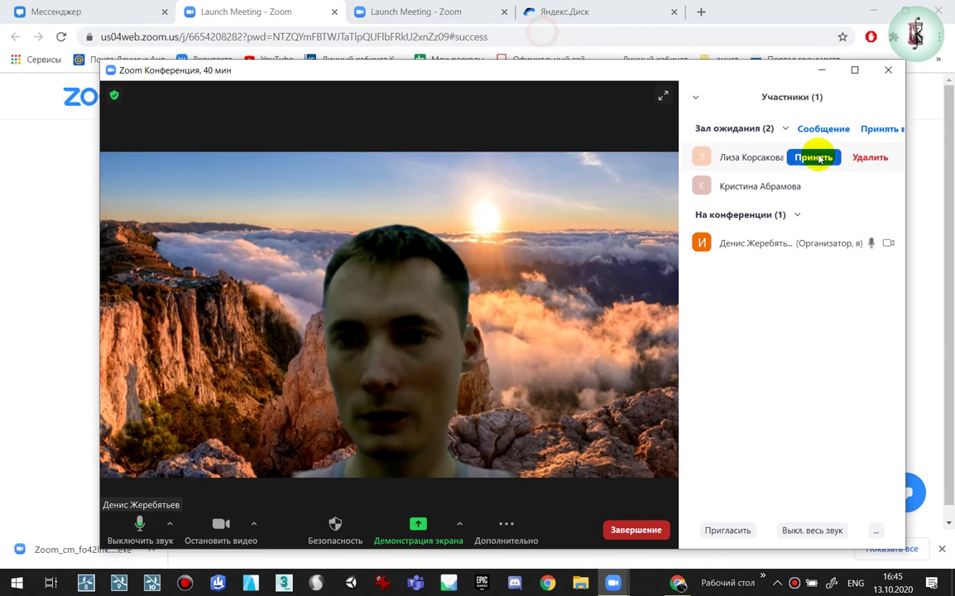
# Admit all three people from the Zoom waiting room into the conference
pyautogui.click(813, 156)
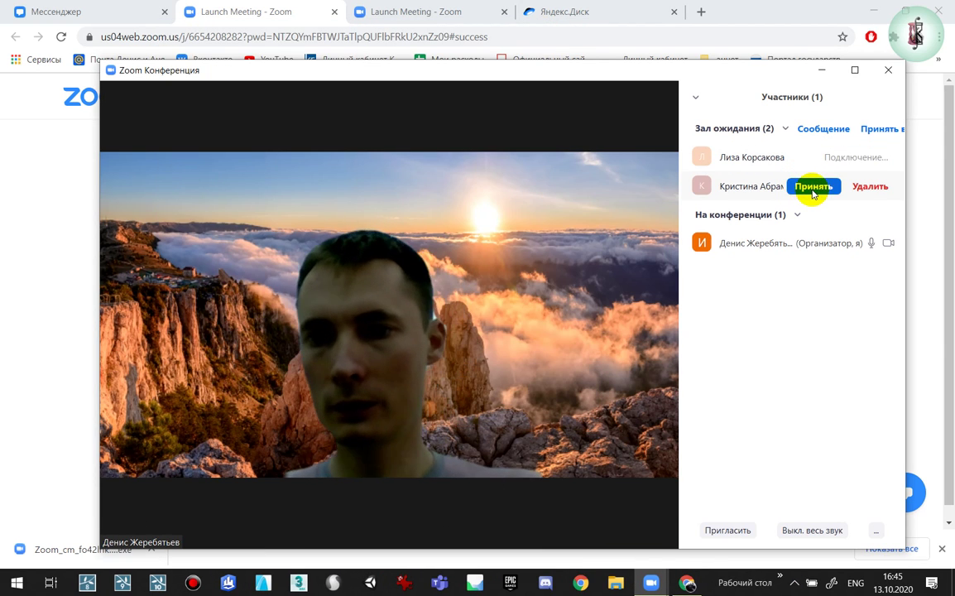
pyautogui.click(812, 193)
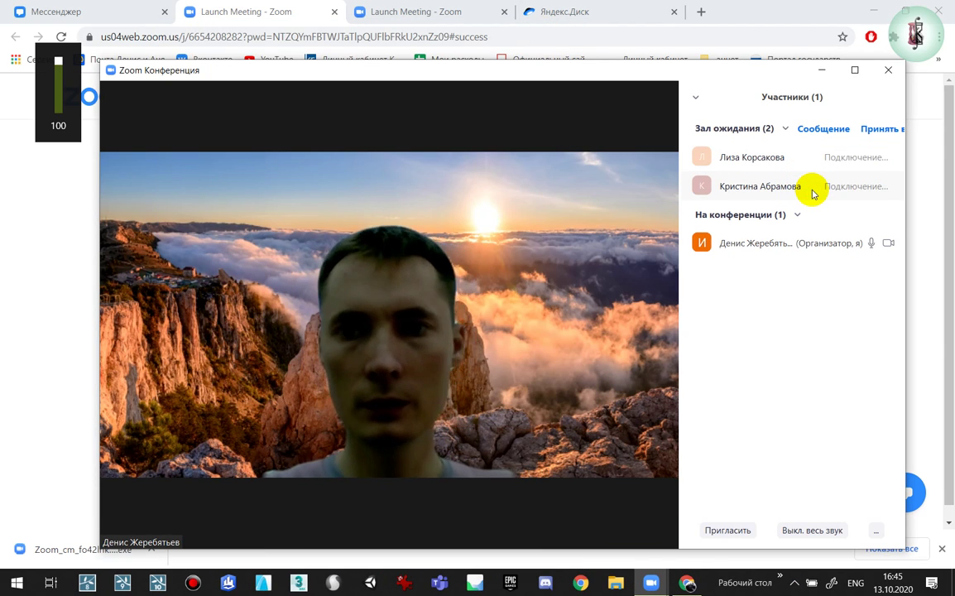
pyautogui.click(795, 571)
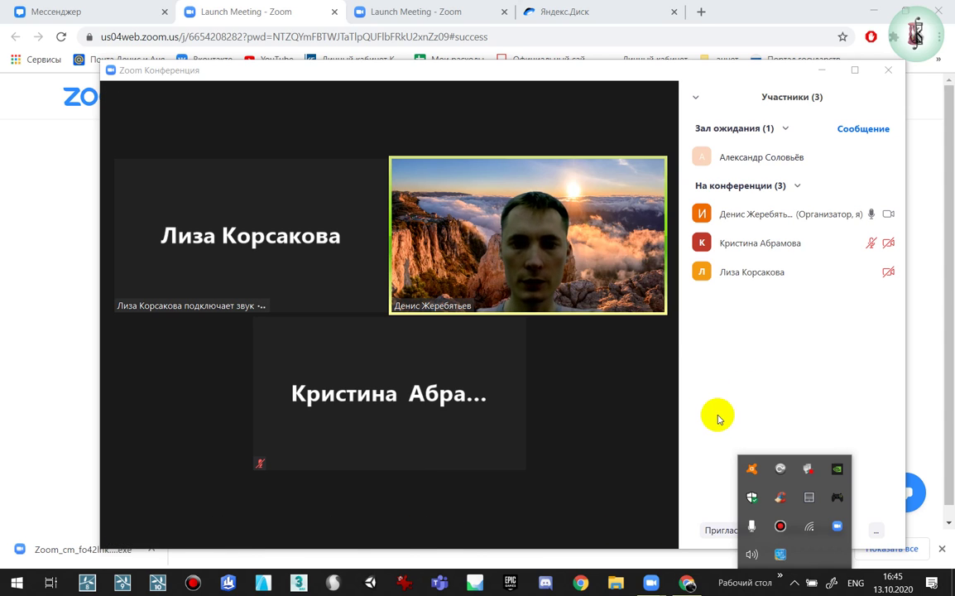
pyautogui.moveTo(543, 326)
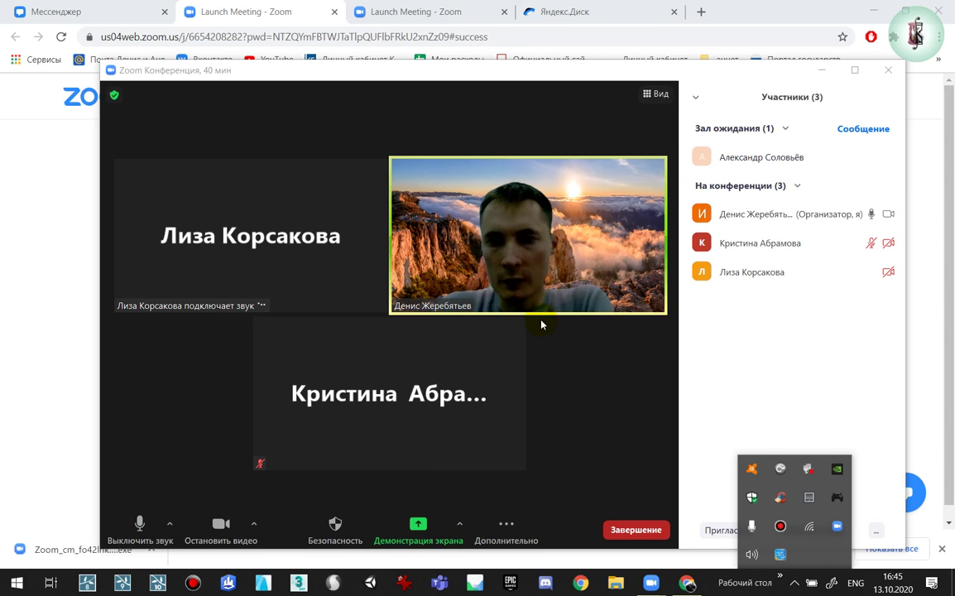
pyautogui.click(826, 158)
pyautogui.click(823, 157)
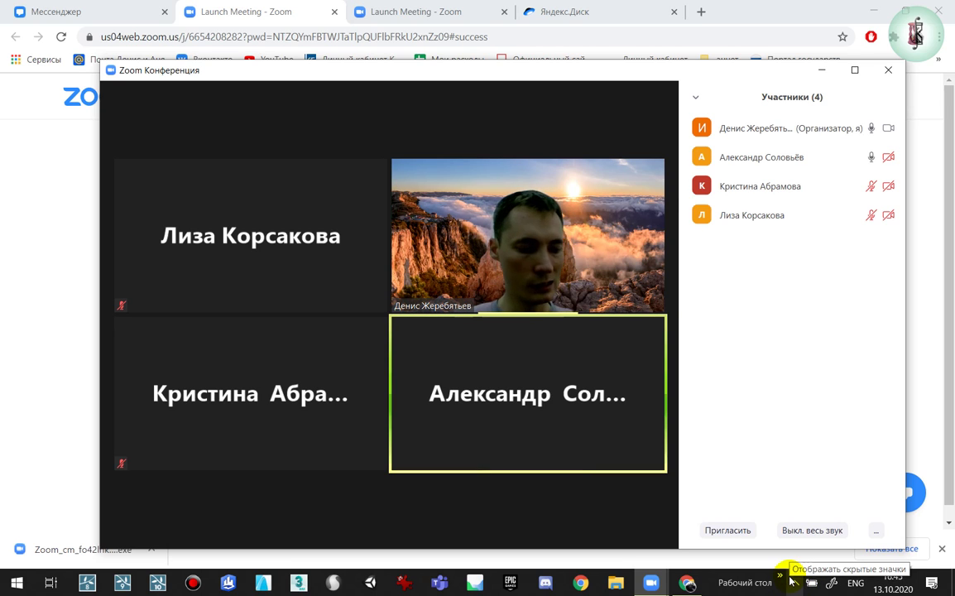
# Open the DTS Sound Unbound offer from the tray speaker menu and shrink the Store window
pyautogui.click(792, 581)
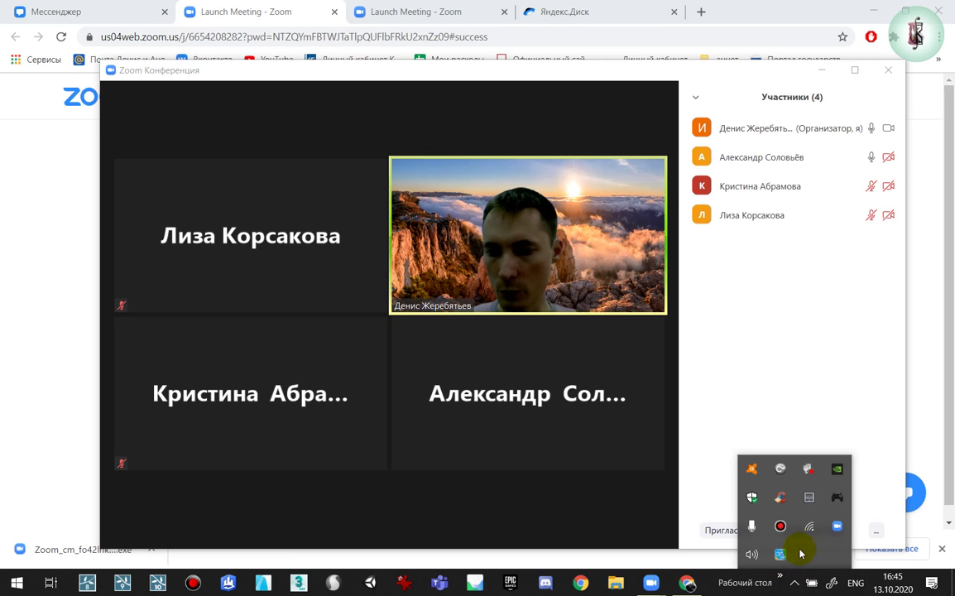
pyautogui.rightClick(752, 554)
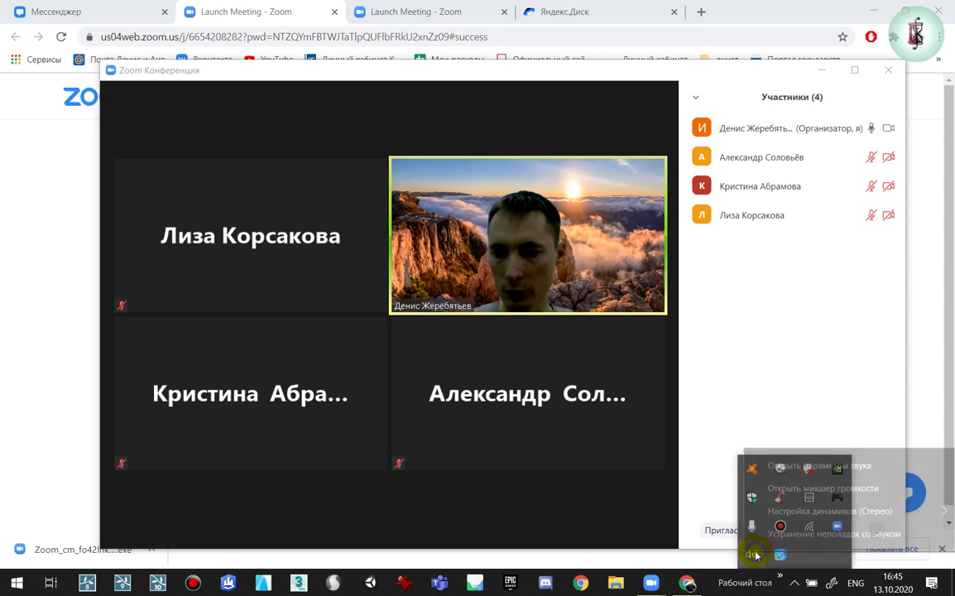
pyautogui.moveTo(831, 511)
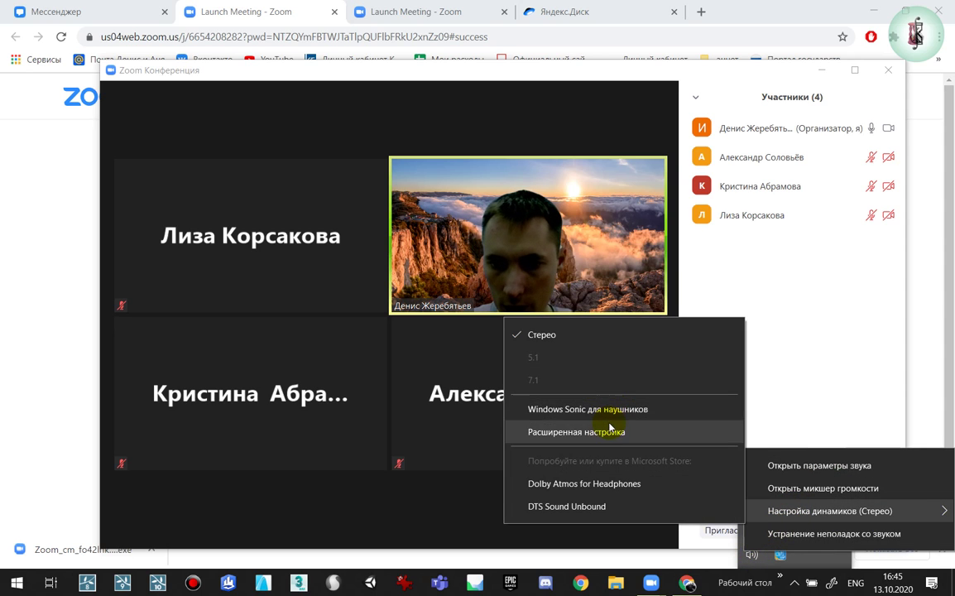
pyautogui.click(600, 506)
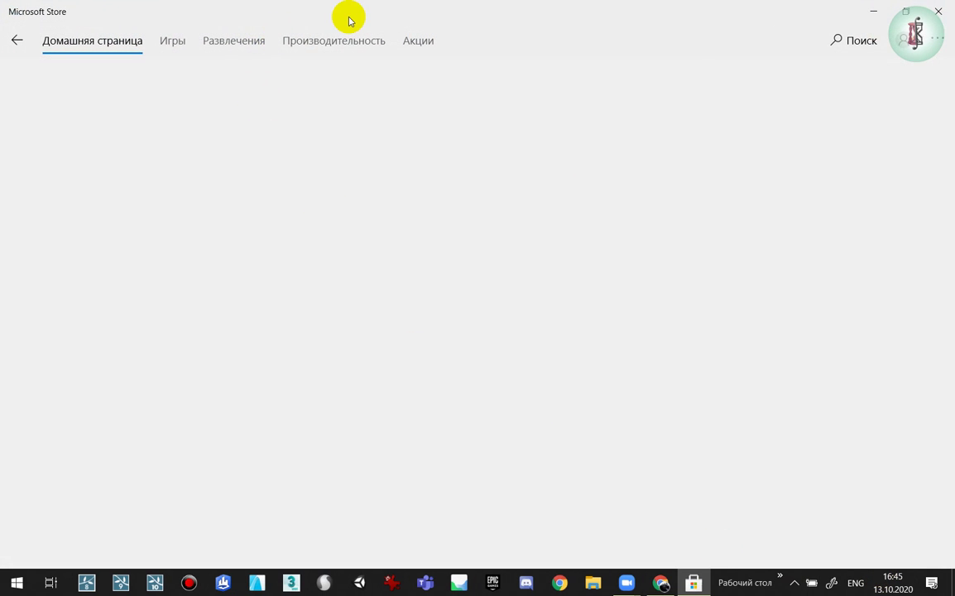
pyautogui.moveTo(347, 19); pyautogui.dragTo(476, 87)
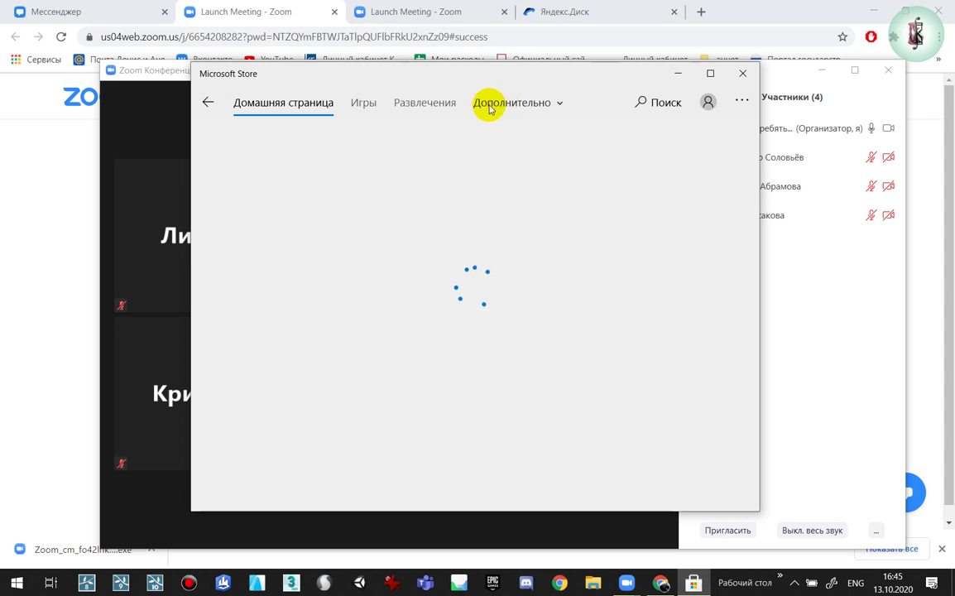
# Look over the DTS Sound Unbound page, then minimize the Store back to the conference
pyautogui.click(794, 582)
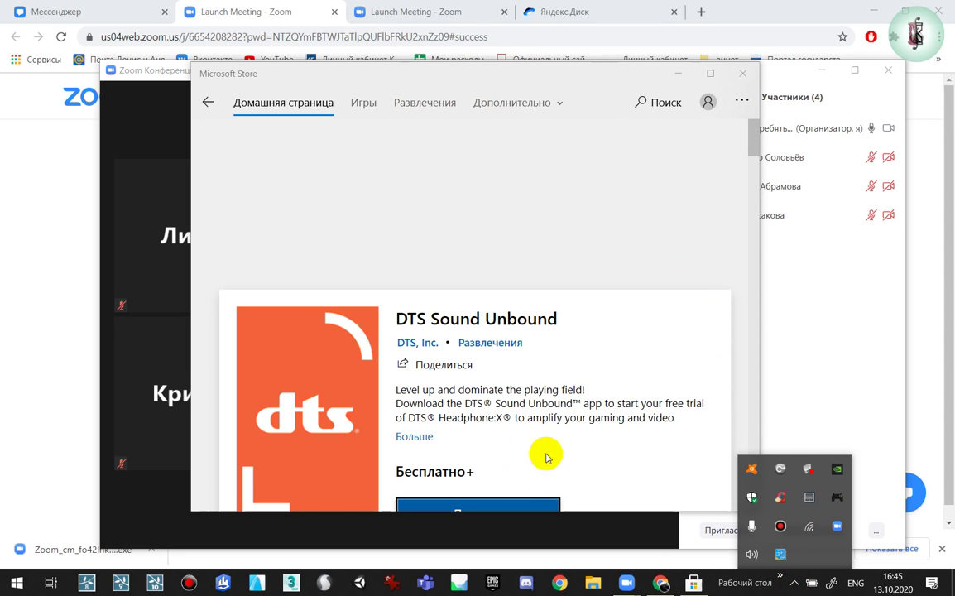
pyautogui.click(593, 403)
pyautogui.scroll(-3, 591, 405)
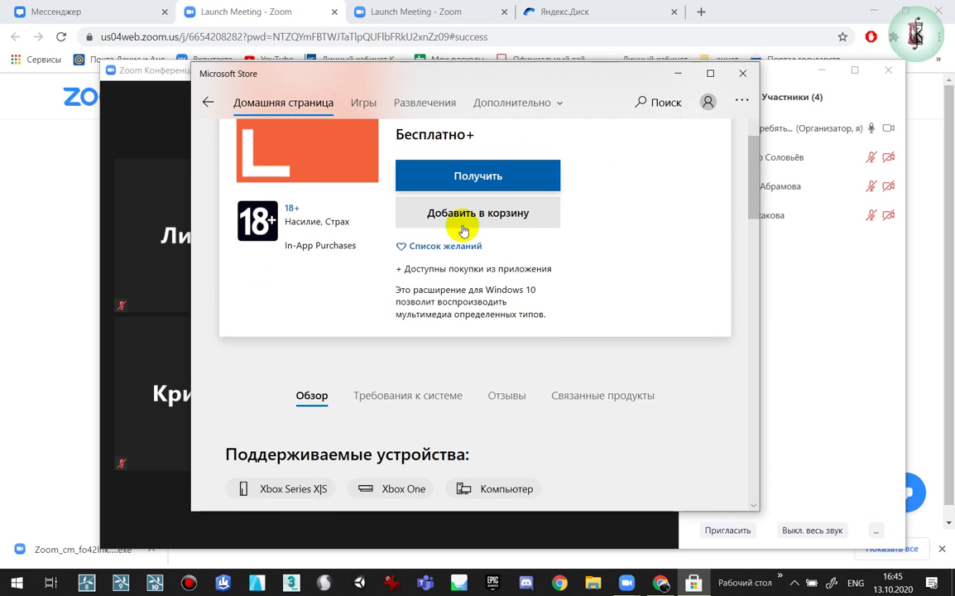
pyautogui.scroll(3, 464, 261)
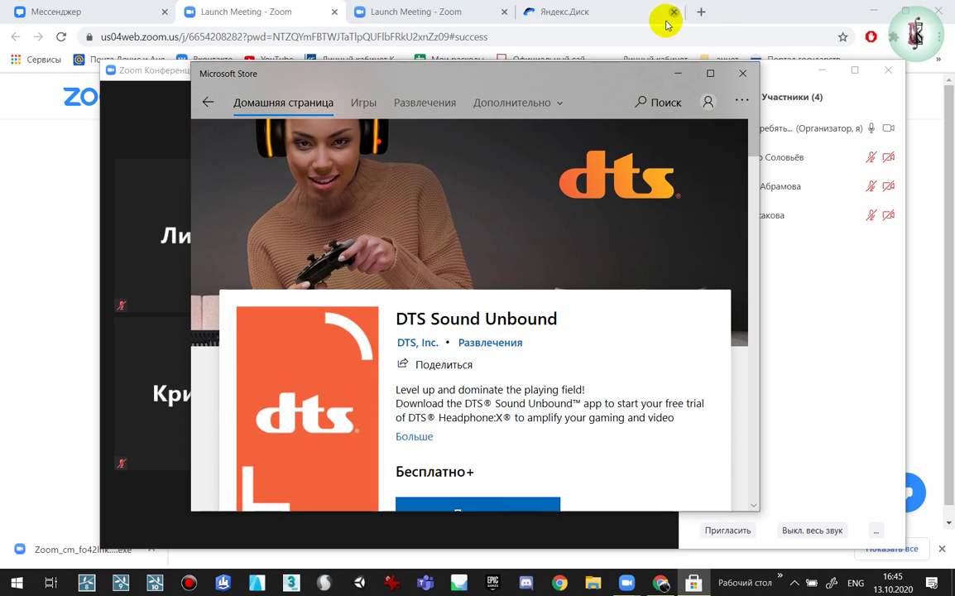
pyautogui.click(677, 73)
pyautogui.click(794, 582)
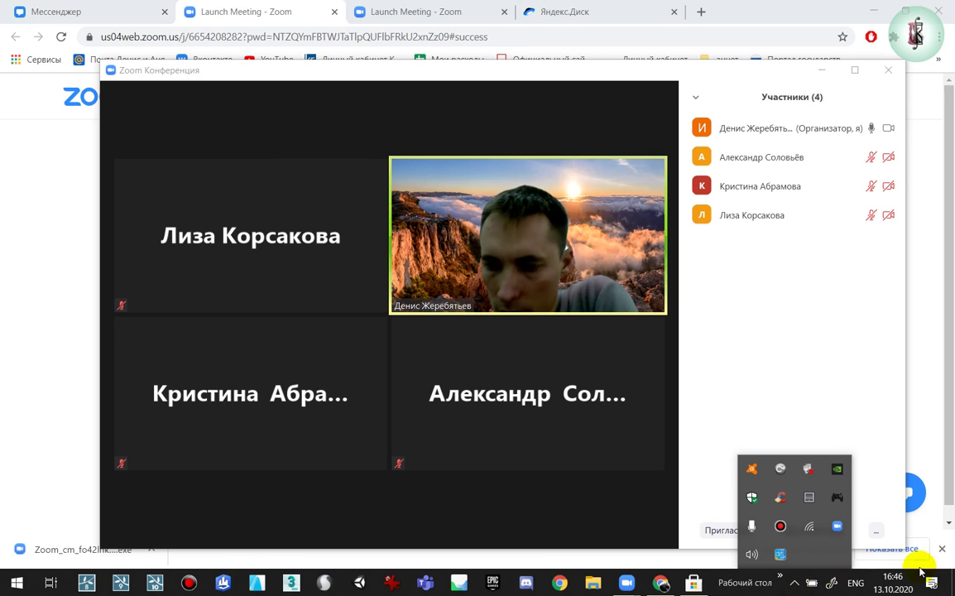
# Switch the sound output to Динамики (Realtek) in Windows sound settings
pyautogui.rightClick(752, 553)
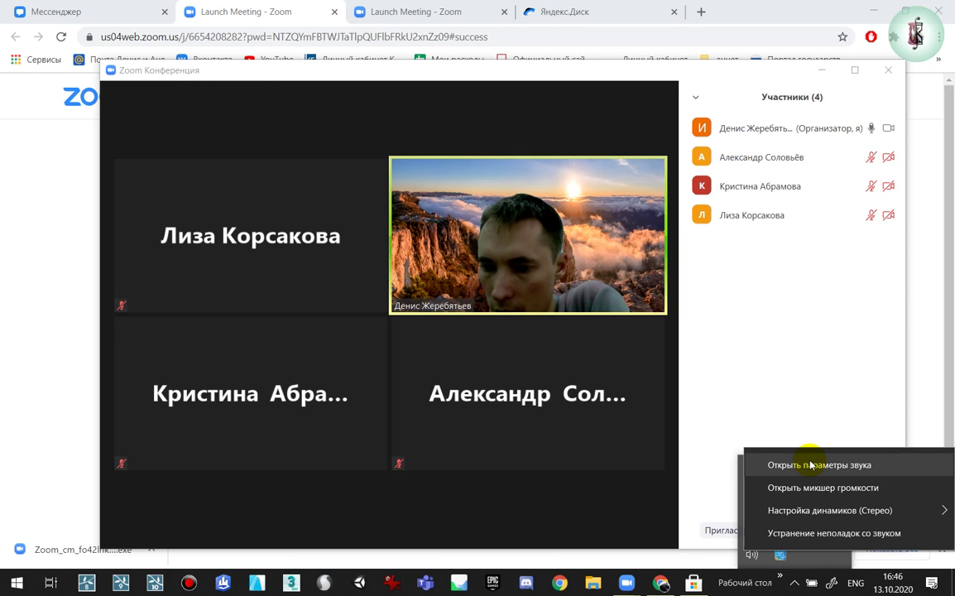
pyautogui.click(811, 464)
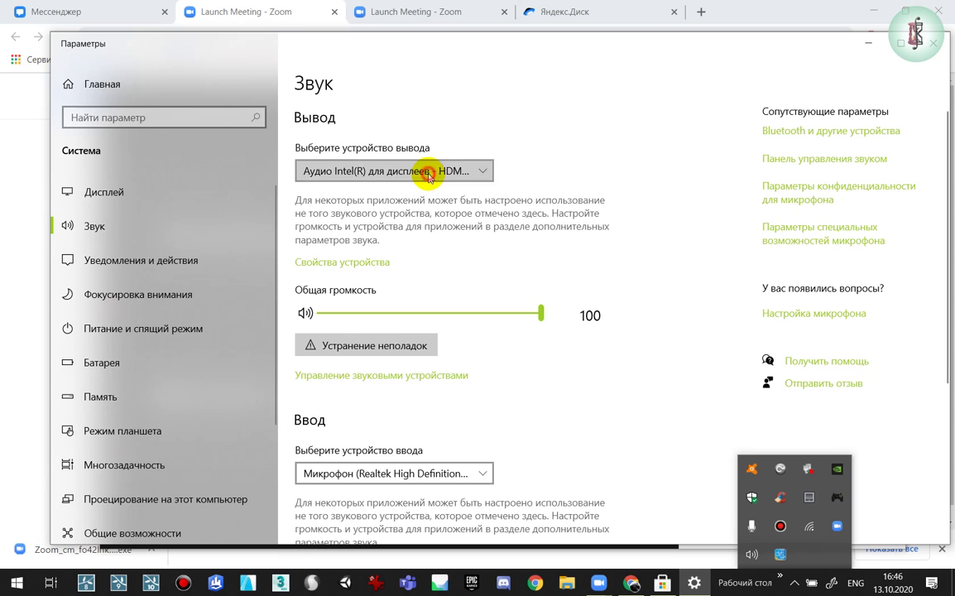
pyautogui.click(422, 172)
pyautogui.click(408, 146)
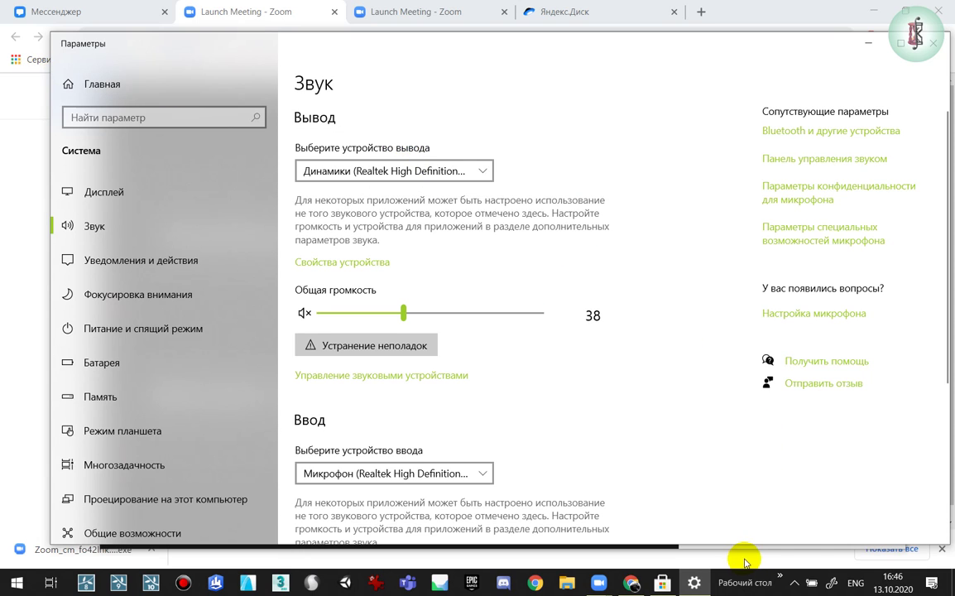
# Raise the speaker volume to 100 and return to Zoom
pyautogui.click(795, 583)
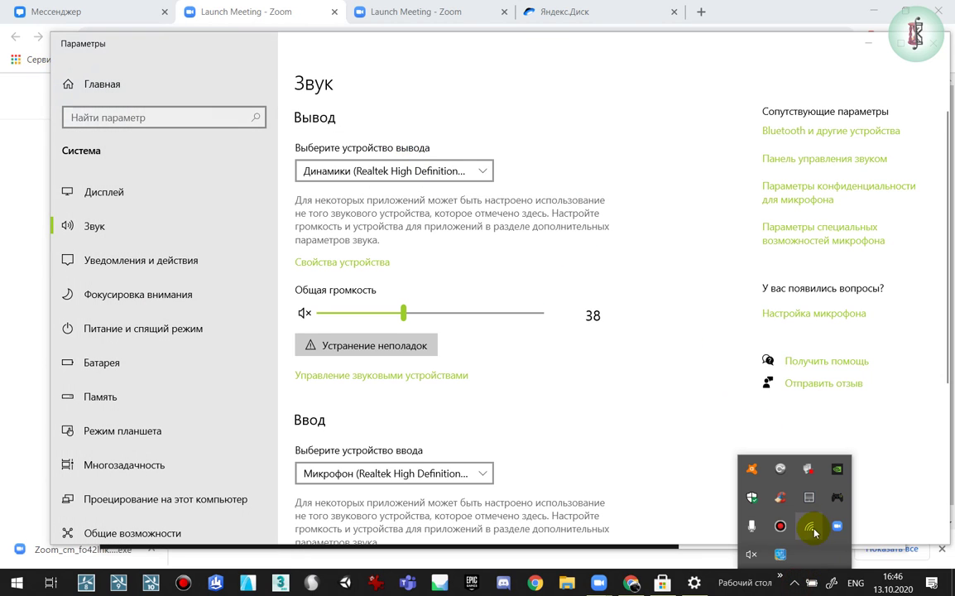
pyautogui.click(760, 555)
pyautogui.moveTo(779, 549); pyautogui.dragTo(923, 549)
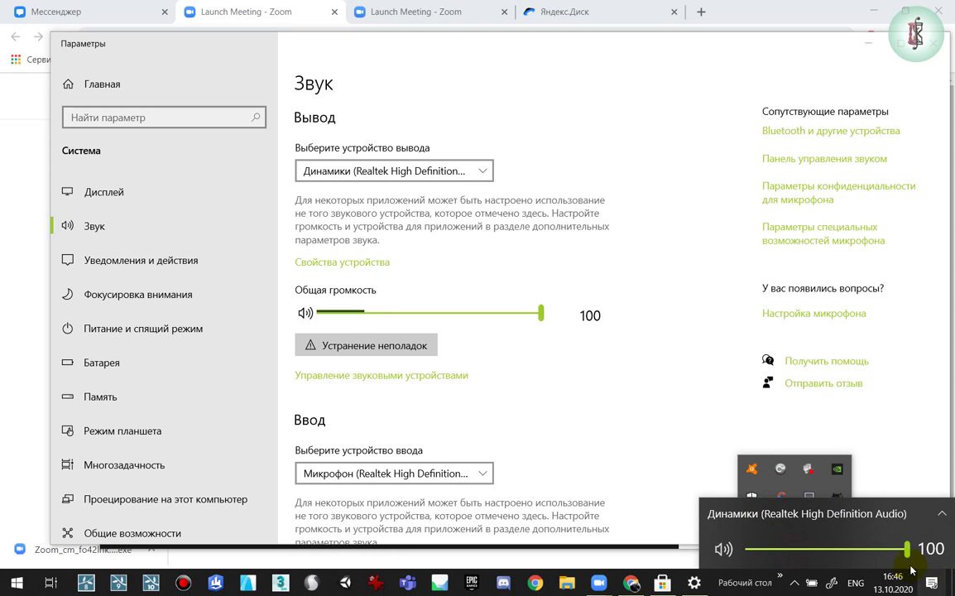
pyautogui.click(864, 45)
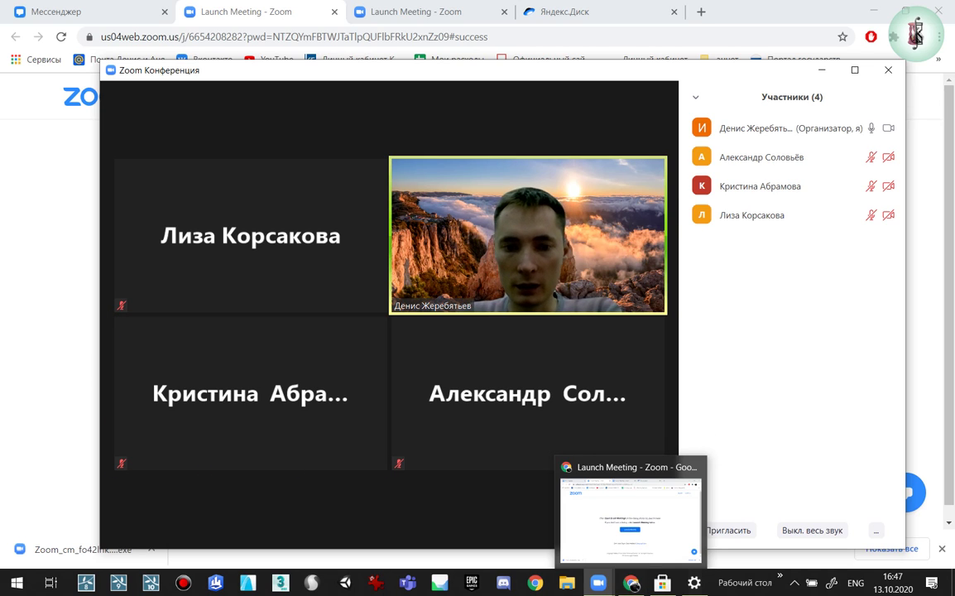
pyautogui.moveTo(389, 315)
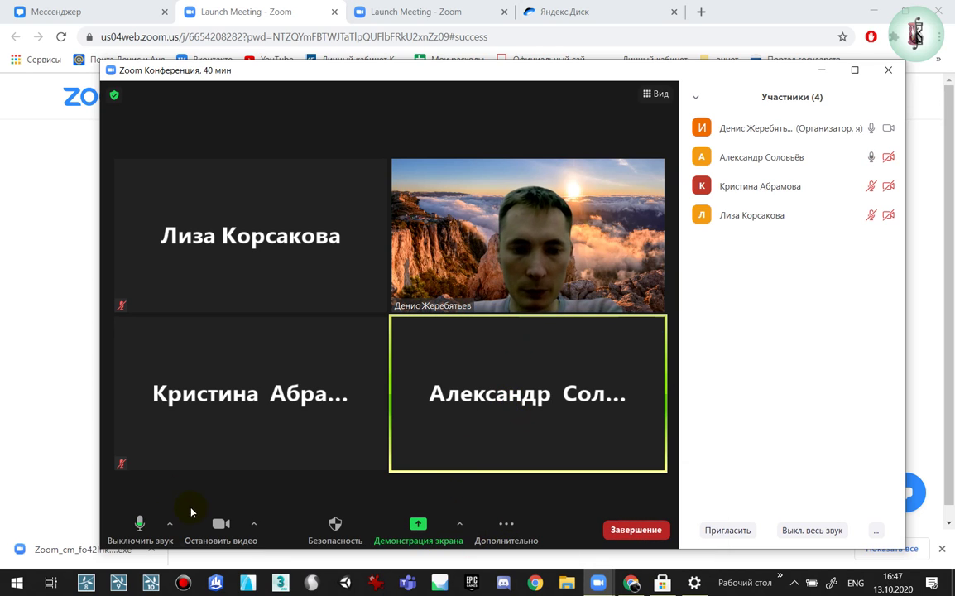
# Start sharing the whole screen (Экран) with the Zoom conference
pyautogui.click(460, 530)
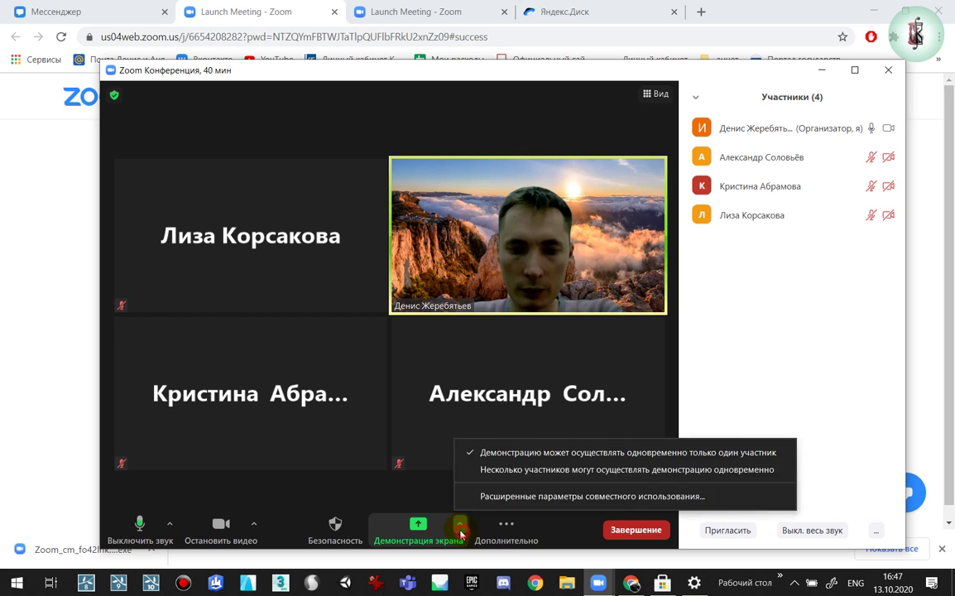
pyautogui.click(552, 454)
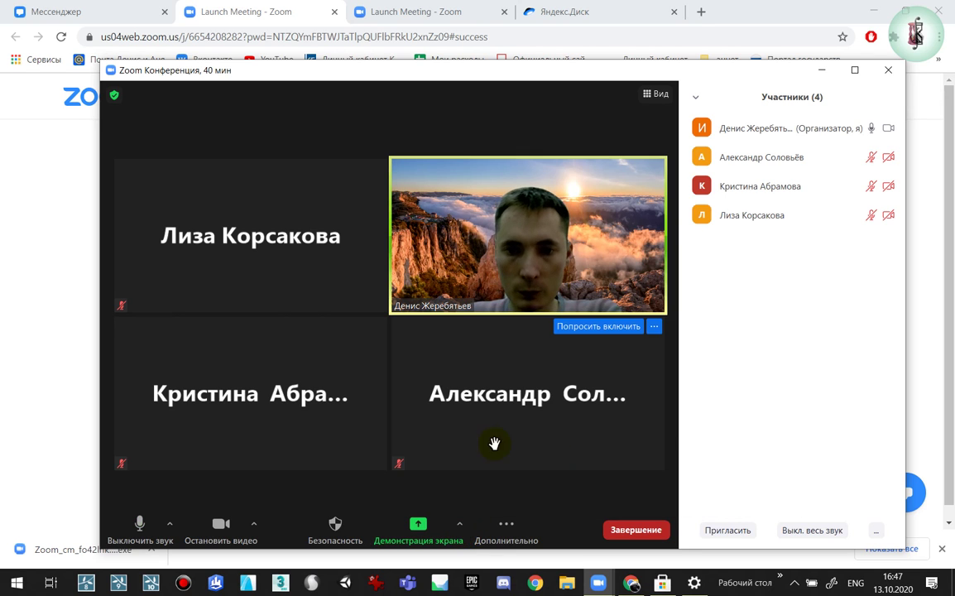
pyautogui.click(420, 524)
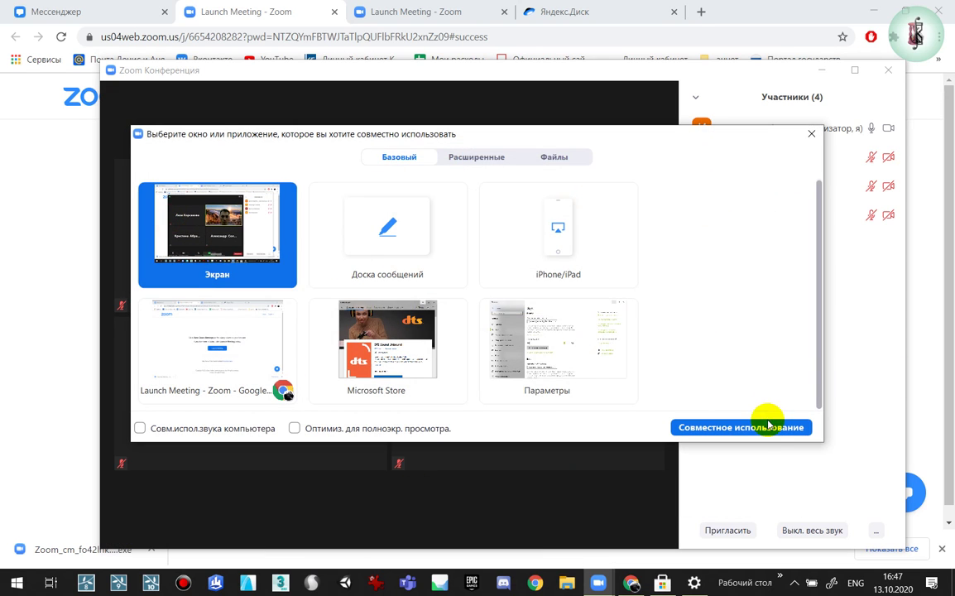
pyautogui.click(766, 425)
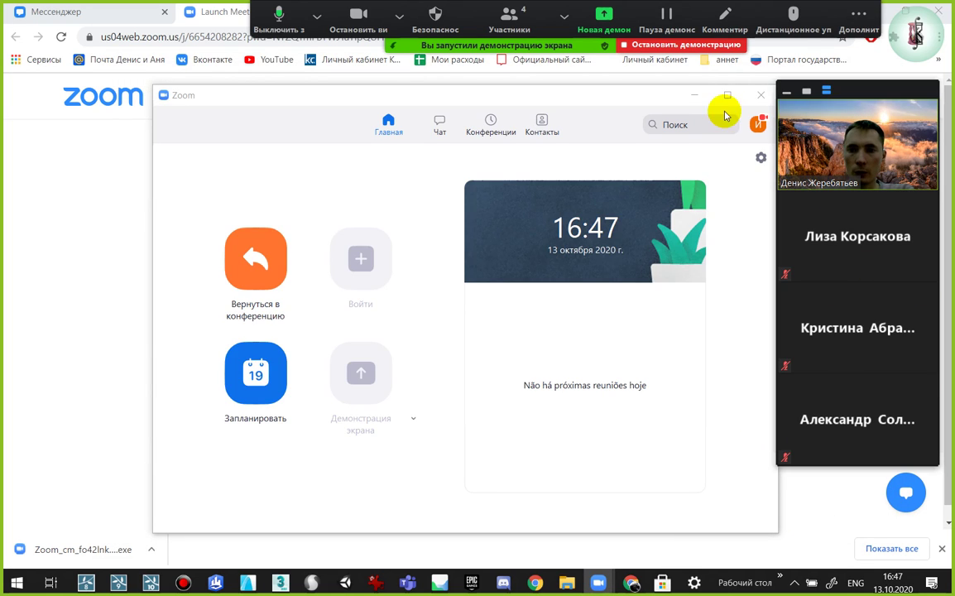
# Minimize the Zoom home window and restore the browser to a smaller window
pyautogui.click(694, 98)
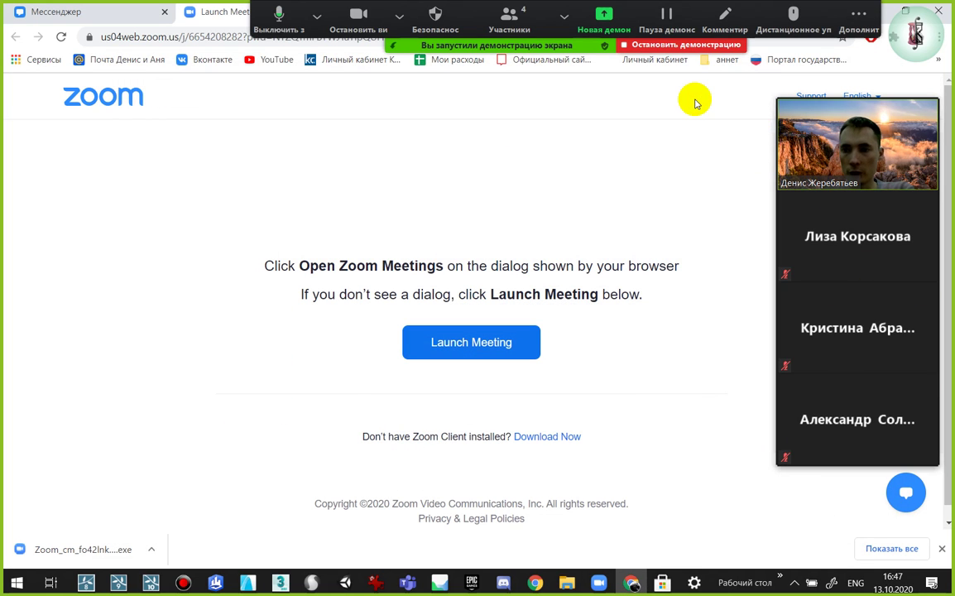
pyautogui.click(858, 12)
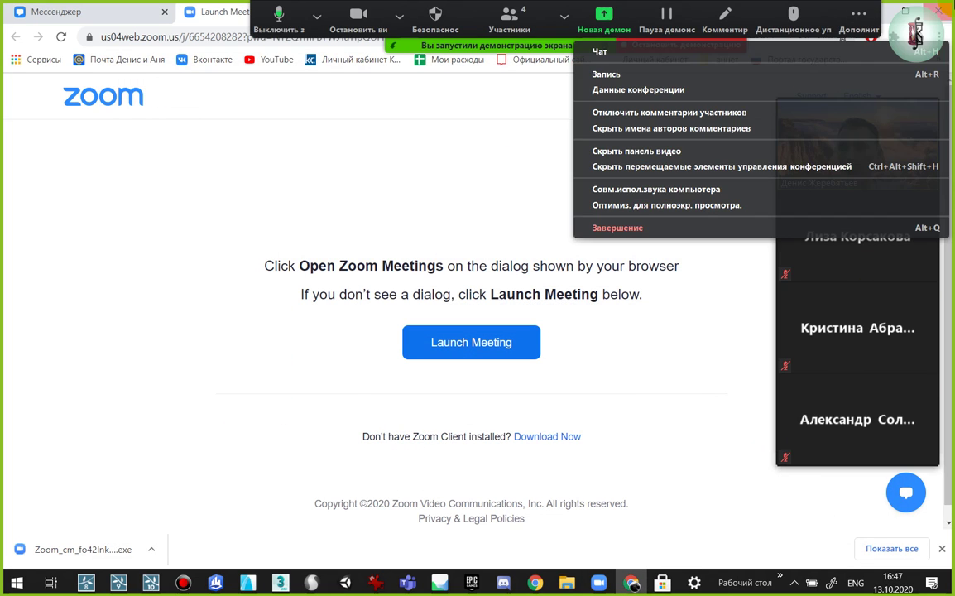
pyautogui.doubleClick(557, 10)
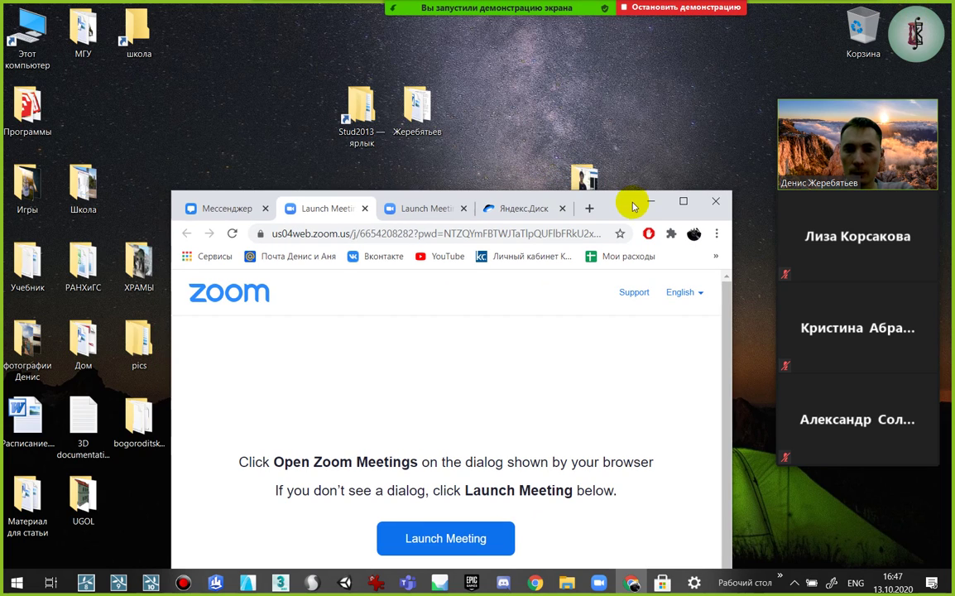
# Minimize the browser and the Bandicam recorder, leaving the desktop folders in view
pyautogui.moveTo(634, 203); pyautogui.dragTo(565, 78)
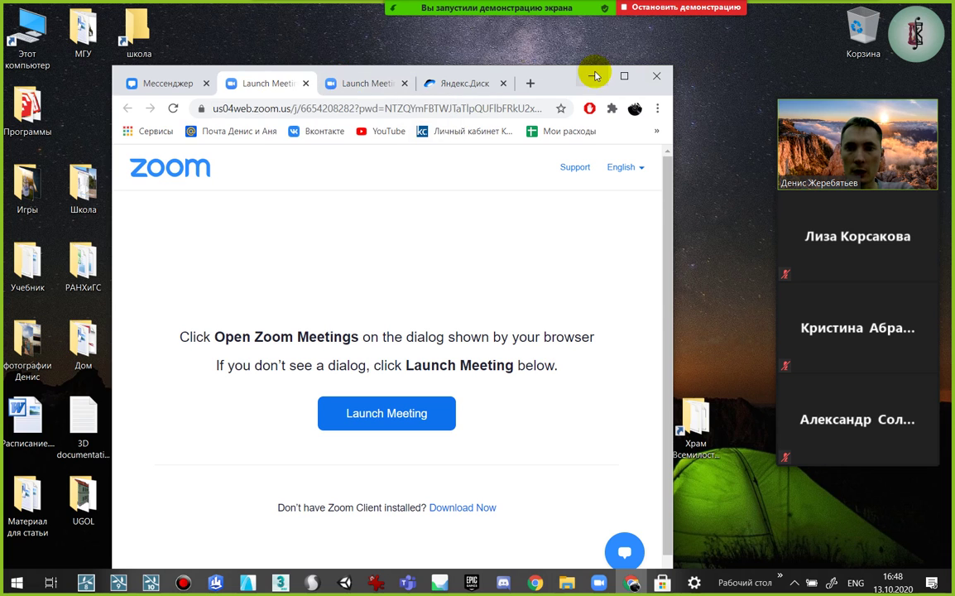
pyautogui.click(592, 76)
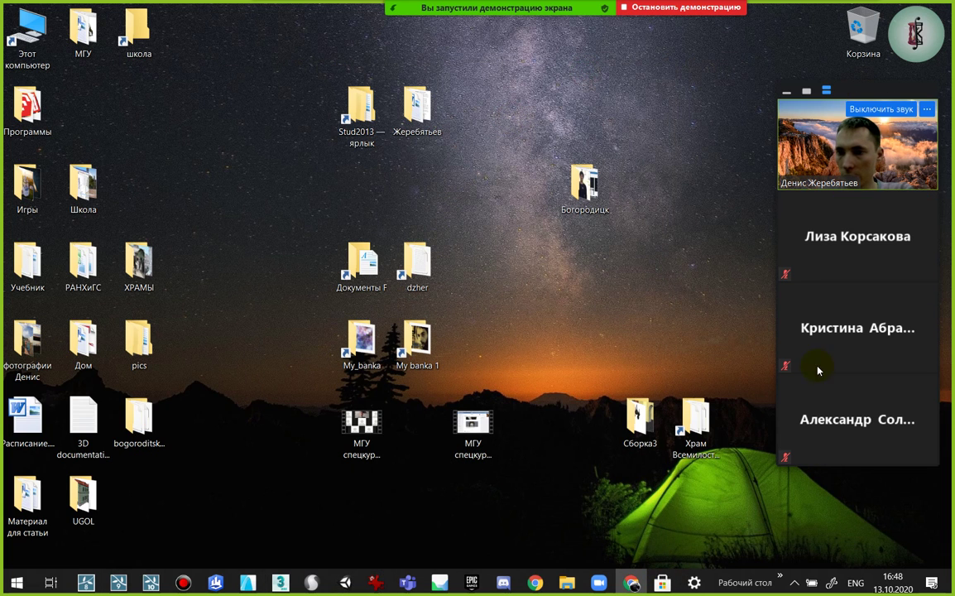
pyautogui.click(794, 583)
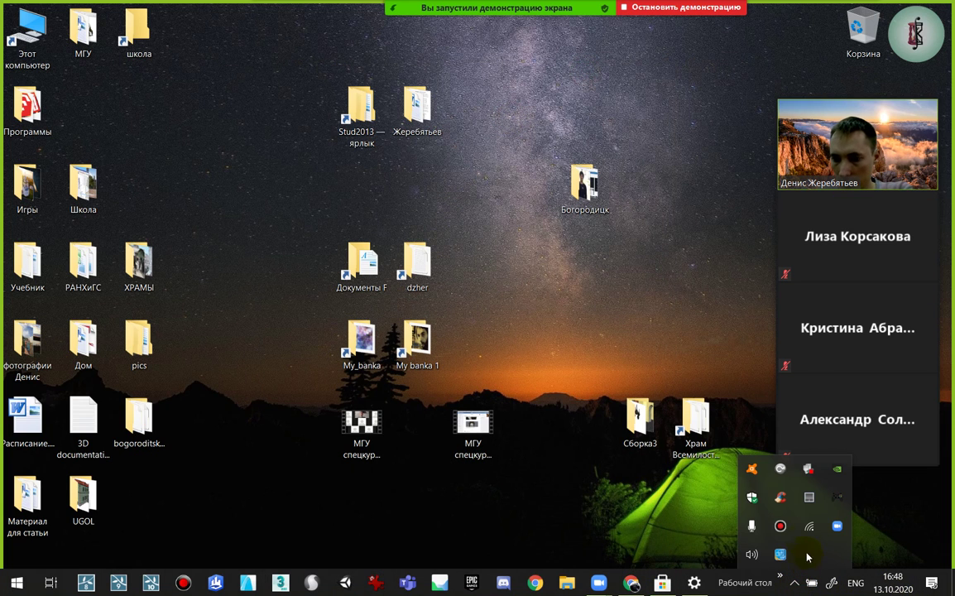
pyautogui.click(780, 525)
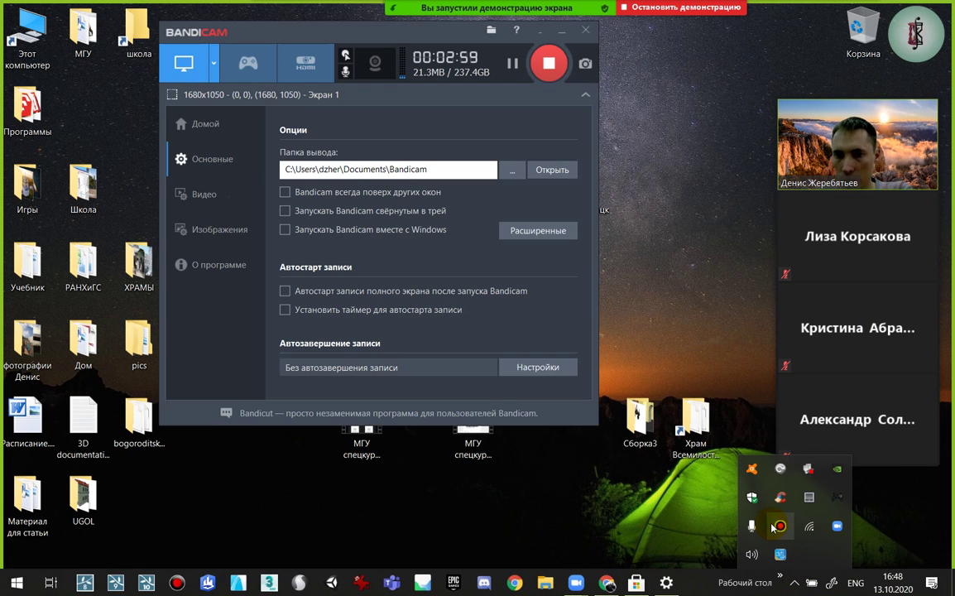
pyautogui.click(539, 33)
pyautogui.click(275, 234)
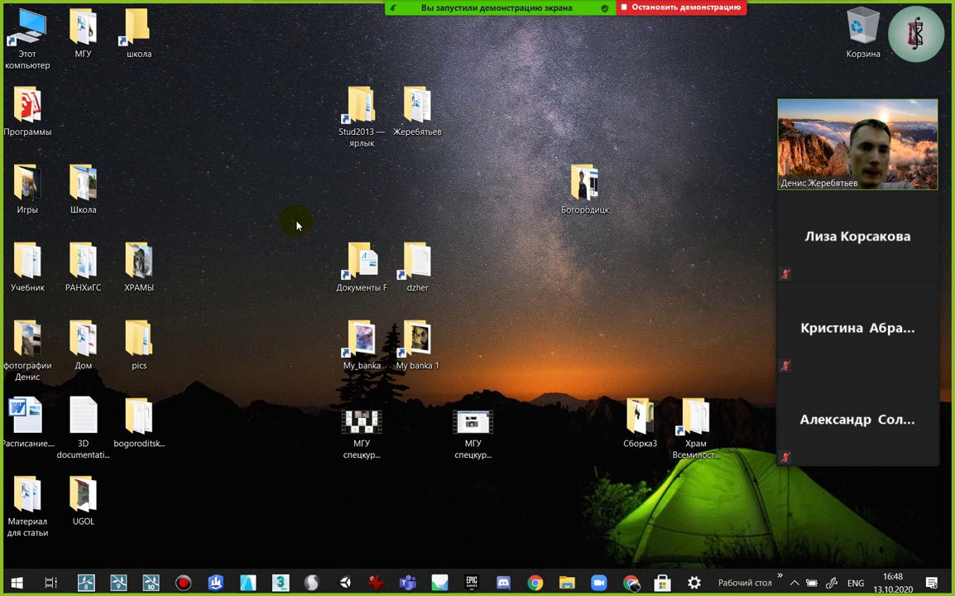
pyautogui.click(78, 38)
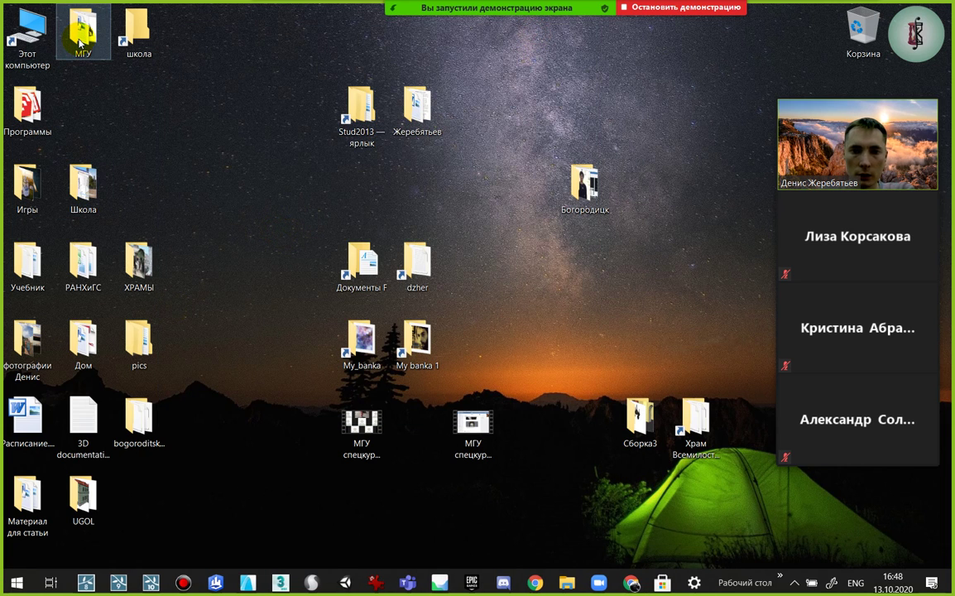
# Open the МГУ > Белый город грант folder and launch Metashape from the taskbar
pyautogui.doubleClick(78, 38)
pyautogui.moveTo(611, 54); pyautogui.dragTo(416, 44)
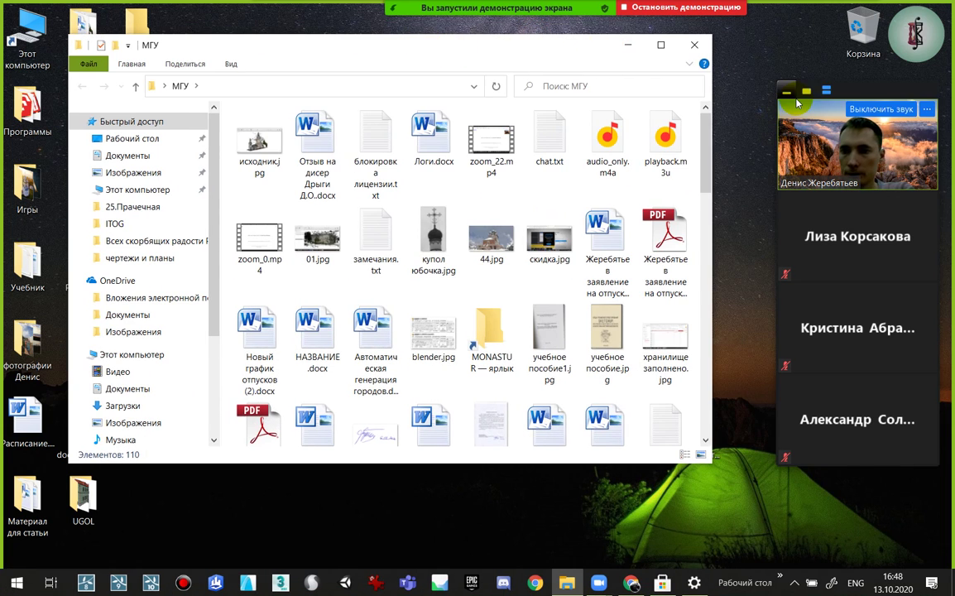
pyautogui.moveTo(706, 170); pyautogui.dragTo(689, 362)
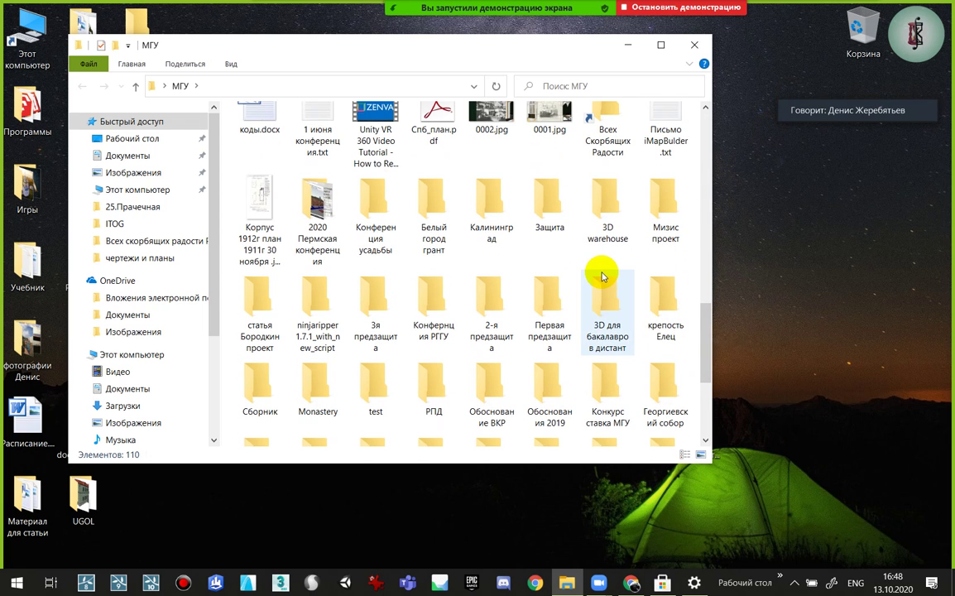
pyautogui.hotkey('alt', 'shift')
pyautogui.write('блб')
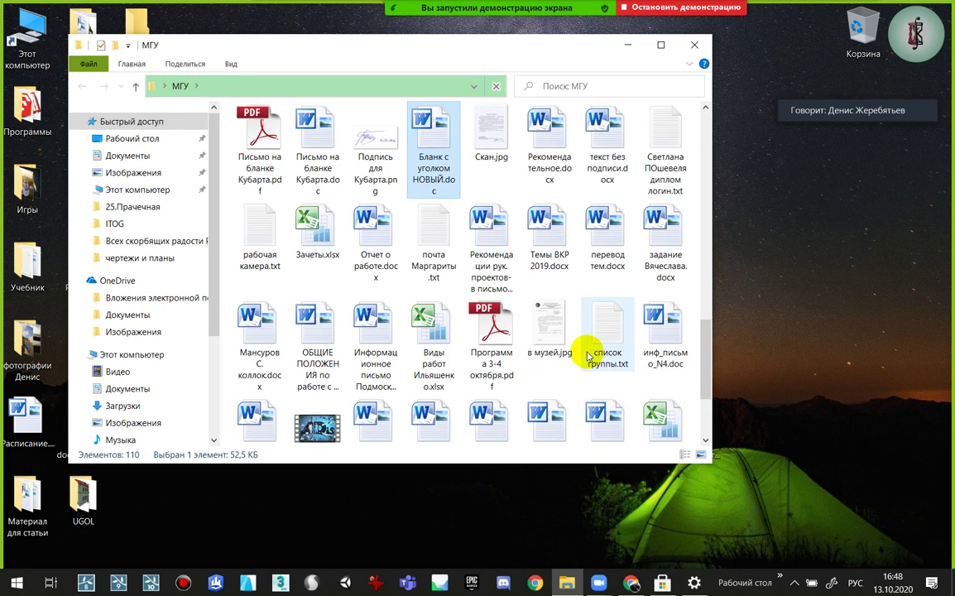
pyautogui.write('е')
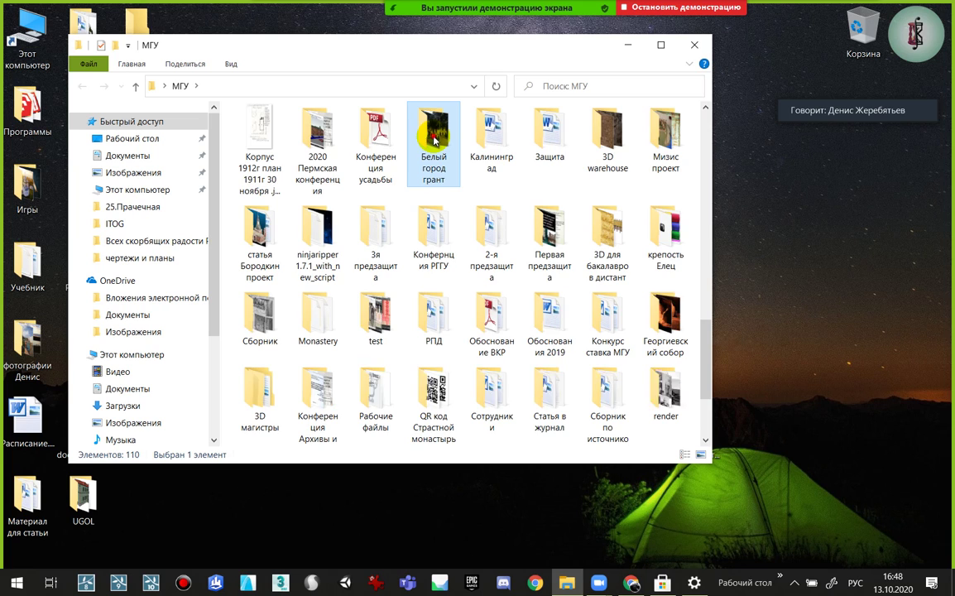
pyautogui.doubleClick(436, 141)
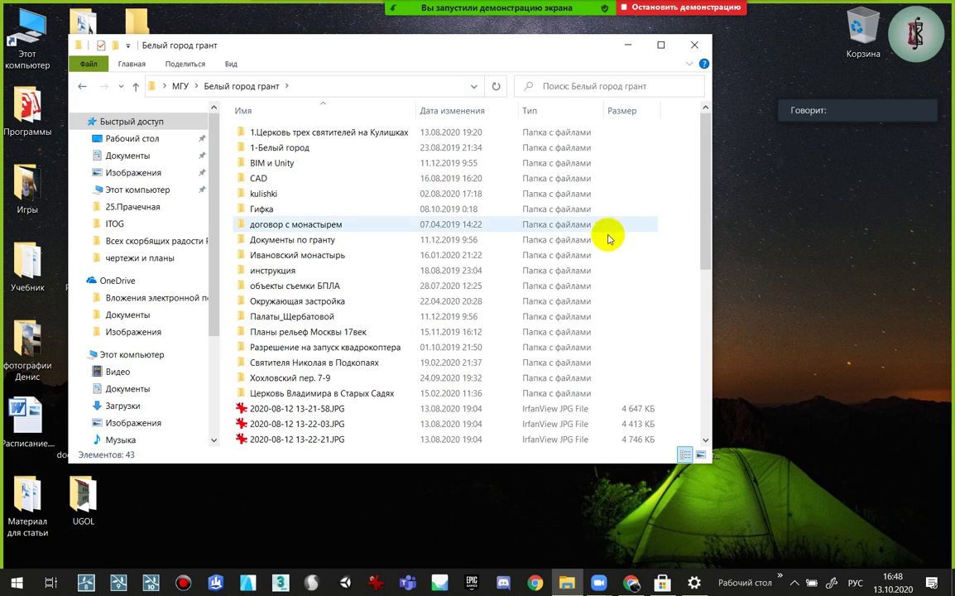
pyautogui.click(441, 584)
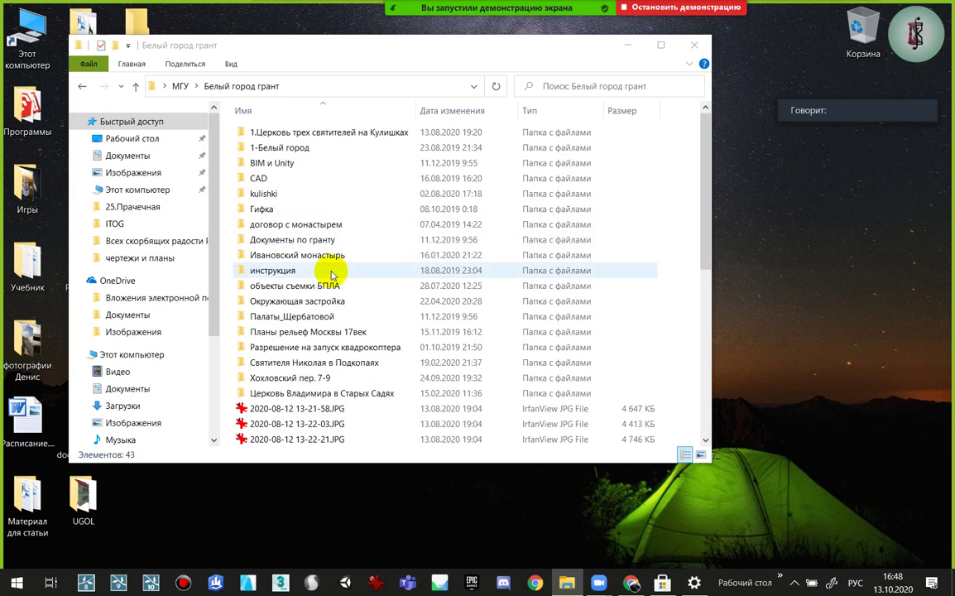
pyautogui.click(331, 225)
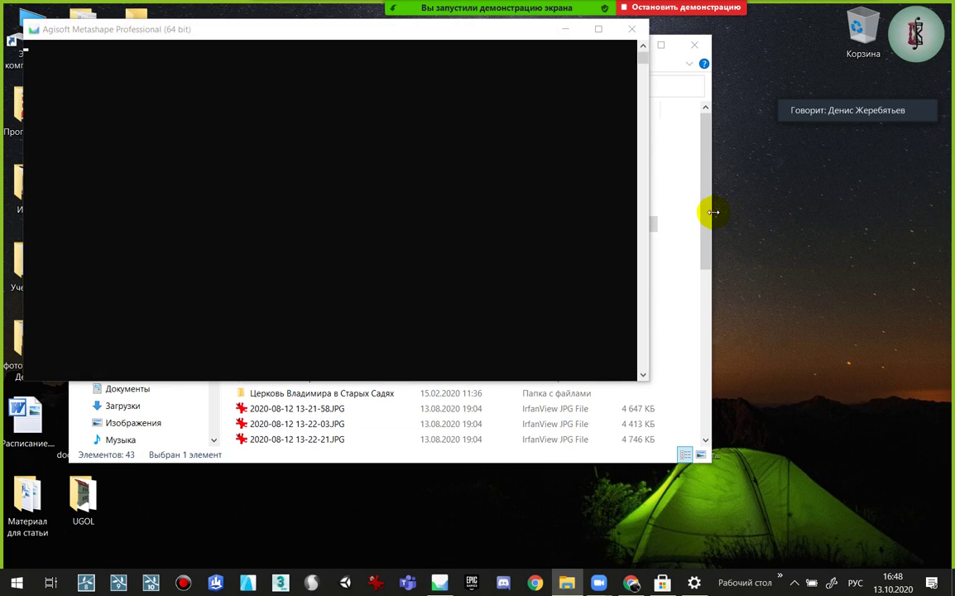
# Load the recent project храм в Хохлах-арх.psz from the File menu
pyautogui.moveTo(714, 212); pyautogui.dragTo(728, 207)
pyautogui.moveTo(723, 171); pyautogui.dragTo(743, 132)
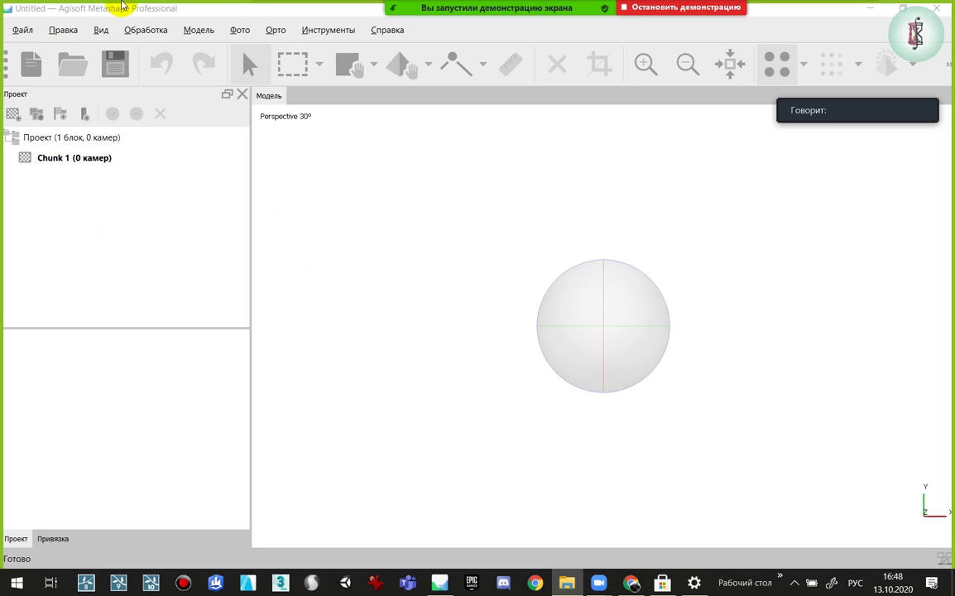
pyautogui.click(22, 30)
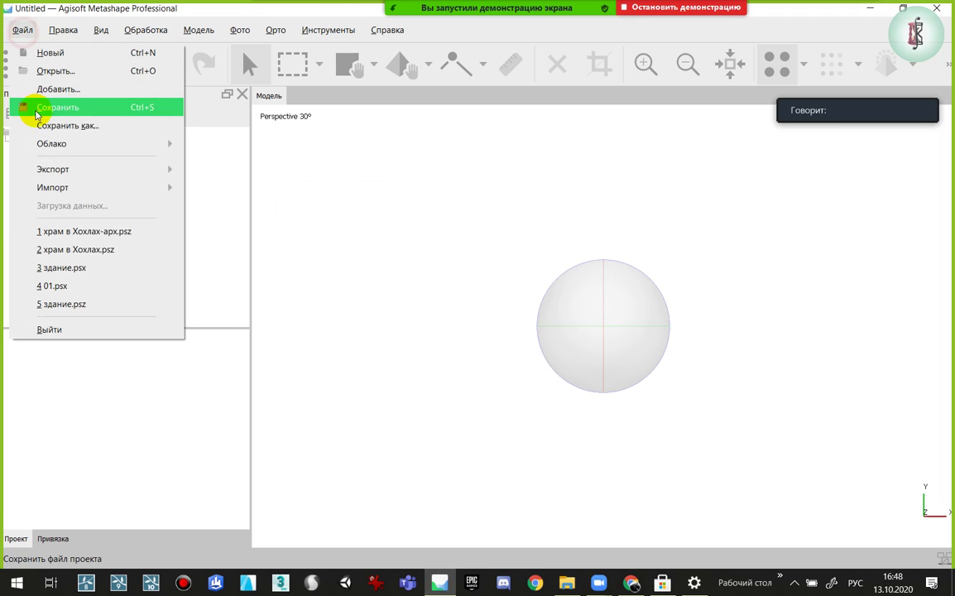
pyautogui.click(47, 250)
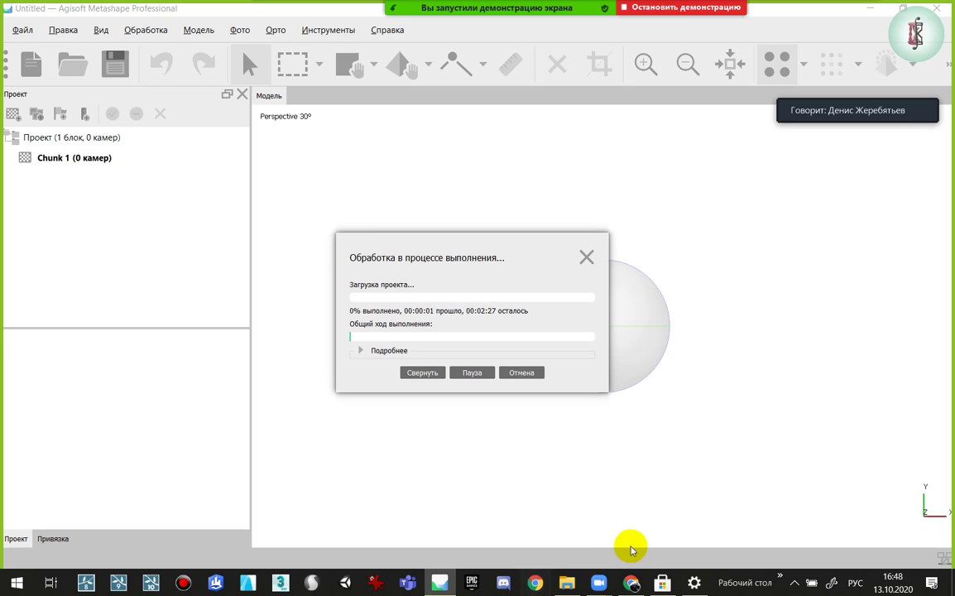
# Copy a Yandex Disk share link for the Metashape Professional 1.5.4 folder, then minimize Chrome
pyautogui.click(643, 582)
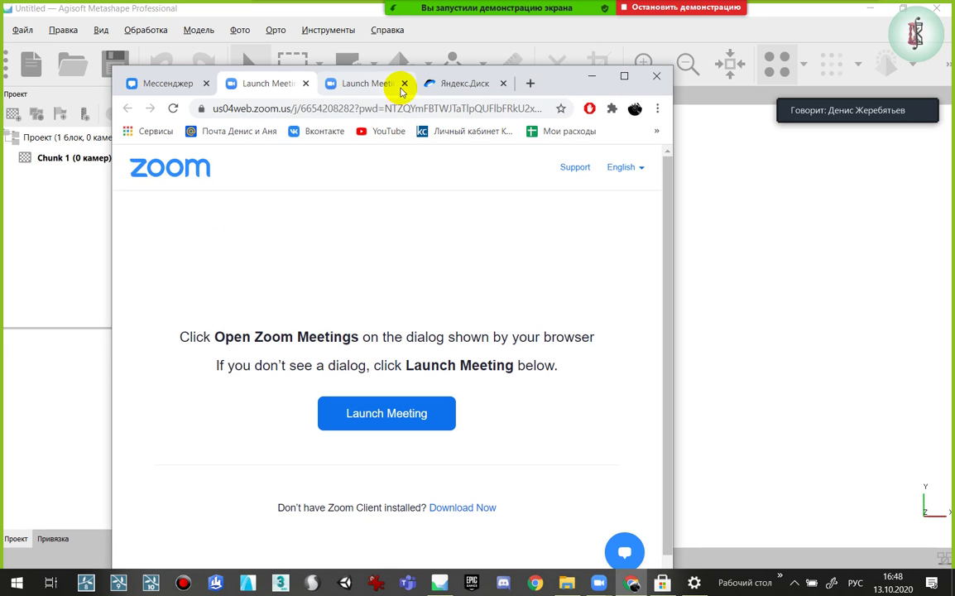
pyautogui.click(434, 86)
pyautogui.scroll(-4, 534, 364)
pyautogui.scroll(4, 525, 374)
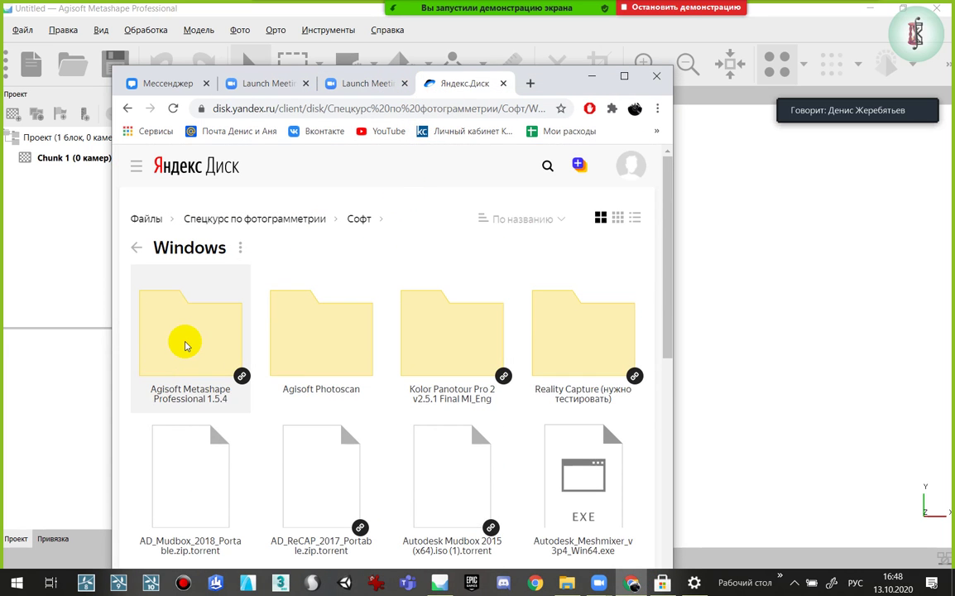
pyautogui.click(184, 344)
pyautogui.rightClick(184, 344)
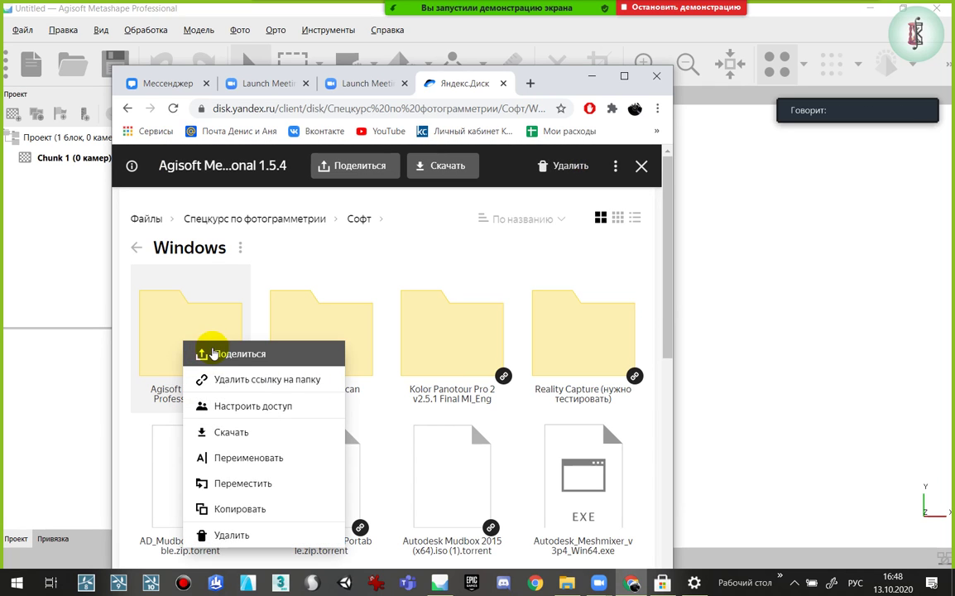
pyautogui.click(214, 353)
pyautogui.click(211, 394)
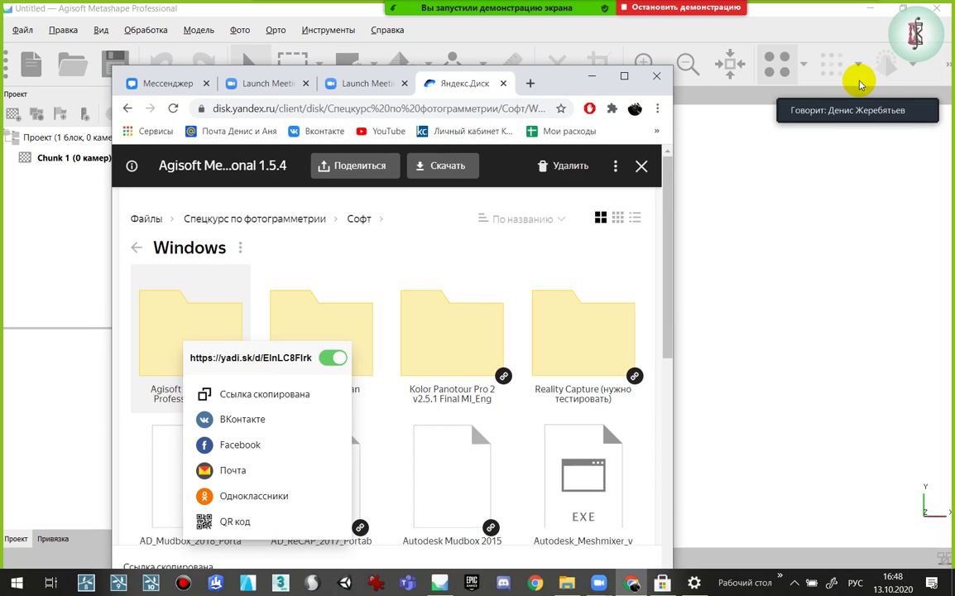
pyautogui.click(592, 75)
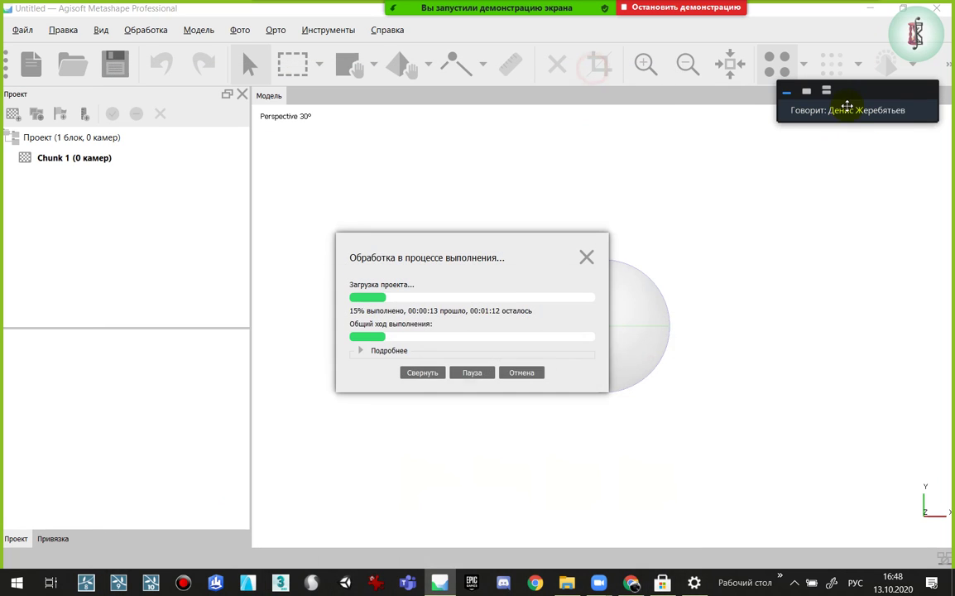
pyautogui.moveTo(865, 111); pyautogui.dragTo(858, 133)
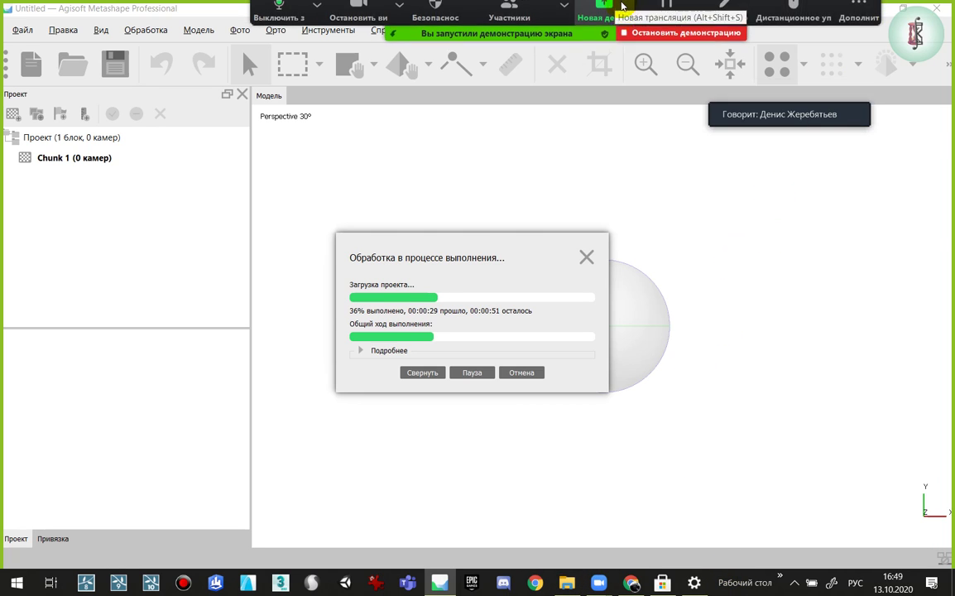
# Paste the Yandex Disk link into Zoom chat, send it to everyone, and minimize the chat
pyautogui.click(874, 14)
pyautogui.click(602, 50)
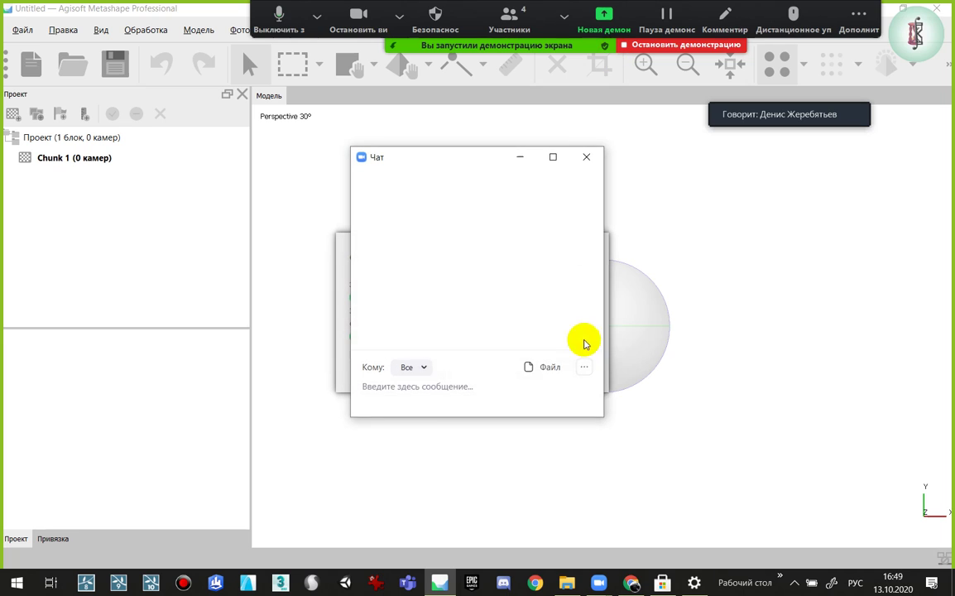
pyautogui.hotkey('ctrl', 'v')
pyautogui.press('Return')
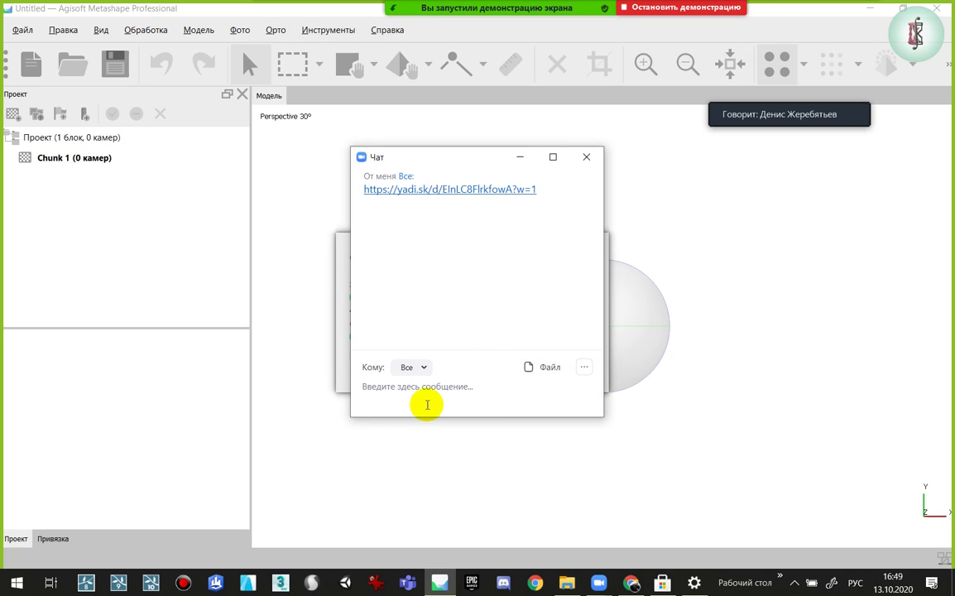
pyautogui.click(520, 156)
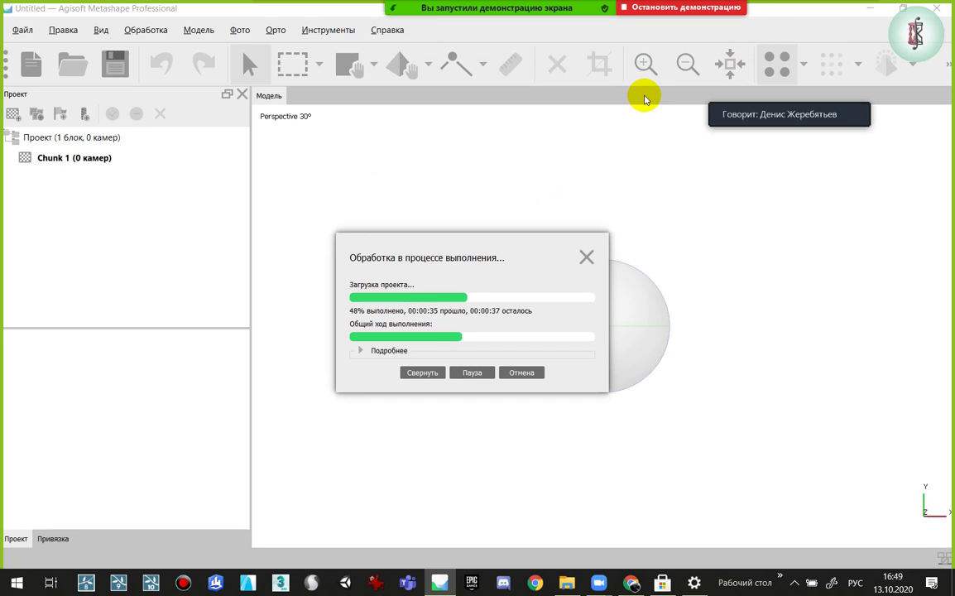
# In the Белый город грант window, open the объекты съемки БПЛА folder
pyautogui.click(567, 583)
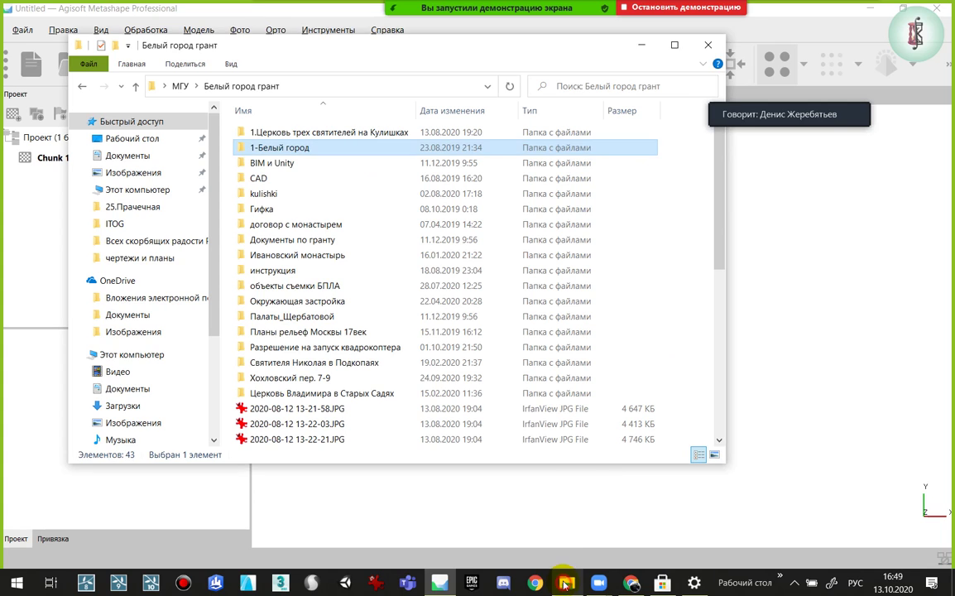
pyautogui.scroll(-2, 318, 373)
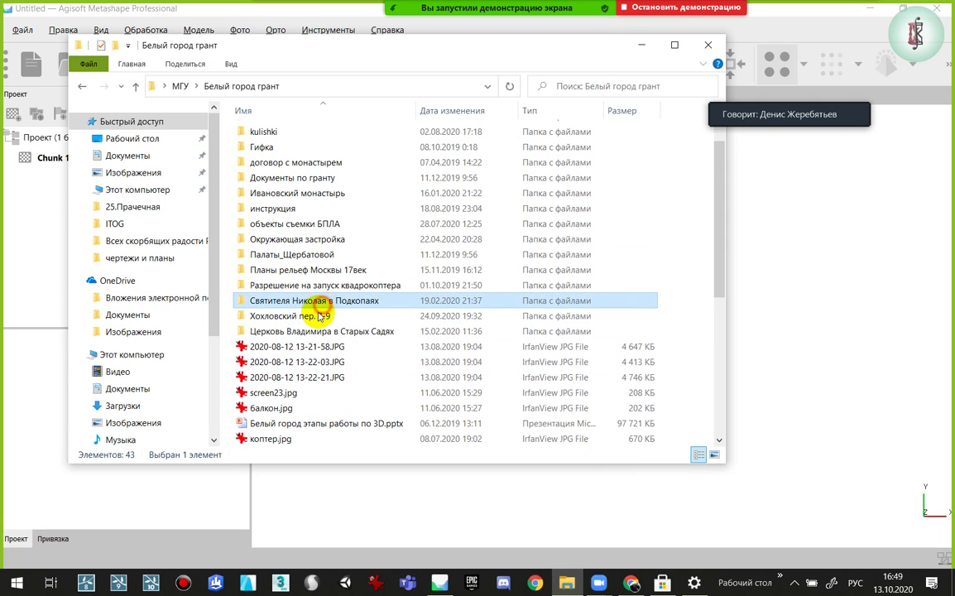
pyautogui.click(317, 331)
pyautogui.keyDown('ctrl'); pyautogui.scroll(1, 363, 270); pyautogui.keyUp('ctrl')
pyautogui.keyDown('ctrl'); pyautogui.scroll(2, 370, 260); pyautogui.keyUp('ctrl')
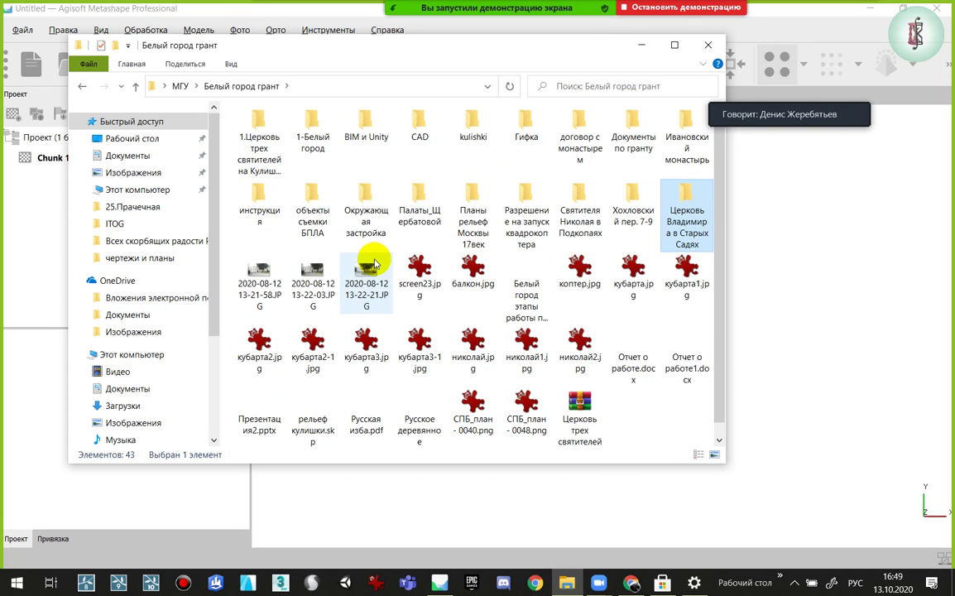
pyautogui.keyDown('ctrl'); pyautogui.scroll(2, 374, 264); pyautogui.keyUp('ctrl')
pyautogui.keyDown('ctrl'); pyautogui.scroll(1, 374, 263); pyautogui.keyUp('ctrl')
pyautogui.keyDown('ctrl'); pyautogui.scroll(1, 373, 260); pyautogui.keyUp('ctrl')
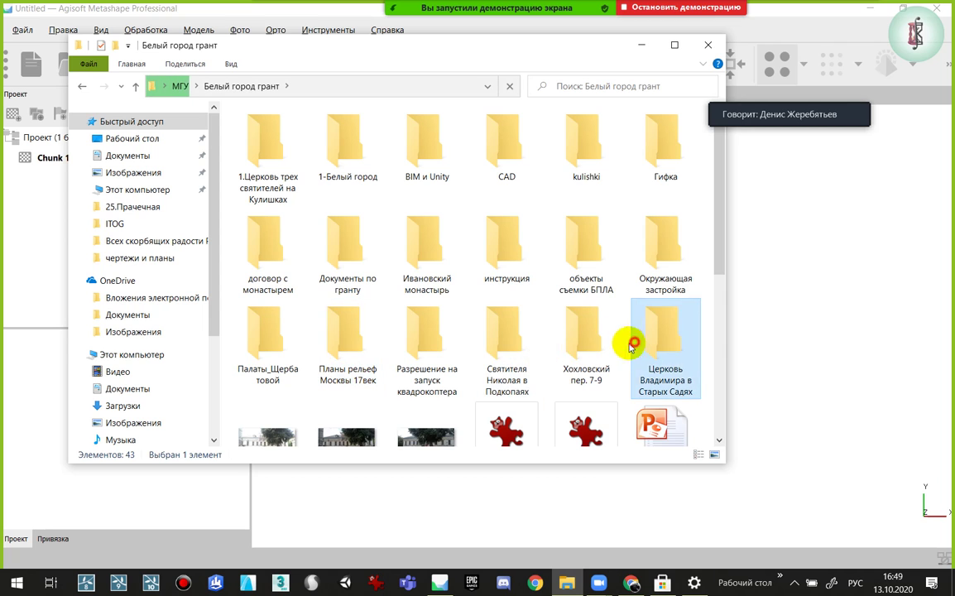
pyautogui.click(611, 245)
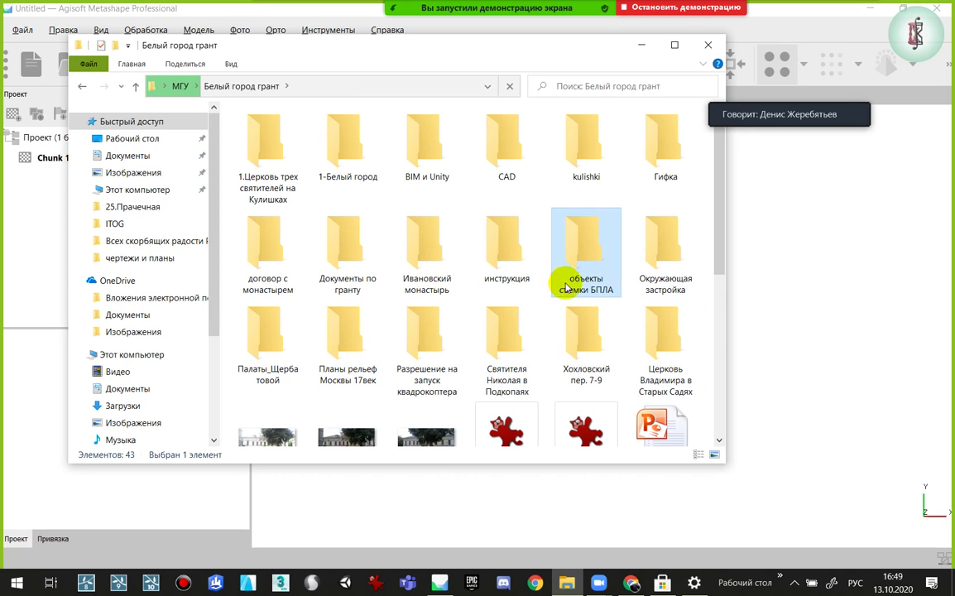
pyautogui.press('Return')
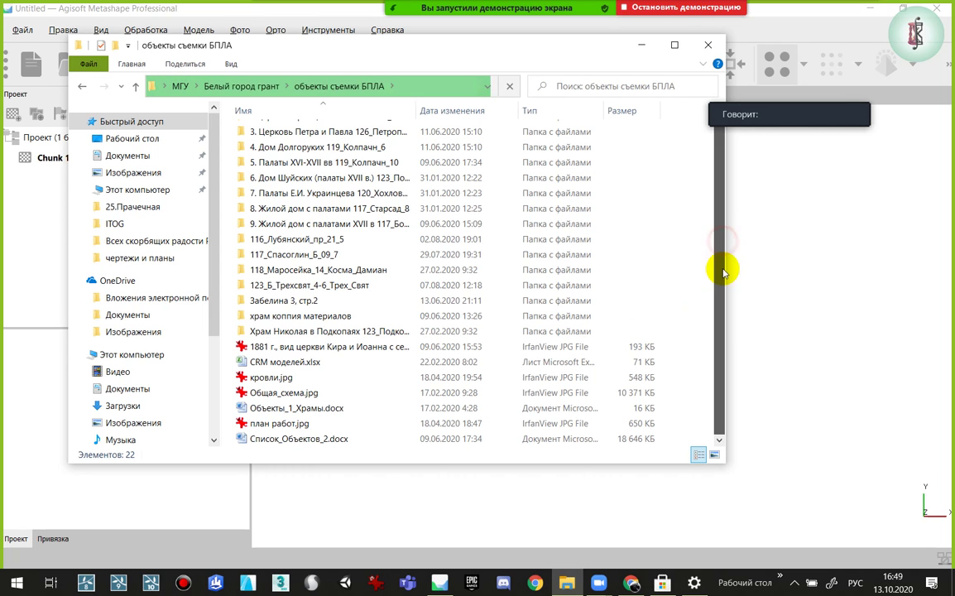
# Sort by date, then open the Khokhlovka church folder's исходники photo folder
pyautogui.click(461, 116)
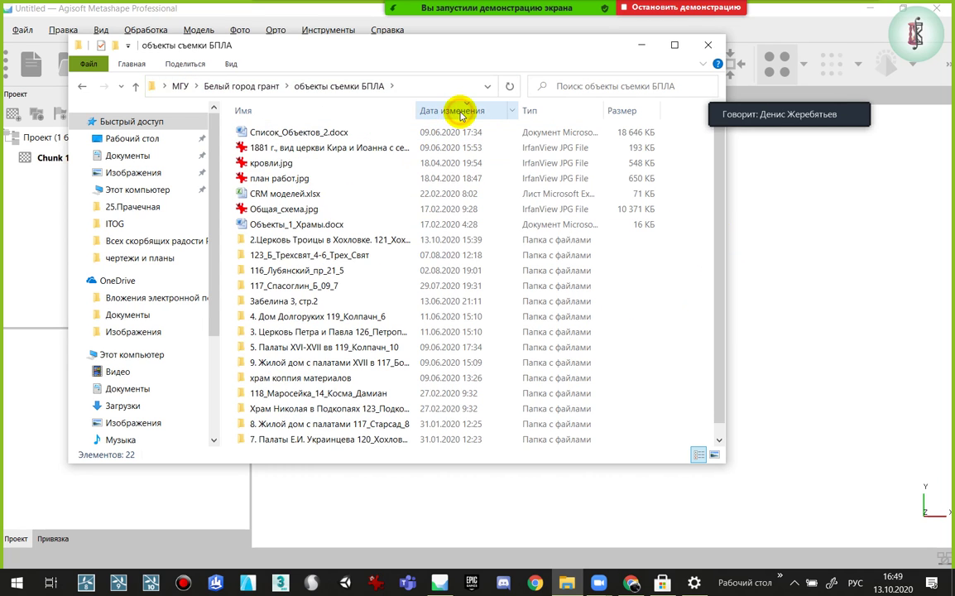
pyautogui.doubleClick(300, 243)
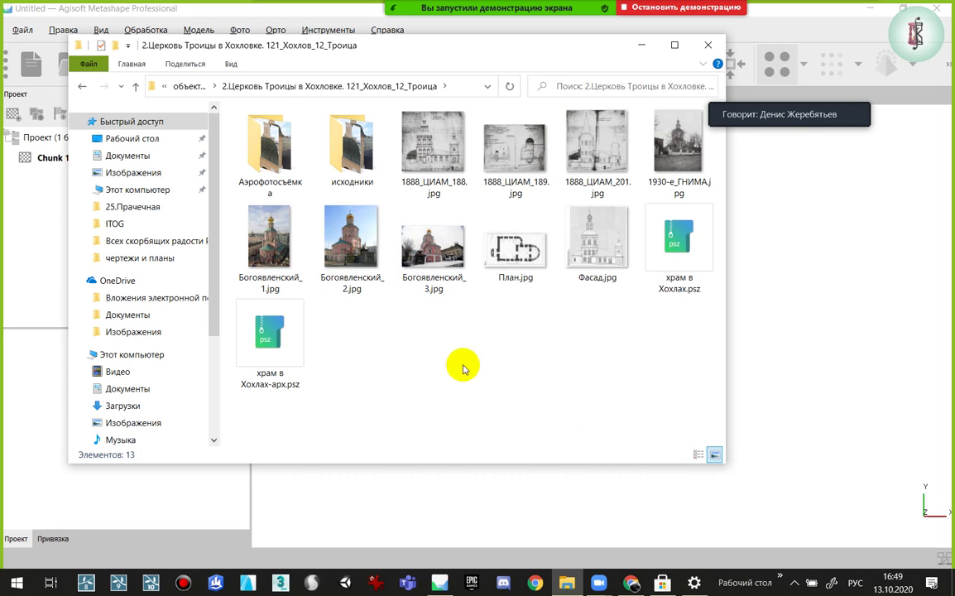
pyautogui.click(462, 367)
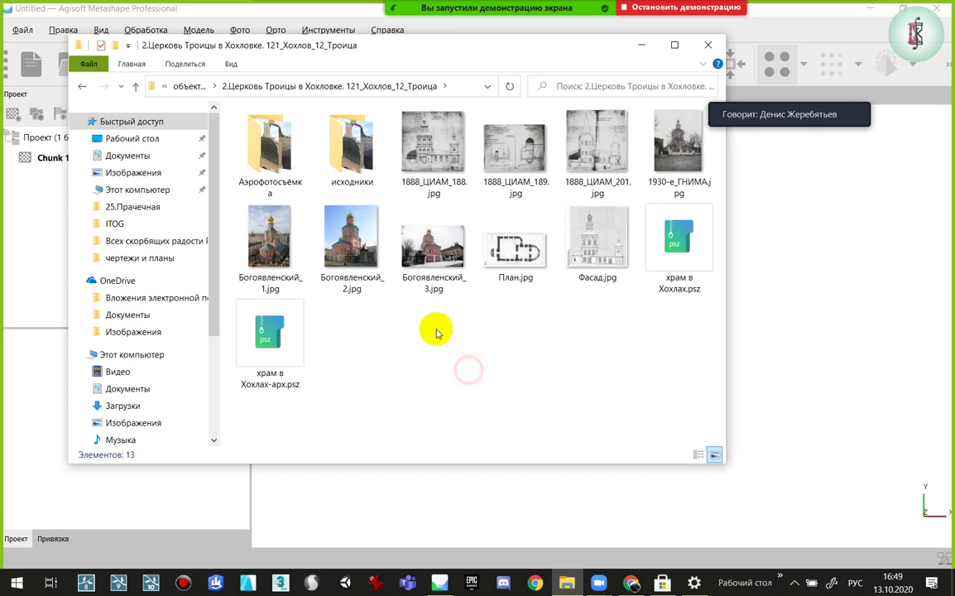
pyautogui.doubleClick(279, 147)
pyautogui.hotkey('alt', 'Left')
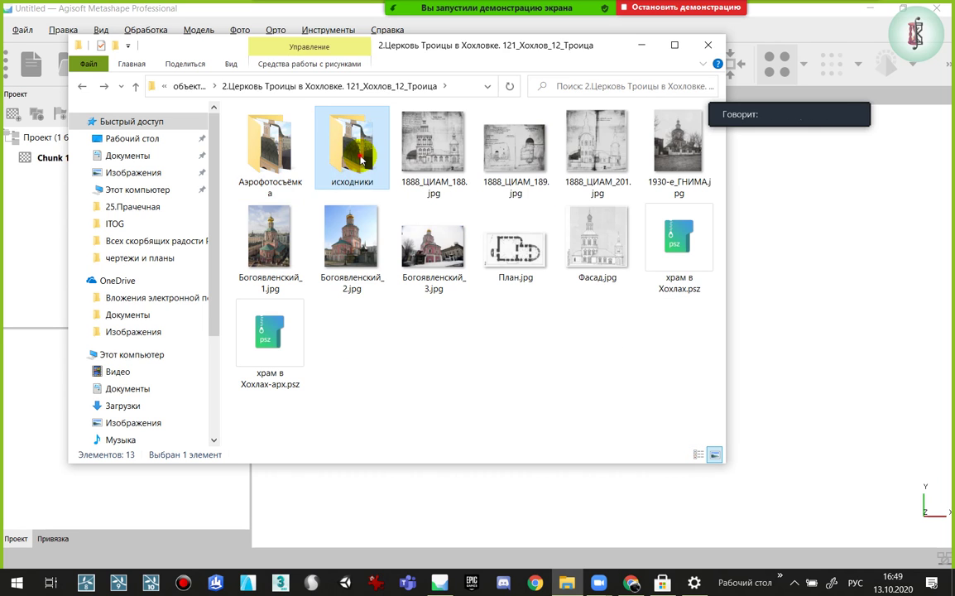
pyautogui.doubleClick(357, 150)
# Open DJI_0382.JPG in IrfanView and page forward through six more drone photos
pyautogui.doubleClick(287, 164)
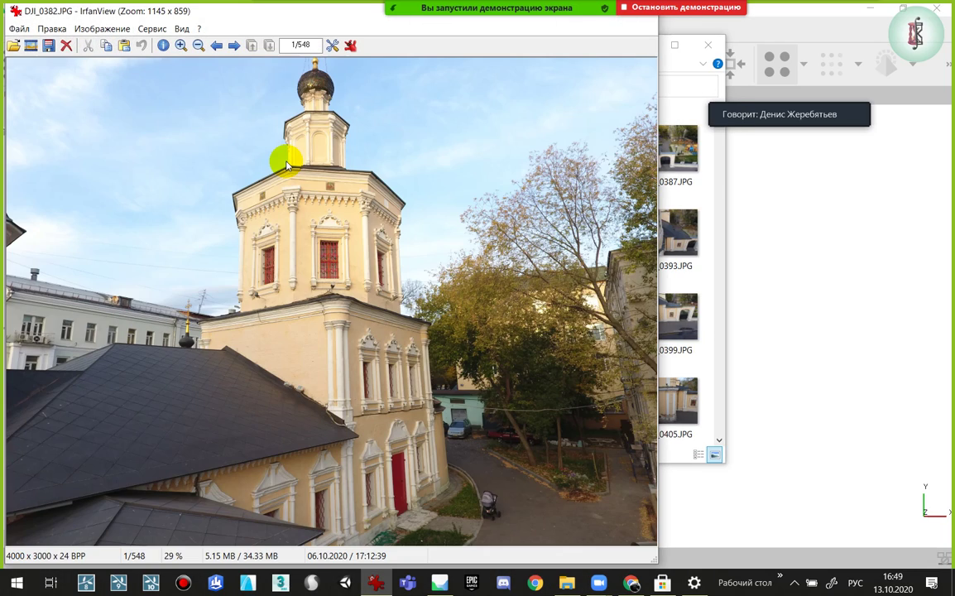
pyautogui.press('Right')
pyautogui.press('Right')
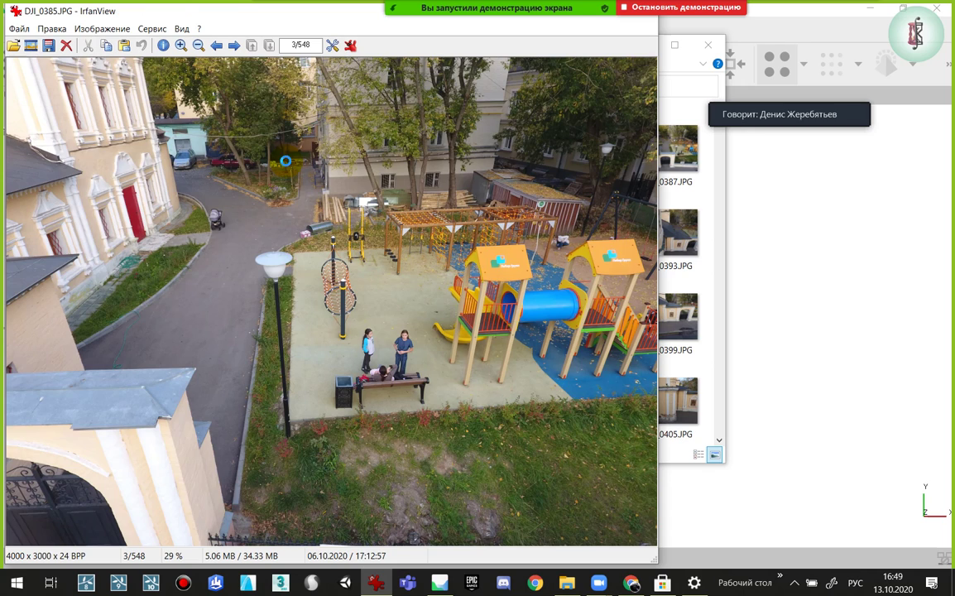
pyautogui.press('Right')
pyautogui.press('Right')
pyautogui.press('Right')
pyautogui.press('Right')
pyautogui.press('Right')
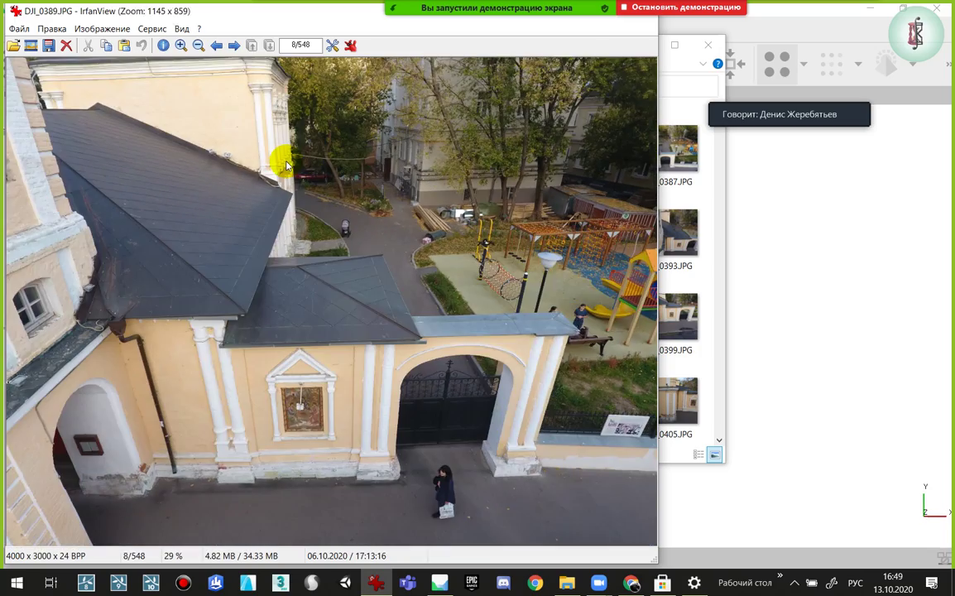
pyautogui.press('Right')
pyautogui.press('Right')
pyautogui.press('Right')
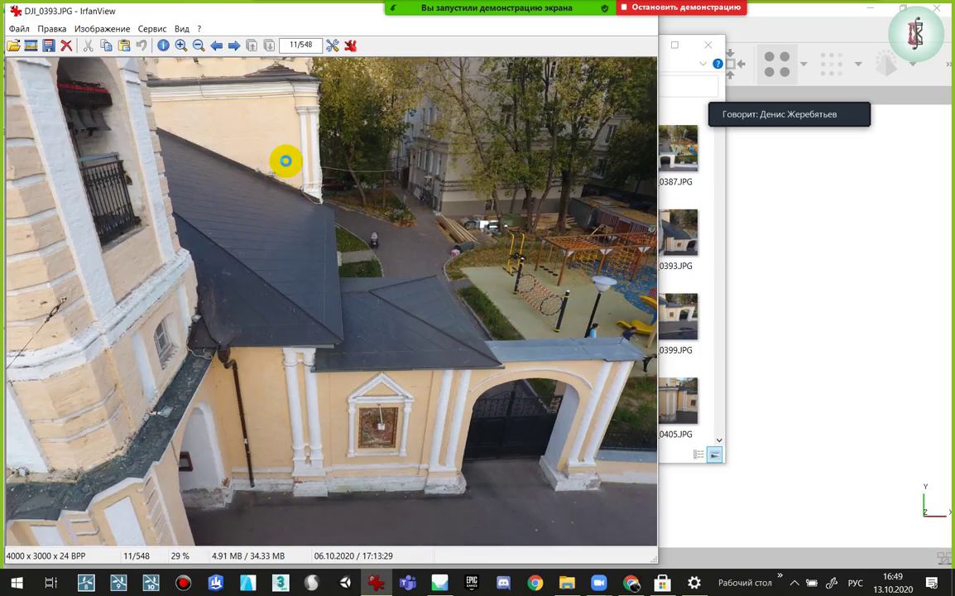
pyautogui.press('Right')
pyautogui.press('Right')
pyautogui.press('Right')
pyautogui.press('Right')
pyautogui.press('Right')
pyautogui.press('Right')
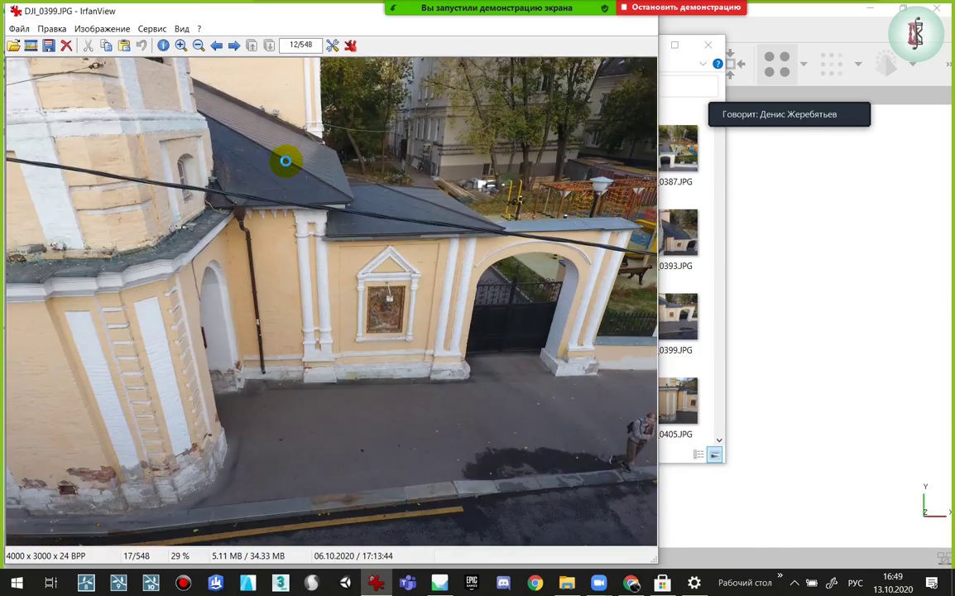
pyautogui.press('Right')
pyautogui.press('Right')
pyautogui.press('Right')
pyautogui.press('Right')
pyautogui.press('Right')
pyautogui.press('Right')
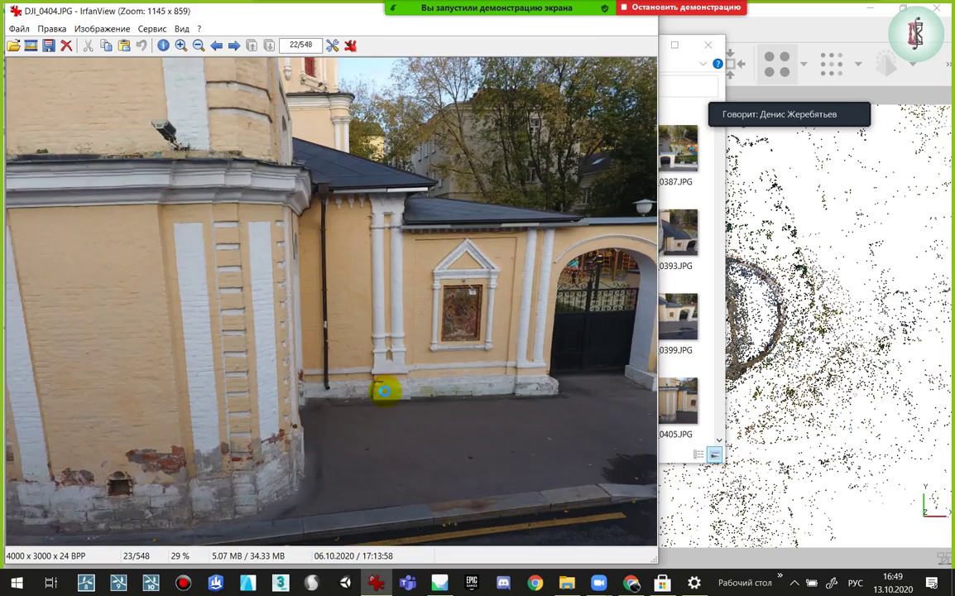
pyautogui.press('Right')
pyautogui.press('Right')
pyautogui.press('Right')
pyautogui.press('Right')
# Return to the thumbnails and preview DJI_0518.JPG
pyautogui.press('Escape')
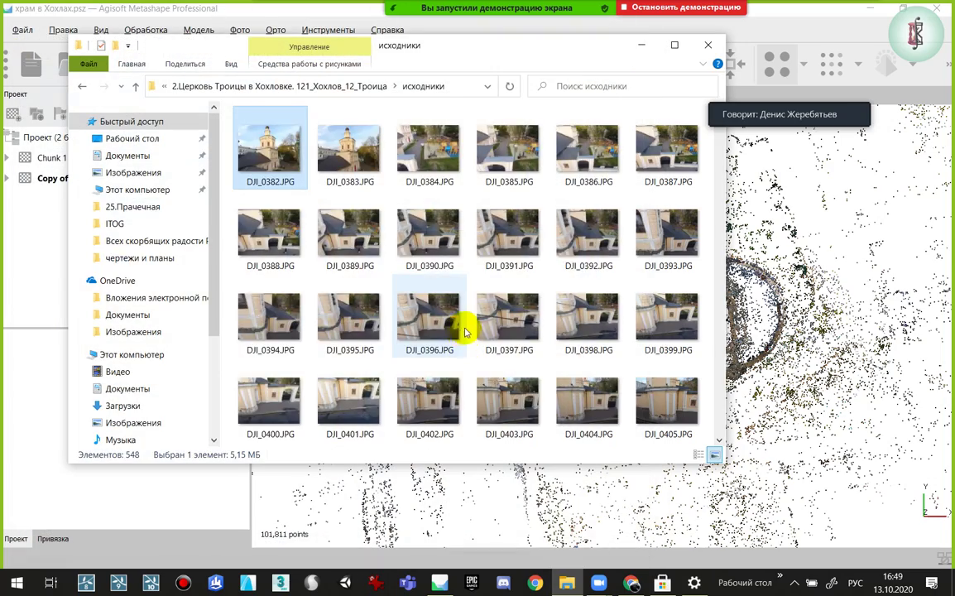
pyautogui.scroll(-5, 465, 319)
pyautogui.scroll(-7, 465, 320)
pyautogui.scroll(-8, 460, 327)
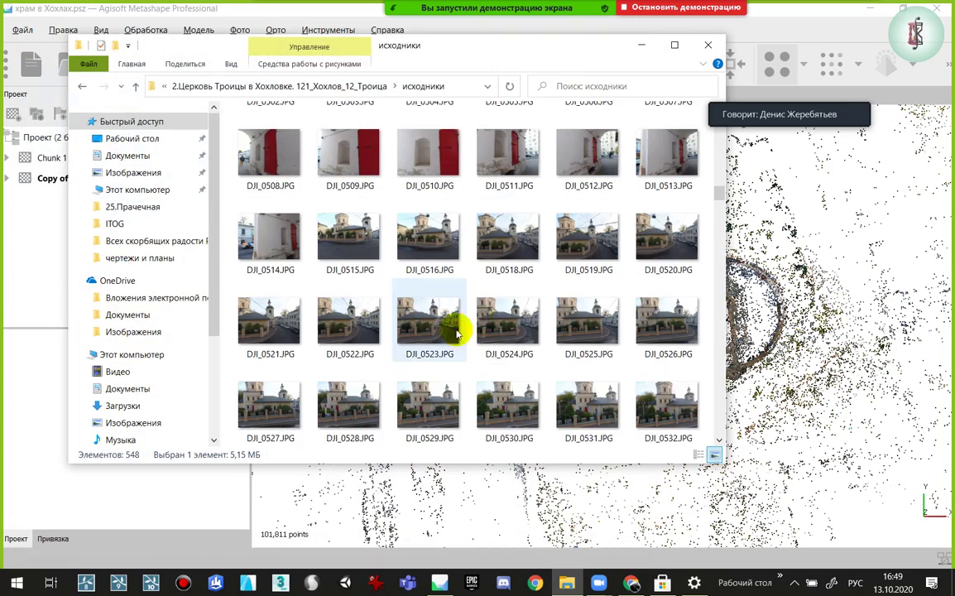
pyautogui.click(507, 259)
pyautogui.doubleClick(494, 259)
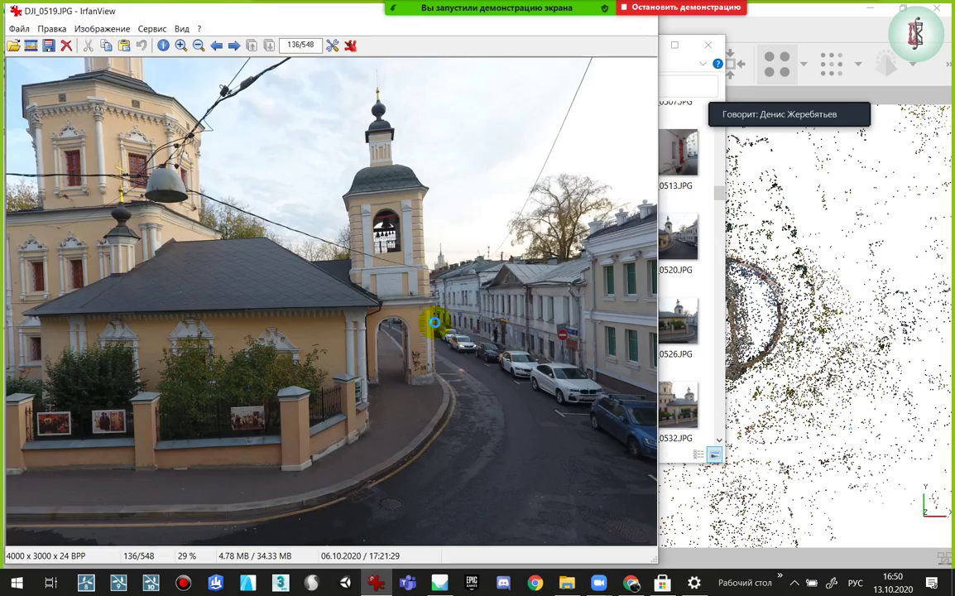
pyautogui.scroll(-1, 436, 321)
pyautogui.scroll(-2, 435, 324)
pyautogui.scroll(-1, 434, 324)
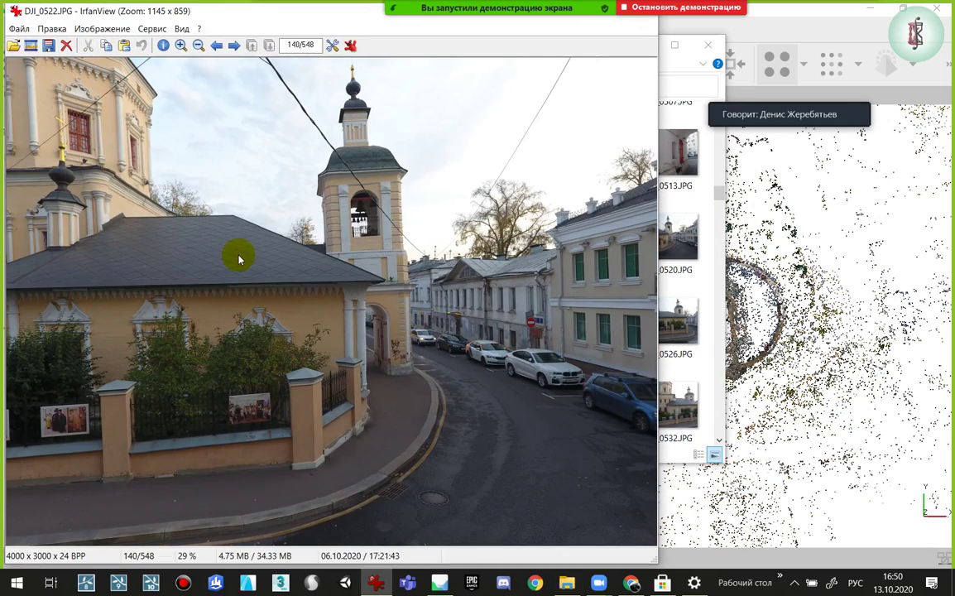
pyautogui.press('Escape')
# Preview DJI_0579.JPG, then select DJI_0574.JPG
pyautogui.scroll(-5, 455, 331)
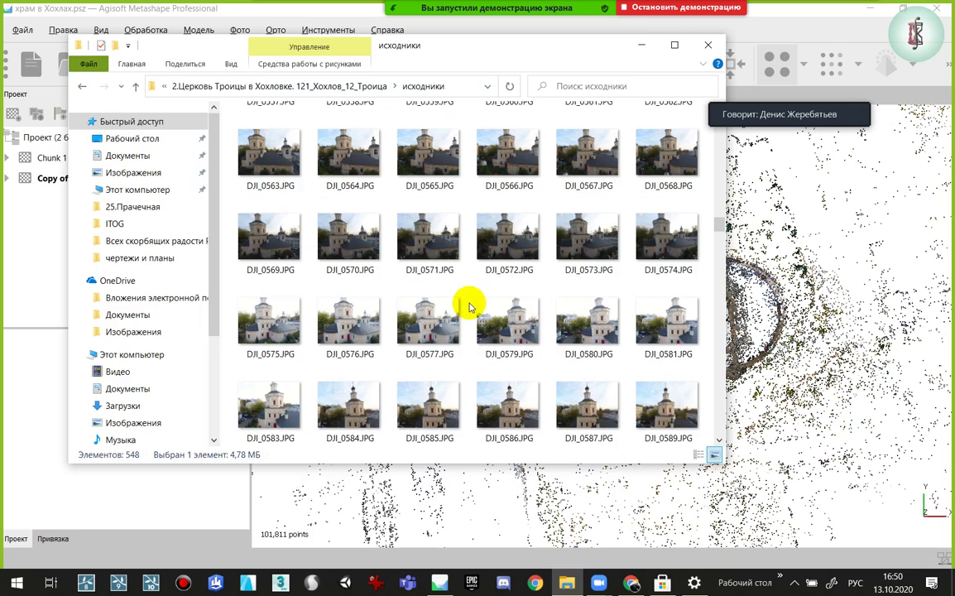
pyautogui.click(534, 313)
pyautogui.doubleClick(534, 312)
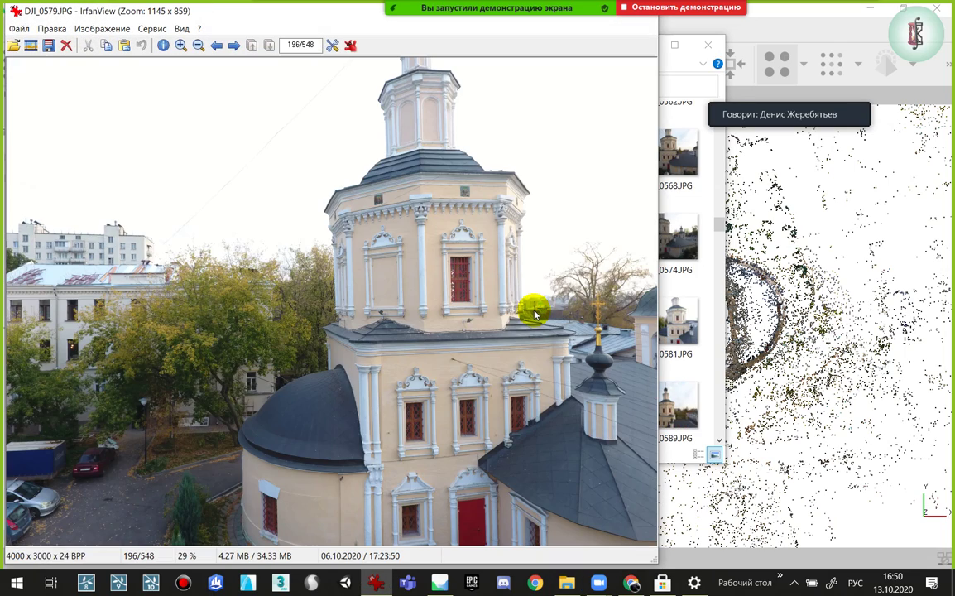
pyautogui.press('Escape')
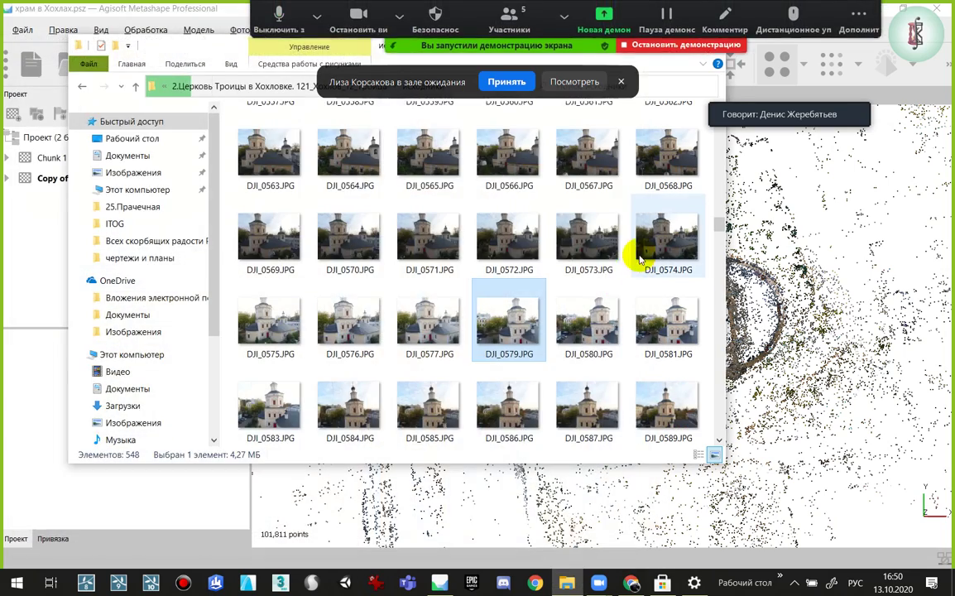
pyautogui.click(644, 255)
# Show DJI_0574.JPG full screen, advance to the next photo, then exit full screen
pyautogui.press('Return')
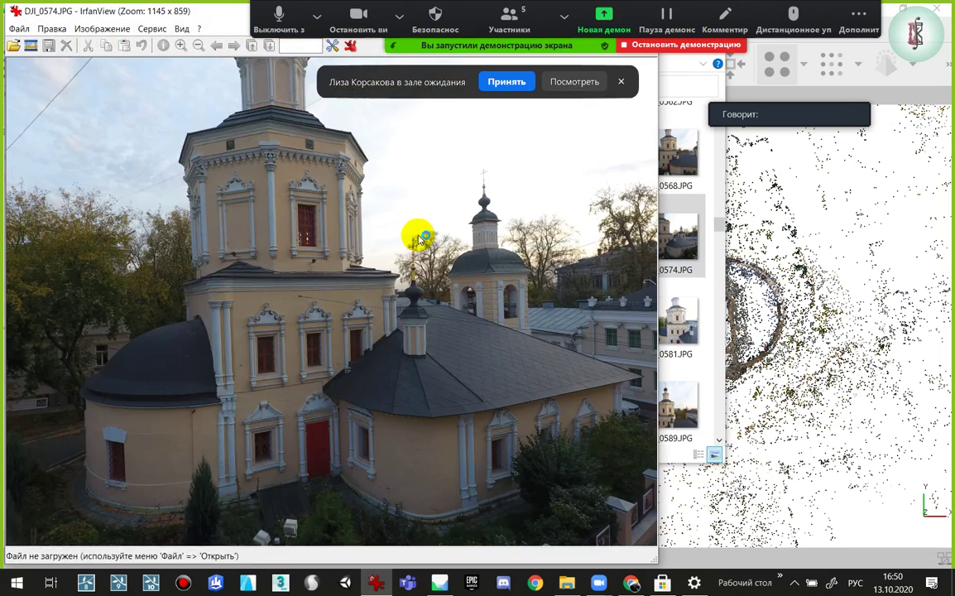
pyautogui.press('Return')
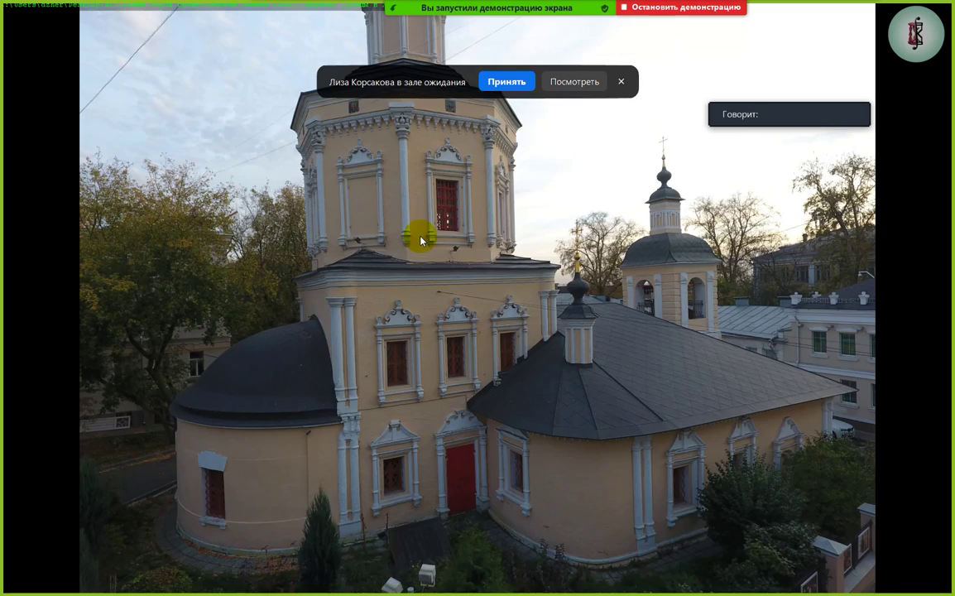
pyautogui.press('Right')
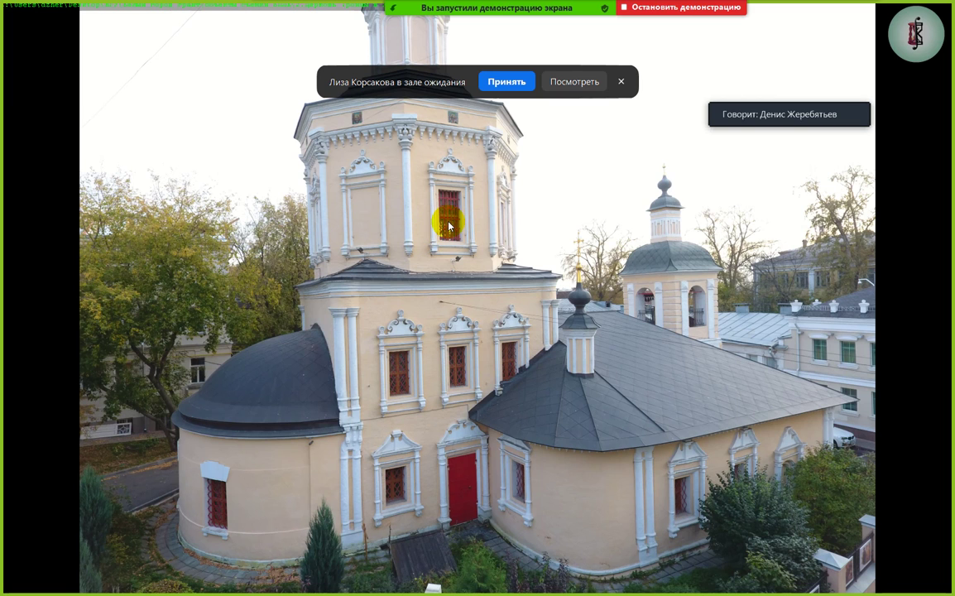
pyautogui.click(506, 81)
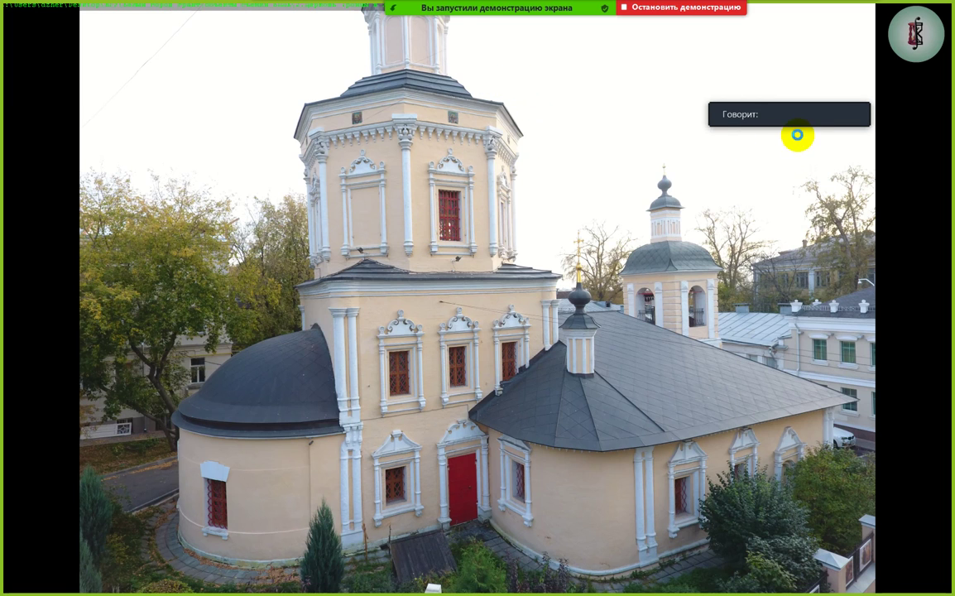
pyautogui.press('Return')
pyautogui.moveTo(789, 95)
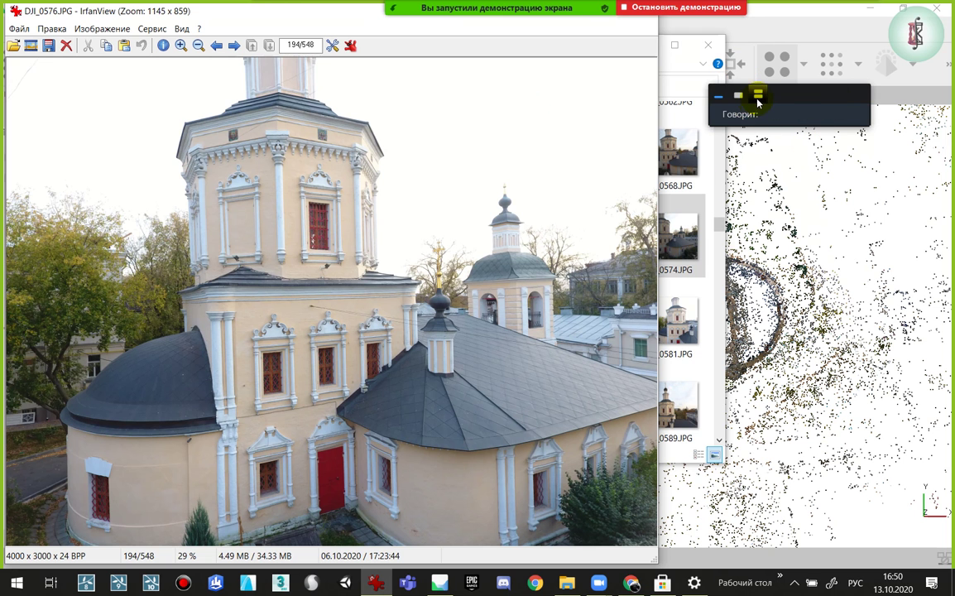
# Move the meeting panel out of the way and close IrfanView
pyautogui.click(758, 98)
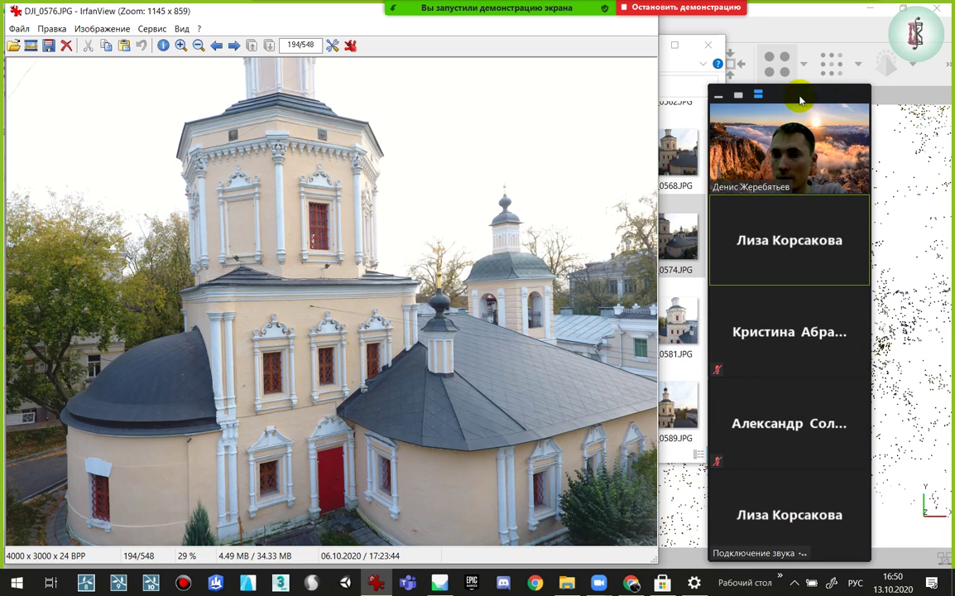
pyautogui.click(721, 97)
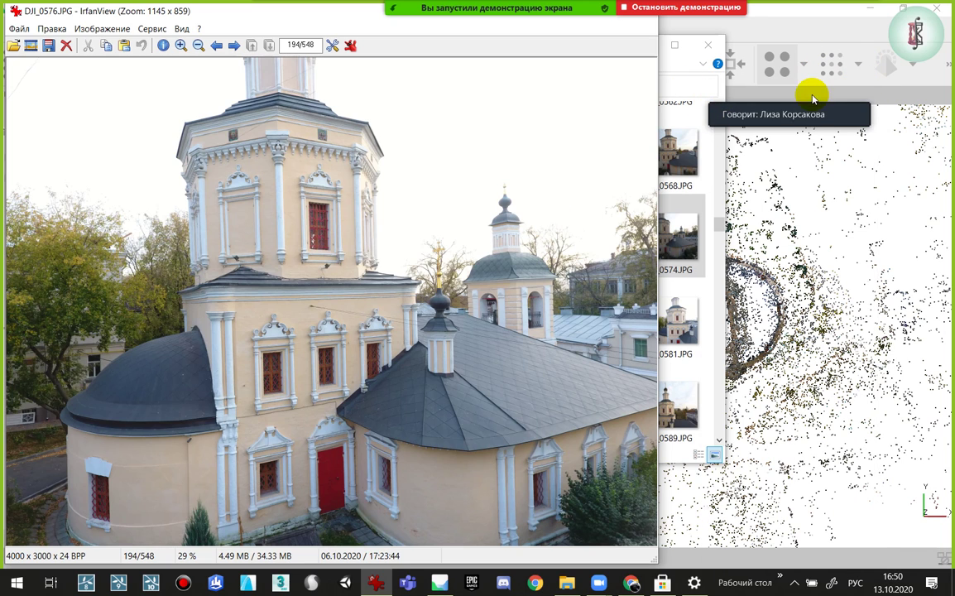
pyautogui.moveTo(829, 104); pyautogui.dragTo(904, 186)
pyautogui.click(352, 204)
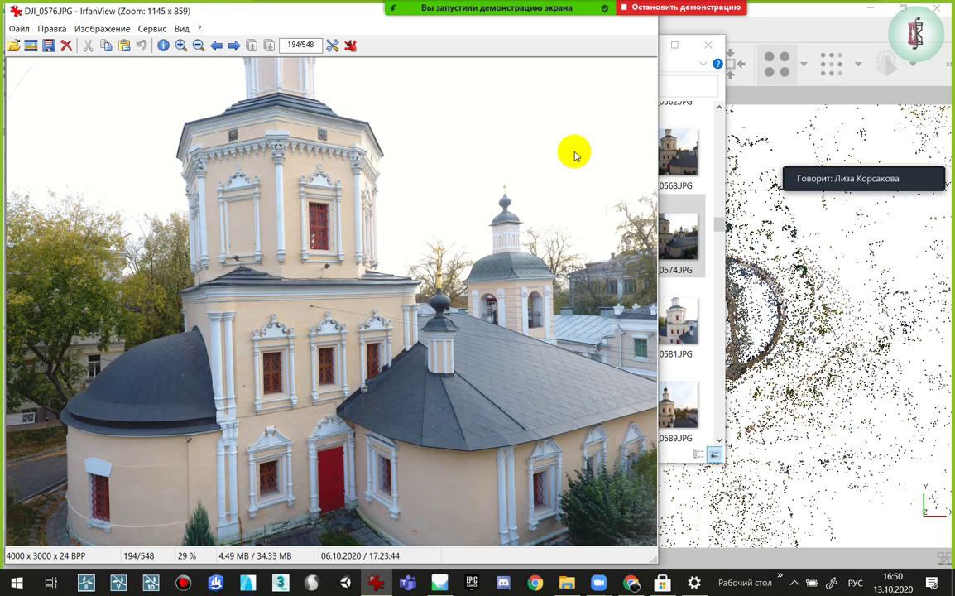
pyautogui.press('Escape')
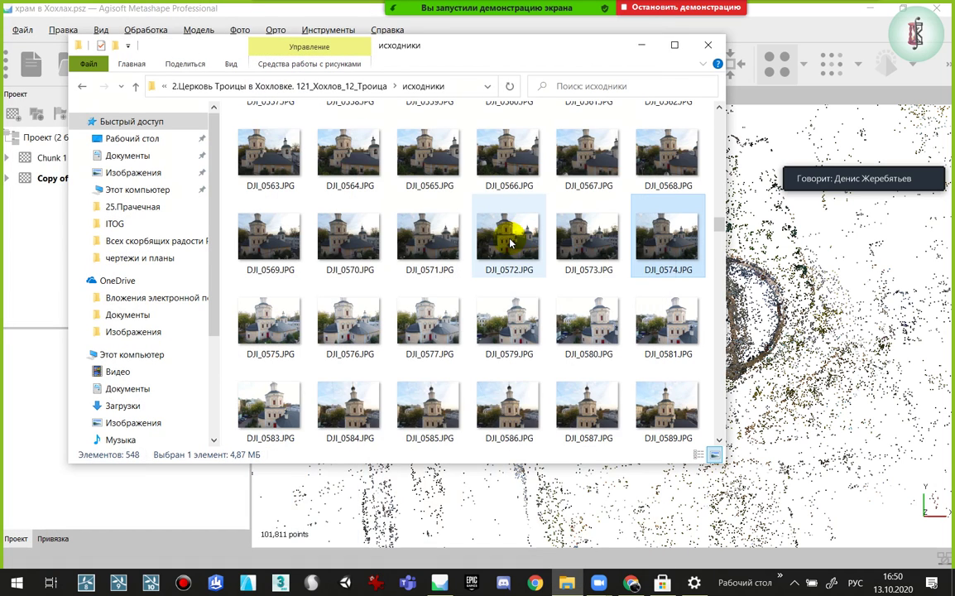
# Go up to the church project folder, select храм в Хохлах-арх.psz, and minimize Explorer
pyautogui.click(373, 91)
pyautogui.click(247, 350)
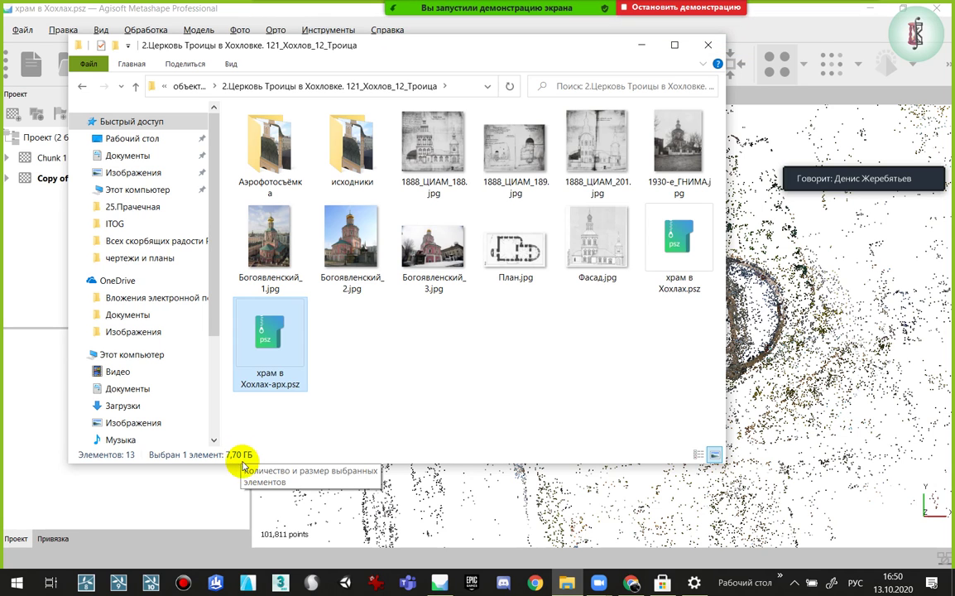
pyautogui.click(651, 52)
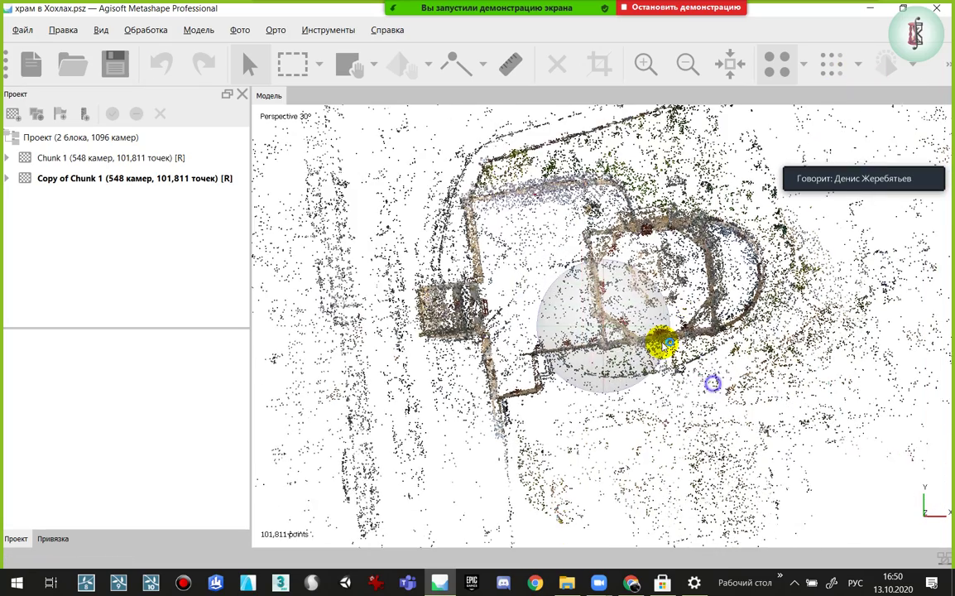
# Switch Metashape to the dense cloud, orbit and zoom close on the church, then minimize
pyautogui.moveTo(661, 341)
pyautogui.mouseDown()
pyautogui.moveTo(597, 315)
pyautogui.moveTo(605, 357)
pyautogui.mouseUp()
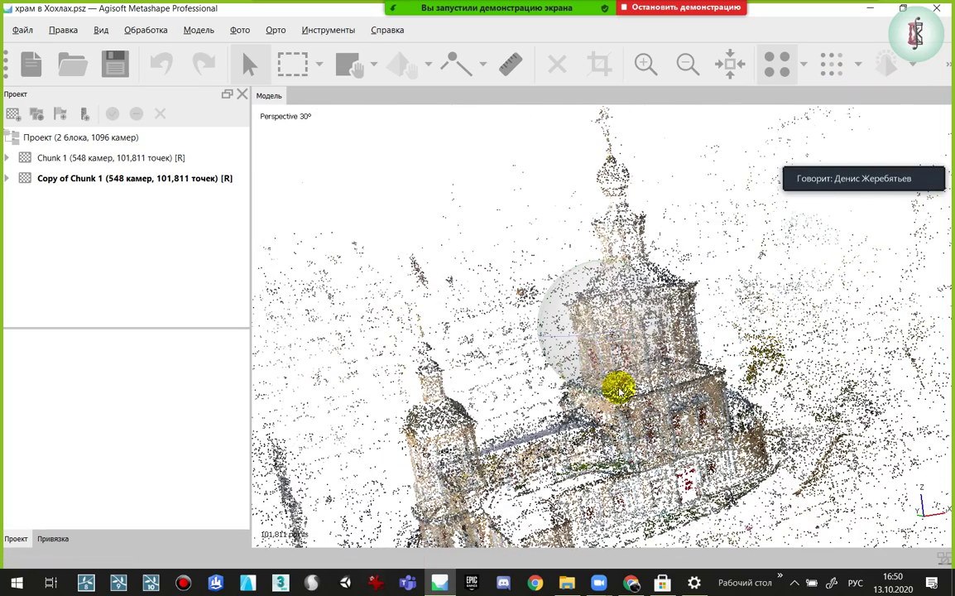
pyautogui.click(824, 66)
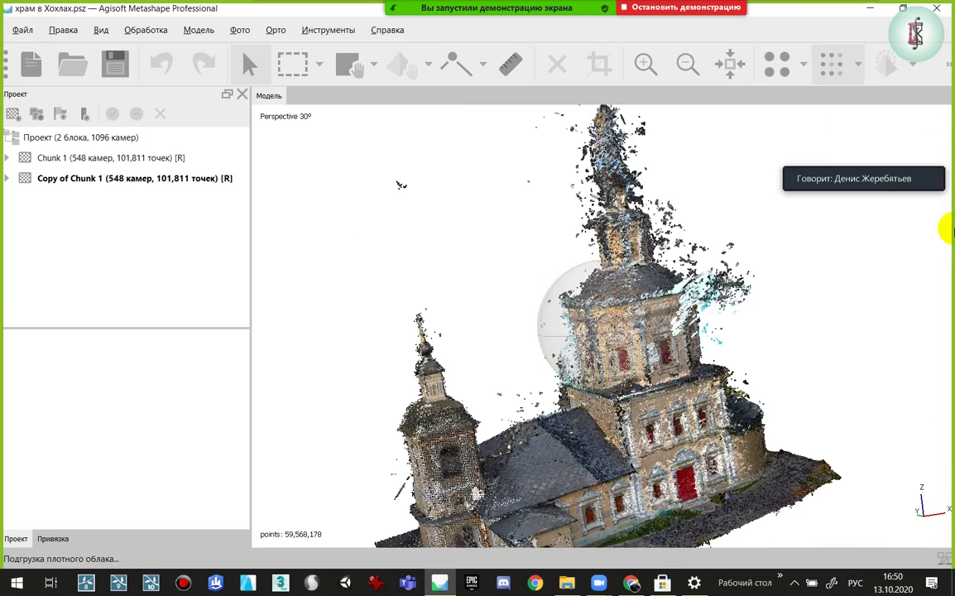
pyautogui.moveTo(588, 356)
pyautogui.mouseDown()
pyautogui.moveTo(619, 316)
pyautogui.moveTo(582, 310)
pyautogui.moveTo(630, 298)
pyautogui.moveTo(682, 266)
pyautogui.moveTo(540, 335)
pyautogui.moveTo(650, 313)
pyautogui.mouseUp()
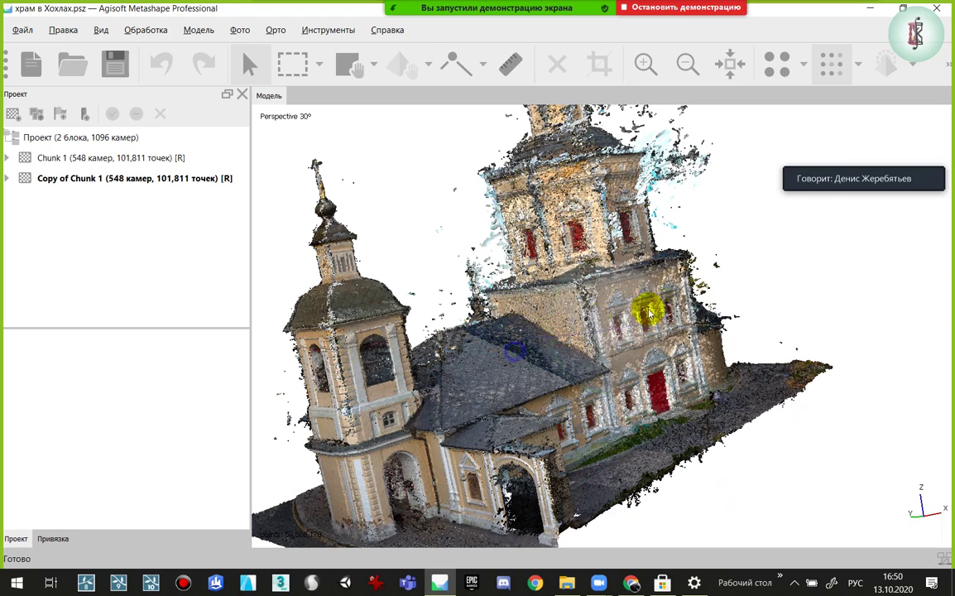
pyautogui.moveTo(745, 296)
pyautogui.mouseDown()
pyautogui.moveTo(530, 289)
pyautogui.moveTo(687, 256)
pyautogui.moveTo(614, 291)
pyautogui.moveTo(629, 298)
pyautogui.moveTo(607, 314)
pyautogui.moveTo(474, 327)
pyautogui.moveTo(623, 251)
pyautogui.moveTo(452, 219)
pyautogui.mouseUp()
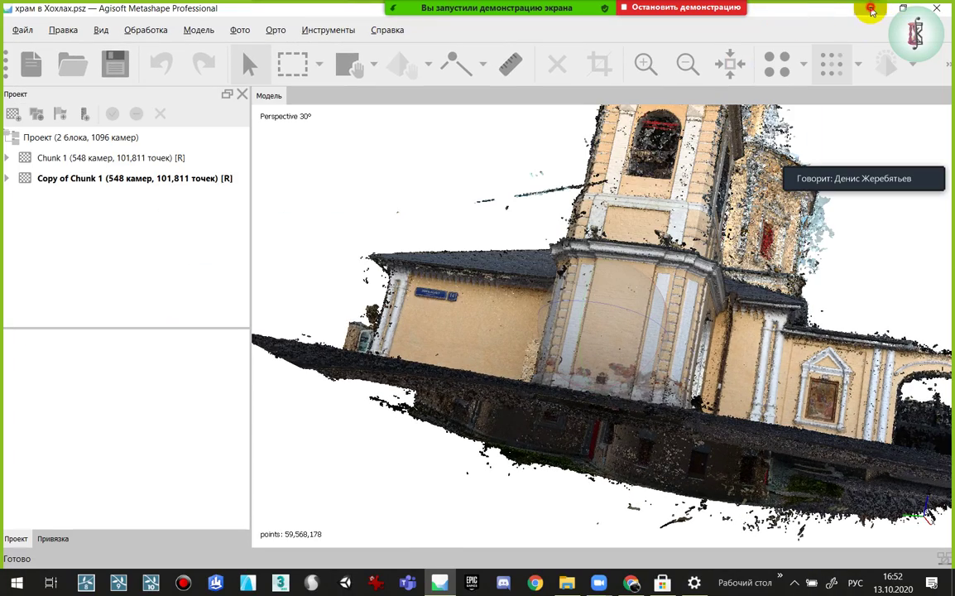
pyautogui.click(871, 9)
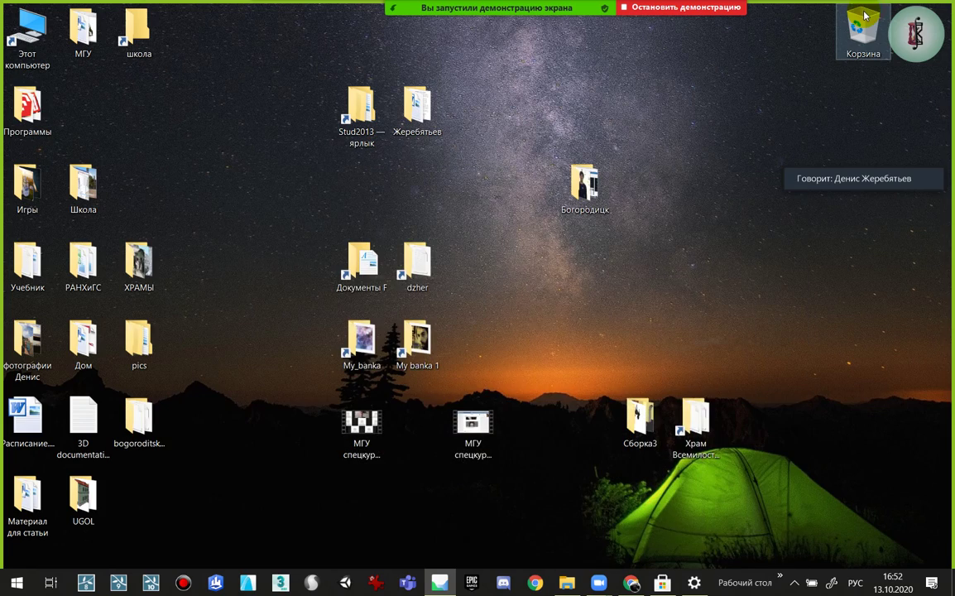
# Bring back the church folder window and go up to Белый город грант
pyautogui.click(568, 583)
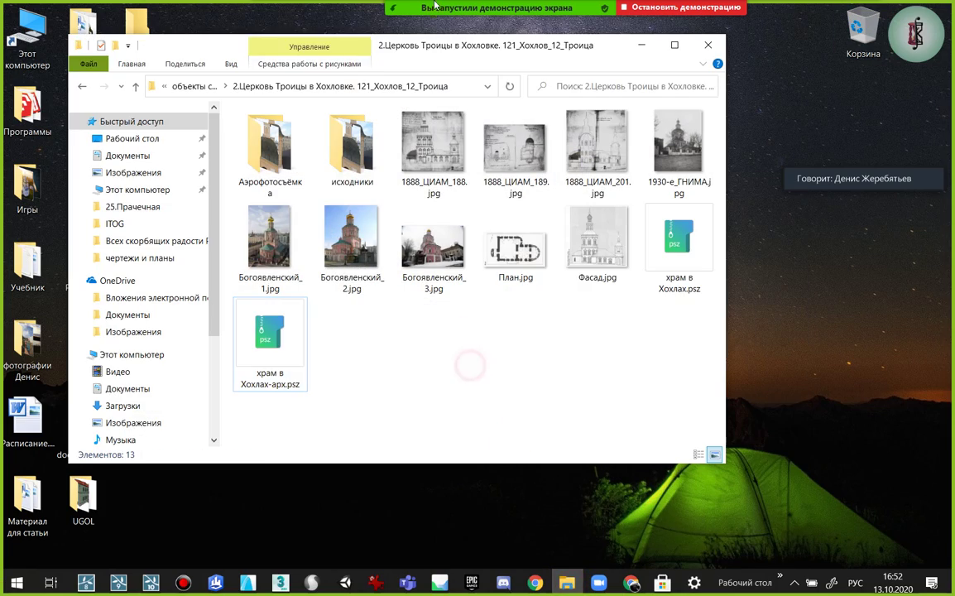
pyautogui.click(188, 87)
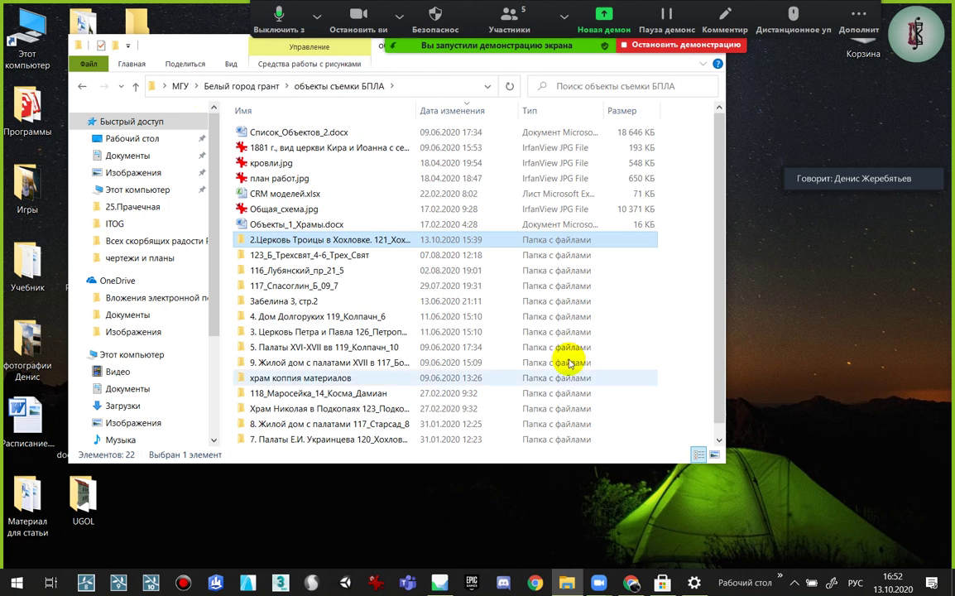
pyautogui.scroll(-1, 364, 281)
pyautogui.scroll(1, 367, 297)
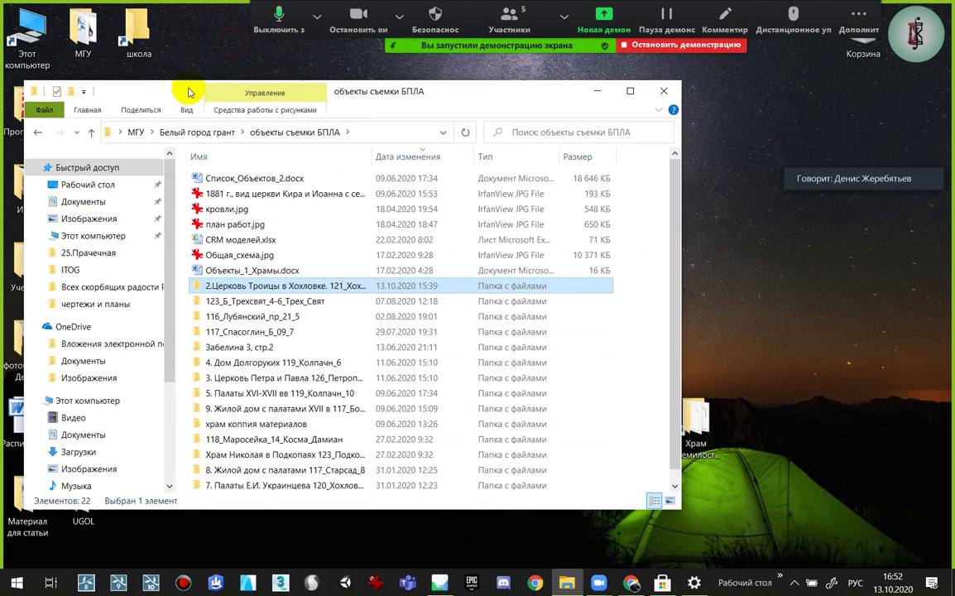
pyautogui.moveTo(233, 47); pyautogui.dragTo(236, 91)
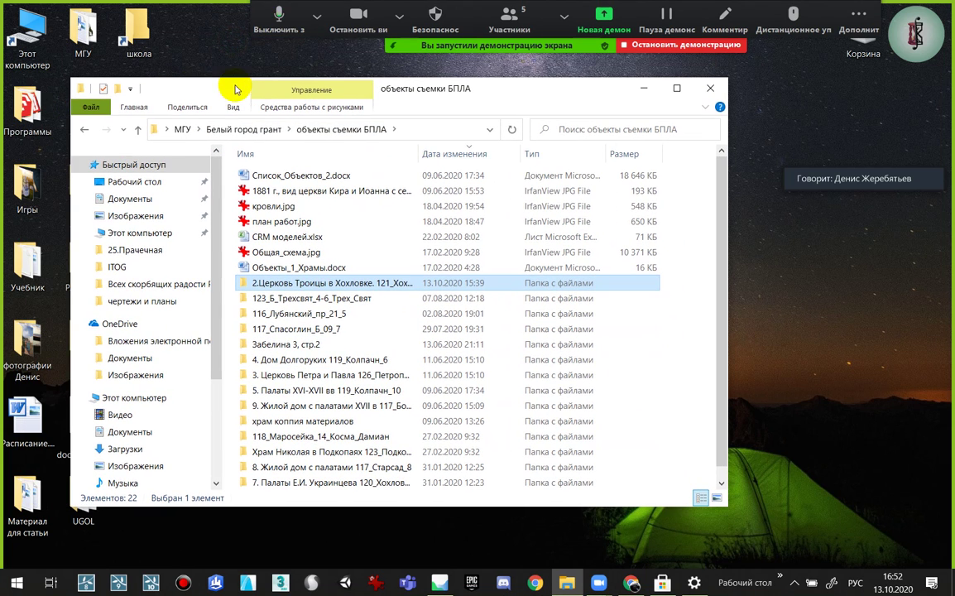
pyautogui.click(238, 136)
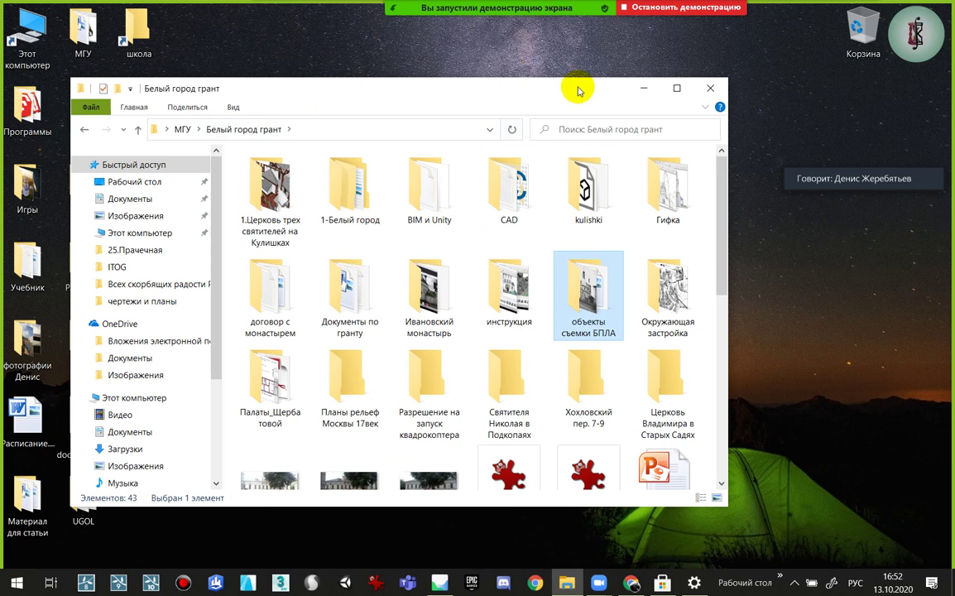
# Minimize that window and open the desktop My_banka folder on drive G:
pyautogui.click(641, 92)
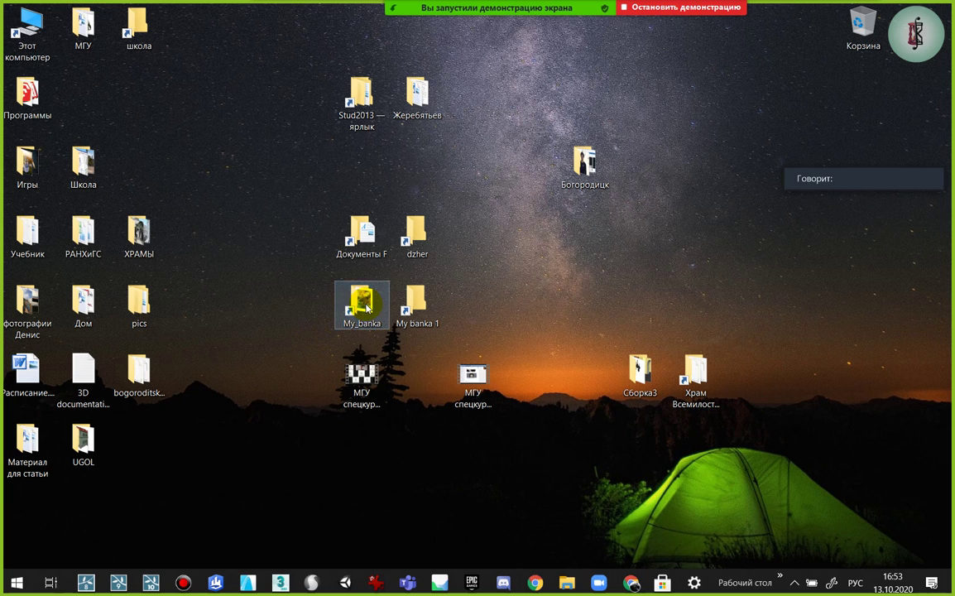
pyautogui.doubleClick(366, 308)
pyautogui.moveTo(488, 111); pyautogui.dragTo(520, 89)
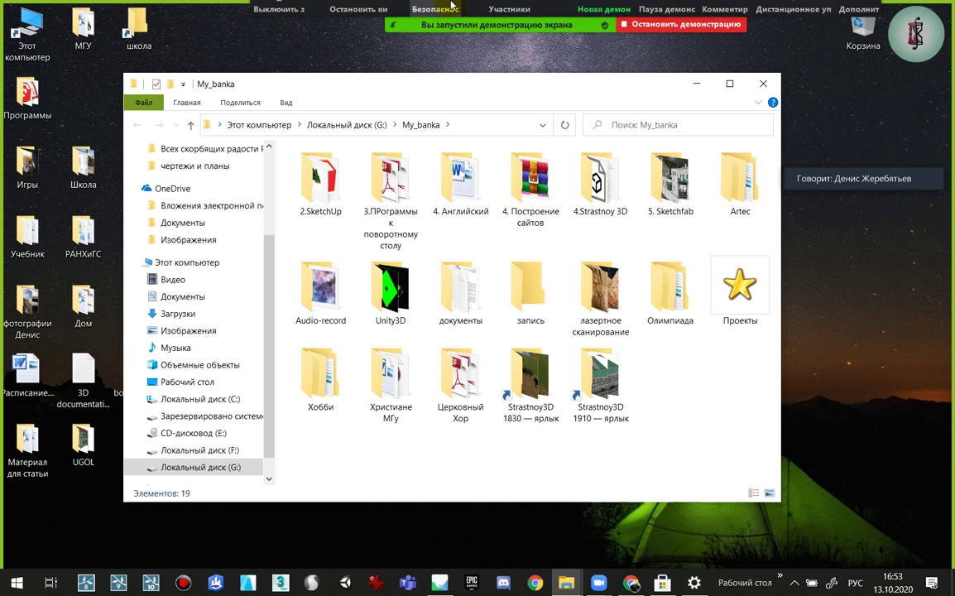
# Navigate документы to 3. Спецкурс фотограмметрия бакалавры and try the broken Рабочие файлы и программы shortcut
pyautogui.click(532, 290)
pyautogui.click(554, 433)
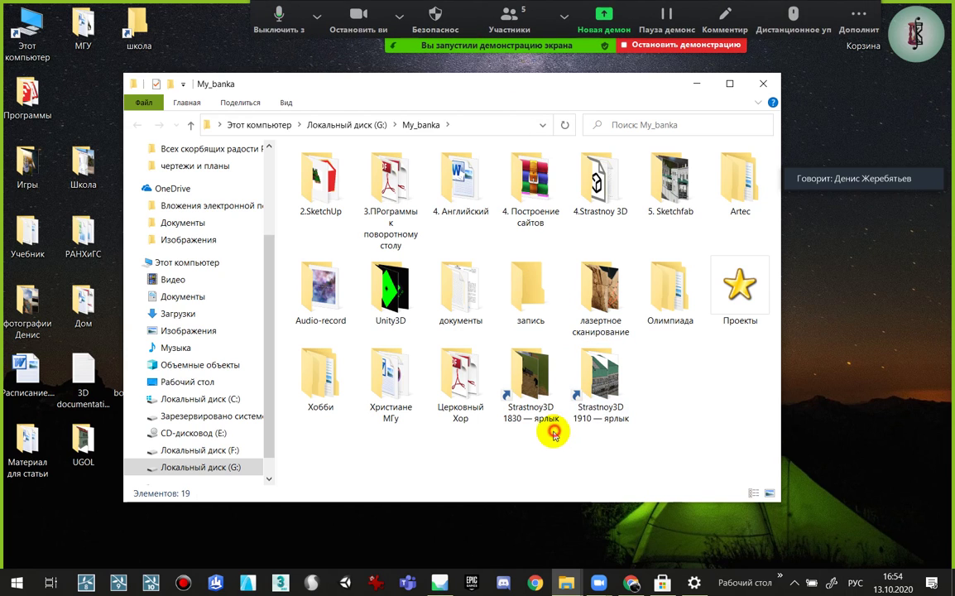
pyautogui.click(466, 289)
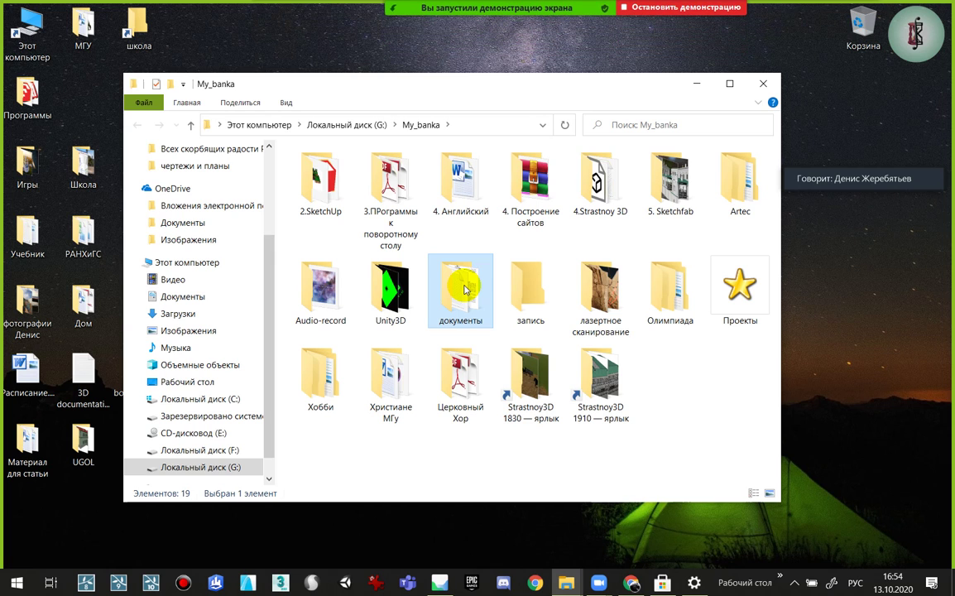
pyautogui.doubleClick(476, 267)
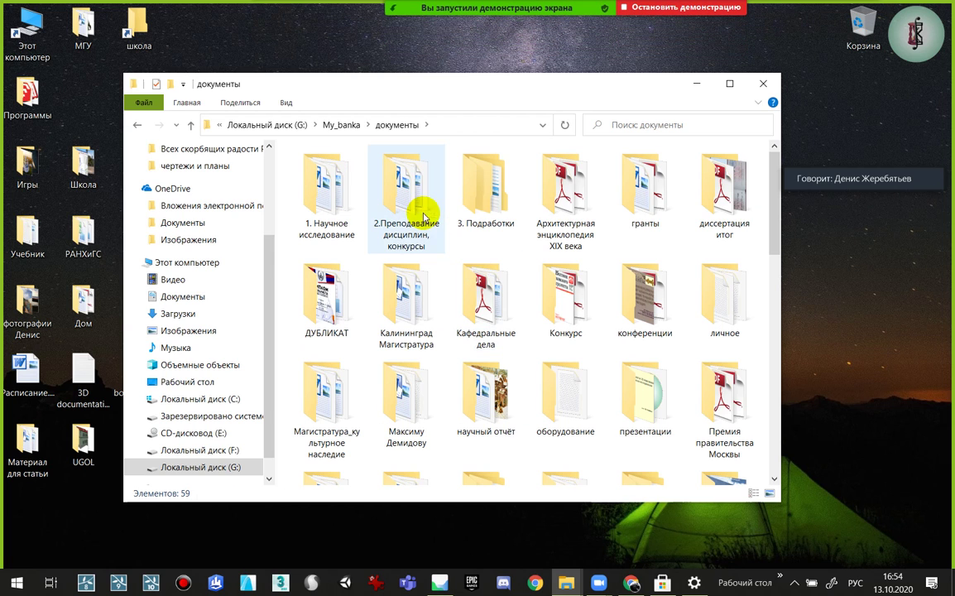
pyautogui.doubleClick(432, 211)
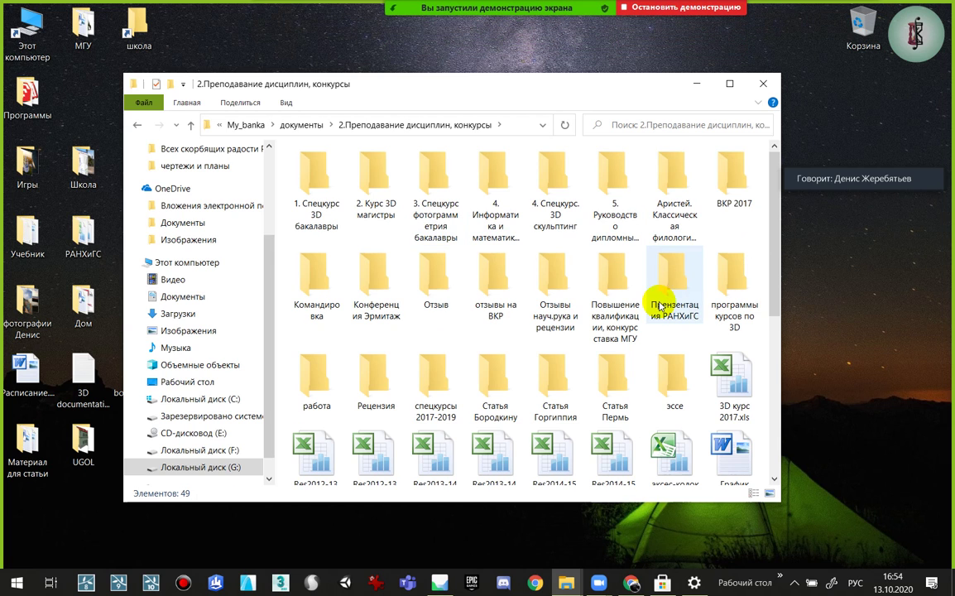
pyautogui.click(730, 263)
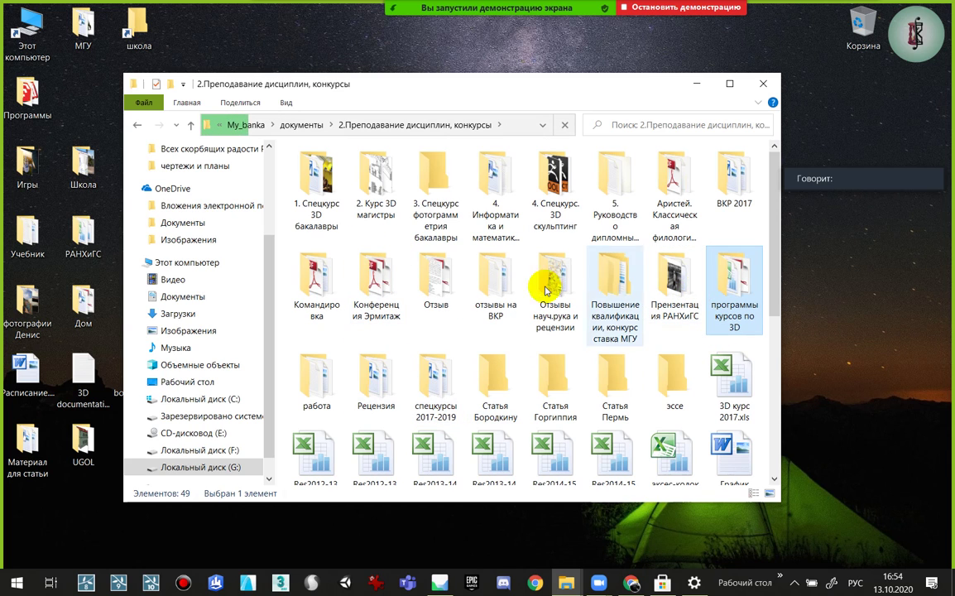
pyautogui.doubleClick(420, 172)
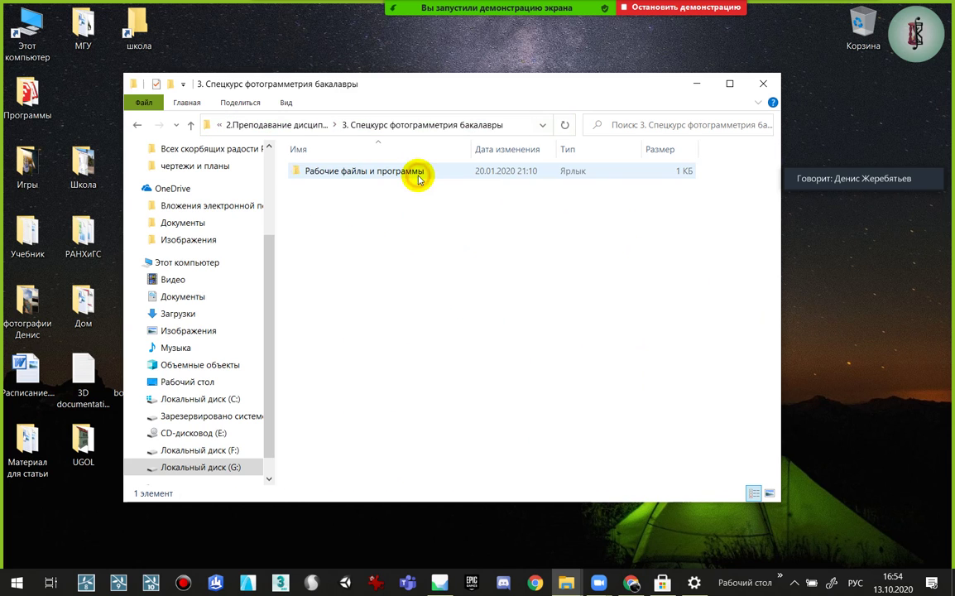
pyautogui.doubleClick(414, 180)
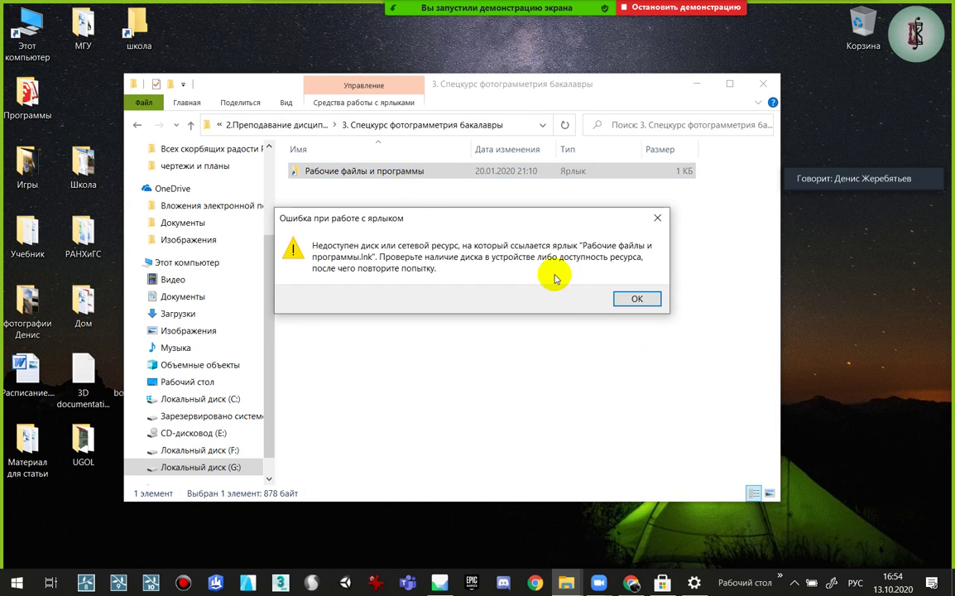
pyautogui.click(633, 298)
# Maximize Chrome and open Спецкурс по фотограмметрии › Аэрофотосъёмка › Георгиевский собор on Yandex Disk
pyautogui.click(631, 585)
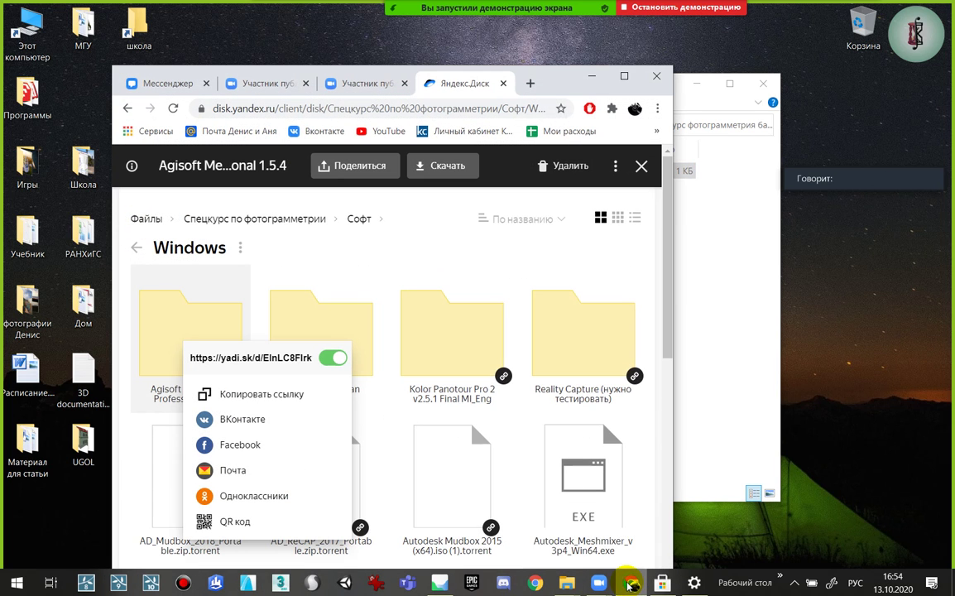
pyautogui.doubleClick(547, 75)
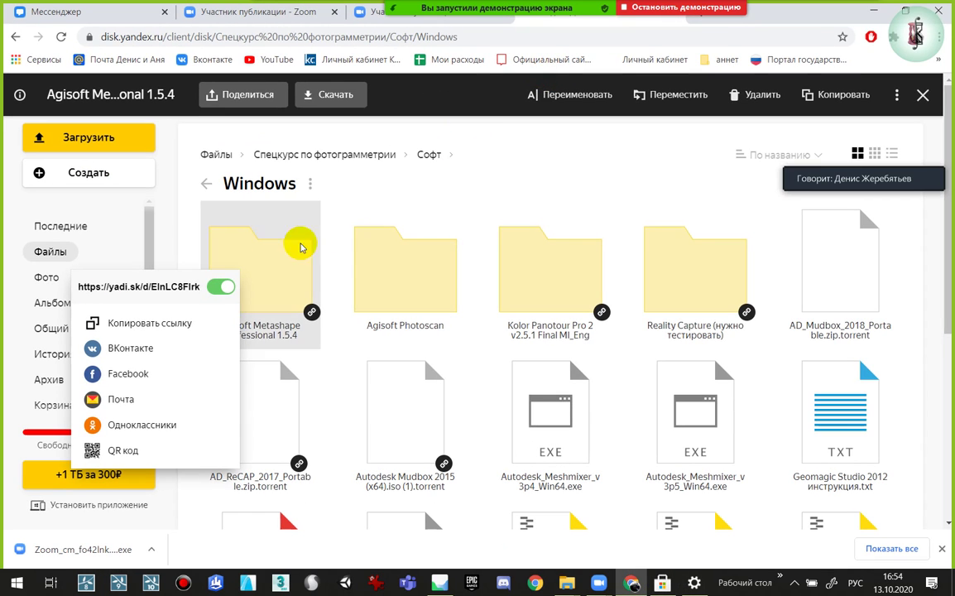
pyautogui.click(420, 197)
pyautogui.click(310, 158)
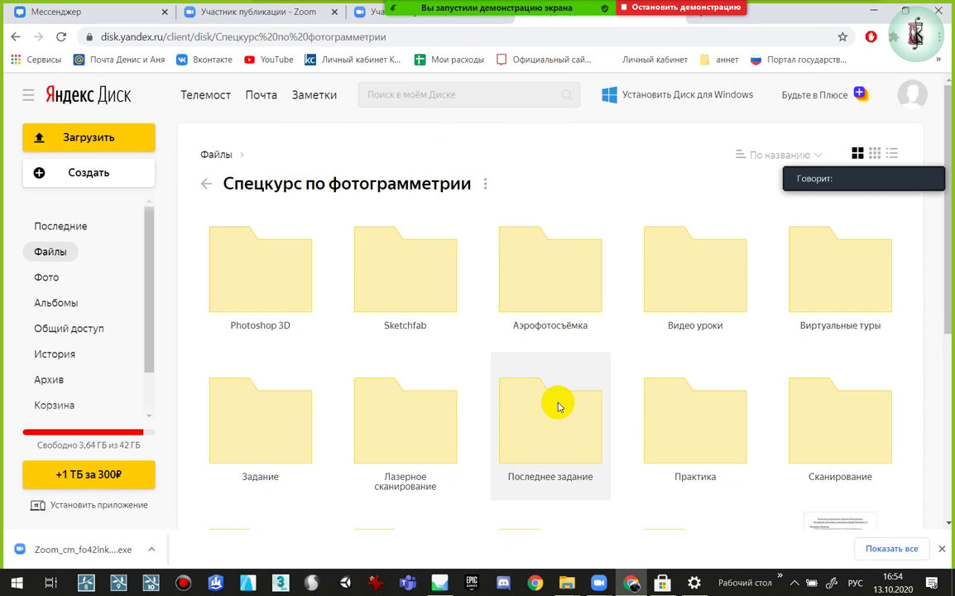
pyautogui.doubleClick(554, 307)
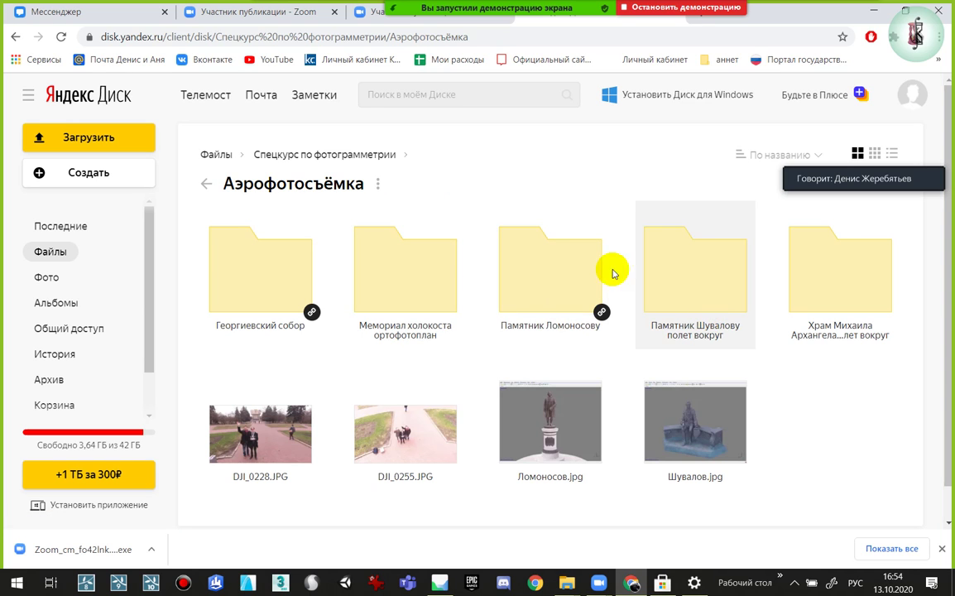
pyautogui.doubleClick(304, 292)
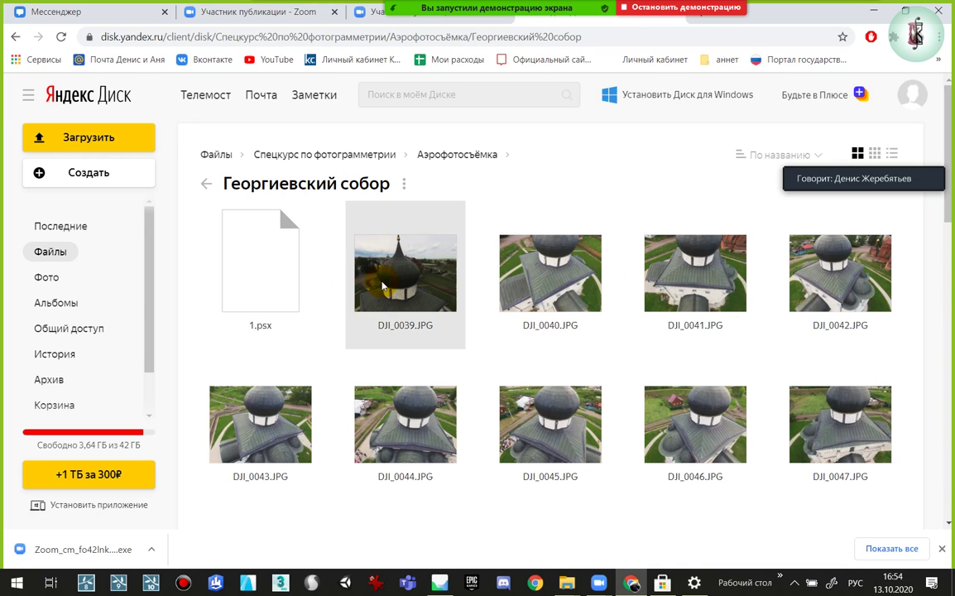
# Select all 27 photos and download them as a zip archive
pyautogui.click(383, 285)
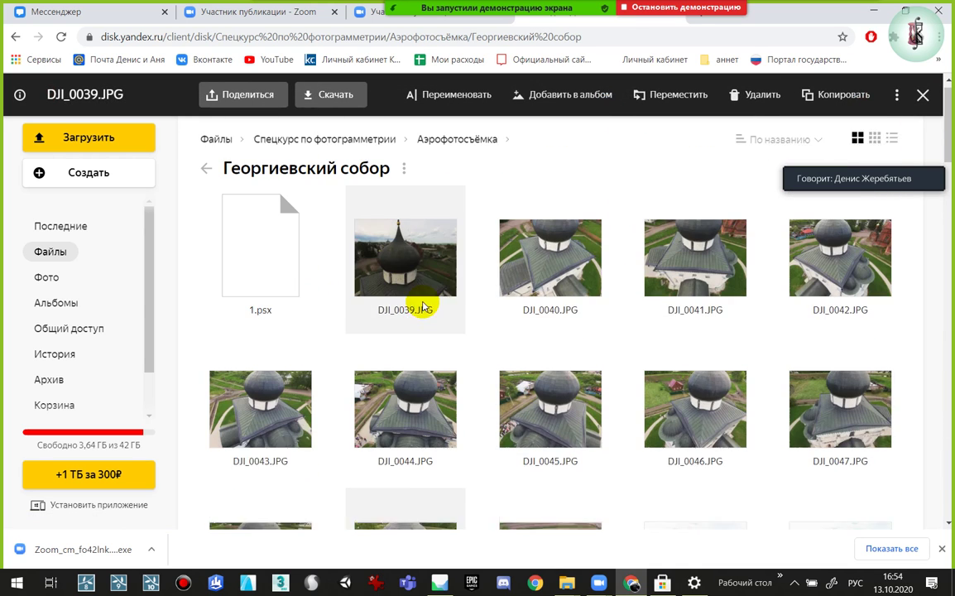
pyautogui.scroll(-3, 682, 325)
pyautogui.scroll(-2, 682, 329)
pyautogui.scroll(1, 662, 319)
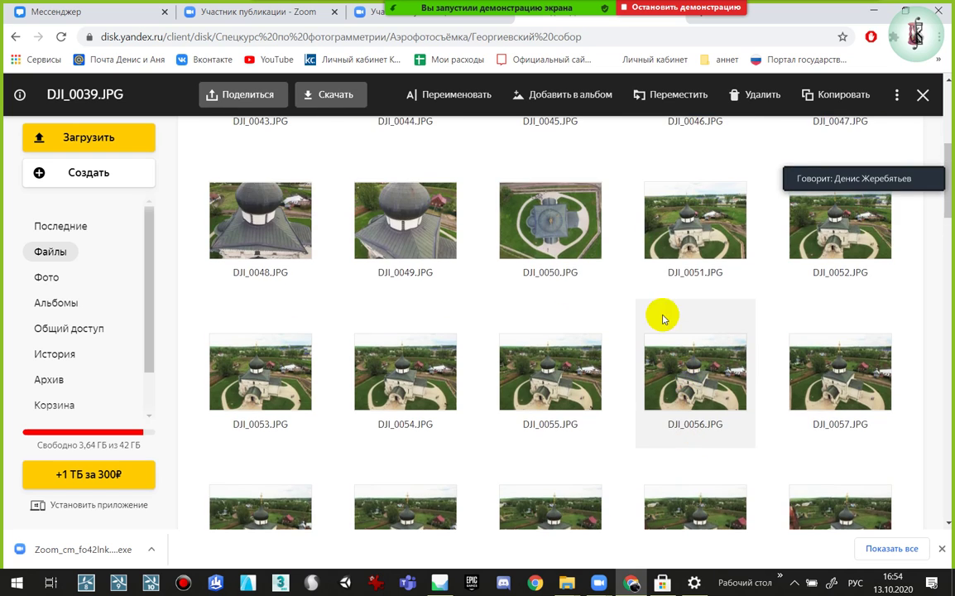
pyautogui.click(673, 214)
pyautogui.scroll(-1, 672, 214)
pyautogui.scroll(-3, 666, 262)
pyautogui.scroll(-3, 674, 276)
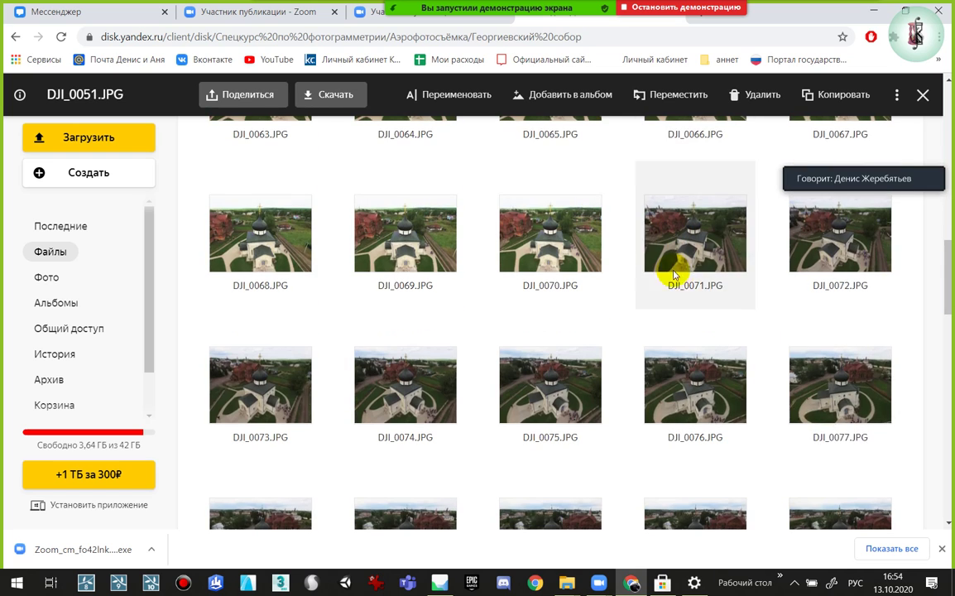
pyautogui.hotkey('ctrl', 'a')
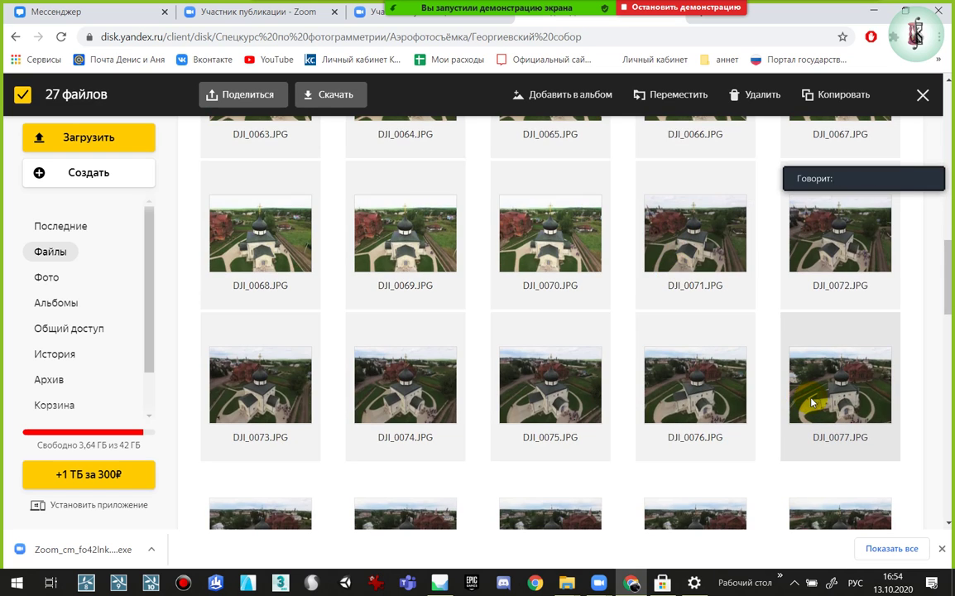
pyautogui.rightClick(811, 399)
pyautogui.click(845, 319)
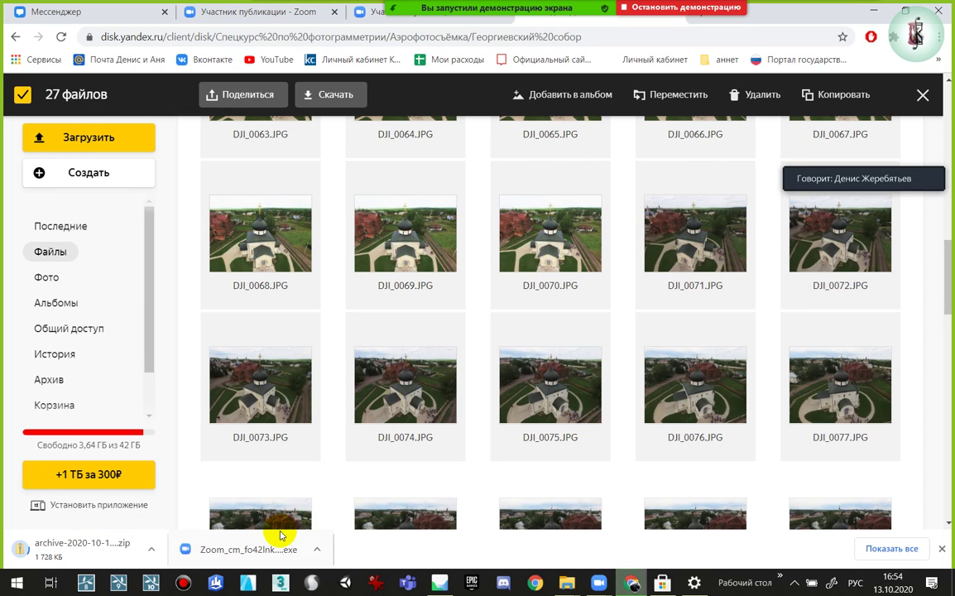
pyautogui.scroll(1, 375, 388)
pyautogui.scroll(4, 712, 394)
# Minimize the browser, launch Metashape from the Программы folder, and start Add Photos
pyautogui.click(875, 11)
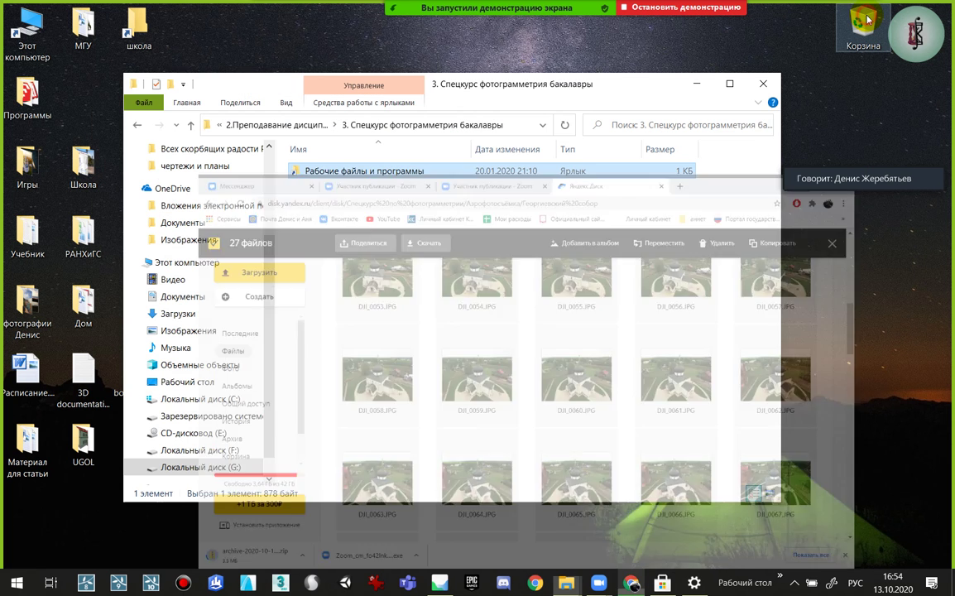
pyautogui.doubleClick(7, 89)
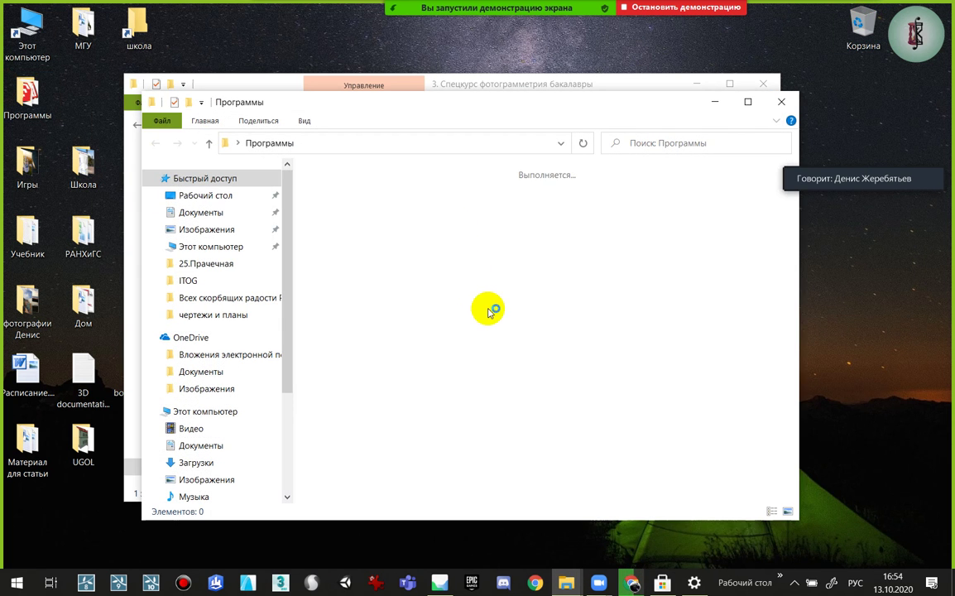
pyautogui.doubleClick(440, 383)
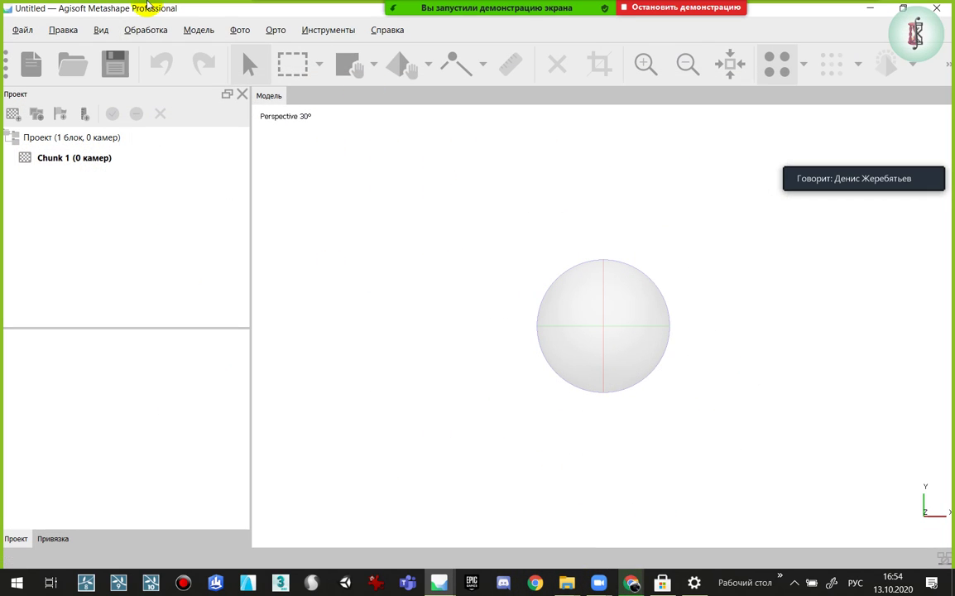
pyautogui.click(157, 30)
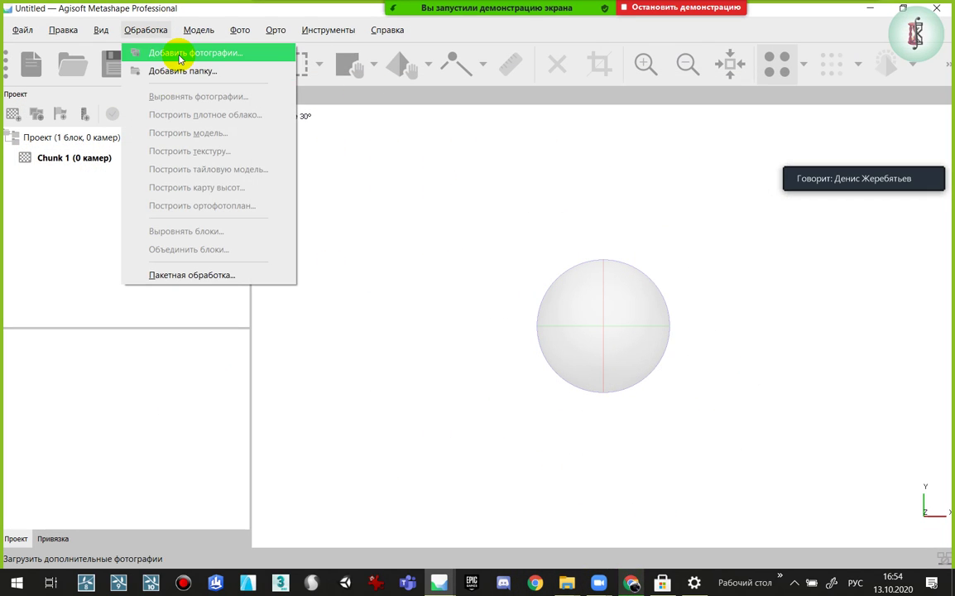
pyautogui.click(179, 54)
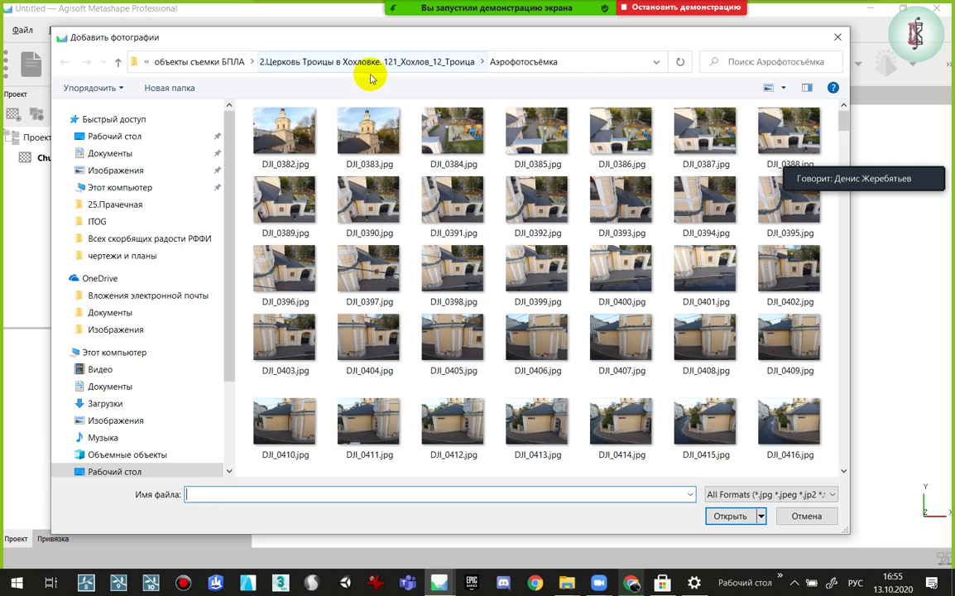
# Browse the Add Photos dialog up to Белый город грант and bring that Explorer window forward
pyautogui.click(364, 65)
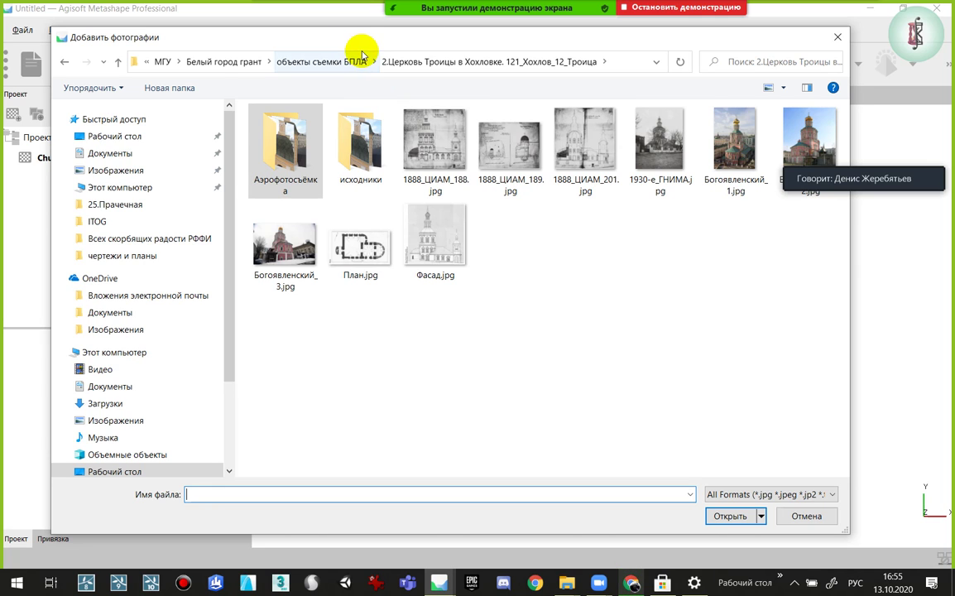
pyautogui.click(354, 63)
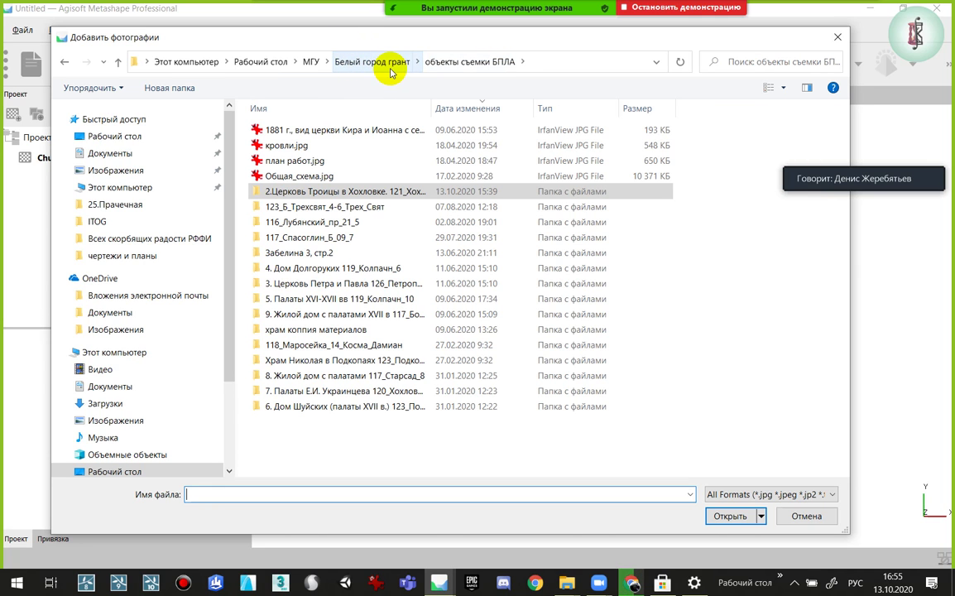
pyautogui.click(320, 207)
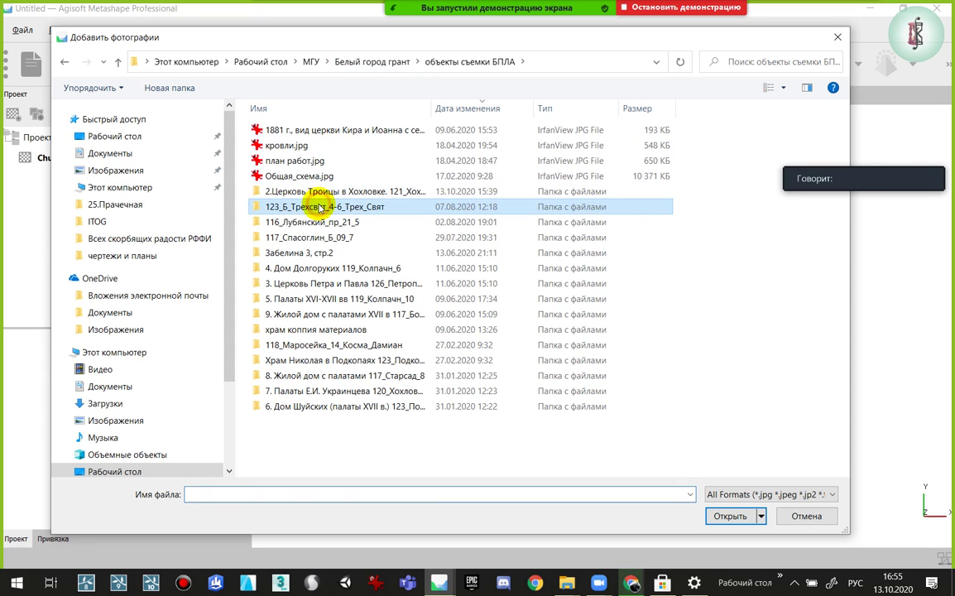
pyautogui.click(639, 578)
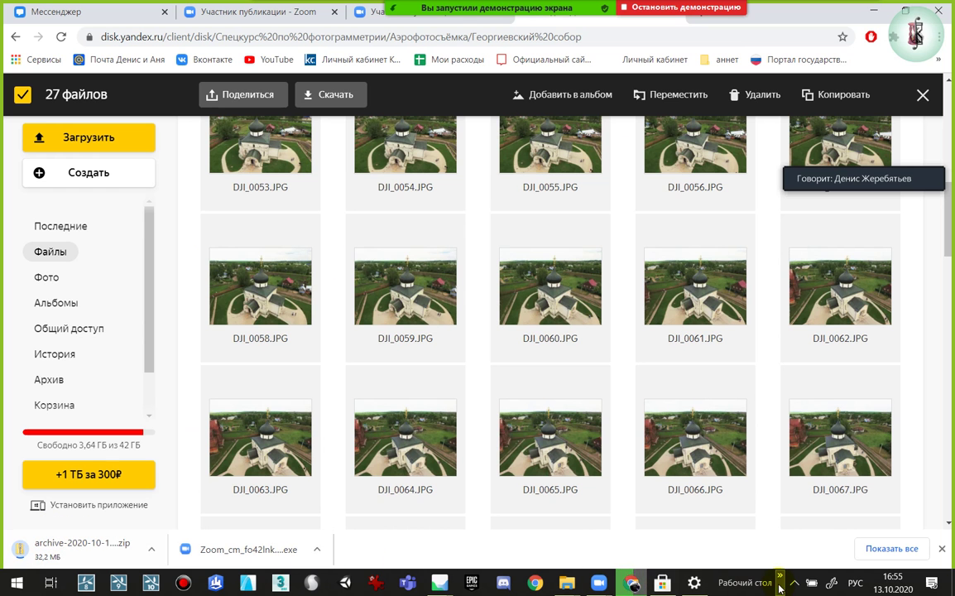
pyautogui.click(623, 586)
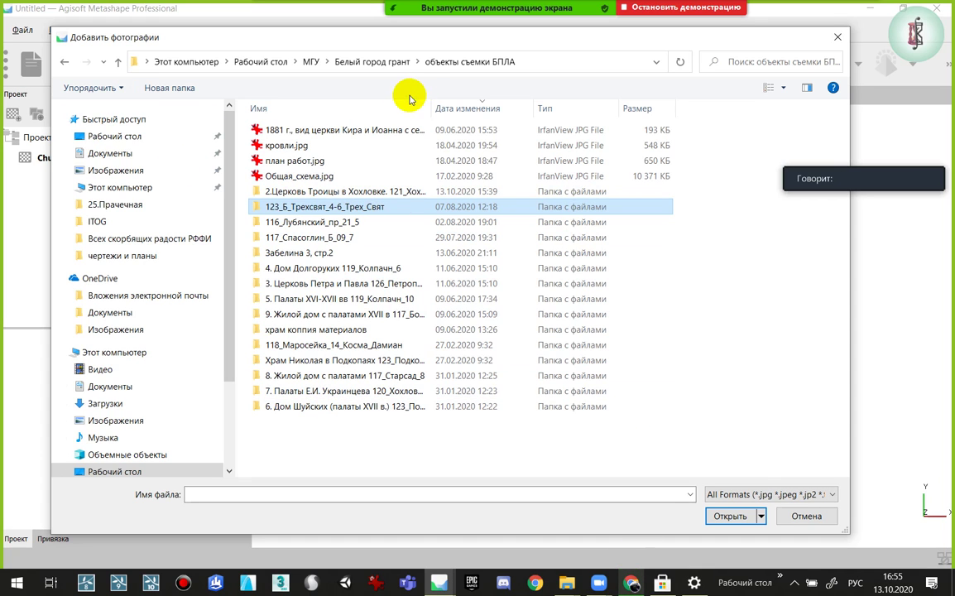
pyautogui.click(383, 69)
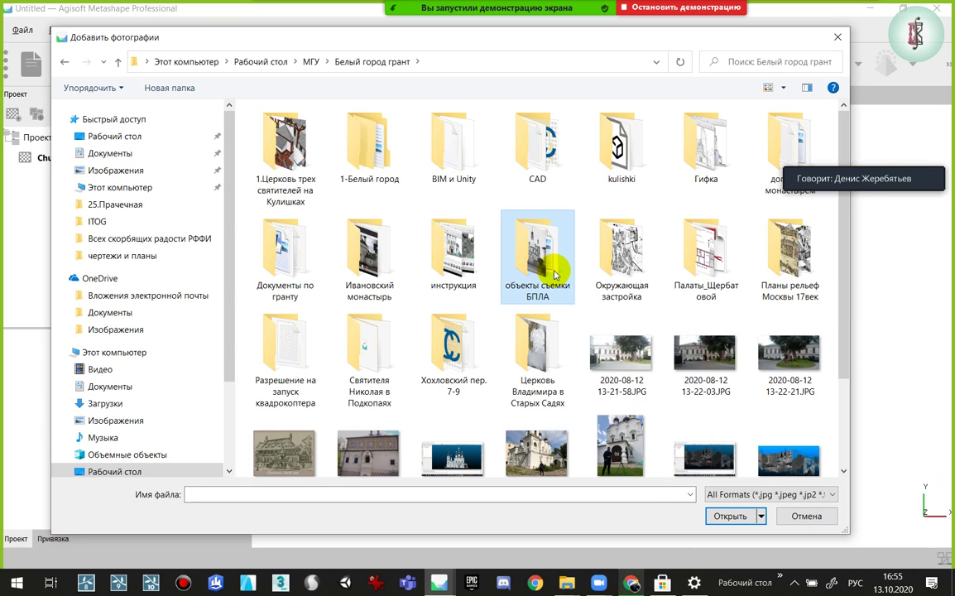
pyautogui.click(566, 583)
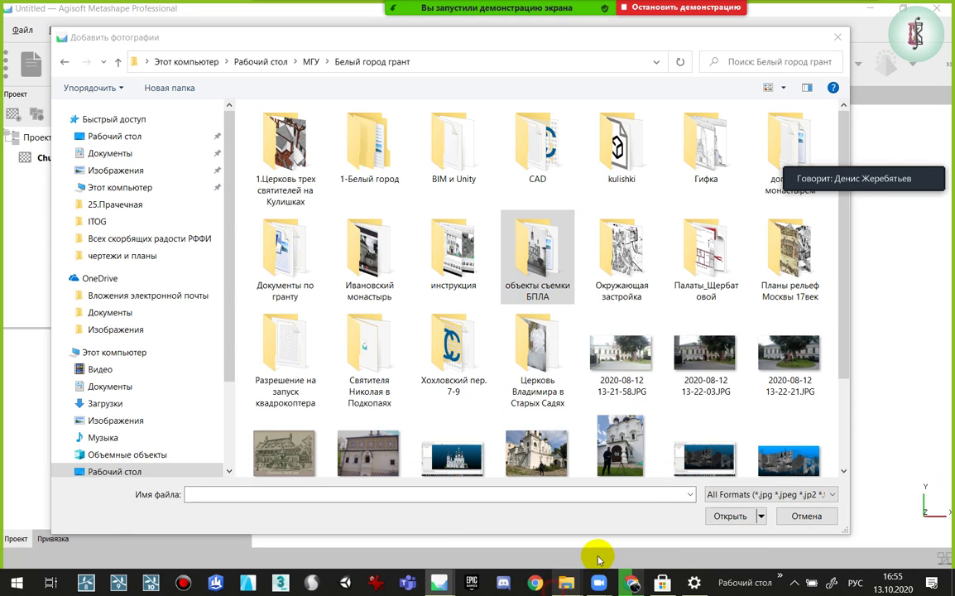
pyautogui.click(472, 529)
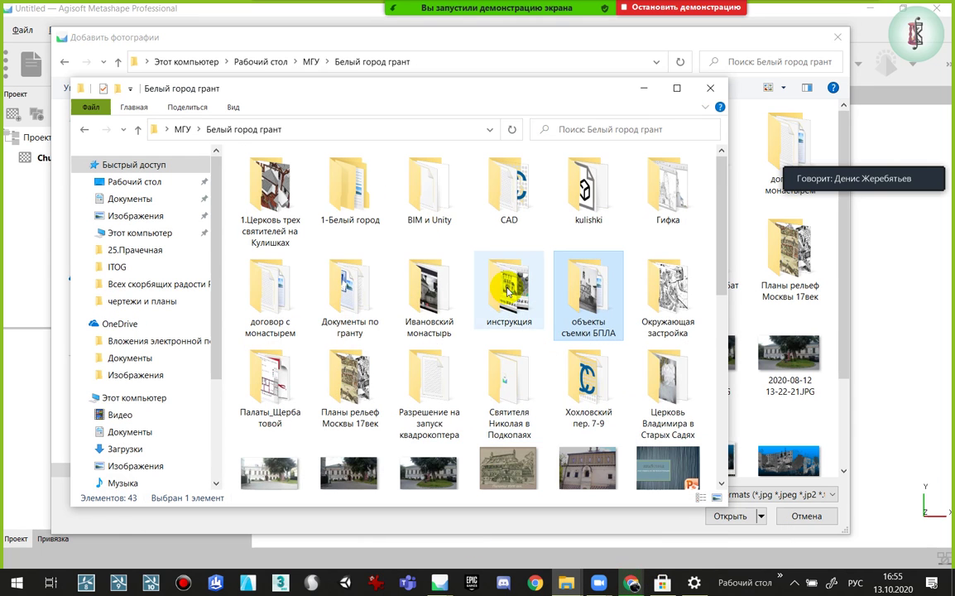
# Open объекты съемки БПЛА › church folder › Аэрофотосъёмка and select DJI_0382
pyautogui.doubleClick(582, 298)
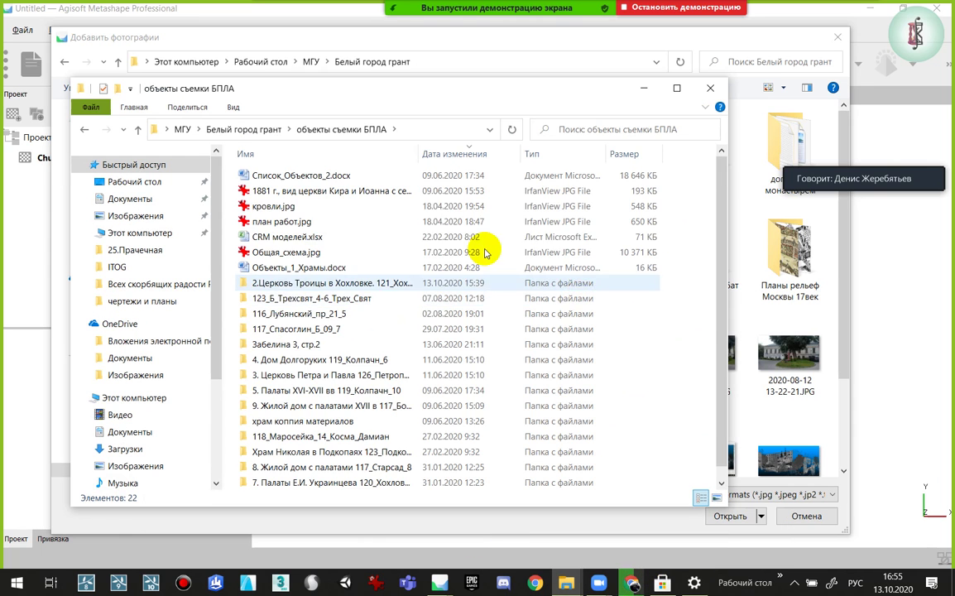
pyautogui.doubleClick(292, 280)
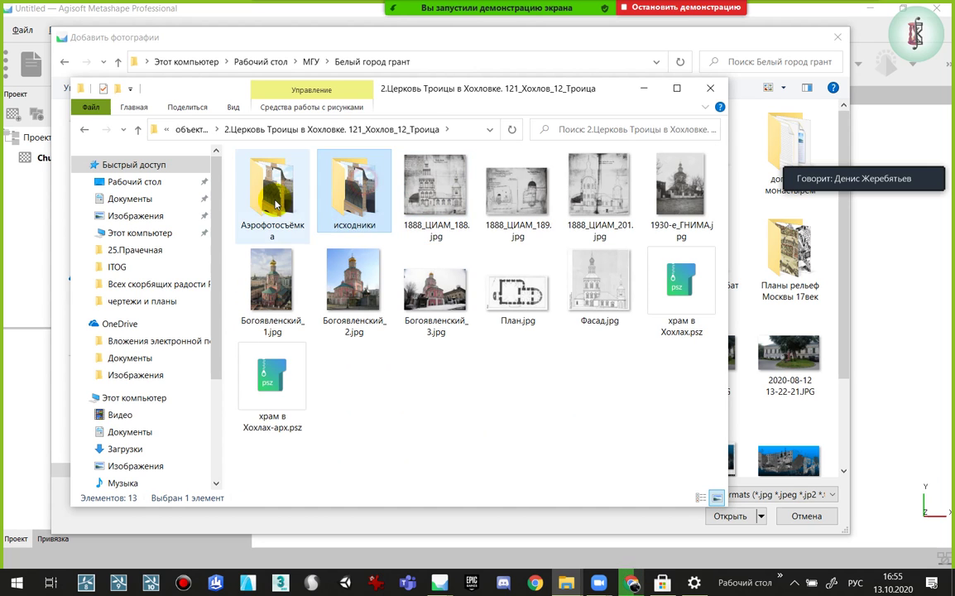
pyautogui.doubleClick(274, 203)
pyautogui.click(275, 201)
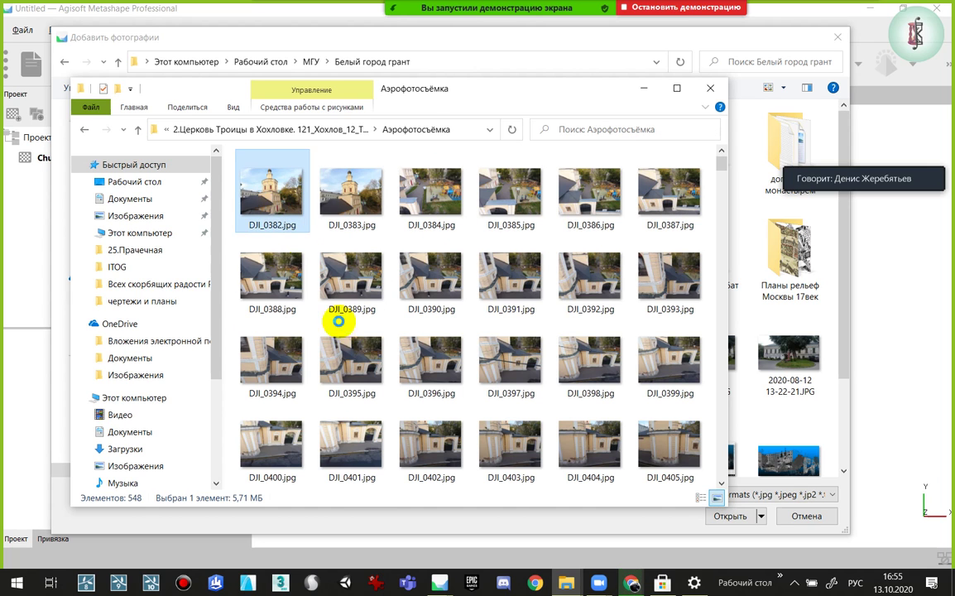
# Check DJI_0382.jpg's detailed properties for its GPS latitude, longitude and 69.393 altitude
pyautogui.rightClick(291, 199)
pyautogui.click(403, 560)
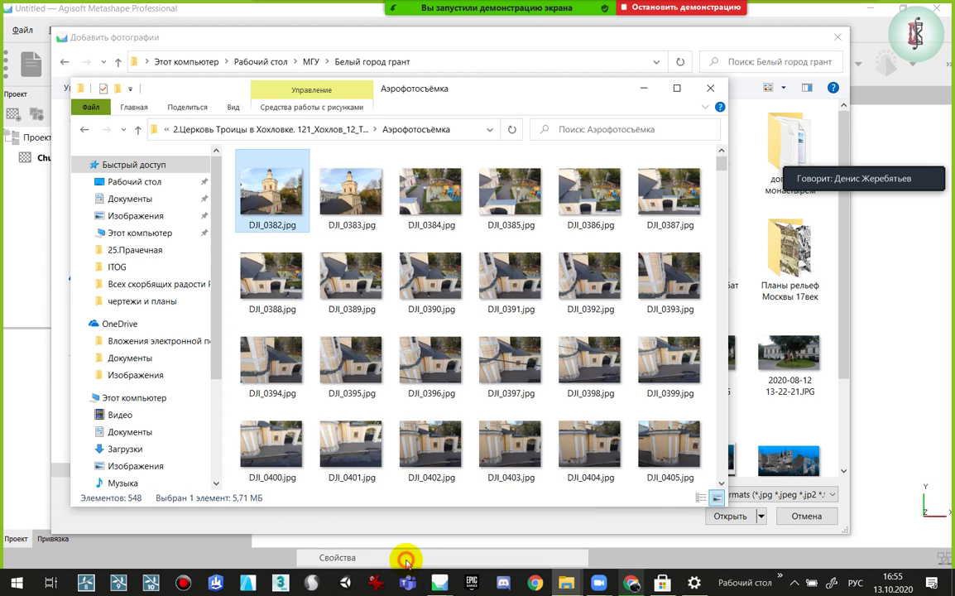
pyautogui.click(377, 239)
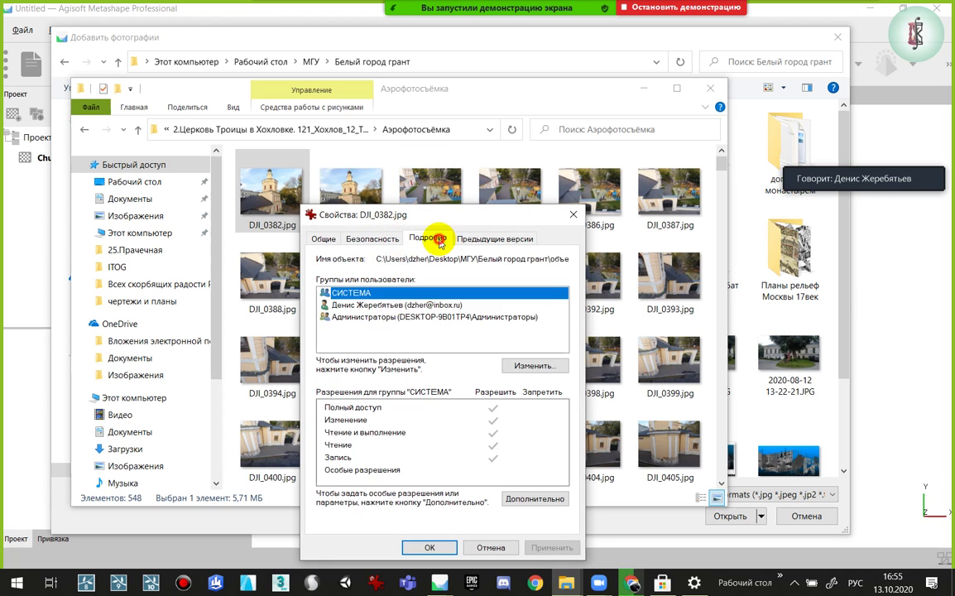
pyautogui.click(429, 238)
pyautogui.moveTo(552, 273); pyautogui.dragTo(548, 351)
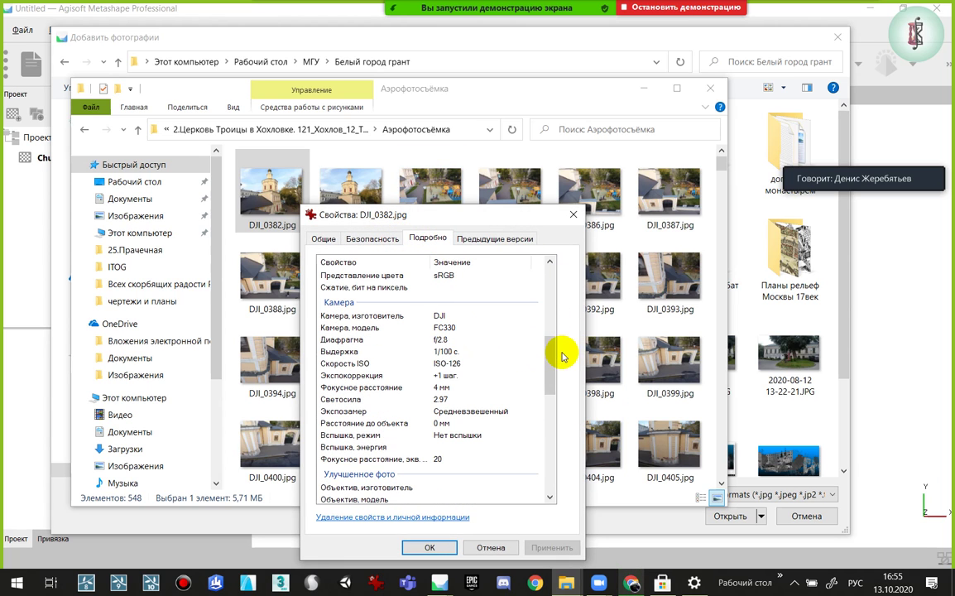
pyautogui.moveTo(550, 352)
pyautogui.mouseDown()
pyautogui.moveTo(546, 430)
pyautogui.moveTo(551, 382)
pyautogui.moveTo(551, 415)
pyautogui.moveTo(401, 420)
pyautogui.mouseUp()
pyautogui.click(414, 359)
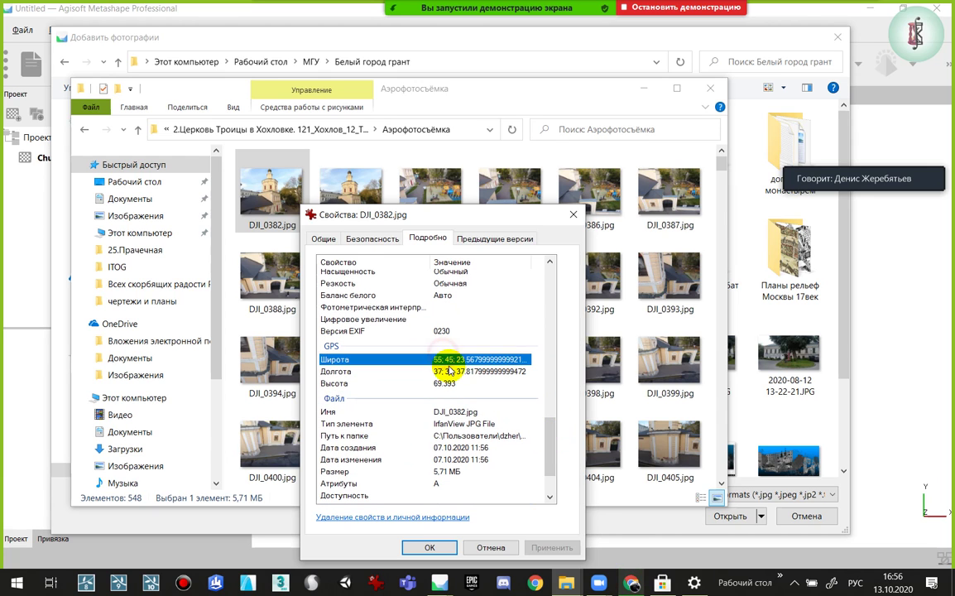
pyautogui.click(450, 372)
pyautogui.click(452, 385)
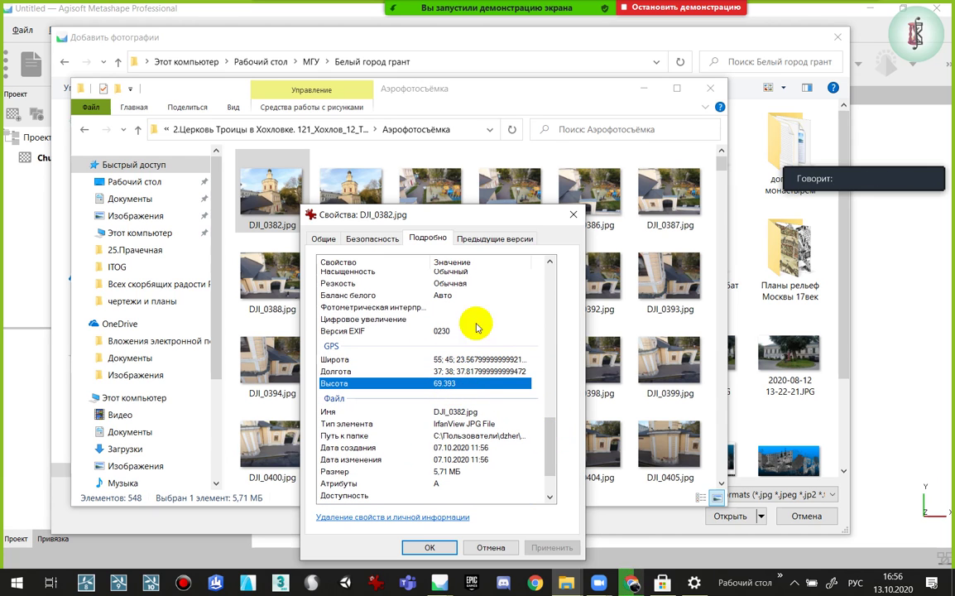
pyautogui.click(575, 214)
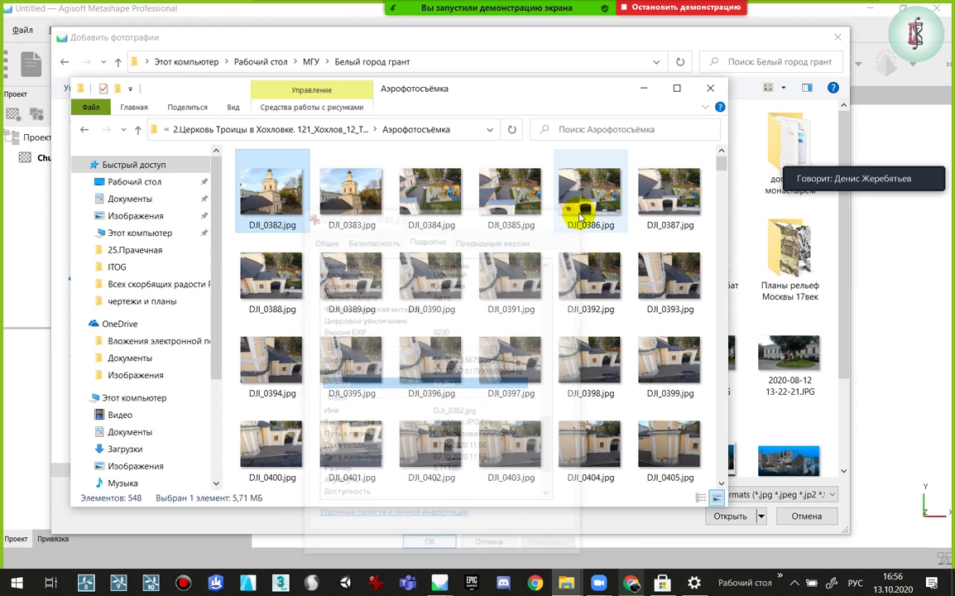
# Move the Explorer window aside, select its path, and return to the Add Photos dialog
pyautogui.moveTo(530, 92)
pyautogui.mouseDown()
pyautogui.moveTo(442, 66)
pyautogui.moveTo(469, 70)
pyautogui.mouseUp()
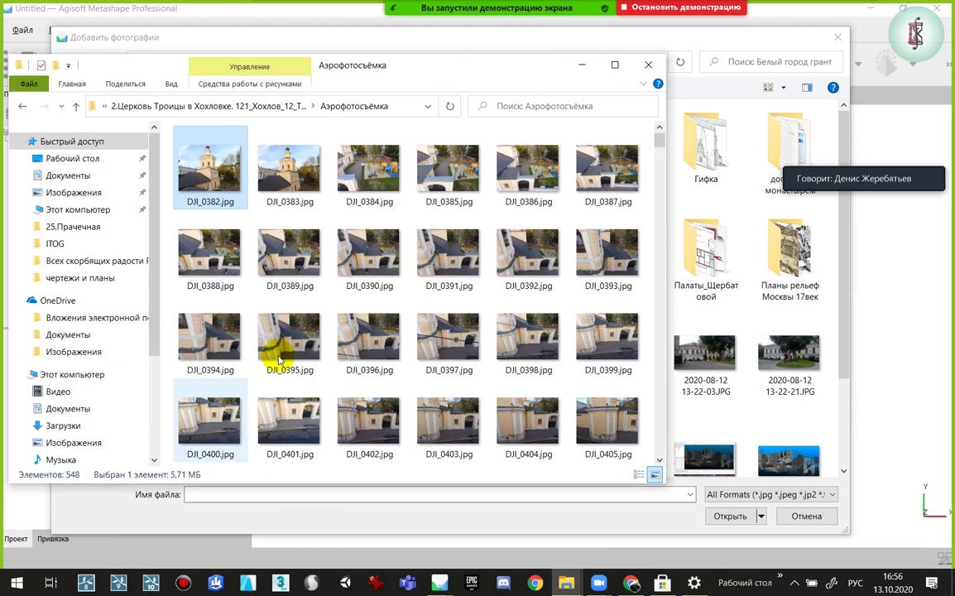
pyautogui.click(405, 109)
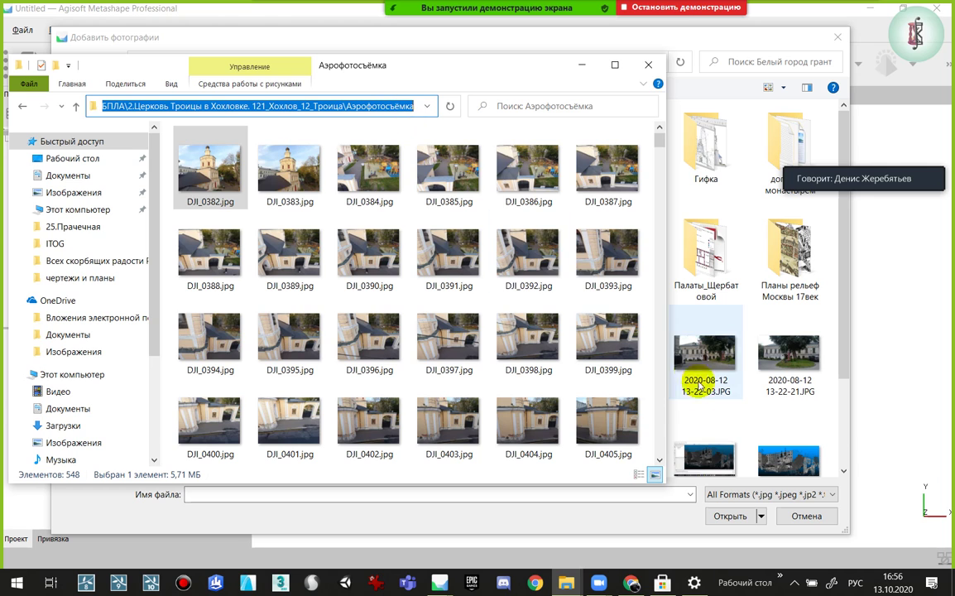
pyautogui.click(661, 497)
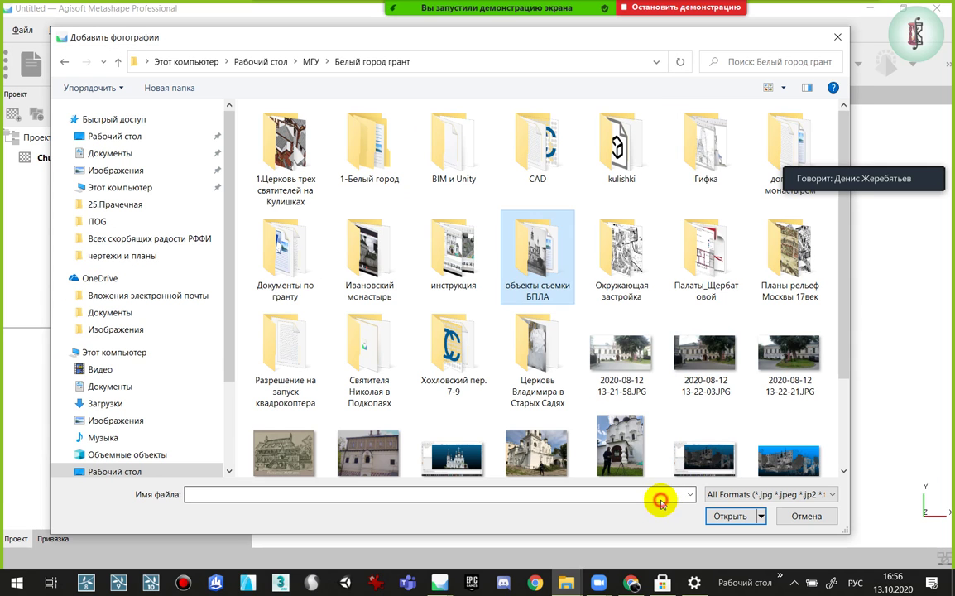
# Extract archive-2020-10-13_16-54-41.zip in Загрузки using Извлечь файлы
pyautogui.click(632, 583)
pyautogui.rightClick(139, 553)
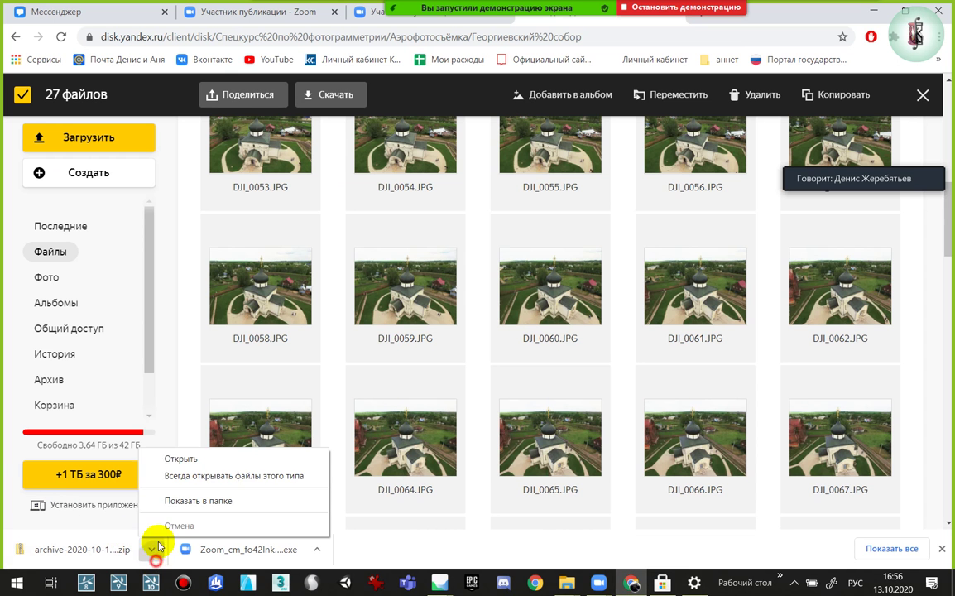
pyautogui.click(196, 501)
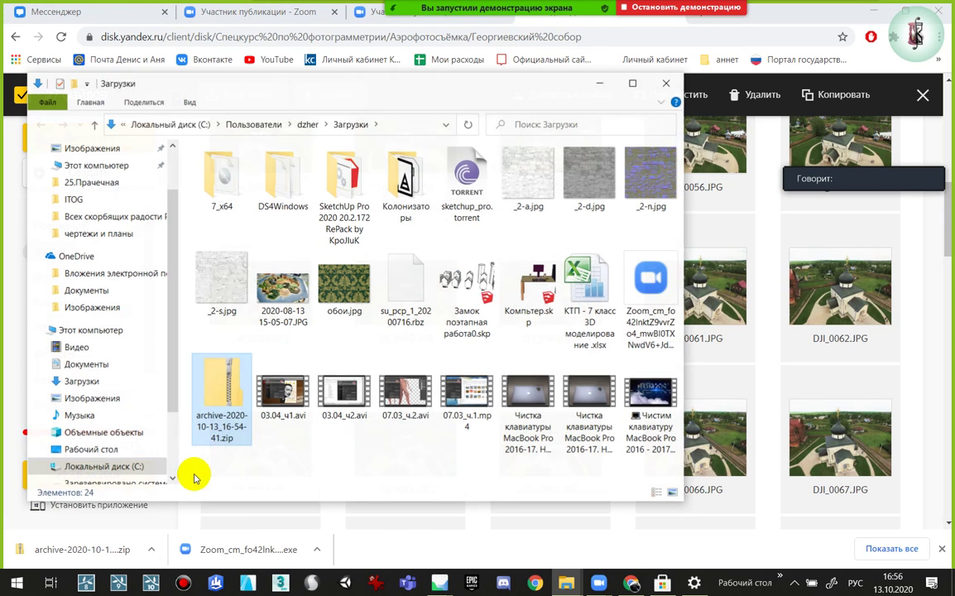
pyautogui.rightClick(243, 381)
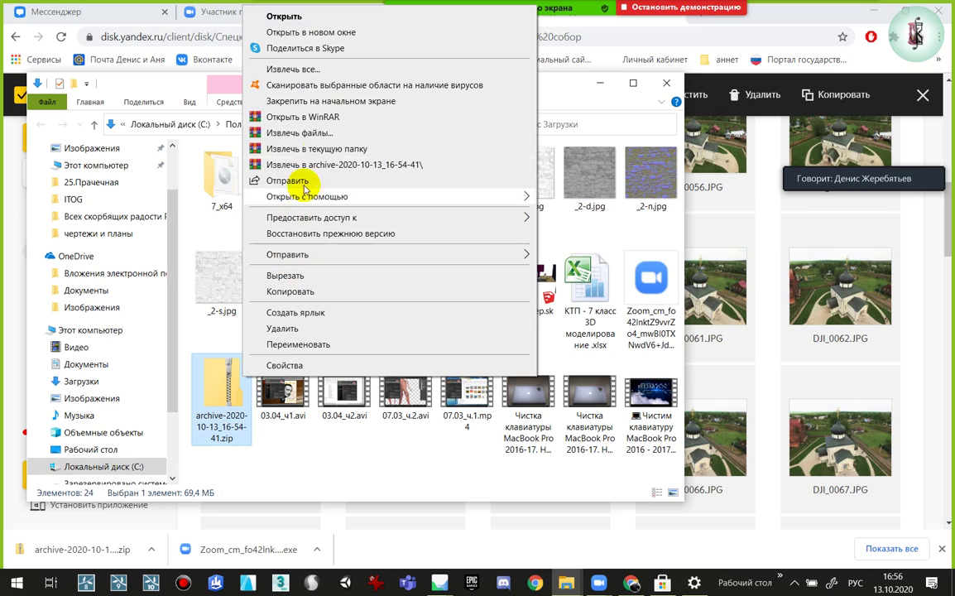
pyautogui.click(308, 133)
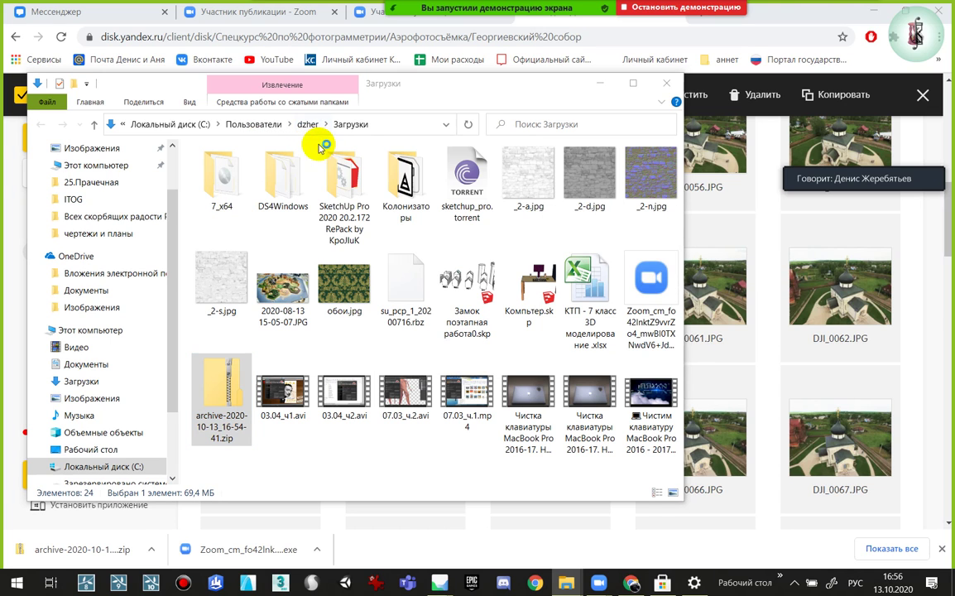
pyautogui.click(477, 430)
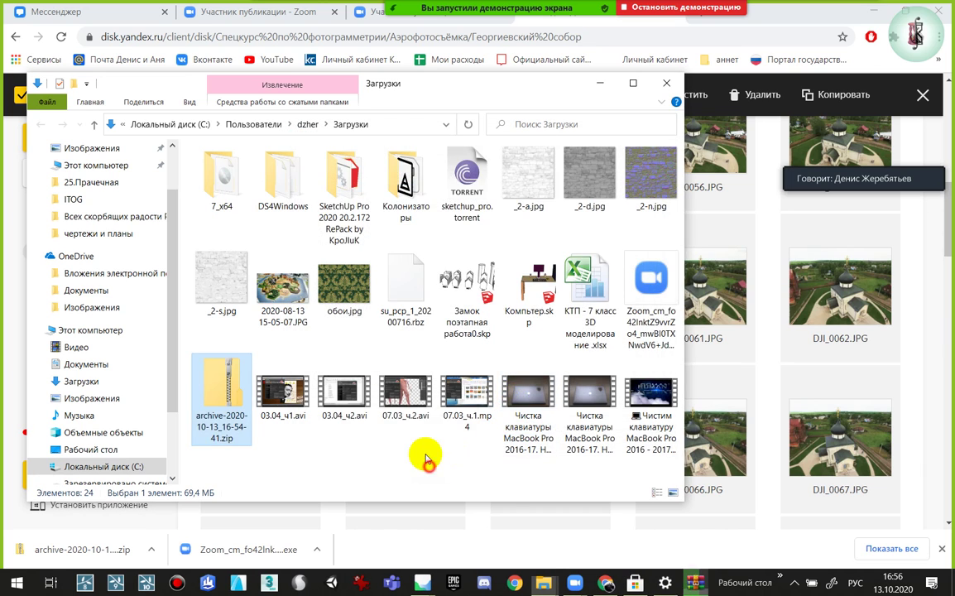
# Open the extracted archive folder of 27 DJI photos, copy its path, and return to Metashape's add-photos dialog
pyautogui.doubleClick(272, 200)
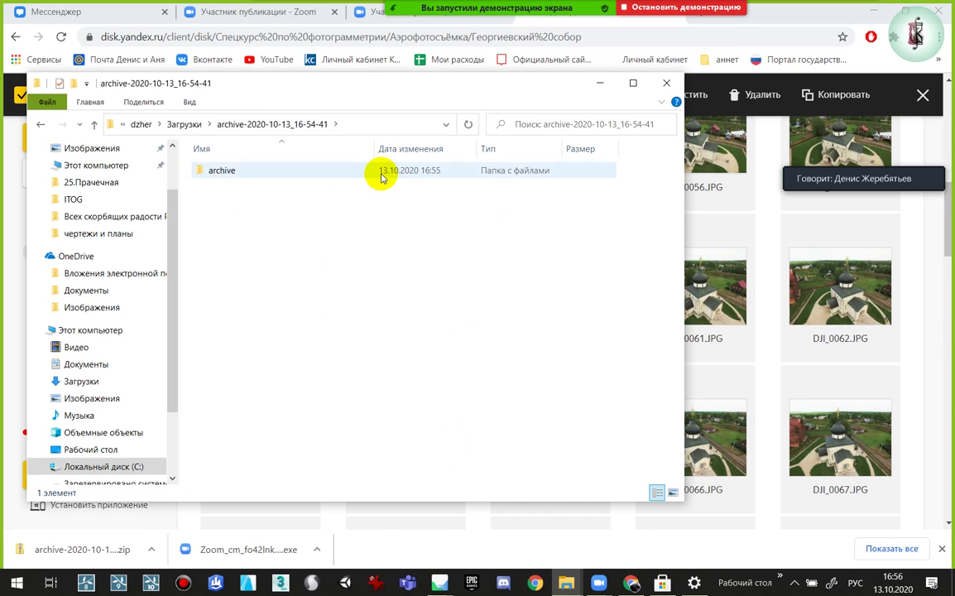
pyautogui.doubleClick(382, 172)
pyautogui.click(401, 125)
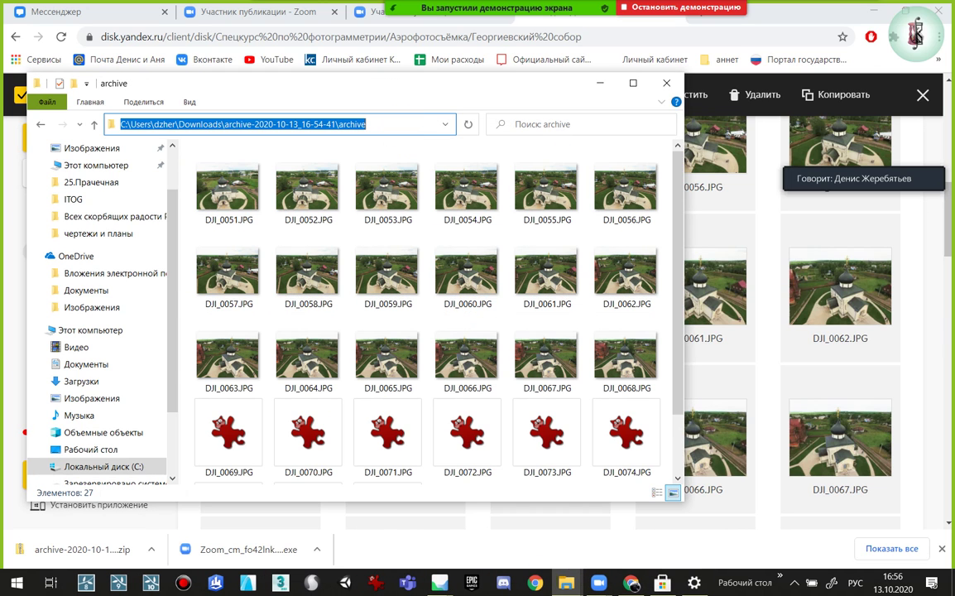
pyautogui.click(599, 582)
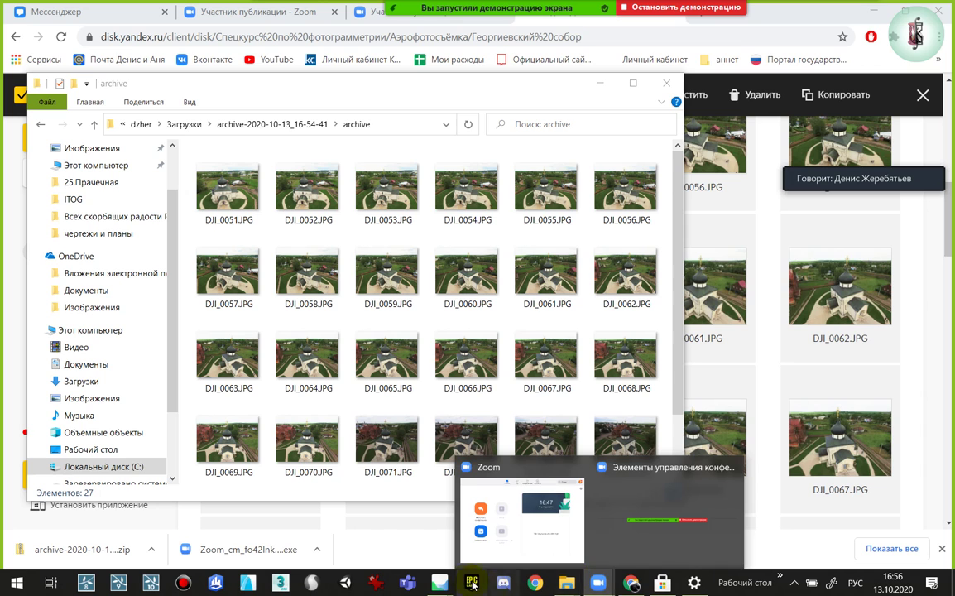
pyautogui.moveTo(439, 583)
pyautogui.click(530, 539)
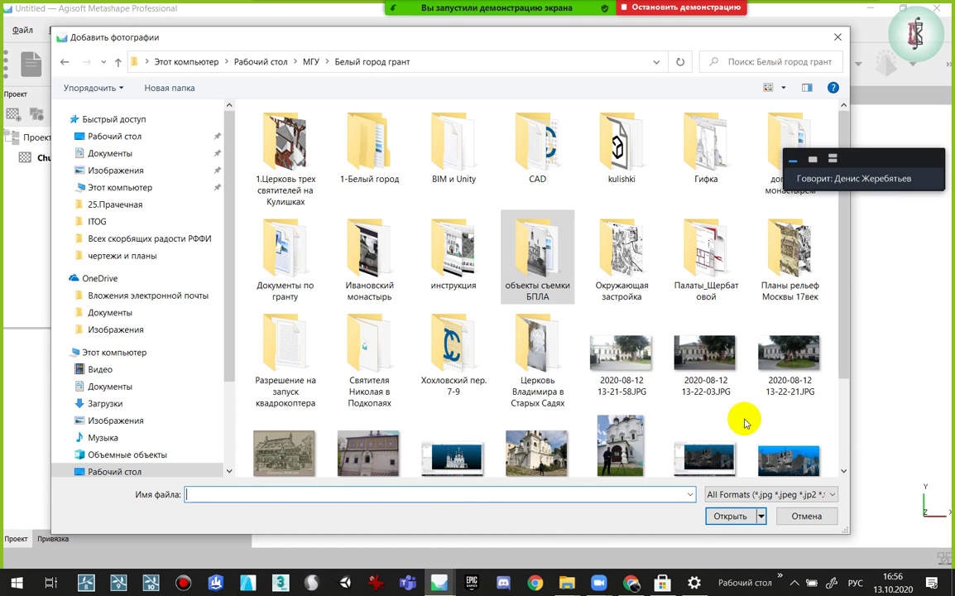
# Paste the archive folder path and add all 27 DJI photos to Chunk 1
pyautogui.click(466, 497)
pyautogui.write('C:\\Users\\dzher\\Downloads\\archive-2020-10-13_16-54-41\\archive')
pyautogui.hotkey('ctrl', 'a')
pyautogui.press('Return')
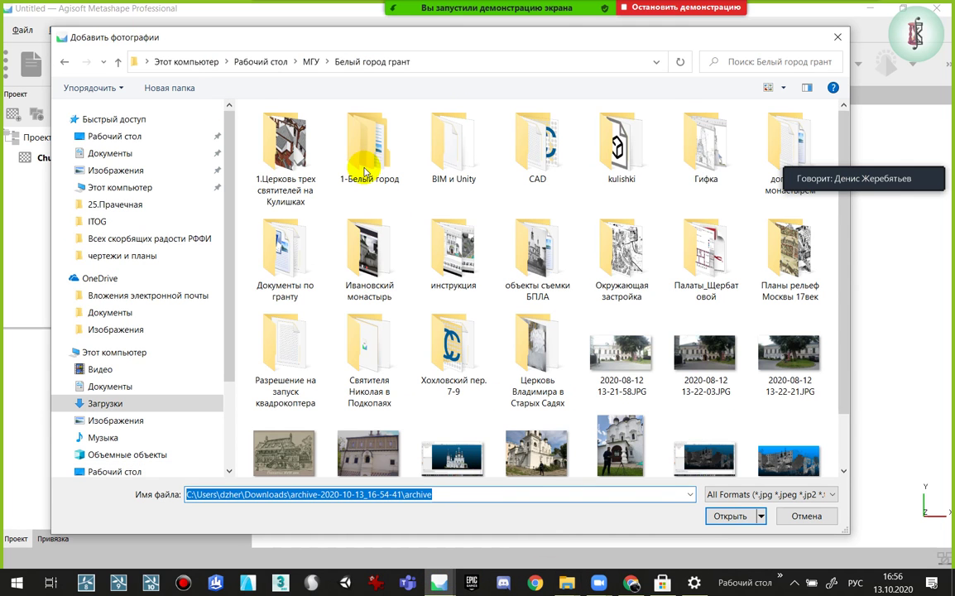
pyautogui.click(273, 173)
pyautogui.hotkey('ctrl', 'a')
pyautogui.press('Return')
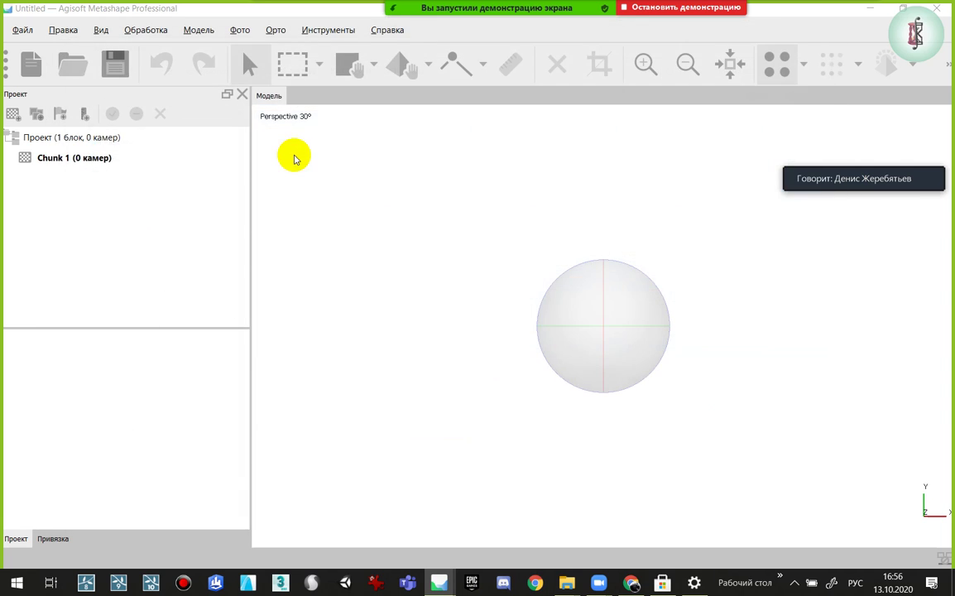
# Review the program settings under Инструменты > Настройки and confirm with OK
pyautogui.click(145, 30)
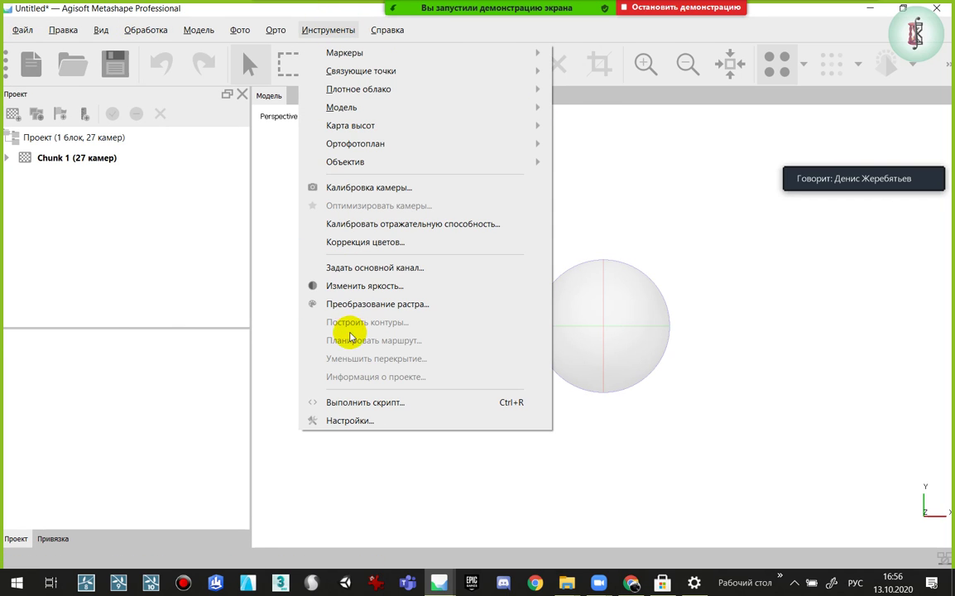
pyautogui.click(344, 423)
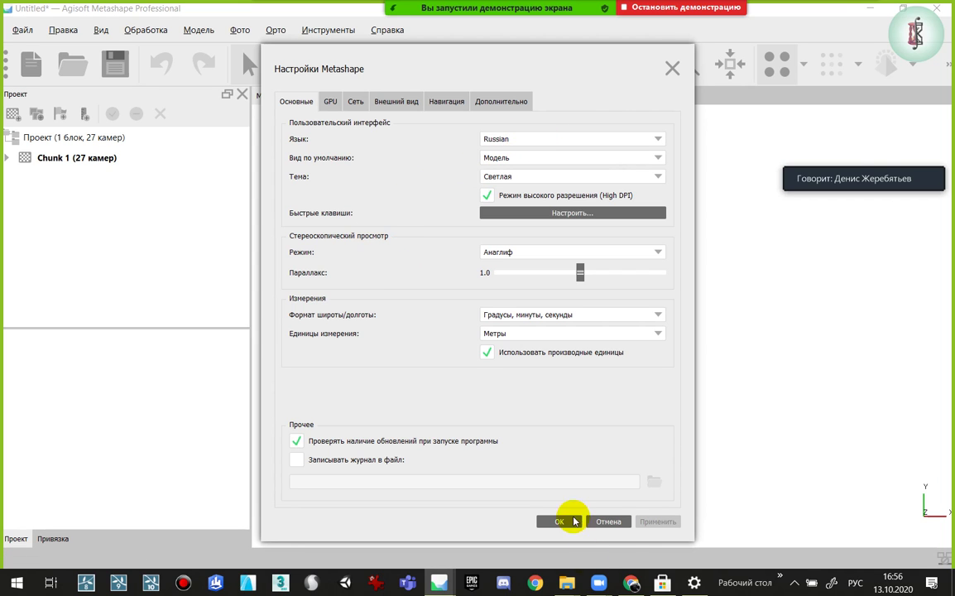
pyautogui.click(621, 524)
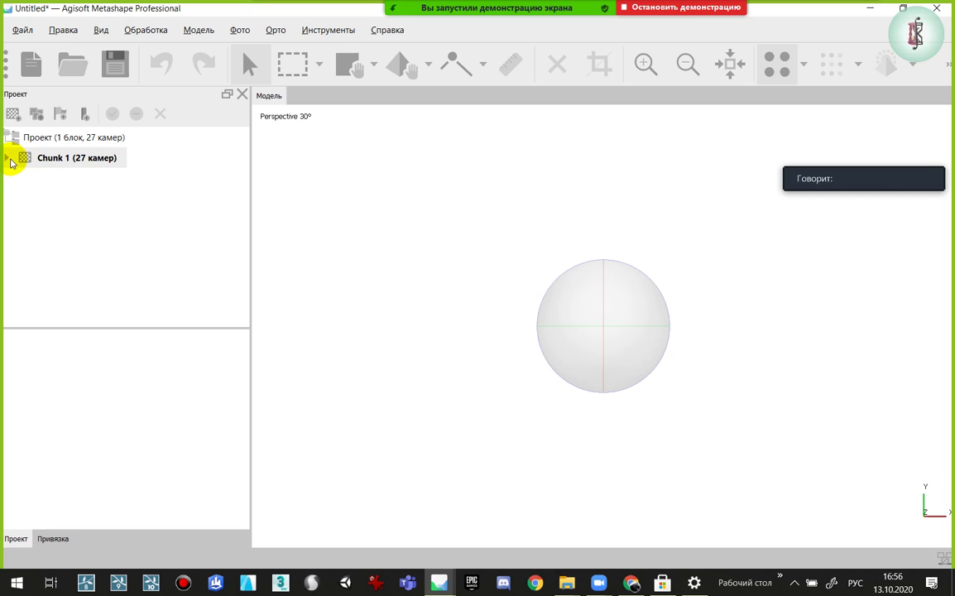
# Align the 27 photos at Medium (Средняя) accuracy with the advanced settings expanded
pyautogui.click(141, 34)
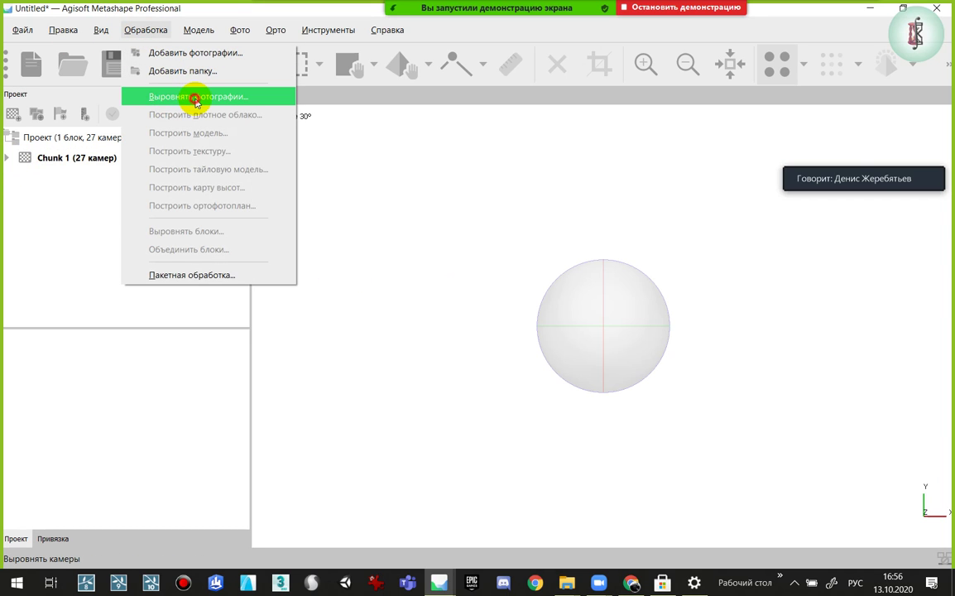
pyautogui.click(197, 98)
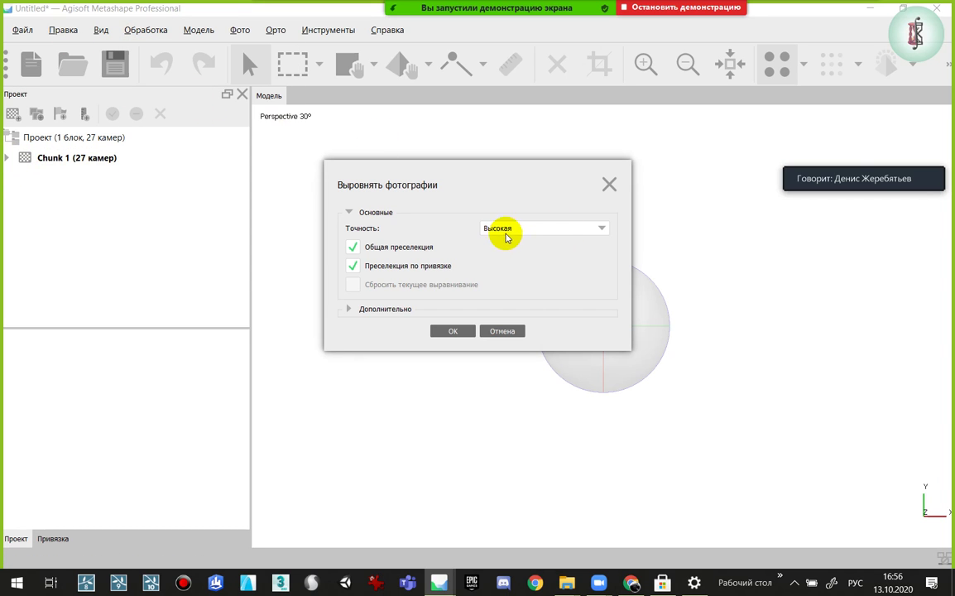
pyautogui.click(508, 340)
pyautogui.click(144, 29)
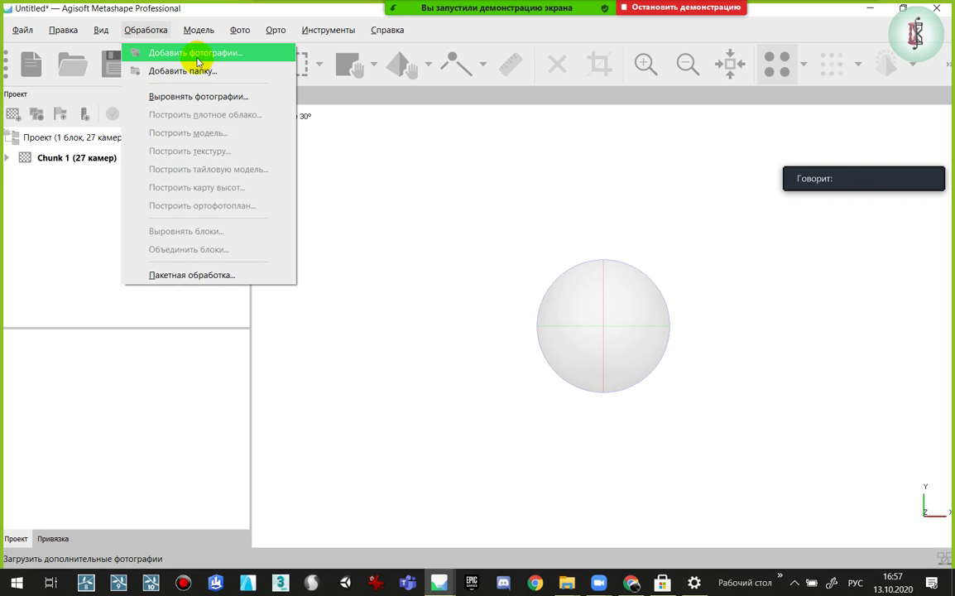
pyautogui.click(210, 106)
pyautogui.click(531, 230)
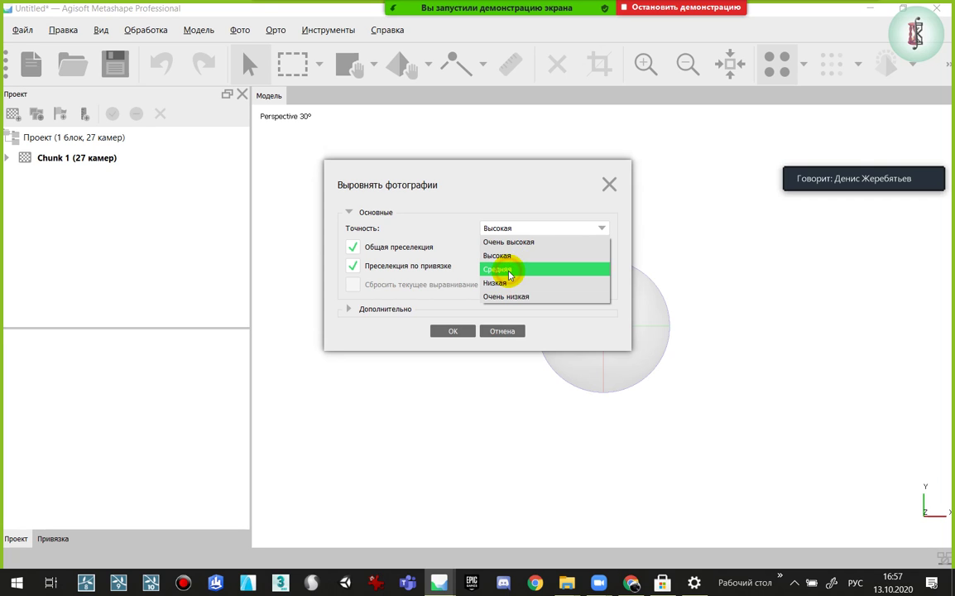
pyautogui.click(509, 271)
pyautogui.click(349, 308)
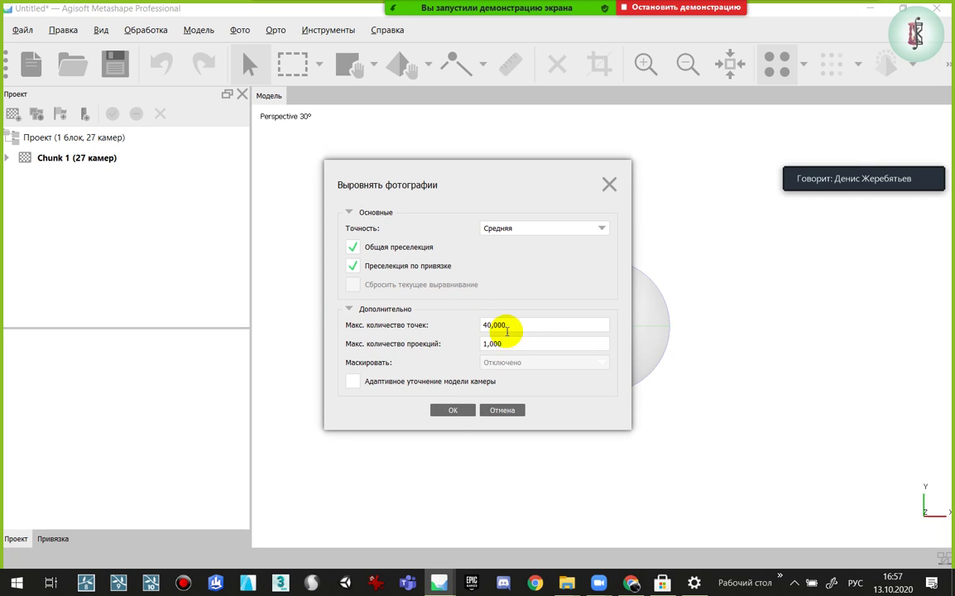
pyautogui.click(458, 412)
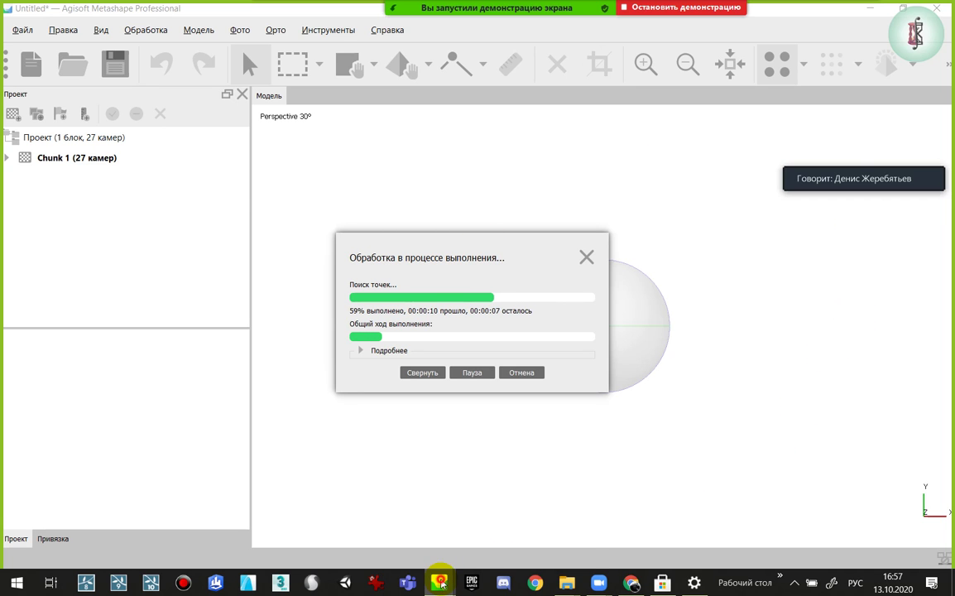
# Switch to the храм в Хохлах project and display the church's 101,811-point sparse cloud
pyautogui.click(363, 522)
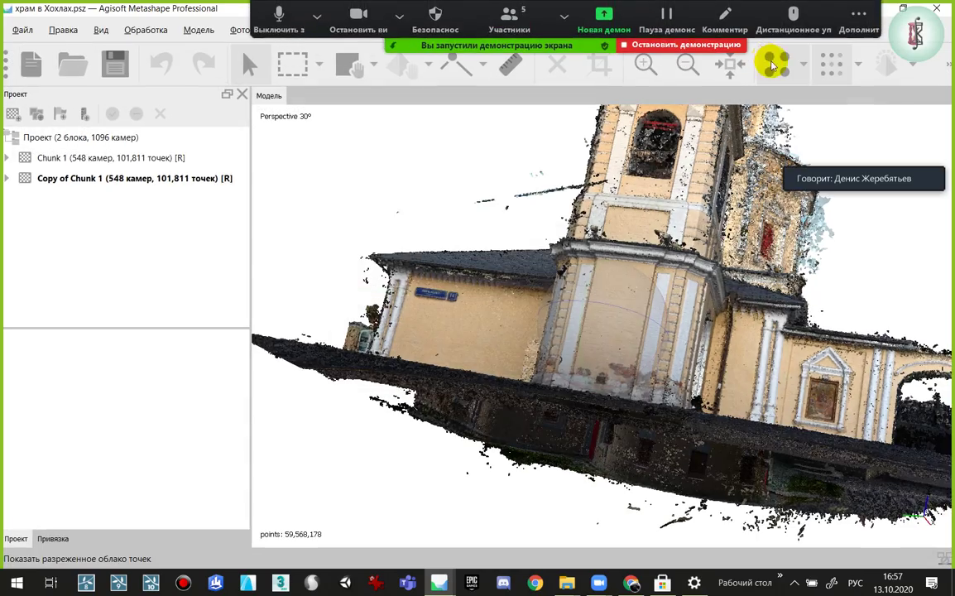
pyautogui.click(774, 65)
pyautogui.moveTo(588, 241)
pyautogui.mouseDown()
pyautogui.moveTo(533, 324)
pyautogui.moveTo(600, 342)
pyautogui.mouseUp()
pyautogui.moveTo(619, 292)
pyautogui.mouseDown()
pyautogui.moveTo(575, 334)
pyautogui.moveTo(607, 384)
pyautogui.moveTo(612, 366)
pyautogui.moveTo(622, 377)
pyautogui.moveTo(821, 138)
pyautogui.mouseUp()
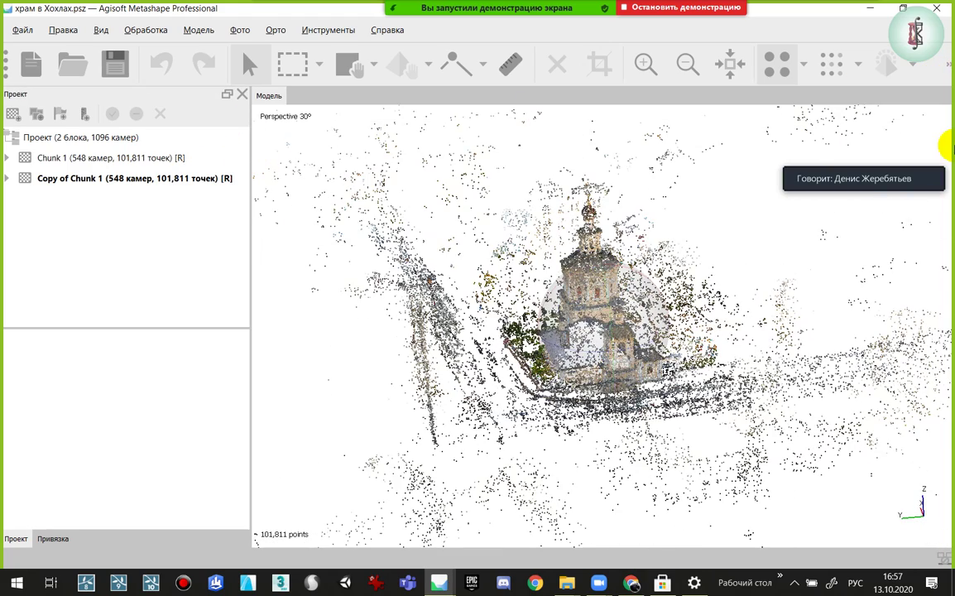
# Show the camera positions around the church to inspect them, then hide them again
pyautogui.click(947, 73)
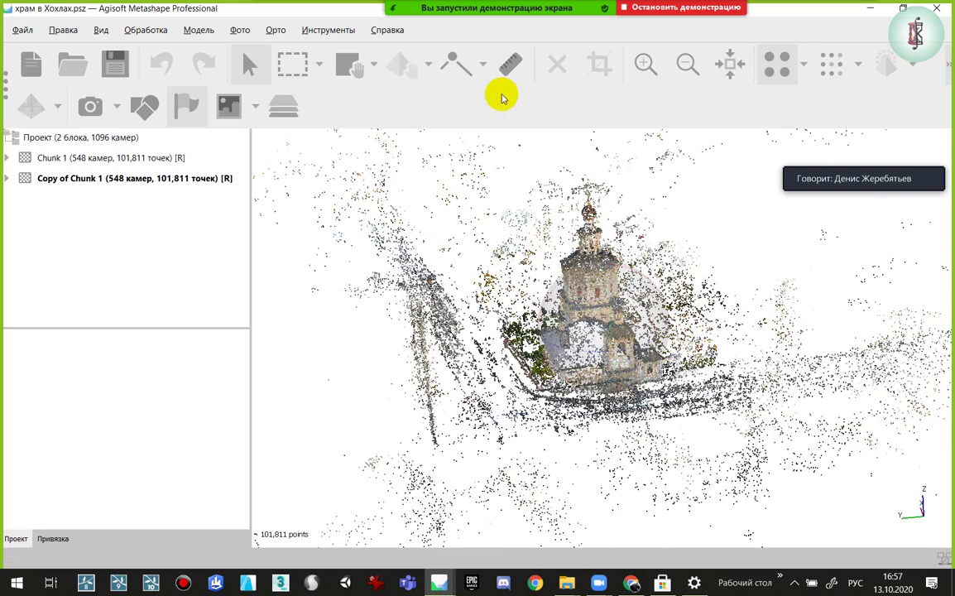
pyautogui.click(83, 106)
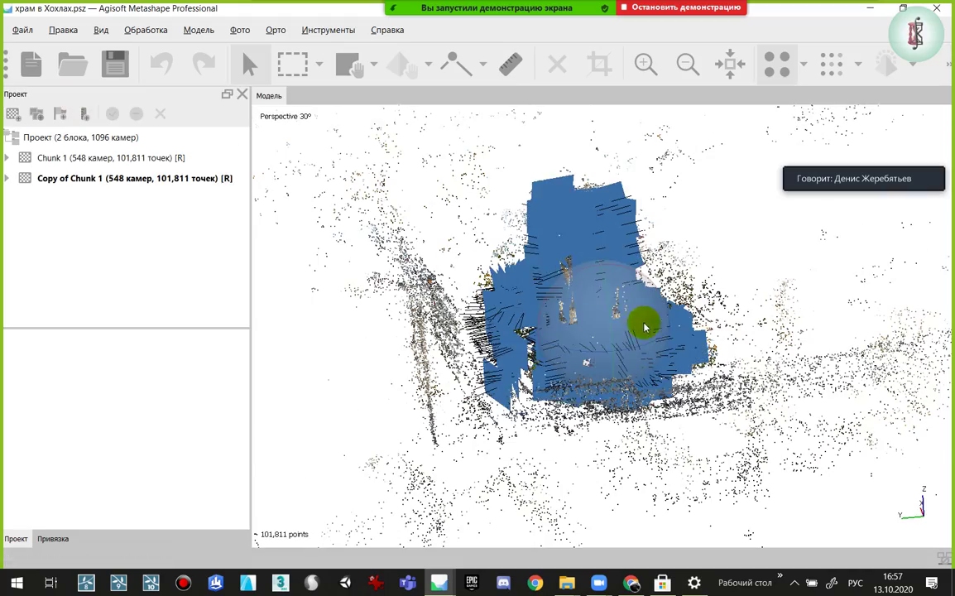
pyautogui.scroll(5, 626, 322)
pyautogui.moveTo(563, 337)
pyautogui.mouseDown()
pyautogui.moveTo(569, 308)
pyautogui.moveTo(540, 300)
pyautogui.moveTo(625, 312)
pyautogui.moveTo(576, 314)
pyautogui.moveTo(571, 296)
pyautogui.moveTo(600, 315)
pyautogui.moveTo(597, 288)
pyautogui.moveTo(607, 292)
pyautogui.moveTo(522, 415)
pyautogui.moveTo(586, 409)
pyautogui.moveTo(616, 359)
pyautogui.moveTo(571, 335)
pyautogui.moveTo(595, 277)
pyautogui.moveTo(687, 281)
pyautogui.moveTo(612, 334)
pyautogui.moveTo(565, 331)
pyautogui.moveTo(562, 343)
pyautogui.moveTo(595, 326)
pyautogui.moveTo(576, 459)
pyautogui.moveTo(581, 387)
pyautogui.moveTo(616, 444)
pyautogui.mouseUp()
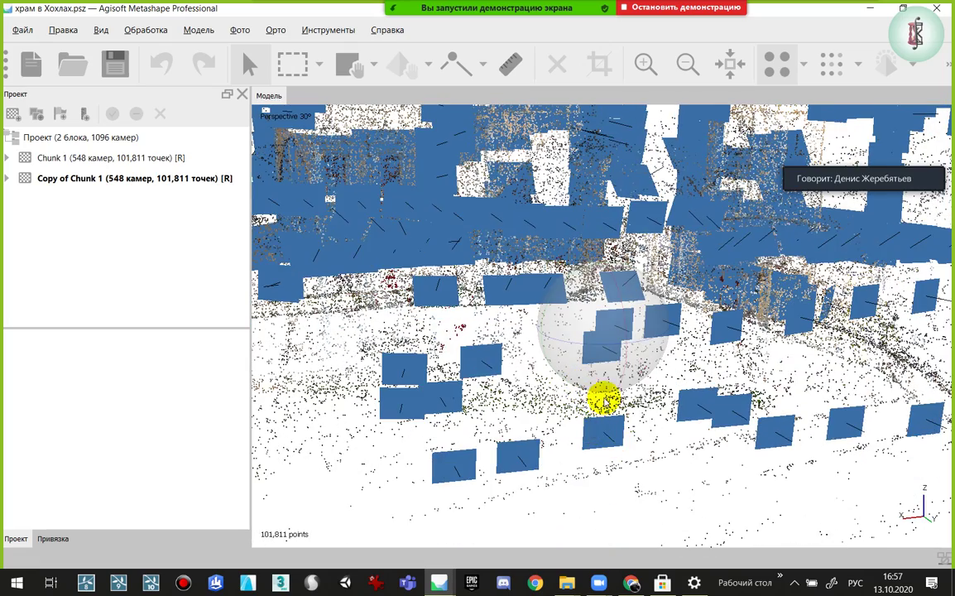
pyautogui.moveTo(605, 401)
pyautogui.mouseDown()
pyautogui.moveTo(623, 359)
pyautogui.moveTo(608, 348)
pyautogui.moveTo(668, 355)
pyautogui.moveTo(610, 329)
pyautogui.moveTo(616, 352)
pyautogui.moveTo(600, 377)
pyautogui.moveTo(593, 364)
pyautogui.moveTo(600, 373)
pyautogui.moveTo(575, 367)
pyautogui.moveTo(610, 356)
pyautogui.moveTo(575, 337)
pyautogui.moveTo(334, 110)
pyautogui.mouseUp()
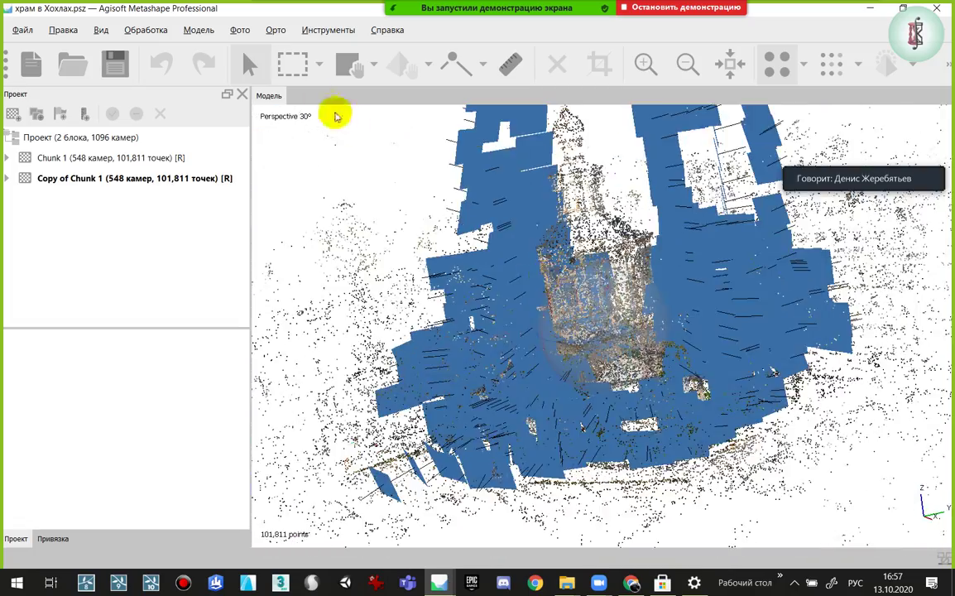
pyautogui.click(949, 69)
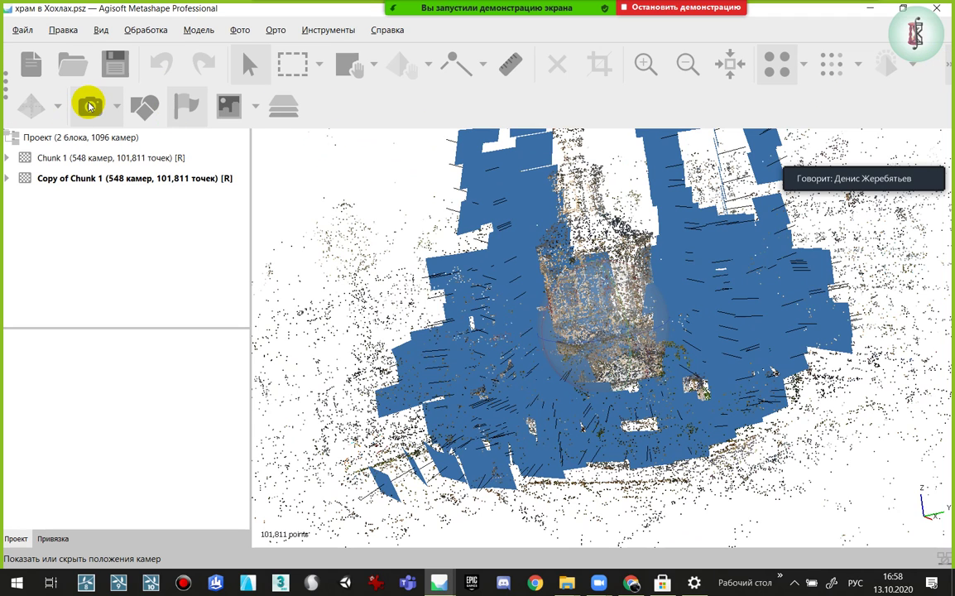
pyautogui.click(89, 105)
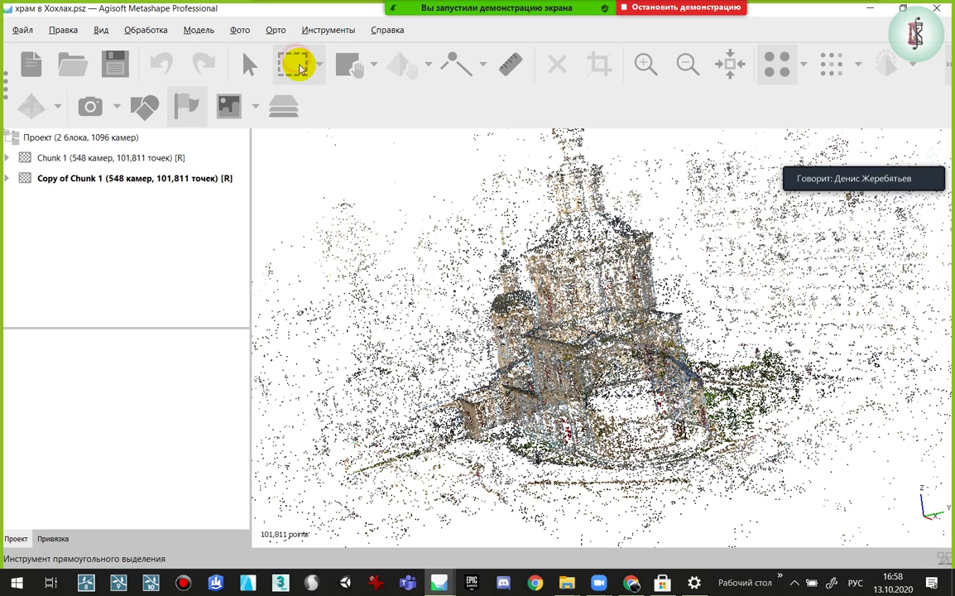
# Select the move-region mode, then return to navigation and orbit to a higher viewpoint
pyautogui.click(372, 72)
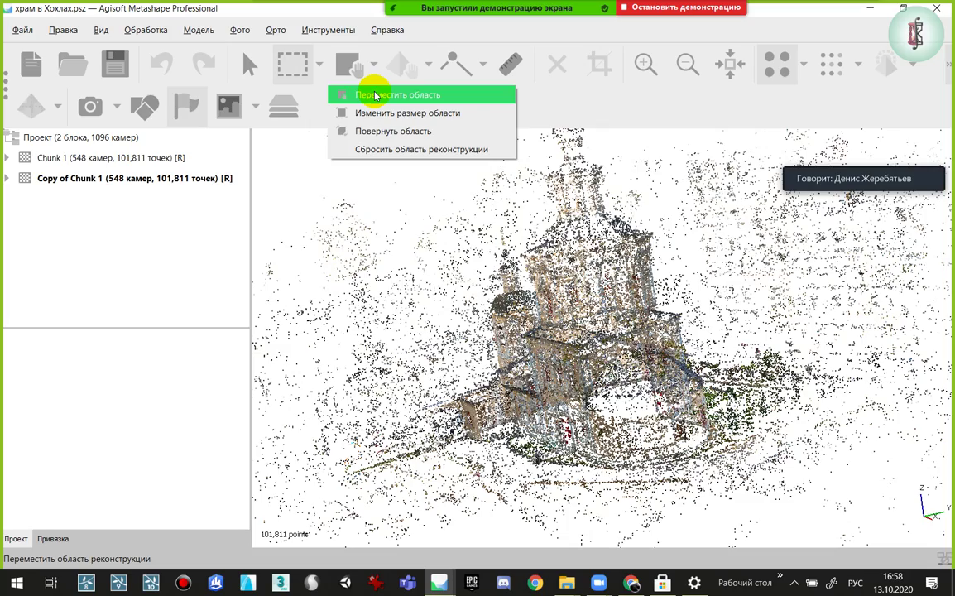
pyautogui.click(375, 95)
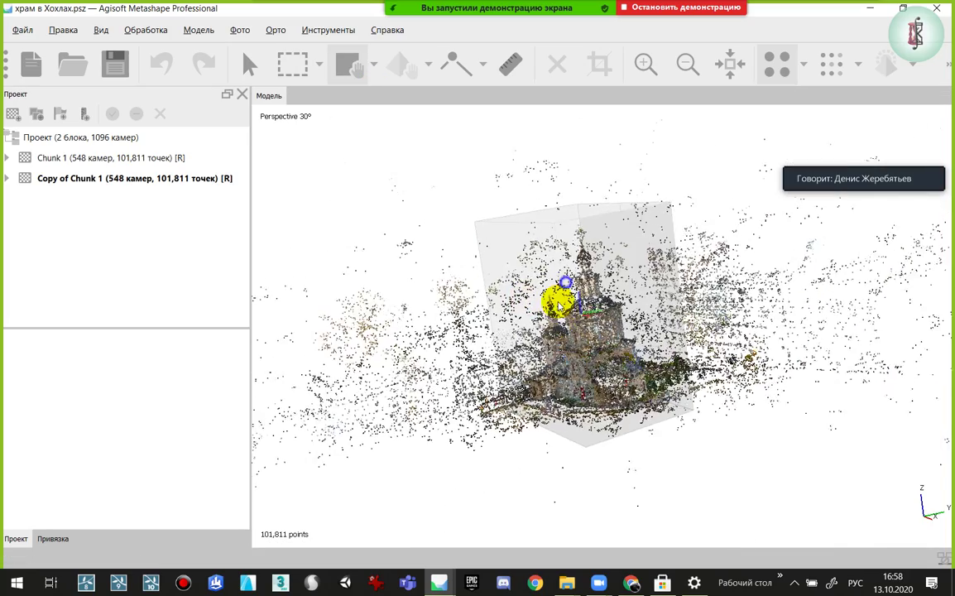
pyautogui.moveTo(558, 290); pyautogui.dragTo(604, 260, button='middle')
pyautogui.press('v')
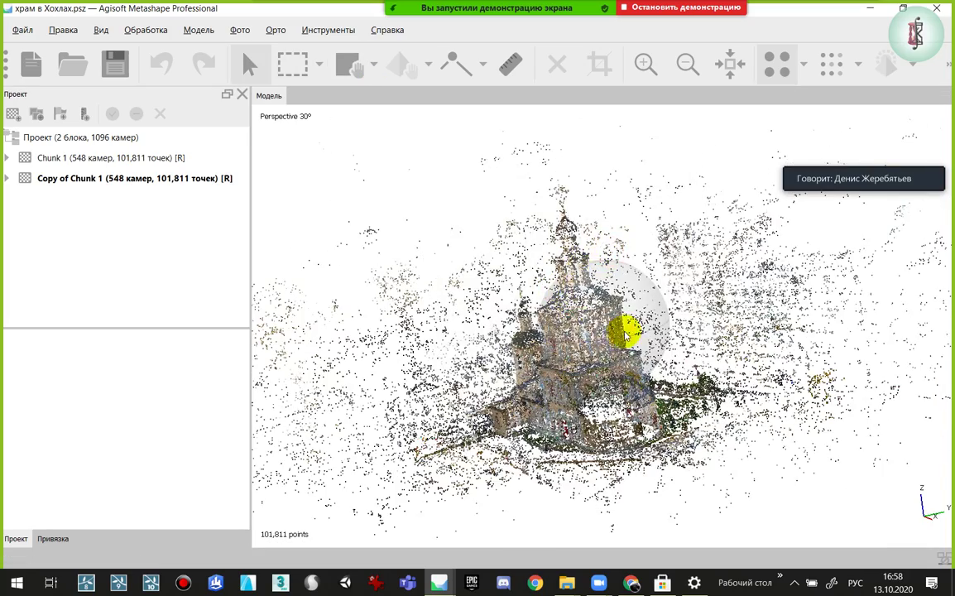
pyautogui.moveTo(631, 331); pyautogui.dragTo(596, 381)
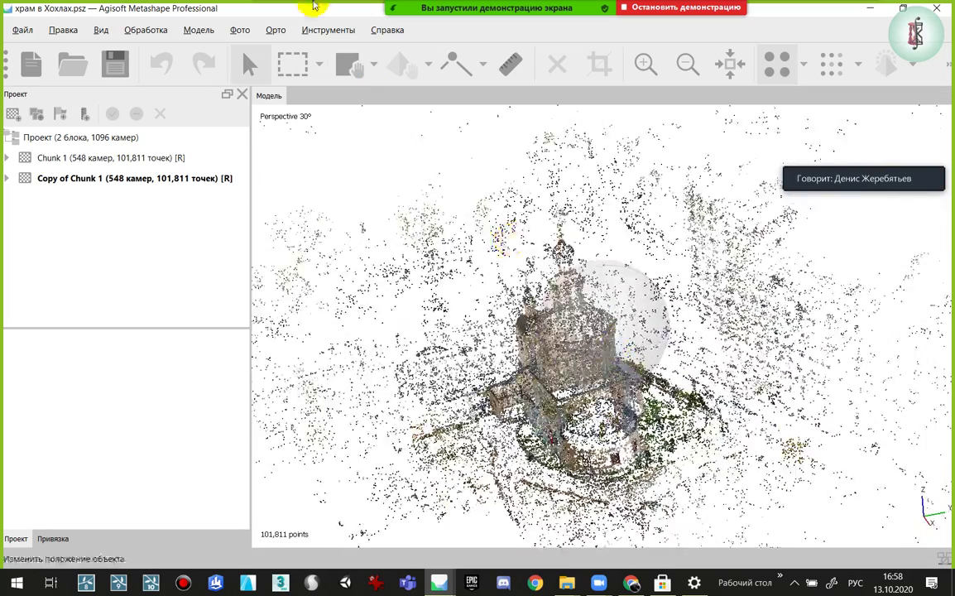
pyautogui.click(159, 36)
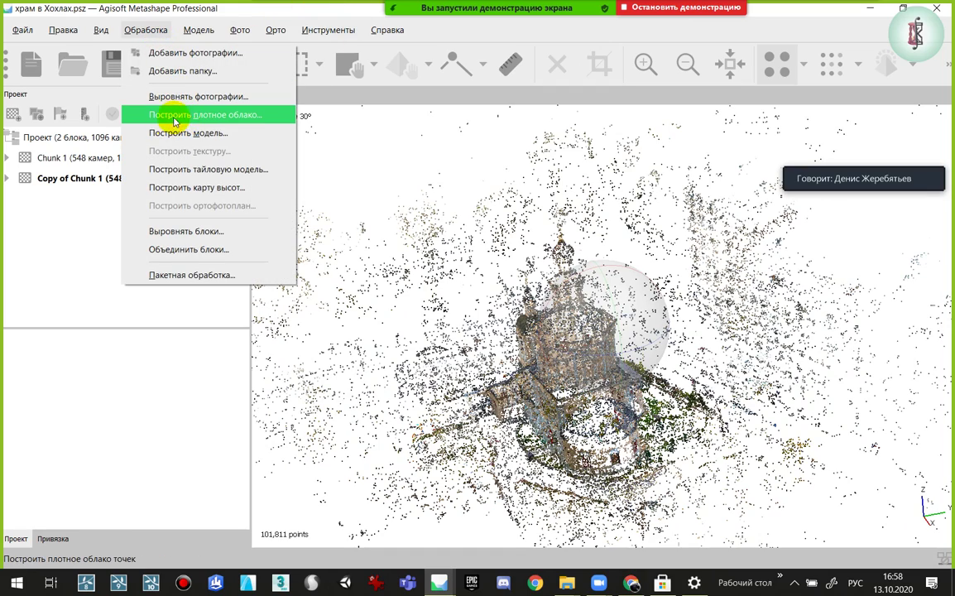
pyautogui.moveTo(575, 287)
pyautogui.mouseDown()
pyautogui.moveTo(593, 298)
pyautogui.moveTo(785, 102)
pyautogui.mouseUp()
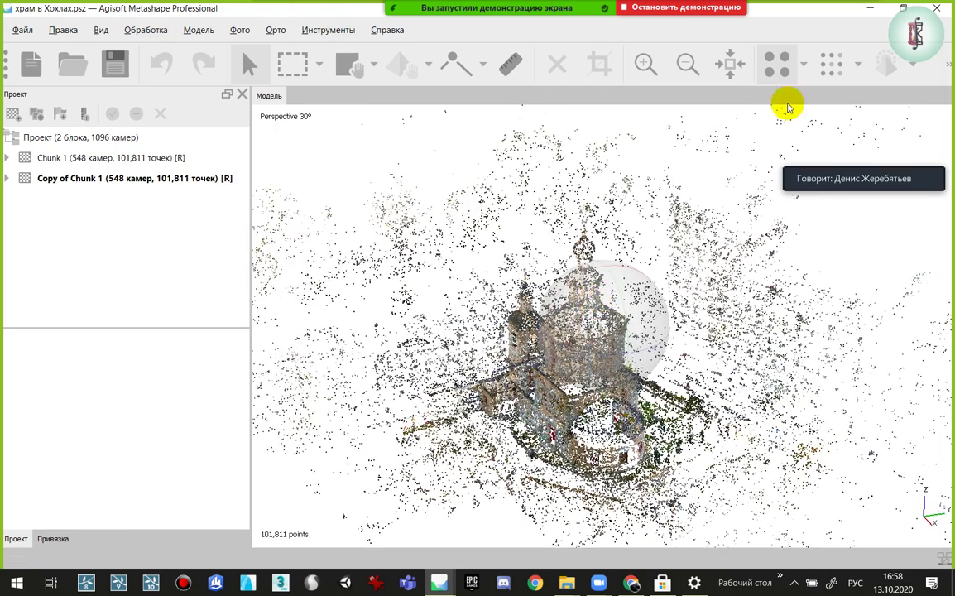
pyautogui.click(825, 73)
pyautogui.scroll(5, 608, 372)
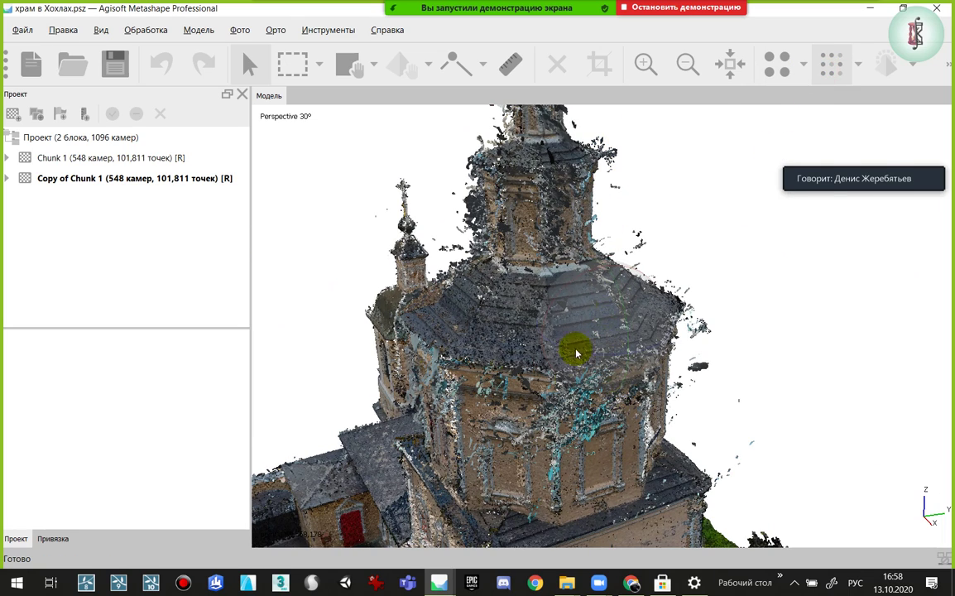
pyautogui.moveTo(571, 348)
pyautogui.mouseDown()
pyautogui.moveTo(566, 324)
pyautogui.moveTo(579, 379)
pyautogui.moveTo(612, 314)
pyautogui.moveTo(607, 301)
pyautogui.moveTo(602, 440)
pyautogui.moveTo(568, 341)
pyautogui.mouseUp()
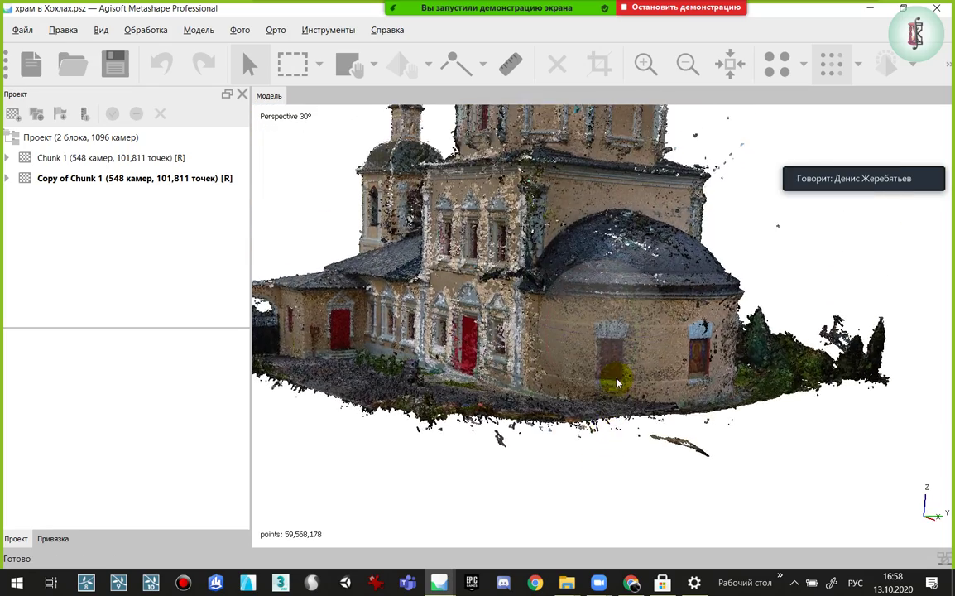
pyautogui.scroll(3, 619, 372)
pyautogui.scroll(3, 619, 373)
pyautogui.scroll(3, 575, 352)
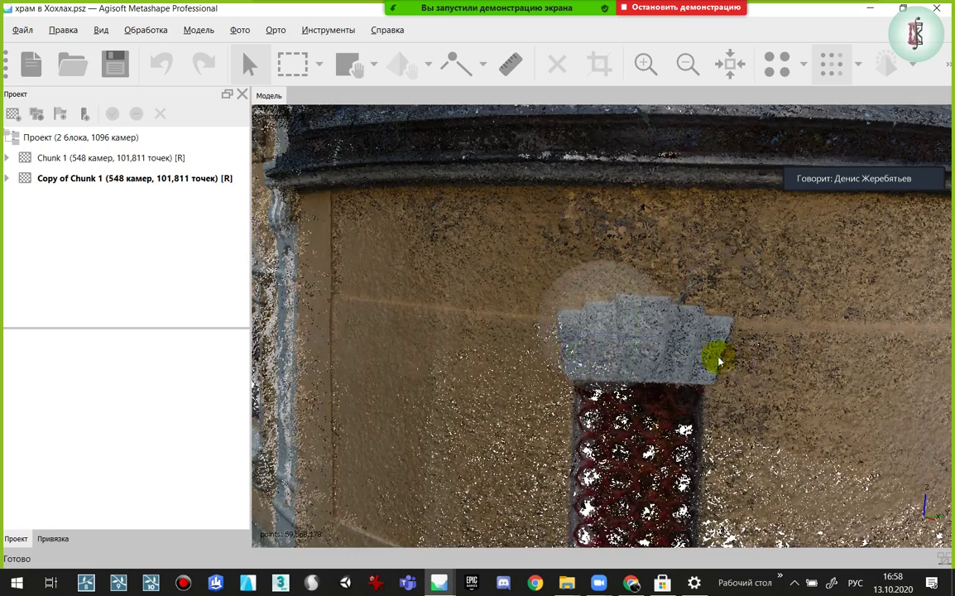
pyautogui.scroll(-5, 490, 310)
pyautogui.scroll(-1, 490, 310)
pyautogui.moveTo(490, 309)
pyautogui.mouseDown()
pyautogui.moveTo(491, 299)
pyautogui.moveTo(519, 331)
pyautogui.moveTo(717, 110)
pyautogui.mouseUp()
pyautogui.click(779, 64)
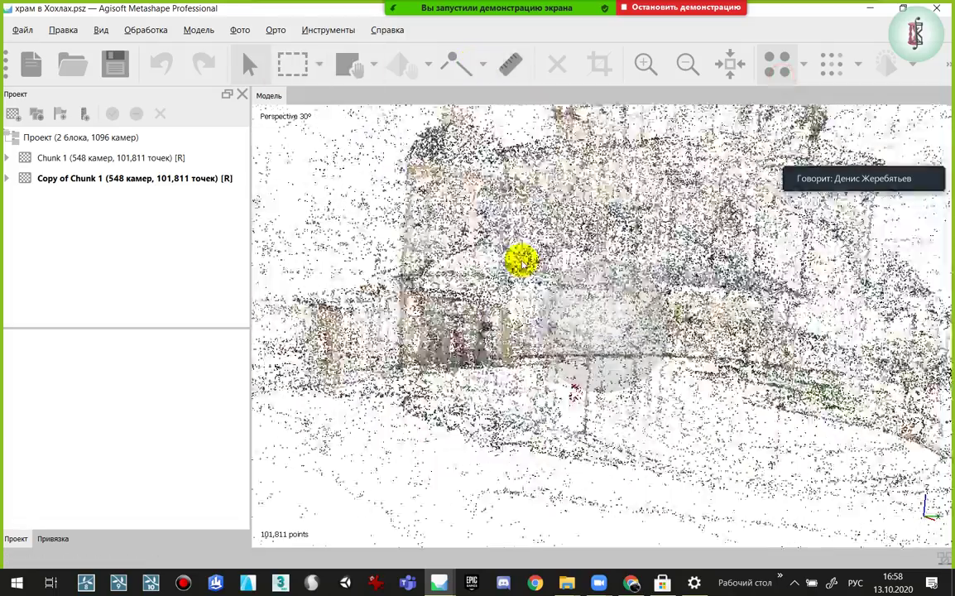
pyautogui.scroll(-5, 571, 442)
pyautogui.scroll(-3, 563, 315)
pyautogui.scroll(-1, 563, 315)
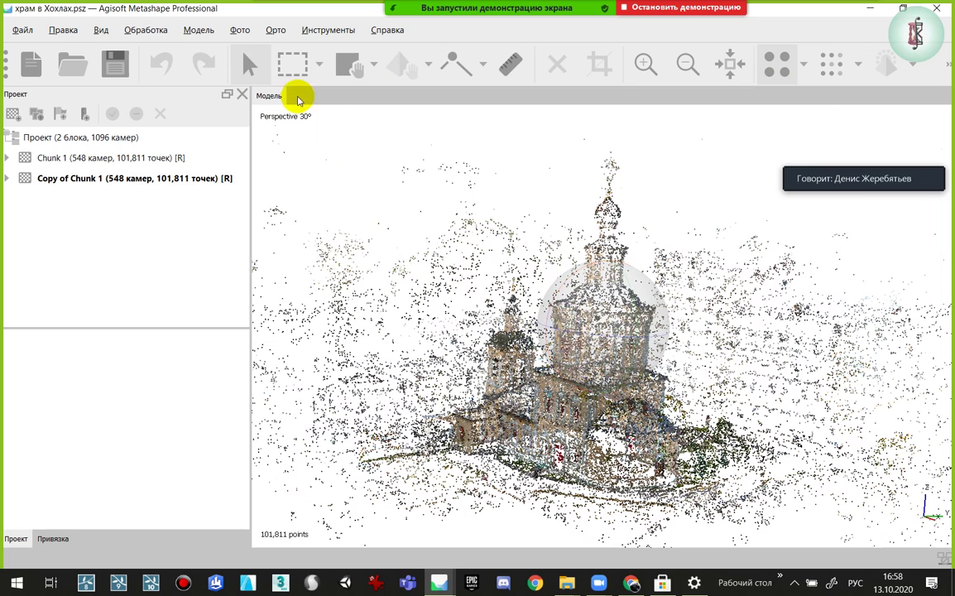
pyautogui.click(197, 33)
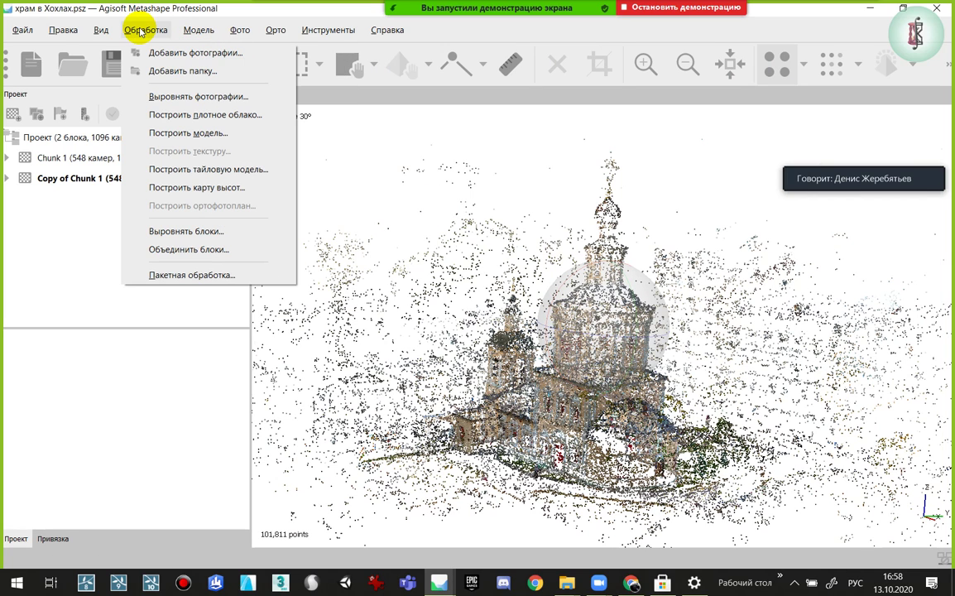
pyautogui.click(164, 12)
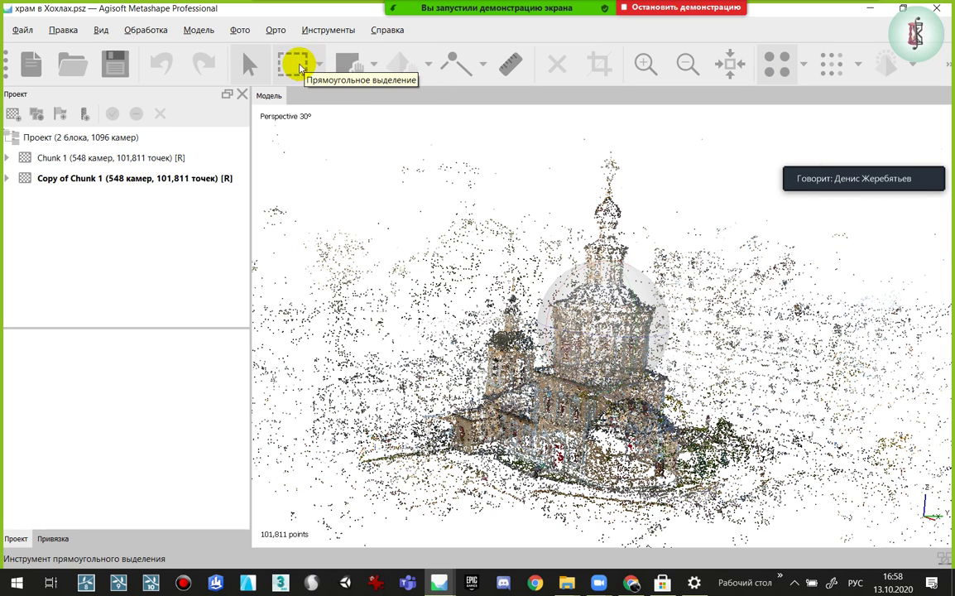
pyautogui.click(361, 69)
pyautogui.click(375, 68)
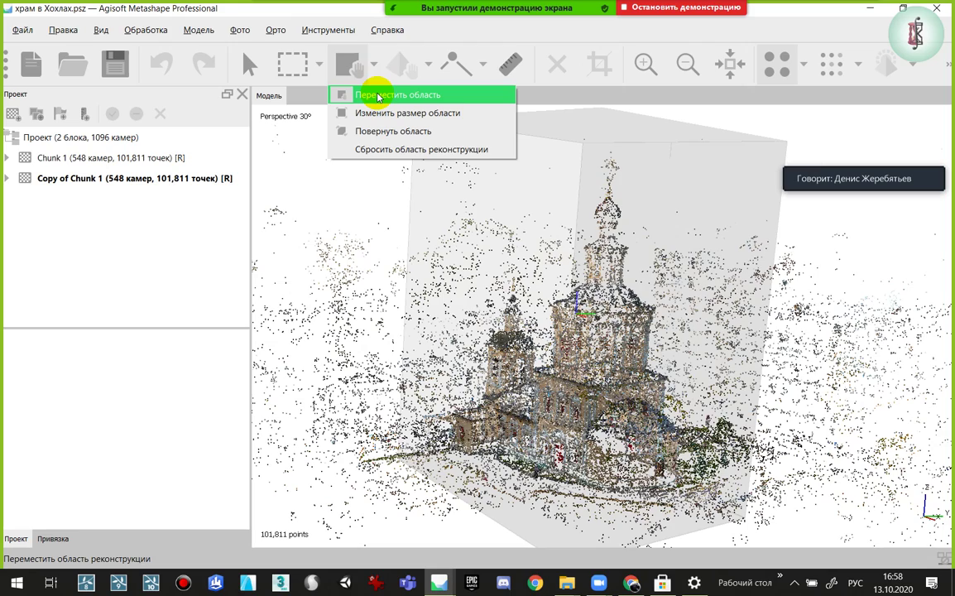
pyautogui.click(381, 95)
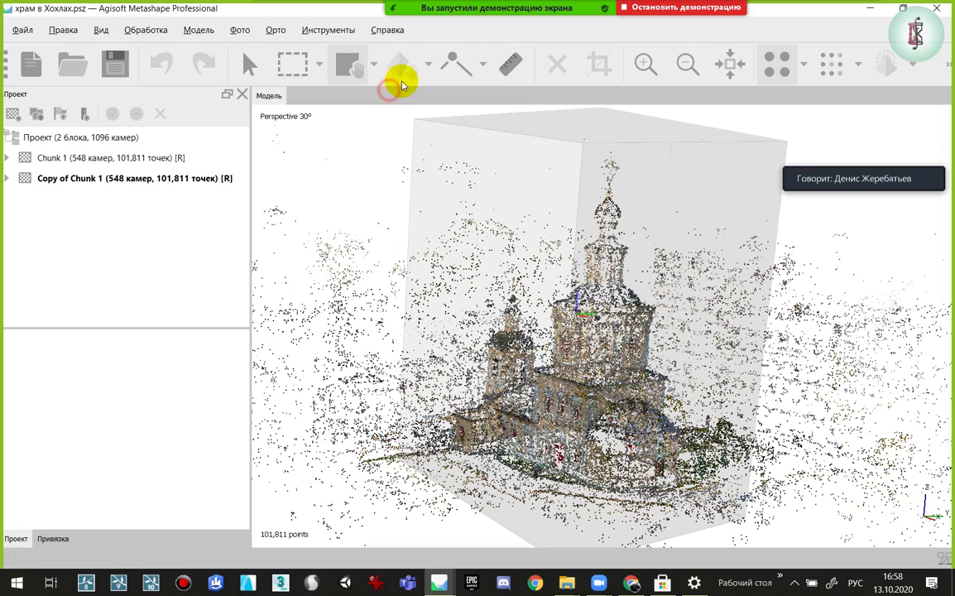
pyautogui.moveTo(496, 153)
pyautogui.mouseDown(button='middle')
pyautogui.moveTo(433, 226)
pyautogui.moveTo(423, 273)
pyautogui.mouseUp(button='middle')
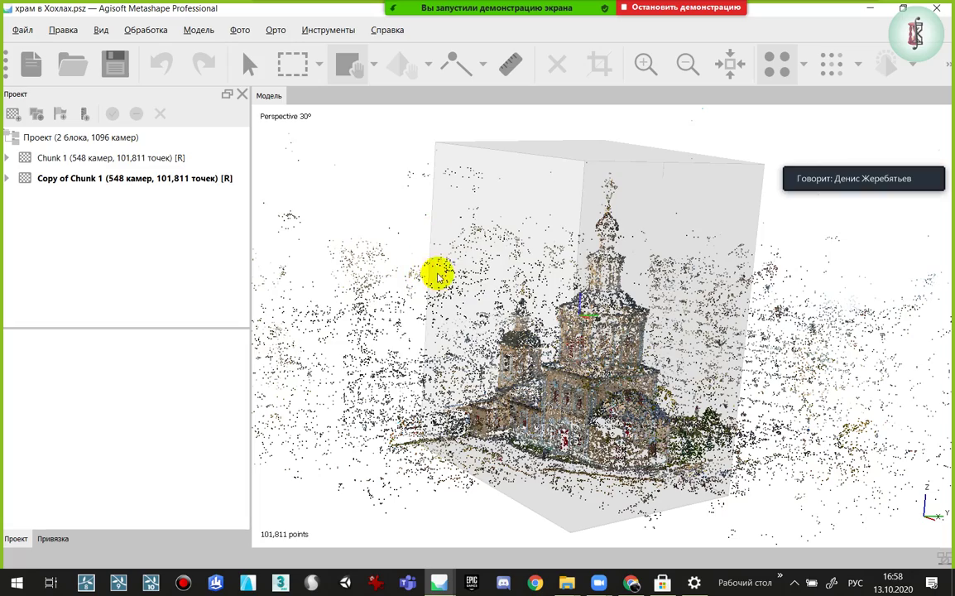
pyautogui.press('v')
pyautogui.moveTo(593, 341)
pyautogui.mouseDown()
pyautogui.moveTo(652, 340)
pyautogui.moveTo(567, 333)
pyautogui.moveTo(456, 260)
pyautogui.moveTo(433, 273)
pyautogui.mouseUp()
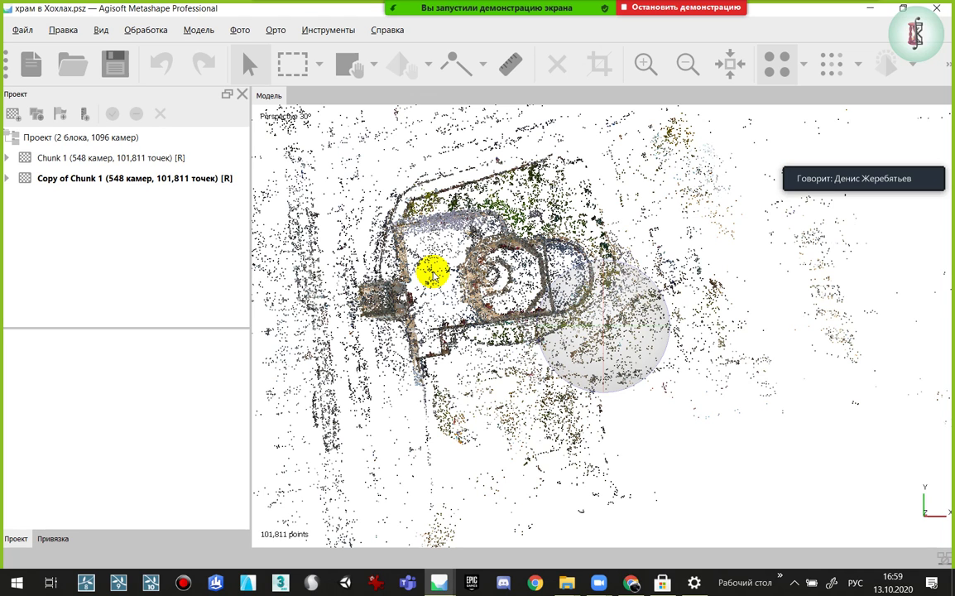
pyautogui.press('KP_0')
pyautogui.press('KP_2')
pyautogui.press('KP_2')
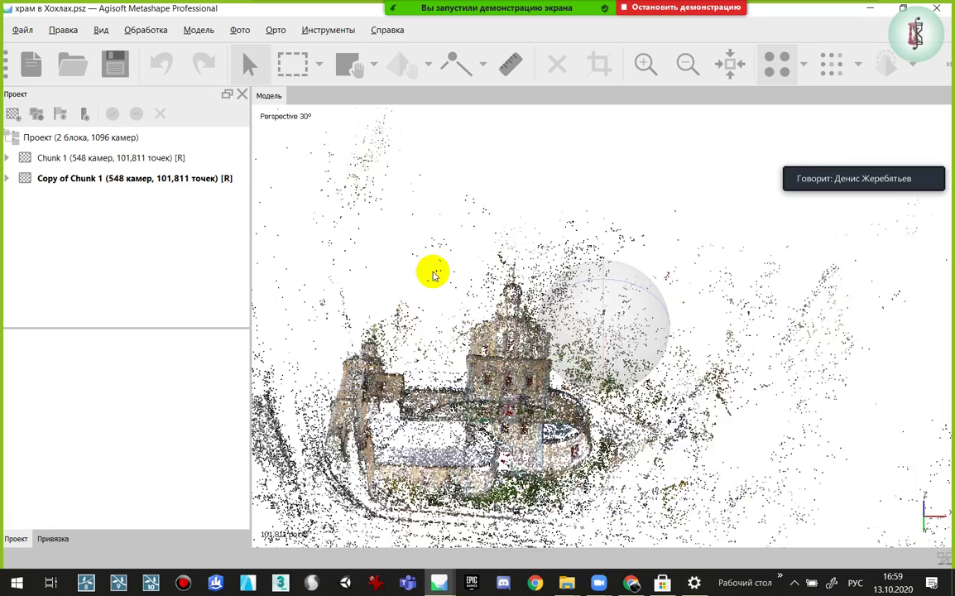
pyautogui.press('KP_2')
pyautogui.press('KP_2')
pyautogui.press('KP_2')
pyautogui.press('KP_2')
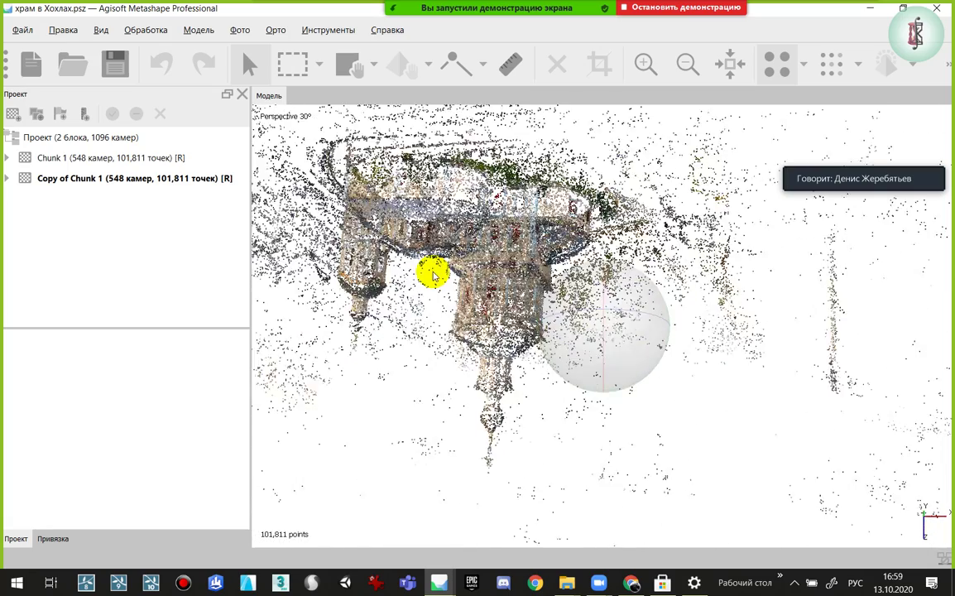
pyautogui.press('KP_2')
pyautogui.press('KP_2')
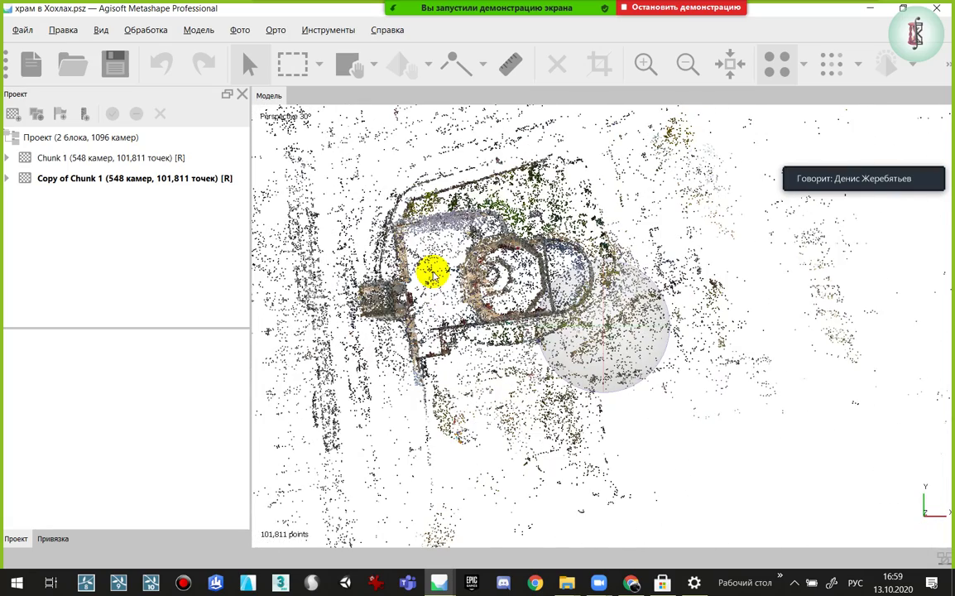
pyautogui.press('KP_0')
pyautogui.press('KP_7')
pyautogui.press('KP_2')
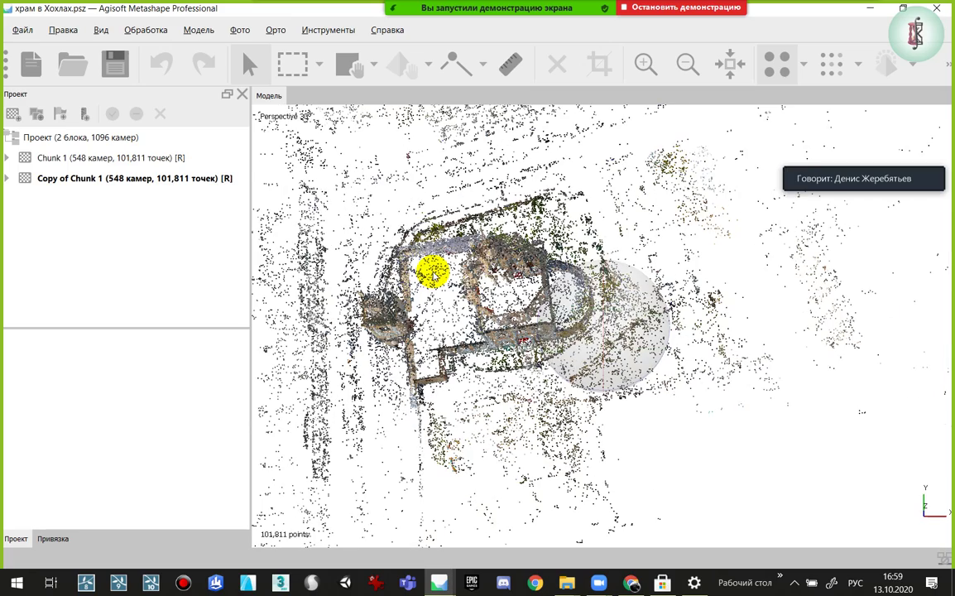
pyautogui.press('KP_2')
pyautogui.press('KP_2')
pyautogui.press('KP_2')
pyautogui.press('KP_2')
pyautogui.press('KP_2')
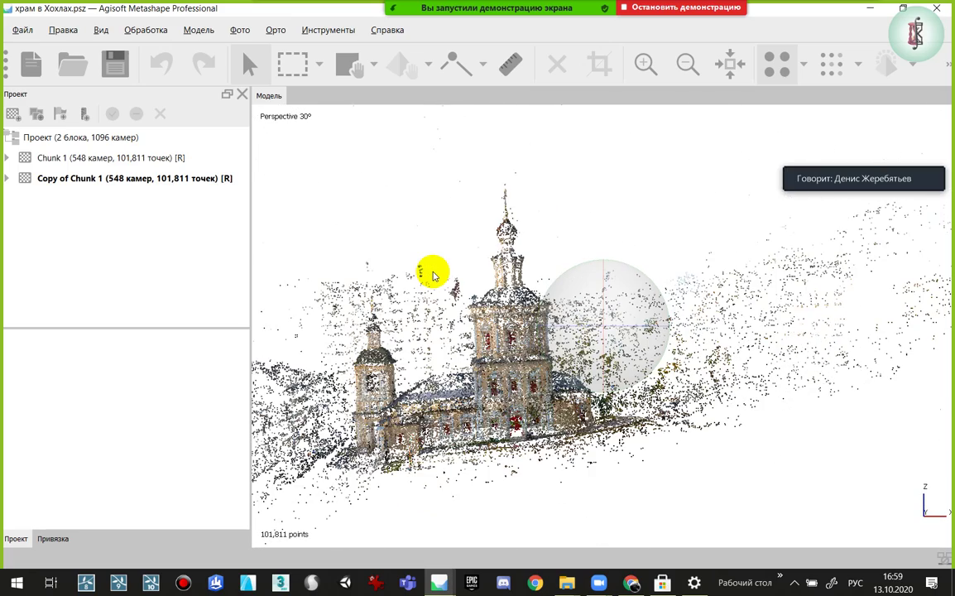
pyautogui.press('KP_4')
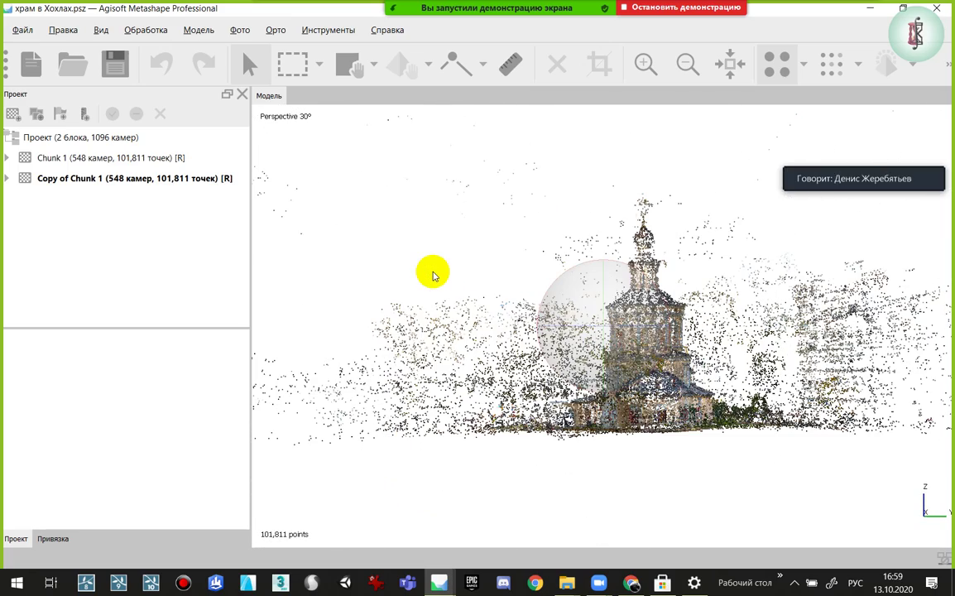
pyautogui.press('KP_8')
pyautogui.press('KP_8')
pyautogui.press('KP_8')
pyautogui.press('KP_8')
pyautogui.press('KP_8')
pyautogui.press('KP_8')
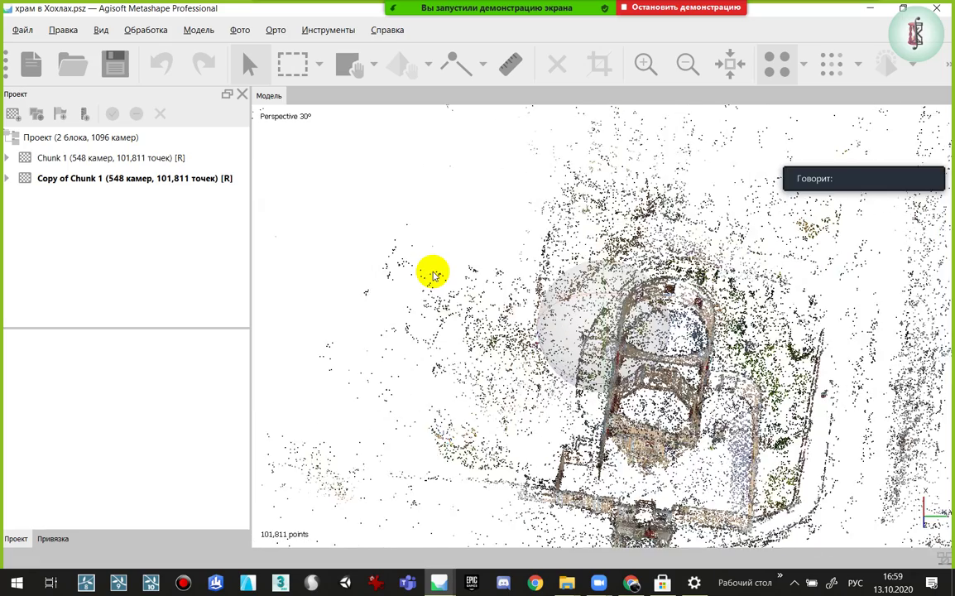
pyautogui.press('KP_8')
pyautogui.press('KP_8')
pyautogui.press('KP_8')
pyautogui.press('KP_8')
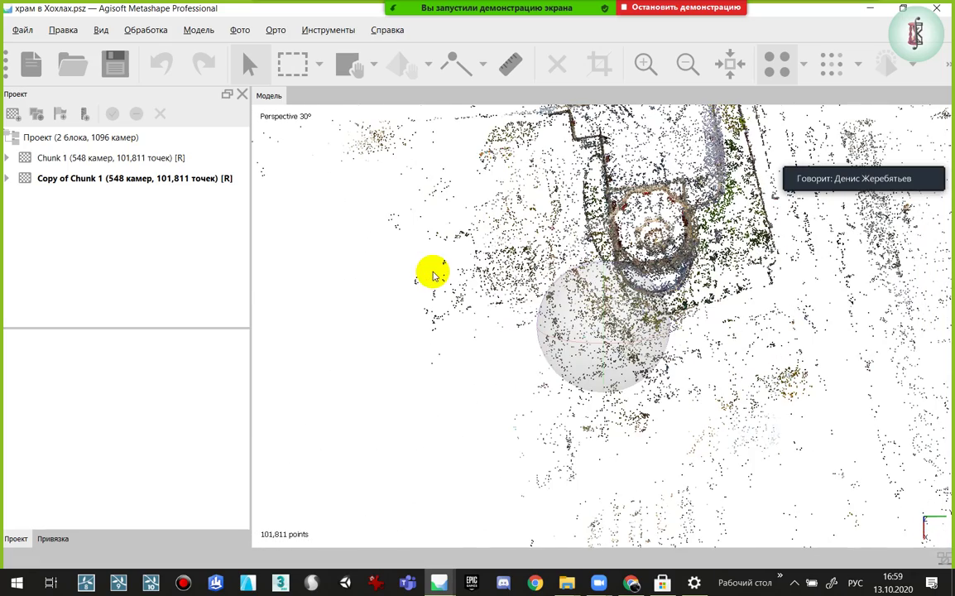
pyautogui.moveTo(573, 264)
pyautogui.mouseDown()
pyautogui.moveTo(474, 420)
pyautogui.moveTo(459, 389)
pyautogui.mouseUp()
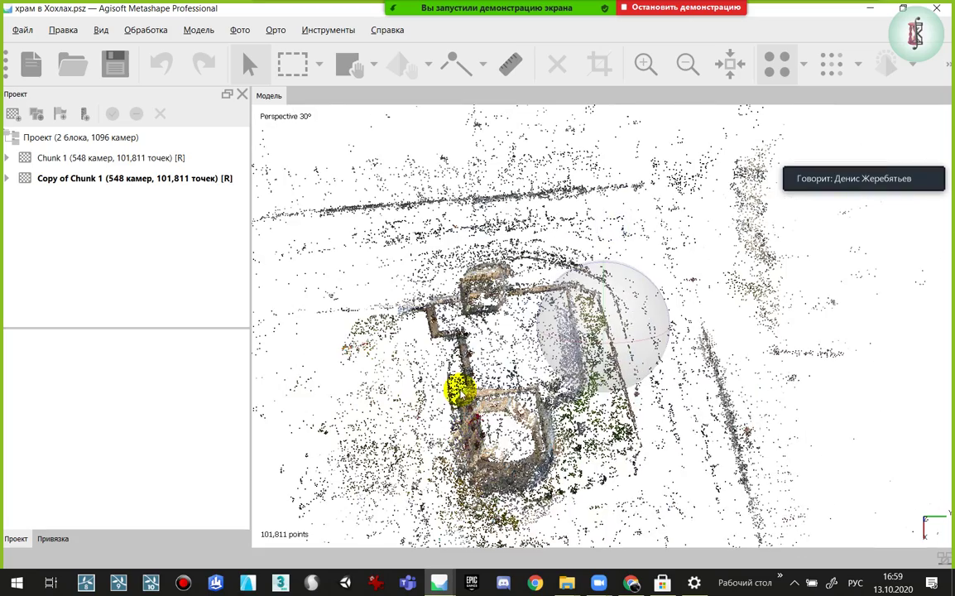
pyautogui.moveTo(655, 393)
pyautogui.mouseDown()
pyautogui.moveTo(606, 444)
pyautogui.moveTo(559, 370)
pyautogui.mouseUp()
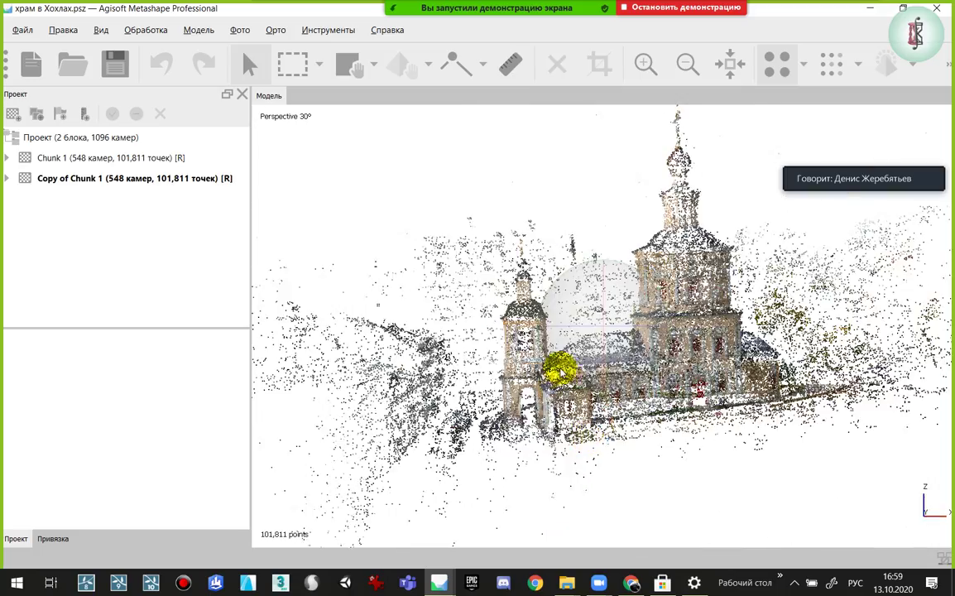
pyautogui.moveTo(584, 334)
pyautogui.mouseDown()
pyautogui.moveTo(670, 319)
pyautogui.moveTo(576, 290)
pyautogui.moveTo(586, 315)
pyautogui.moveTo(580, 269)
pyautogui.moveTo(594, 324)
pyautogui.moveTo(552, 337)
pyautogui.moveTo(522, 325)
pyautogui.moveTo(633, 325)
pyautogui.moveTo(594, 341)
pyautogui.moveTo(453, 329)
pyautogui.mouseUp()
pyautogui.moveTo(603, 308)
pyautogui.mouseDown()
pyautogui.moveTo(540, 316)
pyautogui.moveTo(573, 329)
pyautogui.mouseUp()
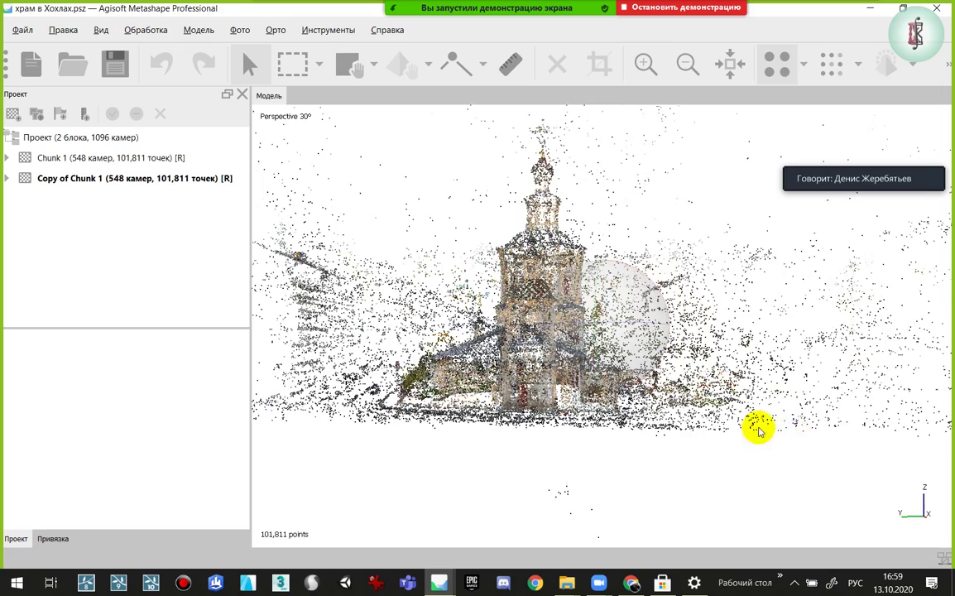
pyautogui.moveTo(759, 426); pyautogui.dragTo(600, 320)
pyautogui.scroll(2, 602, 313)
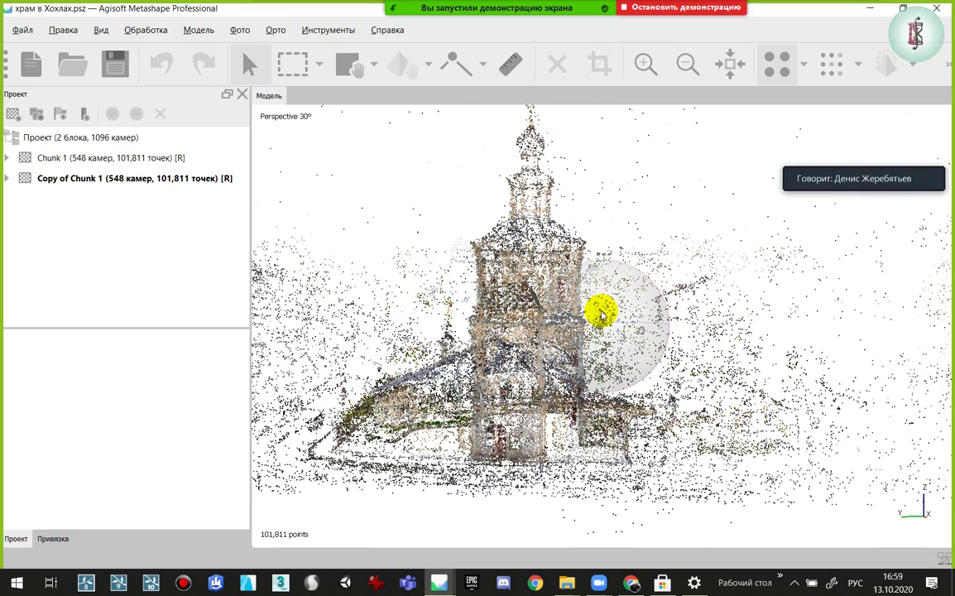
pyautogui.press('KP_5')
pyautogui.moveTo(602, 312)
pyautogui.mouseDown()
pyautogui.moveTo(659, 303)
pyautogui.moveTo(605, 305)
pyautogui.moveTo(636, 324)
pyautogui.moveTo(566, 323)
pyautogui.mouseUp()
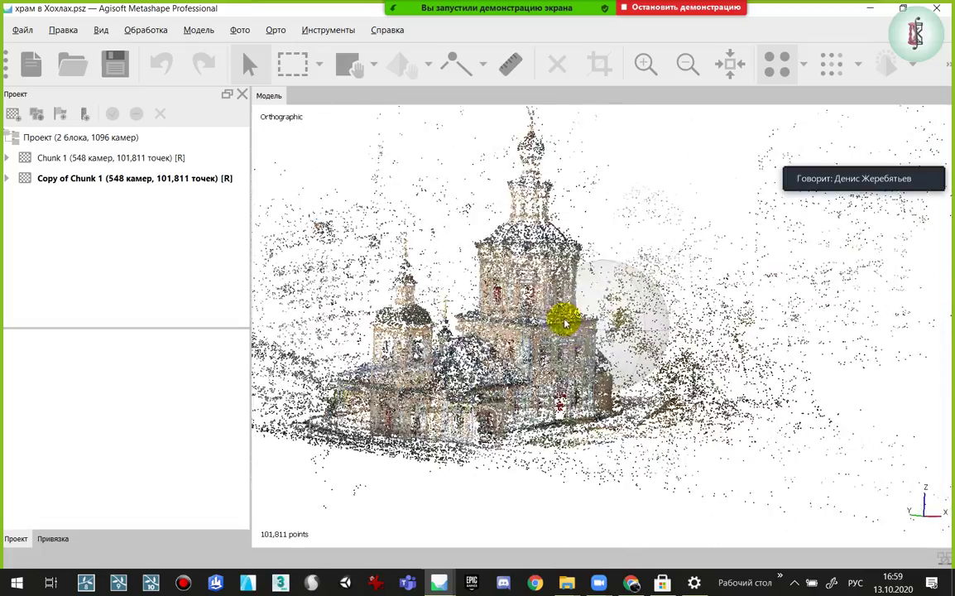
pyautogui.moveTo(605, 381); pyautogui.dragTo(605, 381)
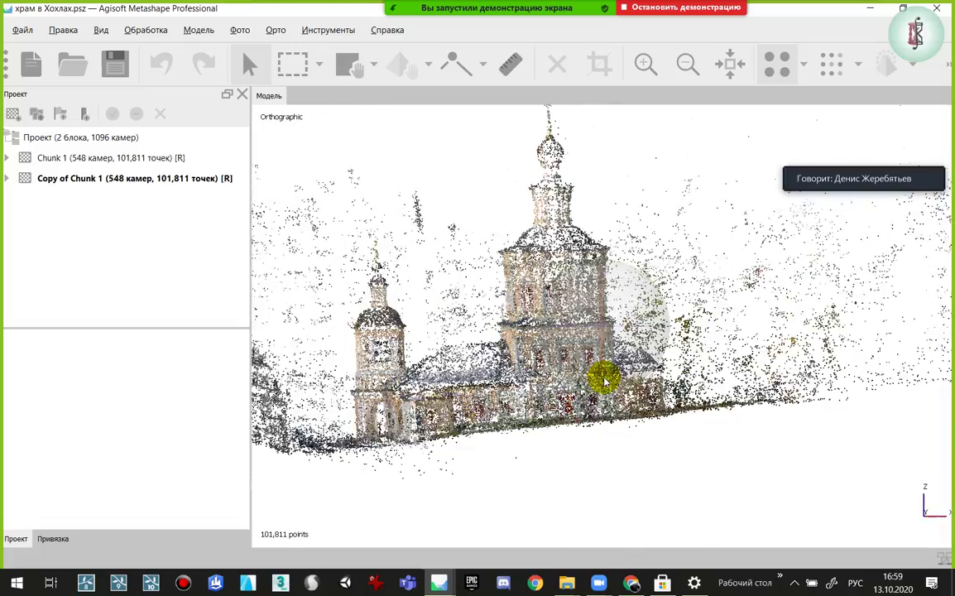
pyautogui.scroll(3, 536, 324)
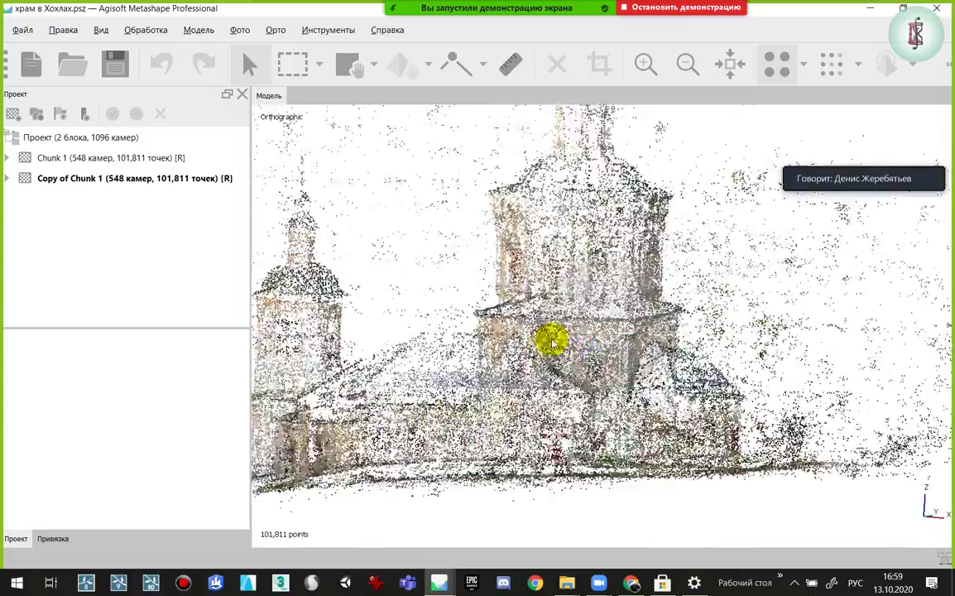
pyautogui.scroll(2, 550, 336)
pyautogui.scroll(-2, 562, 334)
pyautogui.scroll(-2, 564, 334)
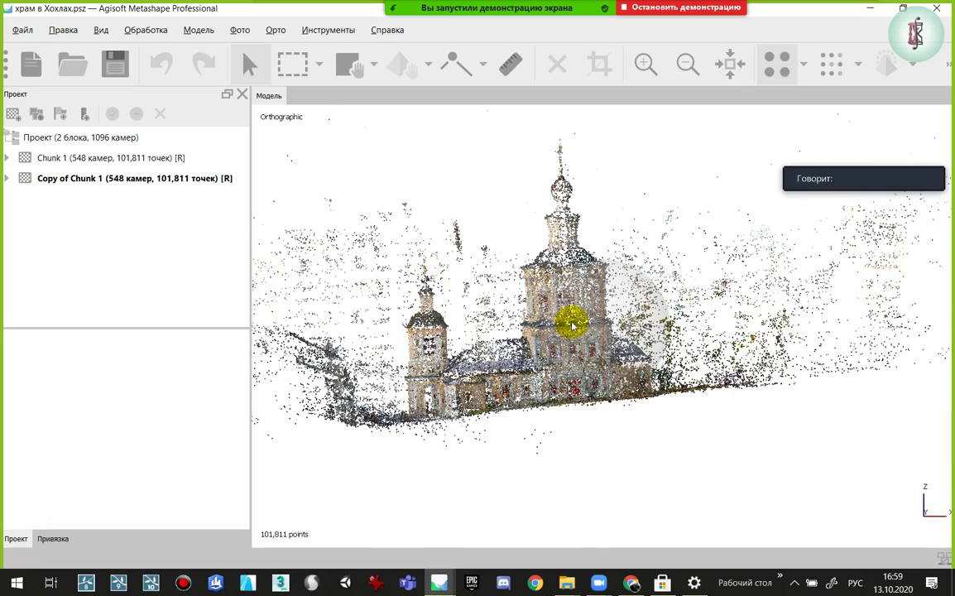
pyautogui.press('KP_7')
pyautogui.press('KP_5')
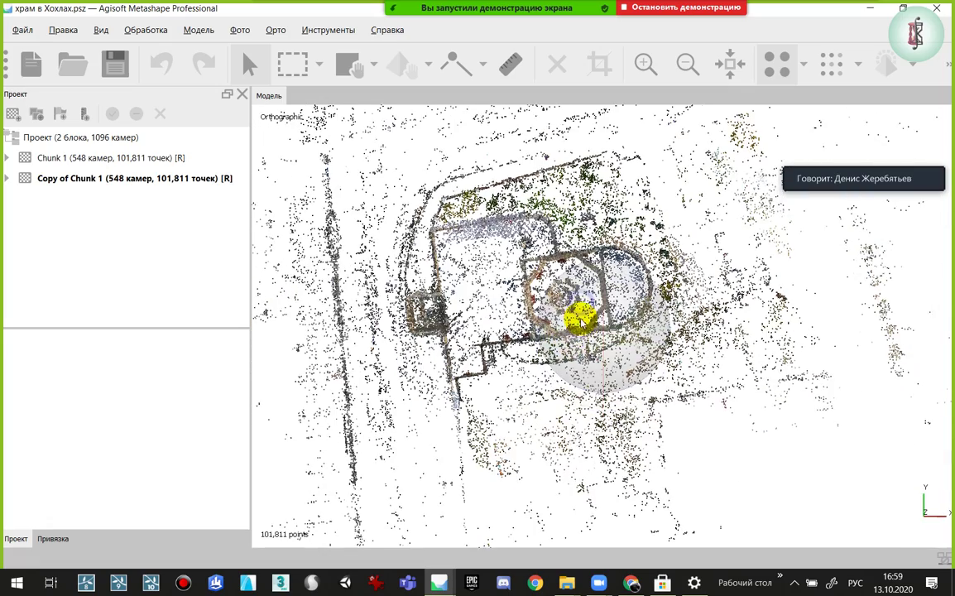
pyautogui.press('KP_5')
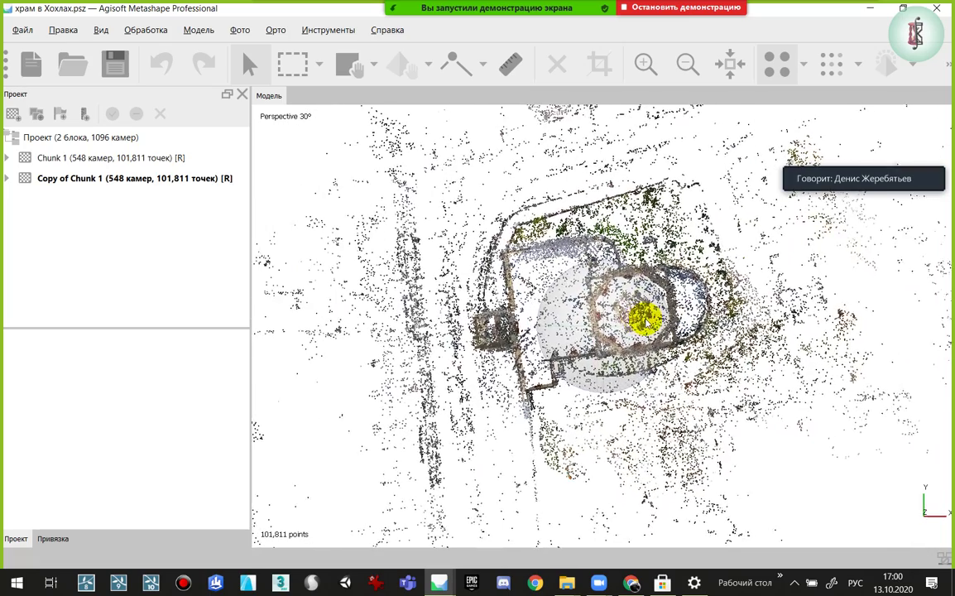
# Put the region tool in resize mode and stretch the box's top-right corner outward
pyautogui.moveTo(741, 232); pyautogui.dragTo(737, 241)
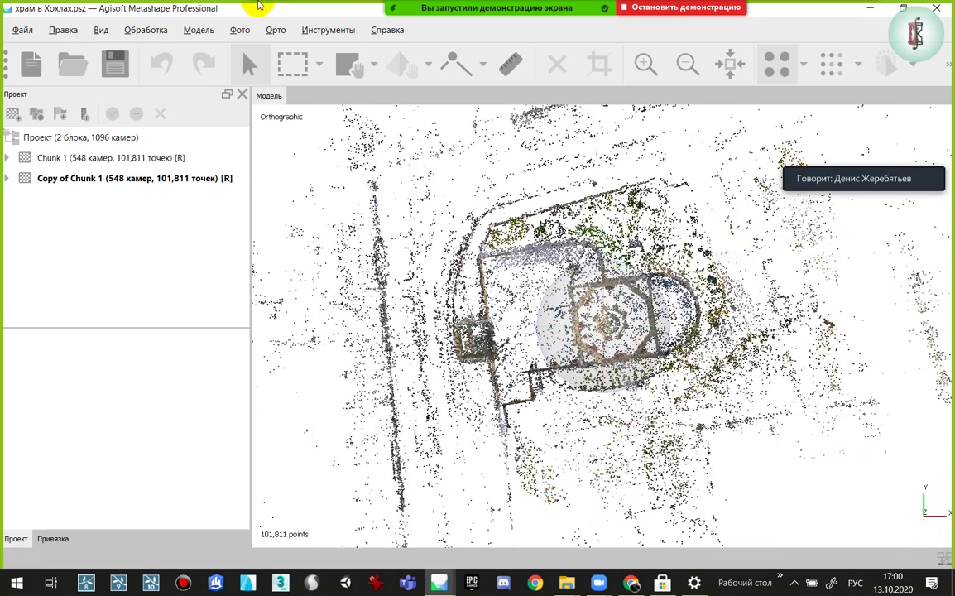
pyautogui.click(348, 64)
pyautogui.moveTo(694, 314); pyautogui.dragTo(486, 262)
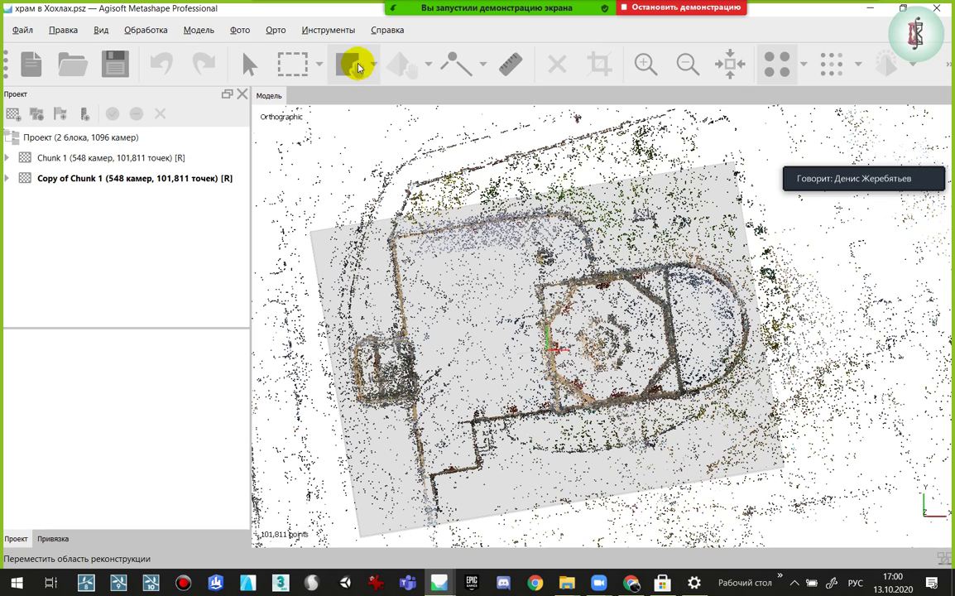
pyautogui.click(377, 66)
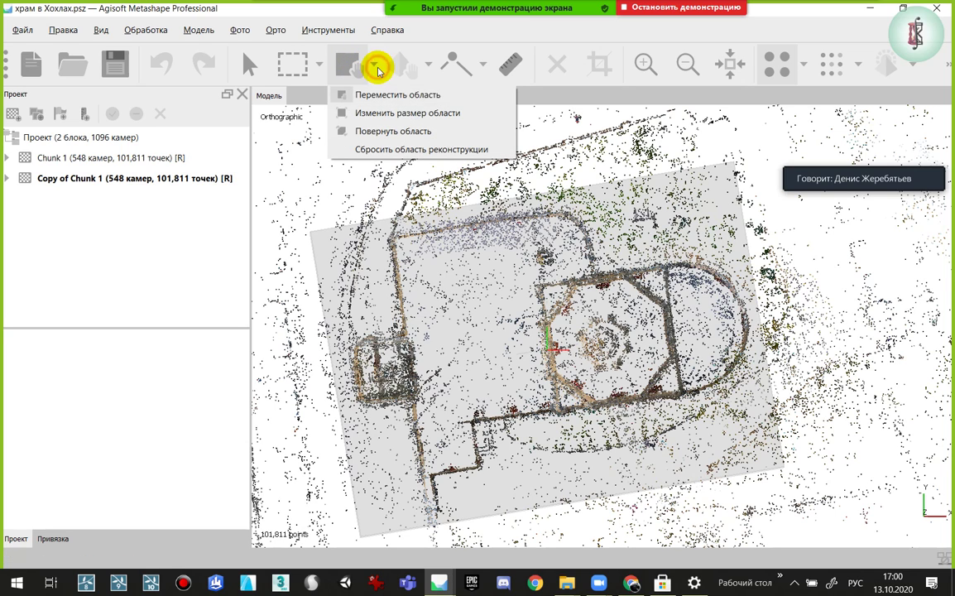
pyautogui.click(395, 116)
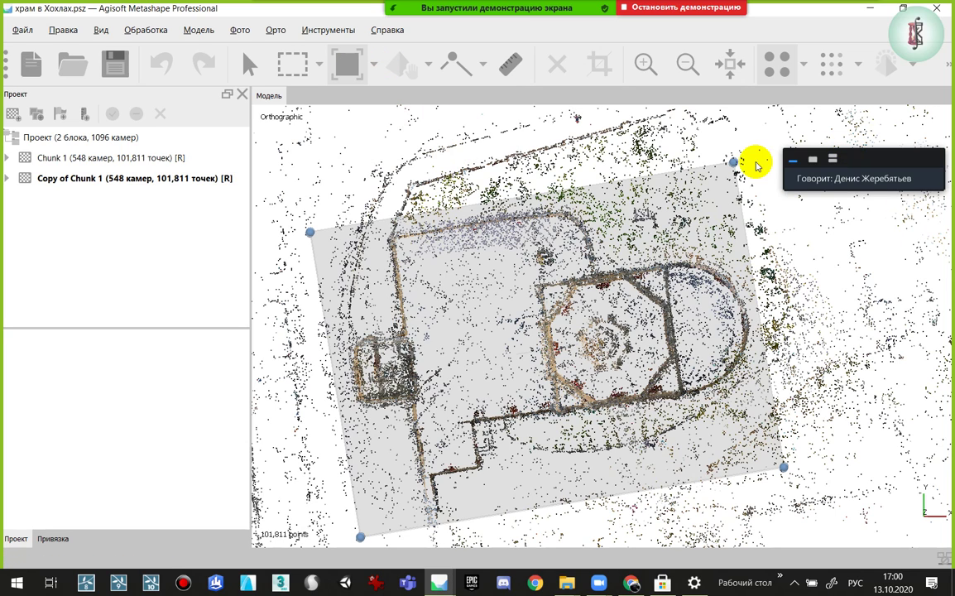
pyautogui.moveTo(734, 163); pyautogui.dragTo(740, 156)
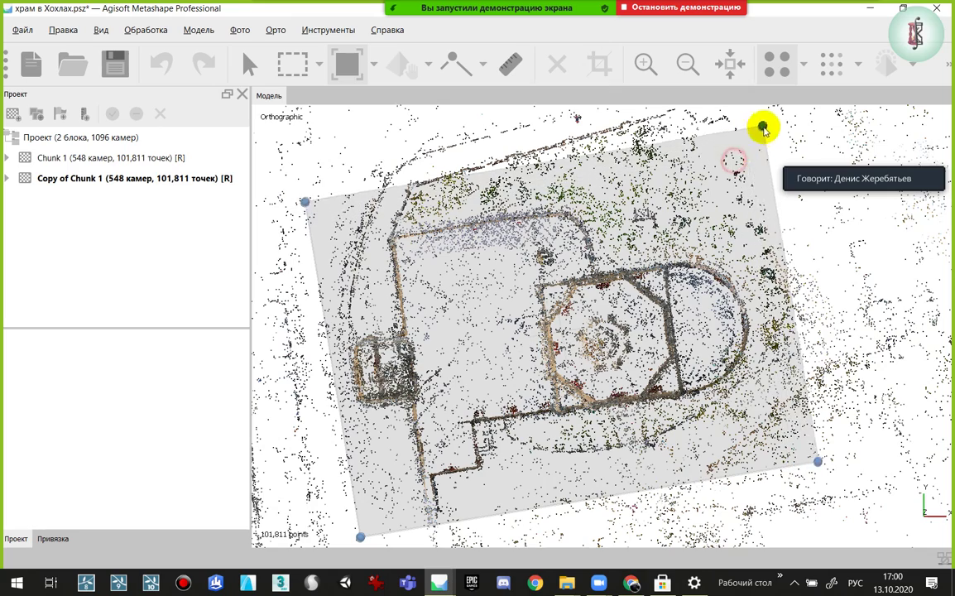
# In front view, adjust the region box's top edge and widen the box
pyautogui.press('KP_1')
pyautogui.scroll(-2, 710, 228)
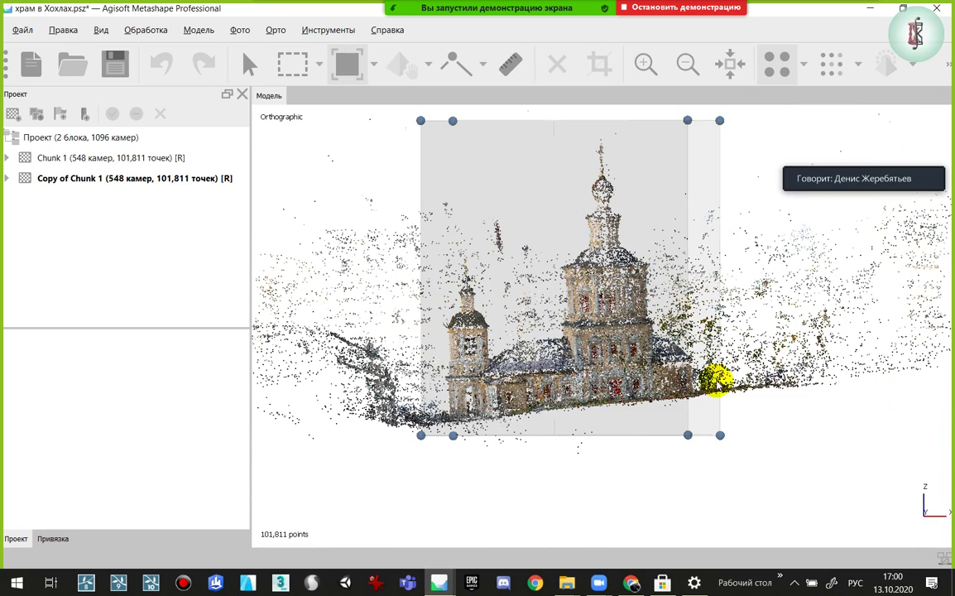
pyautogui.moveTo(680, 137); pyautogui.dragTo(678, 149)
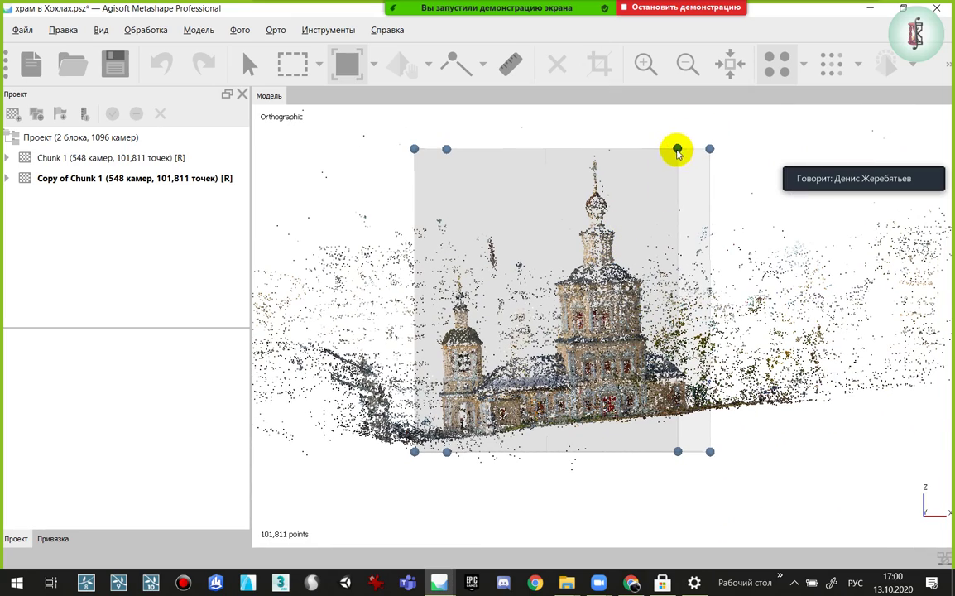
pyautogui.moveTo(678, 457); pyautogui.dragTo(679, 563)
pyautogui.press('KP_1')
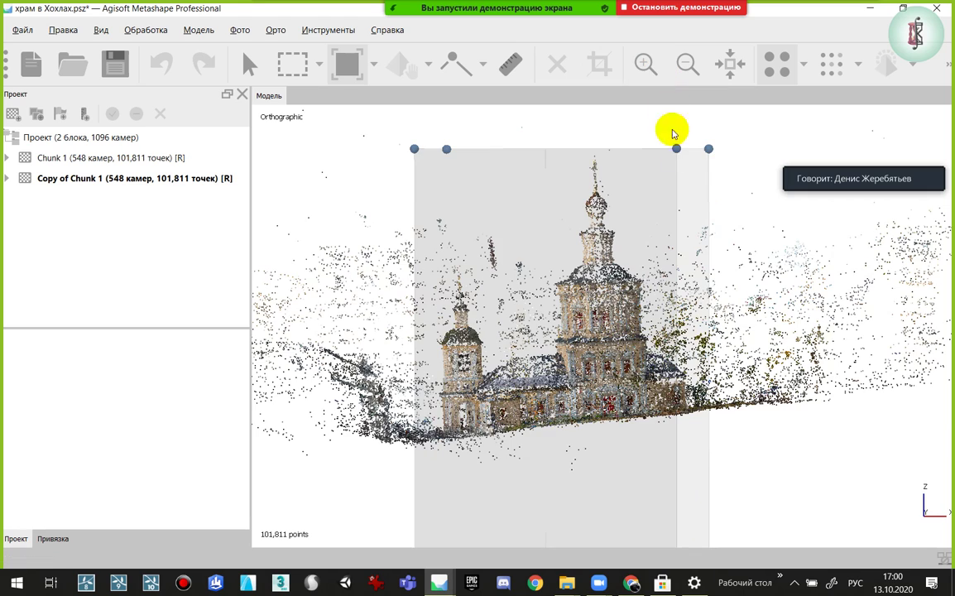
pyautogui.moveTo(679, 202); pyautogui.dragTo(683, 319, button='right')
pyautogui.scroll(-3, 669, 305)
pyautogui.moveTo(660, 291)
pyautogui.mouseDown()
pyautogui.moveTo(800, 285)
pyautogui.moveTo(929, 256)
pyautogui.moveTo(672, 271)
pyautogui.mouseUp()
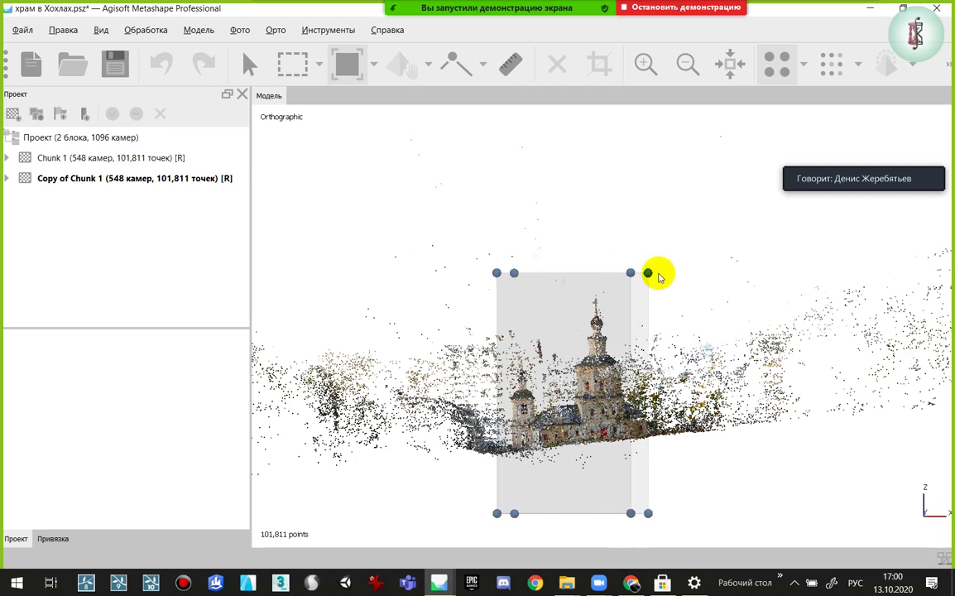
# From the top view, pull the region box's right edge inward
pyautogui.press('KP_7')
pyautogui.scroll(2, 650, 277)
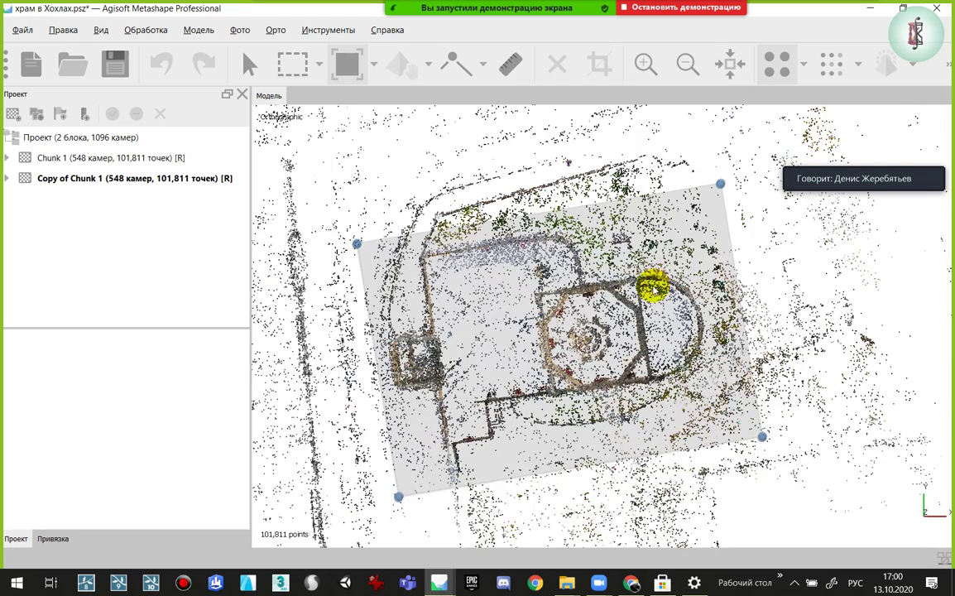
pyautogui.scroll(1, 650, 249)
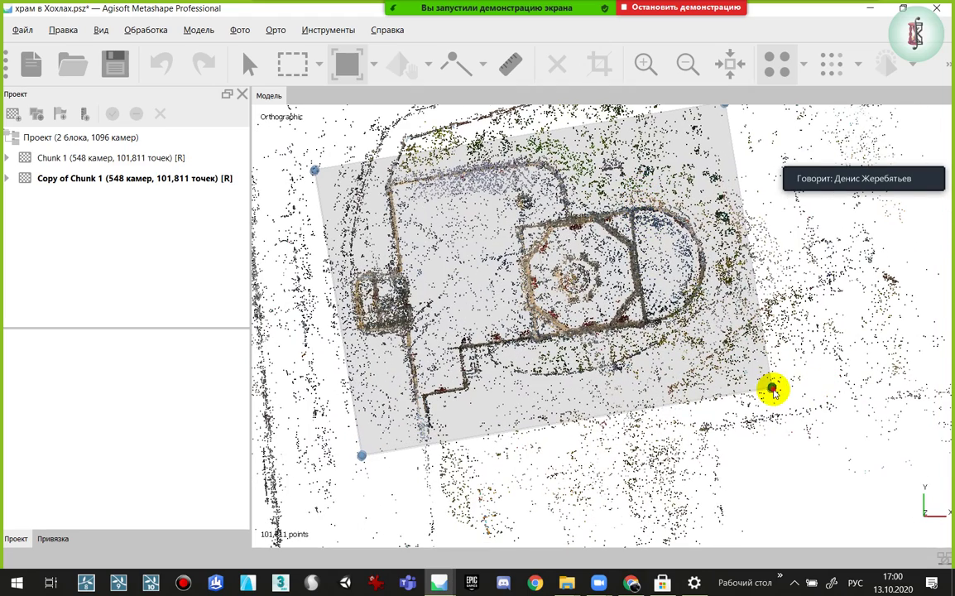
pyautogui.moveTo(769, 387); pyautogui.dragTo(745, 398)
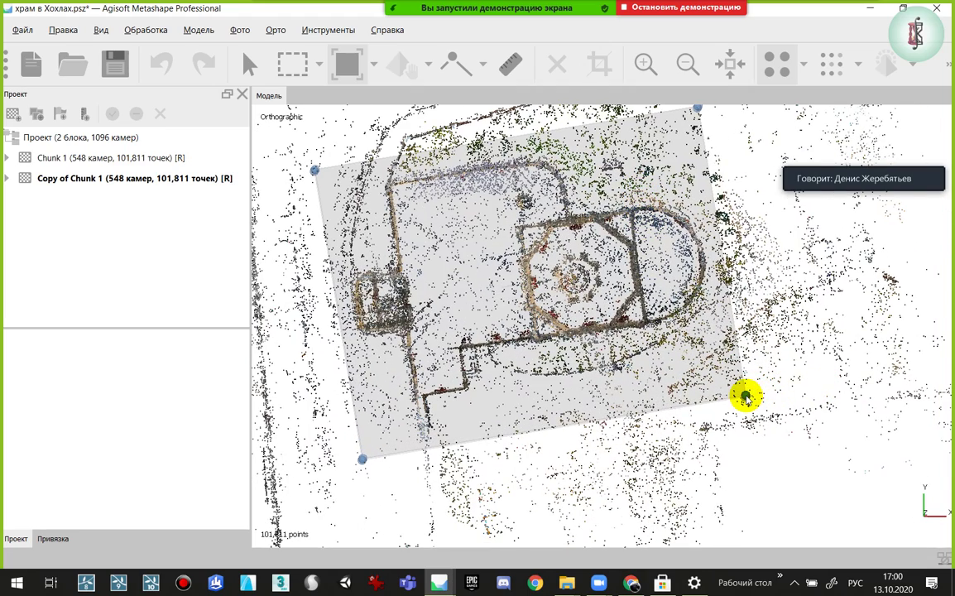
# In front view, lower the box top toward the cross and raise its bottom edge
pyautogui.press('KP_1')
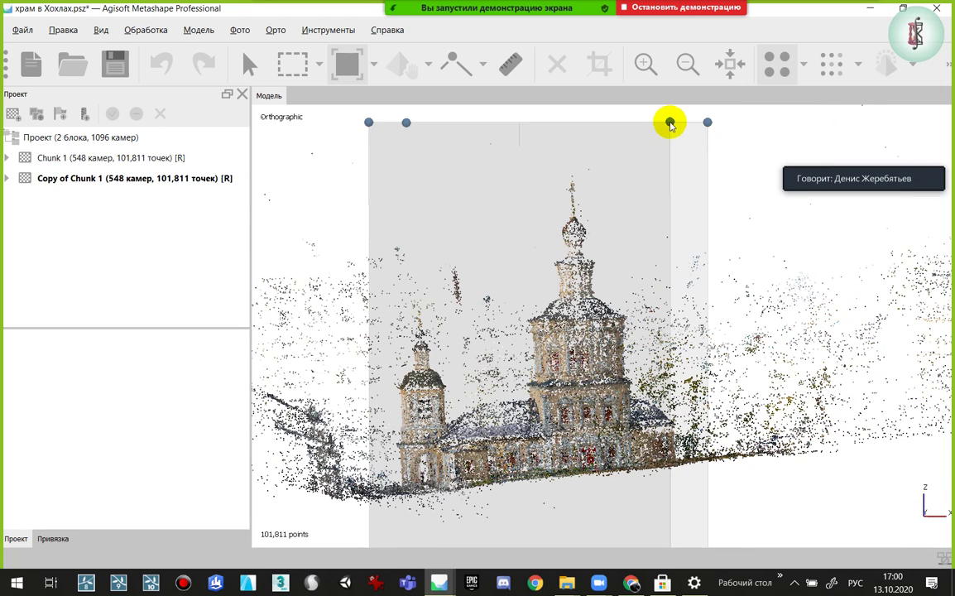
pyautogui.moveTo(670, 123); pyautogui.dragTo(667, 166)
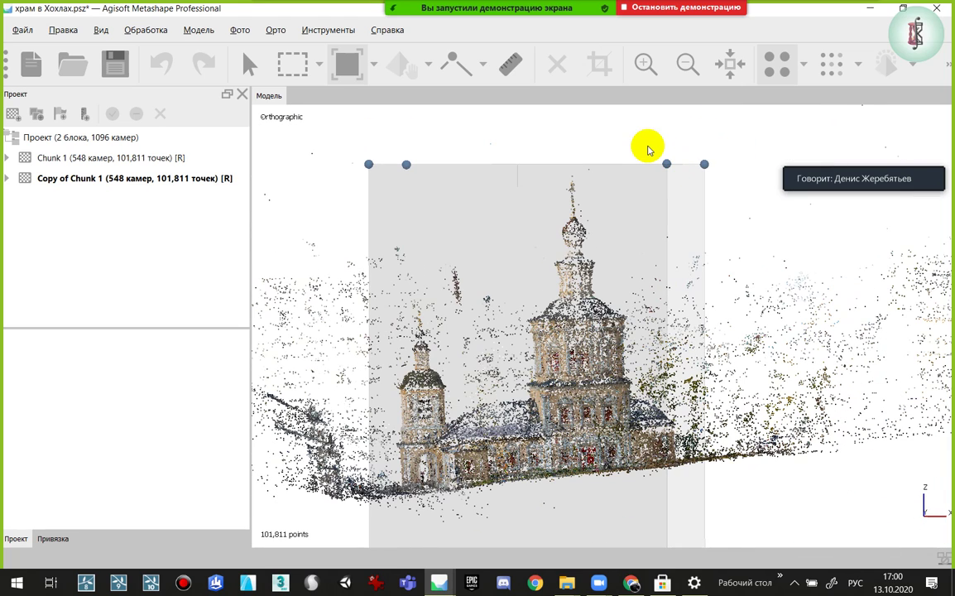
pyautogui.moveTo(411, 345); pyautogui.dragTo(396, 274, button='right')
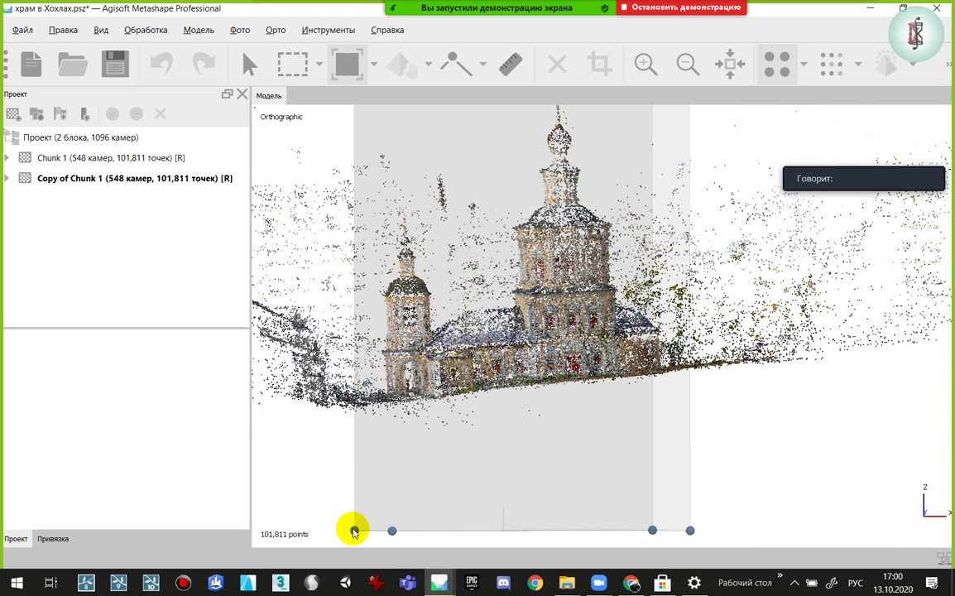
pyautogui.moveTo(355, 531)
pyautogui.mouseDown()
pyautogui.moveTo(356, 430)
pyautogui.moveTo(367, 416)
pyautogui.mouseUp()
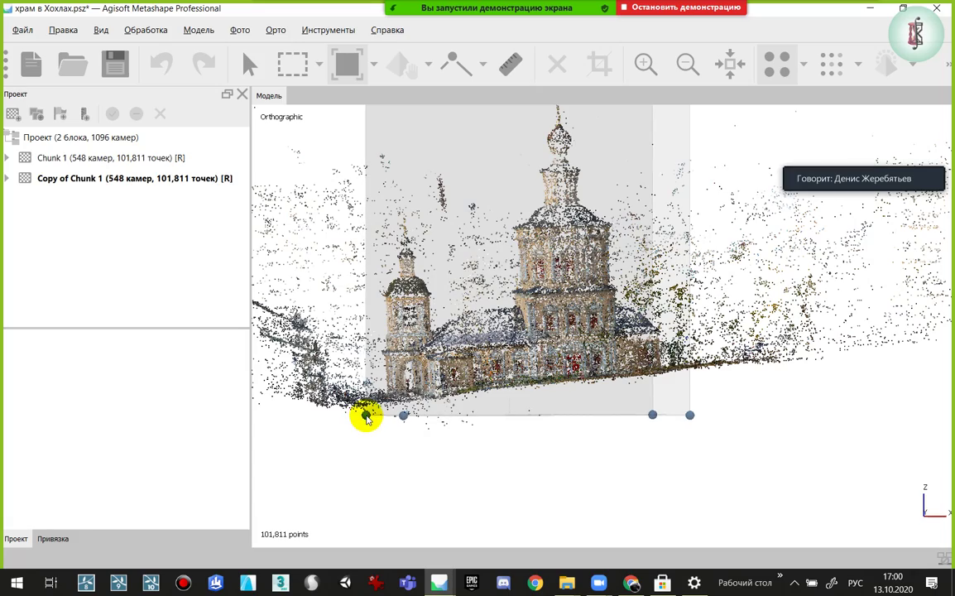
# Snap to the exact front orthographic view and drag the box's top face below the domes
pyautogui.scroll(3, 555, 336)
pyautogui.moveTo(554, 358)
pyautogui.mouseDown(button='middle')
pyautogui.moveTo(646, 316)
pyautogui.moveTo(373, 309)
pyautogui.mouseUp(button='middle')
pyautogui.scroll(2, 386, 258)
pyautogui.scroll(2, 397, 506)
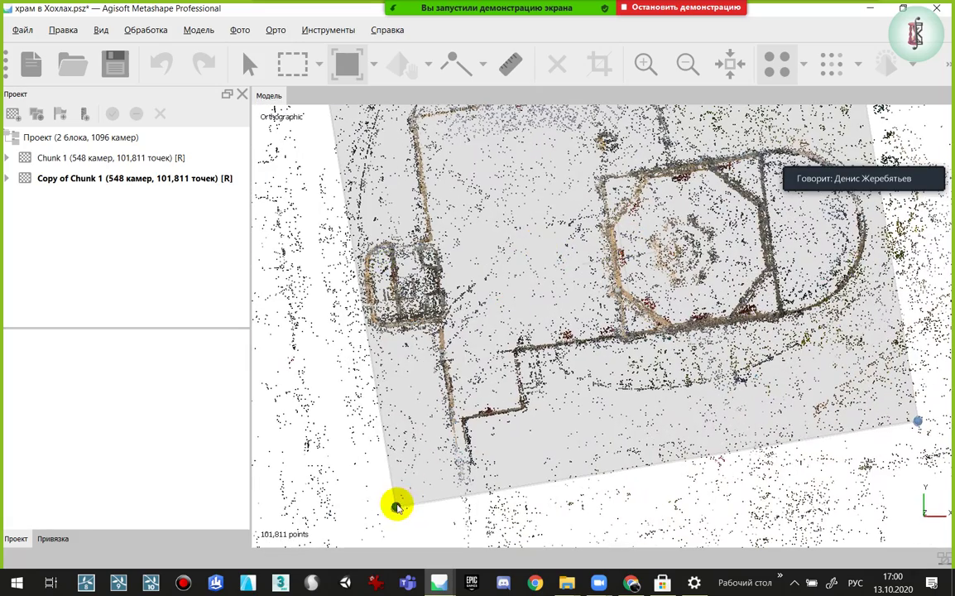
pyautogui.moveTo(398, 507)
pyautogui.mouseDown(button='middle')
pyautogui.moveTo(380, 506)
pyautogui.moveTo(392, 461)
pyautogui.mouseUp(button='middle')
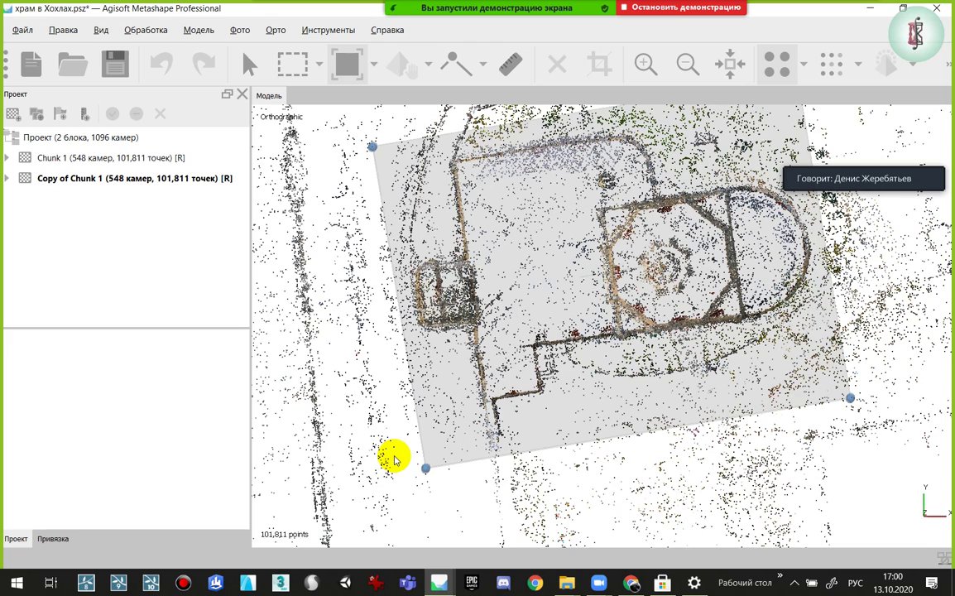
pyautogui.press('1')
pyautogui.scroll(2, 530, 376)
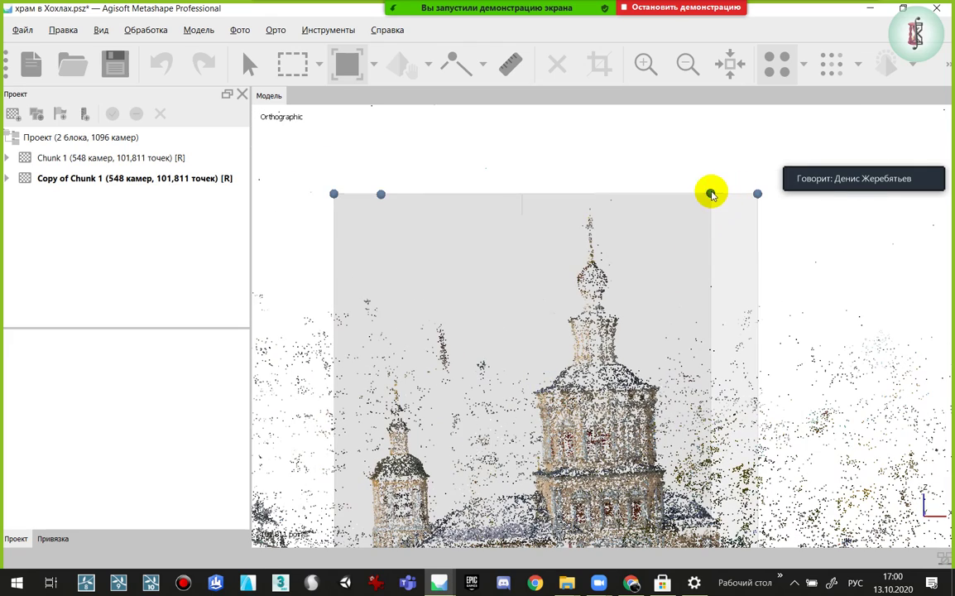
pyautogui.moveTo(711, 195); pyautogui.dragTo(708, 364)
pyautogui.moveTo(708, 364); pyautogui.dragTo(702, 209, button='middle')
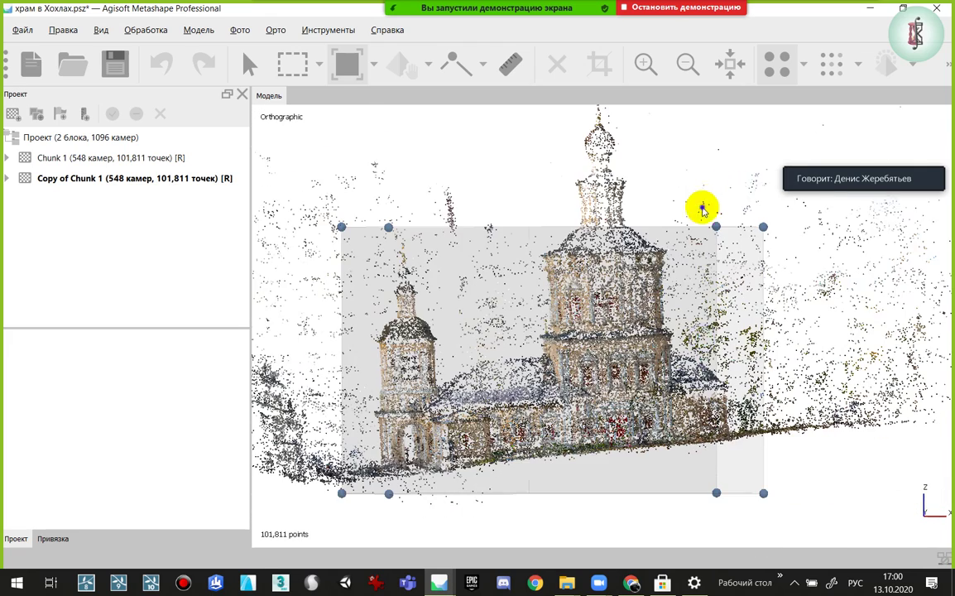
pyautogui.moveTo(702, 208); pyautogui.dragTo(693, 230, button='right')
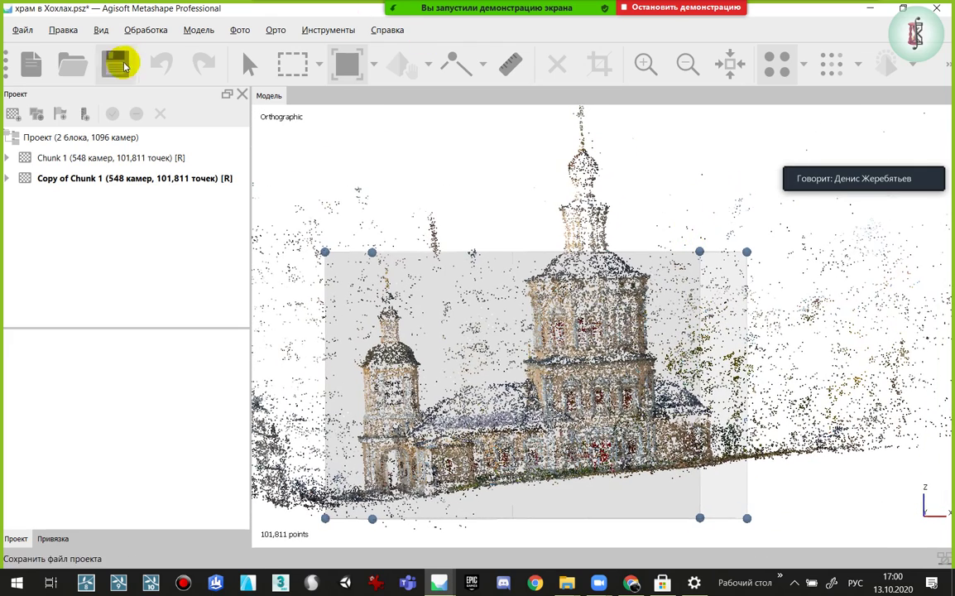
# Drag the region box's top above the dome crosses, then return to navigation mode
pyautogui.click(157, 29)
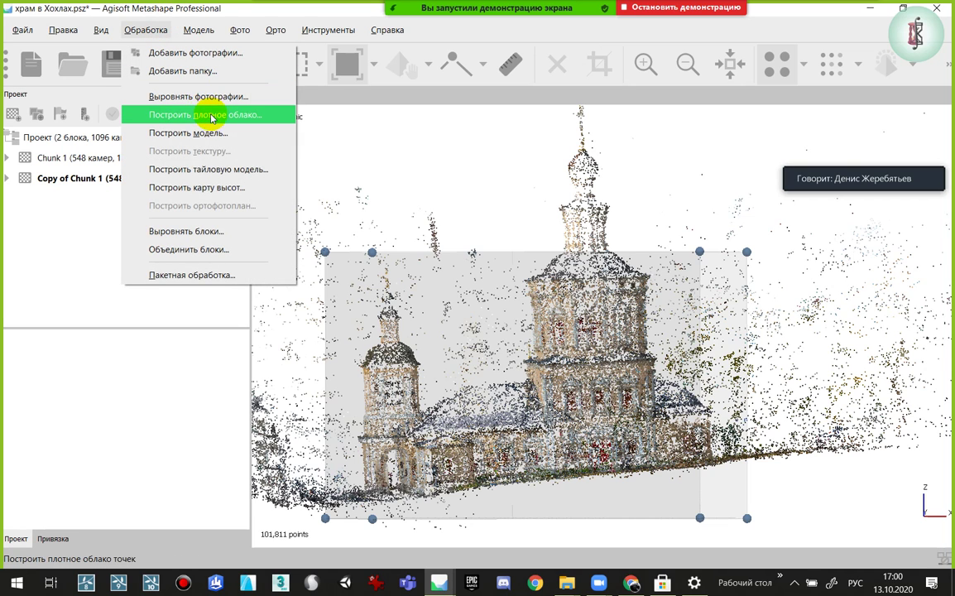
pyautogui.click(674, 139)
pyautogui.moveTo(665, 221); pyautogui.dragTo(603, 269, button='right')
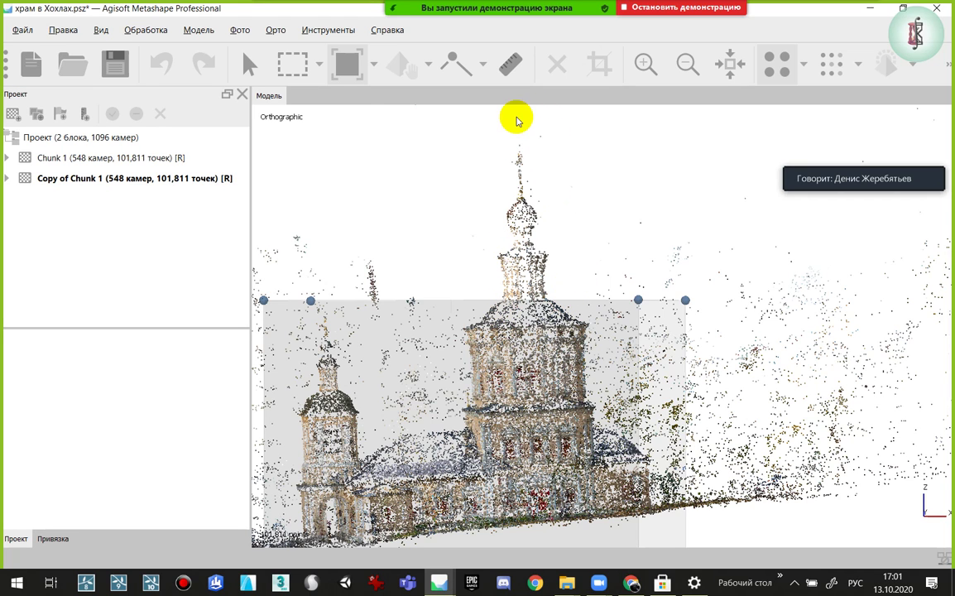
pyautogui.moveTo(682, 303); pyautogui.dragTo(683, 321, button='right')
pyautogui.moveTo(629, 342); pyautogui.dragTo(638, 151)
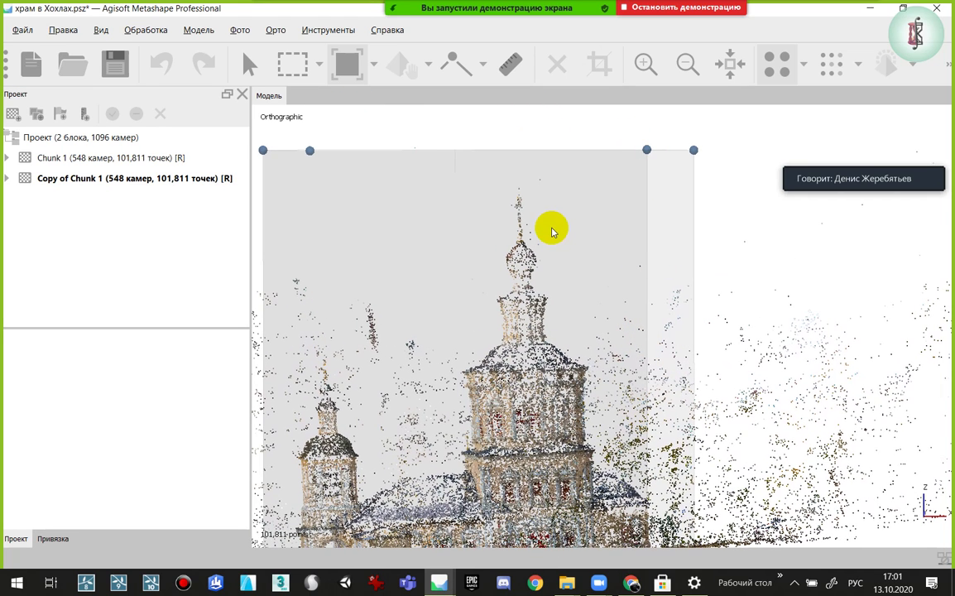
pyautogui.moveTo(556, 247); pyautogui.dragTo(592, 257, button='right')
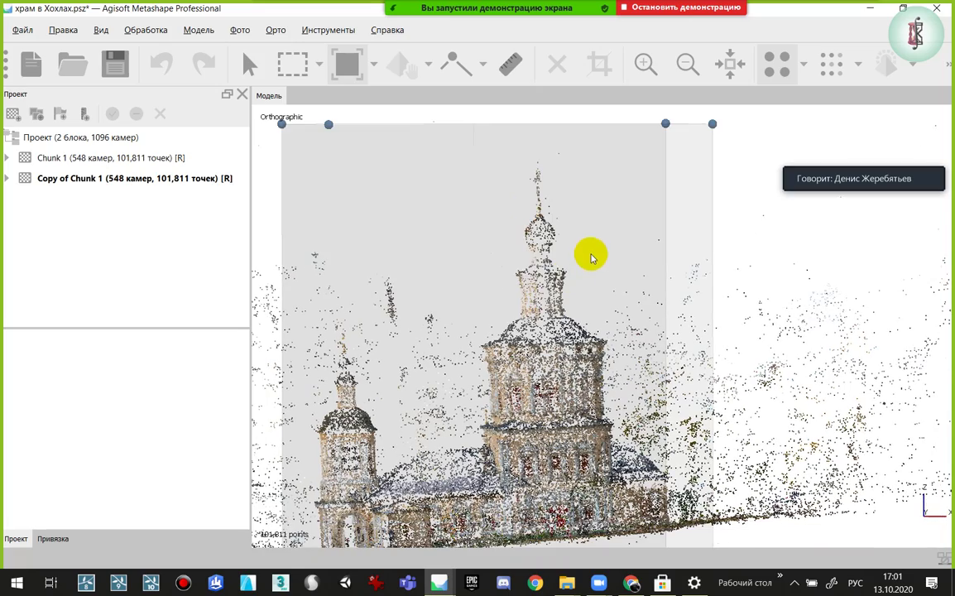
pyautogui.moveTo(590, 254)
pyautogui.mouseDown()
pyautogui.moveTo(565, 277)
pyautogui.moveTo(557, 310)
pyautogui.moveTo(616, 335)
pyautogui.mouseUp()
pyautogui.press('v')
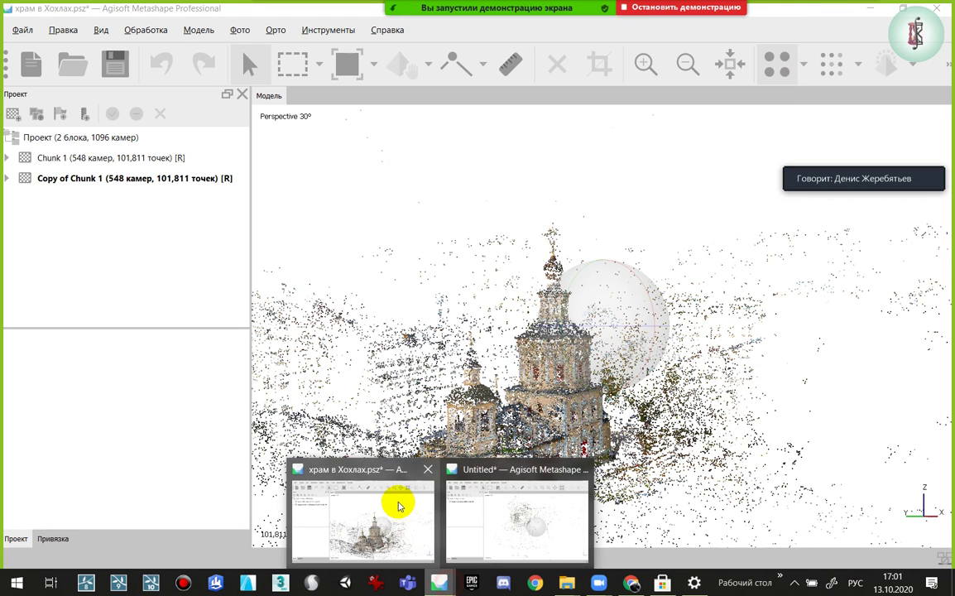
pyautogui.moveTo(439, 583)
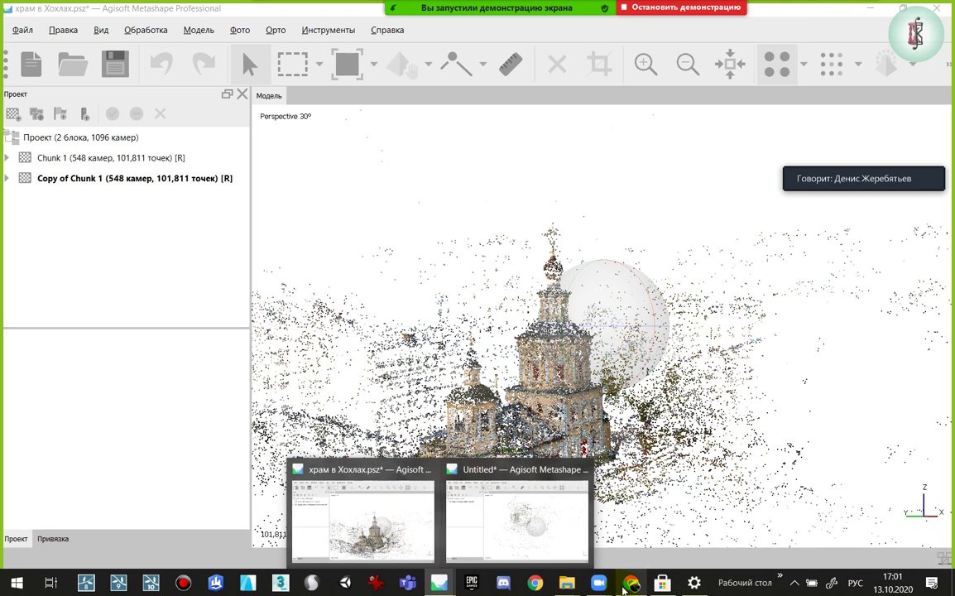
# From the desktop, browse the МГУ folder to the задание спецкурс 3D folder, then close it
pyautogui.press('super+d')
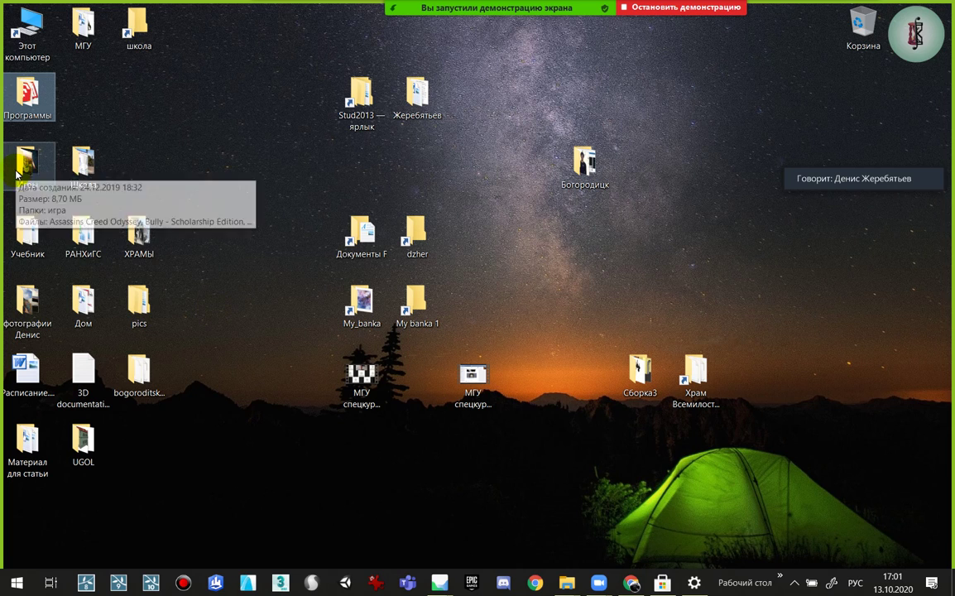
pyautogui.doubleClick(83, 29)
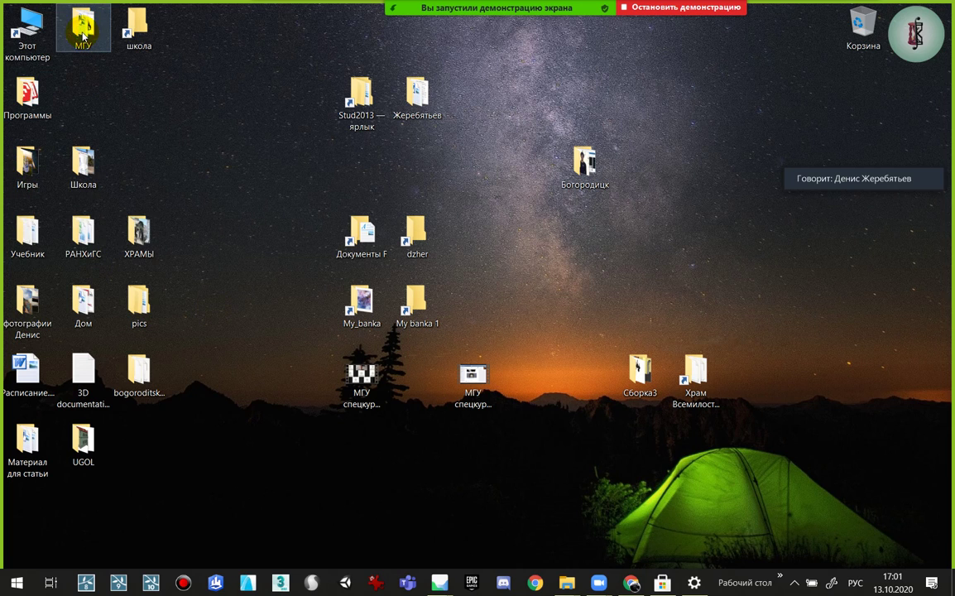
pyautogui.scroll(-3, 367, 284)
pyautogui.write('б')
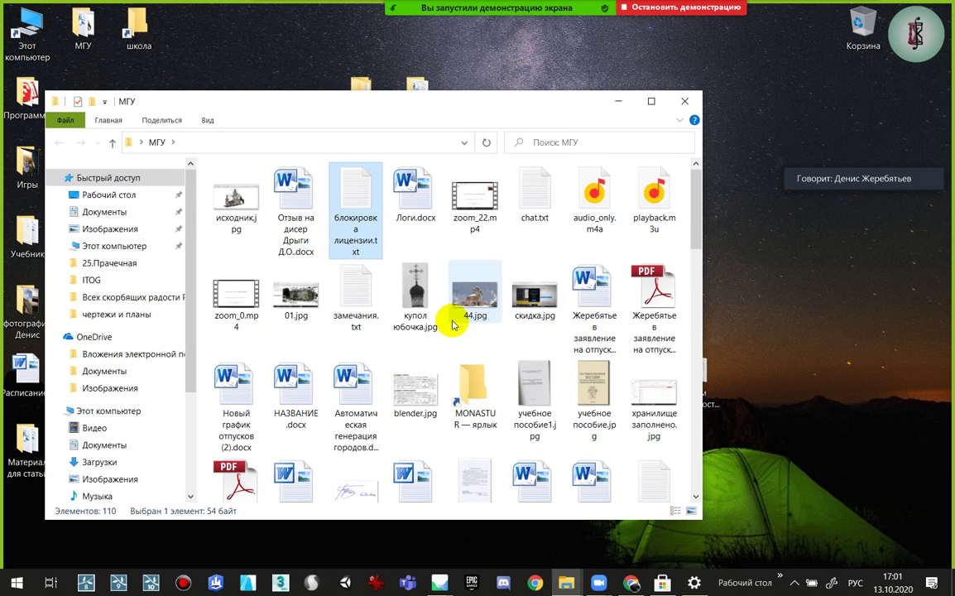
pyautogui.write('лабе')
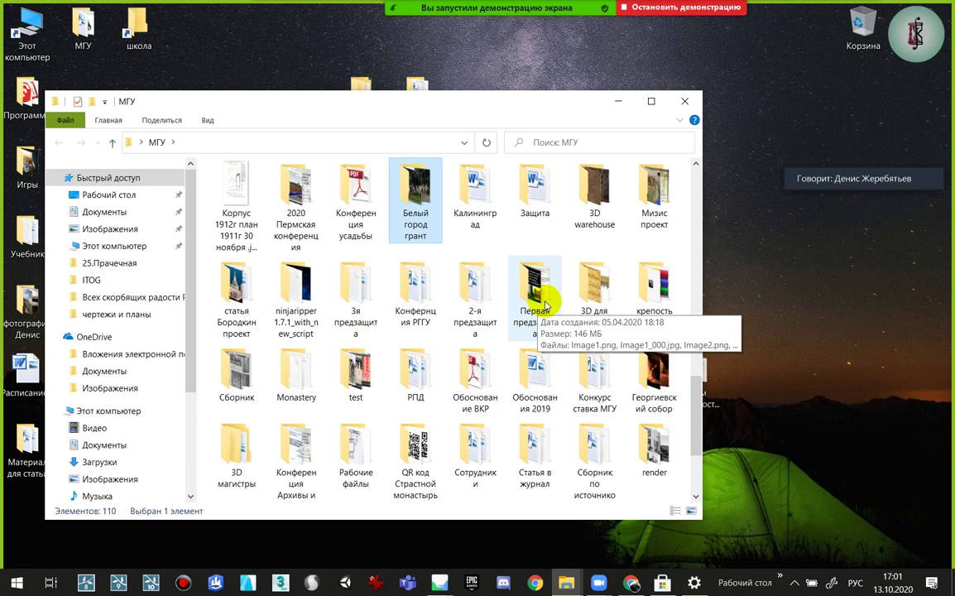
pyautogui.click(601, 277)
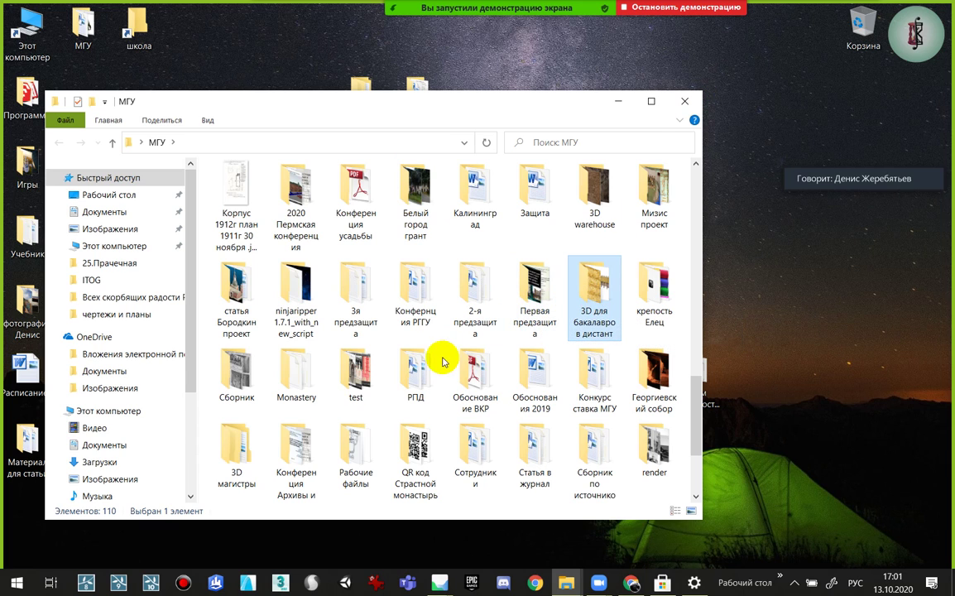
pyautogui.scroll(-2, 447, 364)
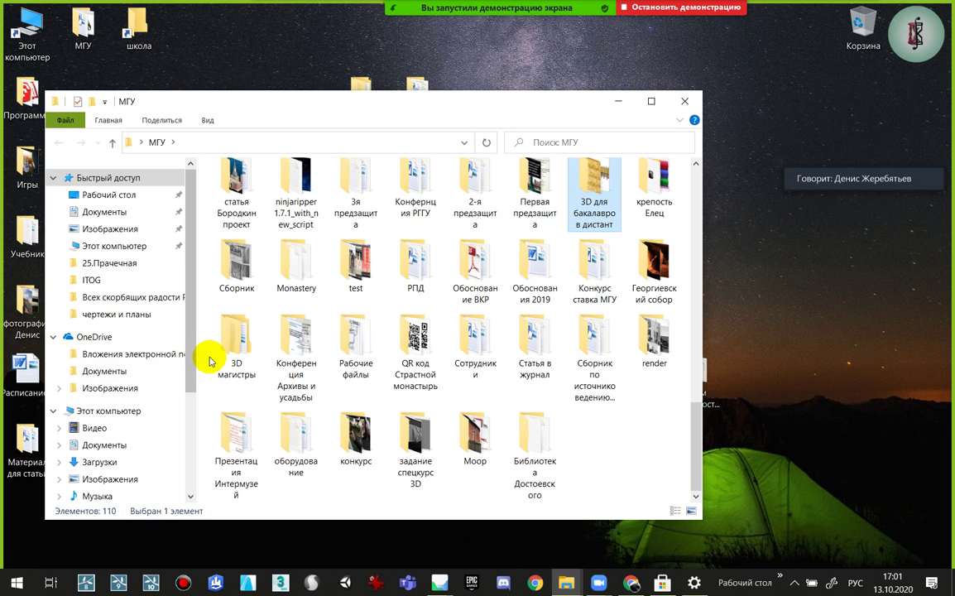
pyautogui.click(413, 454)
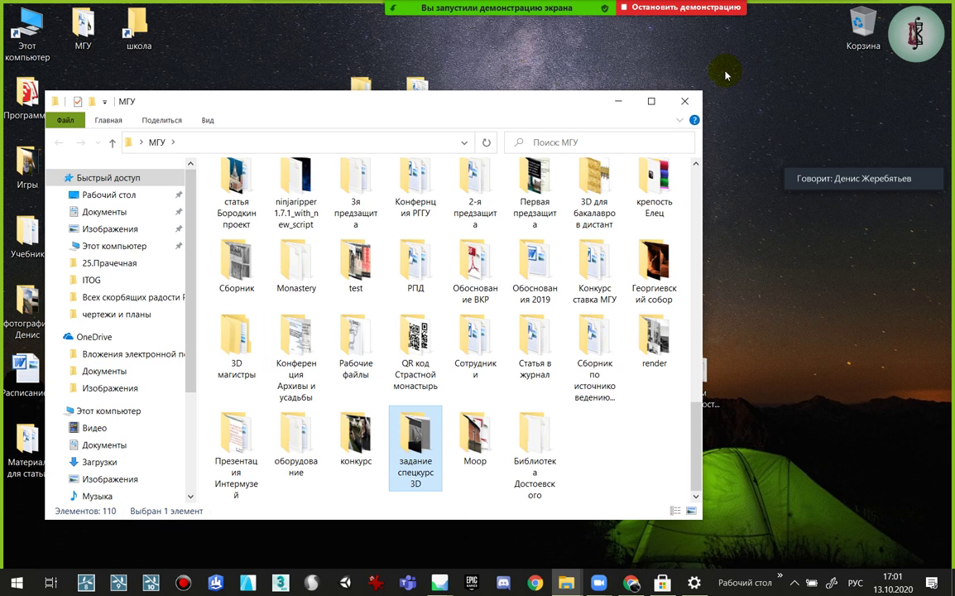
pyautogui.click(688, 101)
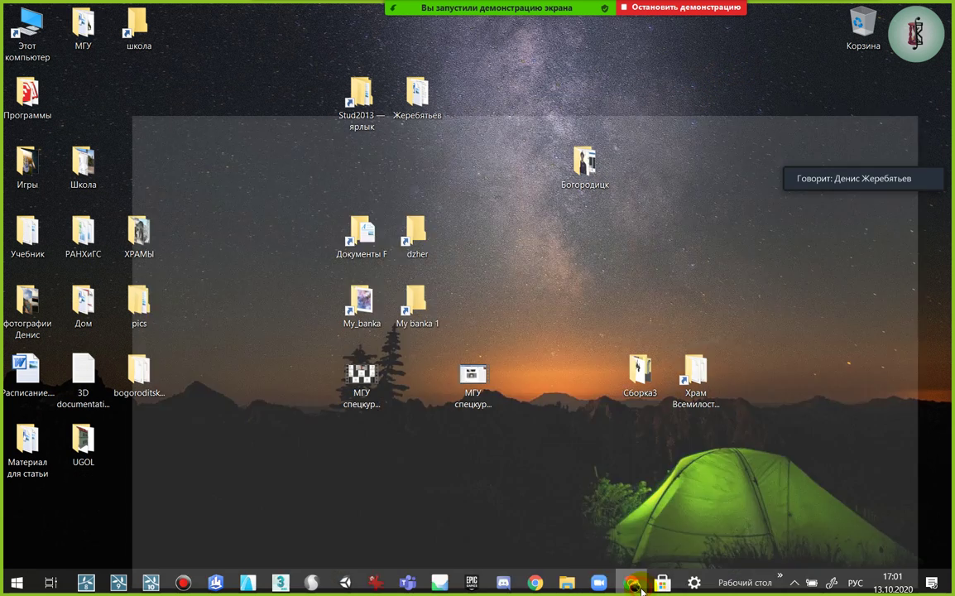
# In Yandex Disk, go up to Спецкурс по фотограмметрии and open Фотограмметрия Agisoft
pyautogui.click(633, 584)
pyautogui.scroll(5, 414, 207)
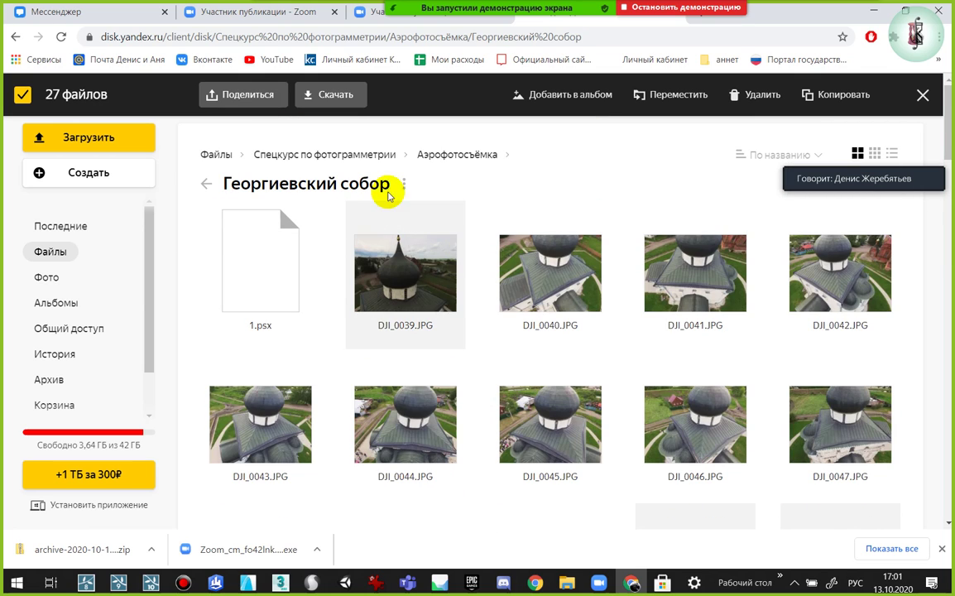
pyautogui.click(339, 154)
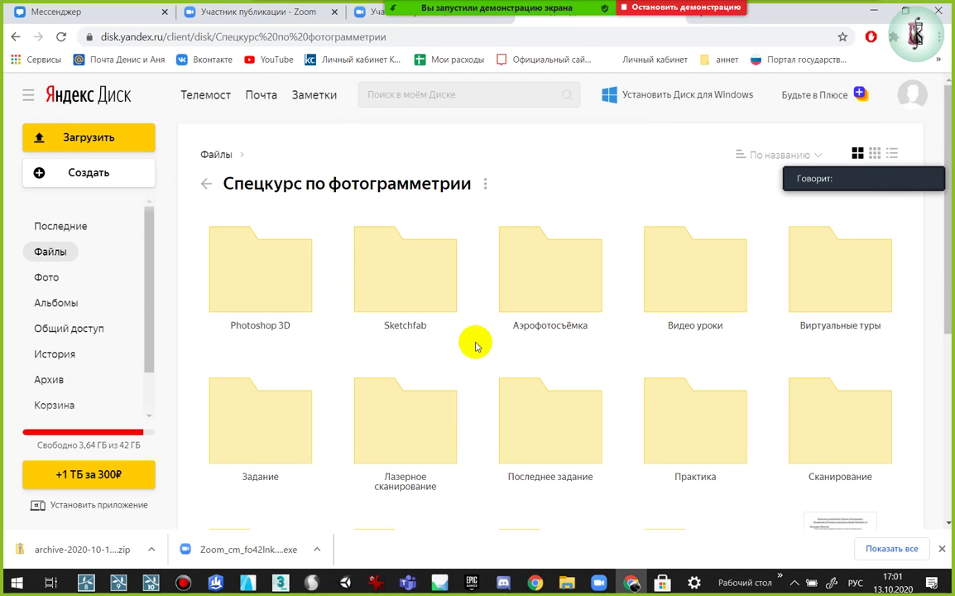
pyautogui.click(942, 549)
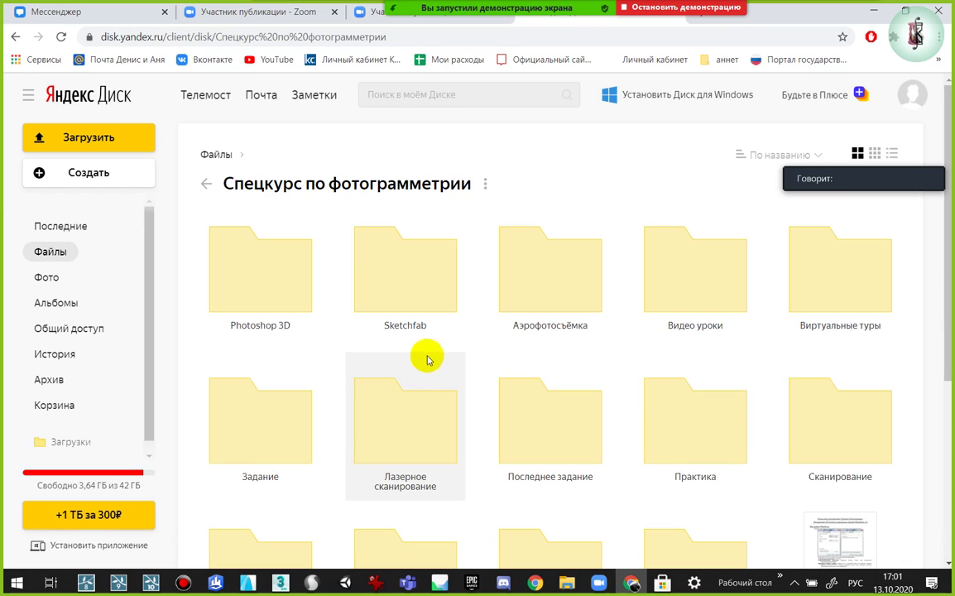
pyautogui.scroll(-3, 454, 388)
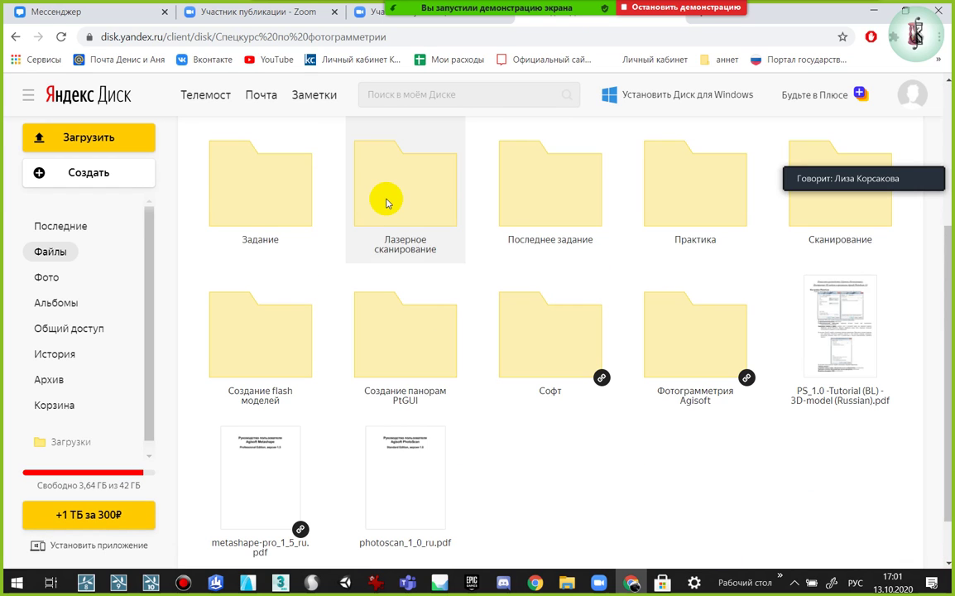
pyautogui.doubleClick(686, 334)
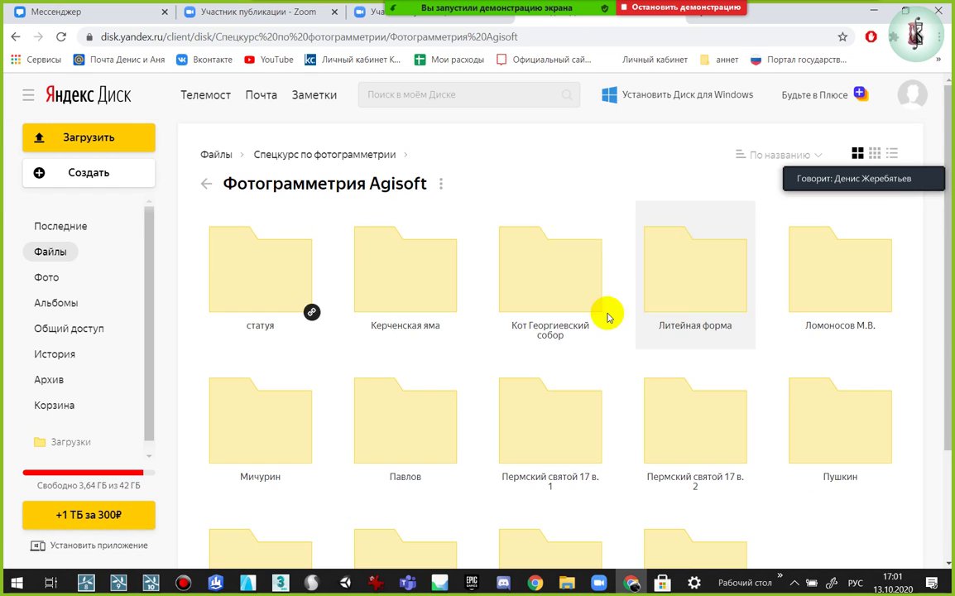
pyautogui.scroll(-2, 452, 384)
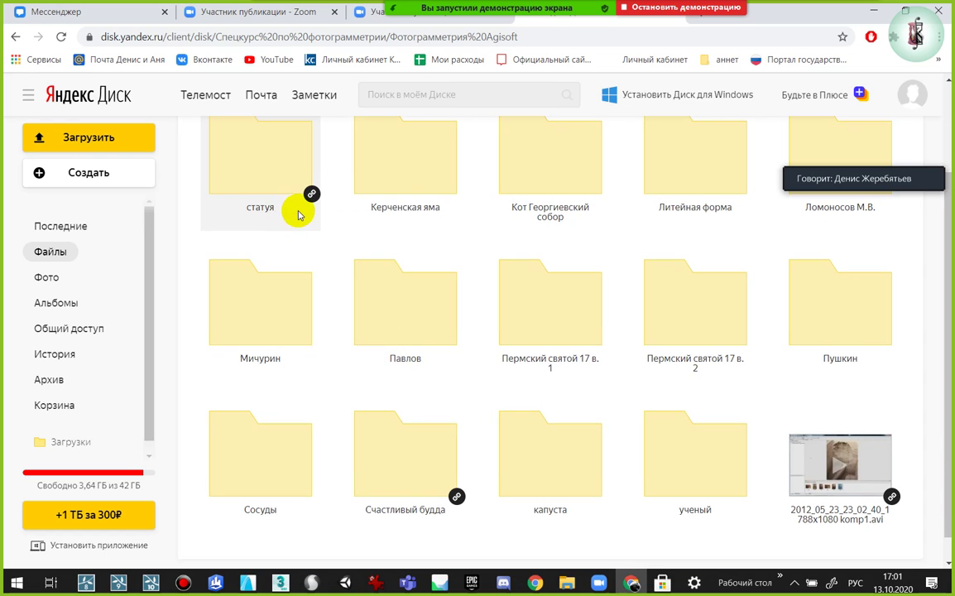
# Download the Счастливый будда folder as Счастливый будда.zip
pyautogui.click(395, 430)
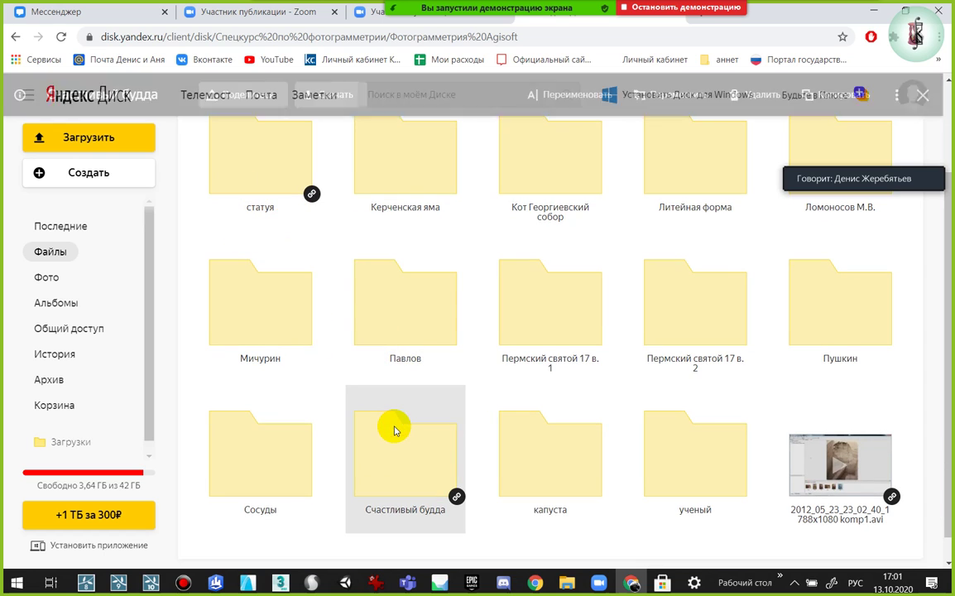
pyautogui.rightClick(395, 431)
pyautogui.click(447, 311)
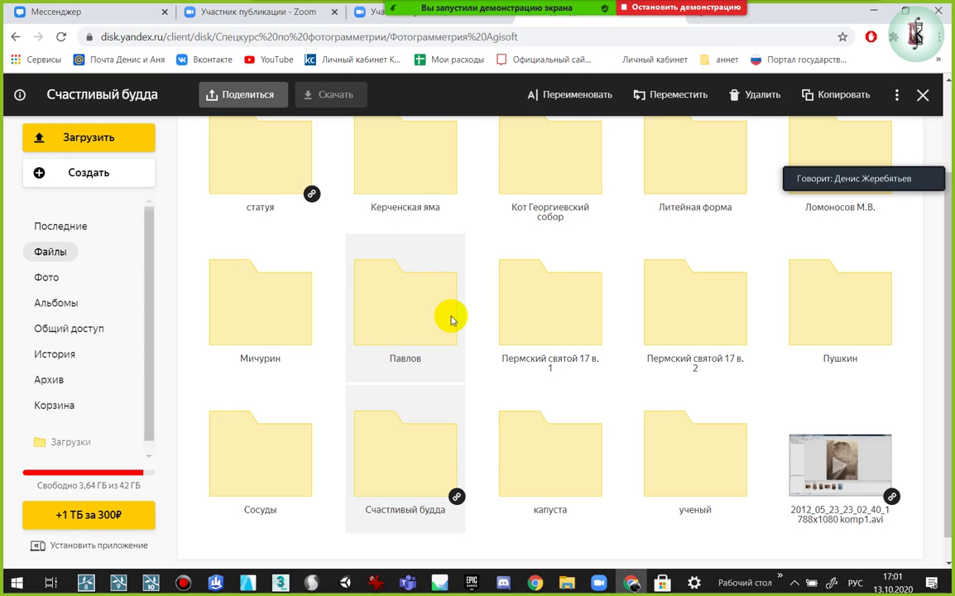
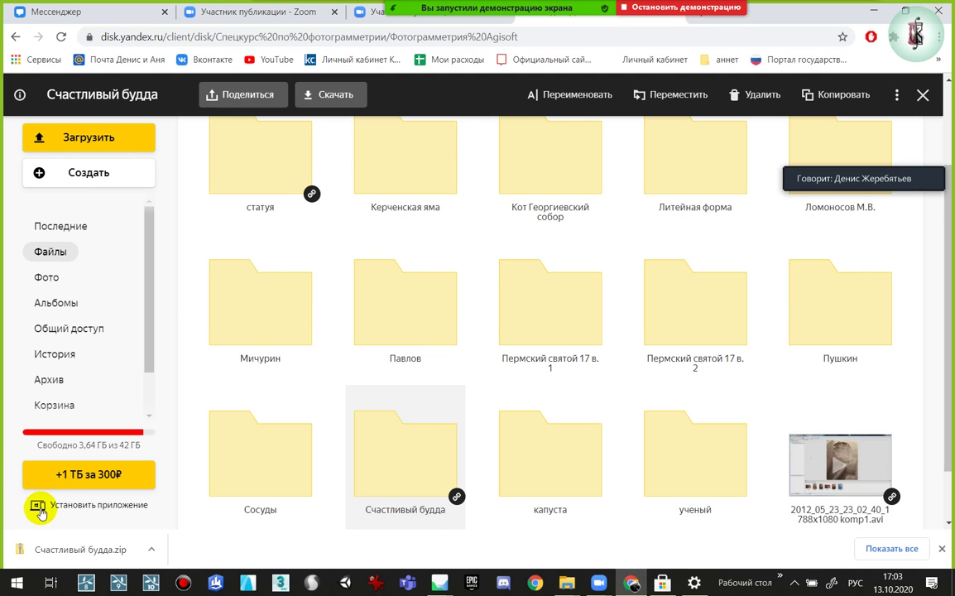
# Show the downloaded Счастливый будда.zip archive in its Downloads folder
pyautogui.rightClick(137, 562)
pyautogui.click(188, 505)
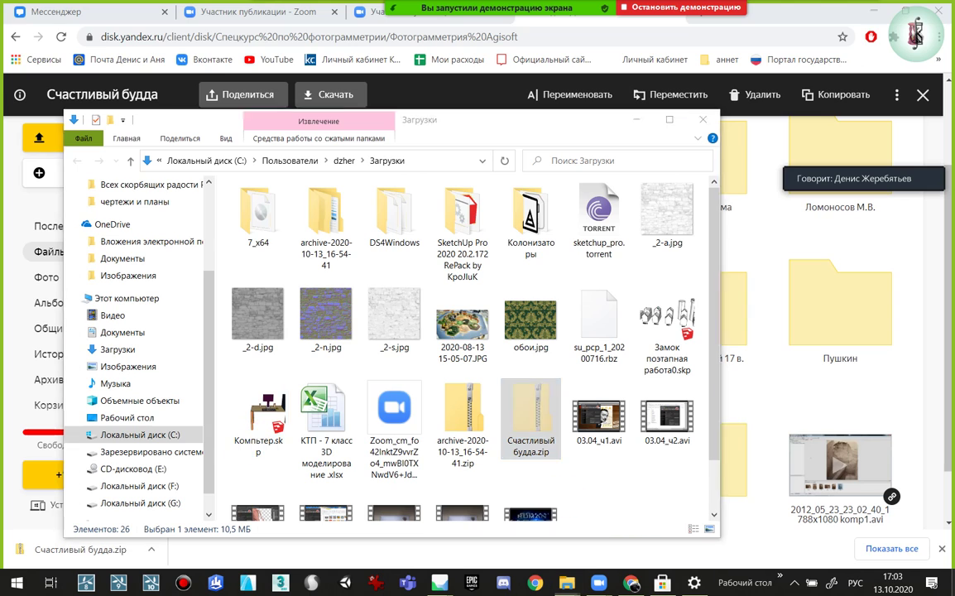
# Move Счастливый будда.zip to the desktop, extract it to a Счастливый будда folder, then delete the zip
pyautogui.press('super+d')
pyautogui.click(301, 371)
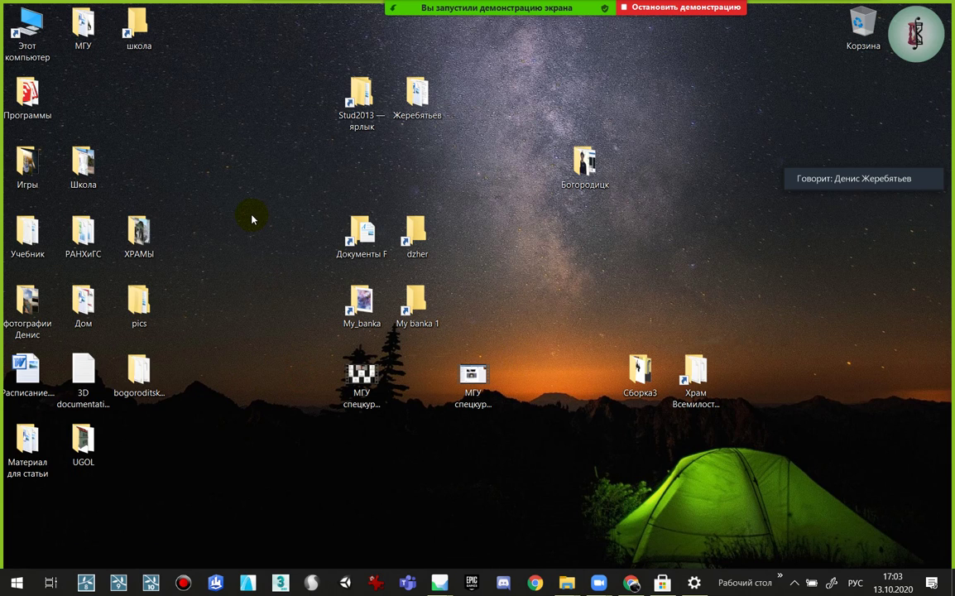
pyautogui.moveTo(30, 509); pyautogui.dragTo(219, 463)
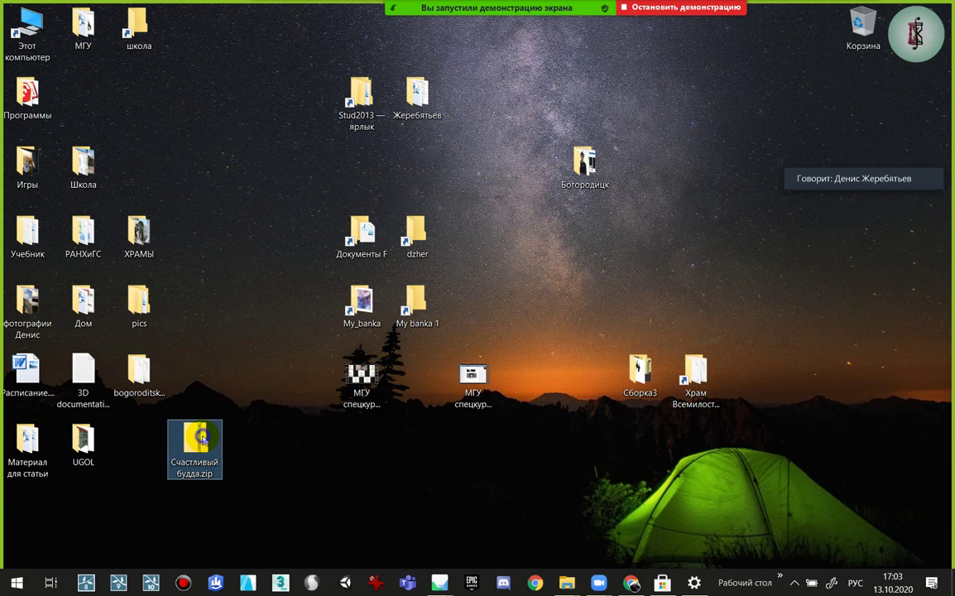
pyautogui.rightClick(203, 434)
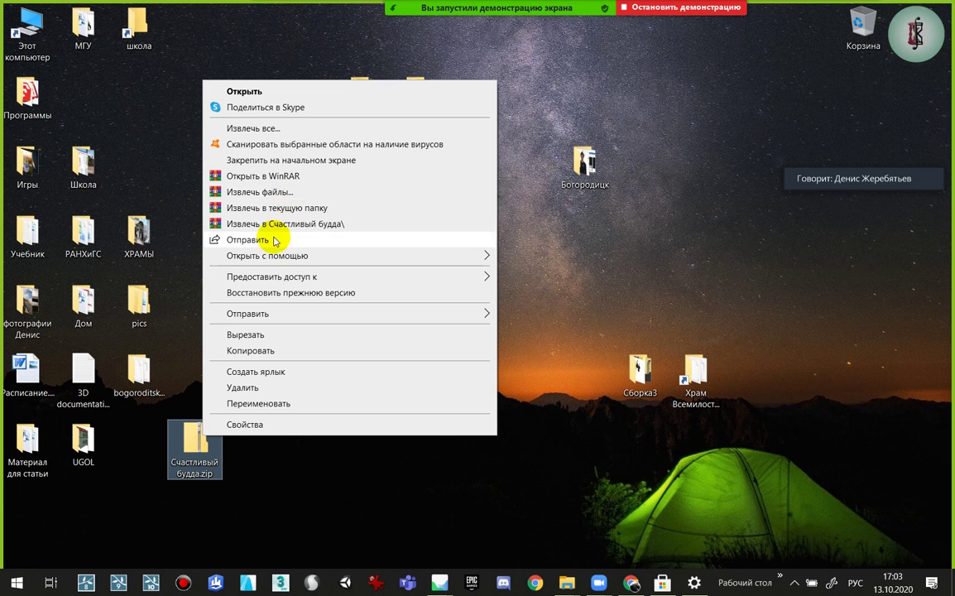
pyautogui.click(275, 197)
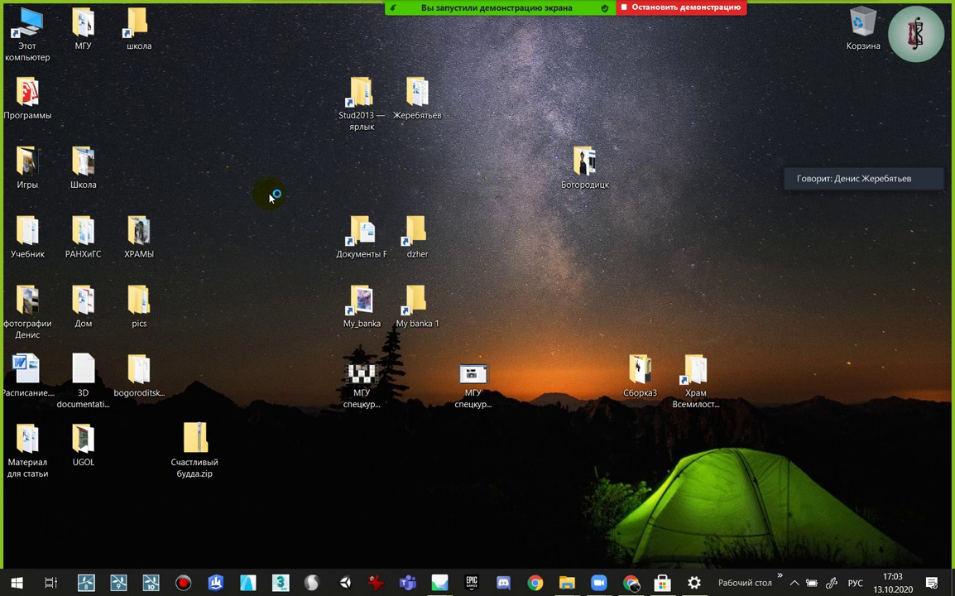
pyautogui.moveTo(268, 442); pyautogui.dragTo(209, 492)
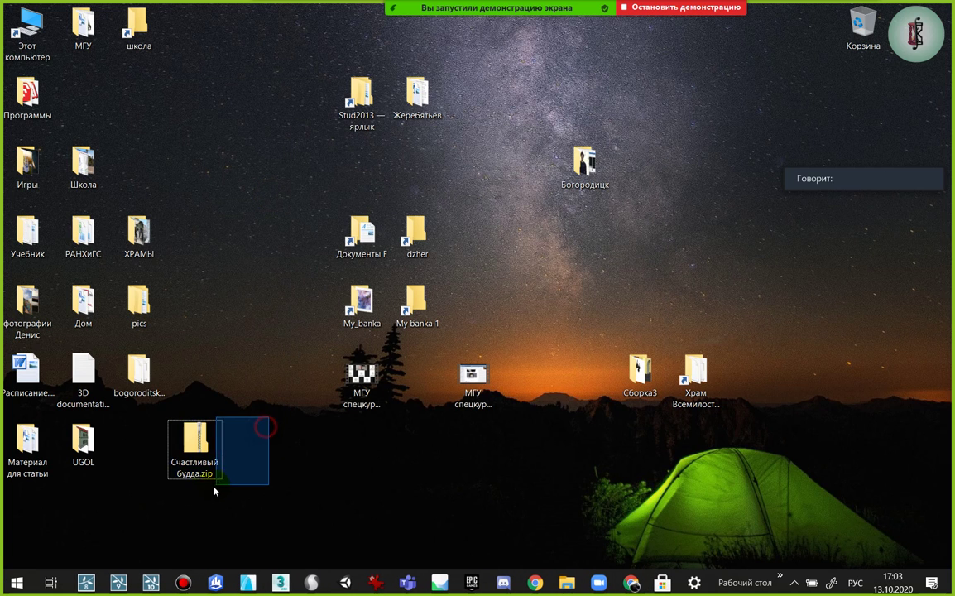
pyautogui.press('Delete')
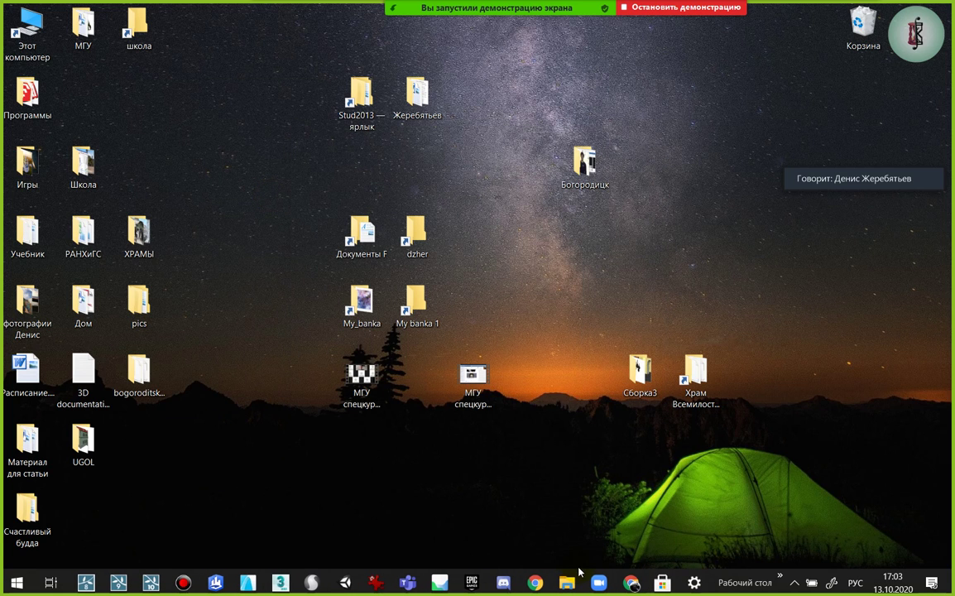
pyautogui.moveTo(440, 583)
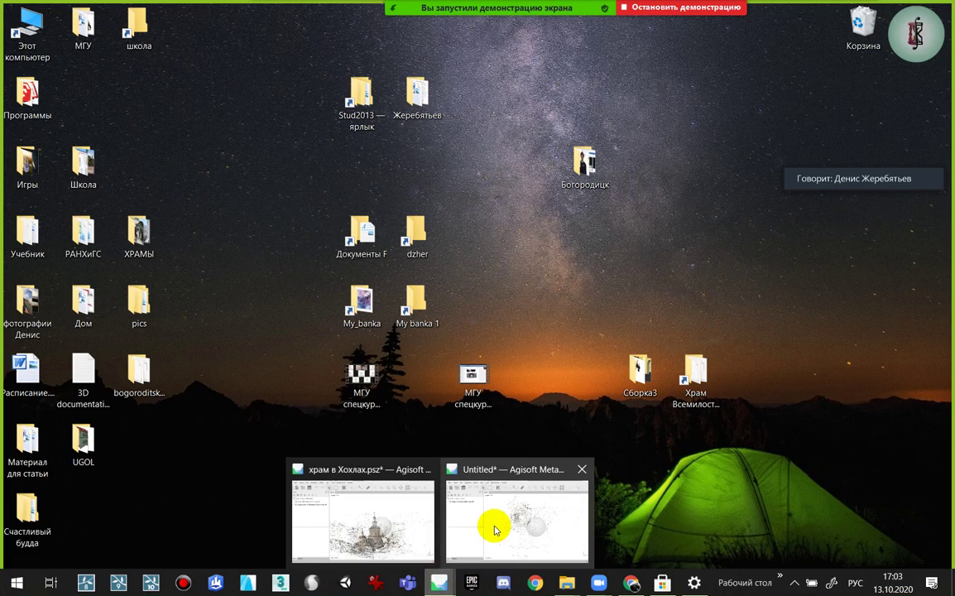
# Discard the untitled Metashape project without saving and start a fresh empty one
pyautogui.click(495, 528)
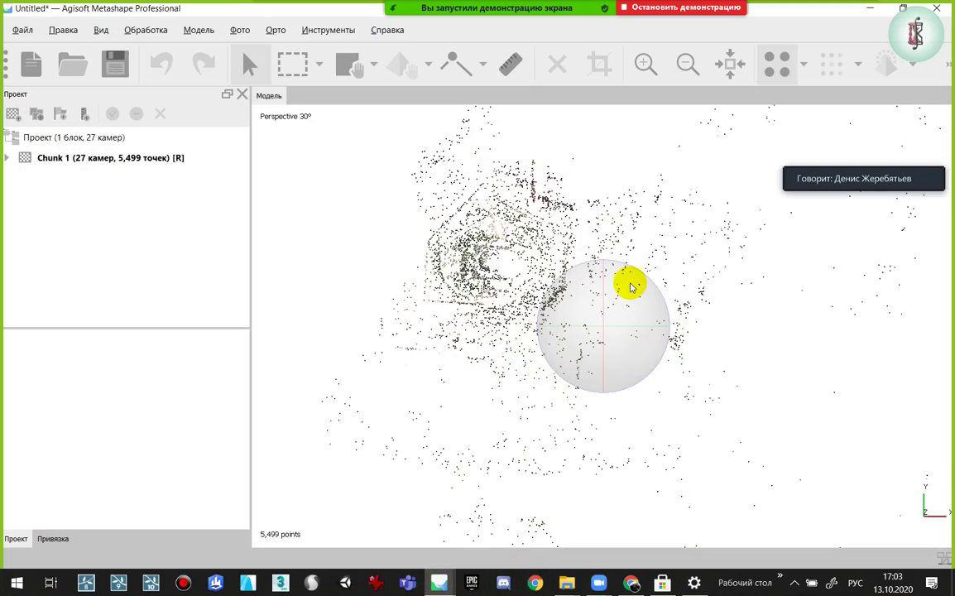
pyautogui.moveTo(627, 283)
pyautogui.mouseDown()
pyautogui.moveTo(605, 346)
pyautogui.moveTo(614, 237)
pyautogui.moveTo(522, 326)
pyautogui.moveTo(786, 396)
pyautogui.moveTo(809, 124)
pyautogui.moveTo(631, 316)
pyautogui.moveTo(601, 322)
pyautogui.moveTo(631, 304)
pyautogui.moveTo(698, 307)
pyautogui.moveTo(678, 273)
pyautogui.moveTo(674, 290)
pyautogui.mouseUp()
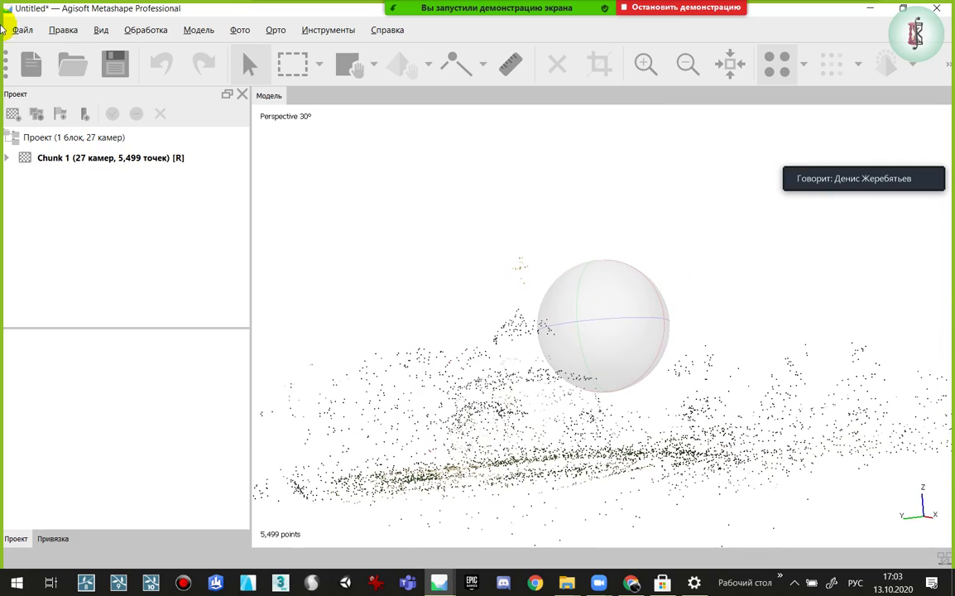
pyautogui.click(29, 32)
pyautogui.click(29, 52)
pyautogui.click(484, 330)
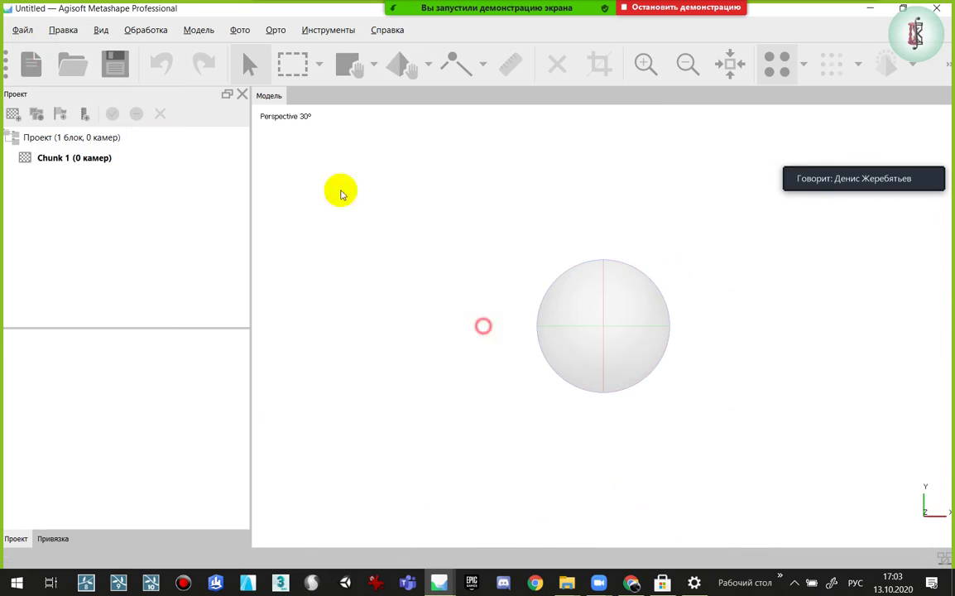
pyautogui.click(134, 30)
# Add every photo from the desktop Счастливый будда subfolder to Chunk 1
pyautogui.click(178, 52)
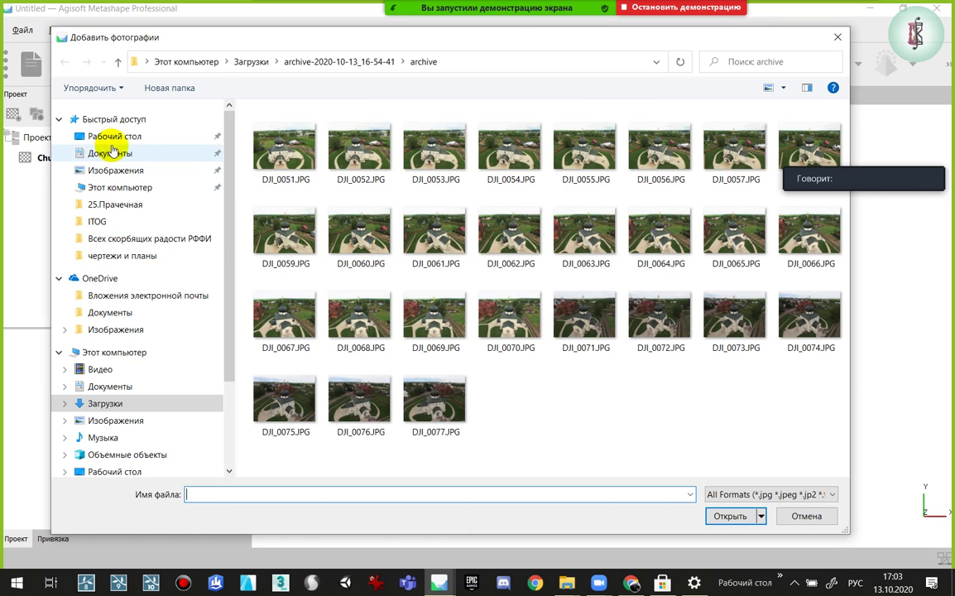
pyautogui.click(110, 153)
pyautogui.click(114, 137)
pyautogui.scroll(-2, 634, 414)
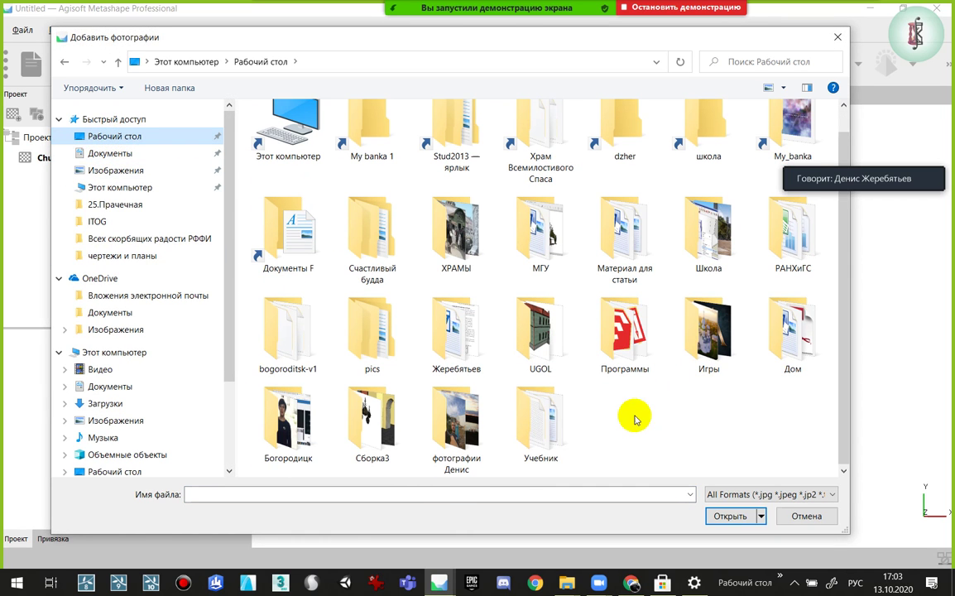
pyautogui.scroll(1, 551, 273)
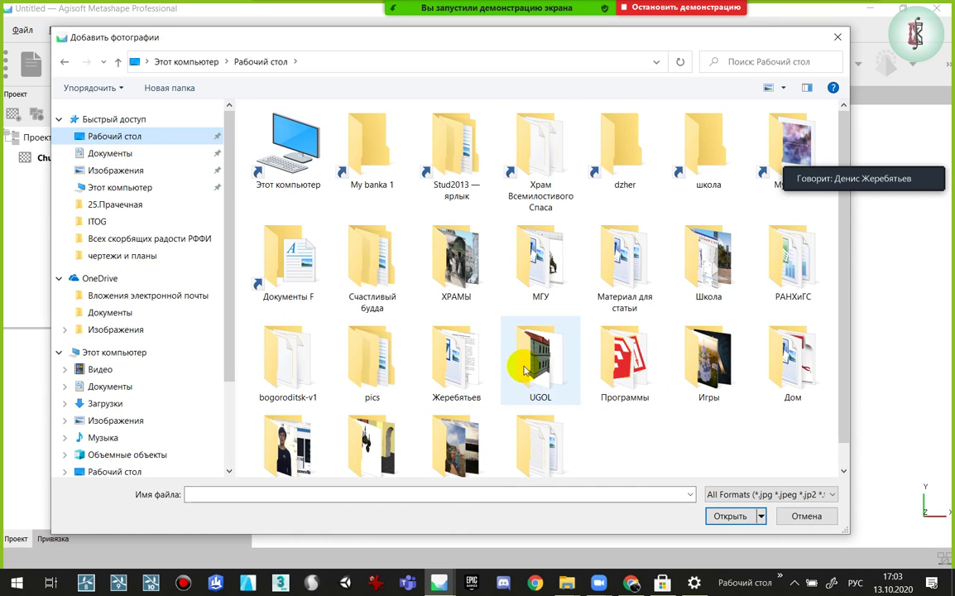
pyautogui.click(372, 282)
pyautogui.doubleClick(372, 282)
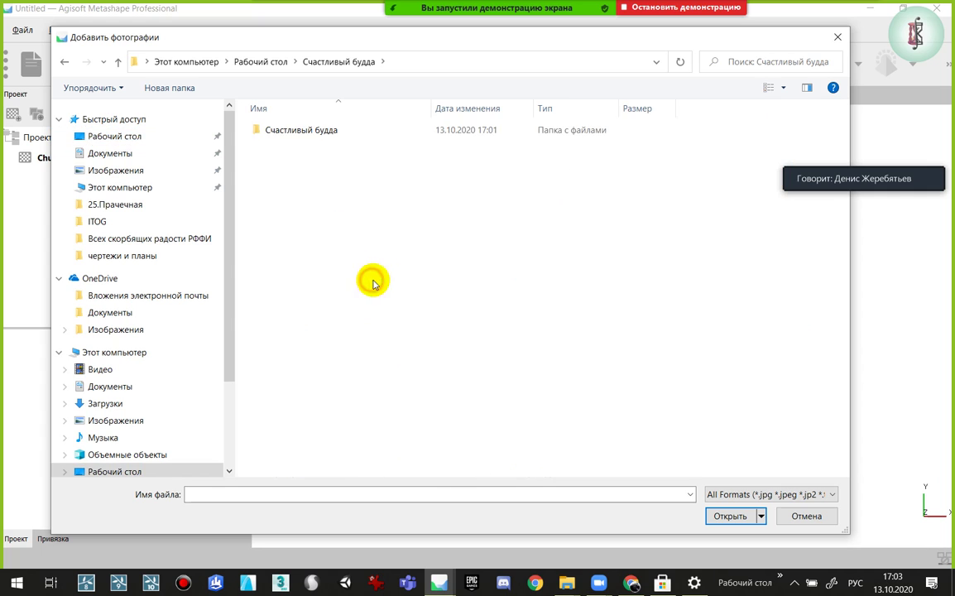
pyautogui.doubleClick(317, 139)
pyautogui.hotkey('ctrl', 'a')
pyautogui.press('Return')
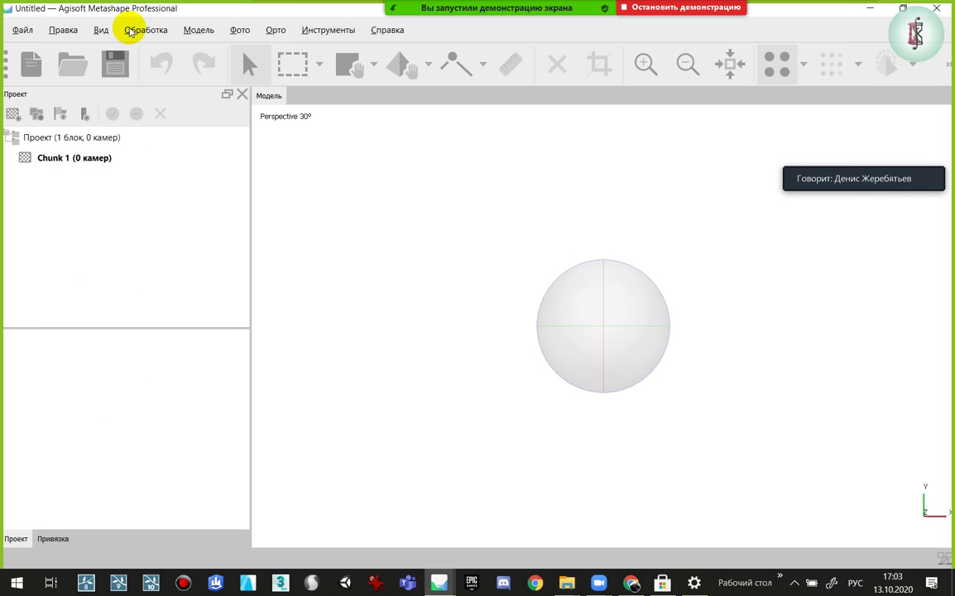
# Dismiss the focal-length warning and align the 40 photos with Высокая (High) accuracy
pyautogui.click(607, 355)
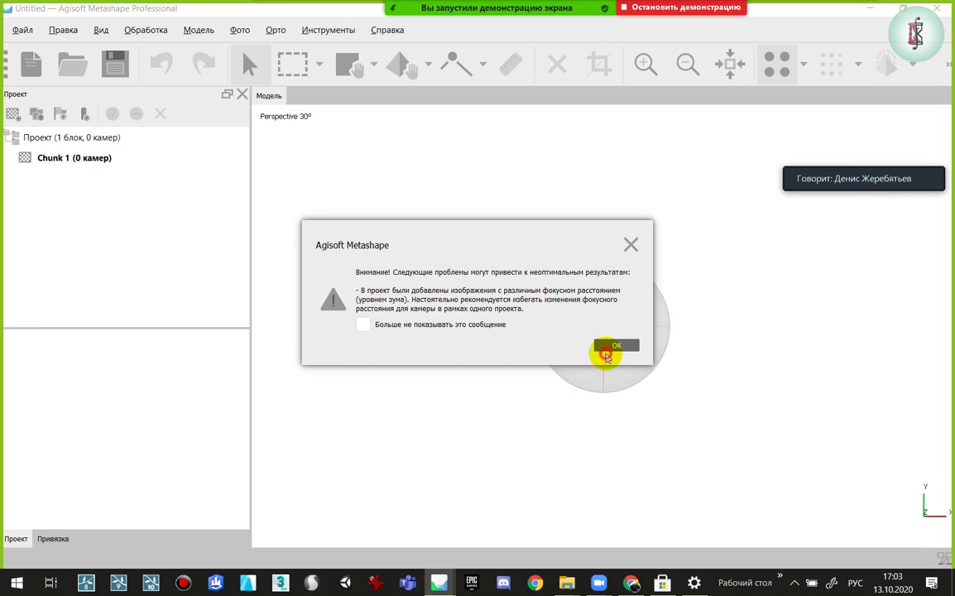
pyautogui.click(154, 30)
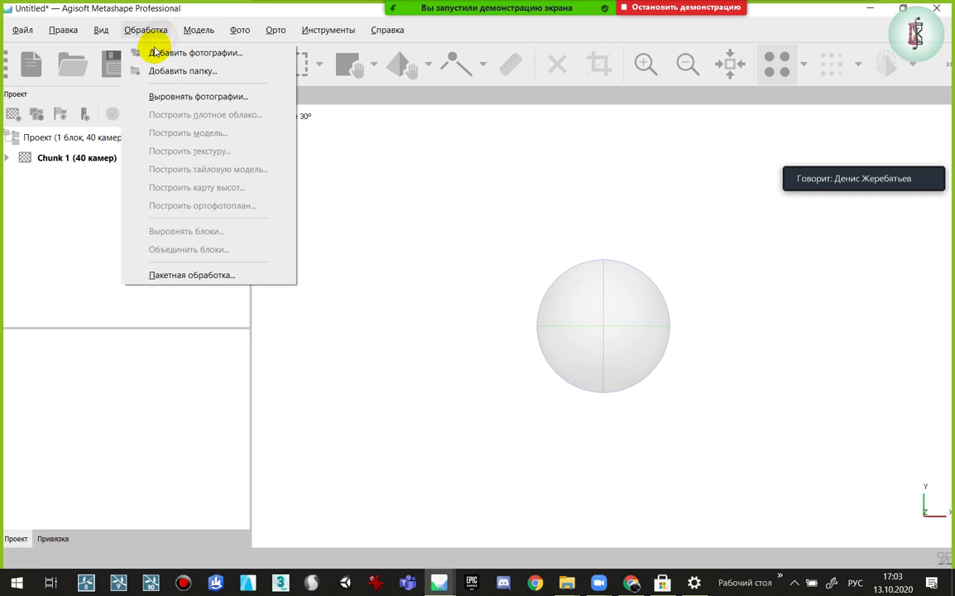
pyautogui.click(156, 96)
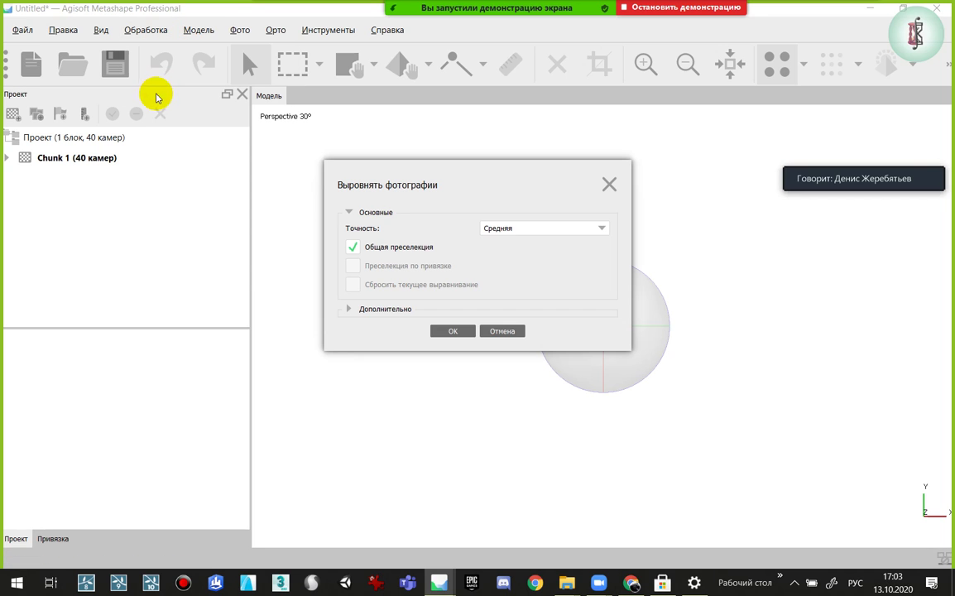
pyautogui.click(534, 238)
pyautogui.click(515, 257)
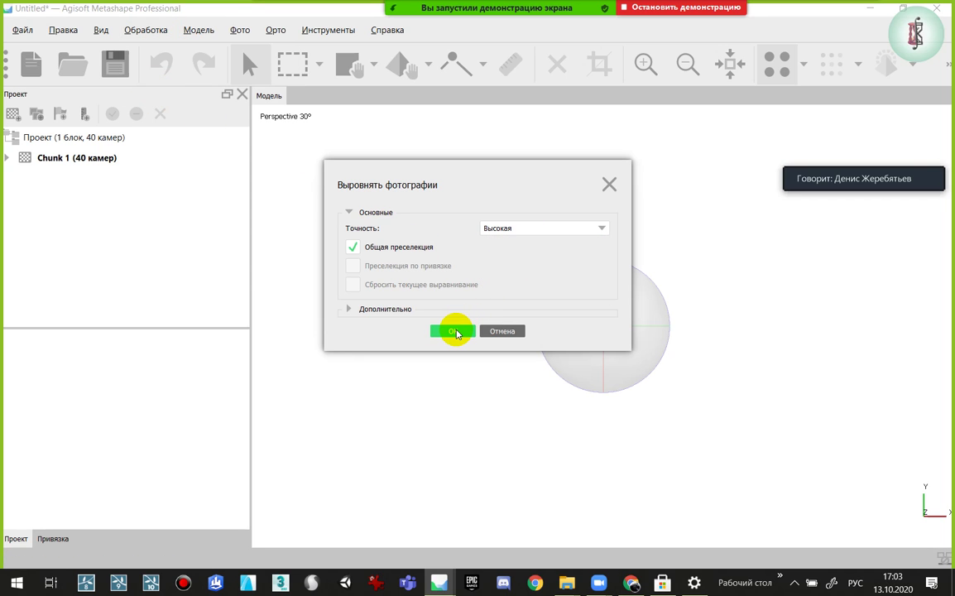
pyautogui.click(456, 332)
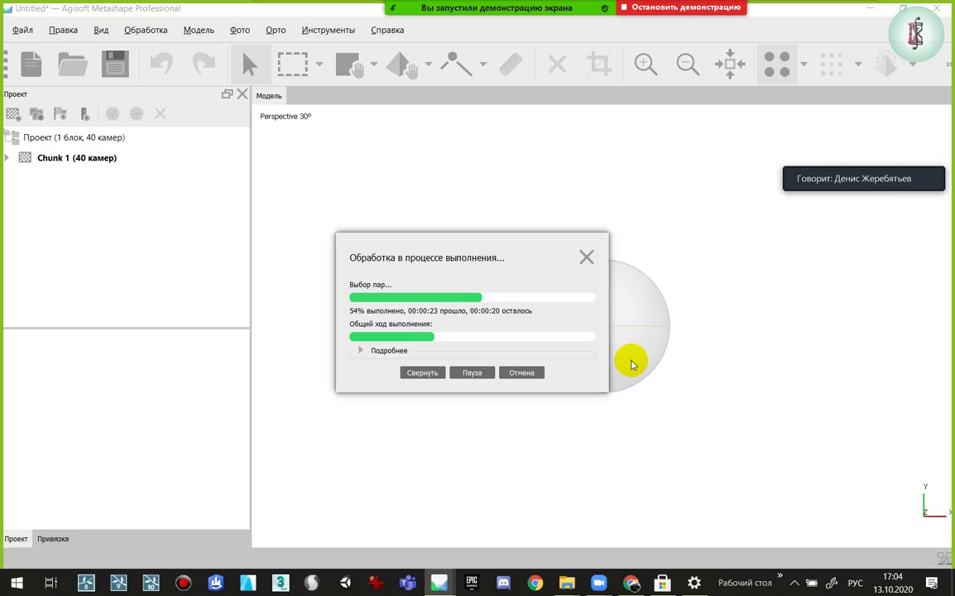
pyautogui.moveTo(439, 583)
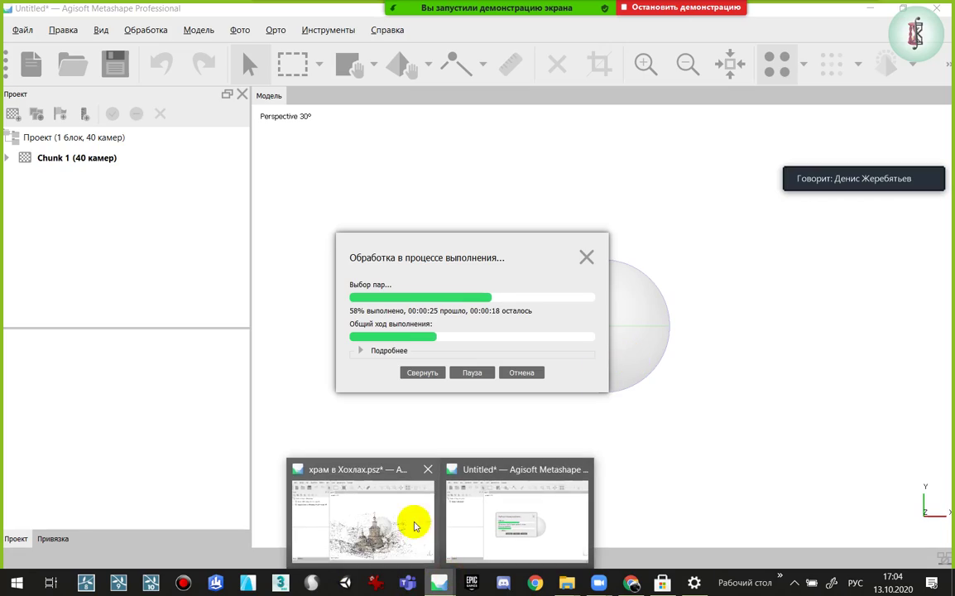
# Switch to the храм в Хохлах project and orbit the church point cloud to a frontal view
pyautogui.click(337, 511)
pyautogui.moveTo(471, 343)
pyautogui.mouseDown()
pyautogui.moveTo(563, 281)
pyautogui.moveTo(551, 228)
pyautogui.moveTo(749, 132)
pyautogui.mouseUp()
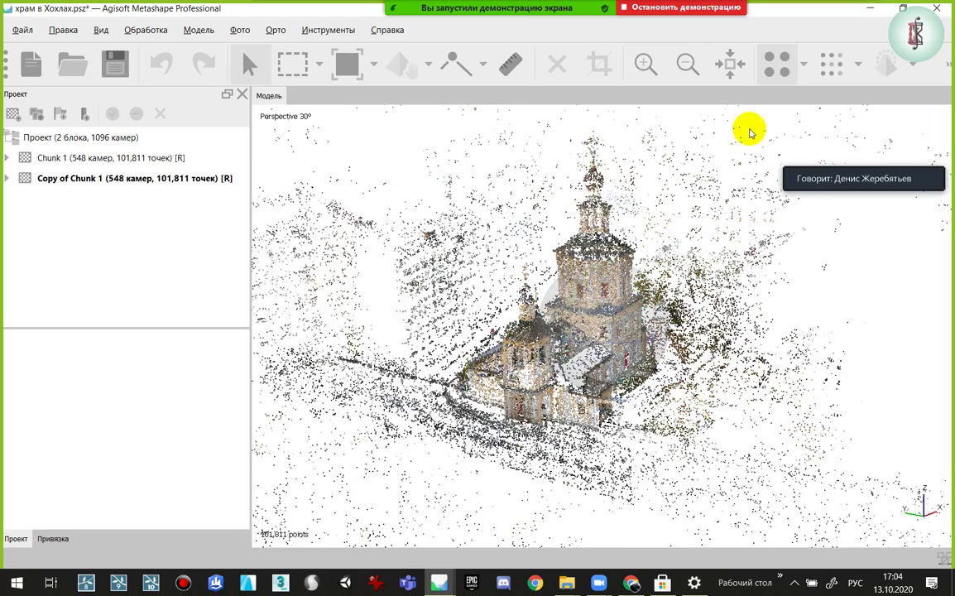
pyautogui.click(372, 65)
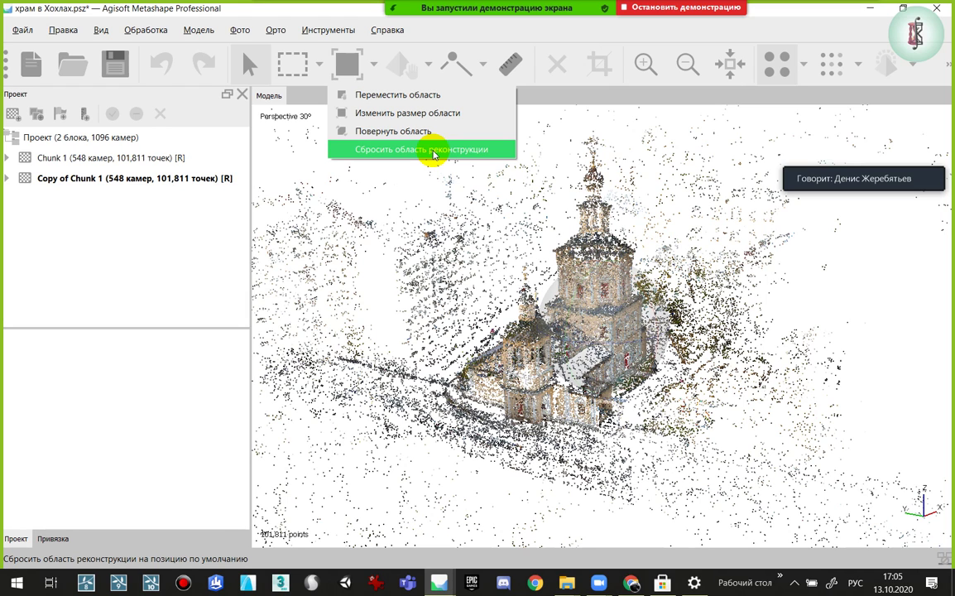
pyautogui.moveTo(682, 234); pyautogui.dragTo(674, 251)
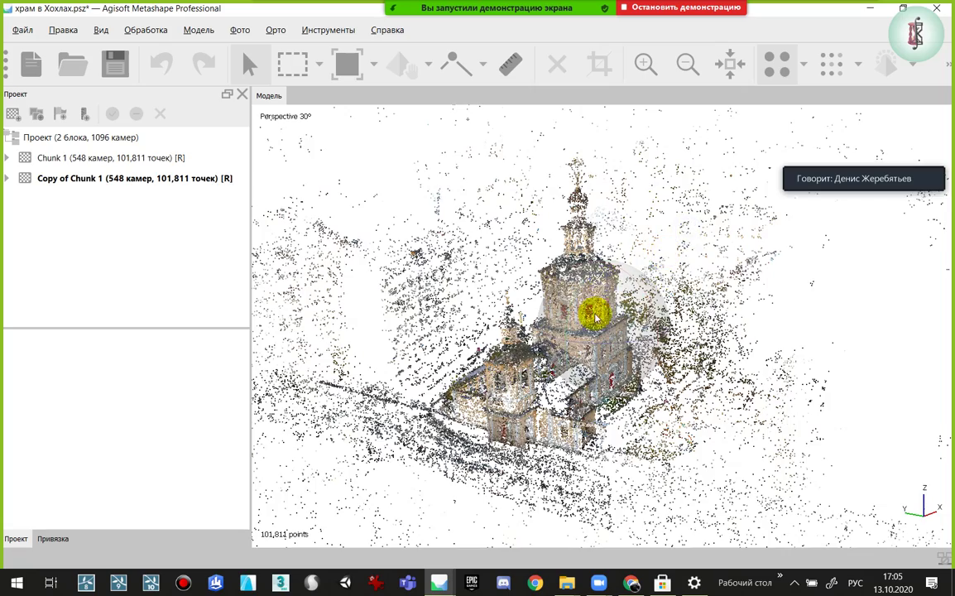
pyautogui.moveTo(593, 309)
pyautogui.mouseDown()
pyautogui.moveTo(551, 292)
pyautogui.moveTo(575, 288)
pyautogui.mouseUp()
pyautogui.moveTo(645, 320)
pyautogui.mouseDown()
pyautogui.moveTo(608, 309)
pyautogui.moveTo(617, 325)
pyautogui.moveTo(664, 299)
pyautogui.mouseUp()
# Switch to orthographic projection and inspect the church from above, obliquely and from the front
pyautogui.press('5')
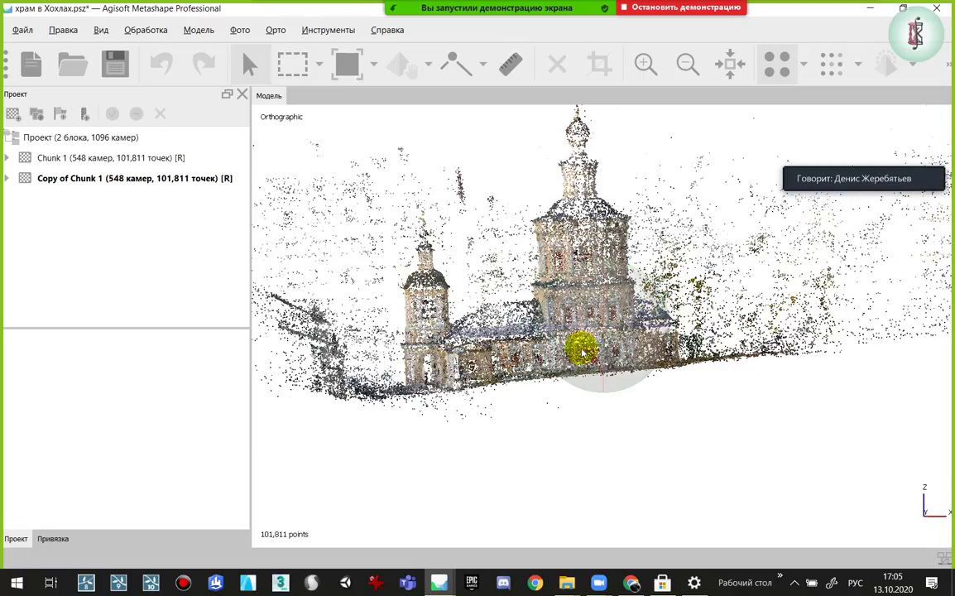
pyautogui.moveTo(582, 347)
pyautogui.mouseDown()
pyautogui.moveTo(678, 385)
pyautogui.moveTo(603, 358)
pyautogui.moveTo(621, 383)
pyautogui.moveTo(608, 389)
pyautogui.moveTo(619, 356)
pyautogui.mouseUp()
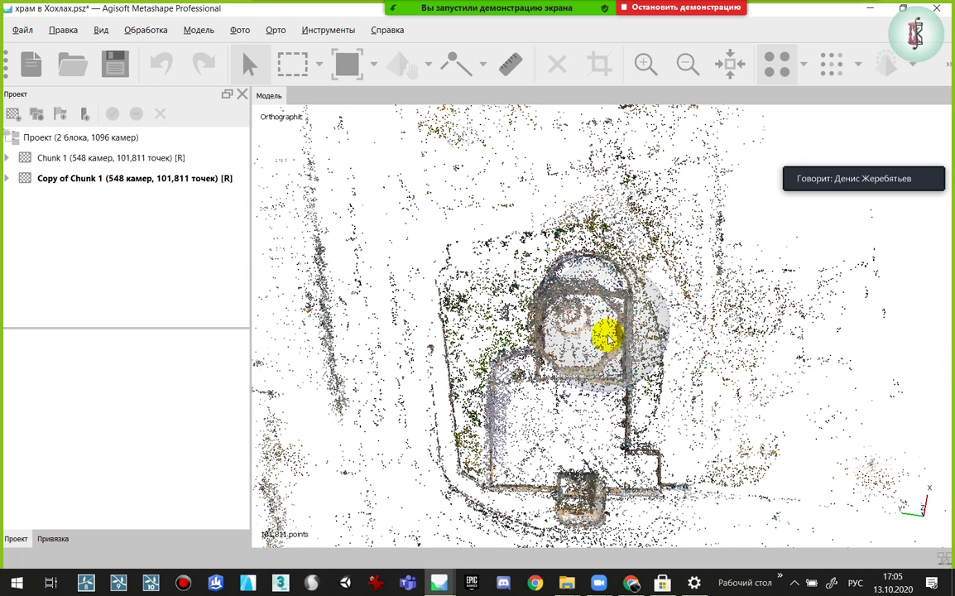
pyautogui.moveTo(613, 330)
pyautogui.mouseDown()
pyautogui.moveTo(541, 319)
pyautogui.moveTo(548, 337)
pyautogui.moveTo(718, 231)
pyautogui.moveTo(755, 288)
pyautogui.moveTo(604, 326)
pyautogui.moveTo(604, 315)
pyautogui.moveTo(608, 337)
pyautogui.moveTo(585, 348)
pyautogui.moveTo(605, 359)
pyautogui.moveTo(599, 367)
pyautogui.moveTo(580, 347)
pyautogui.moveTo(652, 349)
pyautogui.moveTo(603, 333)
pyautogui.mouseUp()
pyautogui.click(376, 71)
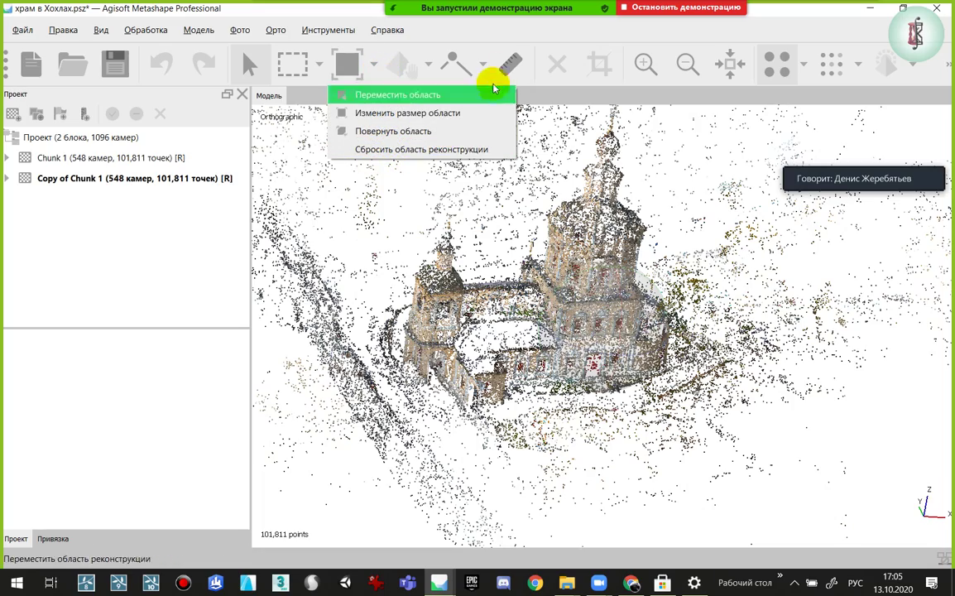
pyautogui.click(548, 38)
pyautogui.moveTo(615, 301)
pyautogui.mouseDown()
pyautogui.moveTo(578, 269)
pyautogui.moveTo(559, 273)
pyautogui.moveTo(604, 323)
pyautogui.moveTo(585, 327)
pyautogui.moveTo(566, 270)
pyautogui.mouseUp()
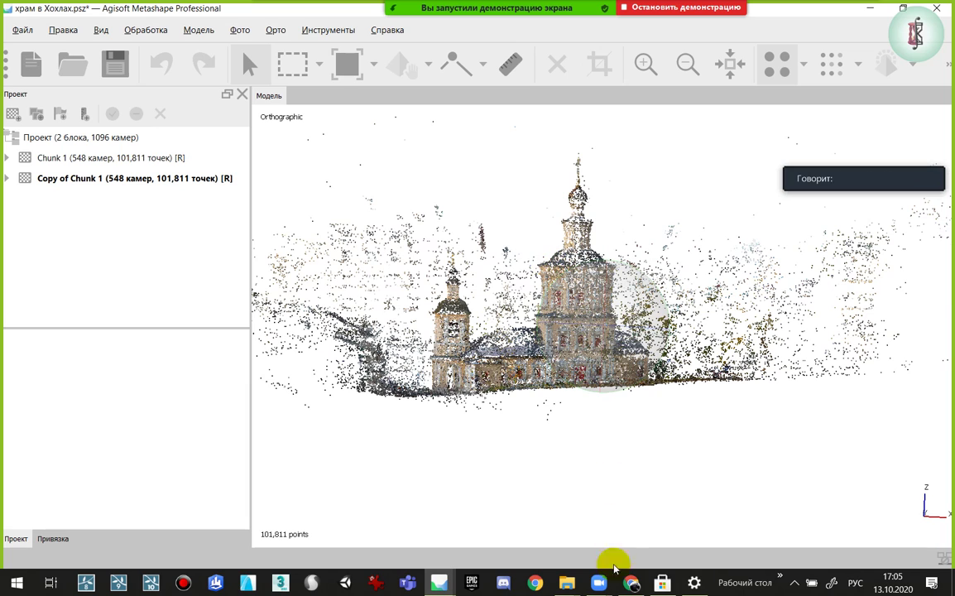
# Return to the untitled Buddha project and view its aligned statue cloud in orthographic projection
pyautogui.click(443, 577)
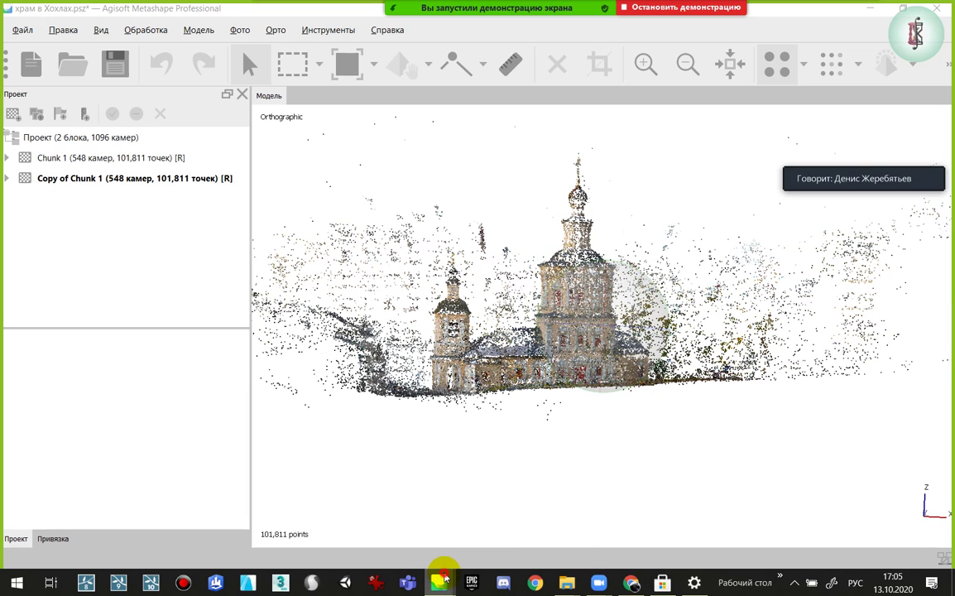
pyautogui.click(472, 534)
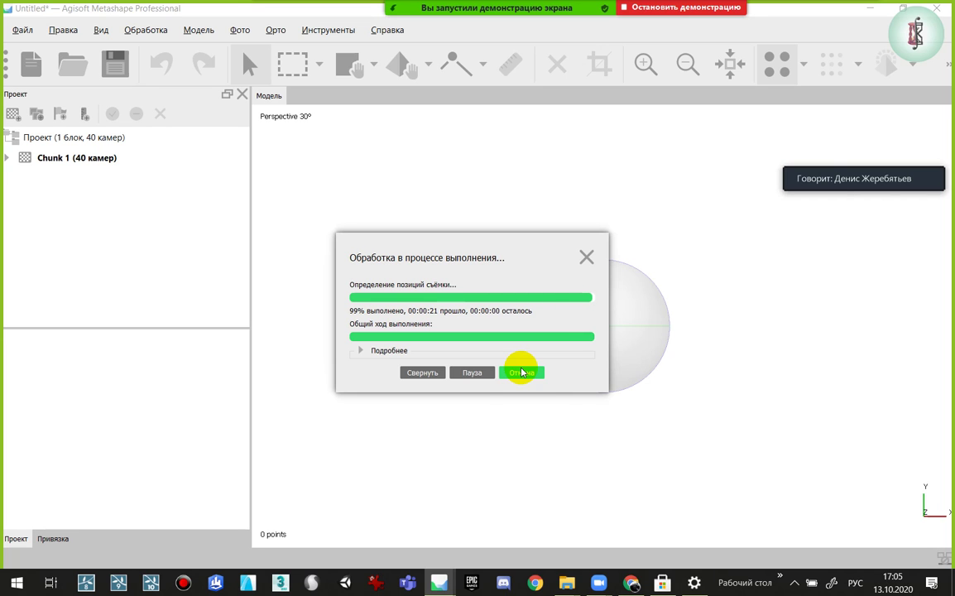
pyautogui.moveTo(640, 342)
pyautogui.mouseDown()
pyautogui.moveTo(570, 341)
pyautogui.moveTo(431, 316)
pyautogui.mouseUp()
pyautogui.scroll(3, 459, 312)
pyautogui.moveTo(488, 308); pyautogui.dragTo(561, 320)
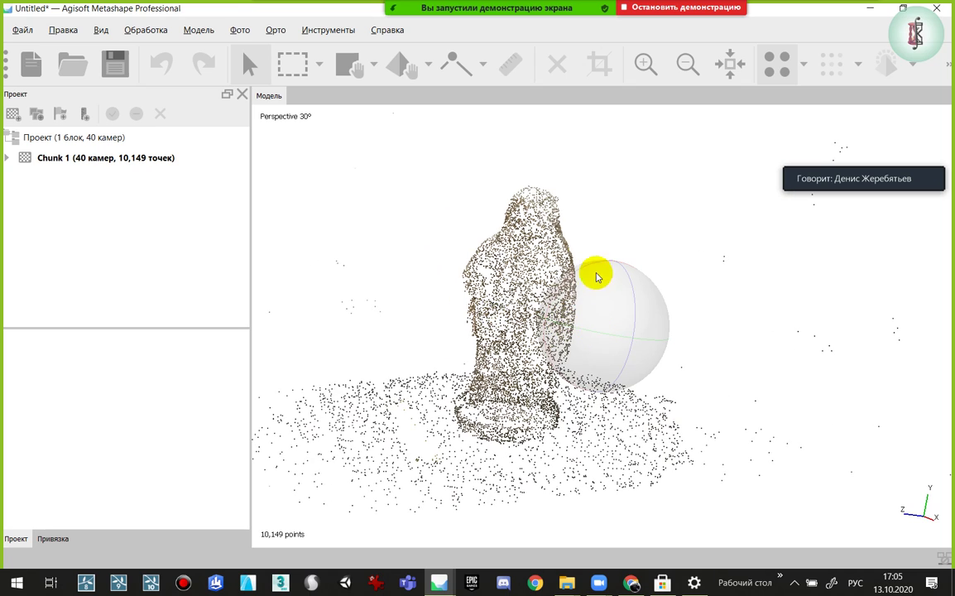
pyautogui.click(153, 31)
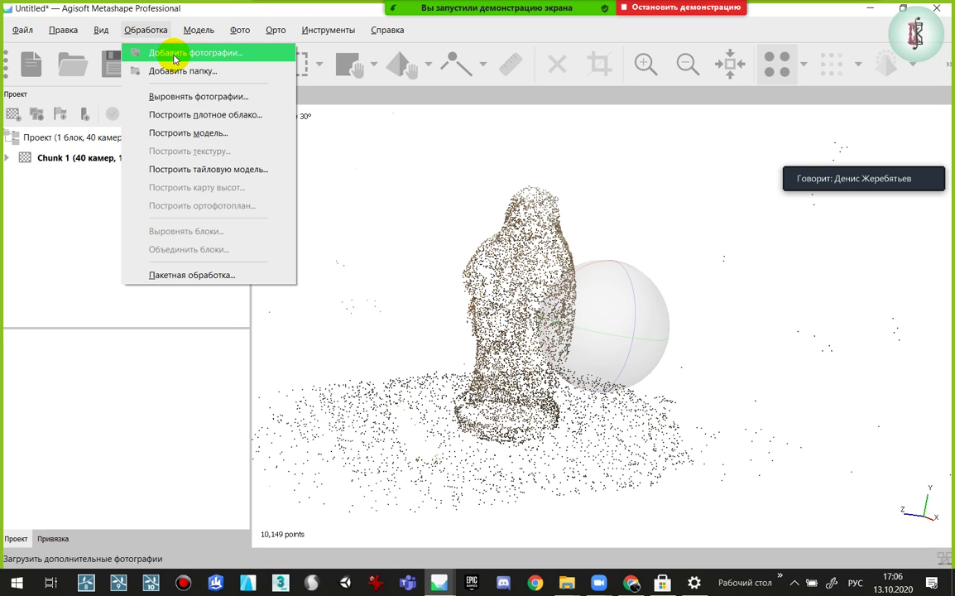
pyautogui.click(488, 252)
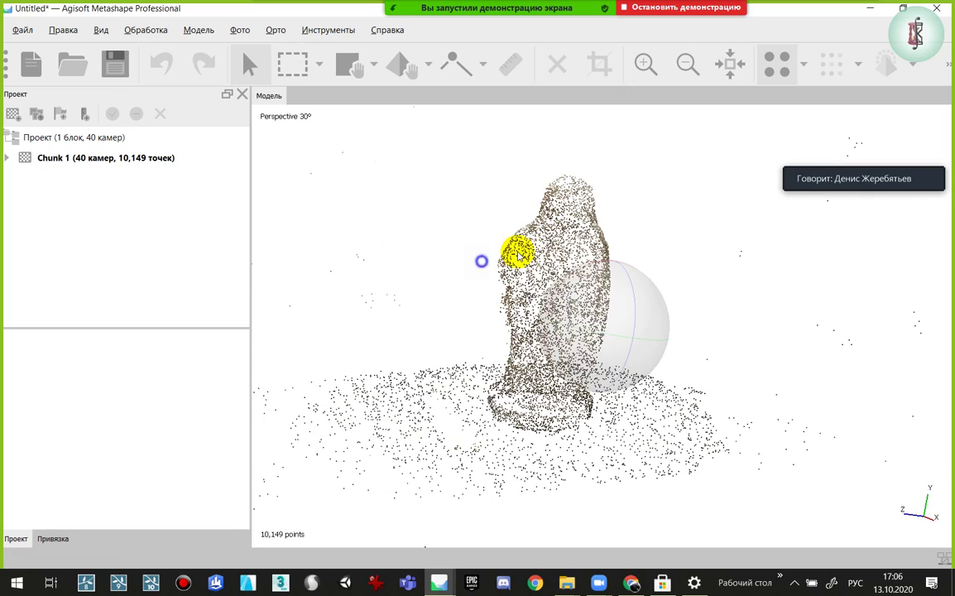
pyautogui.moveTo(488, 251)
pyautogui.mouseDown()
pyautogui.moveTo(499, 214)
pyautogui.moveTo(579, 341)
pyautogui.moveTo(554, 361)
pyautogui.moveTo(586, 333)
pyautogui.mouseUp()
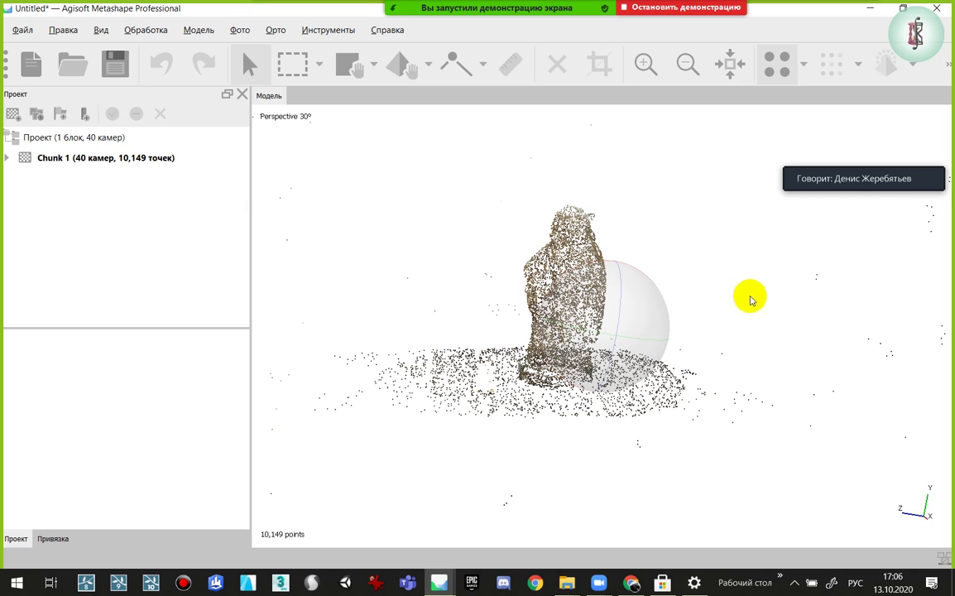
pyautogui.press('5')
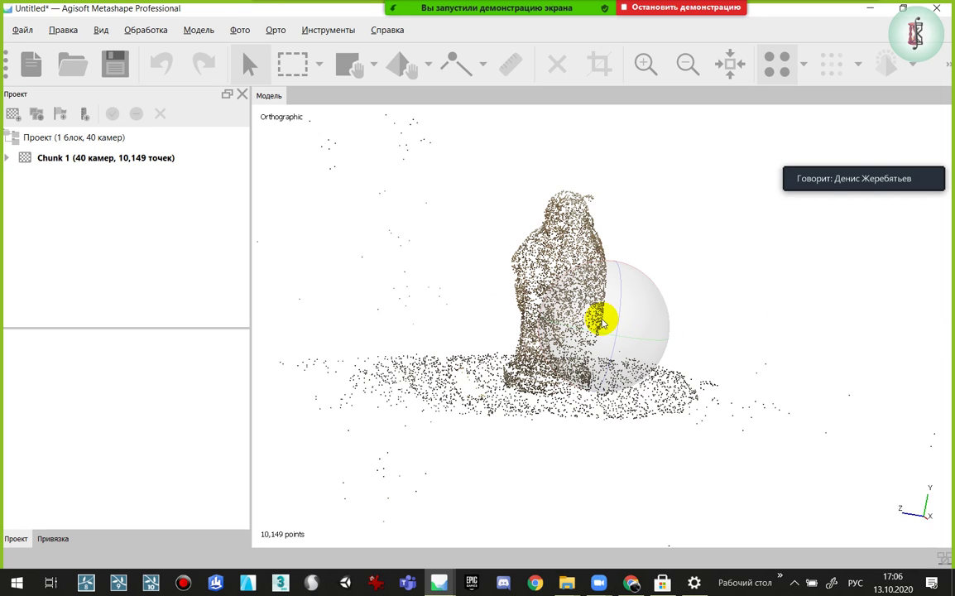
pyautogui.moveTo(603, 323)
pyautogui.mouseDown()
pyautogui.moveTo(584, 308)
pyautogui.moveTo(572, 315)
pyautogui.moveTo(626, 356)
pyautogui.mouseUp()
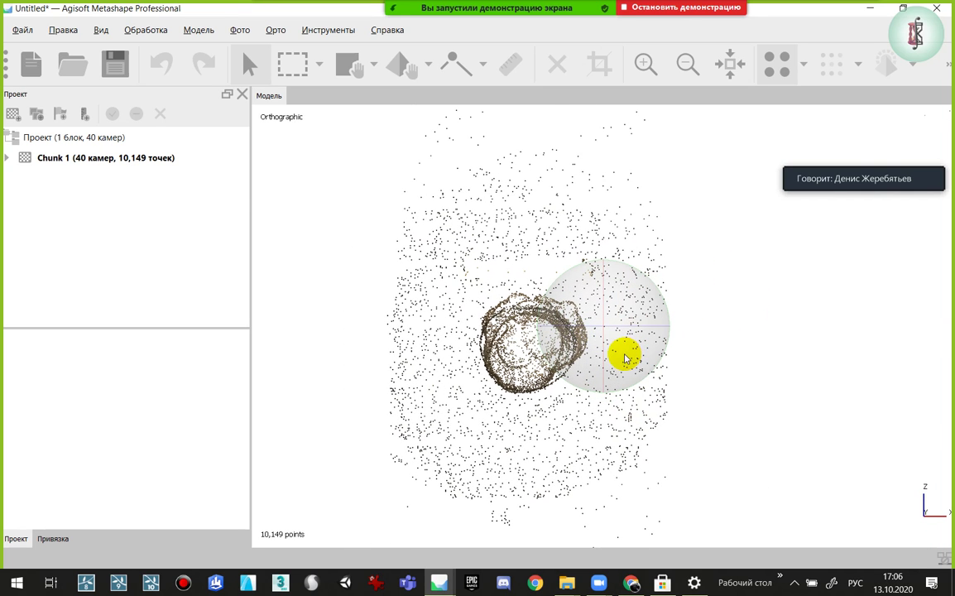
# Open photo _MG_9026 from Chunk 1's cameras, then bring the archive's Explorer window forward
pyautogui.click(7, 157)
pyautogui.click(19, 179)
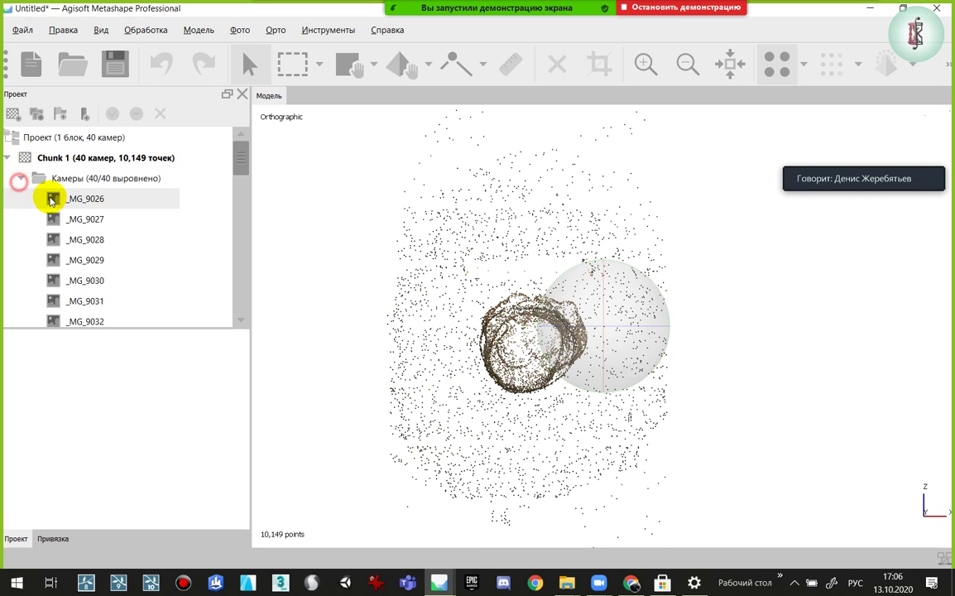
pyautogui.doubleClick(51, 199)
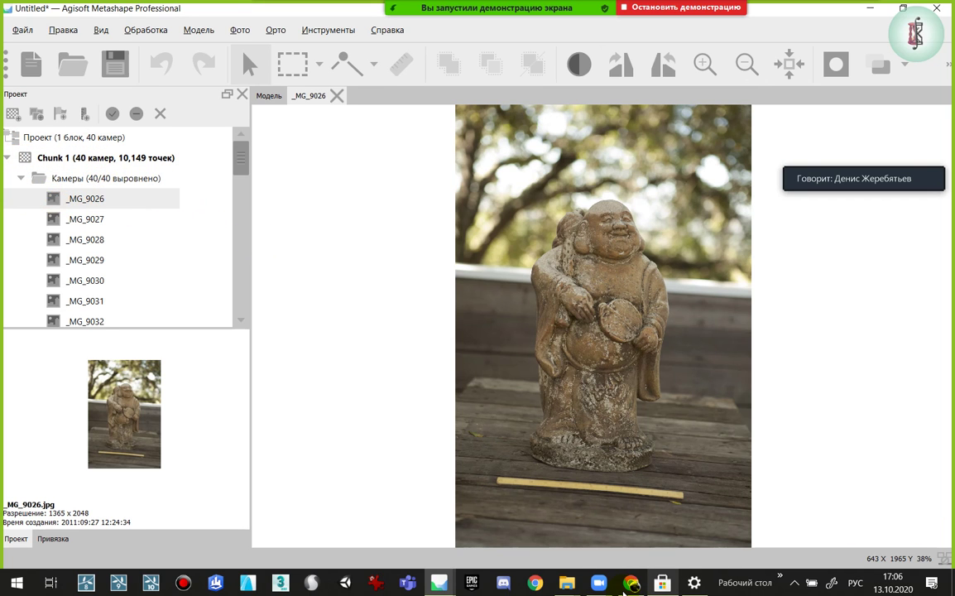
pyautogui.click(566, 583)
pyautogui.click(681, 520)
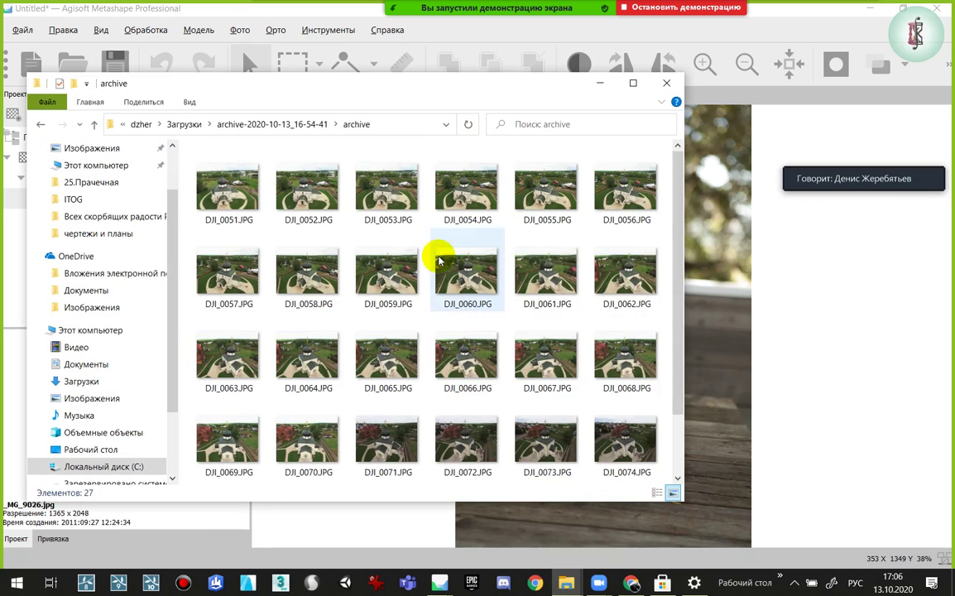
# Open the inner folder of statue photos in the desktop Счастливый будда folder
pyautogui.click(189, 124)
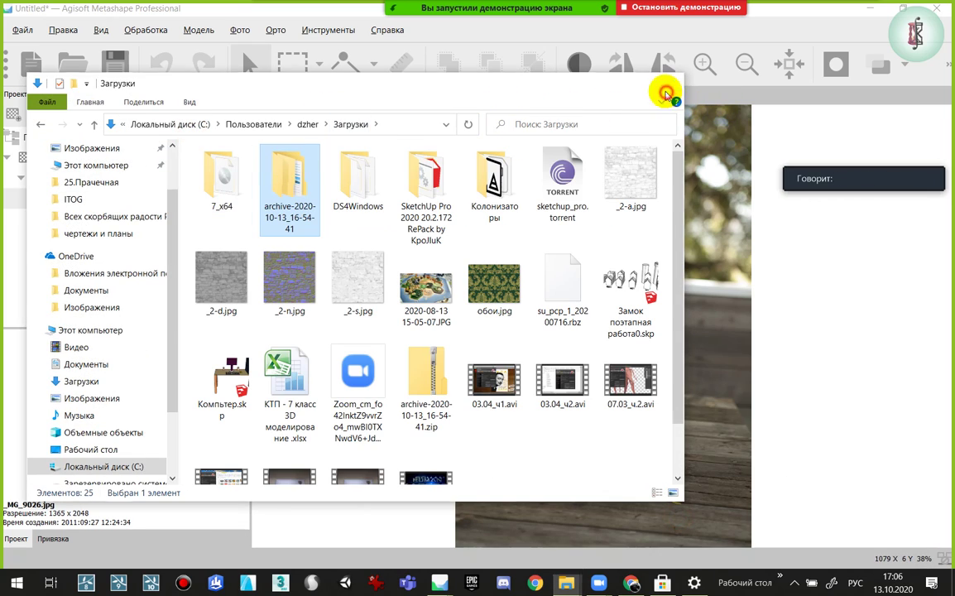
pyautogui.press('super+d')
pyautogui.doubleClick(47, 517)
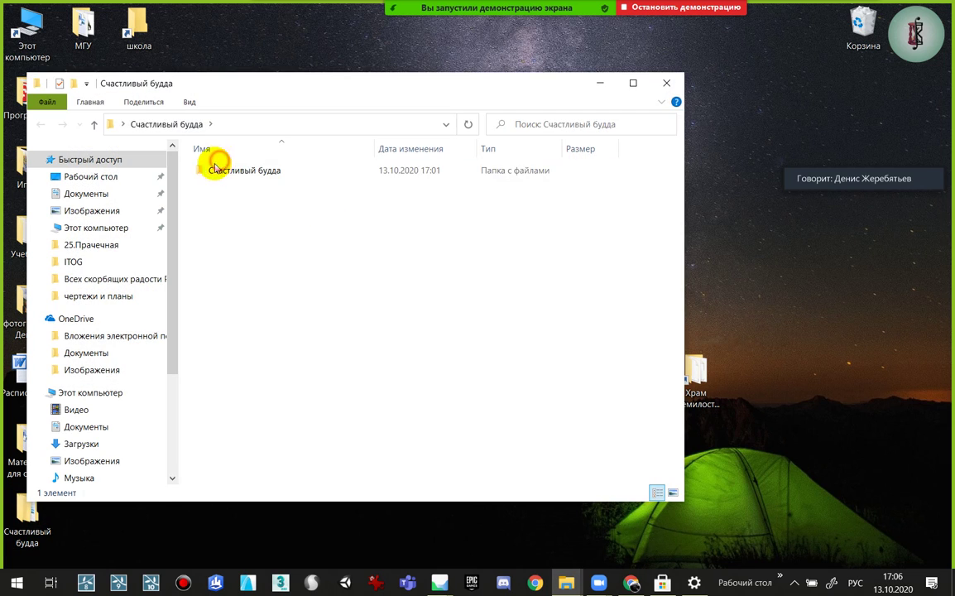
pyautogui.doubleClick(215, 168)
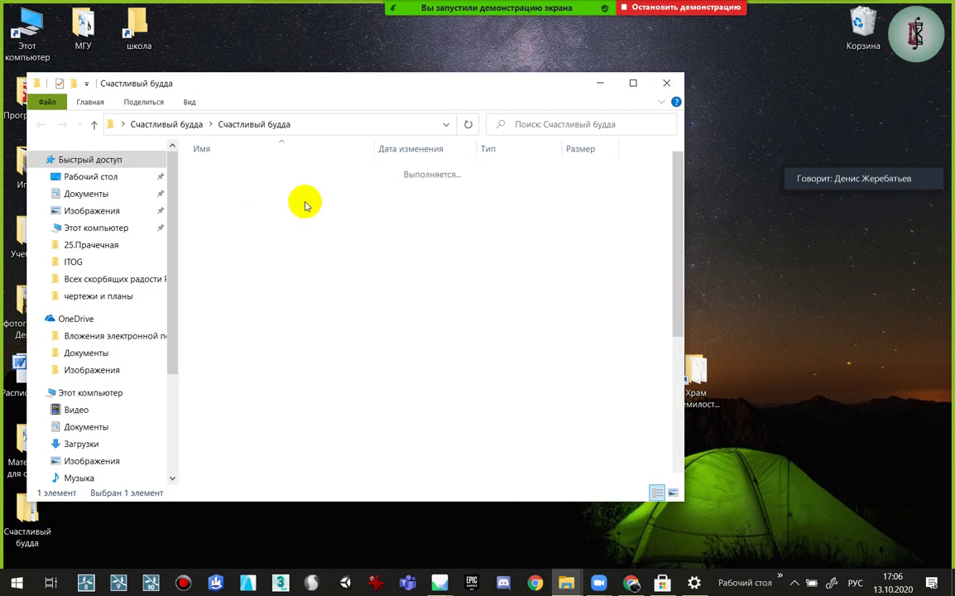
# Review the Details metadata in _MG_9028.jpg's properties, then cancel without changes
pyautogui.click(363, 188)
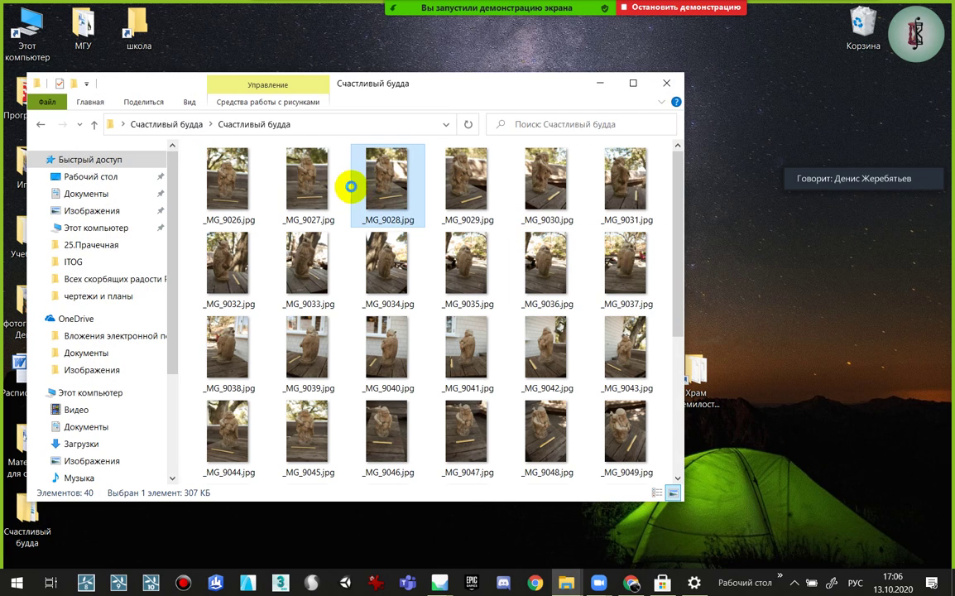
pyautogui.rightClick(351, 187)
pyautogui.click(395, 570)
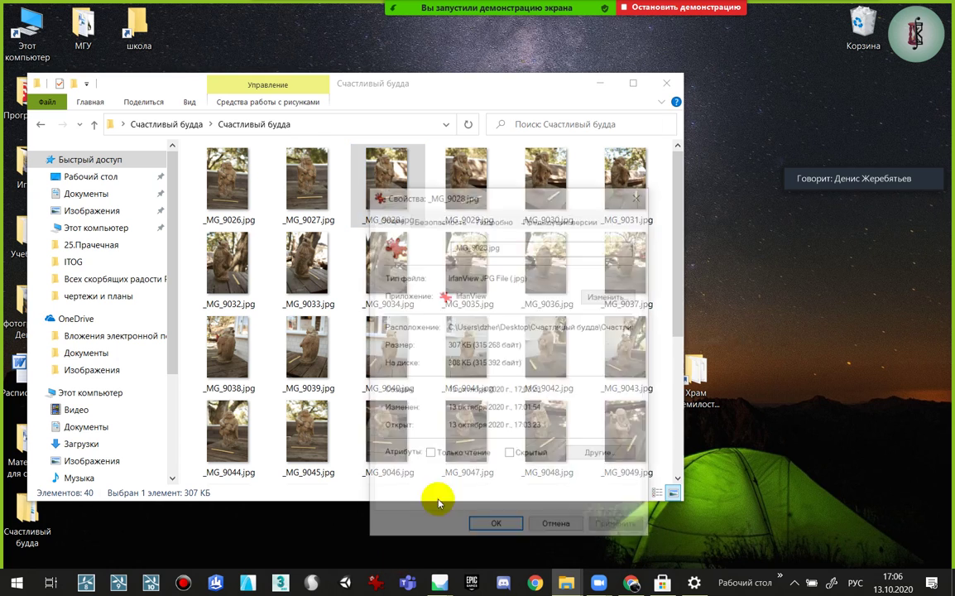
pyautogui.click(494, 218)
pyautogui.scroll(-10, 547, 412)
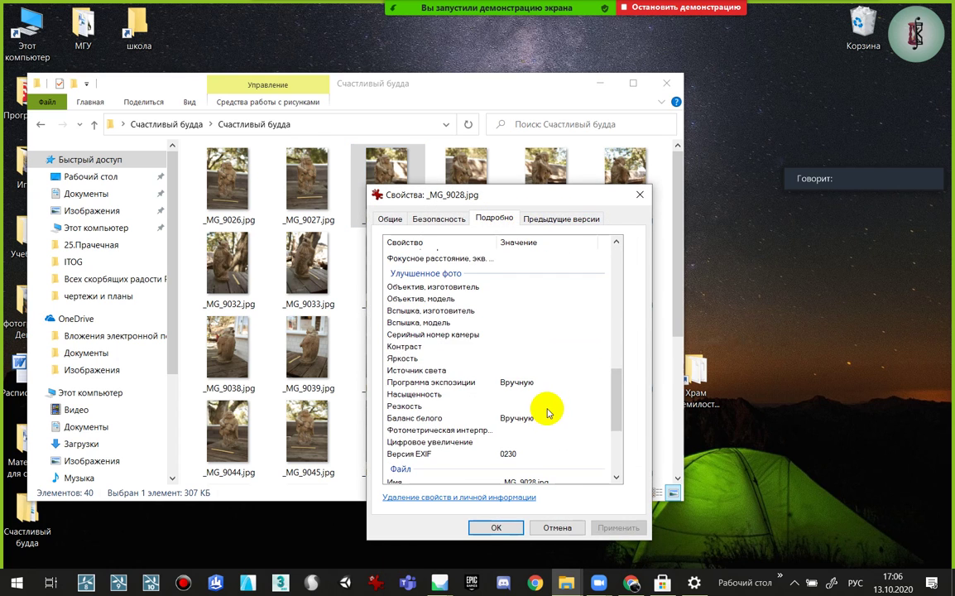
pyautogui.scroll(-4, 545, 409)
pyautogui.scroll(4, 544, 404)
pyautogui.scroll(1, 527, 347)
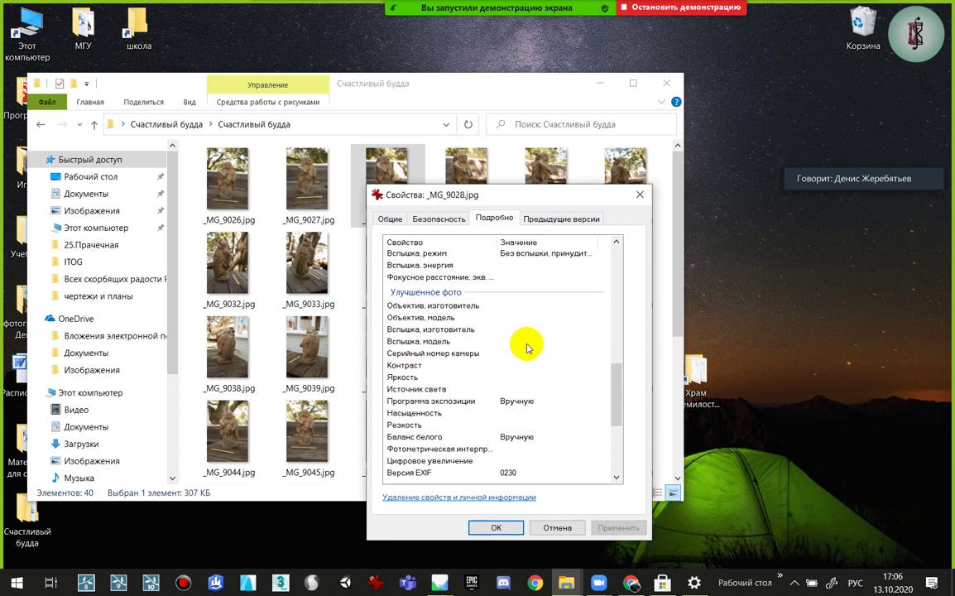
pyautogui.click(565, 528)
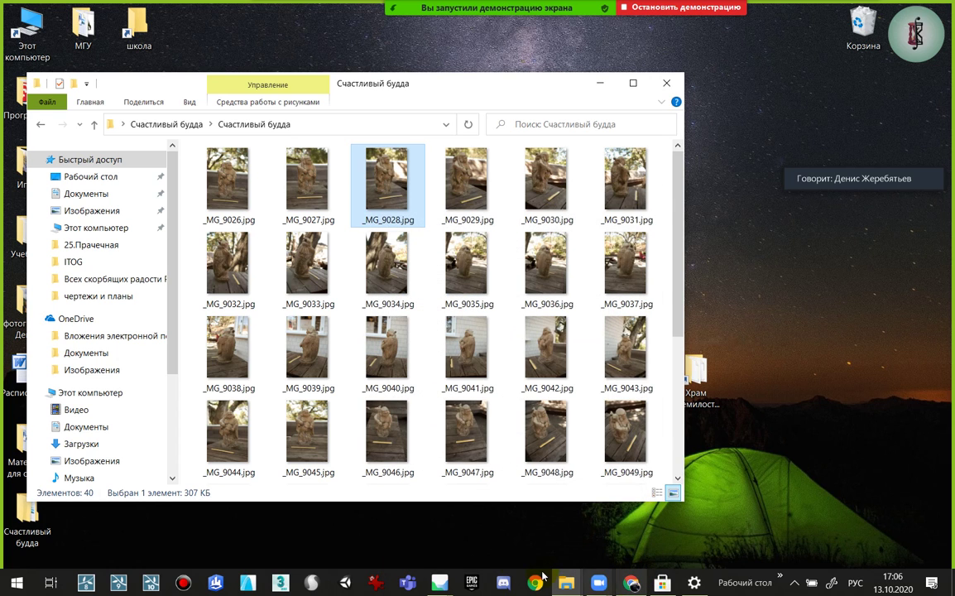
# Close the Project pane and the _MG_9026 tab, then inspect the cloud in front and top views
pyautogui.click(480, 534)
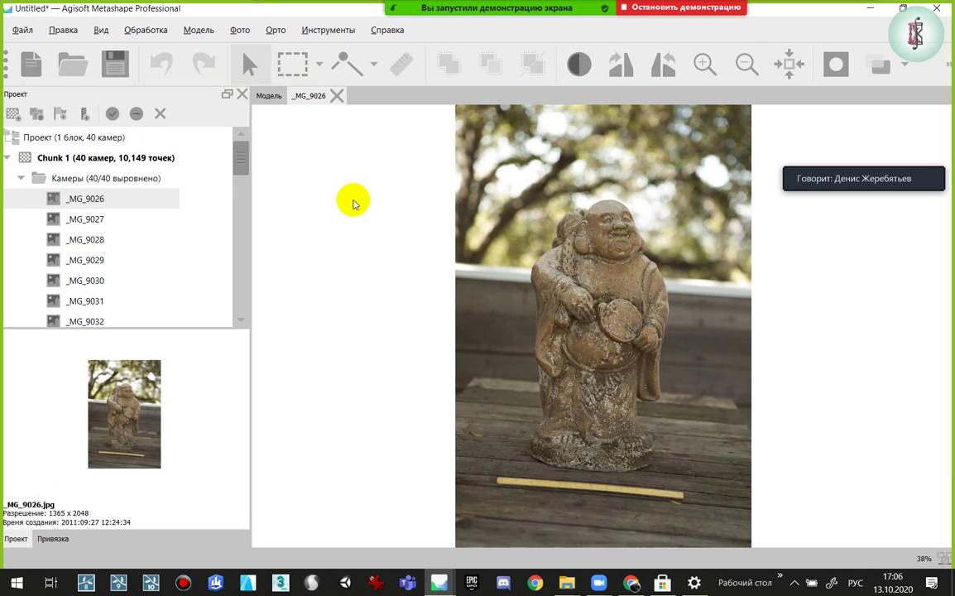
pyautogui.click(242, 95)
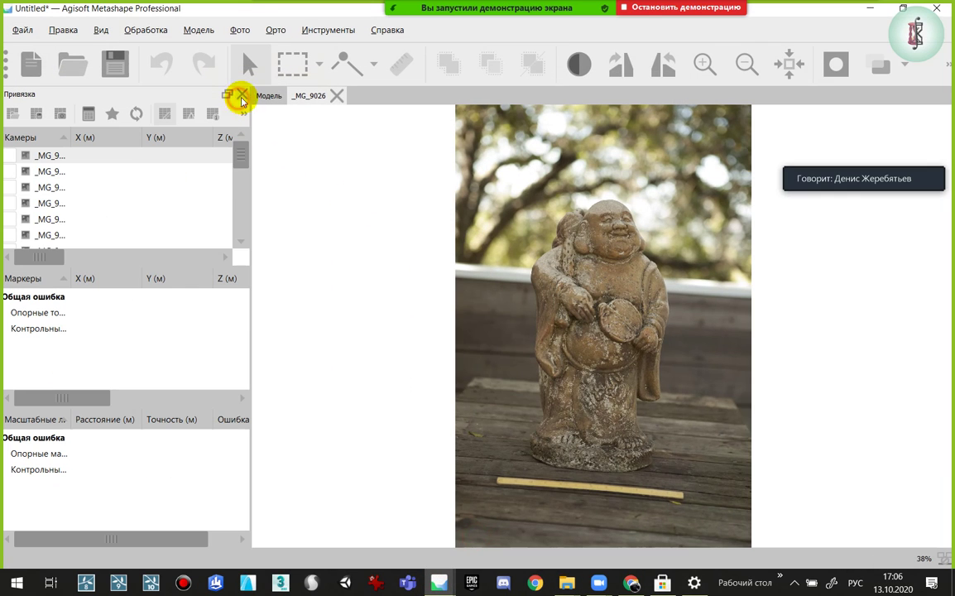
pyautogui.click(339, 96)
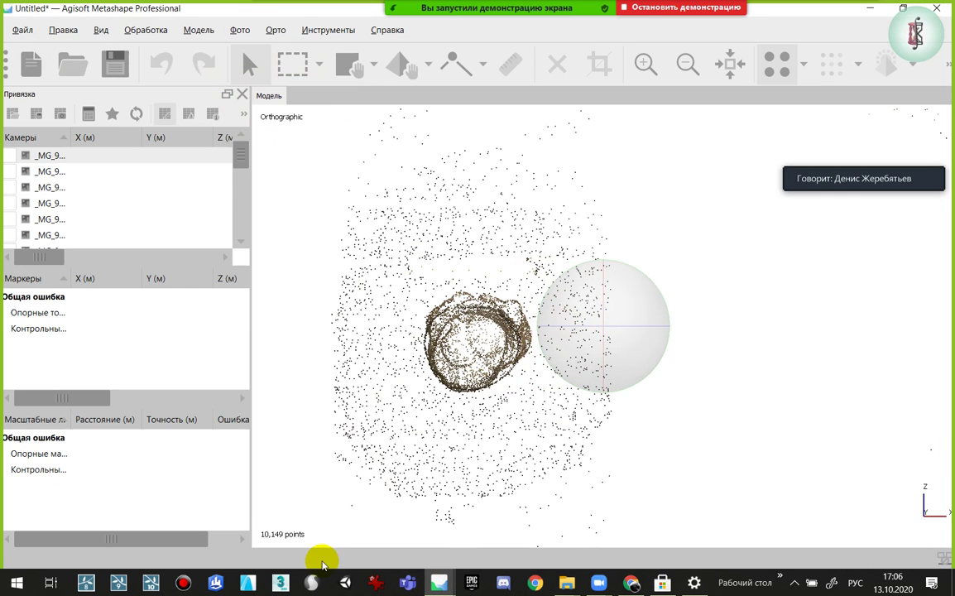
pyautogui.moveTo(570, 404)
pyautogui.mouseDown()
pyautogui.moveTo(638, 303)
pyautogui.moveTo(563, 352)
pyautogui.mouseUp()
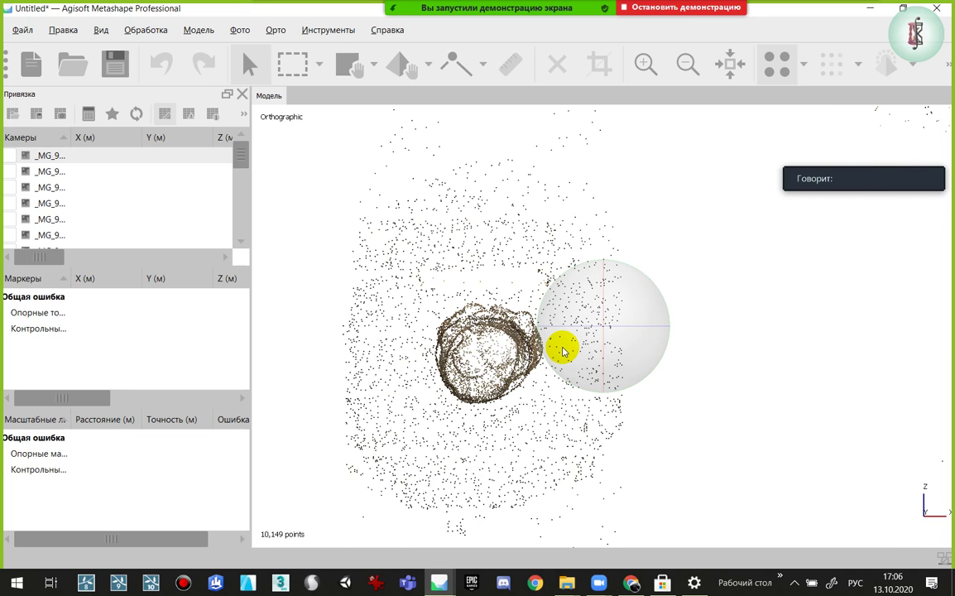
pyautogui.press('KP_1')
pyautogui.moveTo(563, 352); pyautogui.dragTo(607, 331)
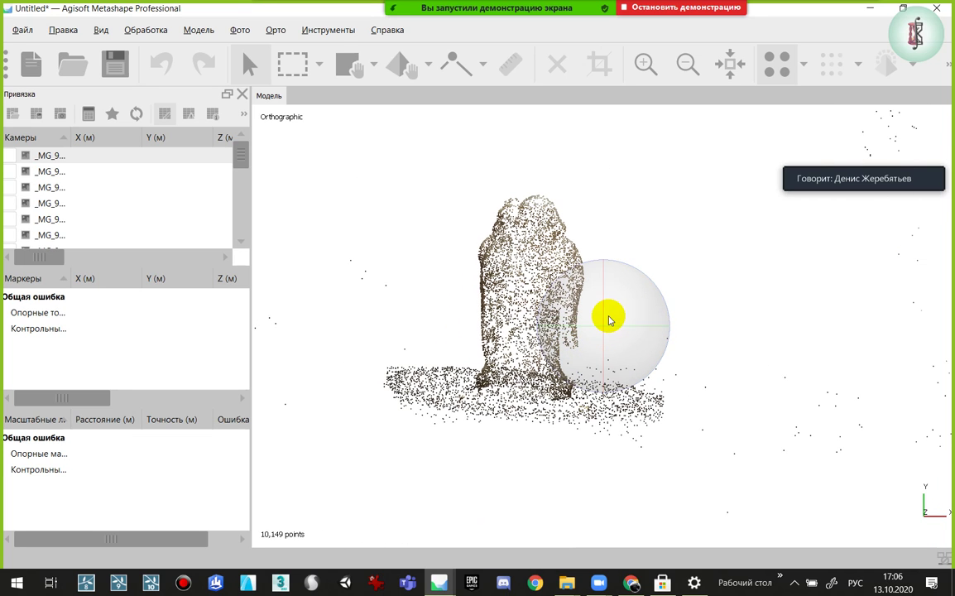
pyautogui.press('KP_7')
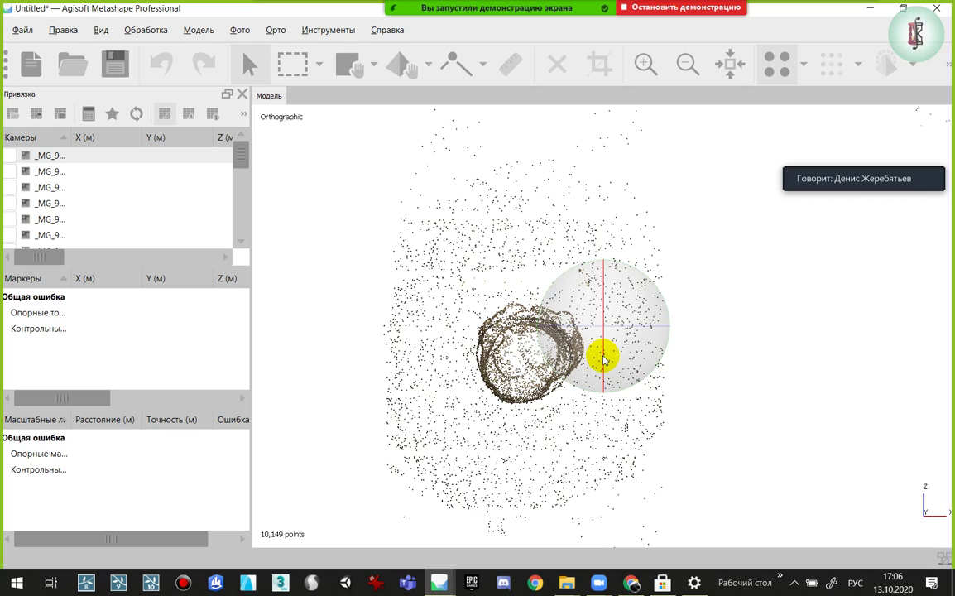
pyautogui.moveTo(606, 358)
pyautogui.mouseDown()
pyautogui.moveTo(606, 377)
pyautogui.moveTo(659, 390)
pyautogui.moveTo(410, 266)
pyautogui.mouseUp()
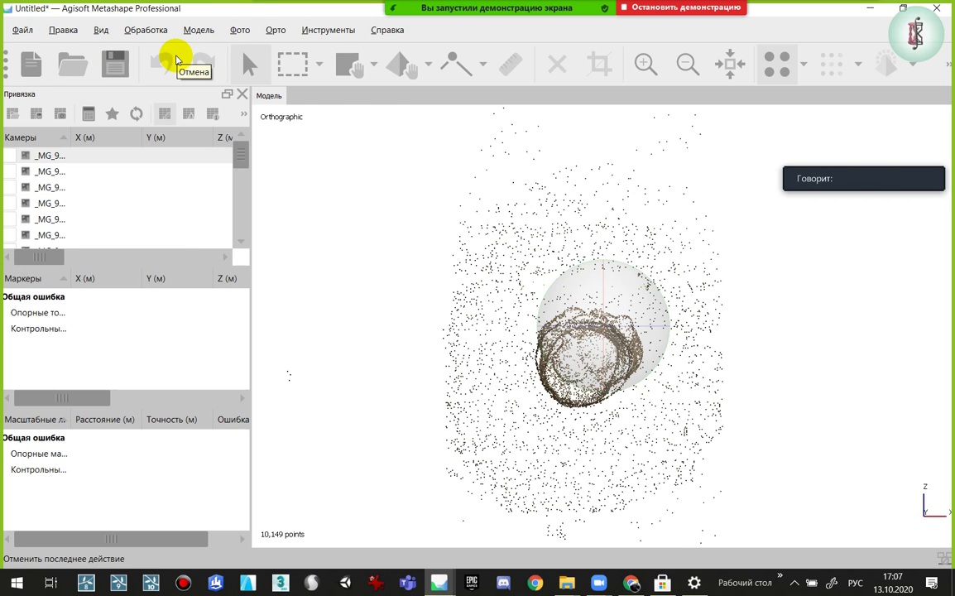
pyautogui.click(374, 64)
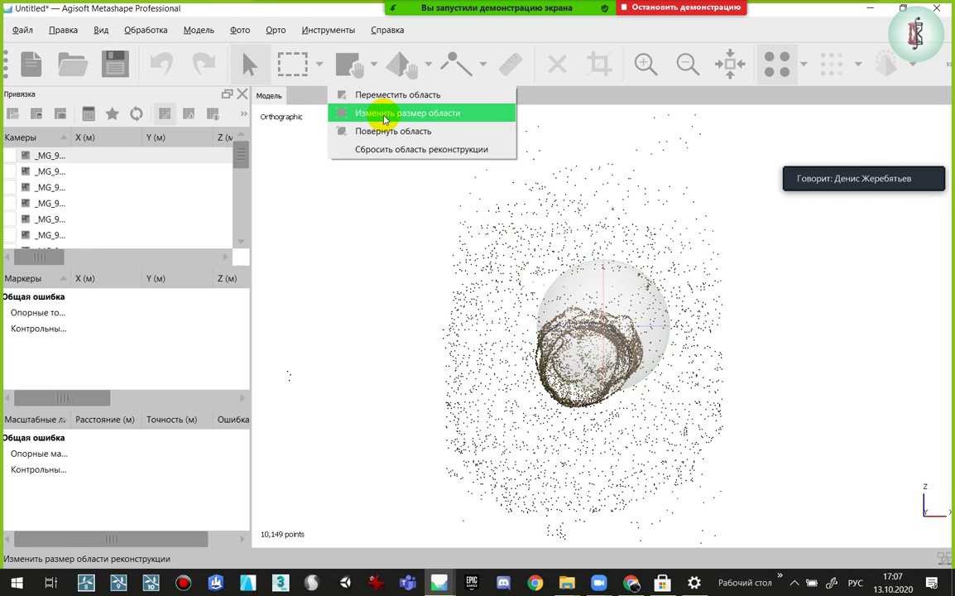
pyautogui.click(358, 131)
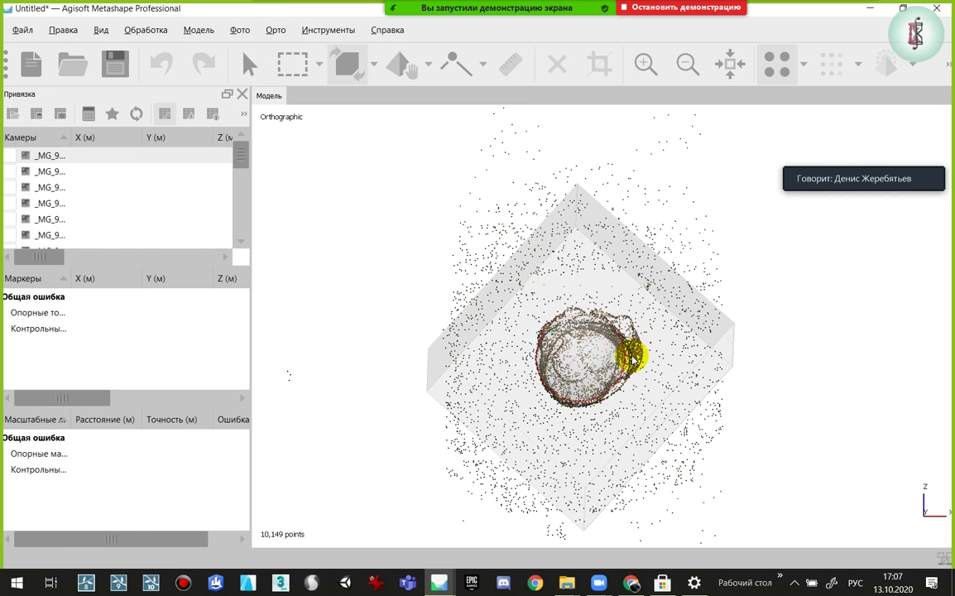
pyautogui.click(372, 64)
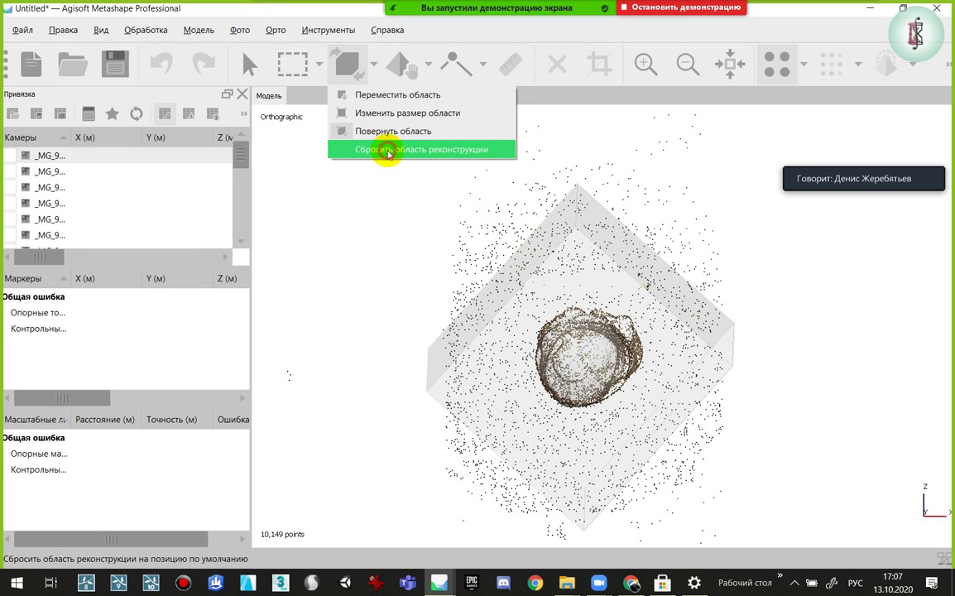
pyautogui.click(426, 65)
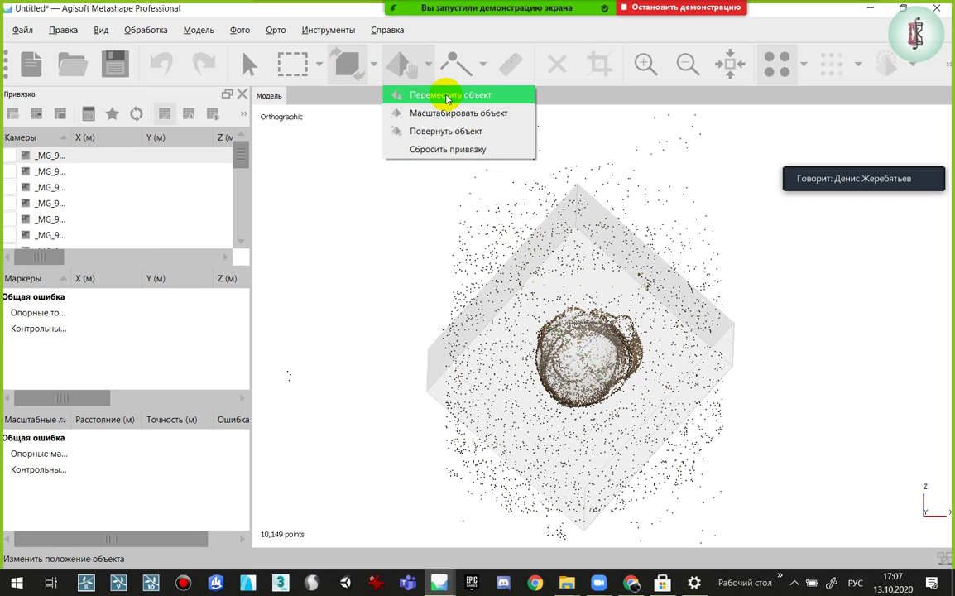
pyautogui.click(455, 133)
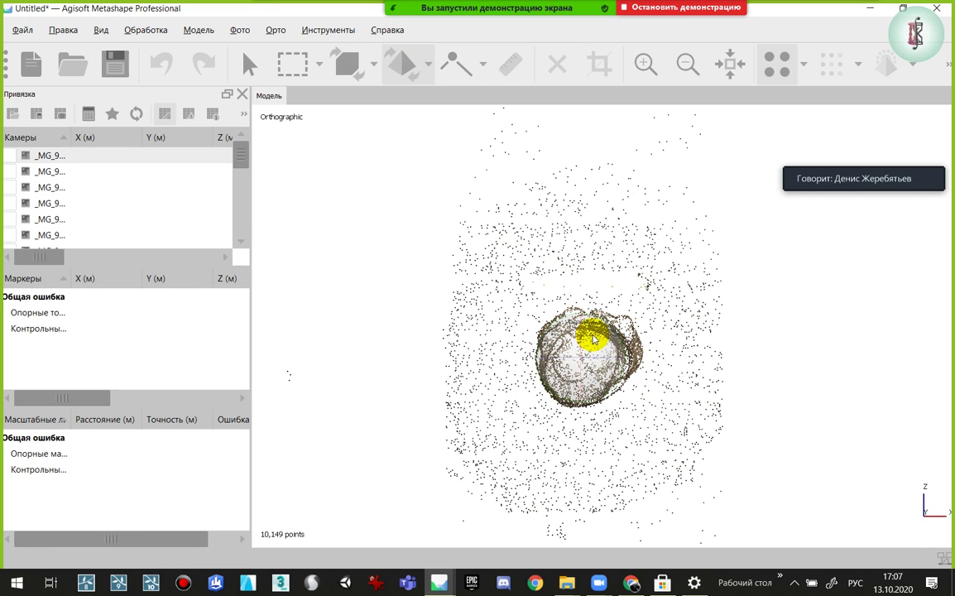
pyautogui.moveTo(583, 329); pyautogui.dragTo(582, 388)
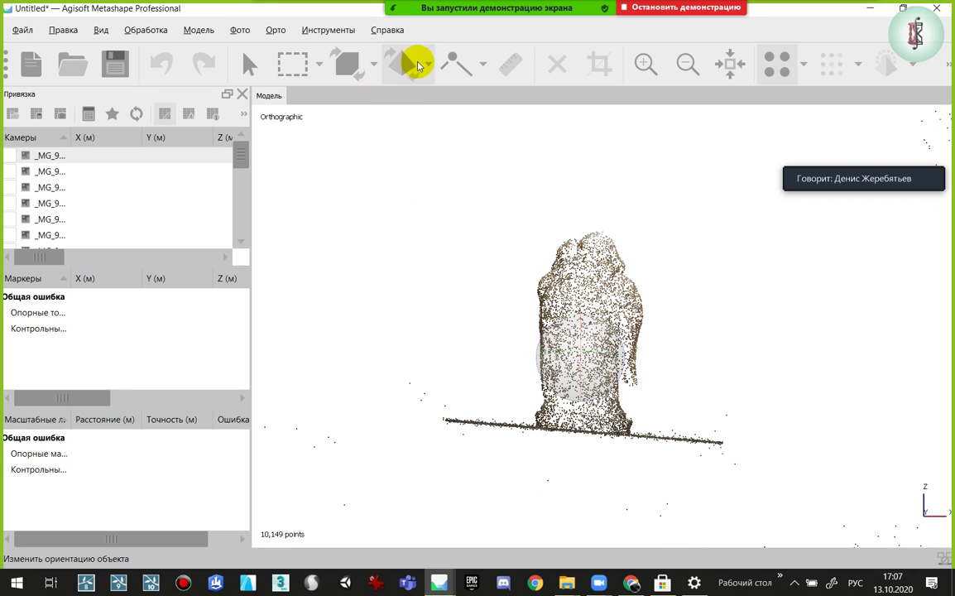
pyautogui.moveTo(607, 234); pyautogui.dragTo(599, 188, button='right')
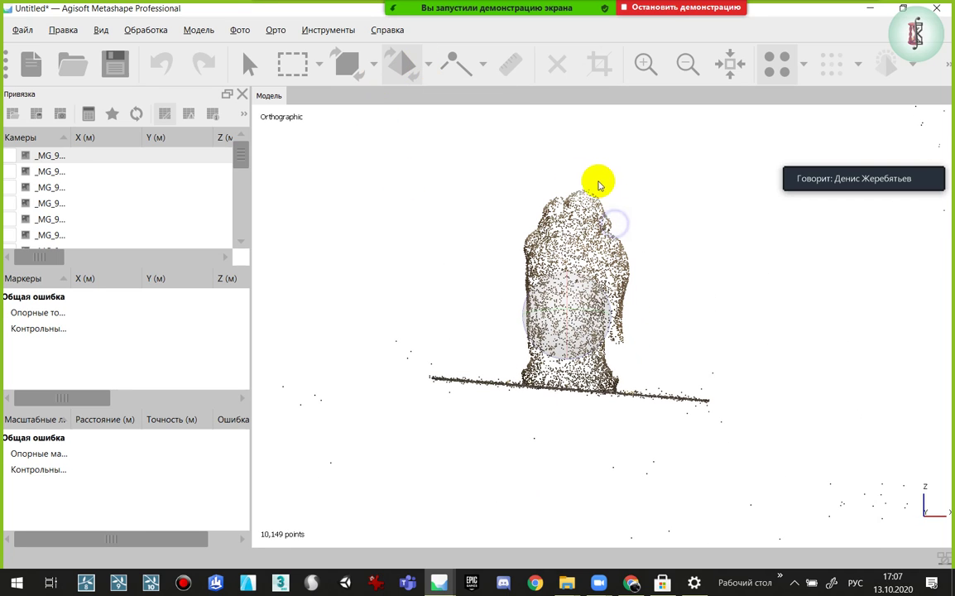
pyautogui.moveTo(880, 441); pyautogui.dragTo(883, 379)
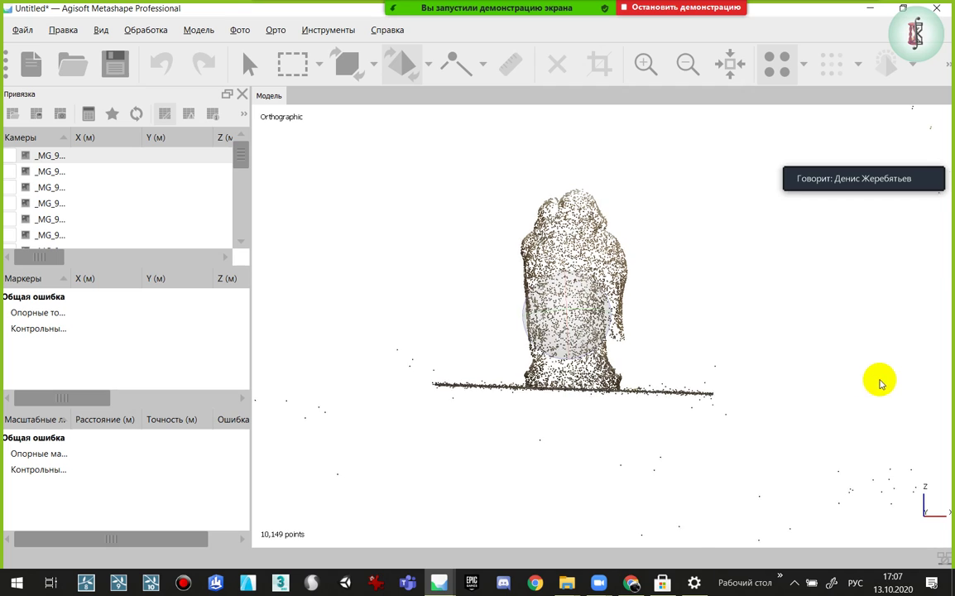
pyautogui.scroll(2, 870, 396)
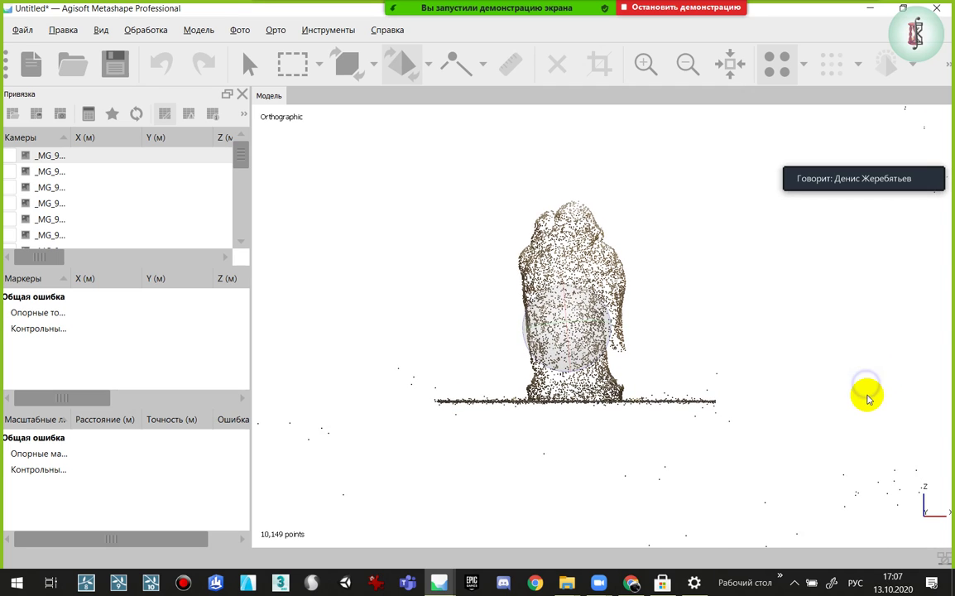
pyautogui.press('KP_5')
pyautogui.press('KP_5')
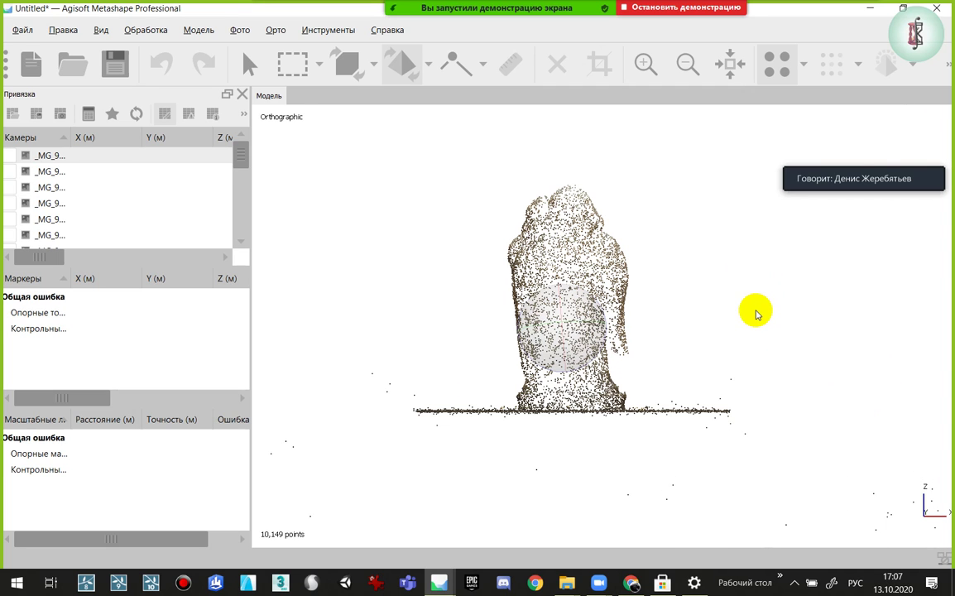
pyautogui.press('KP_5')
pyautogui.press('KP_5')
pyautogui.moveTo(756, 315)
pyautogui.mouseDown(button='right')
pyautogui.moveTo(801, 439)
pyautogui.moveTo(908, 340)
pyautogui.mouseUp(button='right')
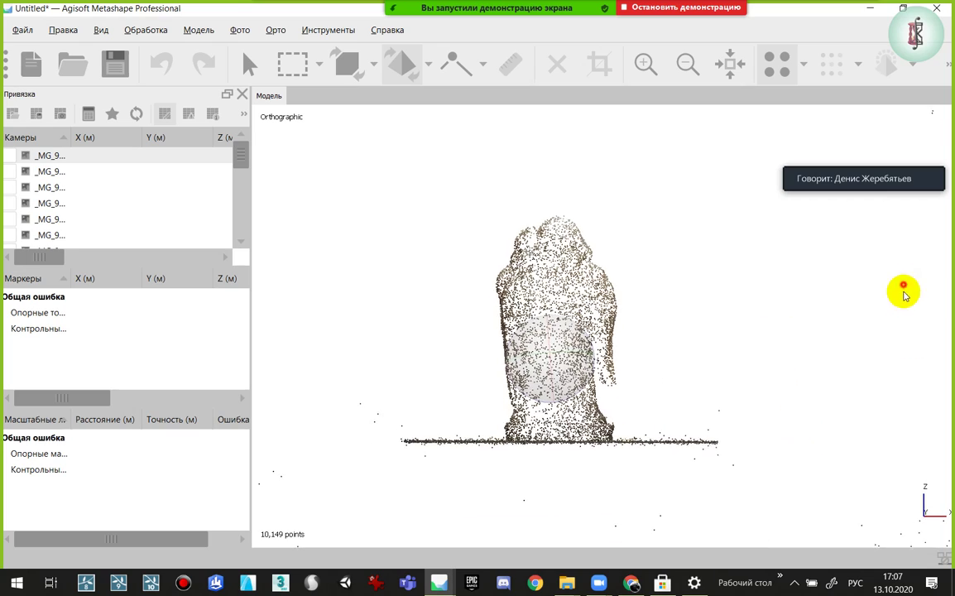
pyautogui.moveTo(904, 294)
pyautogui.mouseDown()
pyautogui.moveTo(900, 441)
pyautogui.moveTo(887, 299)
pyautogui.mouseUp()
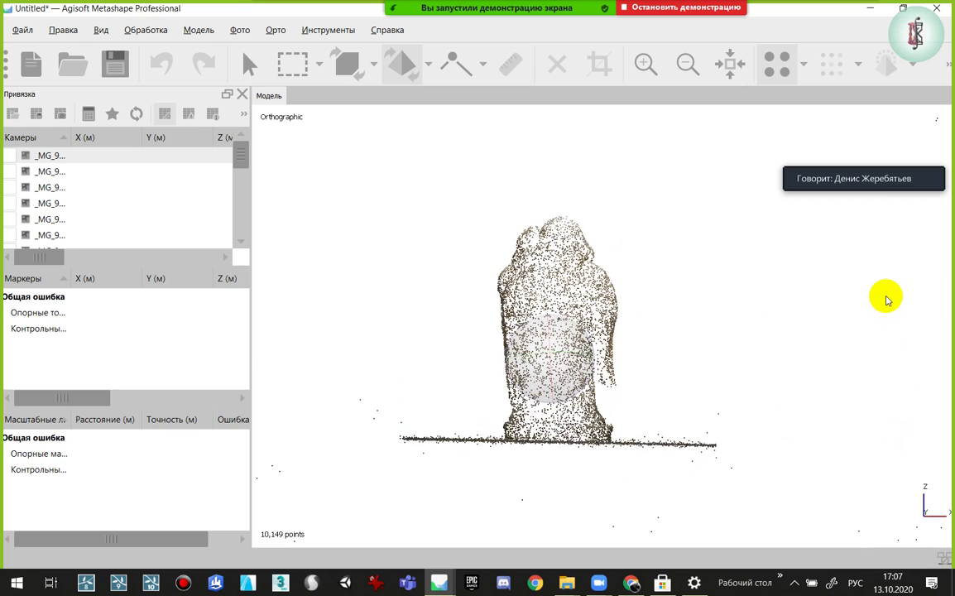
pyautogui.moveTo(879, 330)
pyautogui.mouseDown(button='right')
pyautogui.moveTo(881, 405)
pyautogui.moveTo(891, 399)
pyautogui.moveTo(894, 373)
pyautogui.mouseUp(button='right')
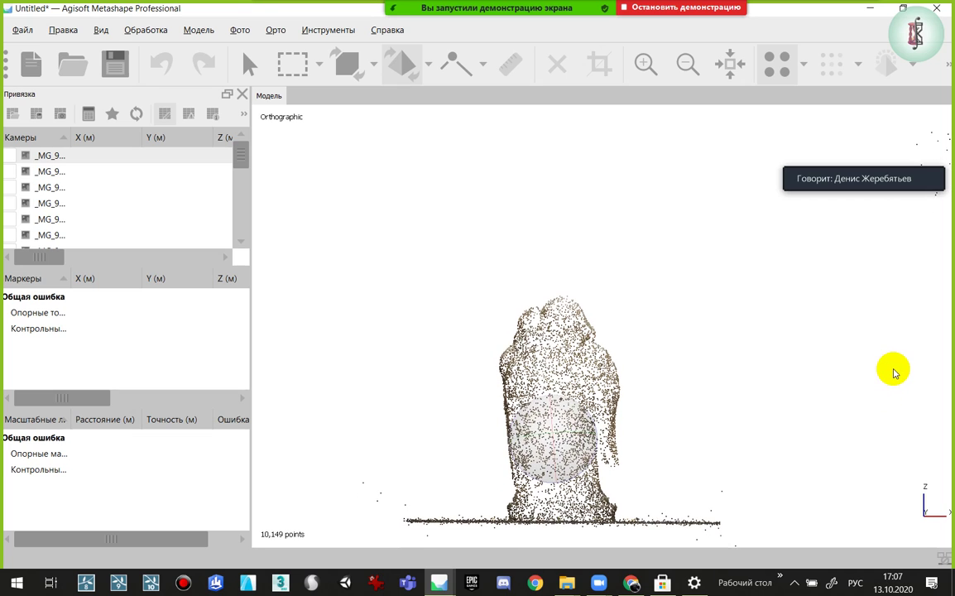
pyautogui.press('KP_8')
pyautogui.press('KP_3')
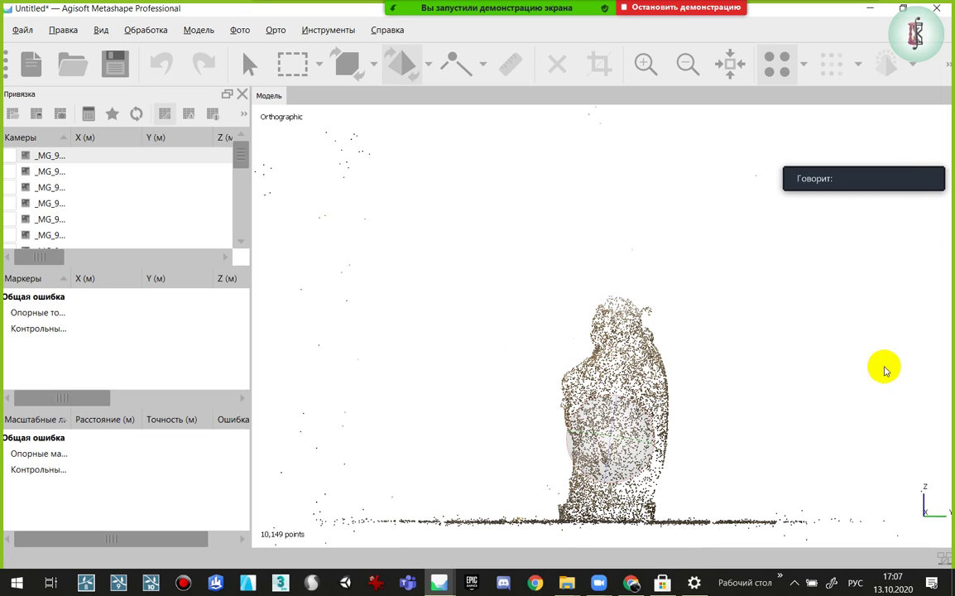
pyautogui.press('KP_1')
pyautogui.press('KP_3')
pyautogui.press('KP_1')
pyautogui.press('KP_7')
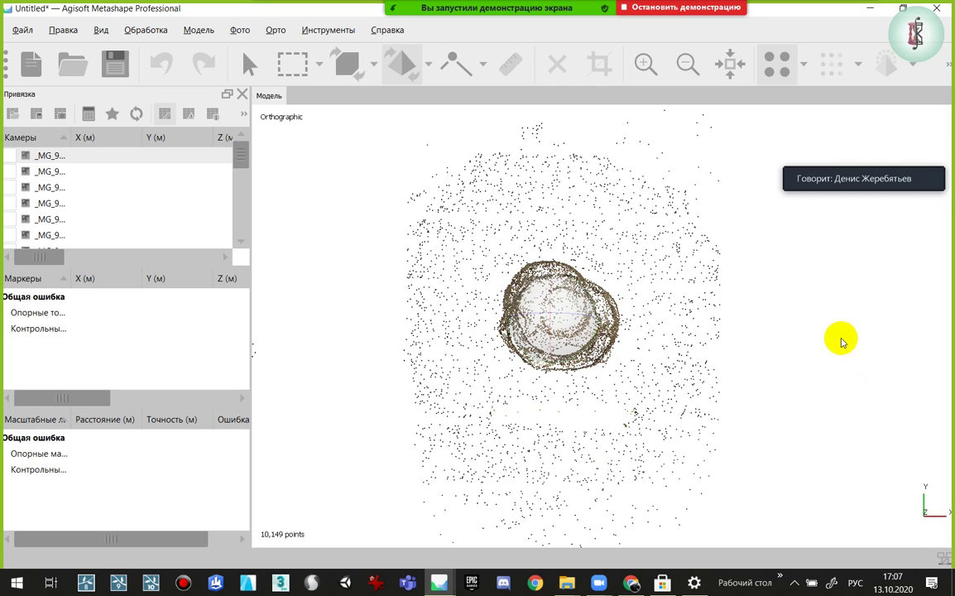
pyautogui.moveTo(842, 342)
pyautogui.mouseDown()
pyautogui.moveTo(848, 355)
pyautogui.moveTo(848, 311)
pyautogui.mouseUp()
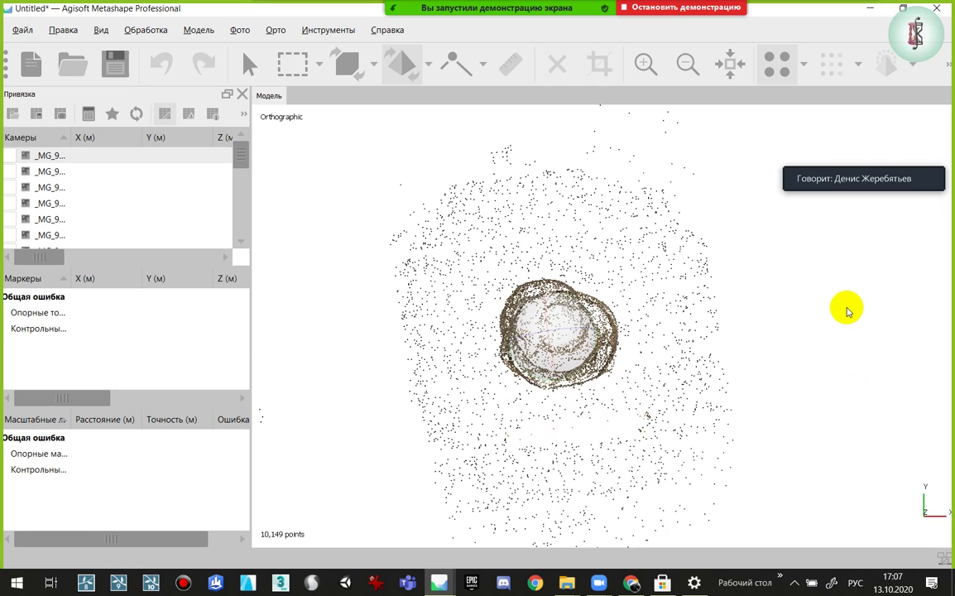
pyautogui.press('KP_1')
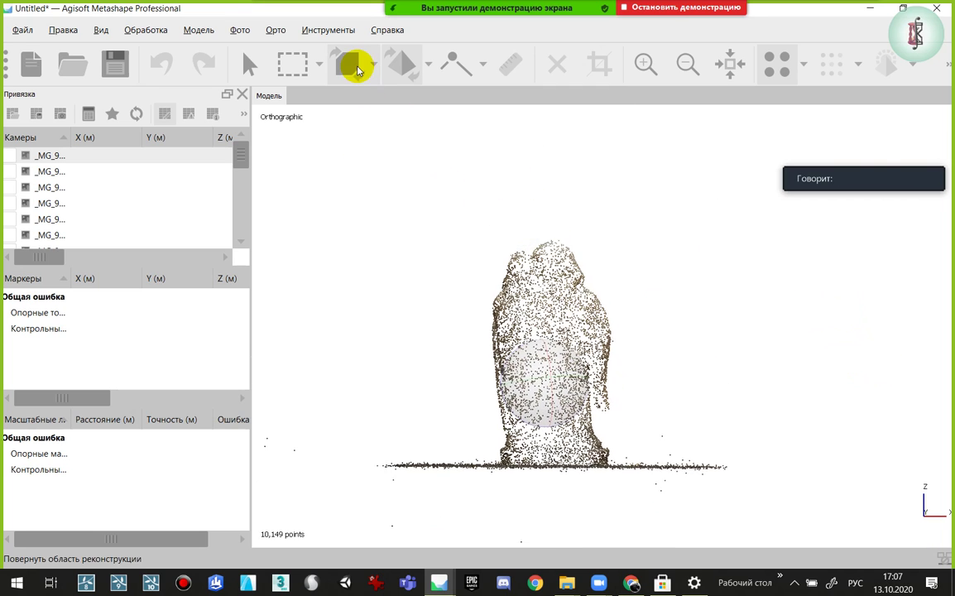
# Rotate the reconstruction region box square to the statue's front view
pyautogui.click(349, 64)
pyautogui.moveTo(598, 287); pyautogui.dragTo(495, 166)
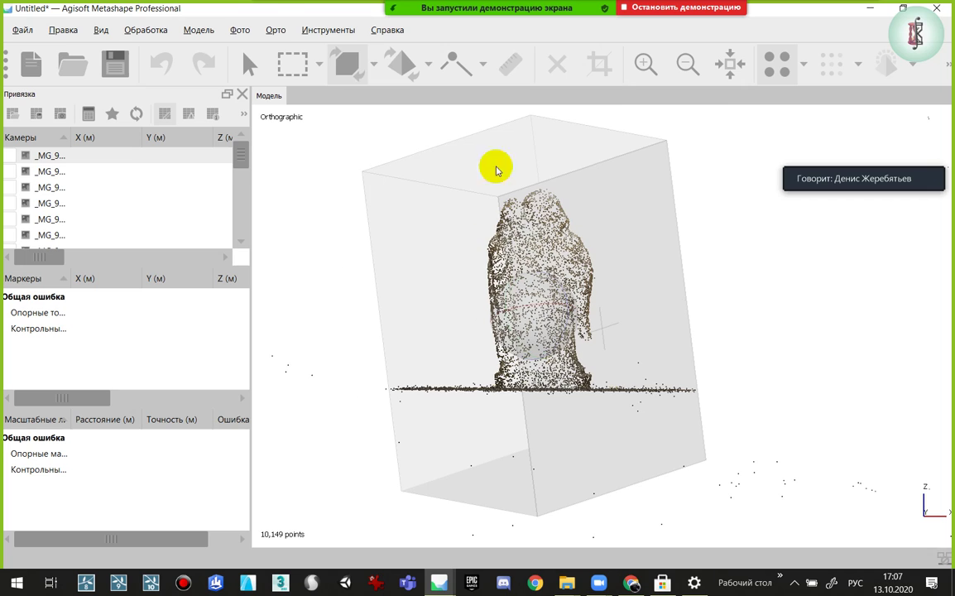
pyautogui.click(376, 64)
pyautogui.click(402, 112)
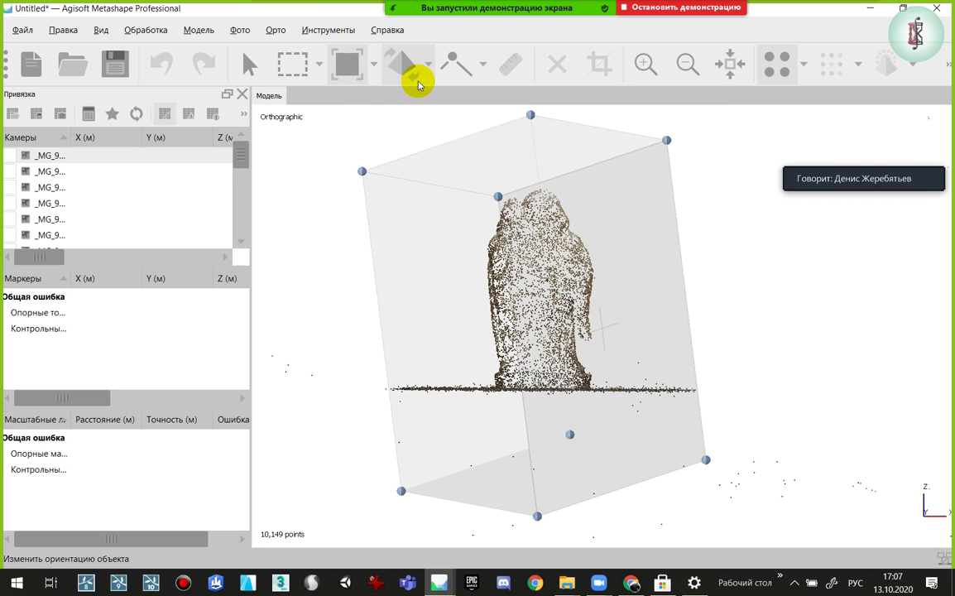
pyautogui.click(378, 75)
pyautogui.click(379, 135)
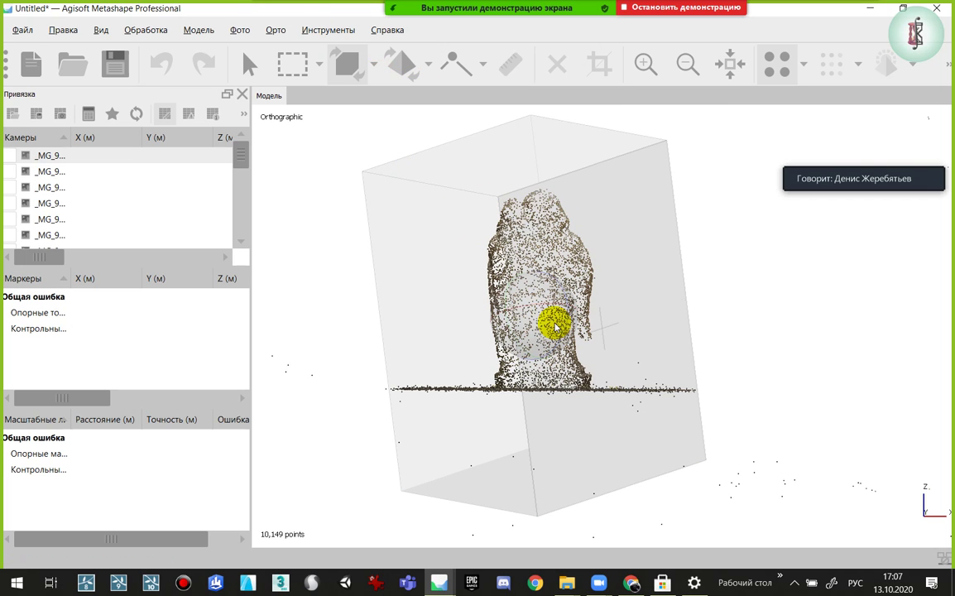
pyautogui.moveTo(550, 317); pyautogui.dragTo(523, 331)
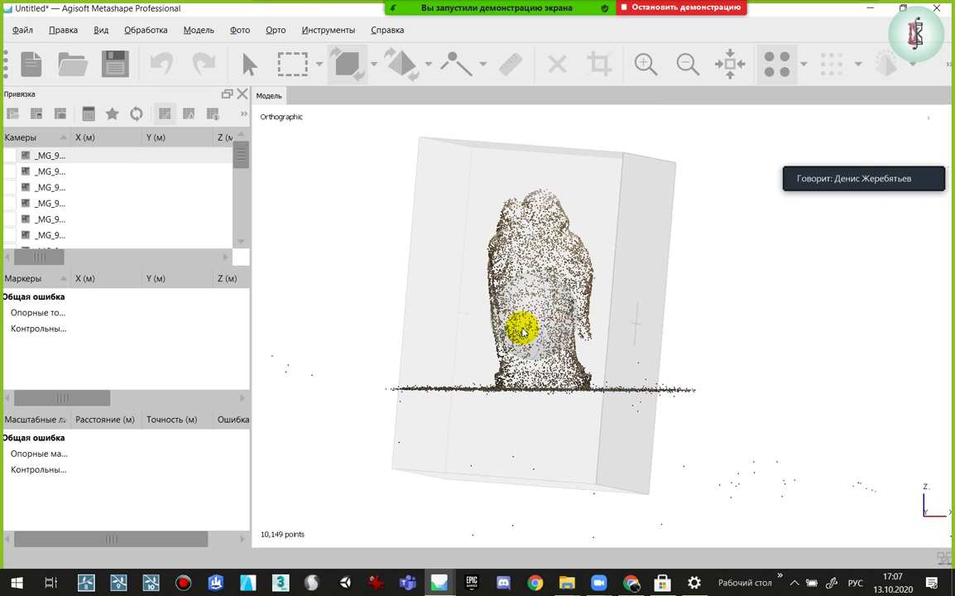
pyautogui.moveTo(545, 322)
pyautogui.mouseDown()
pyautogui.moveTo(529, 324)
pyautogui.moveTo(775, 315)
pyautogui.mouseUp()
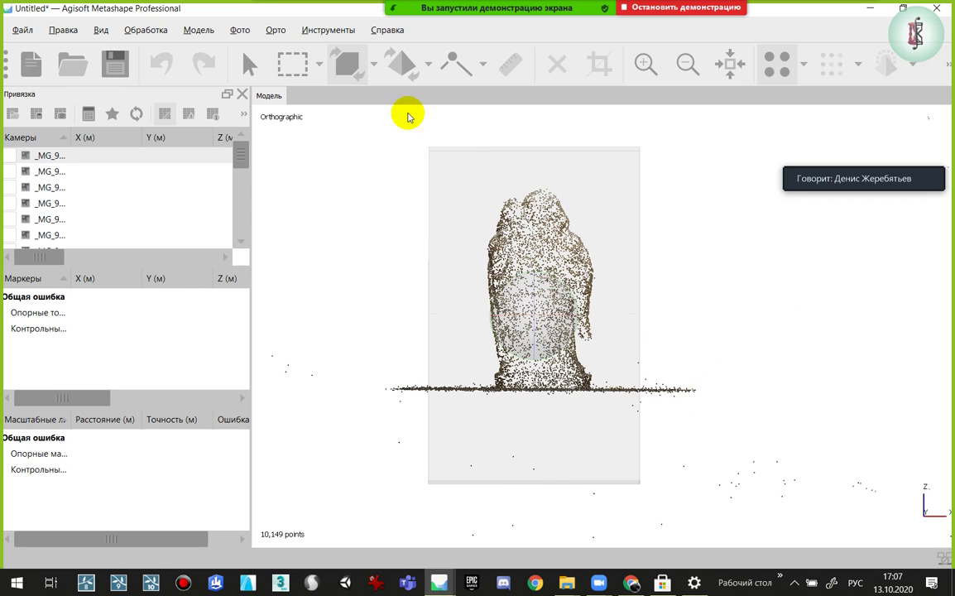
# Resize the region box so its bottom sits on the ground line
pyautogui.click(374, 65)
pyautogui.click(368, 94)
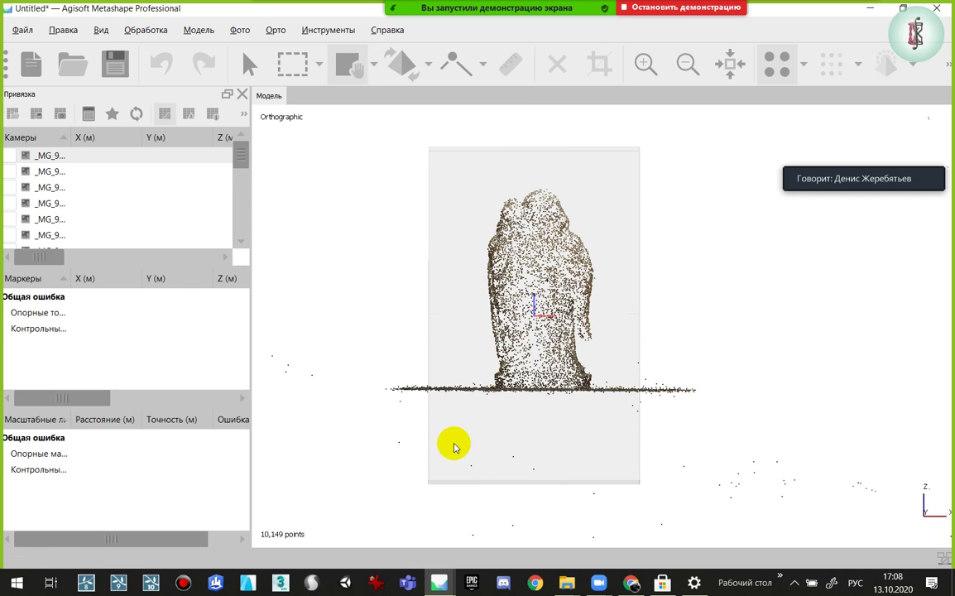
pyautogui.click(374, 65)
pyautogui.click(376, 110)
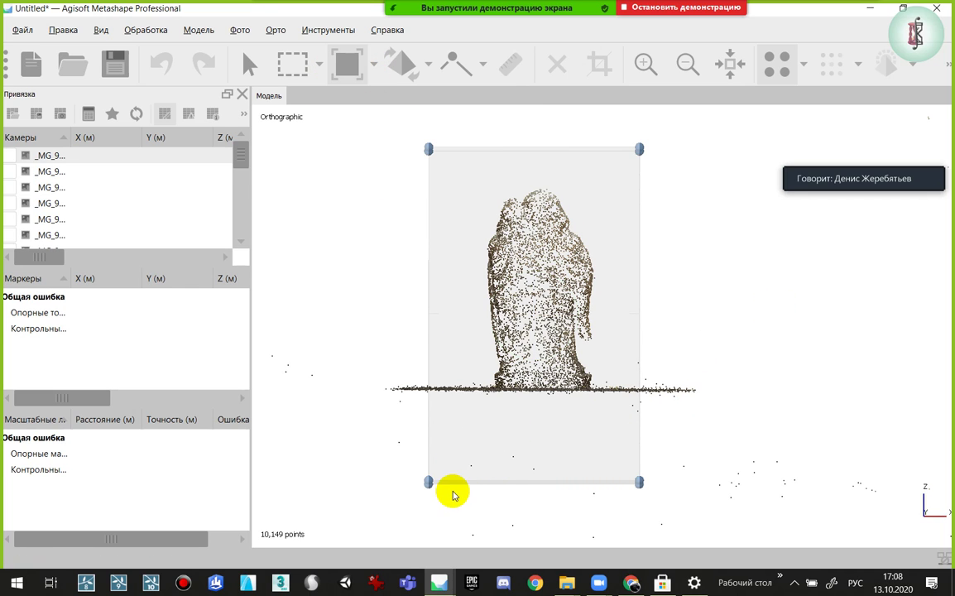
pyautogui.moveTo(430, 484); pyautogui.dragTo(486, 391)
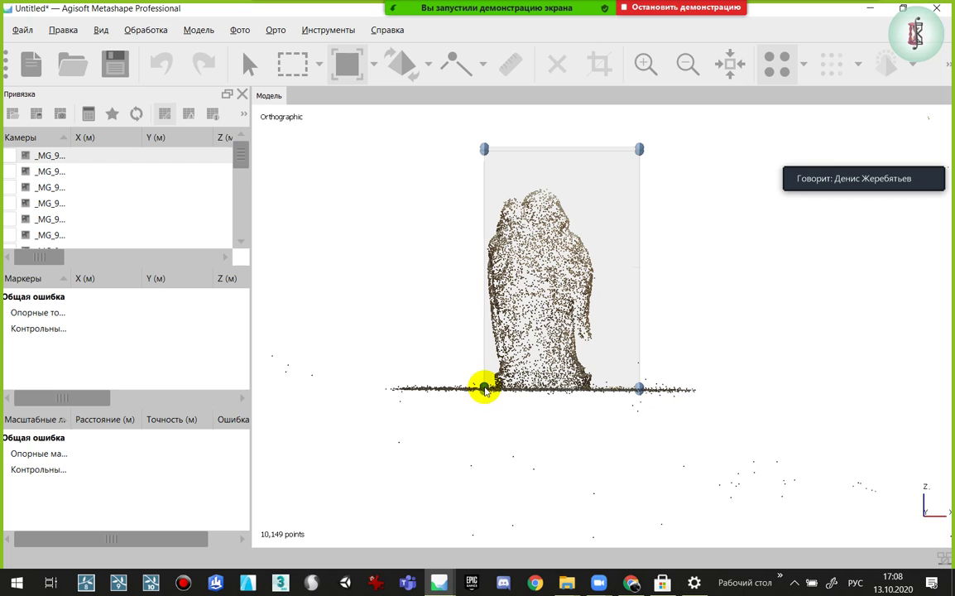
pyautogui.scroll(2, 497, 394)
pyautogui.scroll(2, 579, 426)
pyautogui.scroll(2, 712, 414)
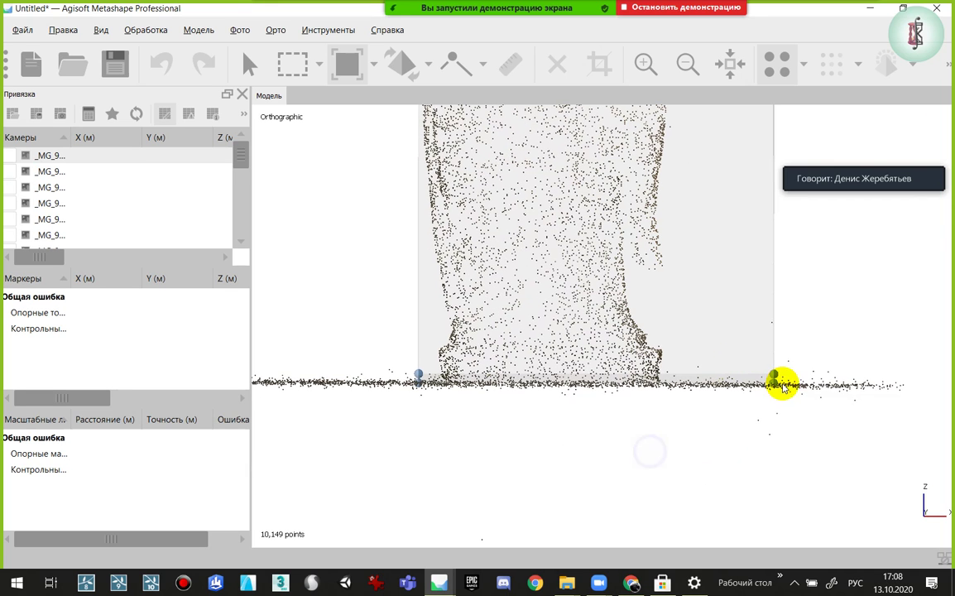
pyautogui.scroll(2, 704, 414)
pyautogui.scroll(-3, 650, 204)
# Pull the box's corners and right edge in tightly around the statue, checking it from another side
pyautogui.moveTo(650, 180); pyautogui.dragTo(601, 216)
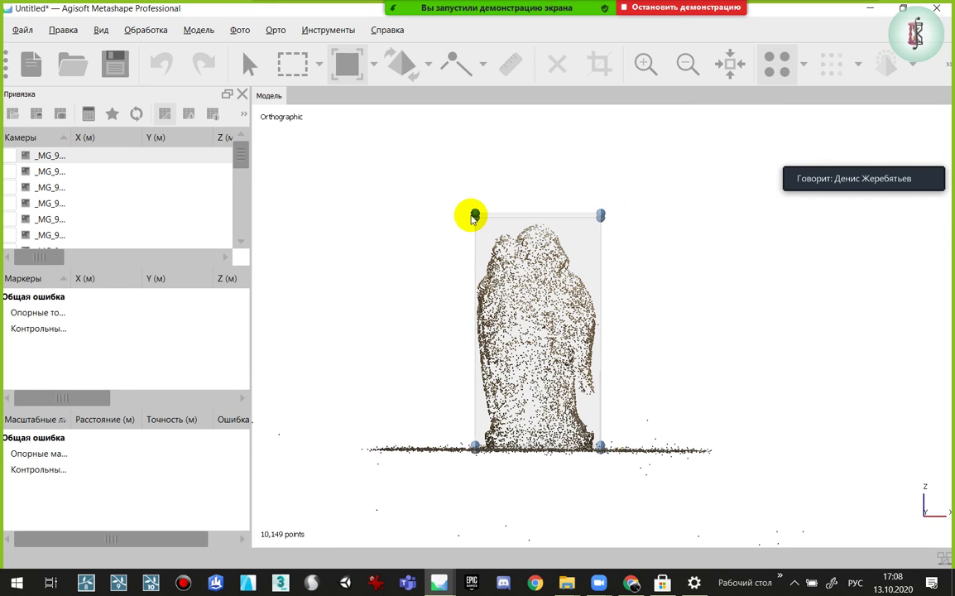
pyautogui.moveTo(476, 220); pyautogui.dragTo(469, 221)
pyautogui.moveTo(612, 296)
pyautogui.mouseDown()
pyautogui.moveTo(392, 200)
pyautogui.moveTo(468, 191)
pyautogui.mouseUp()
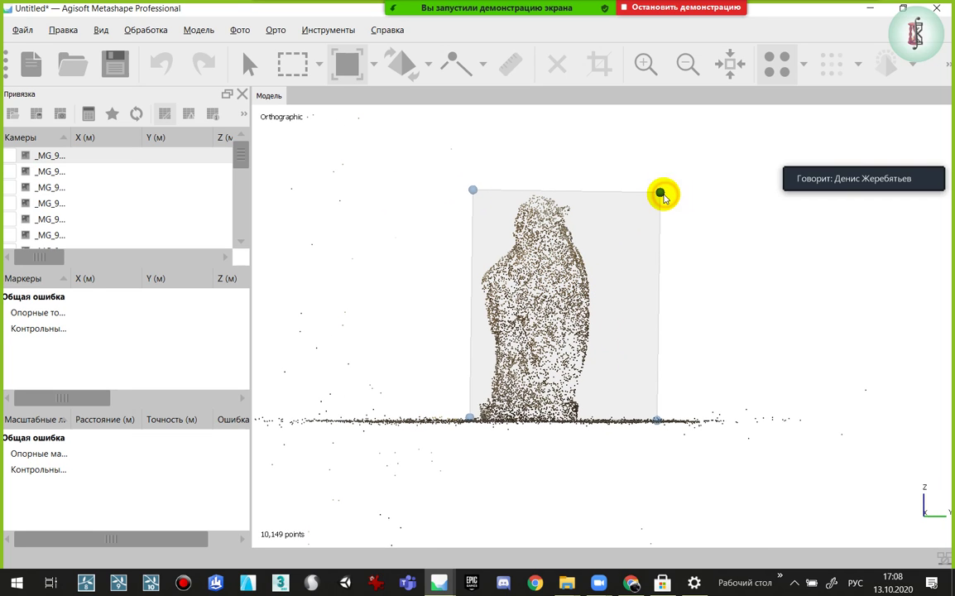
pyautogui.moveTo(663, 194); pyautogui.dragTo(602, 200)
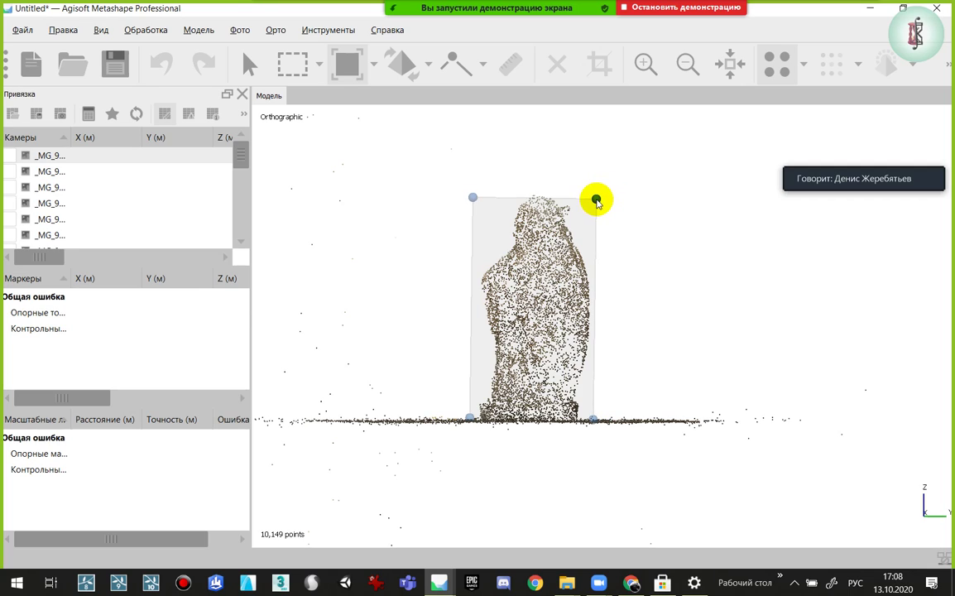
pyautogui.press('KP_6')
pyautogui.scroll(2, 647, 269)
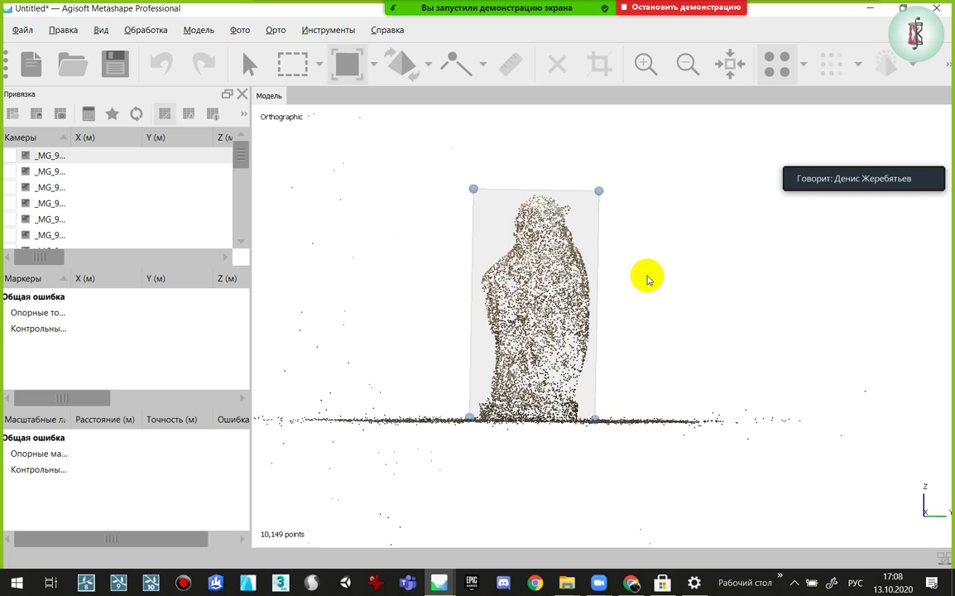
pyautogui.scroll(3, 647, 273)
pyautogui.scroll(3, 571, 395)
pyautogui.scroll(2, 696, 342)
pyautogui.moveTo(697, 342); pyautogui.dragTo(716, 340, button='right')
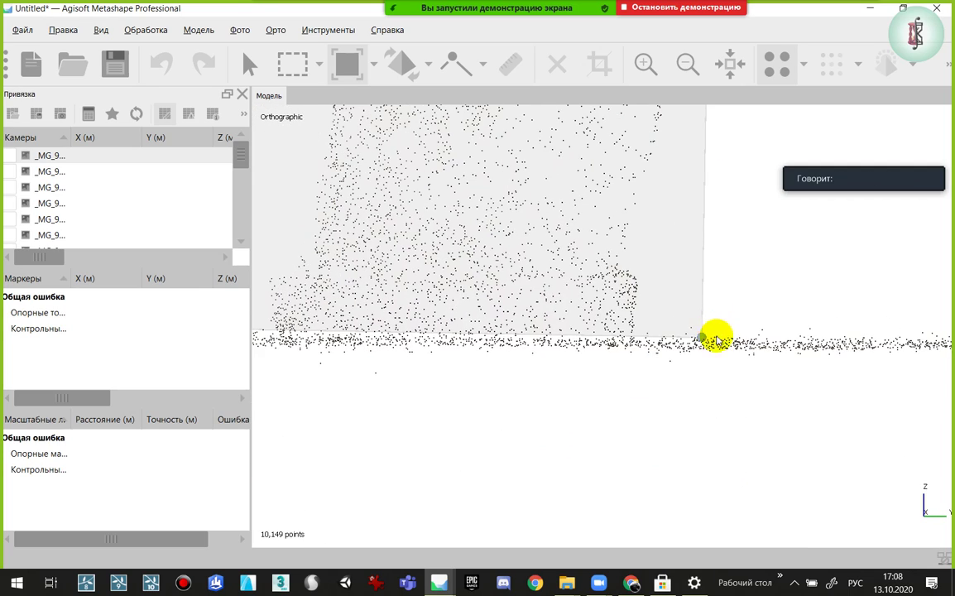
pyautogui.scroll(-1, 881, 352)
pyautogui.scroll(-1, 725, 367)
pyautogui.scroll(-2, 646, 452)
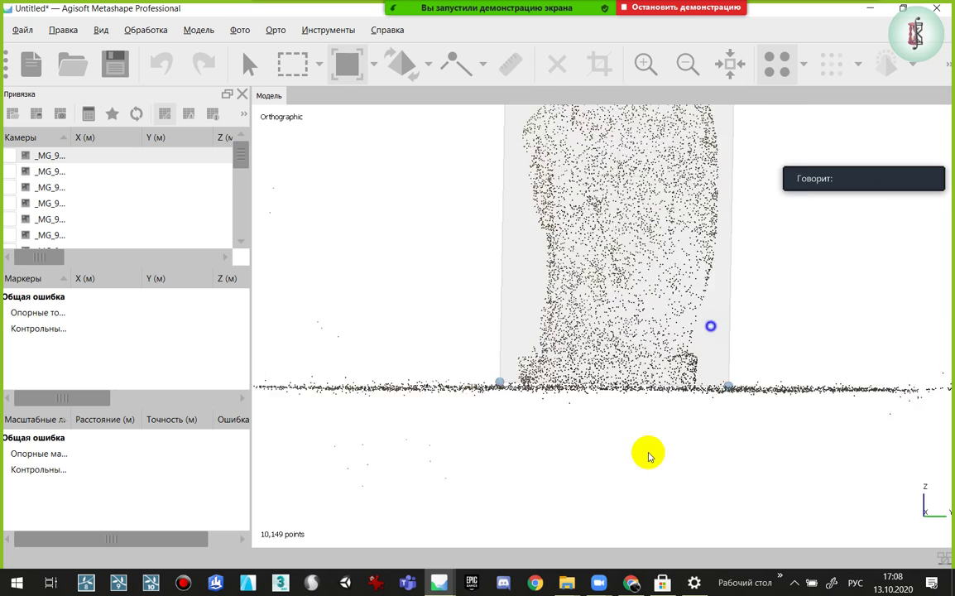
pyautogui.scroll(-1, 662, 375)
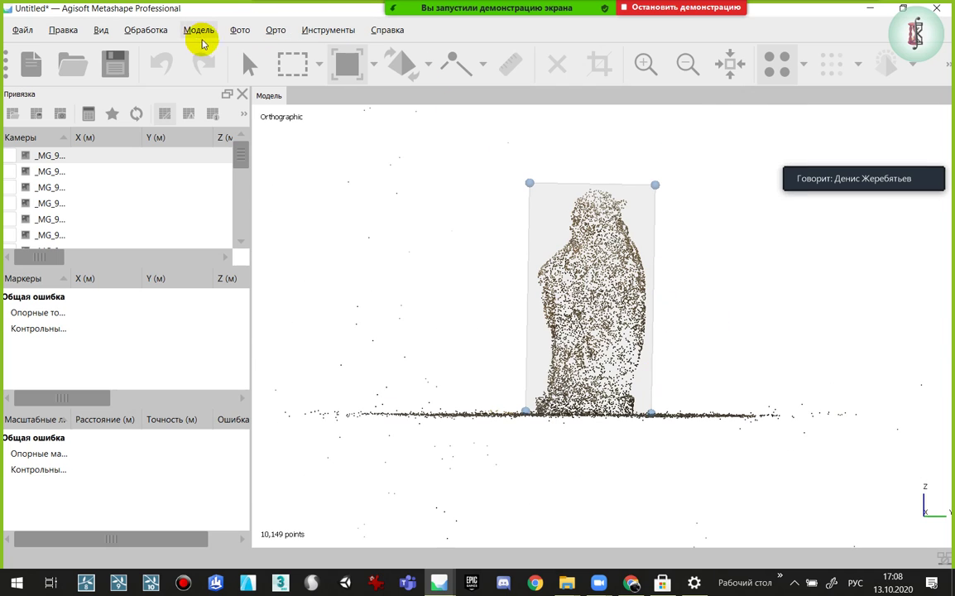
# Launch a dense cloud build at Среднее quality, then bring the храм в Хохлах project window forward
pyautogui.click(142, 30)
pyautogui.click(182, 118)
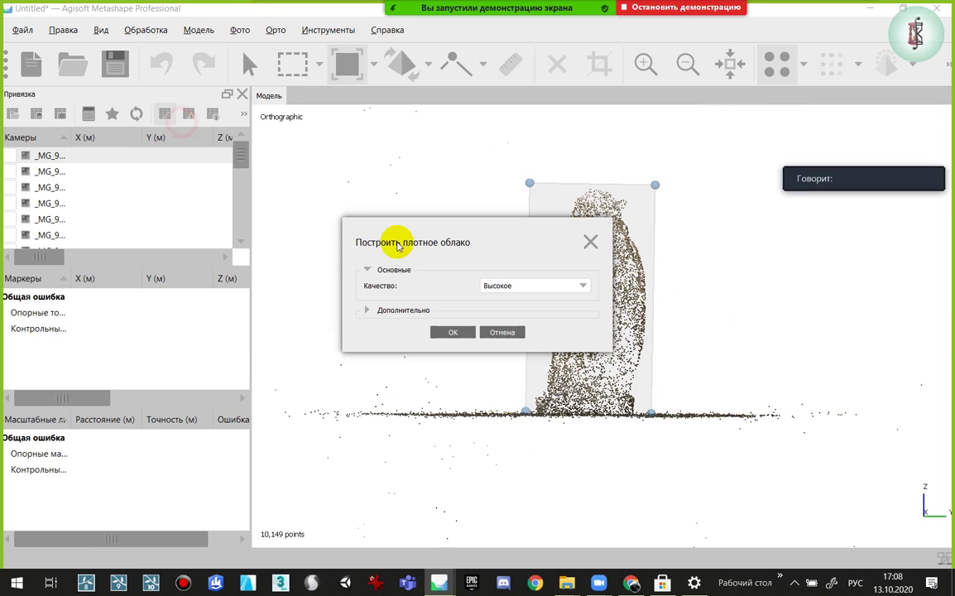
pyautogui.click(523, 288)
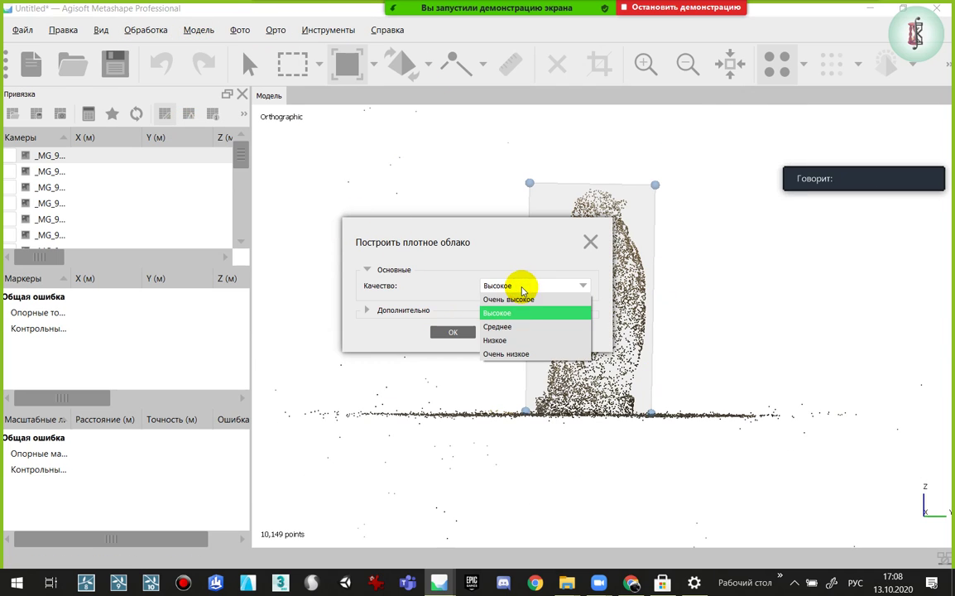
pyautogui.click(503, 313)
pyautogui.click(514, 281)
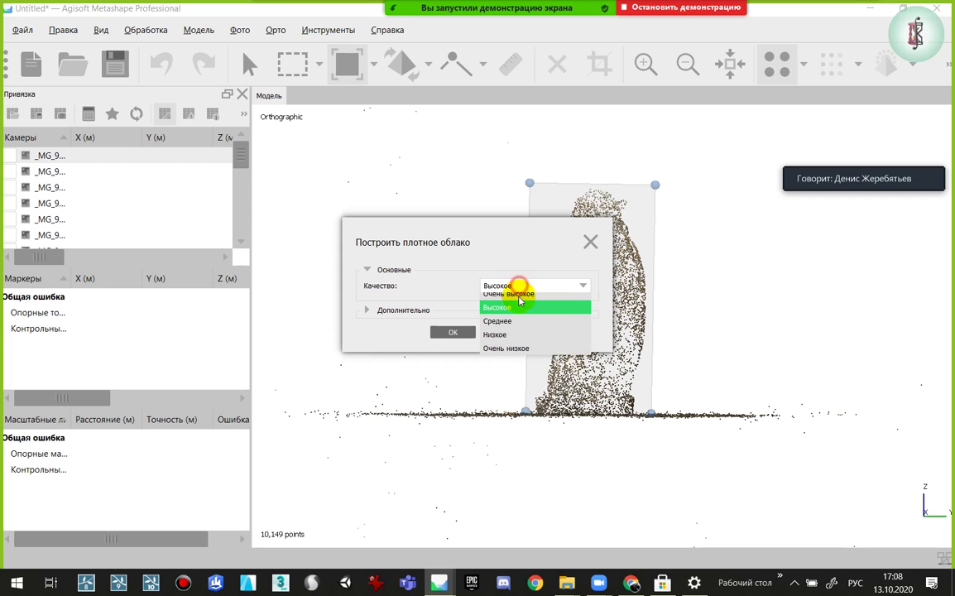
pyautogui.click(500, 324)
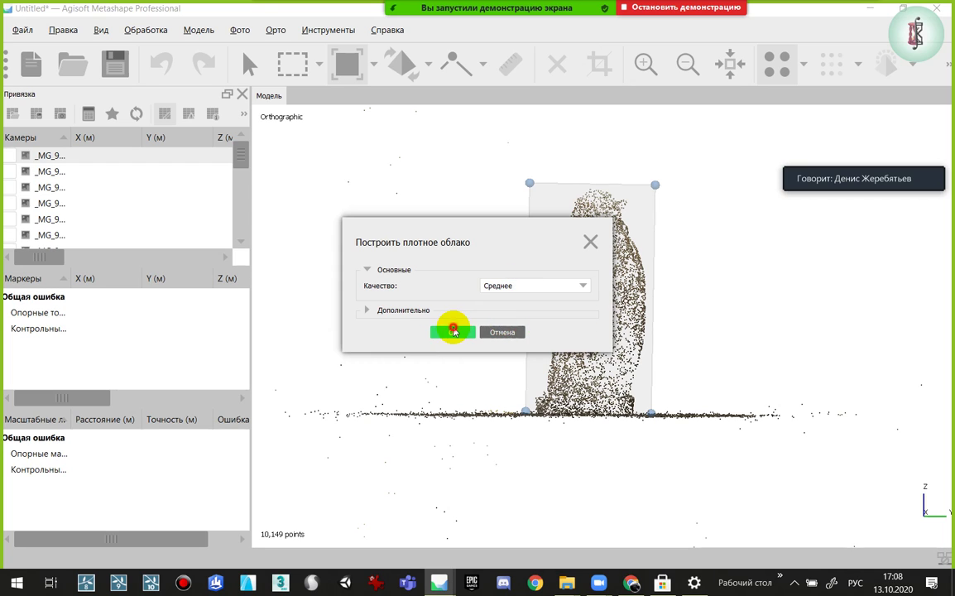
pyautogui.click(453, 331)
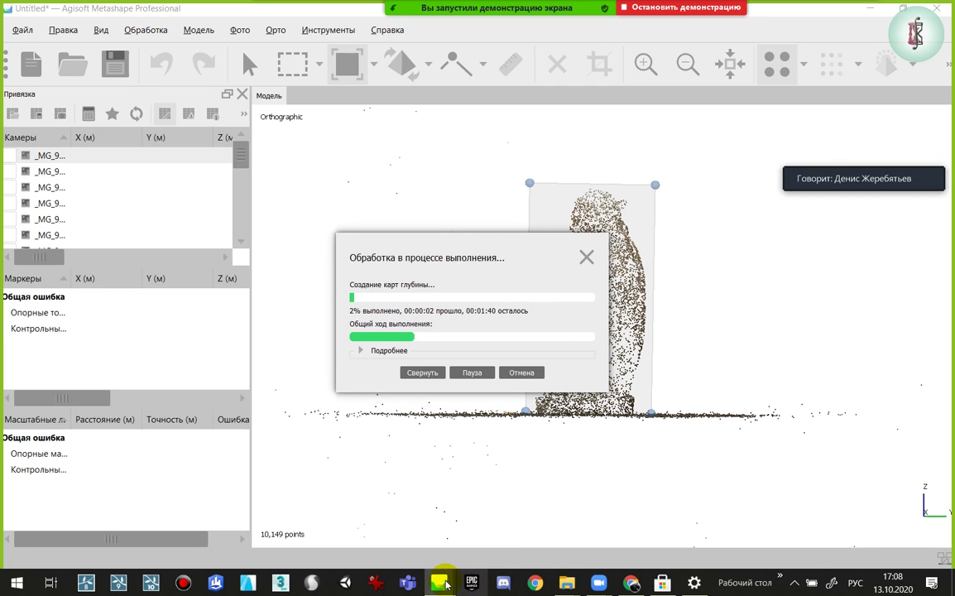
pyautogui.moveTo(440, 584)
pyautogui.click(373, 521)
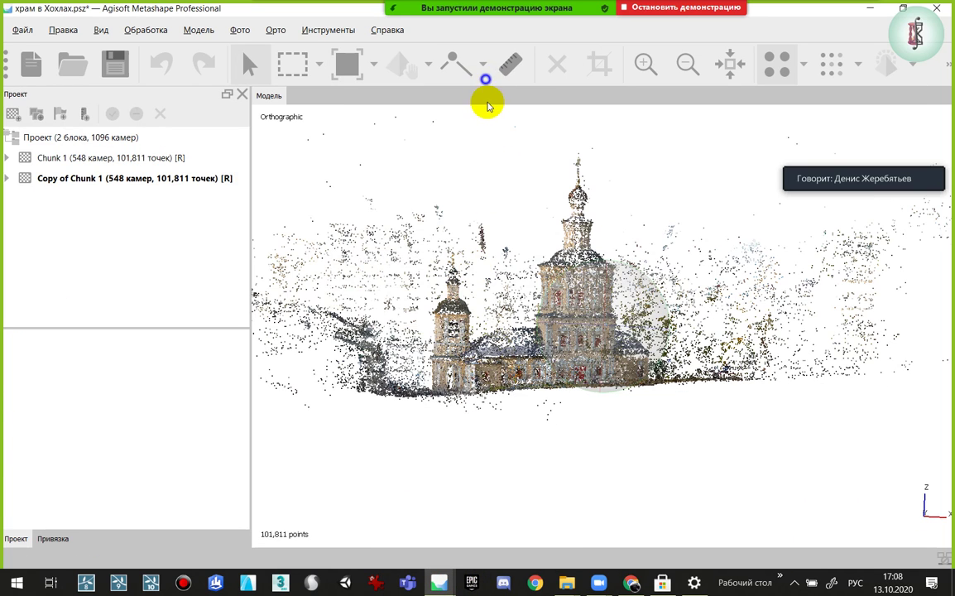
# Reset the church's reconstruction region to its default
pyautogui.scroll(1, 480, 266)
pyautogui.scroll(1, 480, 266)
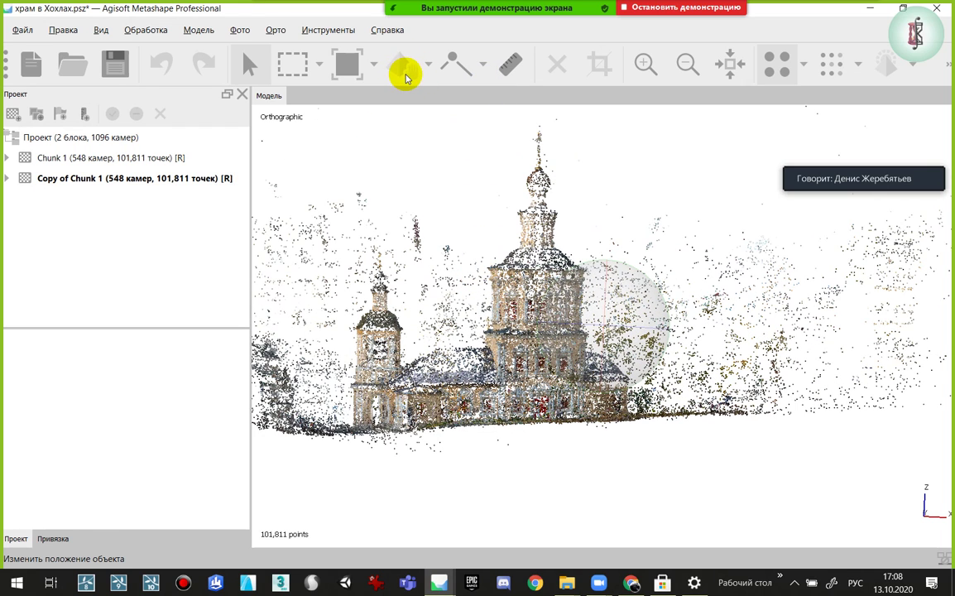
pyautogui.click(373, 64)
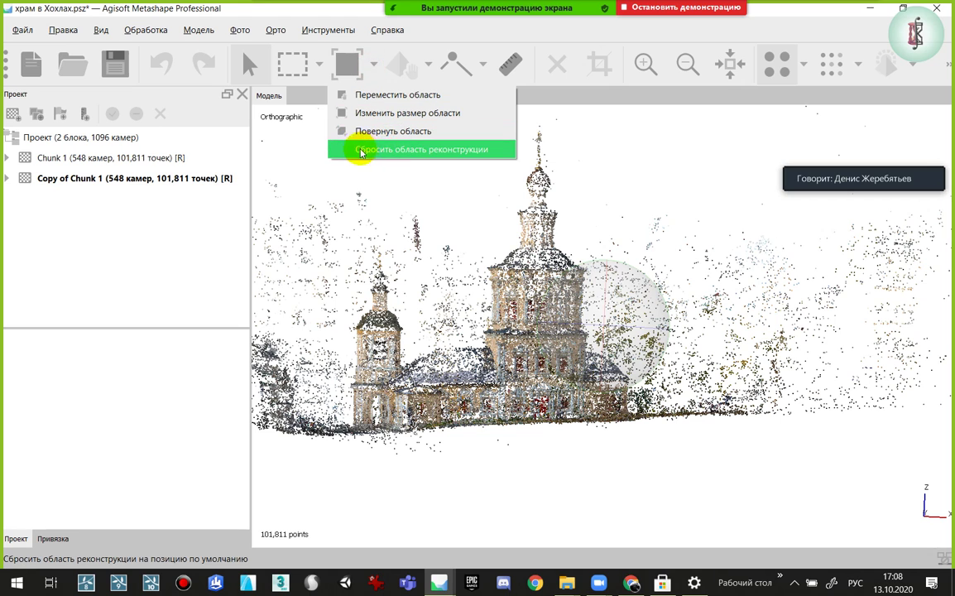
pyautogui.click(395, 151)
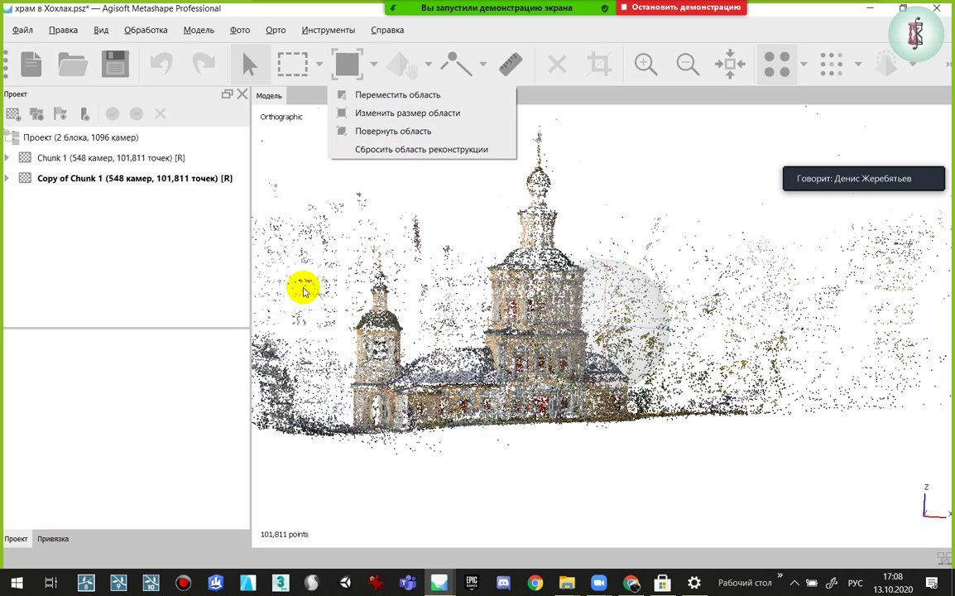
# Orbit the church cloud to an oblique angle and switch the view from orthographic to perspective
pyautogui.moveTo(579, 338); pyautogui.dragTo(638, 325)
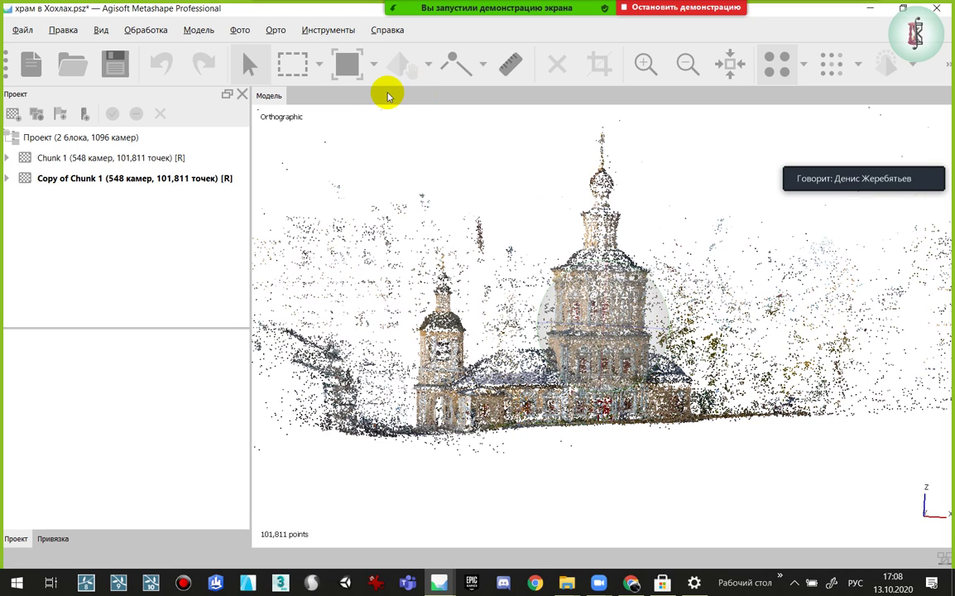
pyautogui.moveTo(568, 310)
pyautogui.mouseDown()
pyautogui.moveTo(657, 286)
pyautogui.moveTo(621, 289)
pyautogui.moveTo(603, 318)
pyautogui.moveTo(614, 315)
pyautogui.moveTo(658, 290)
pyautogui.mouseUp()
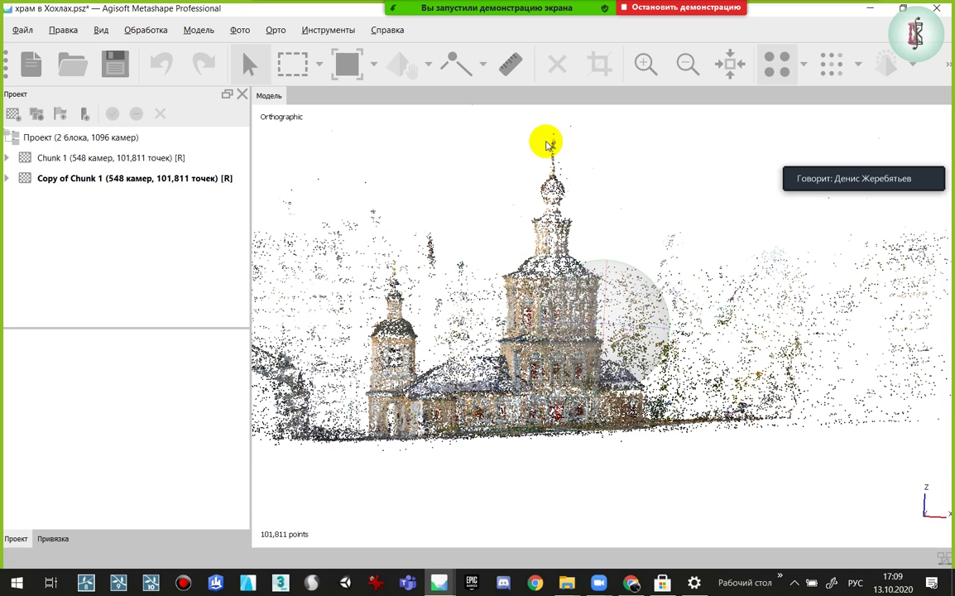
pyautogui.moveTo(562, 147); pyautogui.dragTo(588, 176)
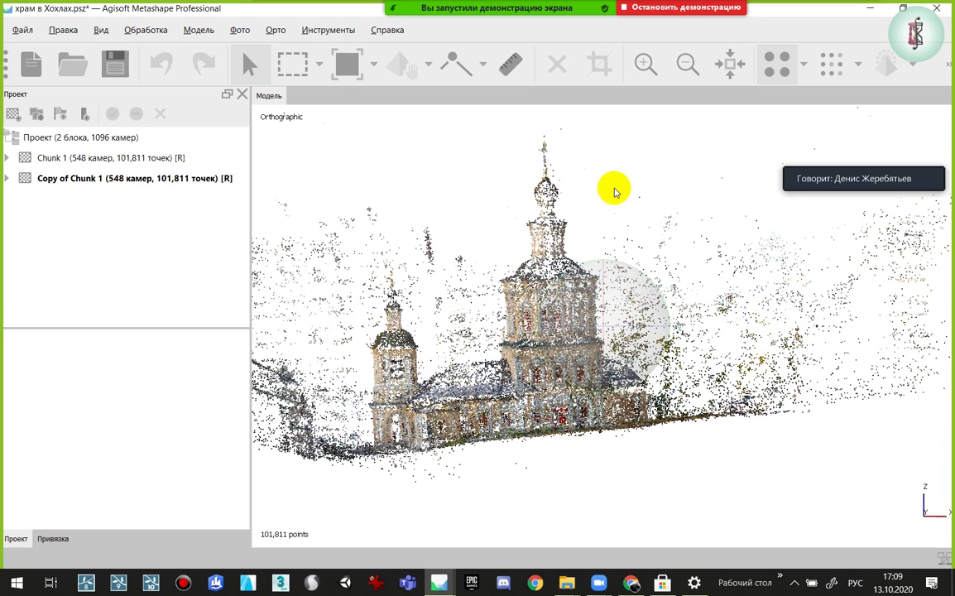
pyautogui.moveTo(635, 218); pyautogui.dragTo(636, 194)
pyautogui.press('5')
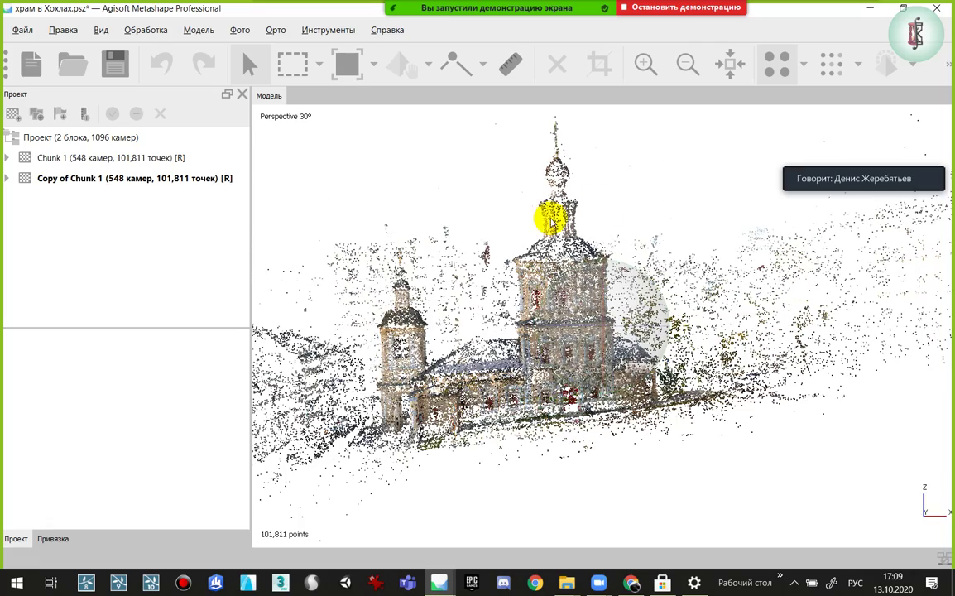
pyautogui.moveTo(549, 332); pyautogui.dragTo(606, 341)
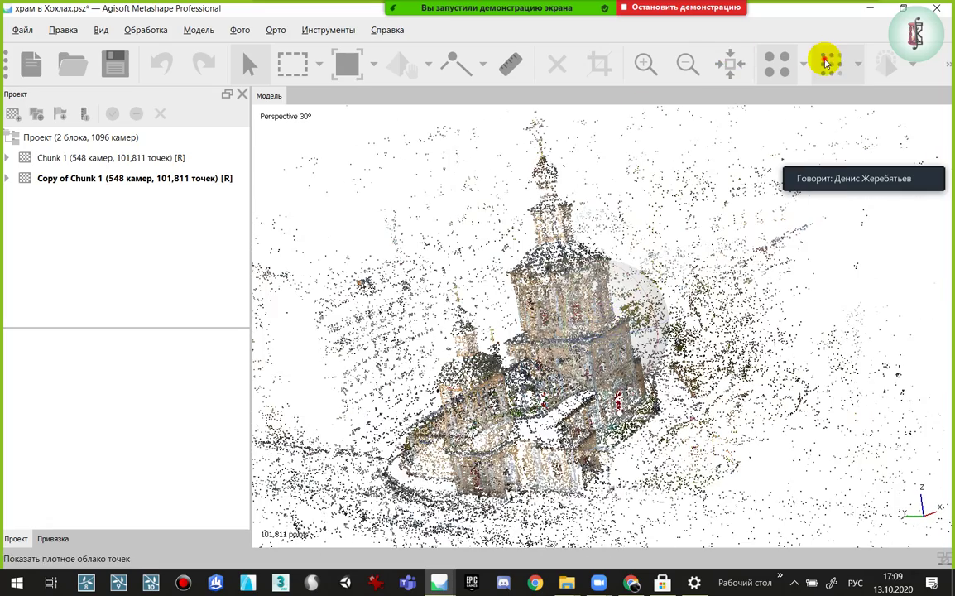
# Display the church's 59,568,178-point dense cloud and zoom and orbit toward the bell tower
pyautogui.click(828, 60)
pyautogui.moveTo(559, 365)
pyautogui.mouseDown()
pyautogui.moveTo(581, 341)
pyautogui.moveTo(375, 375)
pyautogui.mouseUp()
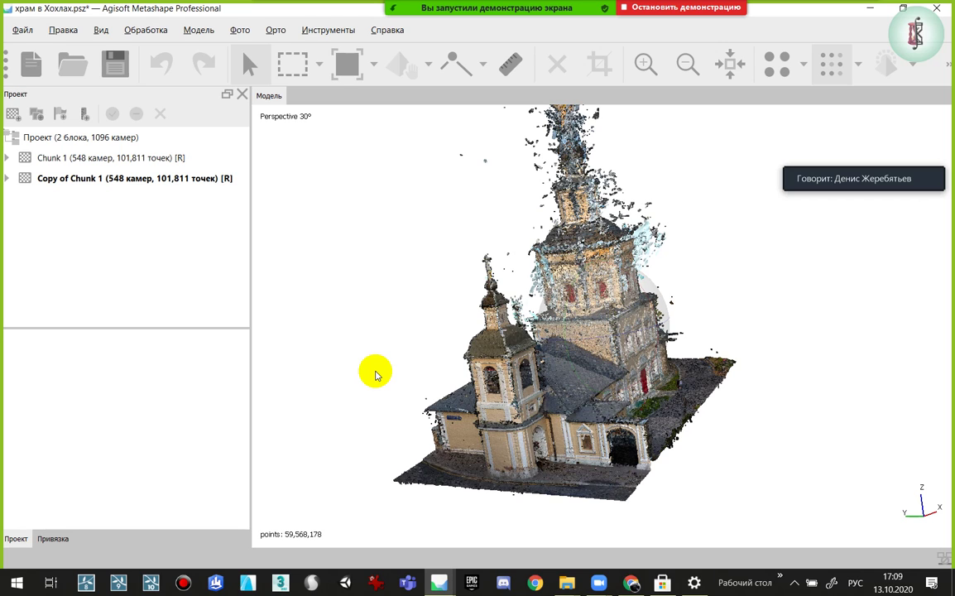
pyautogui.scroll(2, 497, 397)
pyautogui.scroll(2, 543, 435)
pyautogui.scroll(1, 602, 384)
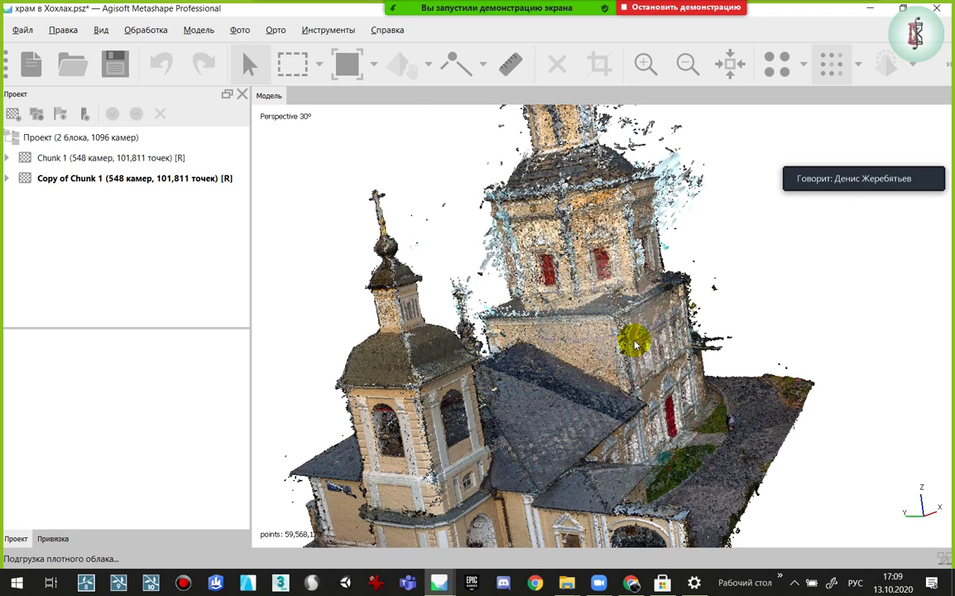
pyautogui.scroll(2, 675, 310)
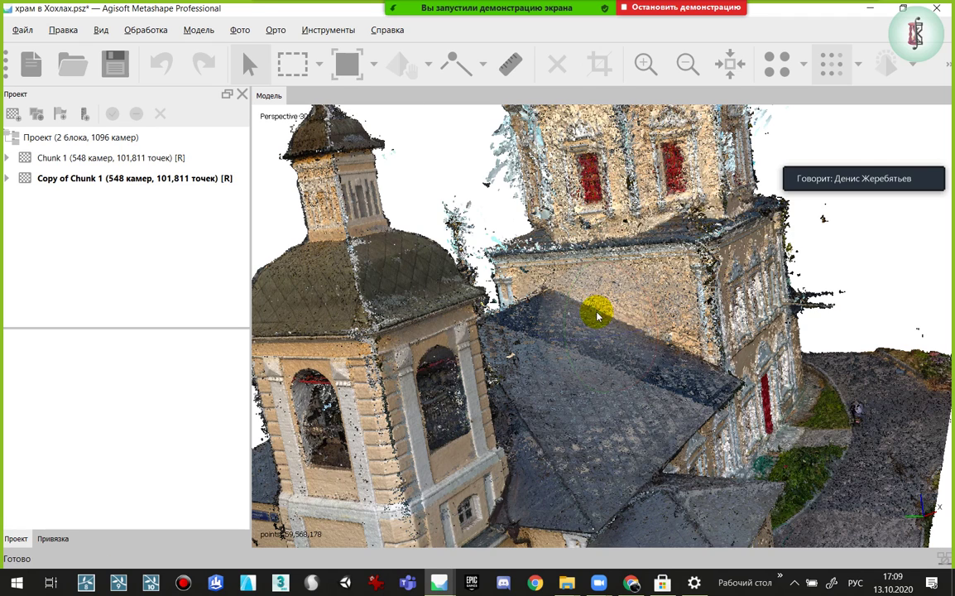
pyautogui.moveTo(670, 368)
pyautogui.mouseDown()
pyautogui.moveTo(693, 390)
pyautogui.moveTo(669, 410)
pyautogui.moveTo(693, 314)
pyautogui.moveTo(675, 341)
pyautogui.moveTo(560, 331)
pyautogui.moveTo(523, 356)
pyautogui.moveTo(581, 320)
pyautogui.moveTo(623, 309)
pyautogui.moveTo(379, 324)
pyautogui.moveTo(397, 341)
pyautogui.mouseUp()
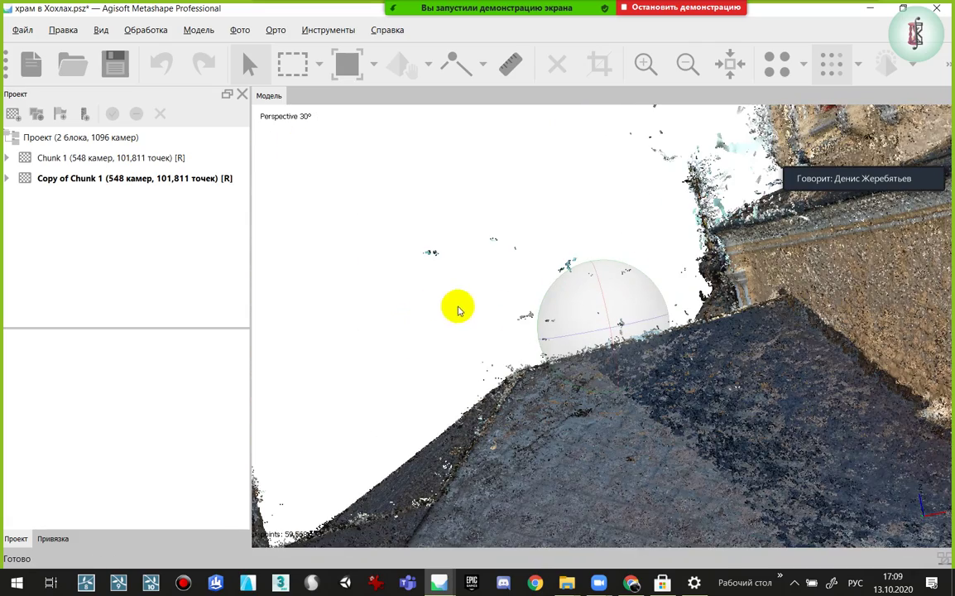
pyautogui.moveTo(510, 317)
pyautogui.mouseDown()
pyautogui.moveTo(529, 309)
pyautogui.moveTo(603, 341)
pyautogui.moveTo(610, 330)
pyautogui.moveTo(586, 328)
pyautogui.moveTo(742, 324)
pyautogui.moveTo(492, 319)
pyautogui.moveTo(118, 187)
pyautogui.mouseUp()
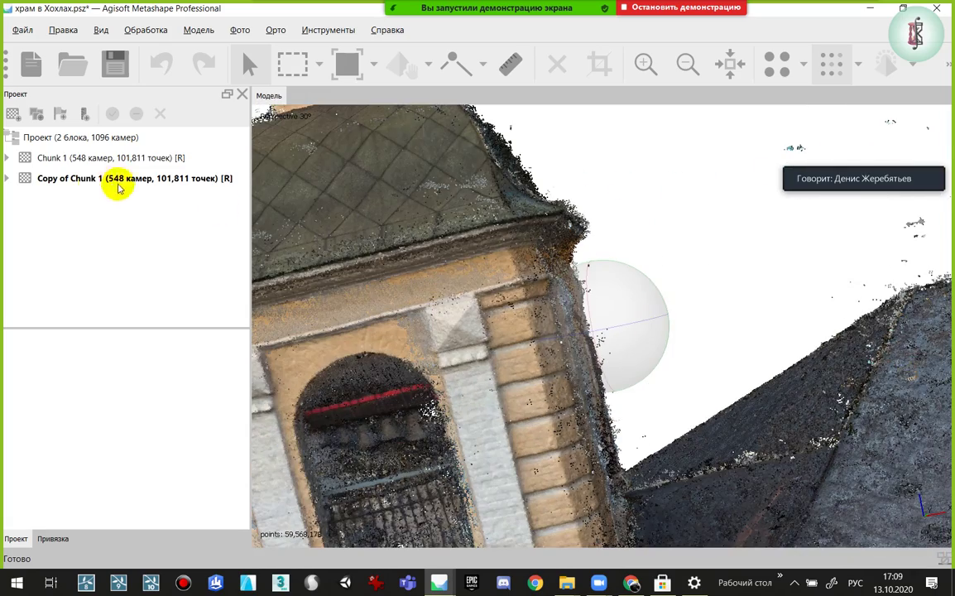
# Expand Copy of Chunk 1 and inspect its properties and the dense cloud's build parameters
pyautogui.click(7, 178)
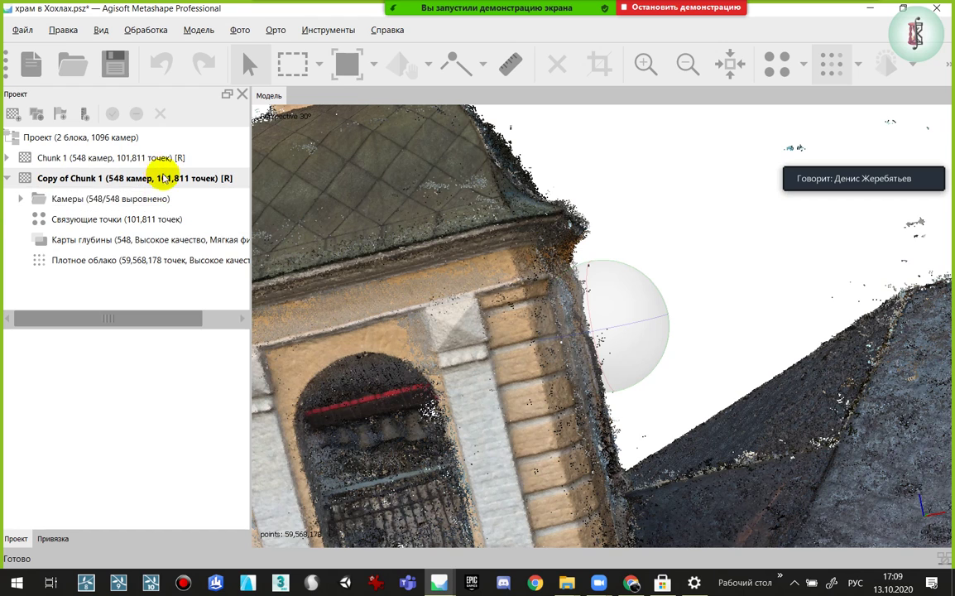
pyautogui.click(146, 29)
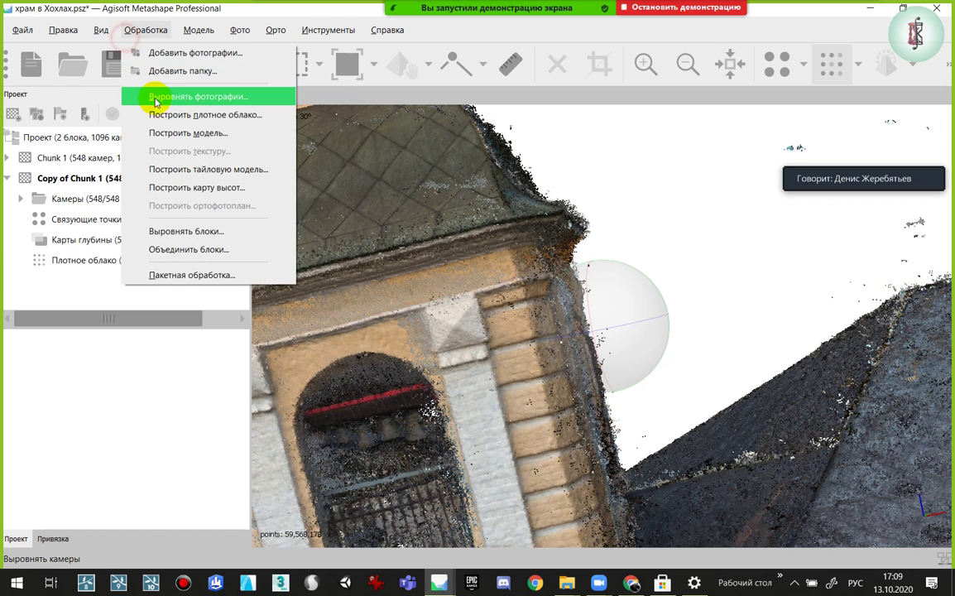
pyautogui.click(66, 183)
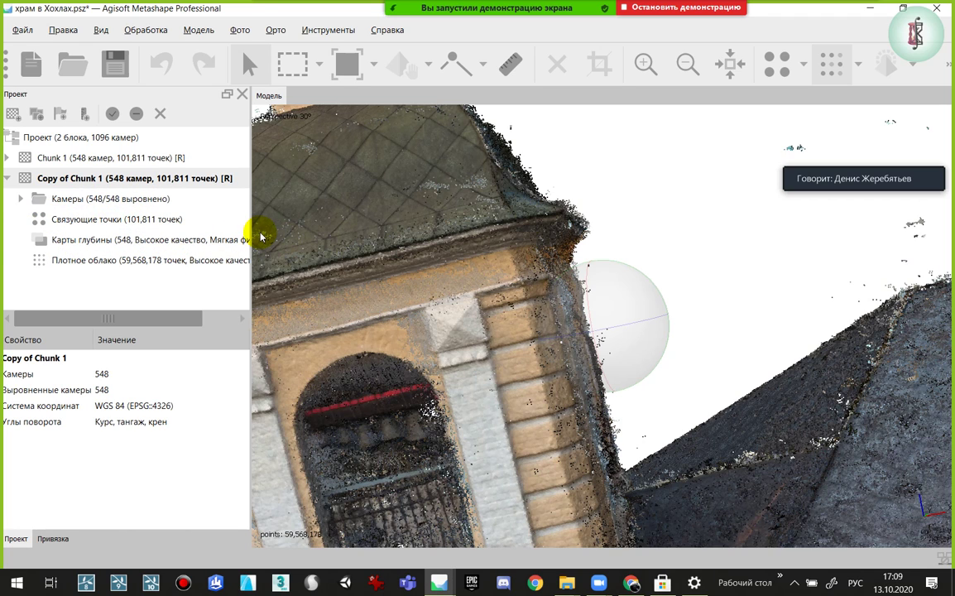
pyautogui.click(153, 262)
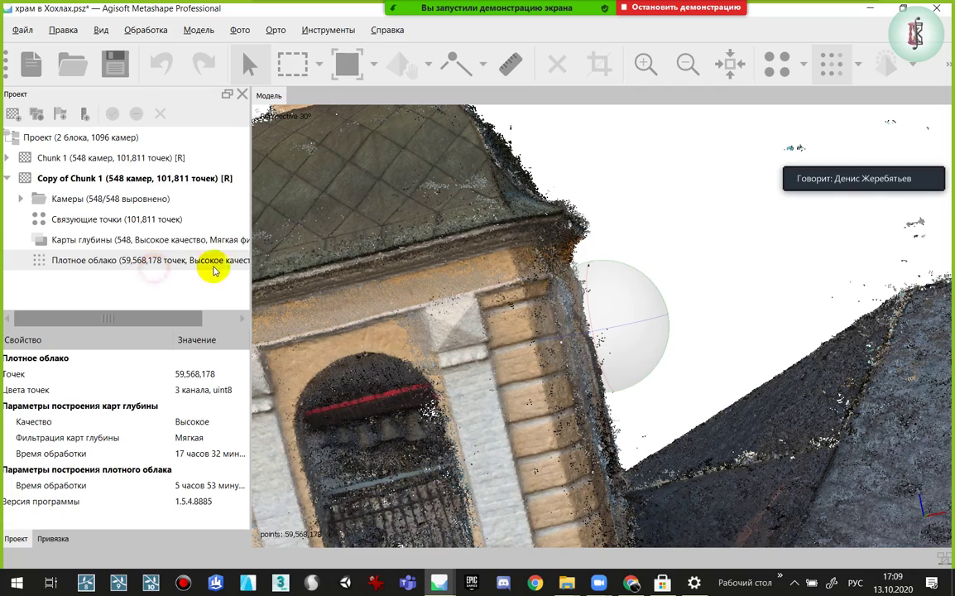
# Orbit around the dense cloud's roof and bell tower, then reselect Copy of Chunk 1
pyautogui.moveTo(418, 192)
pyautogui.mouseDown()
pyautogui.moveTo(508, 233)
pyautogui.moveTo(393, 151)
pyautogui.mouseUp()
pyautogui.scroll(-5, 488, 225)
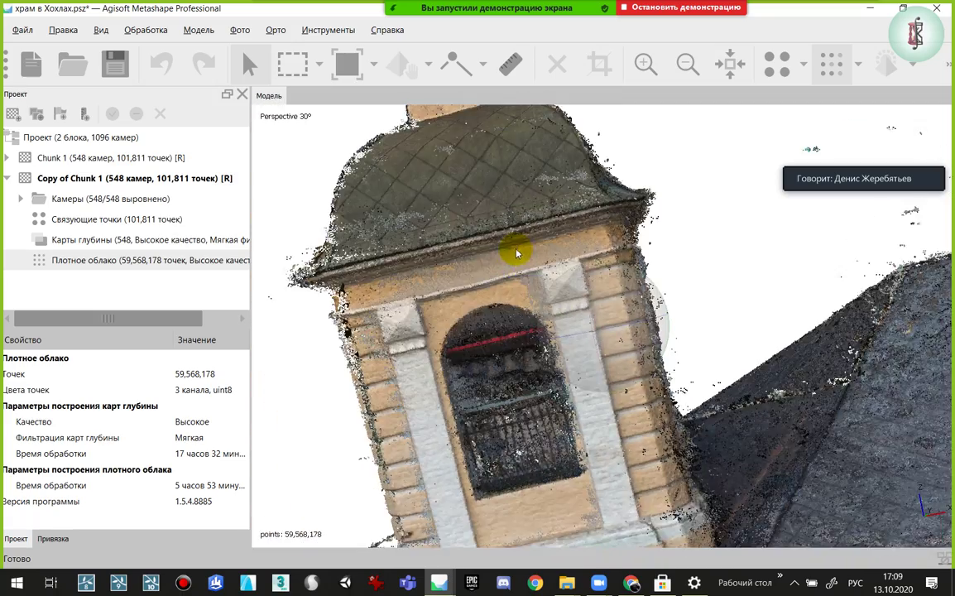
pyautogui.moveTo(525, 265)
pyautogui.mouseDown()
pyautogui.moveTo(593, 324)
pyautogui.moveTo(633, 324)
pyautogui.moveTo(612, 341)
pyautogui.moveTo(655, 329)
pyautogui.moveTo(542, 350)
pyautogui.mouseUp()
pyautogui.moveTo(637, 342)
pyautogui.mouseDown()
pyautogui.moveTo(358, 345)
pyautogui.moveTo(565, 358)
pyautogui.moveTo(367, 386)
pyautogui.moveTo(524, 339)
pyautogui.moveTo(512, 294)
pyautogui.moveTo(693, 330)
pyautogui.moveTo(678, 309)
pyautogui.moveTo(580, 298)
pyautogui.mouseUp()
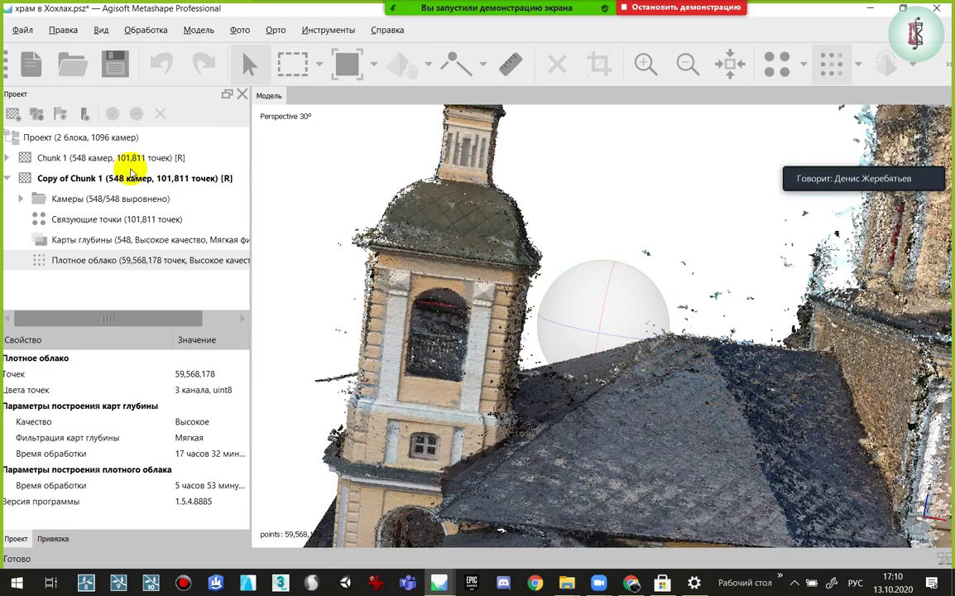
pyautogui.click(108, 180)
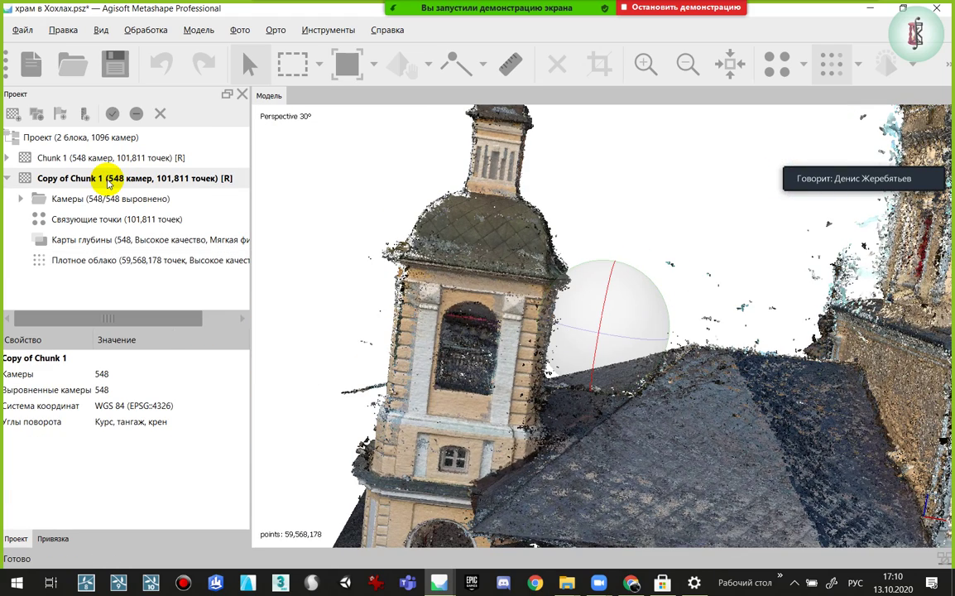
# Make Chunk 1 the active chunk, then make Copy of Chunk 1 active again
pyautogui.rightClick(105, 180)
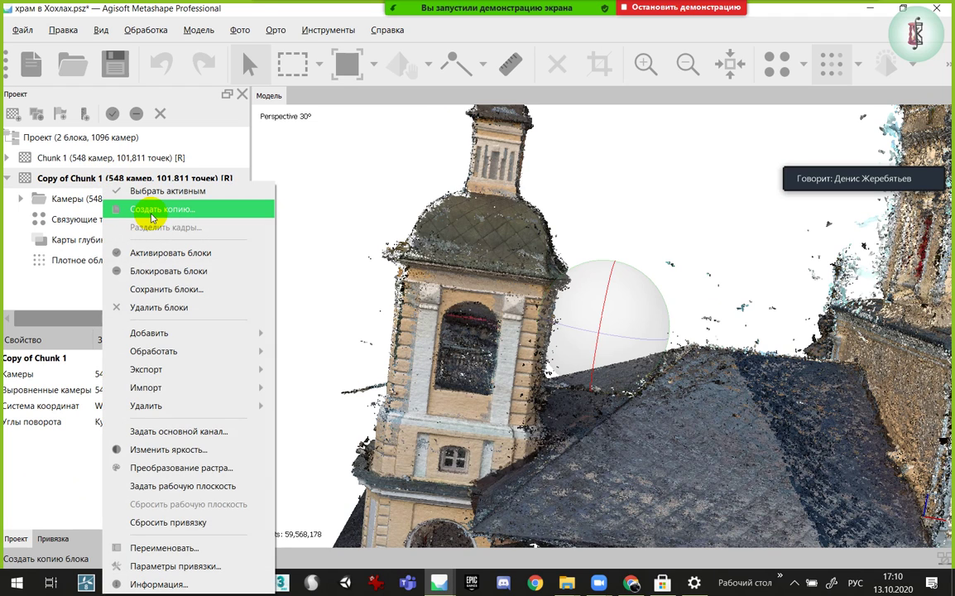
pyautogui.click(74, 158)
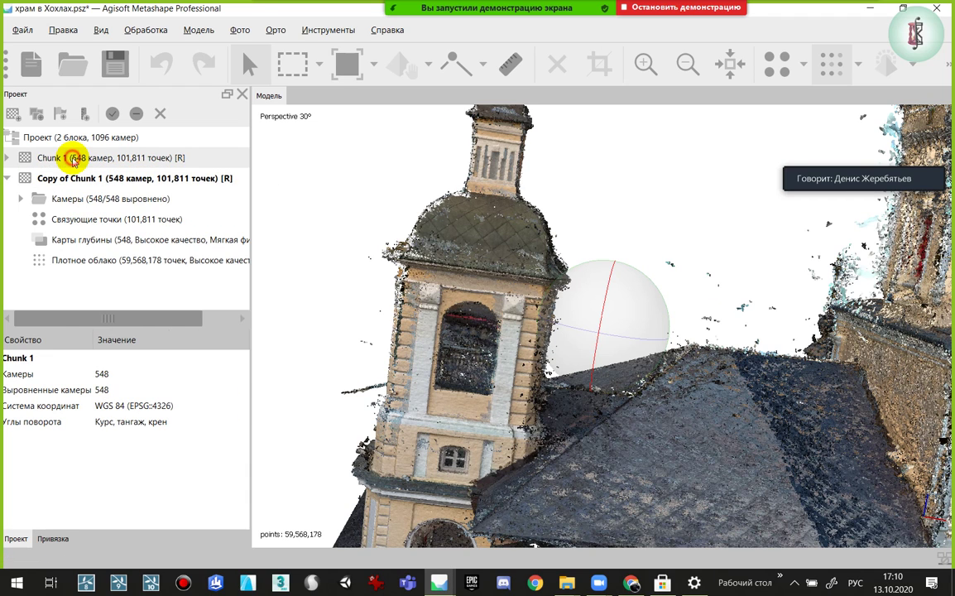
pyautogui.doubleClick(75, 158)
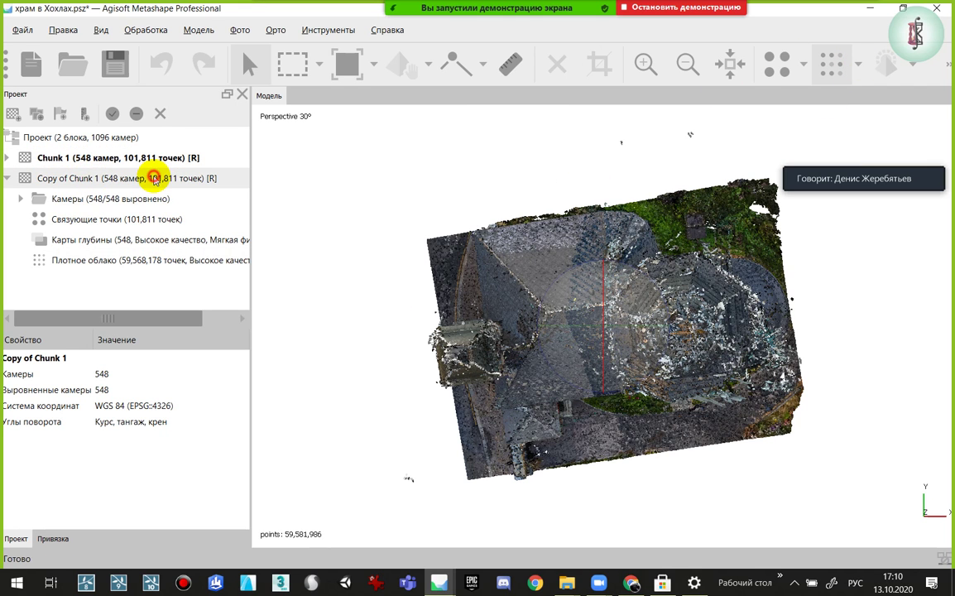
pyautogui.doubleClick(141, 178)
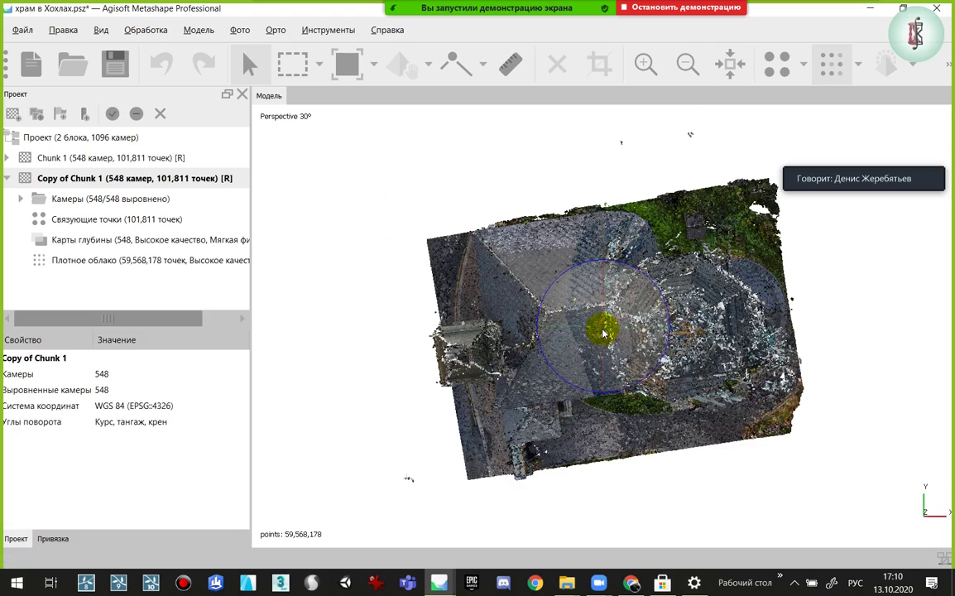
# Orbit to an oblique church view, check the Инструменты menu, and switch to the Untitled project
pyautogui.moveTo(602, 290); pyautogui.dragTo(593, 219)
pyautogui.moveTo(608, 304); pyautogui.dragTo(555, 229)
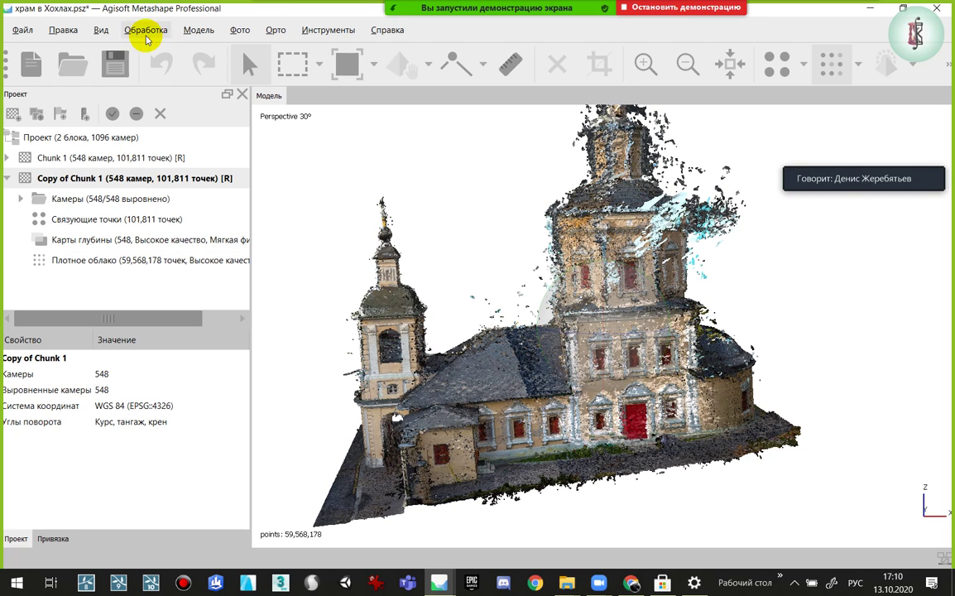
pyautogui.click(197, 30)
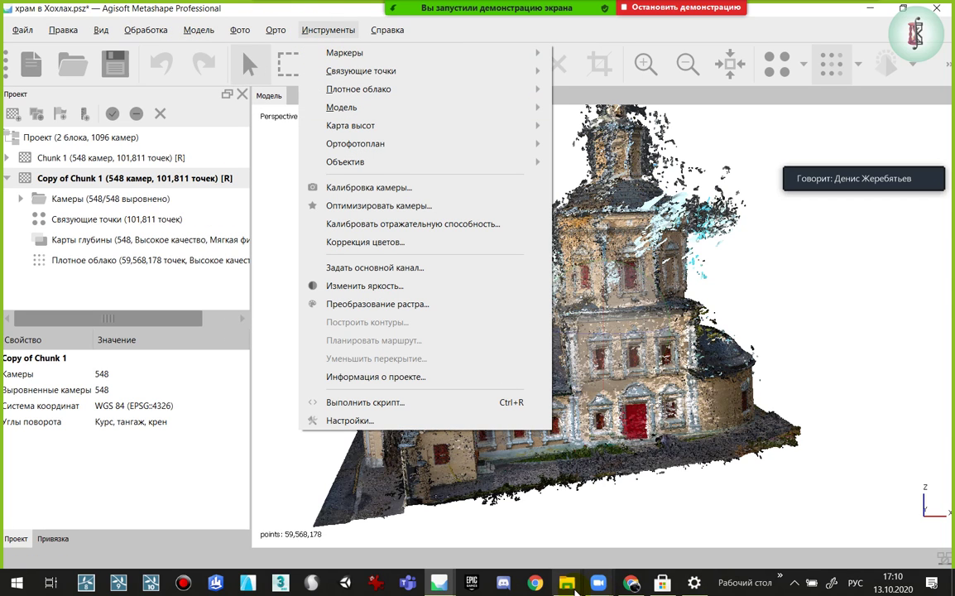
pyautogui.click(439, 582)
# Show the statue's 199,444-point dense cloud and orbit and zoom in on its head and back
pyautogui.click(511, 533)
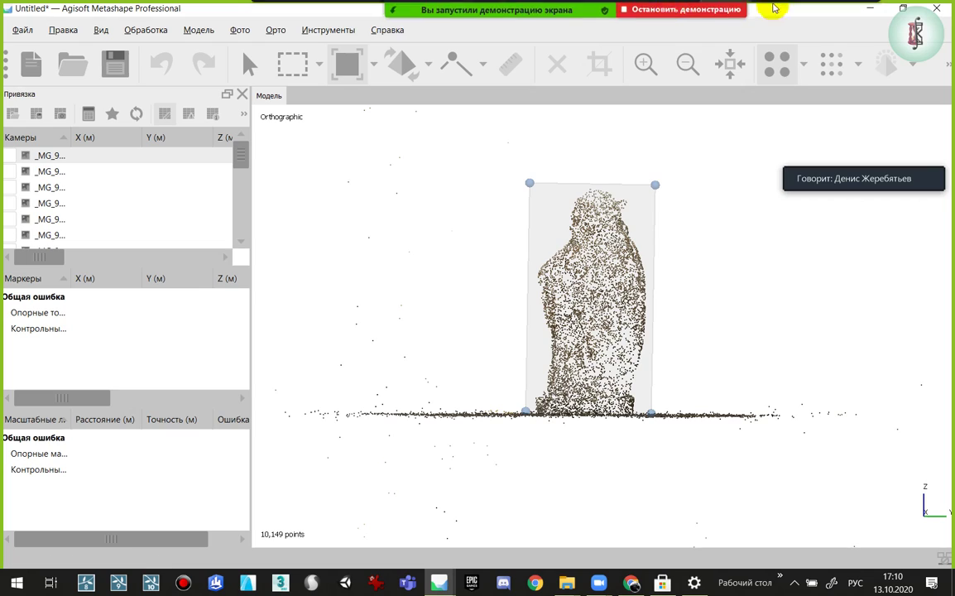
pyautogui.click(828, 60)
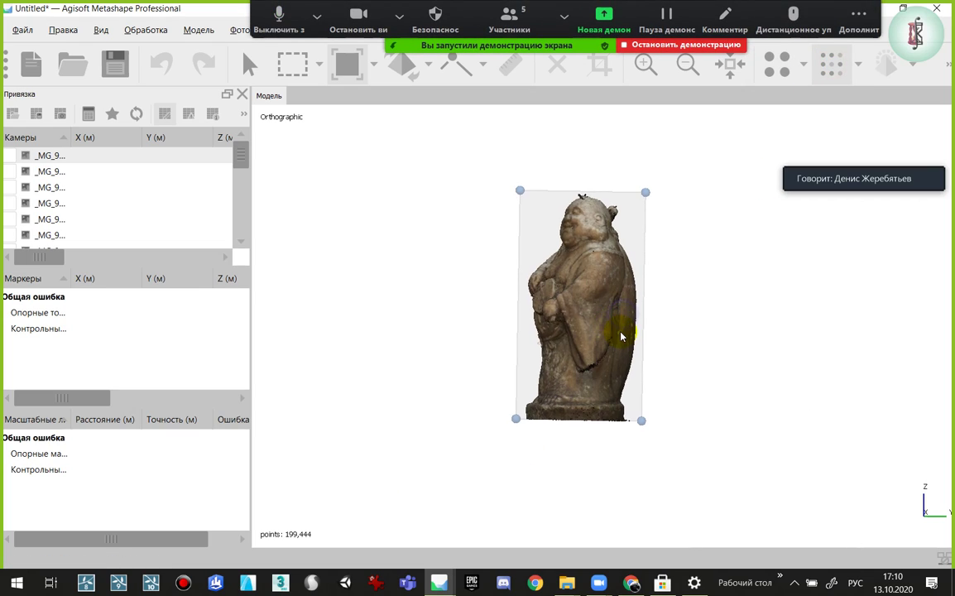
pyautogui.click(249, 63)
pyautogui.moveTo(530, 307)
pyautogui.mouseDown()
pyautogui.moveTo(568, 300)
pyautogui.moveTo(611, 317)
pyautogui.moveTo(575, 299)
pyautogui.mouseUp()
pyautogui.scroll(3, 607, 410)
pyautogui.scroll(3, 559, 344)
pyautogui.moveTo(559, 343); pyautogui.dragTo(592, 385)
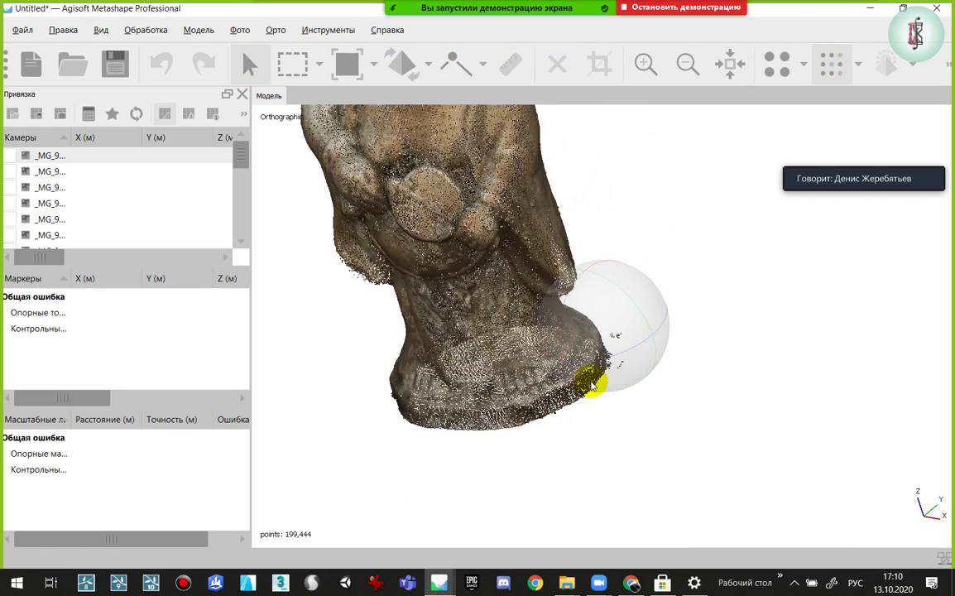
pyautogui.scroll(-5, 592, 385)
pyautogui.moveTo(640, 494)
pyautogui.mouseDown()
pyautogui.moveTo(622, 319)
pyautogui.moveTo(666, 290)
pyautogui.moveTo(682, 323)
pyautogui.moveTo(537, 290)
pyautogui.mouseUp()
pyautogui.scroll(2, 509, 259)
pyautogui.moveTo(509, 259)
pyautogui.mouseDown()
pyautogui.moveTo(583, 326)
pyautogui.moveTo(556, 320)
pyautogui.moveTo(516, 266)
pyautogui.mouseUp()
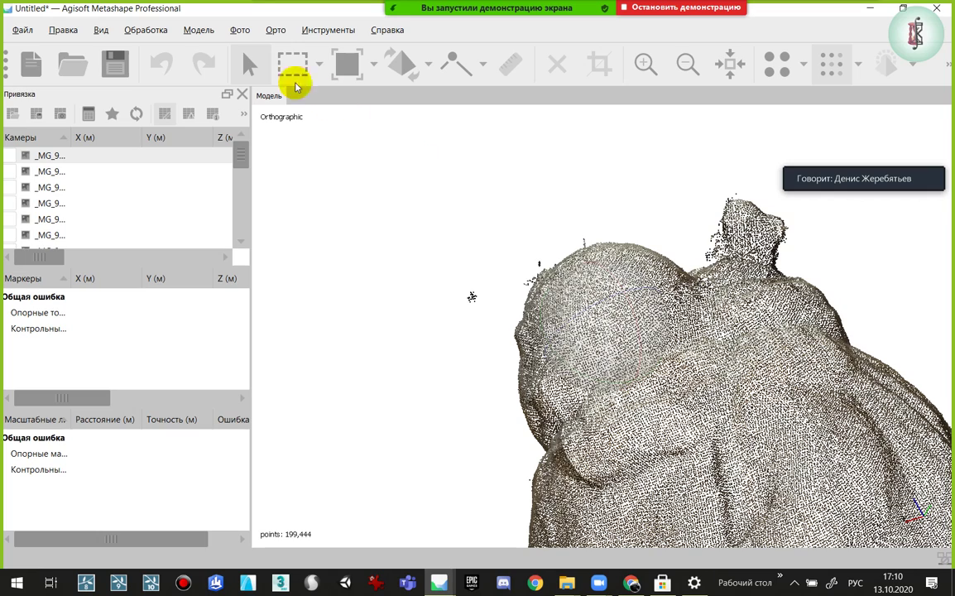
# Use free-form selection to delete stray points beside and to the left of the statue's head
pyautogui.click(319, 66)
pyautogui.click(352, 130)
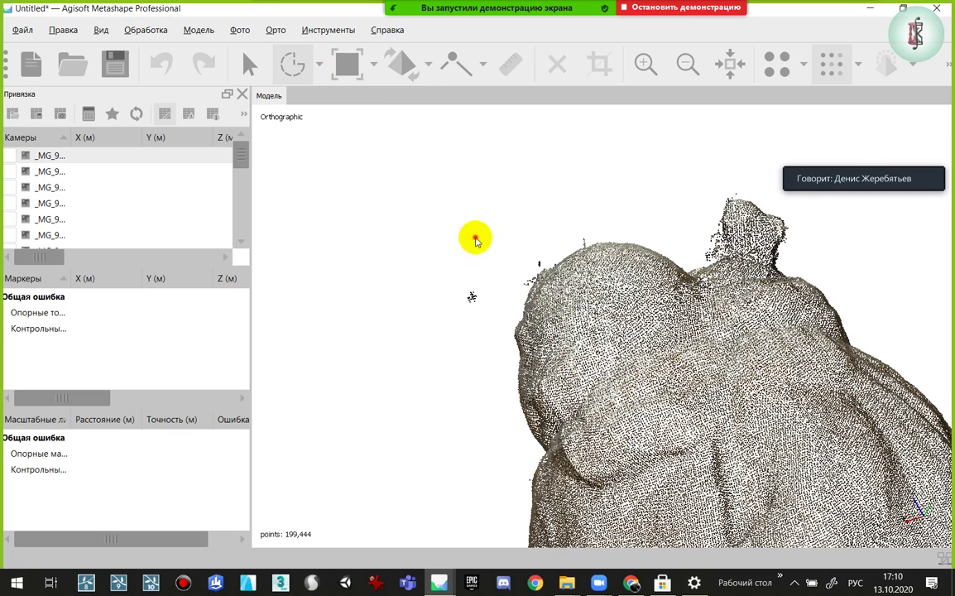
pyautogui.moveTo(476, 242)
pyautogui.mouseDown()
pyautogui.moveTo(405, 325)
pyautogui.moveTo(544, 284)
pyautogui.mouseUp()
pyautogui.press('Delete')
pyautogui.scroll(2, 544, 280)
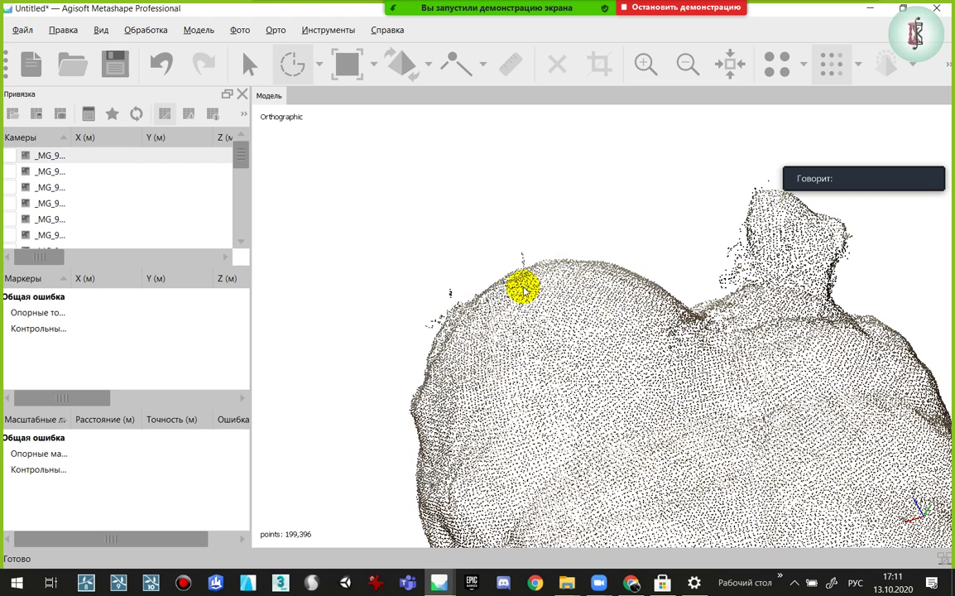
pyautogui.moveTo(452, 272); pyautogui.dragTo(395, 324)
pyautogui.press('Delete')
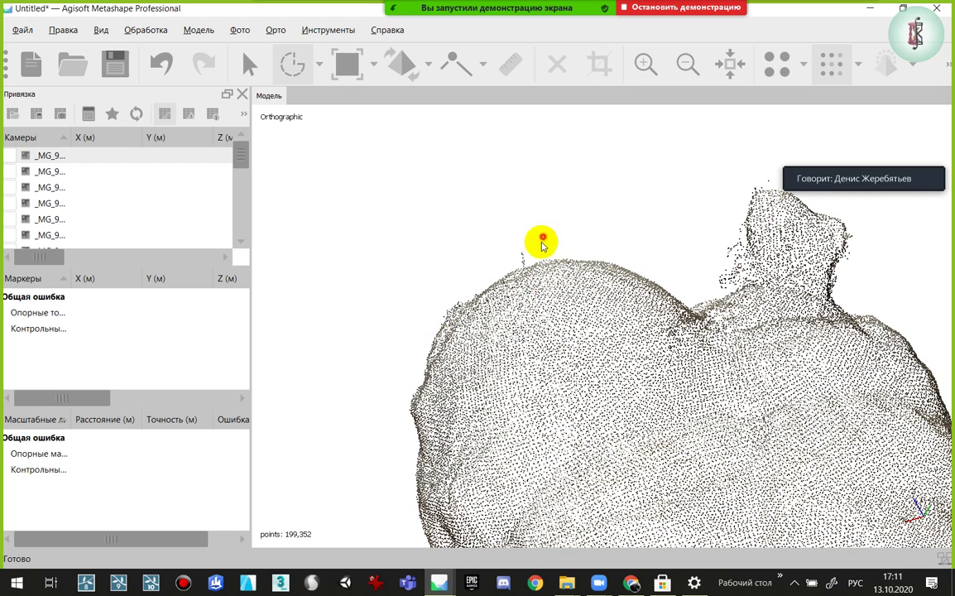
# Delete the stray points above the head and dock the Project panel
pyautogui.moveTo(604, 253); pyautogui.dragTo(593, 238, button='right')
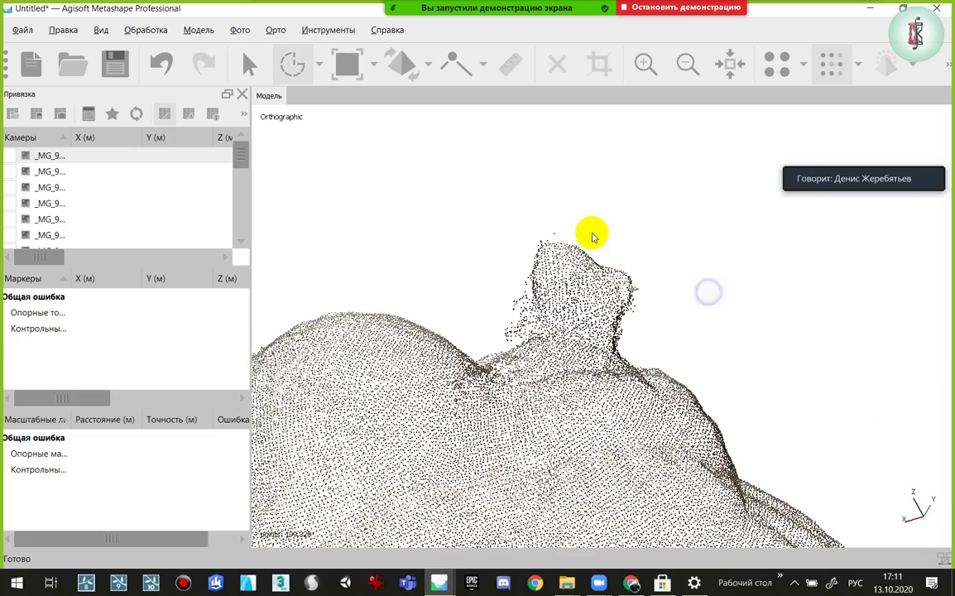
pyautogui.moveTo(593, 238); pyautogui.dragTo(580, 248)
pyautogui.press('Delete')
pyautogui.moveTo(641, 286); pyautogui.dragTo(638, 325)
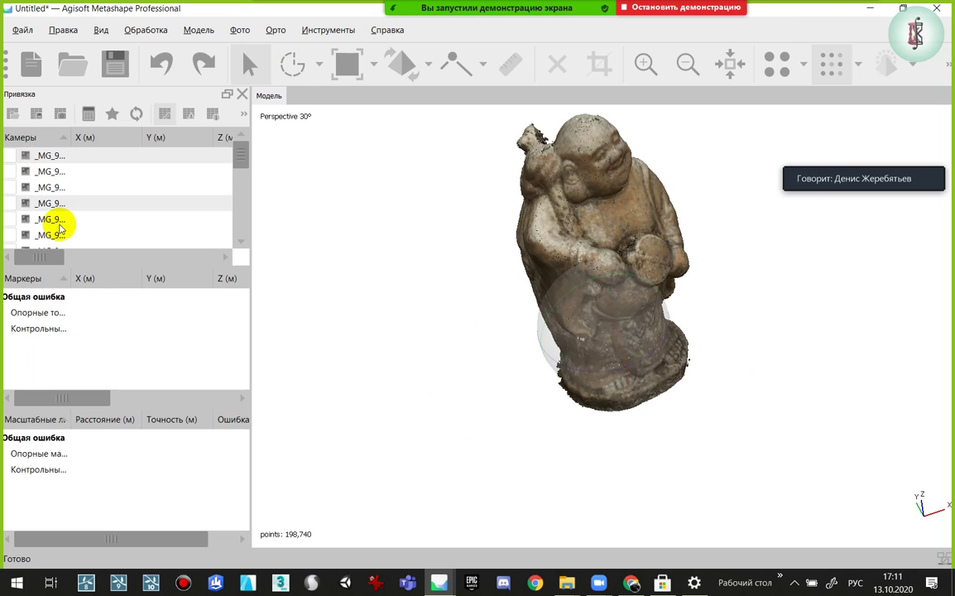
pyautogui.click(328, 31)
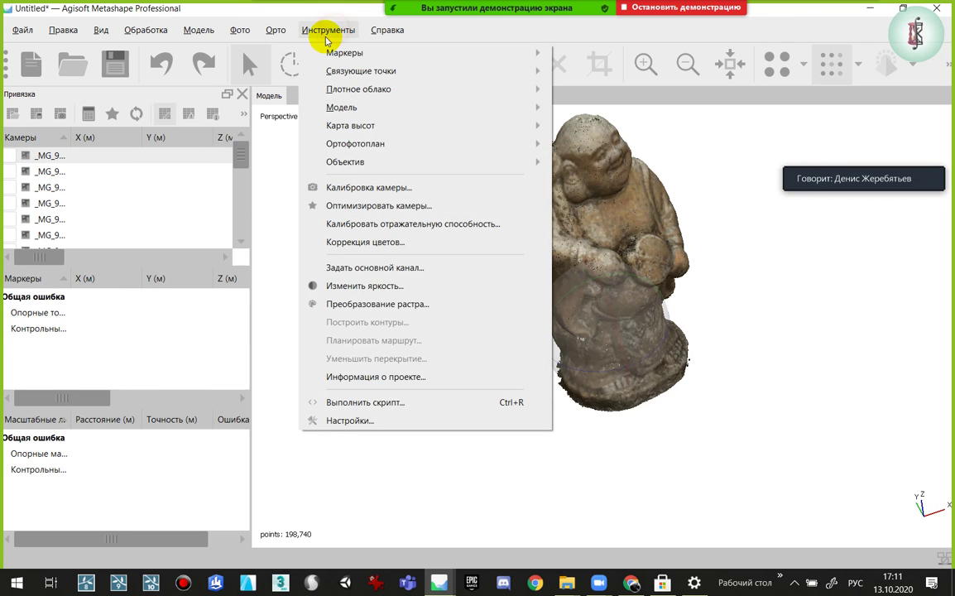
pyautogui.moveTo(100, 30)
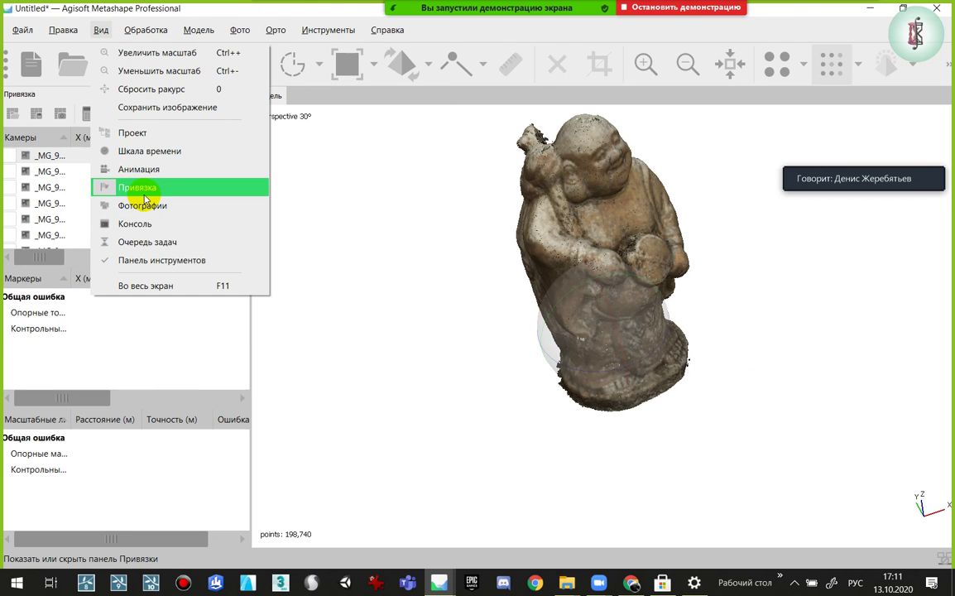
pyautogui.click(158, 133)
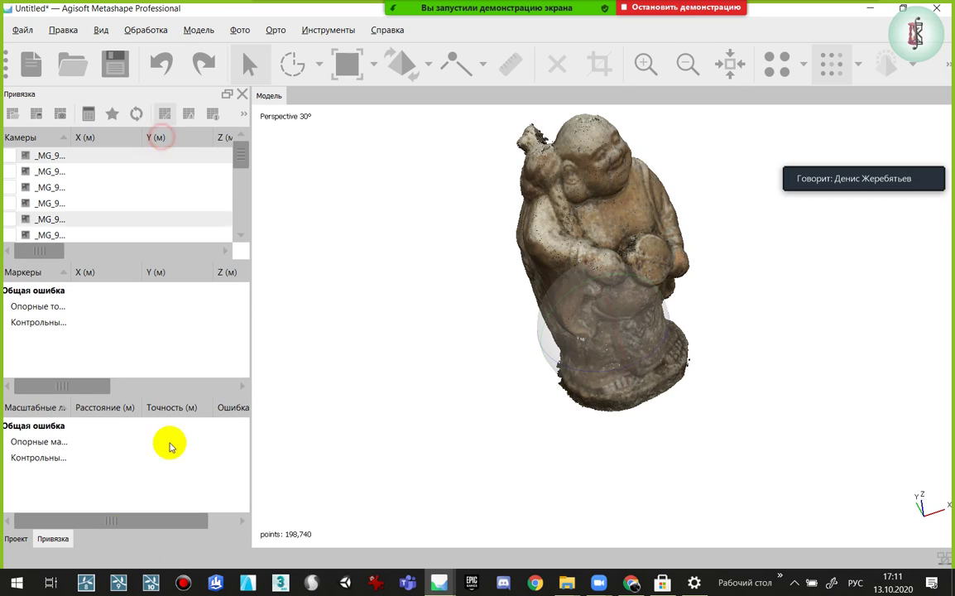
# Show the project tree, collapse the cameras branch, and open the dense cloud's context menu
pyautogui.click(12, 539)
pyautogui.click(101, 30)
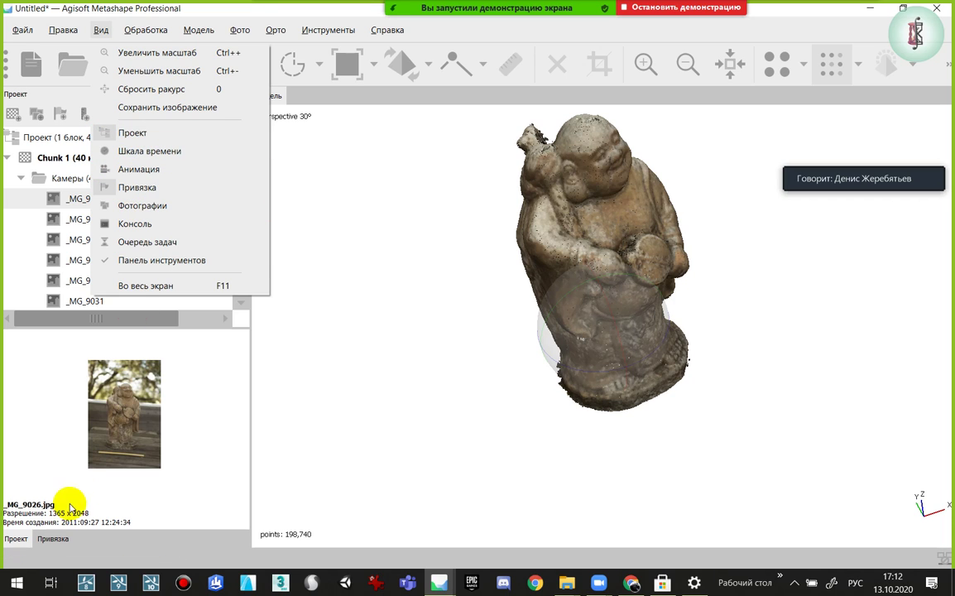
pyautogui.click(258, 475)
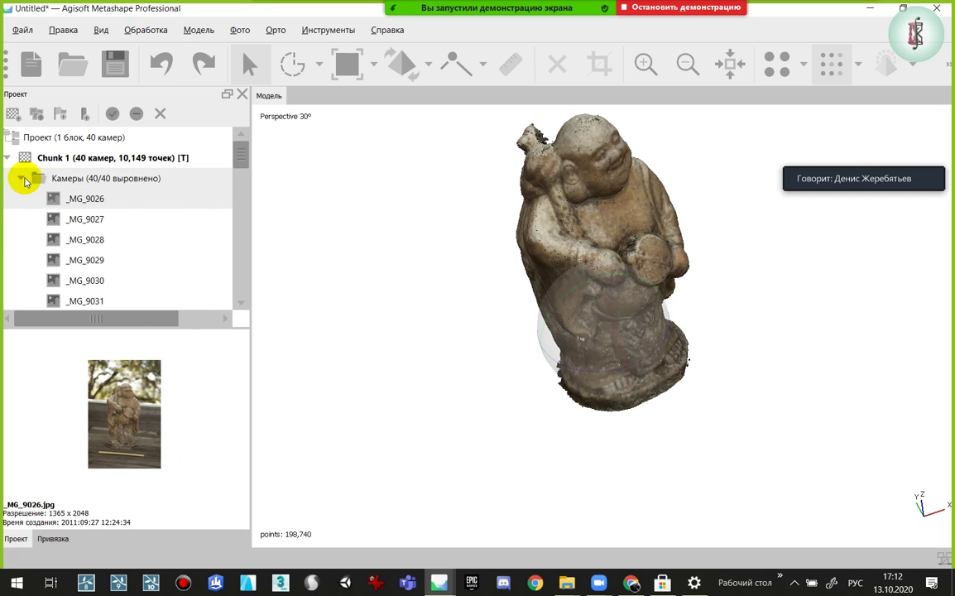
pyautogui.click(21, 178)
pyautogui.click(73, 240)
pyautogui.rightClick(73, 240)
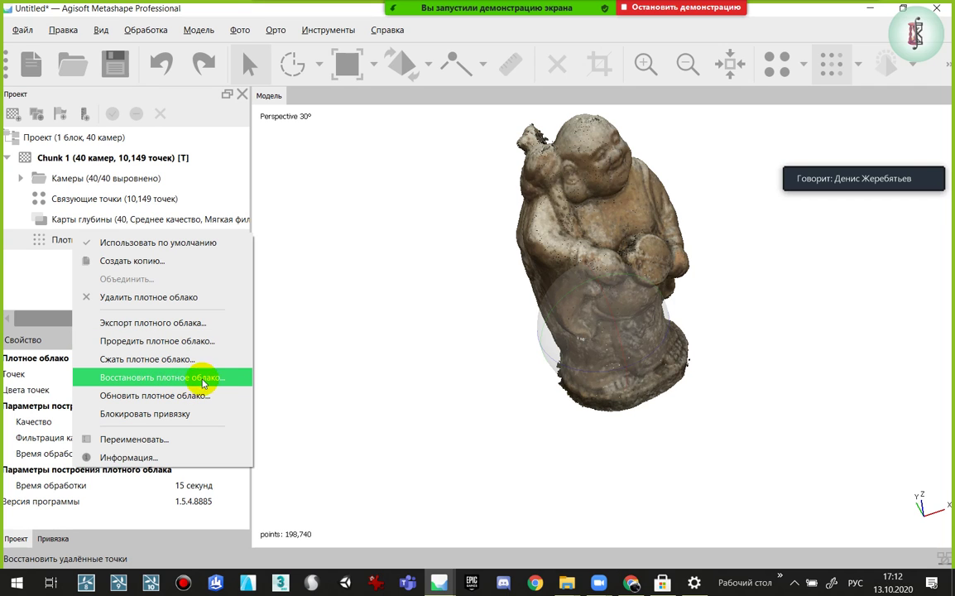
# Redo the stray-point deletion and close the statue project, answering the save prompt
pyautogui.moveTo(505, 302); pyautogui.dragTo(534, 240)
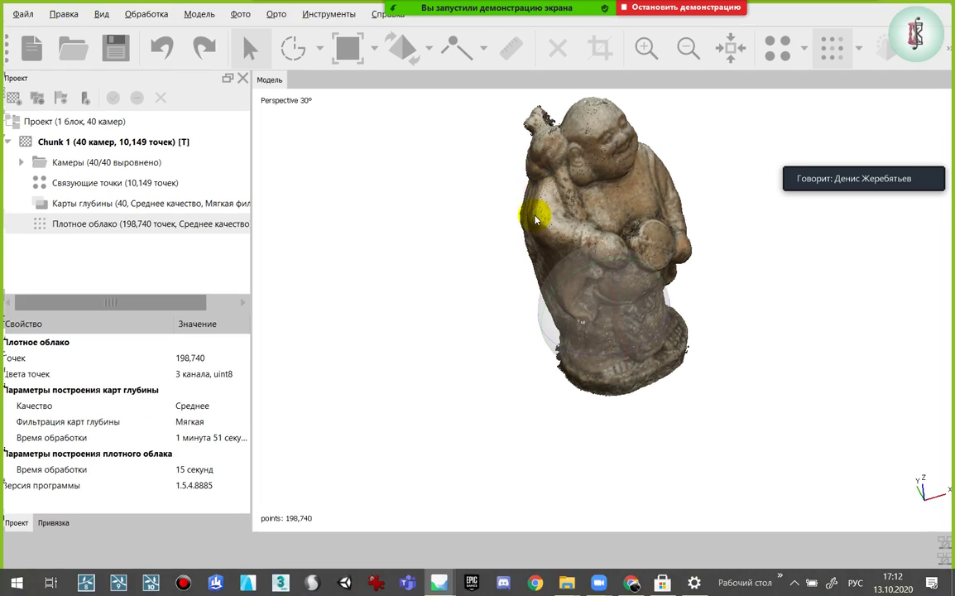
pyautogui.hotkey('ctrl', 'y')
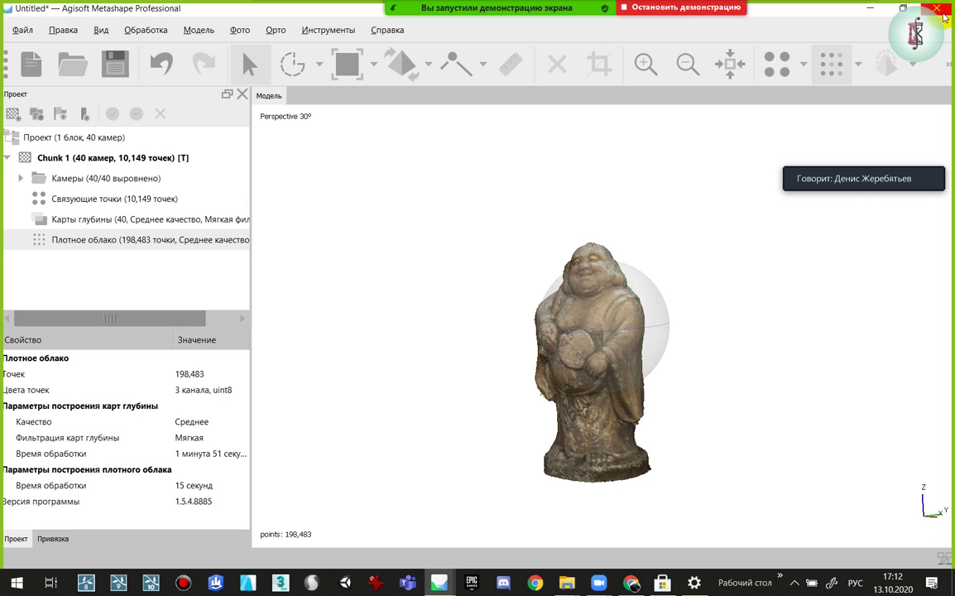
pyautogui.click(941, 10)
pyautogui.click(496, 325)
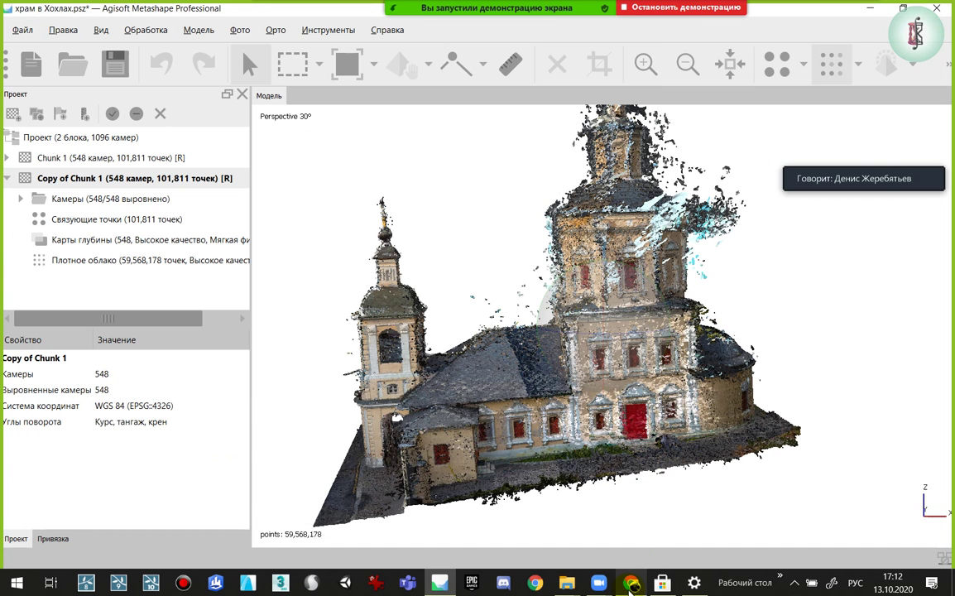
# Bring Yandex Disk forward and open the Аэрофотосъёмка folder
pyautogui.click(632, 583)
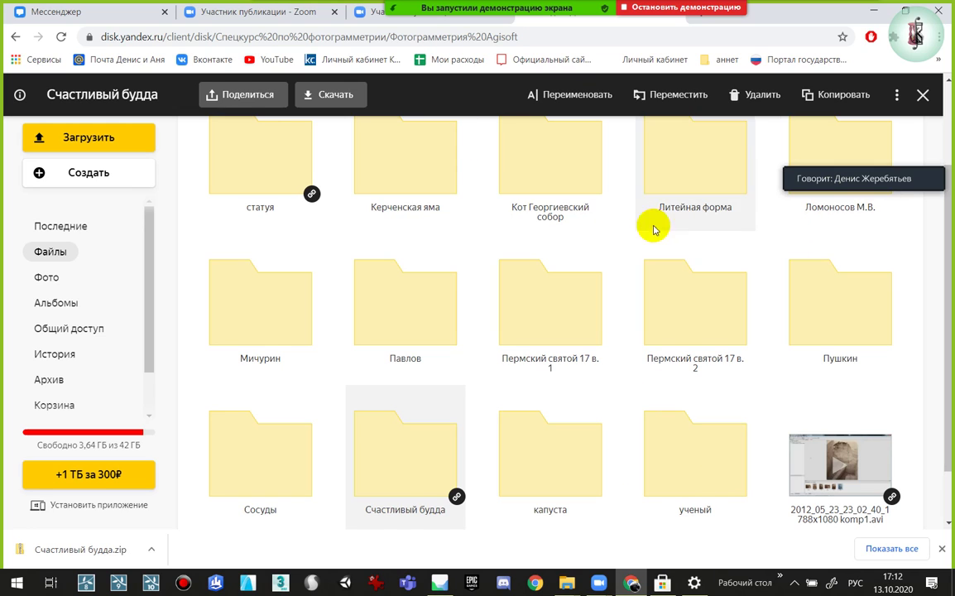
pyautogui.scroll(-2, 521, 414)
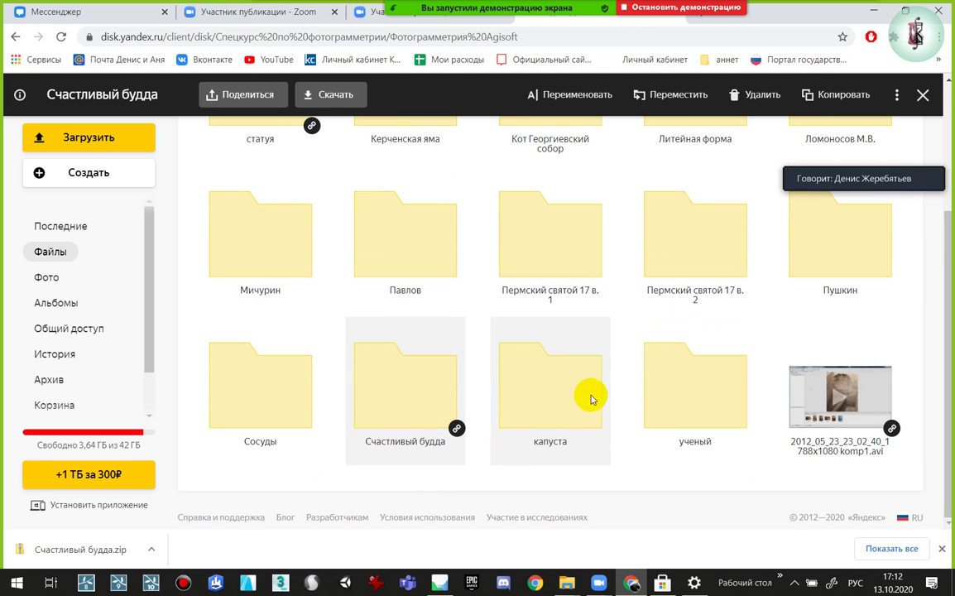
pyautogui.scroll(3, 591, 400)
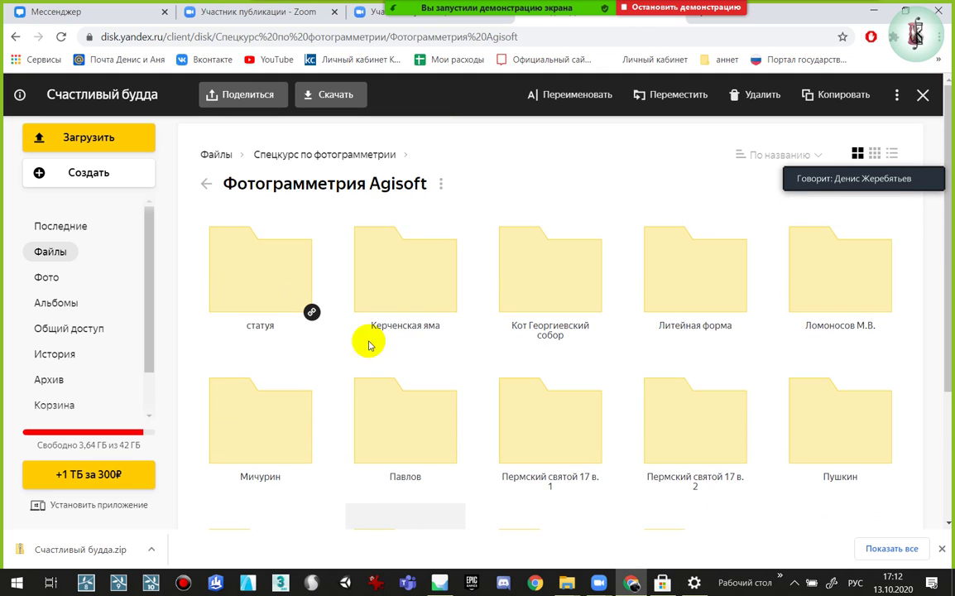
pyautogui.click(205, 184)
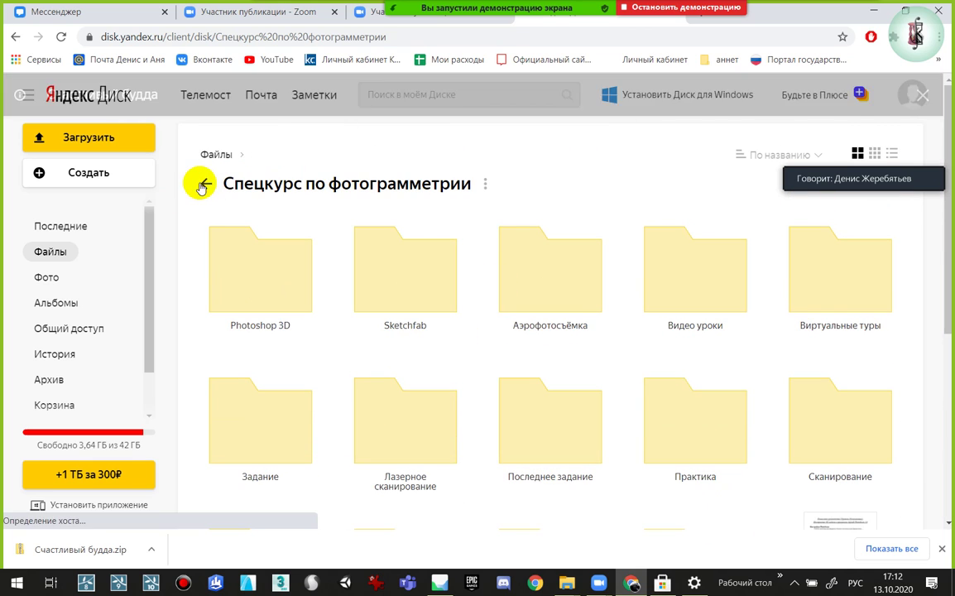
pyautogui.doubleClick(549, 284)
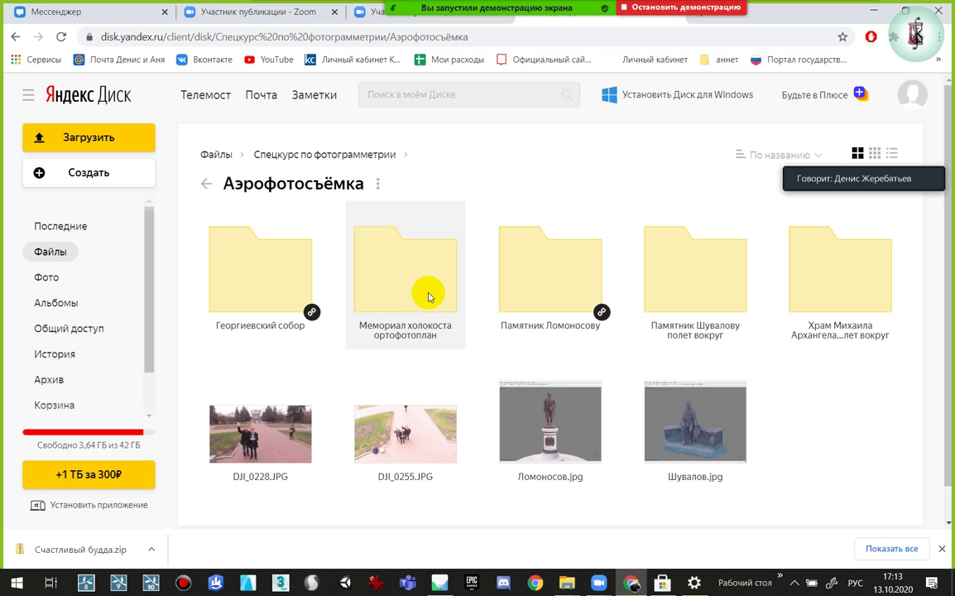
# Browse the Мемориал холокоста ортофотоплан folder, then open Георгиевский собор instead
pyautogui.doubleClick(379, 271)
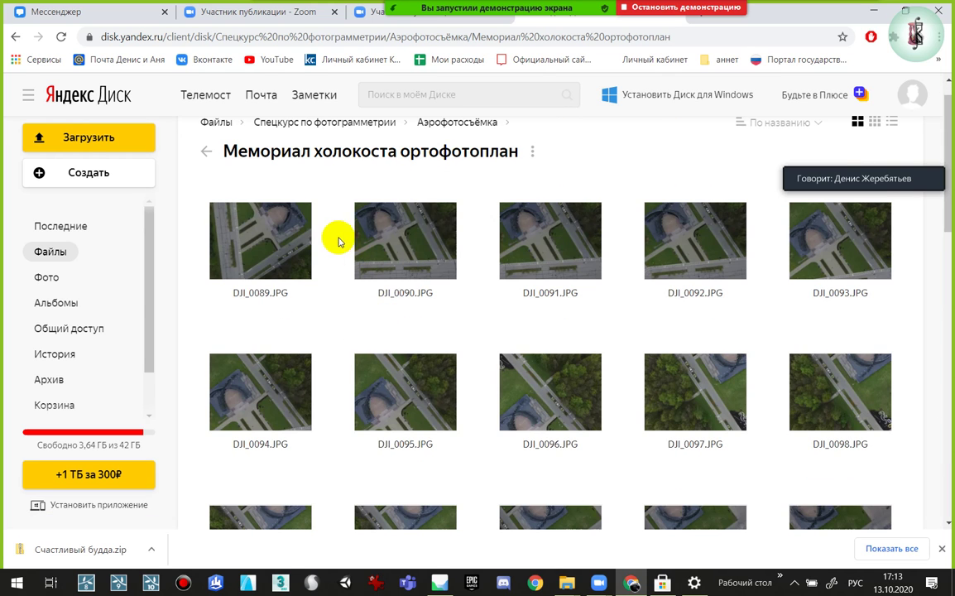
pyautogui.scroll(-10, 234, 224)
pyautogui.scroll(-10, 241, 231)
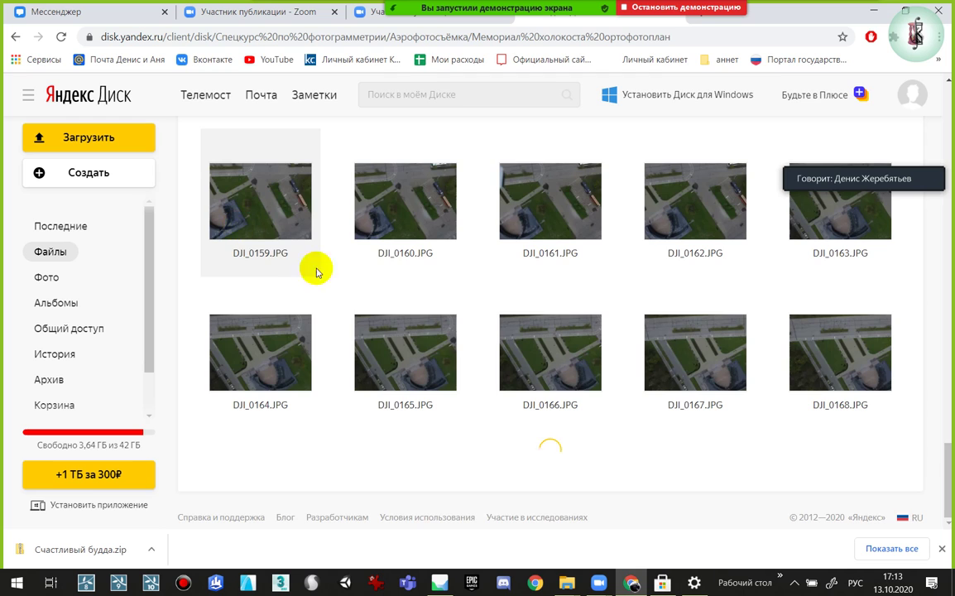
pyautogui.scroll(4, 332, 248)
pyautogui.scroll(15, 281, 198)
pyautogui.scroll(5, 217, 164)
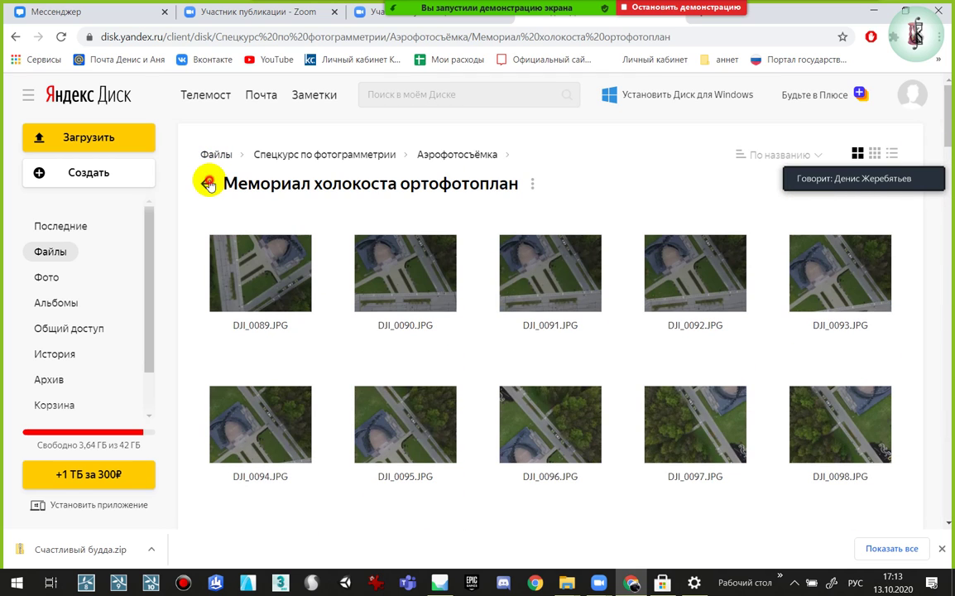
pyautogui.click(207, 184)
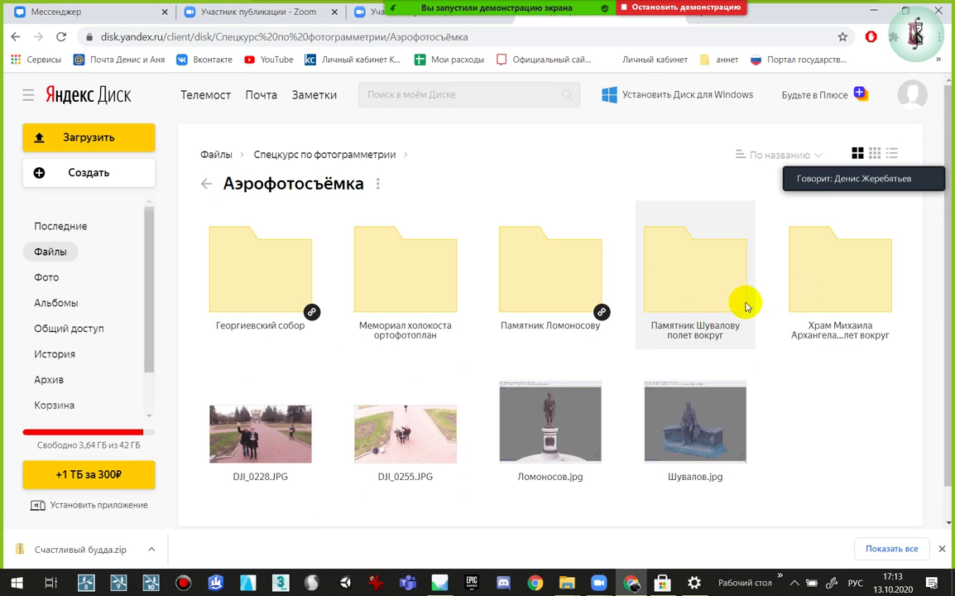
pyautogui.click(225, 259)
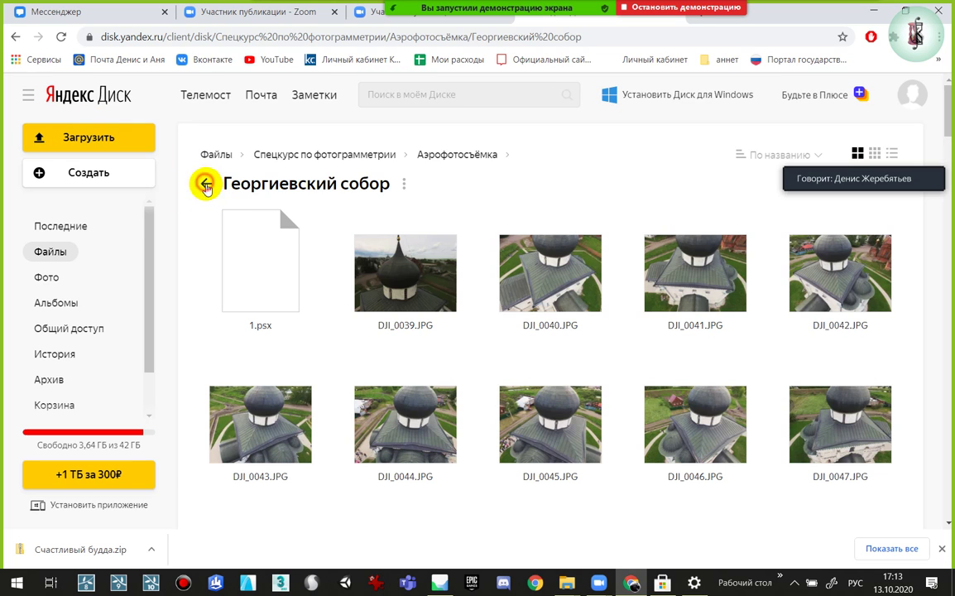
pyautogui.click(207, 186)
pyautogui.click(230, 270)
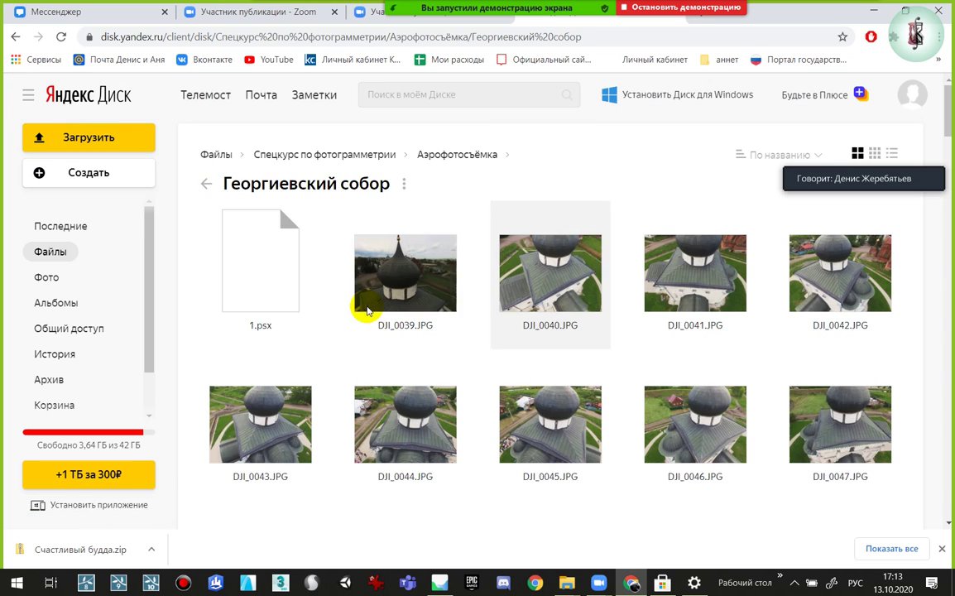
pyautogui.scroll(-3, 488, 272)
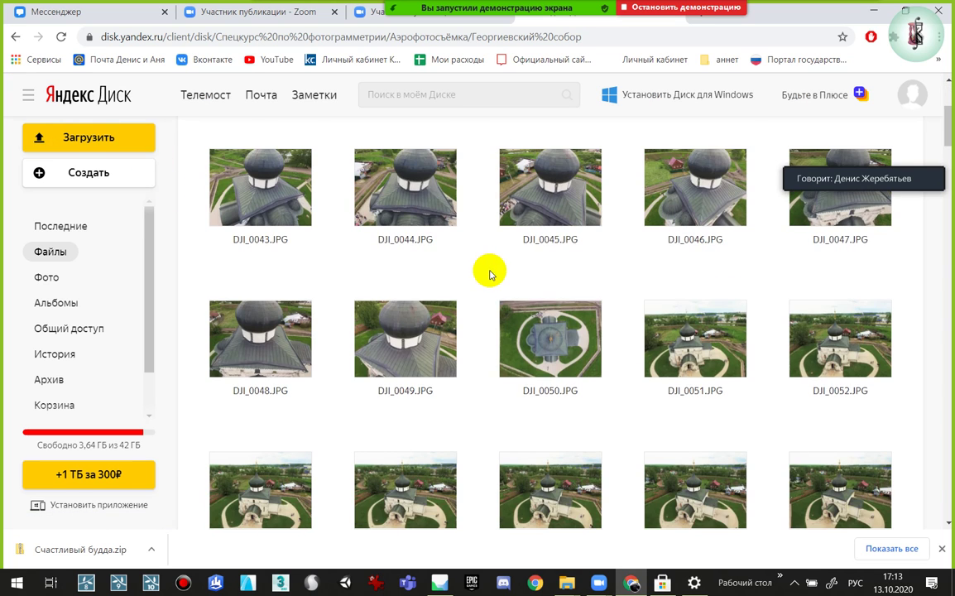
pyautogui.scroll(3, 488, 273)
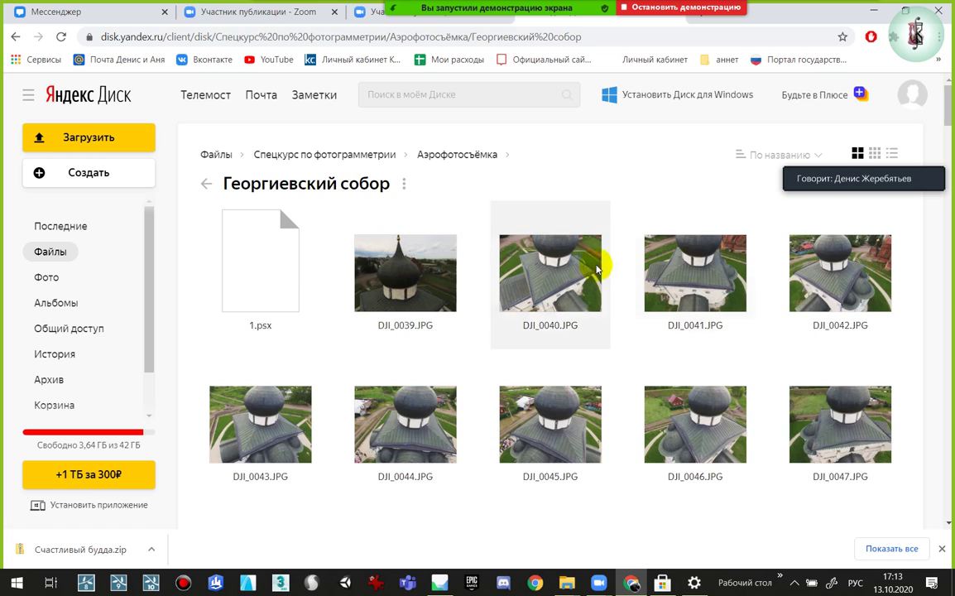
pyautogui.scroll(-5, 745, 356)
pyautogui.scroll(-2, 708, 368)
pyautogui.scroll(-4, 710, 372)
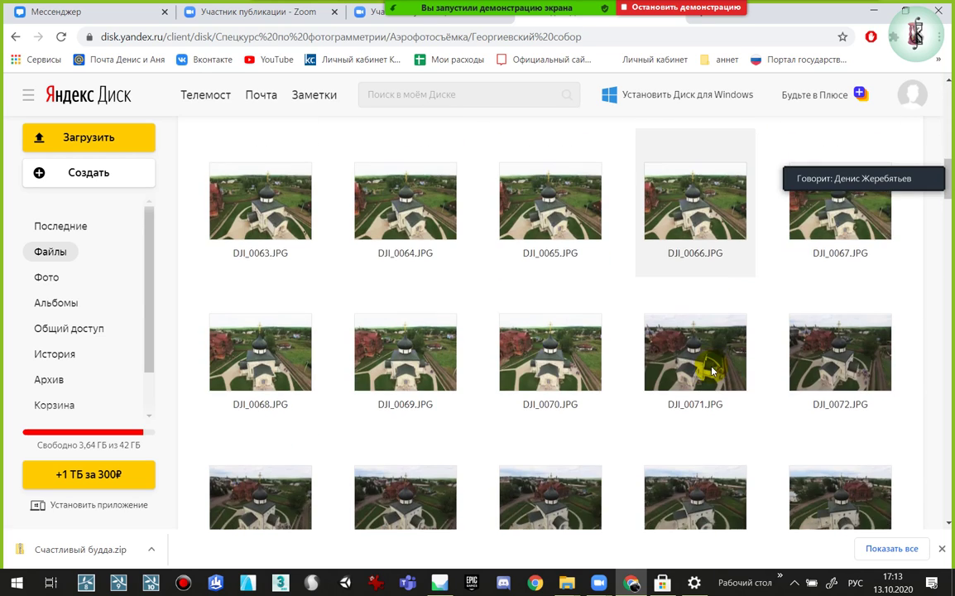
pyautogui.scroll(-2, 711, 372)
pyautogui.scroll(-2, 711, 371)
pyautogui.scroll(-3, 712, 371)
pyautogui.scroll(-2, 712, 372)
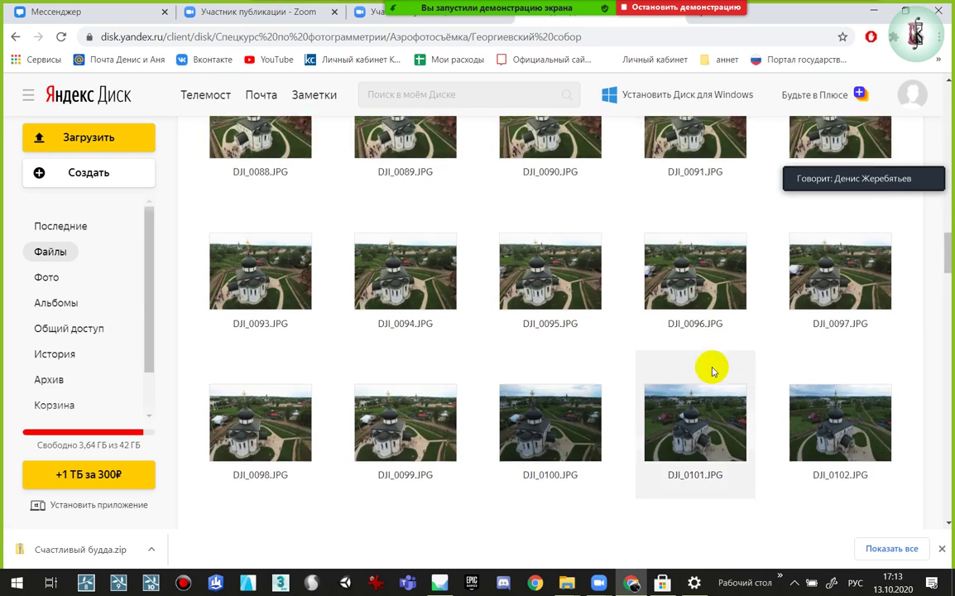
pyautogui.scroll(-2, 712, 372)
pyautogui.scroll(-1, 712, 372)
pyautogui.scroll(-3, 712, 372)
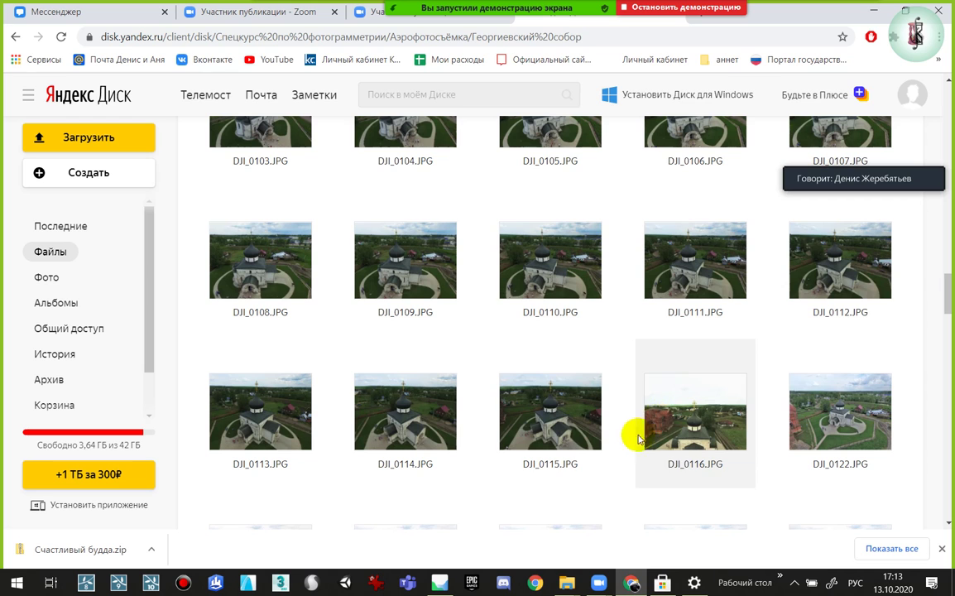
pyautogui.click(567, 439)
pyautogui.scroll(2, 546, 439)
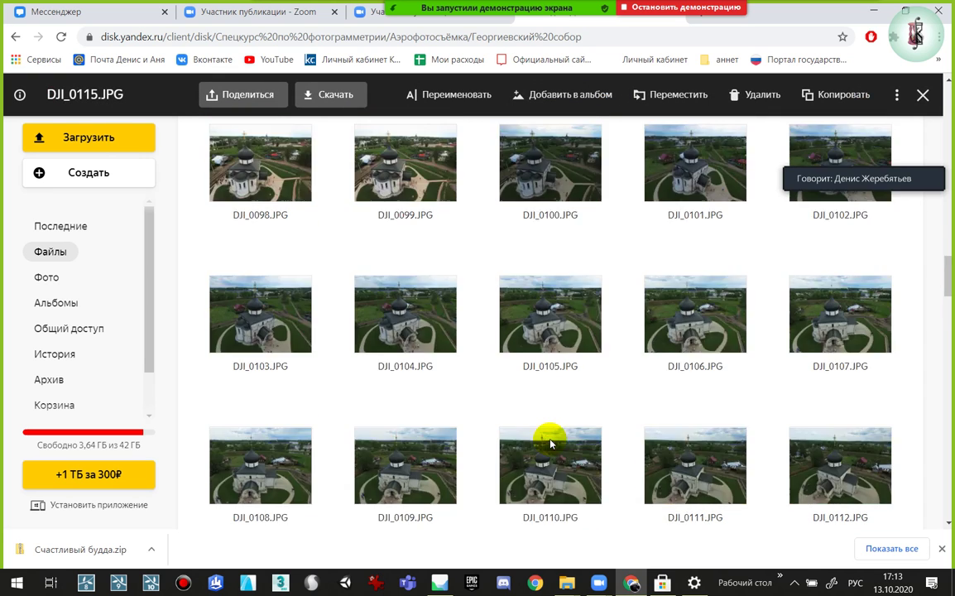
pyautogui.scroll(15, 547, 435)
pyautogui.scroll(1, 534, 426)
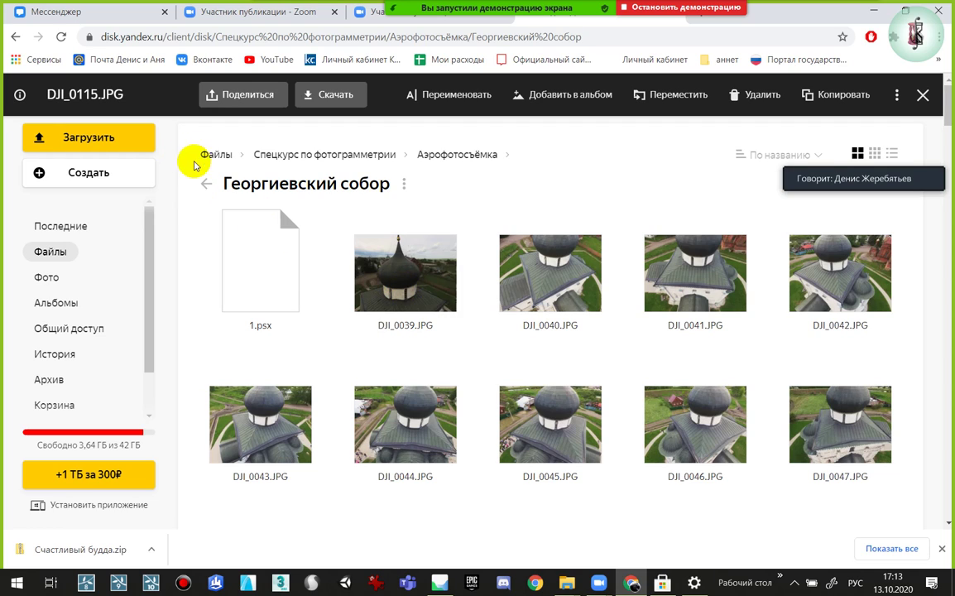
pyautogui.click(437, 262)
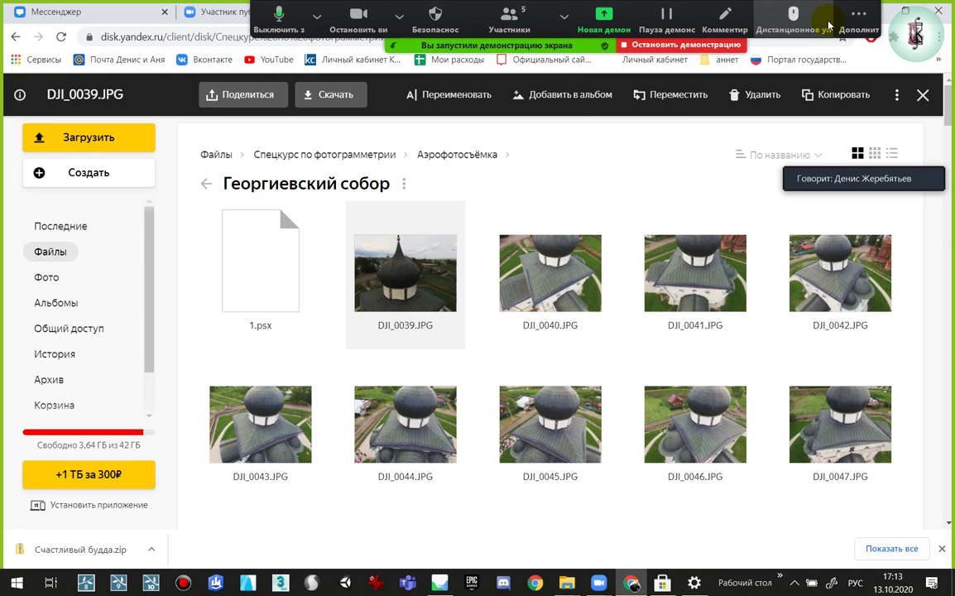
# Open the Zoom meeting chat and send the disk login to everyone
pyautogui.click(859, 17)
pyautogui.click(684, 50)
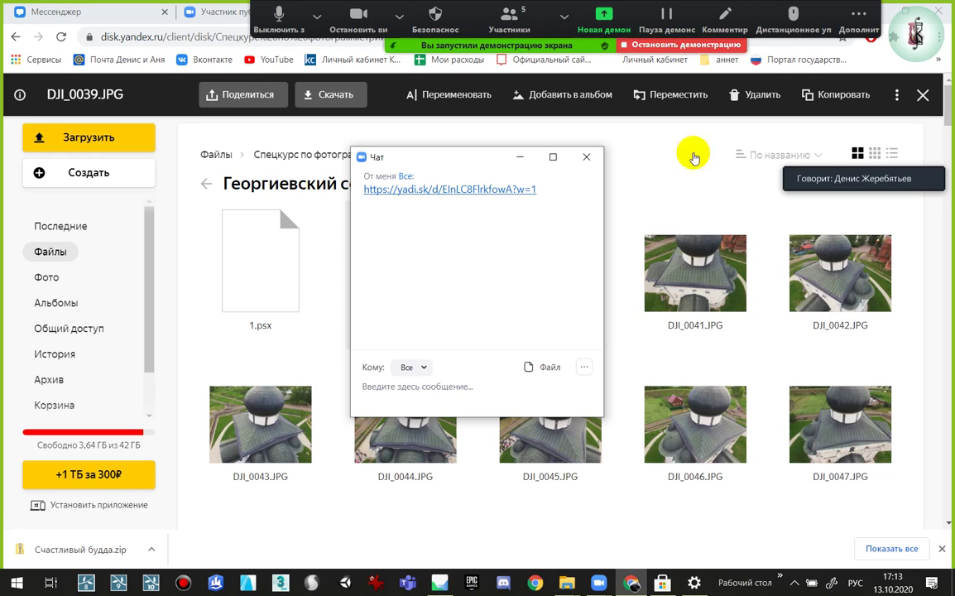
pyautogui.click(413, 397)
pyautogui.write('логин: cou')
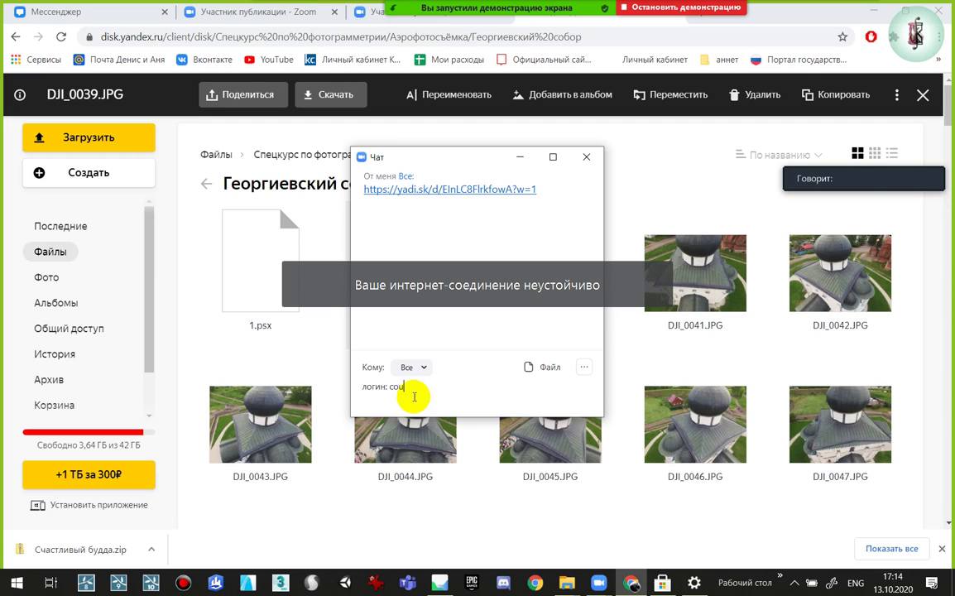
pyautogui.write('rse3d-MSU')
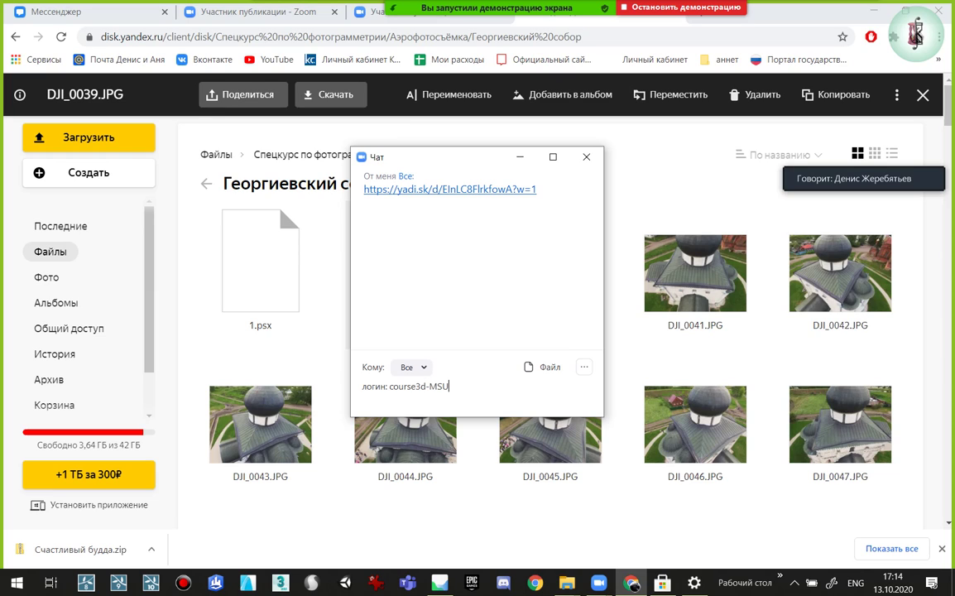
pyautogui.press('Return')
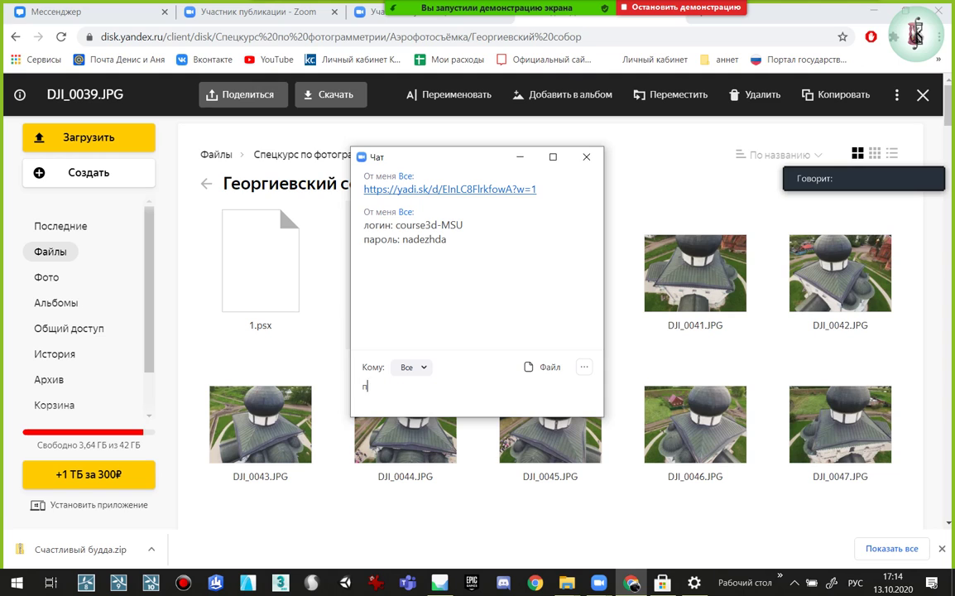
# Send the folder names Спецкурс по фотограмметрии and Аэрофотосъёмка in the chat
pyautogui.moveTo(426, 149); pyautogui.dragTo(578, 157)
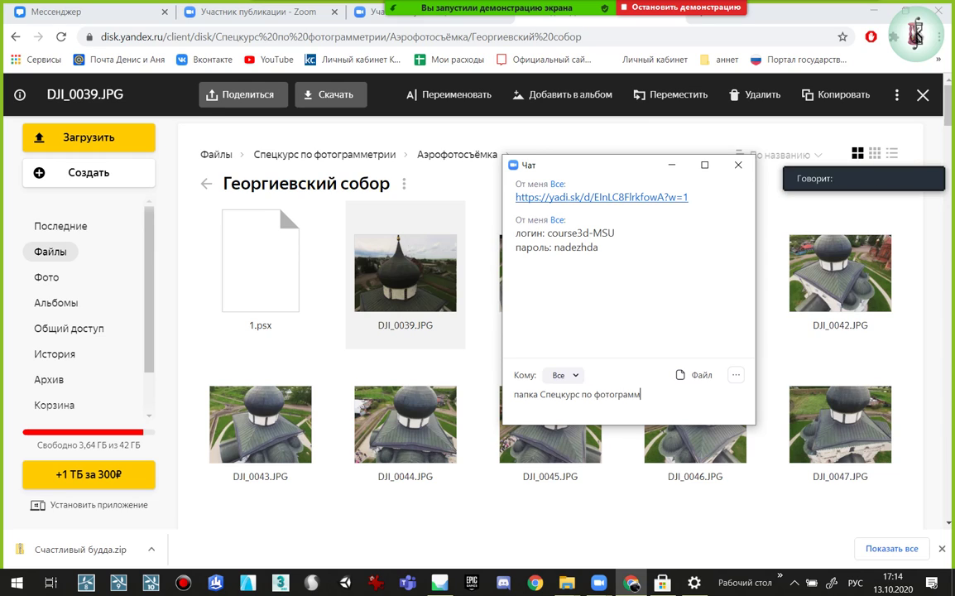
pyautogui.press('Return')
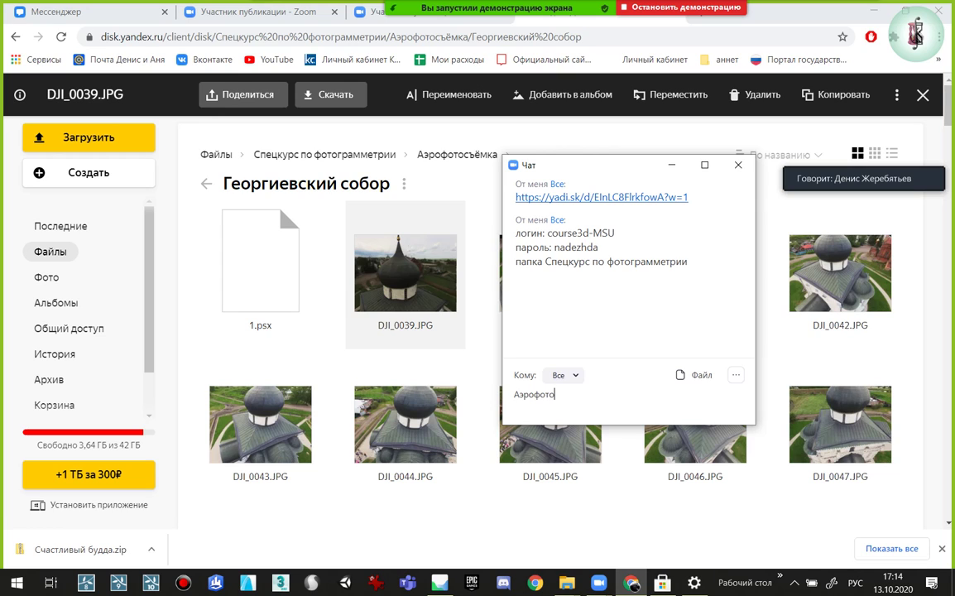
pyautogui.write('а')
pyautogui.press('Return')
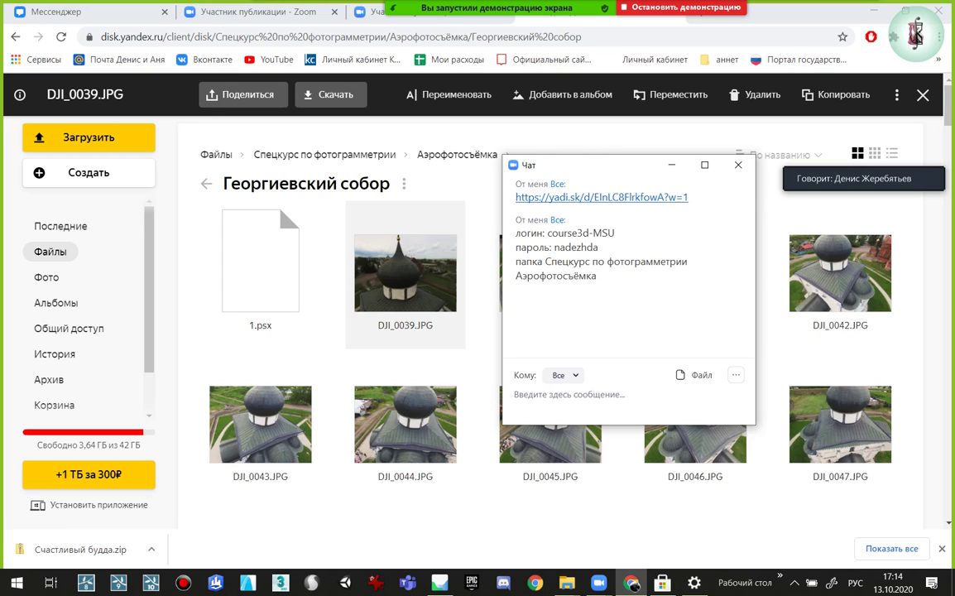
# Put the chat away and minimize Chrome to return to Metashape's church project
pyautogui.click(680, 170)
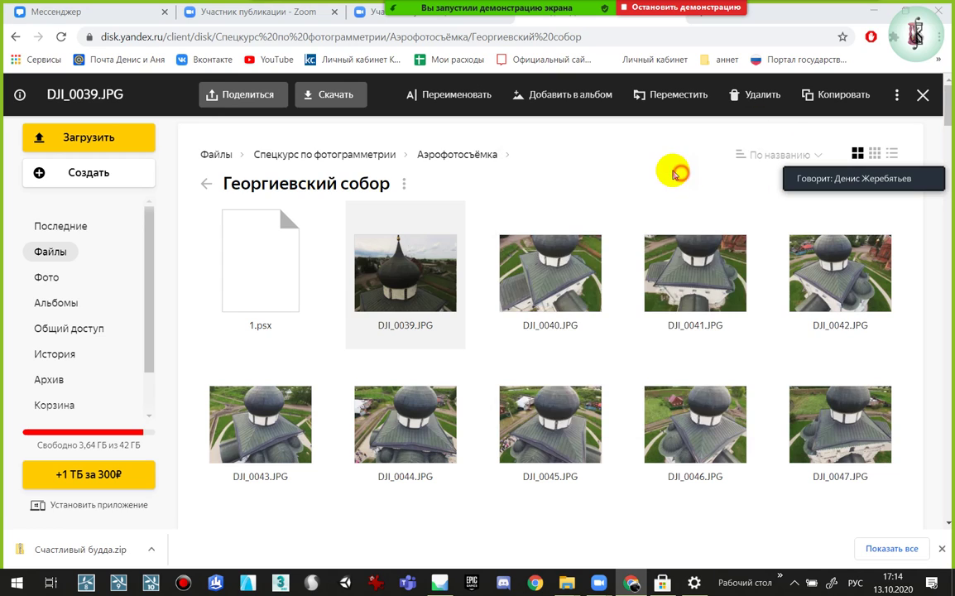
pyautogui.scroll(-6, 682, 366)
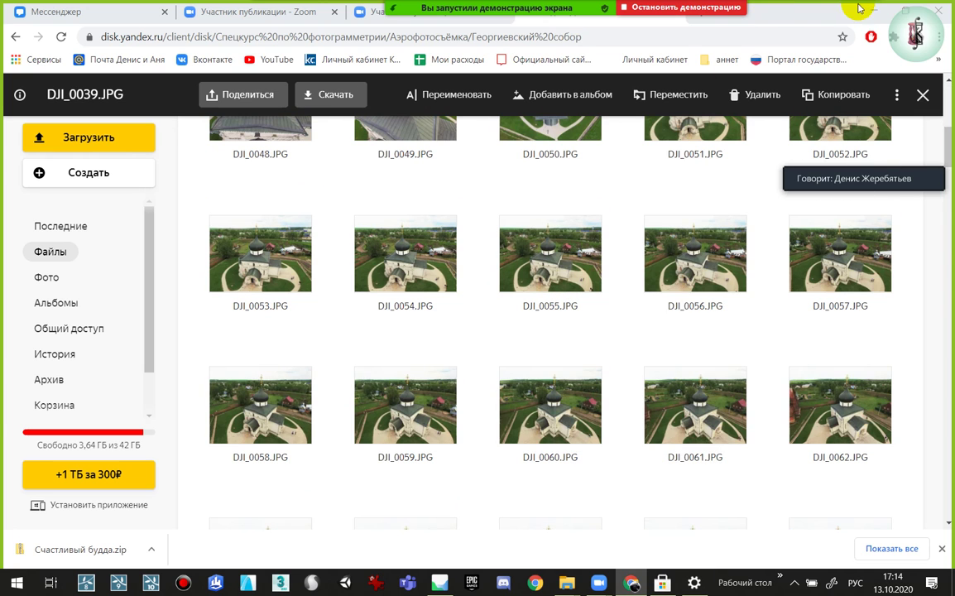
pyautogui.click(874, 11)
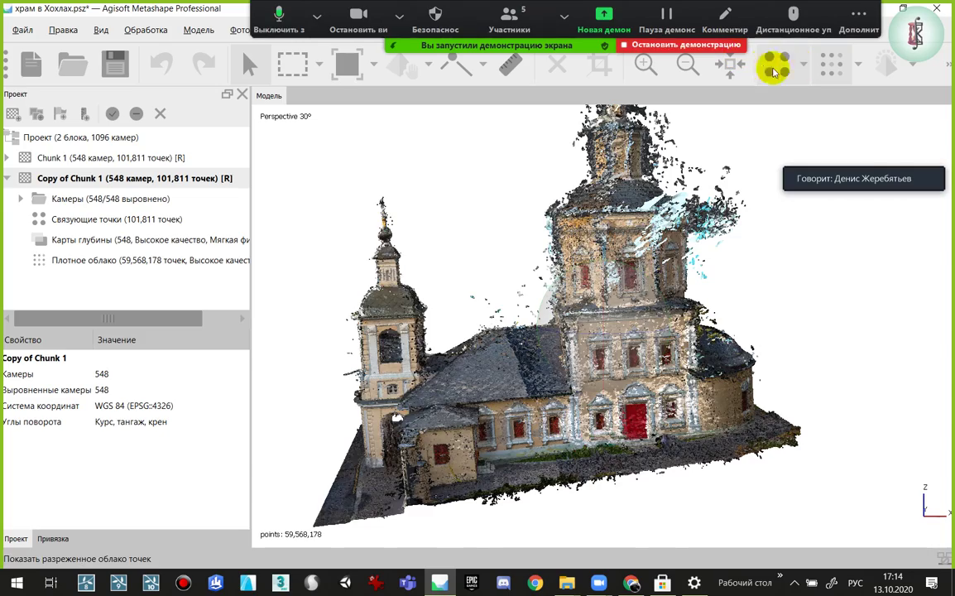
# Display the church as the sparse 101,811-point tie-point cloud and move the time-limit notice aside
pyautogui.click(776, 63)
pyautogui.moveTo(704, 207)
pyautogui.mouseDown()
pyautogui.moveTo(650, 232)
pyautogui.moveTo(637, 224)
pyautogui.mouseUp()
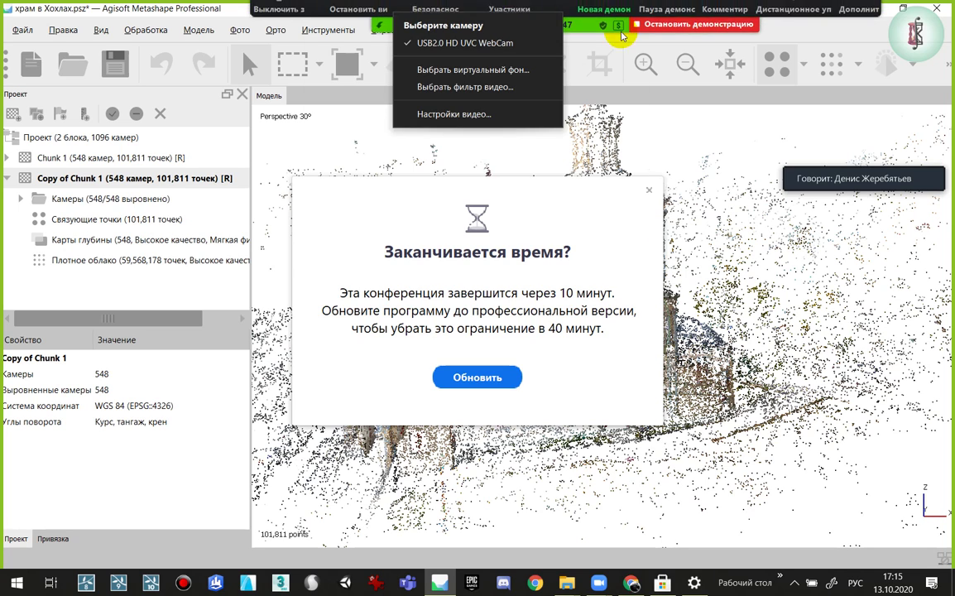
pyautogui.click(539, 201)
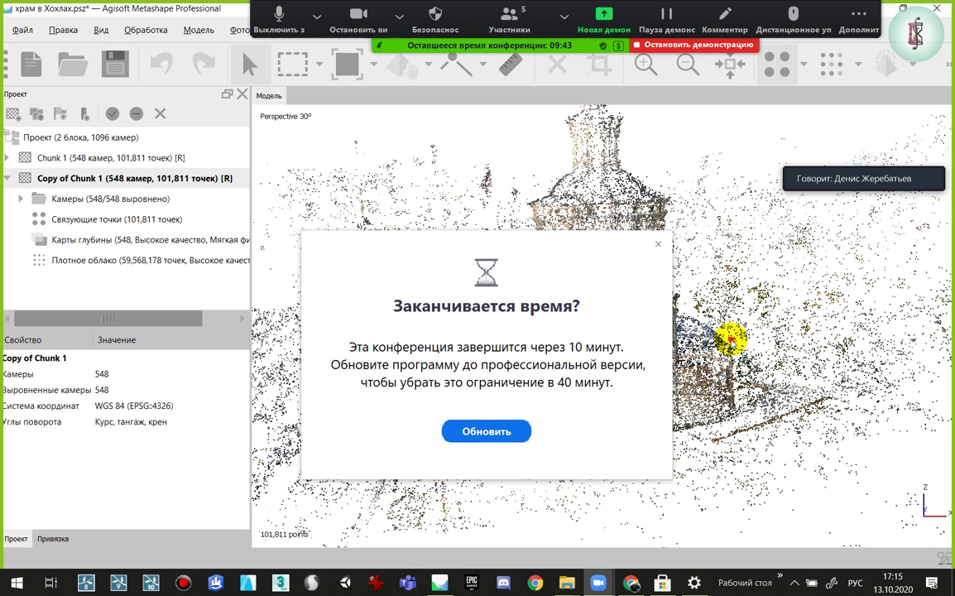
pyautogui.moveTo(544, 243)
pyautogui.mouseDown()
pyautogui.moveTo(534, 511)
pyautogui.moveTo(795, 592)
pyautogui.mouseUp()
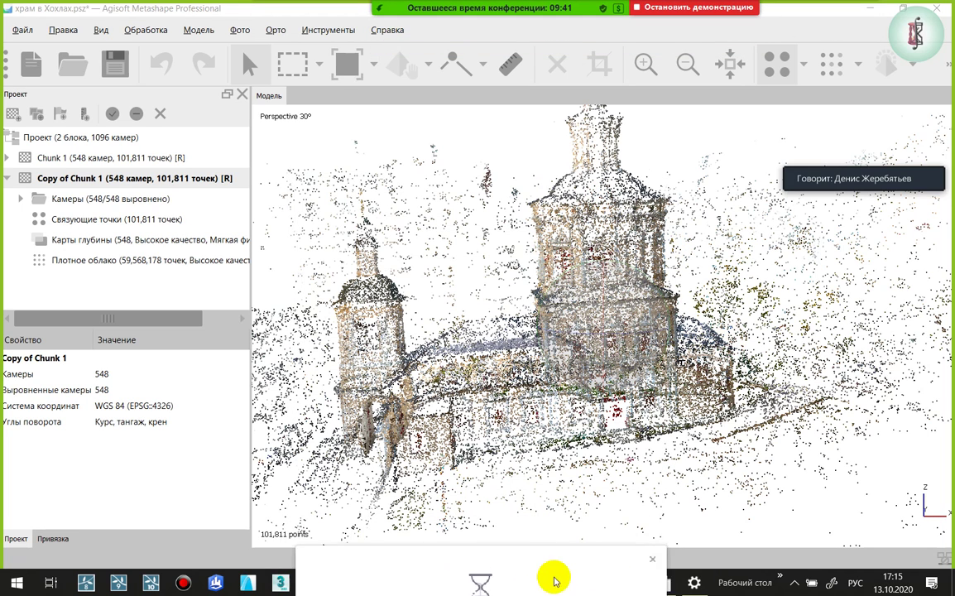
# Orbit the tie-point cloud to stand the church upright with the bell tower forward
pyautogui.moveTo(559, 282)
pyautogui.mouseDown()
pyautogui.moveTo(615, 316)
pyautogui.moveTo(575, 284)
pyautogui.mouseUp()
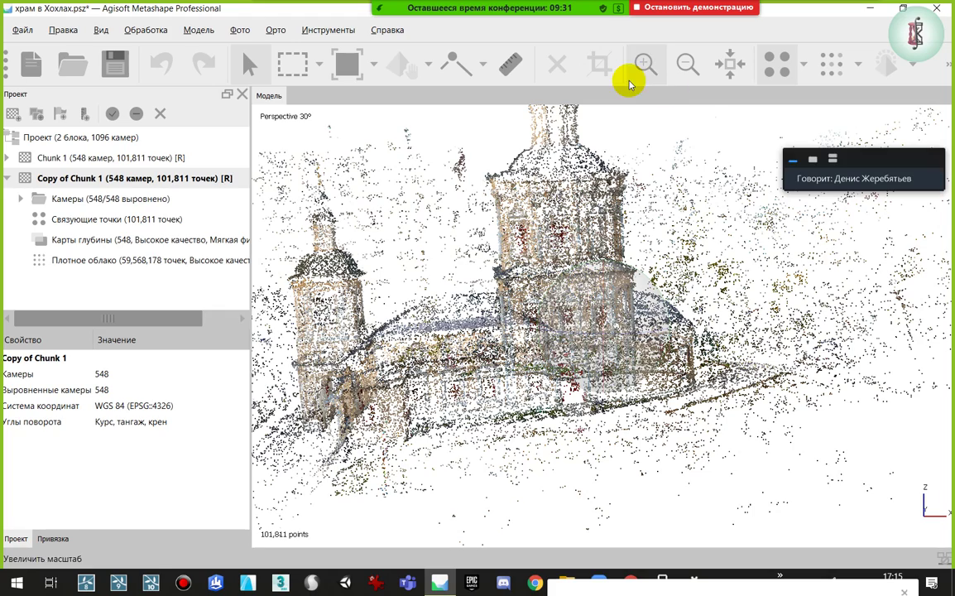
pyautogui.moveTo(608, 224); pyautogui.dragTo(610, 253)
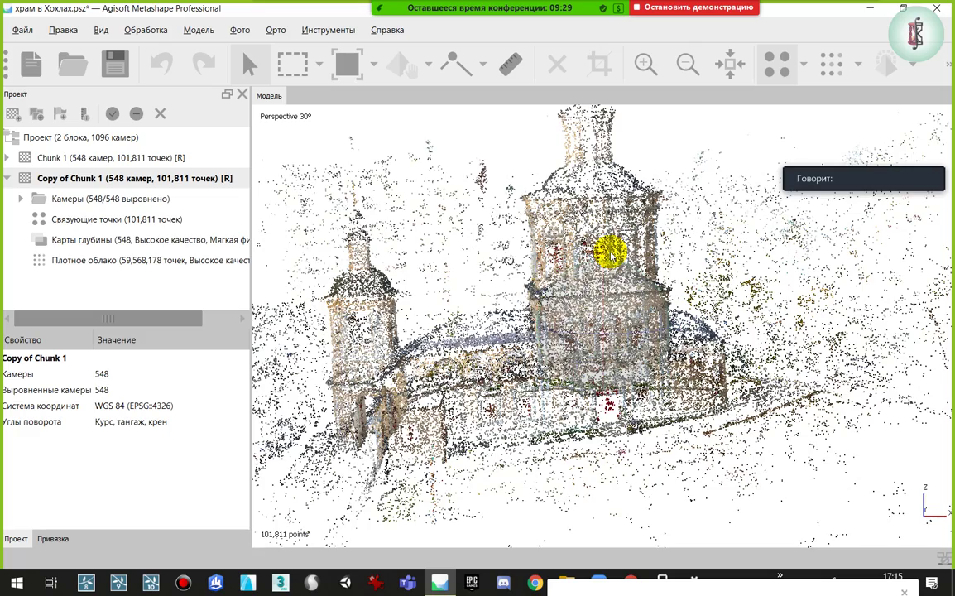
pyautogui.moveTo(555, 298)
pyautogui.mouseDown()
pyautogui.moveTo(567, 283)
pyautogui.moveTo(571, 292)
pyautogui.mouseUp()
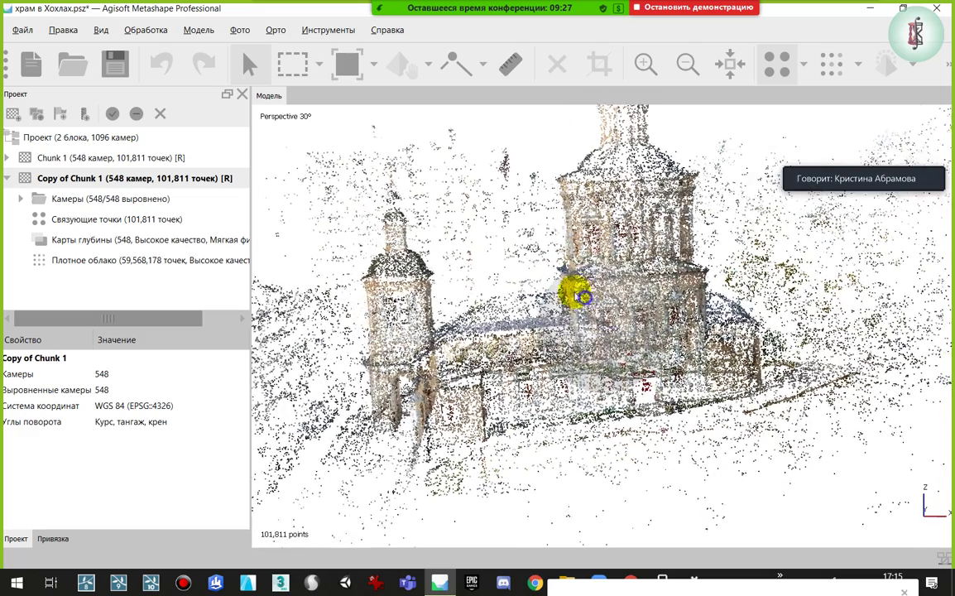
pyautogui.click(7, 178)
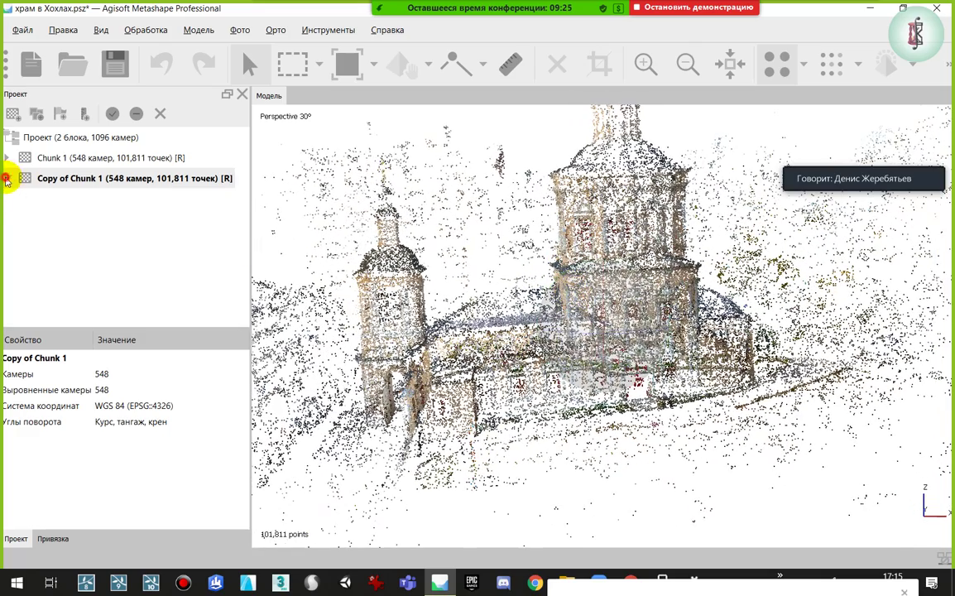
pyautogui.click(7, 178)
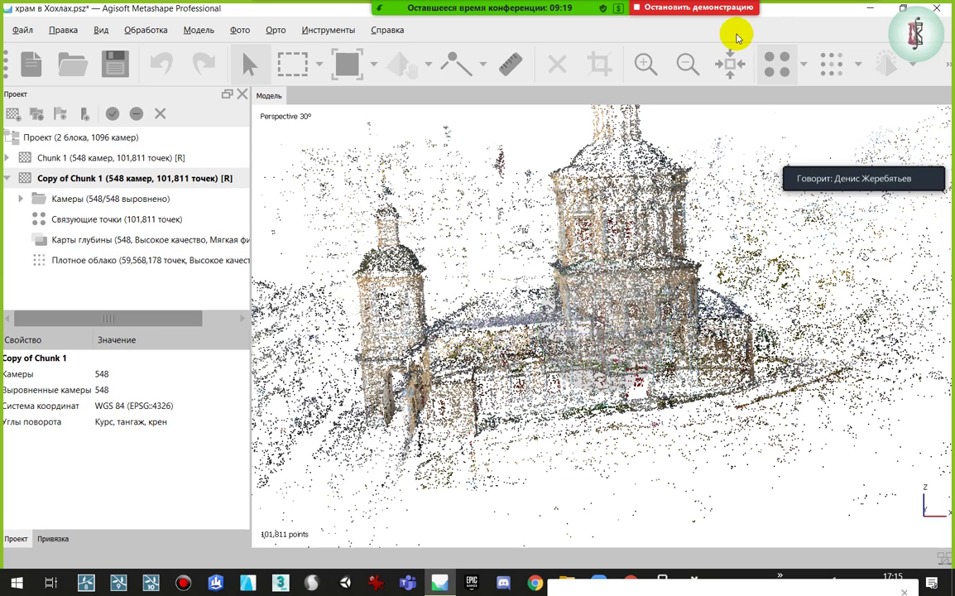
# Show the 59,568,178-point dense cloud and zoom in toward the apse, dome and facade
pyautogui.click(830, 63)
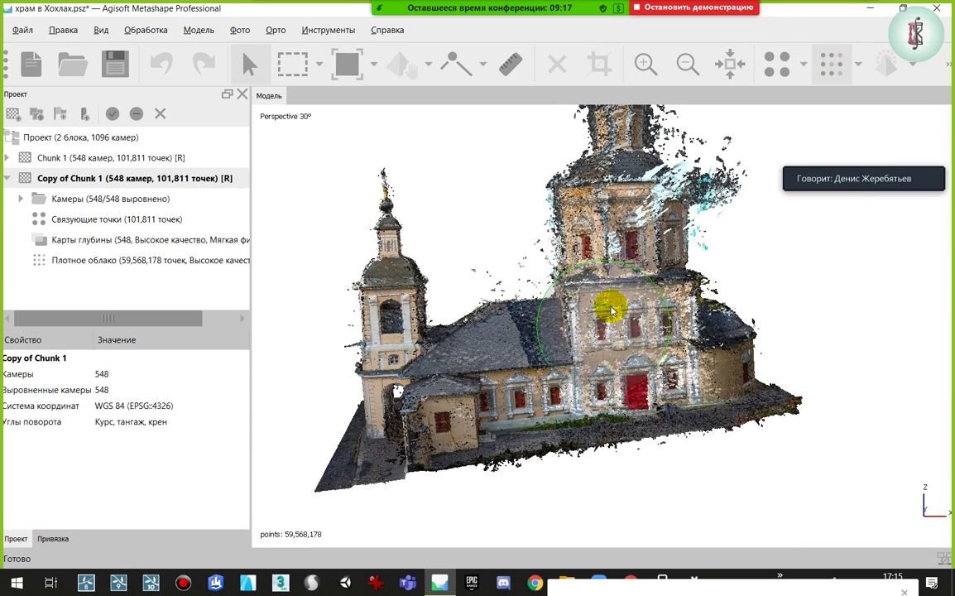
pyautogui.scroll(2, 619, 330)
pyautogui.scroll(2, 596, 335)
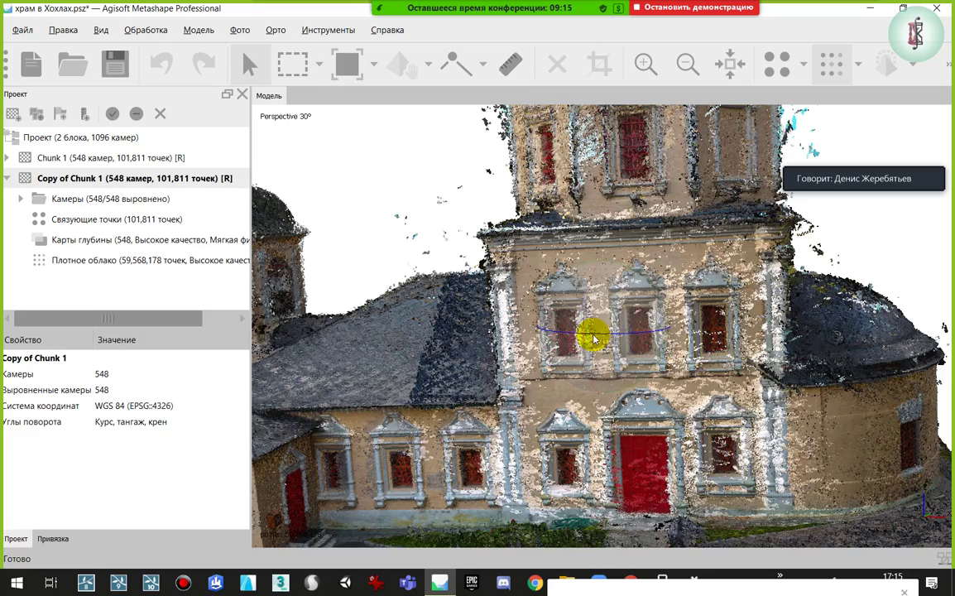
pyautogui.moveTo(560, 339)
pyautogui.mouseDown()
pyautogui.moveTo(537, 443)
pyautogui.moveTo(546, 279)
pyautogui.moveTo(544, 332)
pyautogui.moveTo(522, 317)
pyautogui.moveTo(561, 345)
pyautogui.moveTo(441, 299)
pyautogui.moveTo(416, 269)
pyautogui.mouseUp()
pyautogui.moveTo(474, 234)
pyautogui.mouseDown()
pyautogui.moveTo(530, 260)
pyautogui.moveTo(472, 191)
pyautogui.mouseUp()
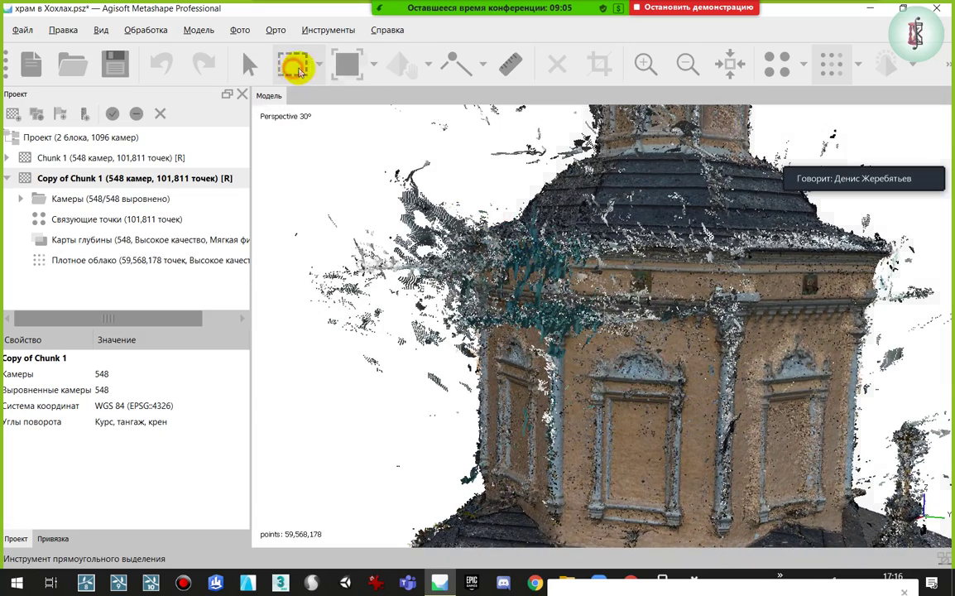
# With free-form selection, delete the stray points left of the tower
pyautogui.click(321, 69)
pyautogui.click(331, 131)
pyautogui.moveTo(405, 178); pyautogui.dragTo(348, 404)
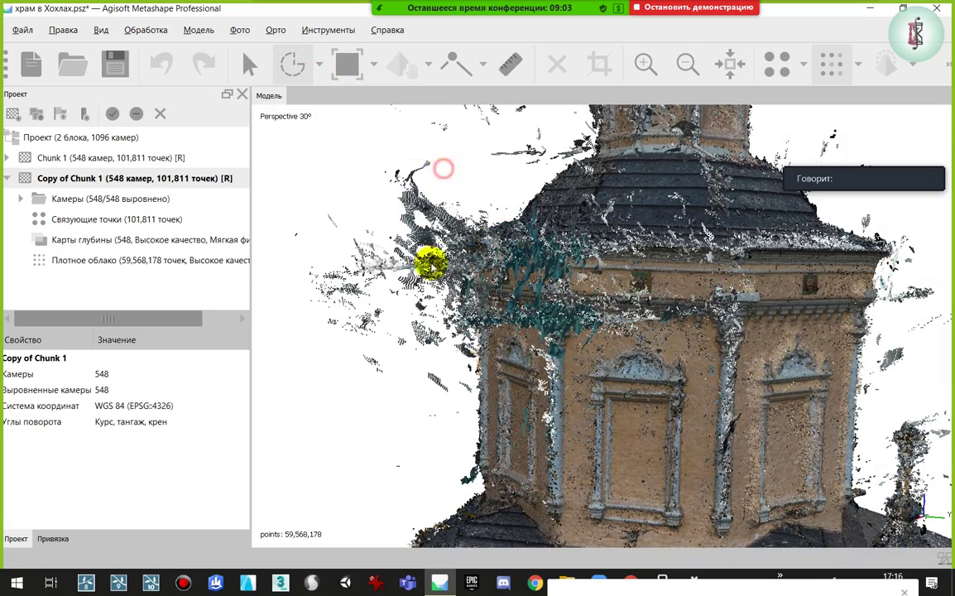
pyautogui.moveTo(210, 213); pyautogui.dragTo(267, 127)
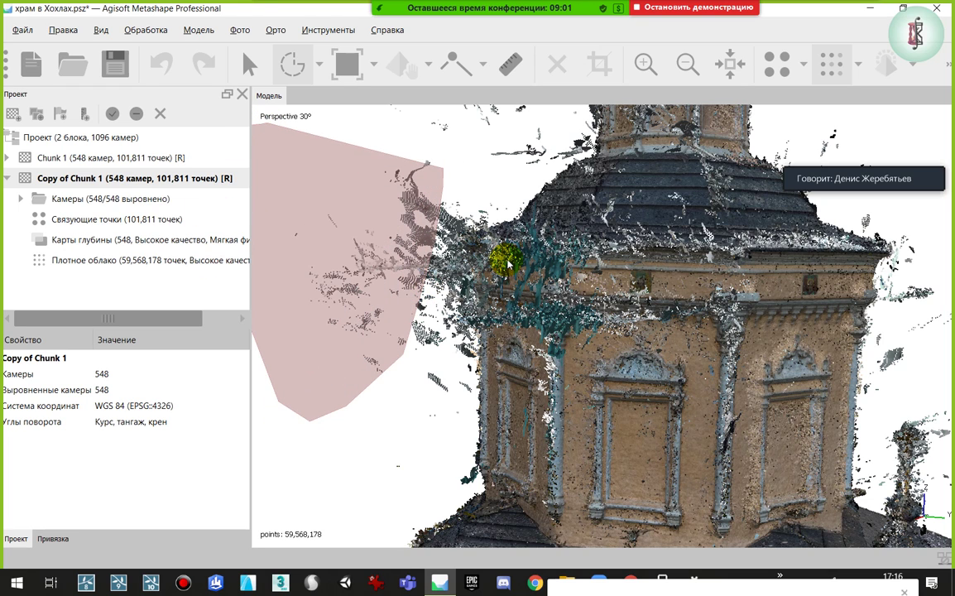
pyautogui.press('Delete')
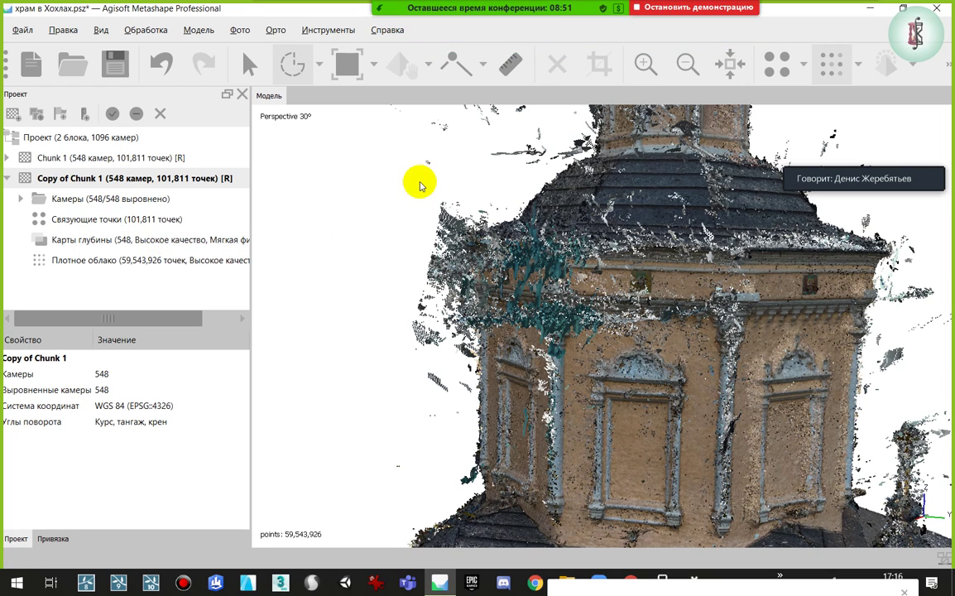
# Delete the stray points by the roof, beside the dome and left of the dome
pyautogui.moveTo(396, 209); pyautogui.dragTo(441, 213, button='right')
pyautogui.moveTo(473, 175)
pyautogui.mouseDown()
pyautogui.moveTo(511, 259)
pyautogui.moveTo(187, 153)
pyautogui.moveTo(485, 186)
pyautogui.mouseUp()
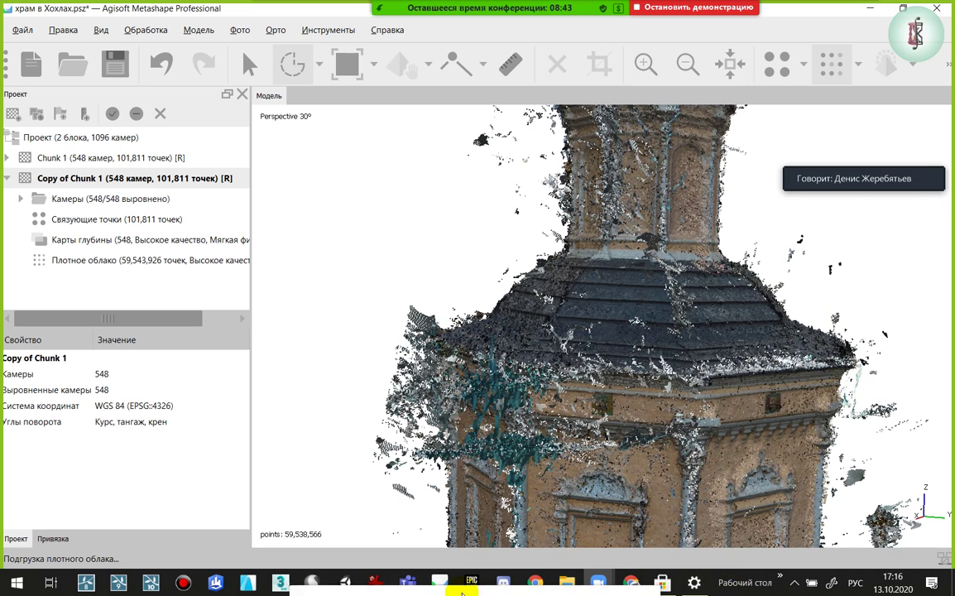
pyautogui.moveTo(691, 319); pyautogui.dragTo(638, 435)
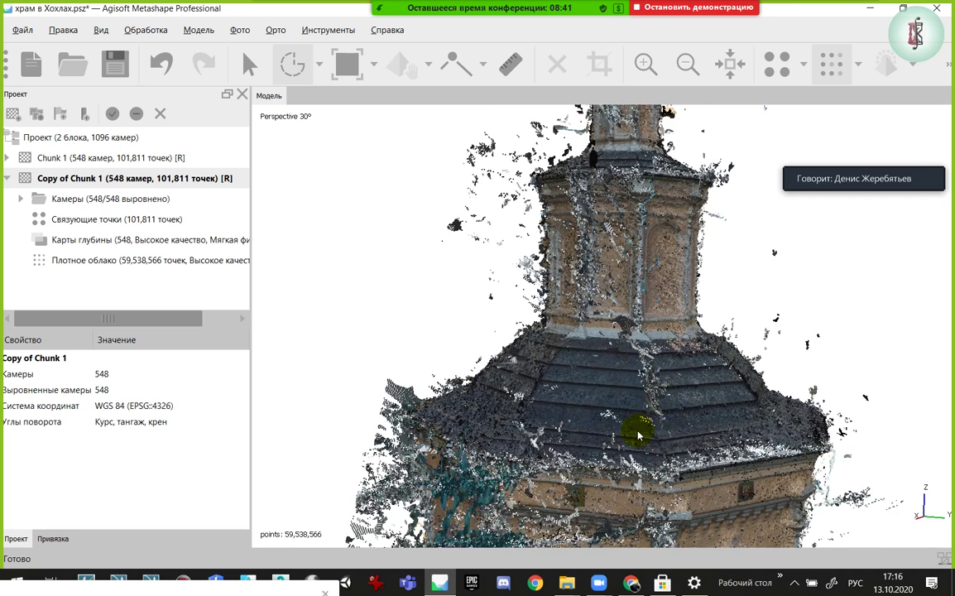
pyautogui.moveTo(452, 203); pyautogui.dragTo(248, 236)
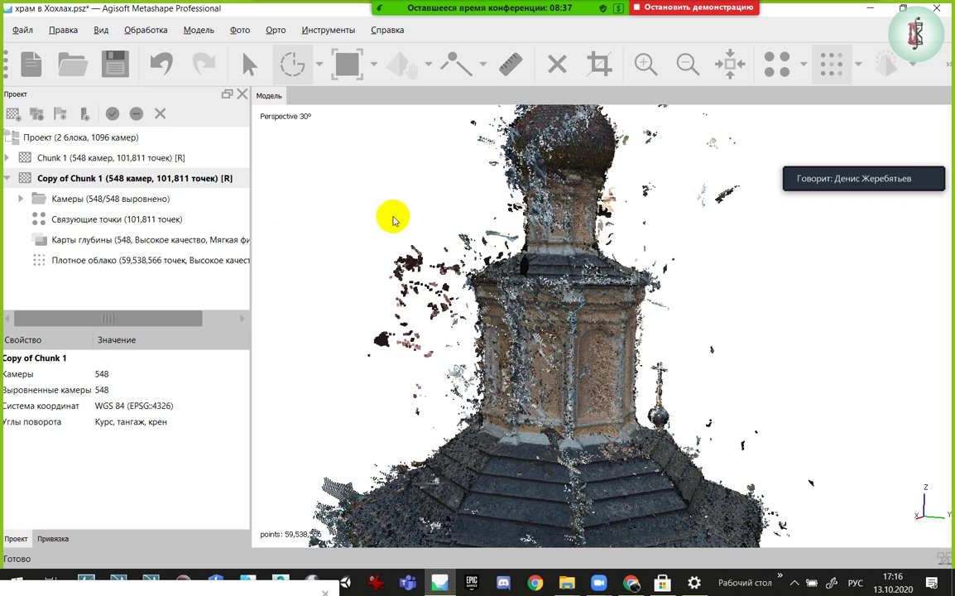
pyautogui.press('Delete')
pyautogui.moveTo(508, 188); pyautogui.dragTo(490, 220, button='middle')
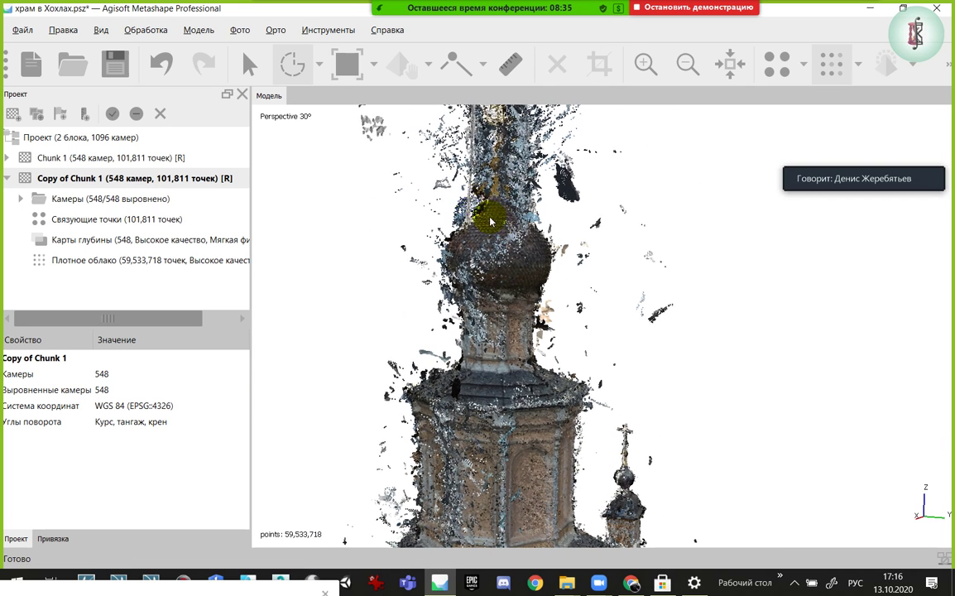
pyautogui.moveTo(455, 115); pyautogui.dragTo(327, 93)
pyautogui.press('Delete')
# Delete the stray points right of and near the dome, leaving 59,472,266 points
pyautogui.moveTo(426, 238); pyautogui.dragTo(554, 232, button='middle')
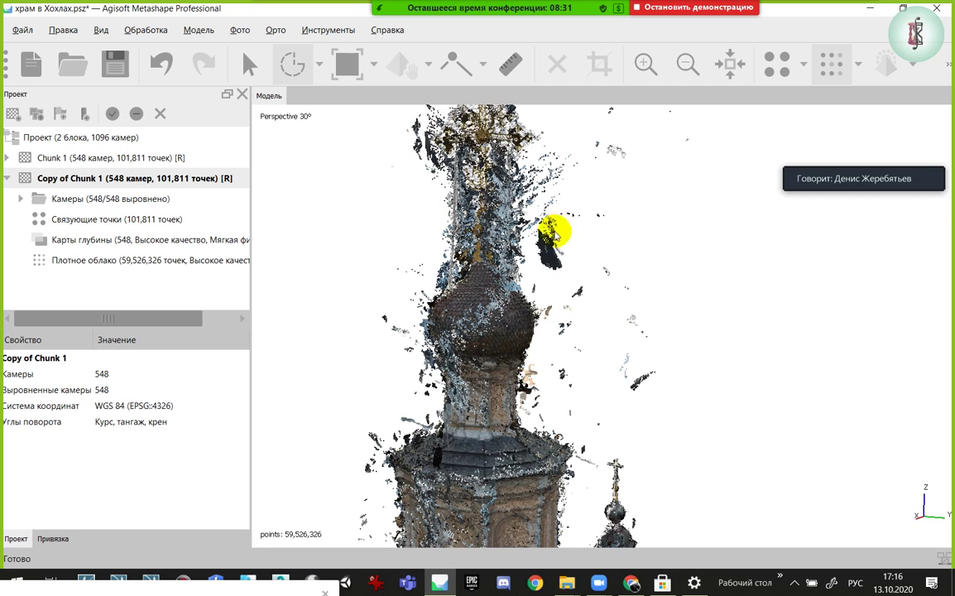
pyautogui.moveTo(558, 277); pyautogui.dragTo(671, 248)
pyautogui.press('Delete')
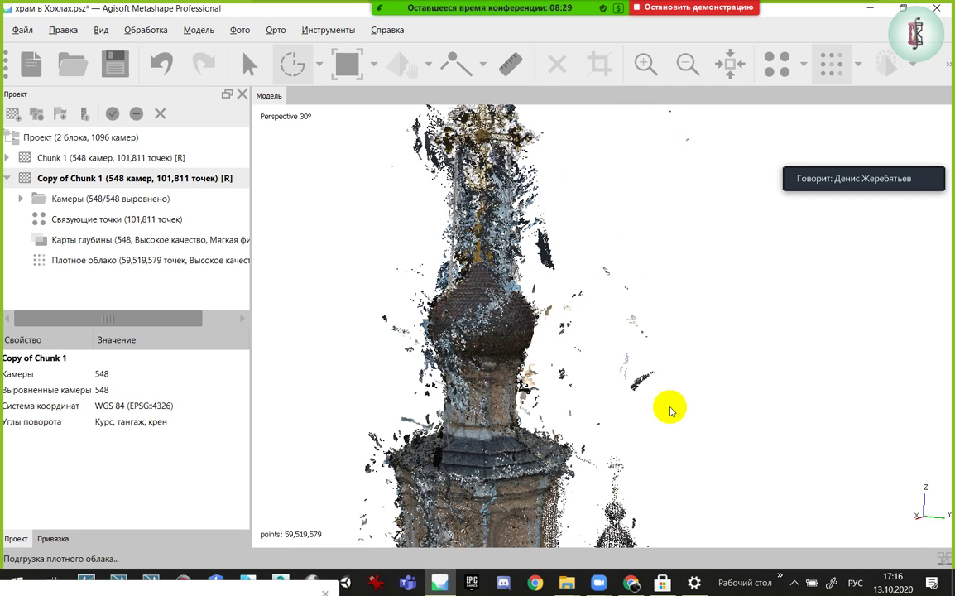
pyautogui.moveTo(671, 411)
pyautogui.mouseDown()
pyautogui.moveTo(622, 418)
pyautogui.moveTo(551, 315)
pyautogui.moveTo(538, 214)
pyautogui.moveTo(863, 223)
pyautogui.moveTo(662, 369)
pyautogui.mouseUp()
pyautogui.press('Delete')
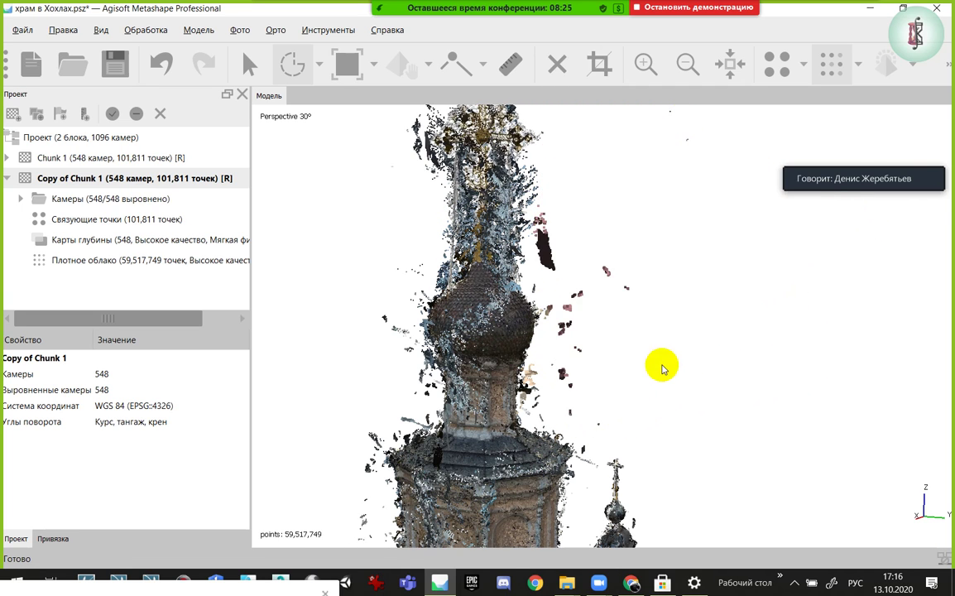
pyautogui.press('Delete')
pyautogui.scroll(-2, 662, 369)
pyautogui.scroll(-3, 618, 391)
pyautogui.moveTo(590, 441)
pyautogui.mouseDown()
pyautogui.moveTo(540, 396)
pyautogui.moveTo(696, 331)
pyautogui.mouseUp()
pyautogui.press('Delete')
pyautogui.scroll(2, 674, 264)
pyautogui.scroll(2, 658, 291)
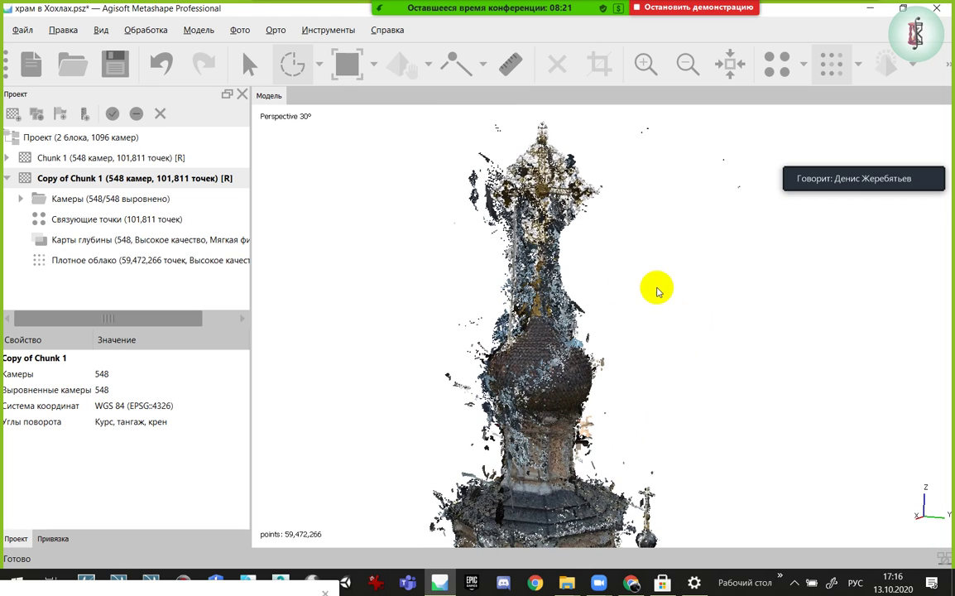
pyautogui.moveTo(375, 286); pyautogui.dragTo(399, 145, button='right')
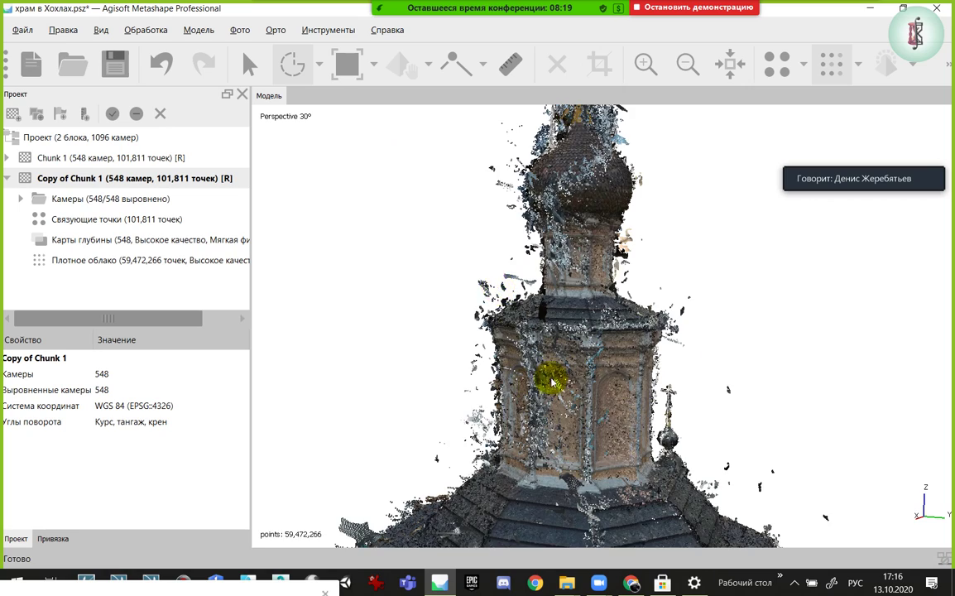
pyautogui.moveTo(553, 382); pyautogui.dragTo(473, 300, button='right')
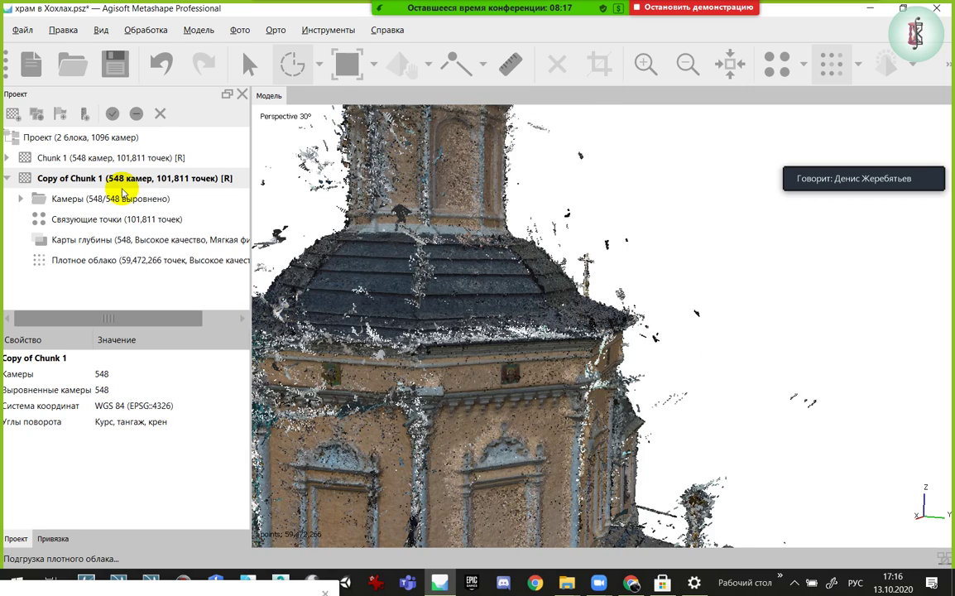
# Thin the dense cloud to 0.02 m point spacing, replacing the existing cloud
pyautogui.rightClick(133, 178)
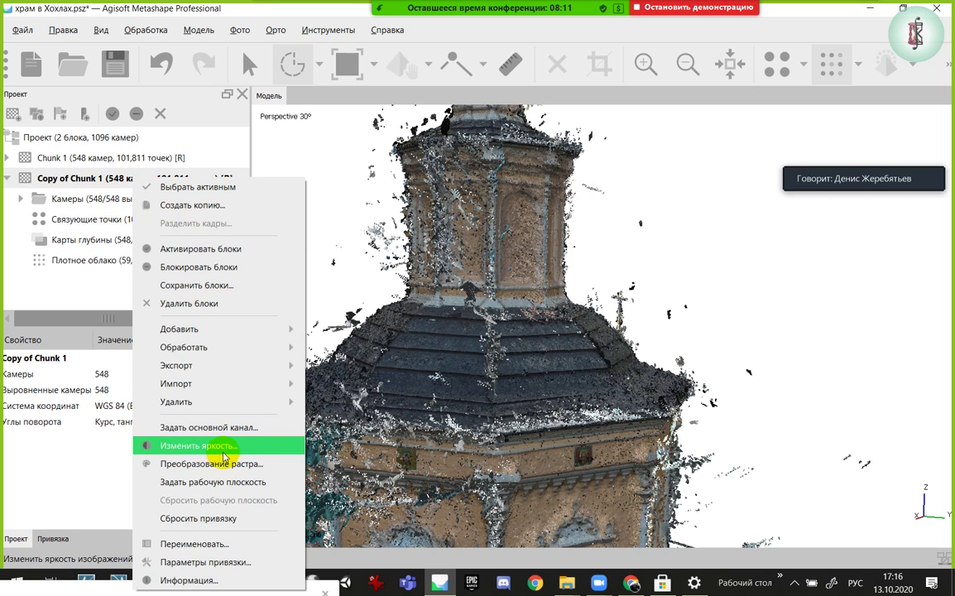
pyautogui.click(73, 252)
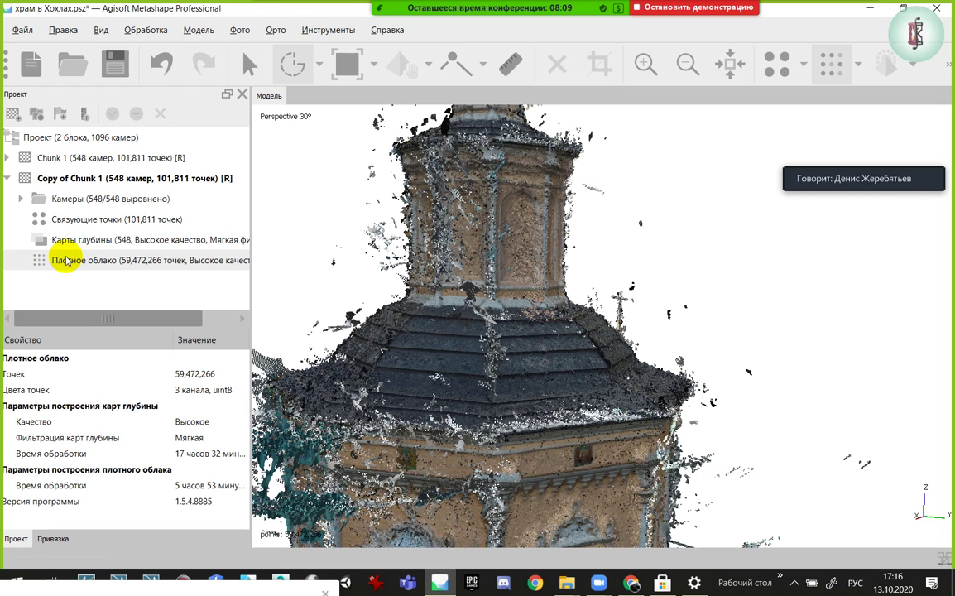
pyautogui.rightClick(82, 263)
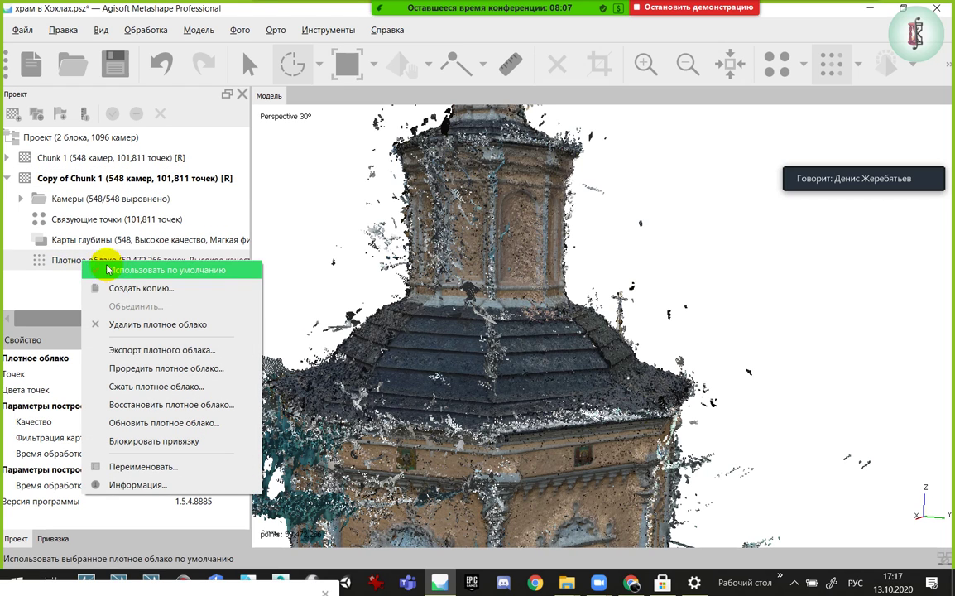
pyautogui.click(175, 371)
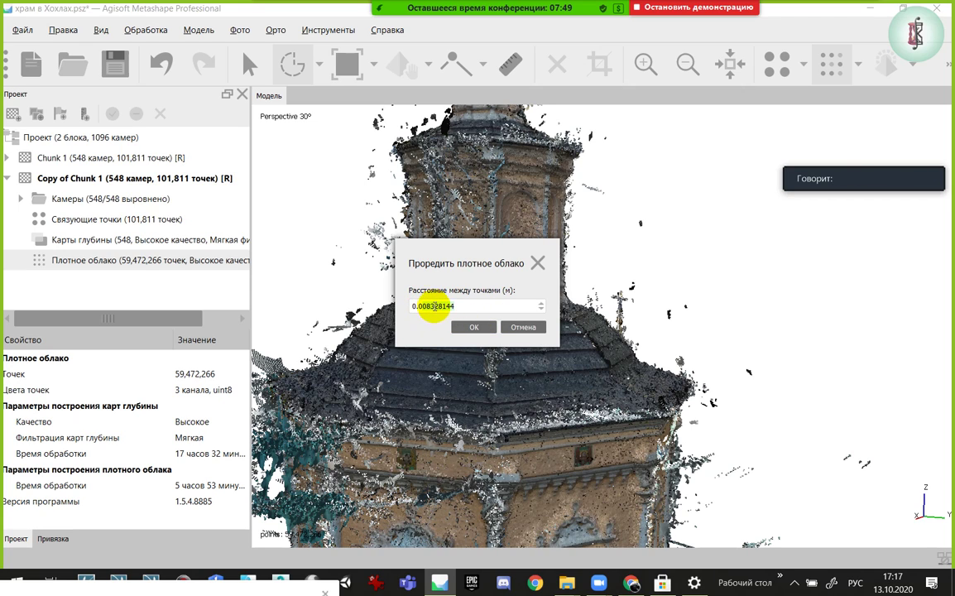
pyautogui.doubleClick(433, 307)
pyautogui.write('0.02')
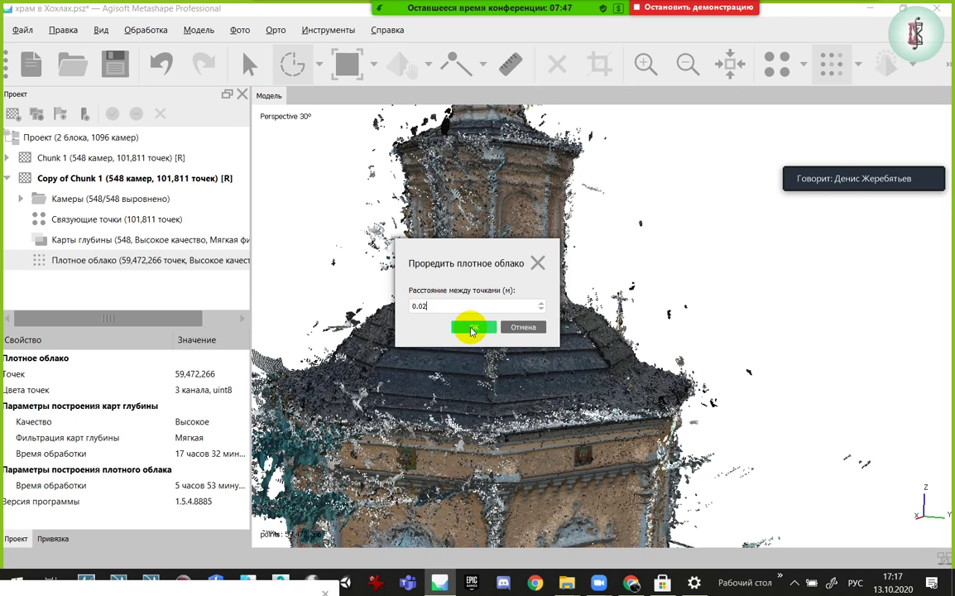
pyautogui.click(472, 331)
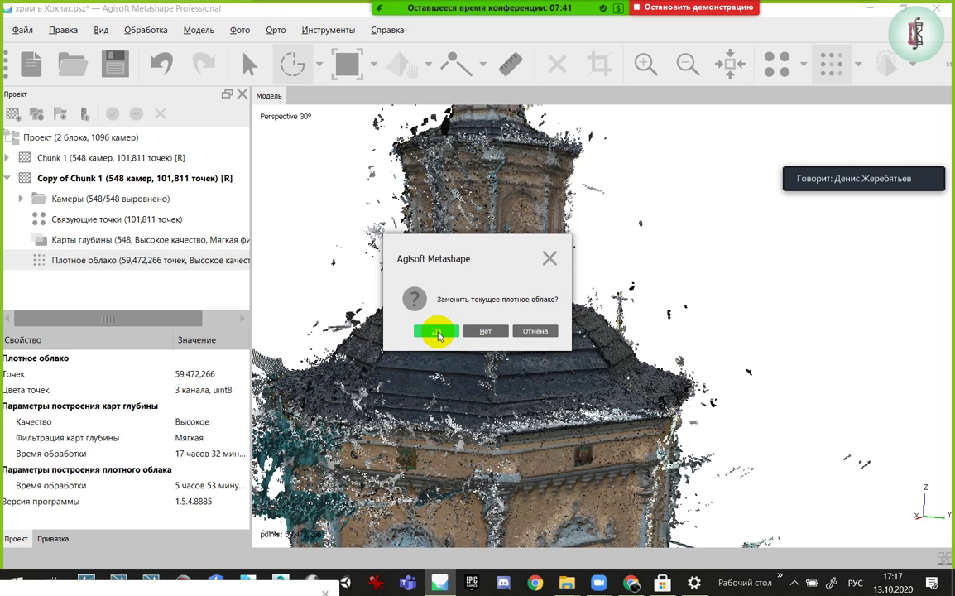
pyautogui.click(437, 332)
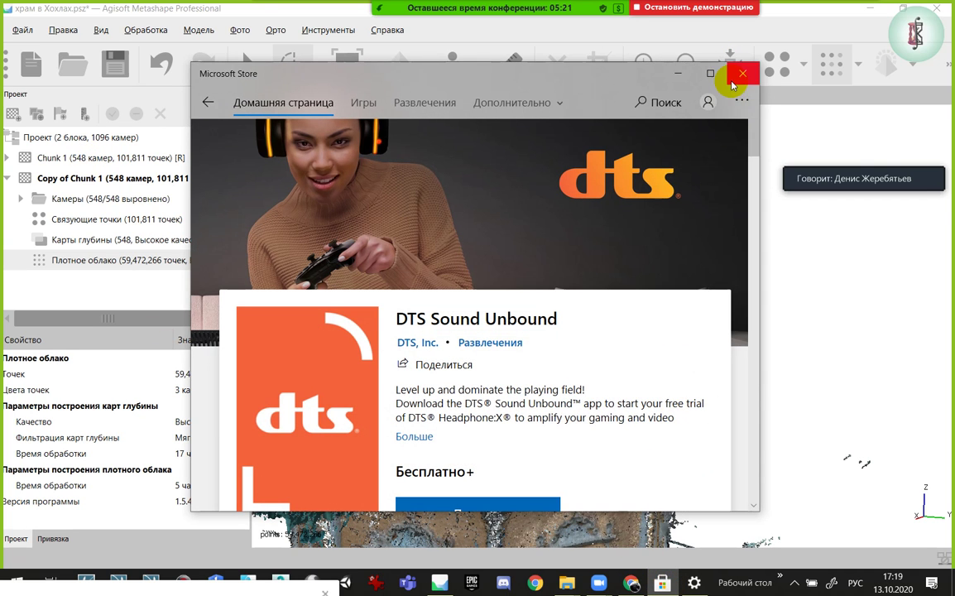
# Close Microsoft Store and the Программы, Загрузки and 3. Спецкурс фотограмметрия бакалавры windows
pyautogui.click(743, 73)
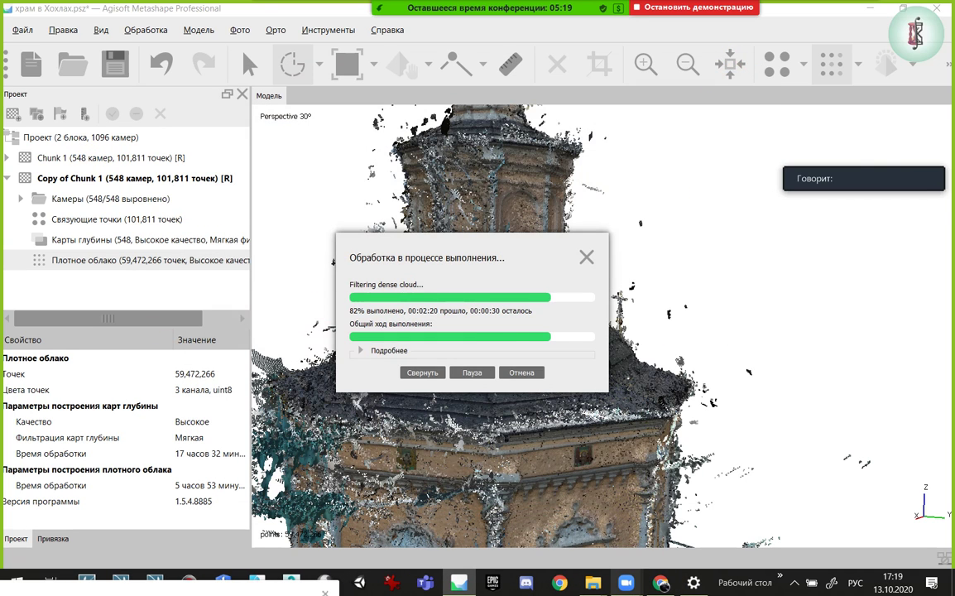
pyautogui.moveTo(566, 583)
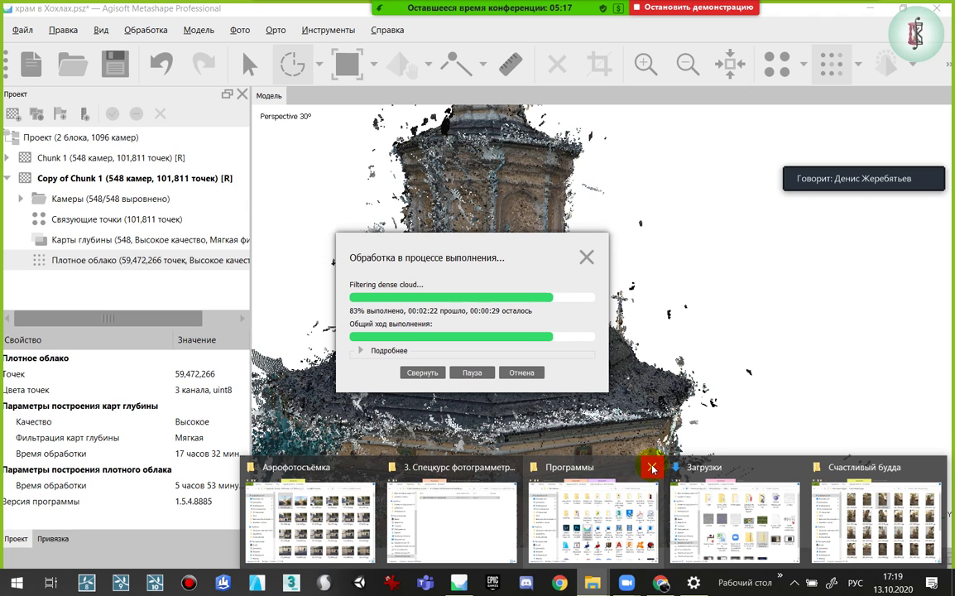
pyautogui.click(653, 469)
pyautogui.click(726, 468)
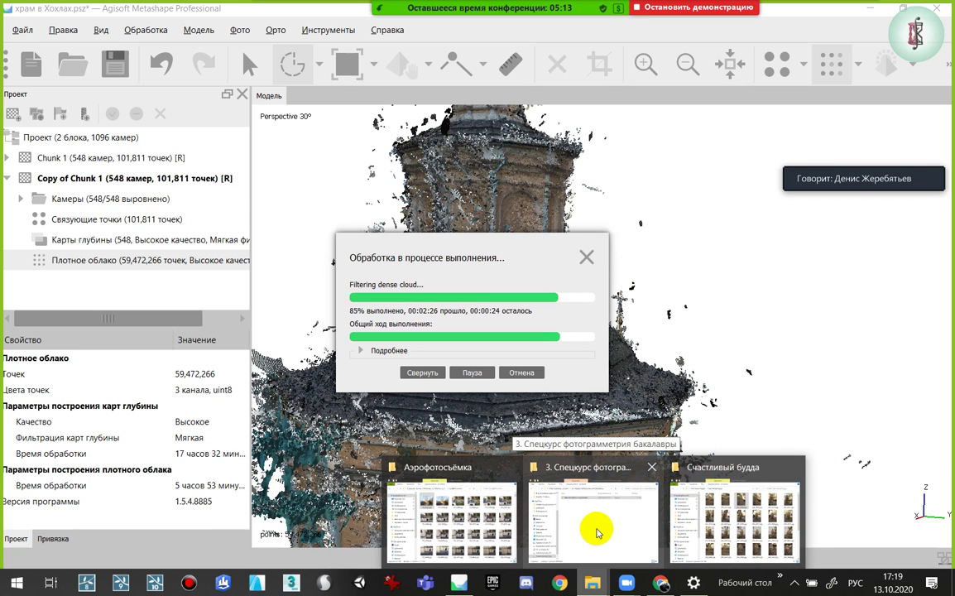
pyautogui.click(538, 480)
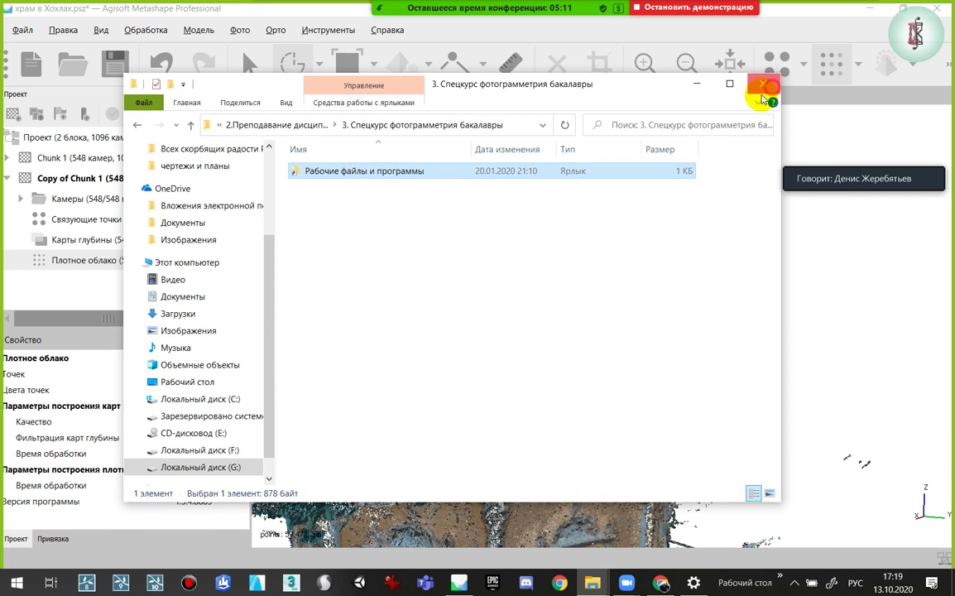
pyautogui.click(763, 83)
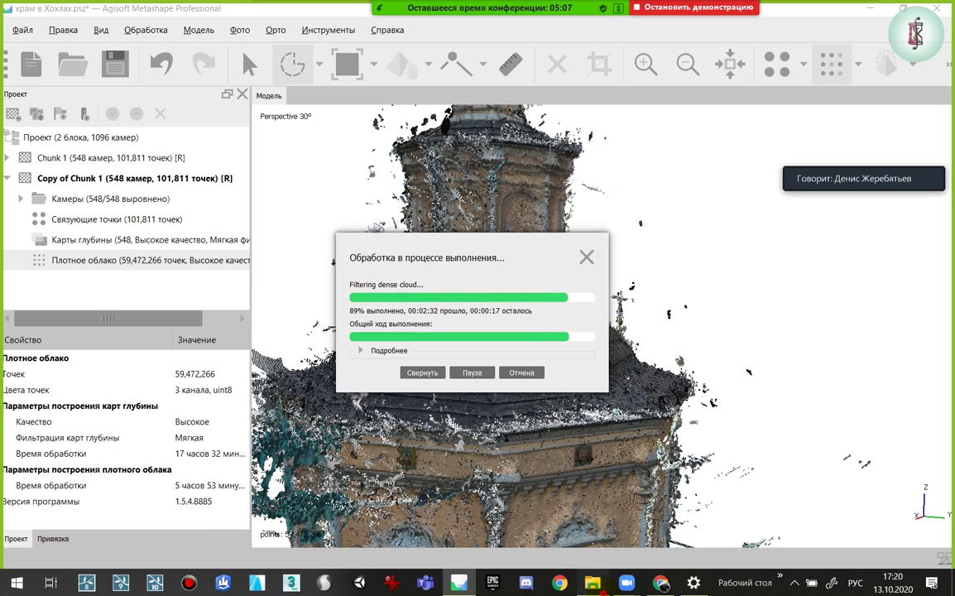
# Close the Счастливый будда folder and browse from Аэрофотосъёмка up to the drone survey sites folder
pyautogui.moveTo(592, 583)
pyautogui.click(700, 530)
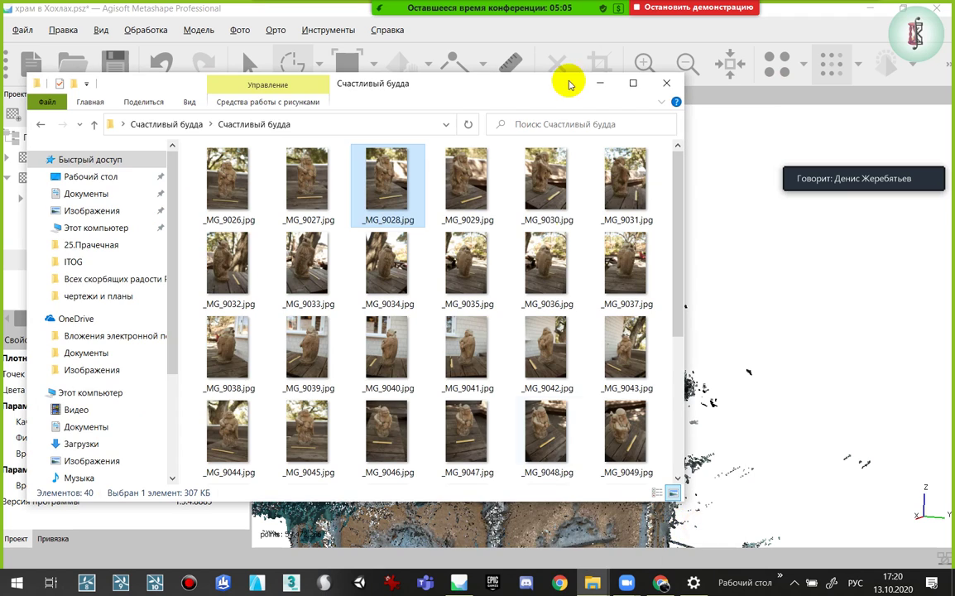
pyautogui.click(195, 124)
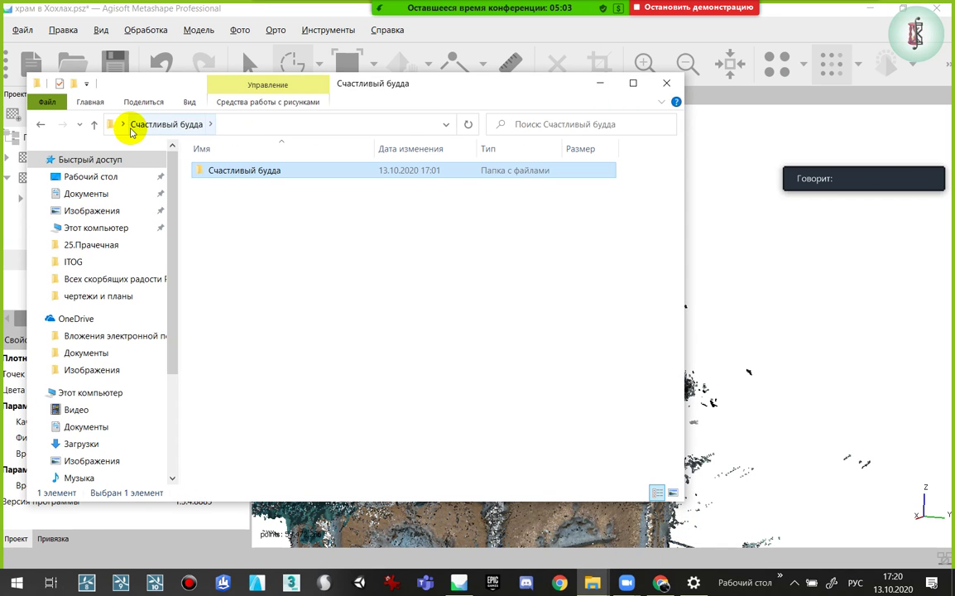
pyautogui.click(666, 83)
pyautogui.click(593, 583)
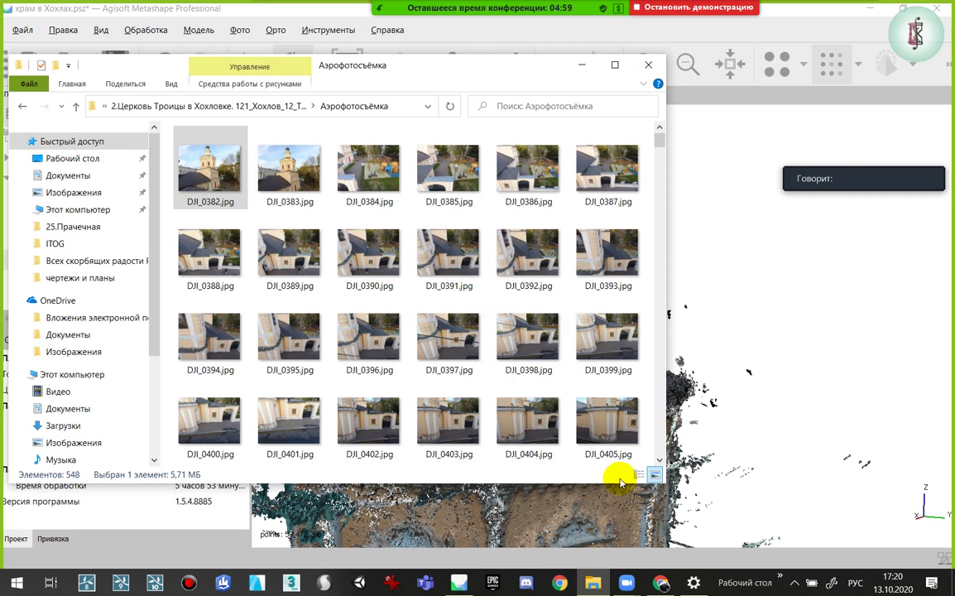
pyautogui.click(257, 112)
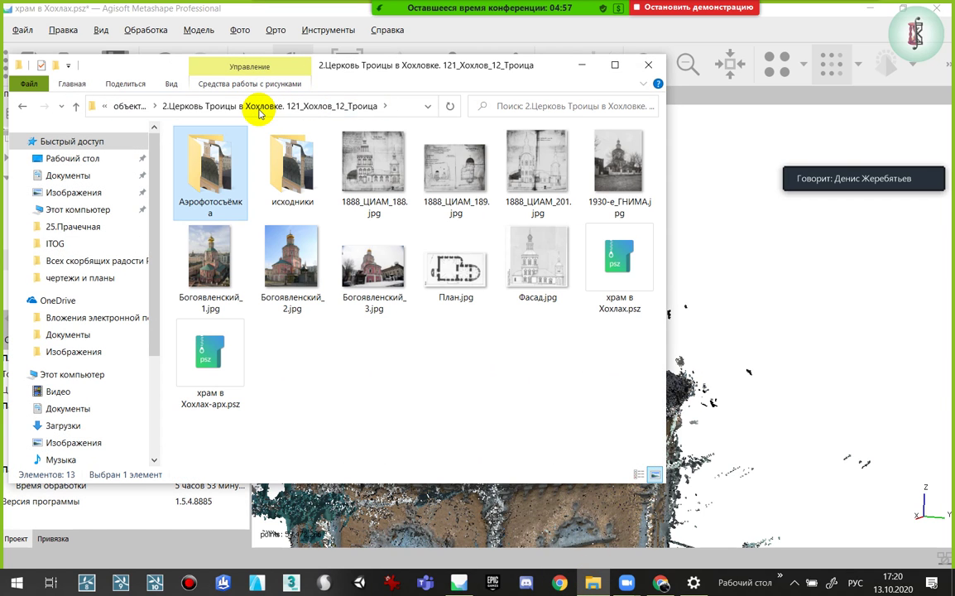
pyautogui.click(130, 106)
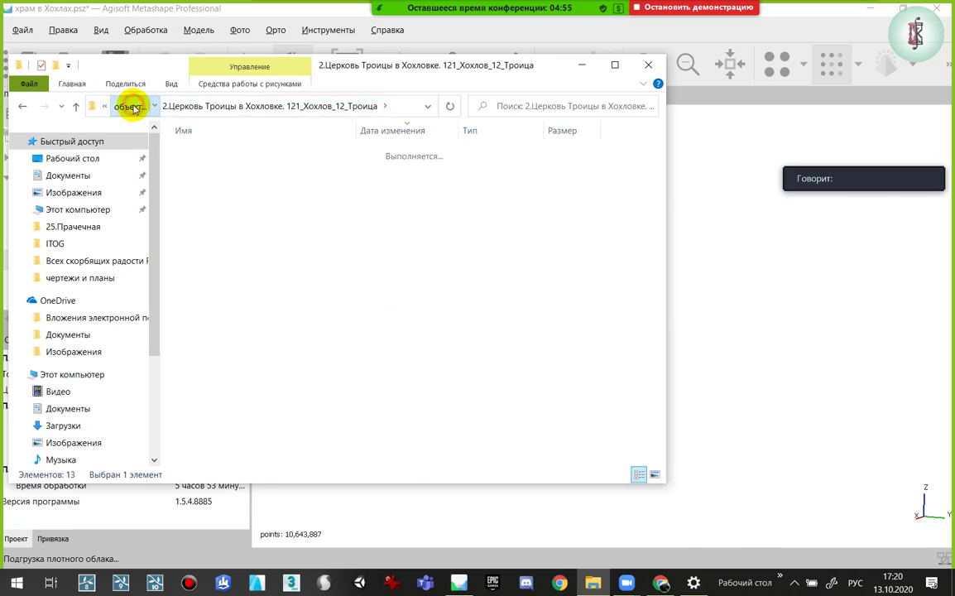
# Minimise Explorer and orbit the thinned church cloud to inspect the windows, turret and cross
pyautogui.click(584, 66)
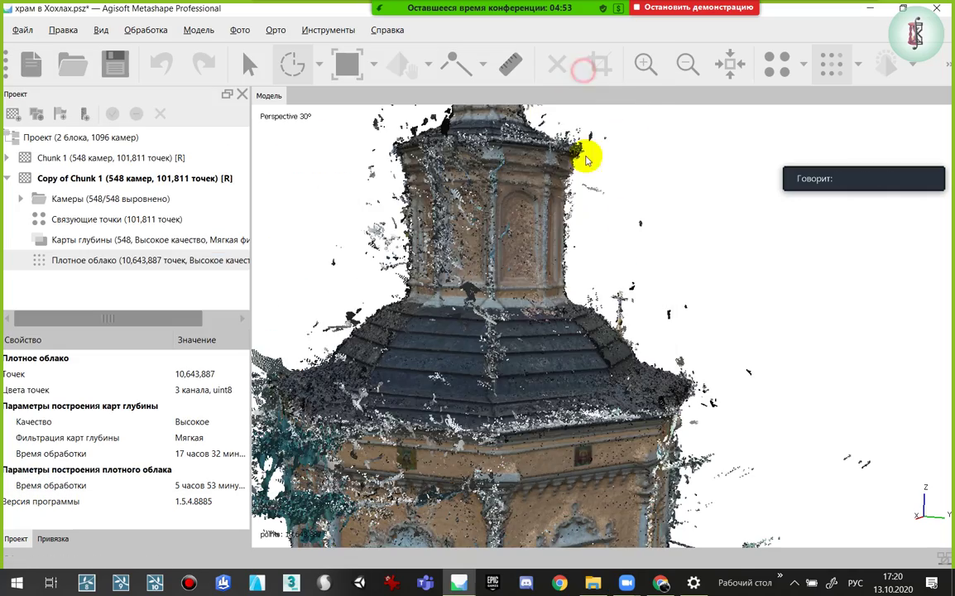
pyautogui.moveTo(576, 192); pyautogui.dragTo(266, 295)
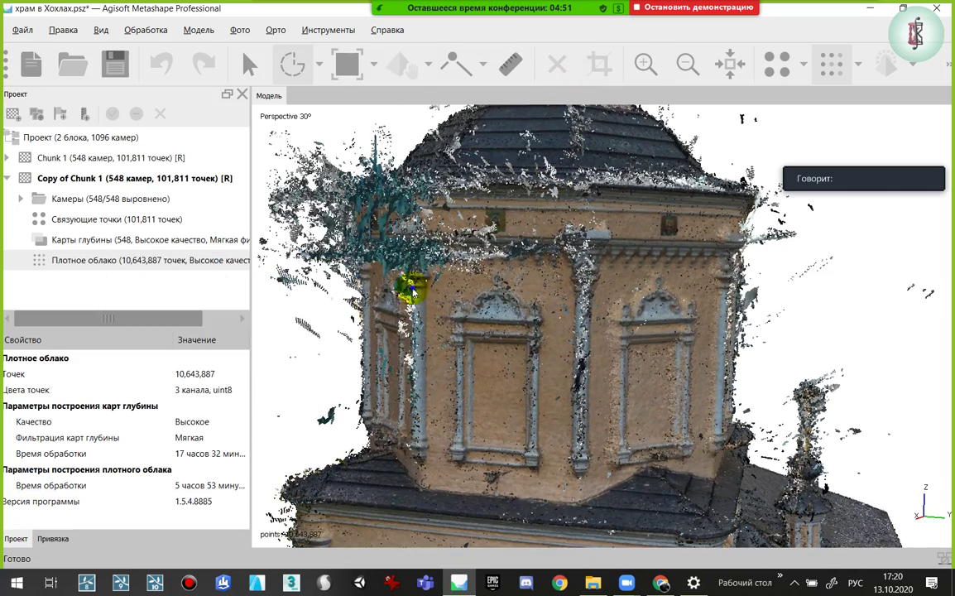
pyautogui.moveTo(404, 284); pyautogui.dragTo(395, 306)
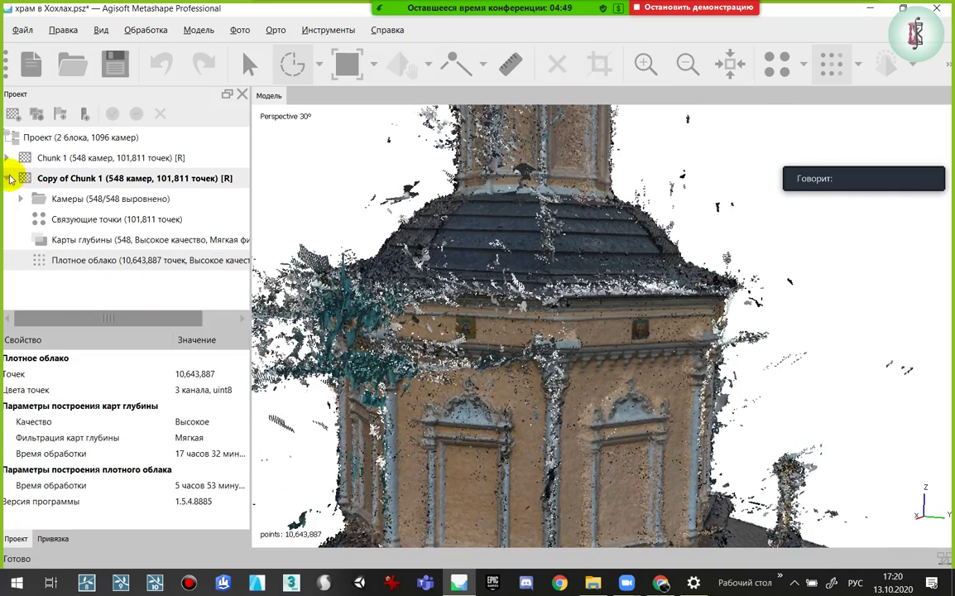
pyautogui.click(7, 178)
pyautogui.click(8, 178)
pyautogui.moveTo(454, 326)
pyautogui.mouseDown()
pyautogui.moveTo(550, 199)
pyautogui.moveTo(511, 341)
pyautogui.moveTo(614, 306)
pyautogui.moveTo(647, 334)
pyautogui.mouseUp()
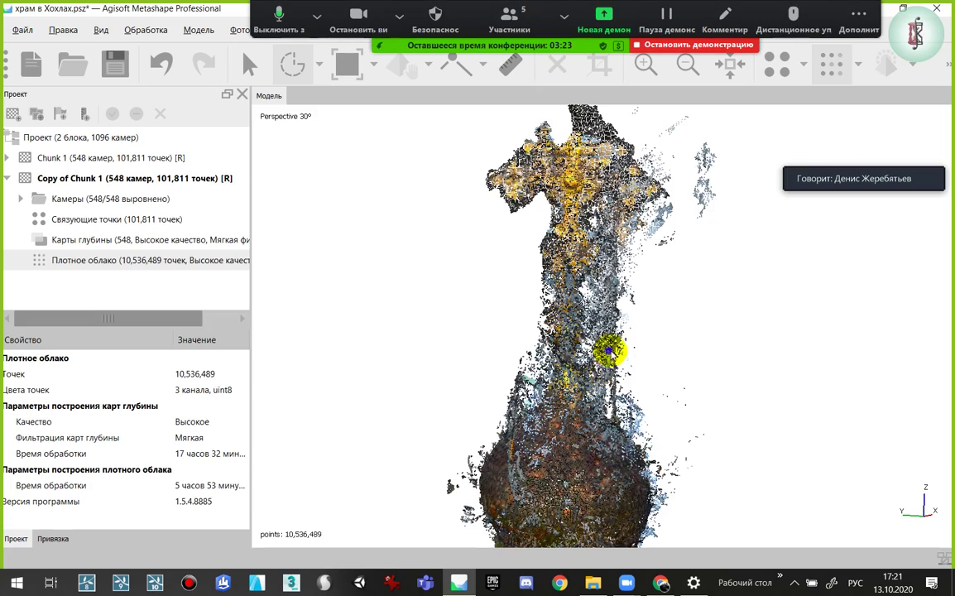
pyautogui.moveTo(607, 347); pyautogui.dragTo(613, 378)
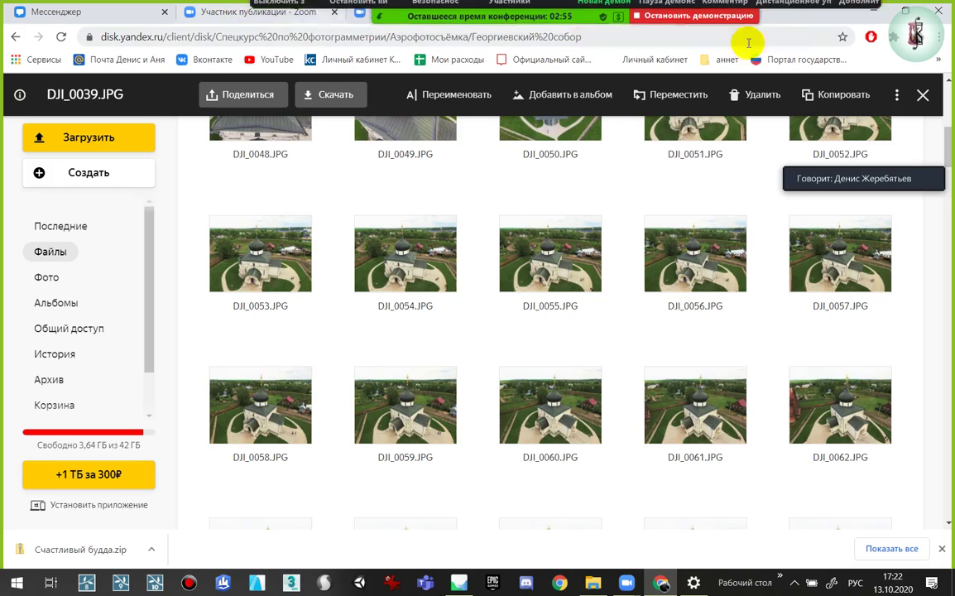
# Load pointbox.xyz in a new maximised Chrome tab, correcting the keyboard layout while typing
pyautogui.click(905, 11)
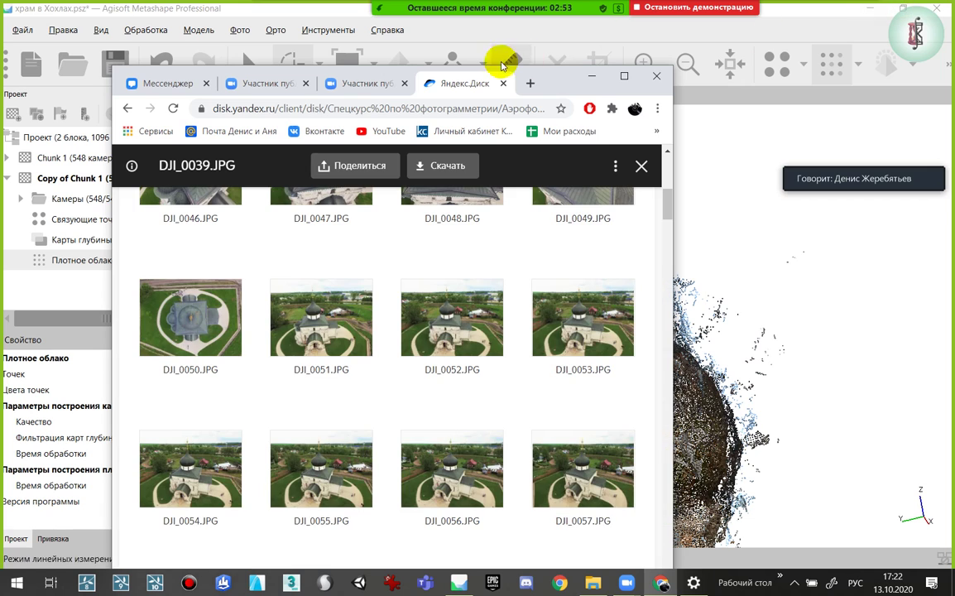
pyautogui.click(531, 84)
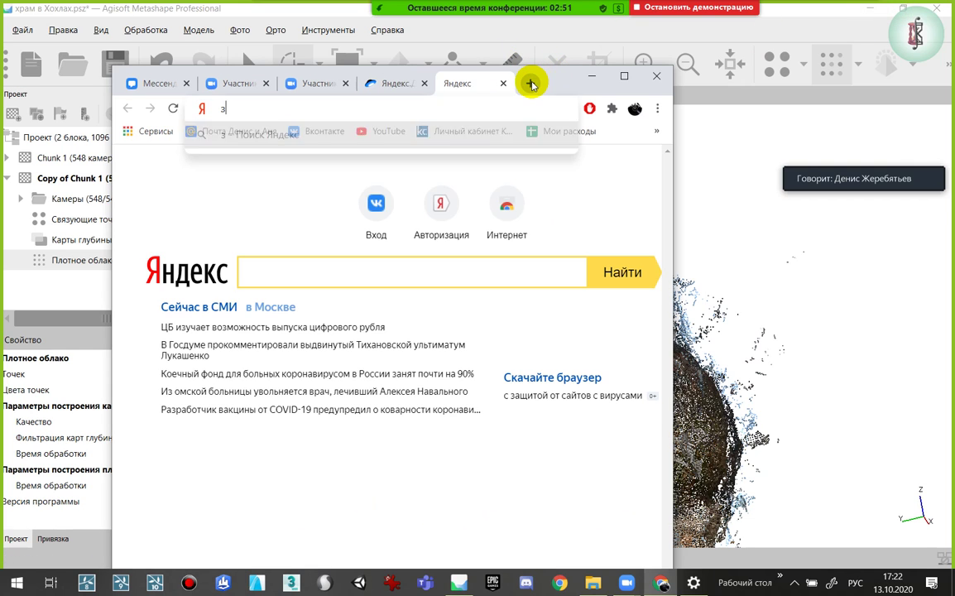
pyautogui.write('зщште')
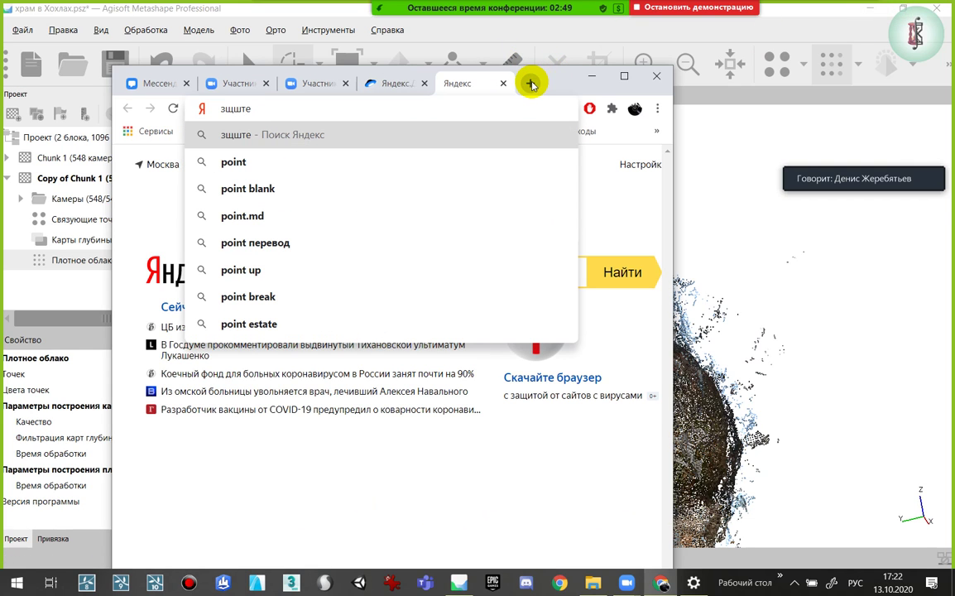
pyautogui.press('Down')
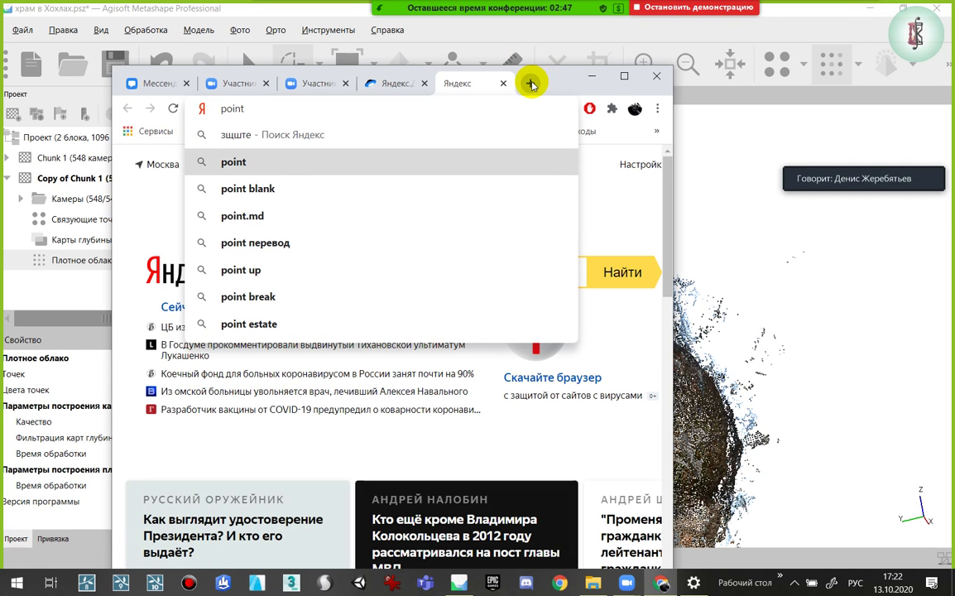
pyautogui.press('BackSpace')
pyautogui.hotkey('alt', 'shift')
pyautogui.write('t')
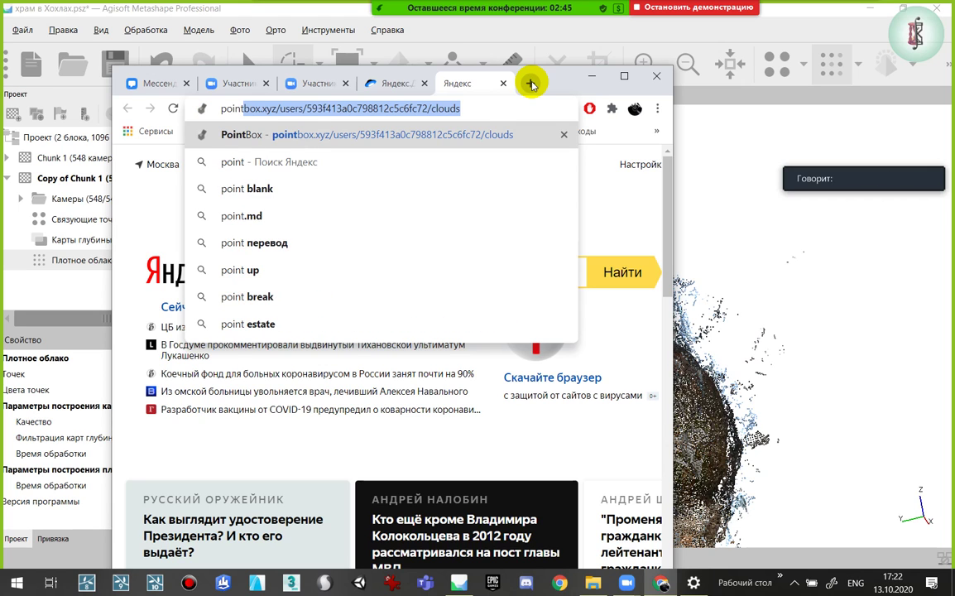
pyautogui.write('box.')
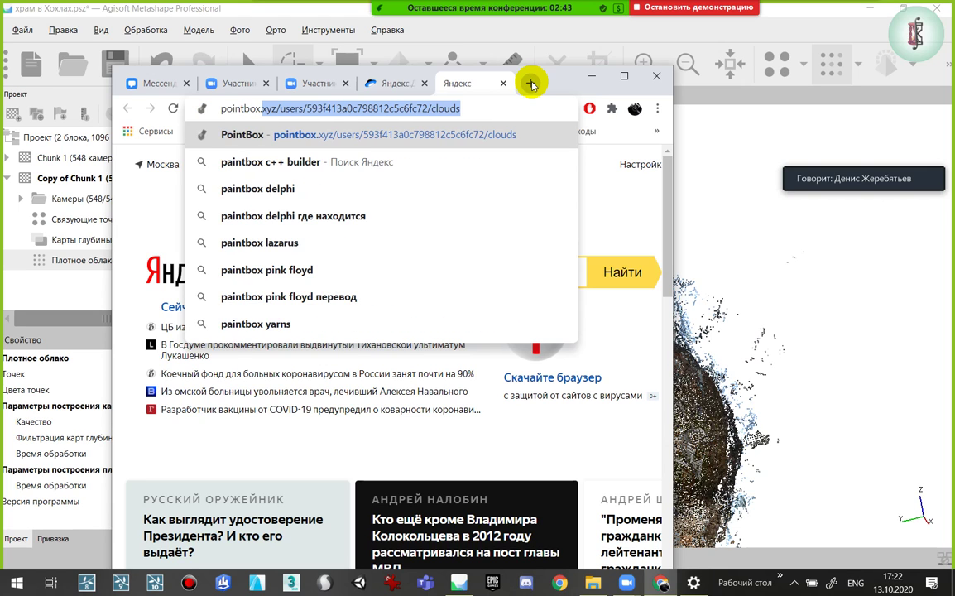
pyautogui.write('xyz')
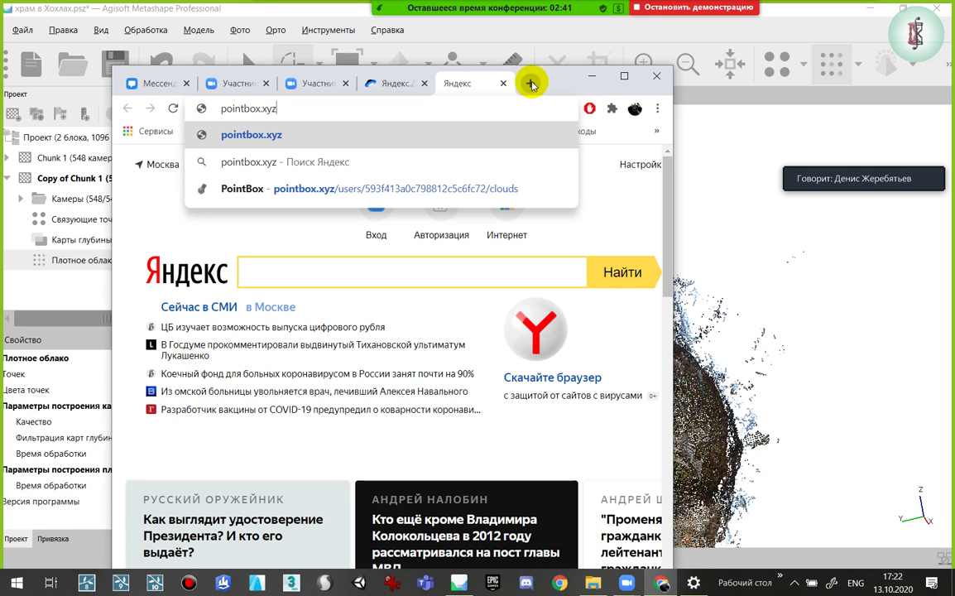
pyautogui.press('Return')
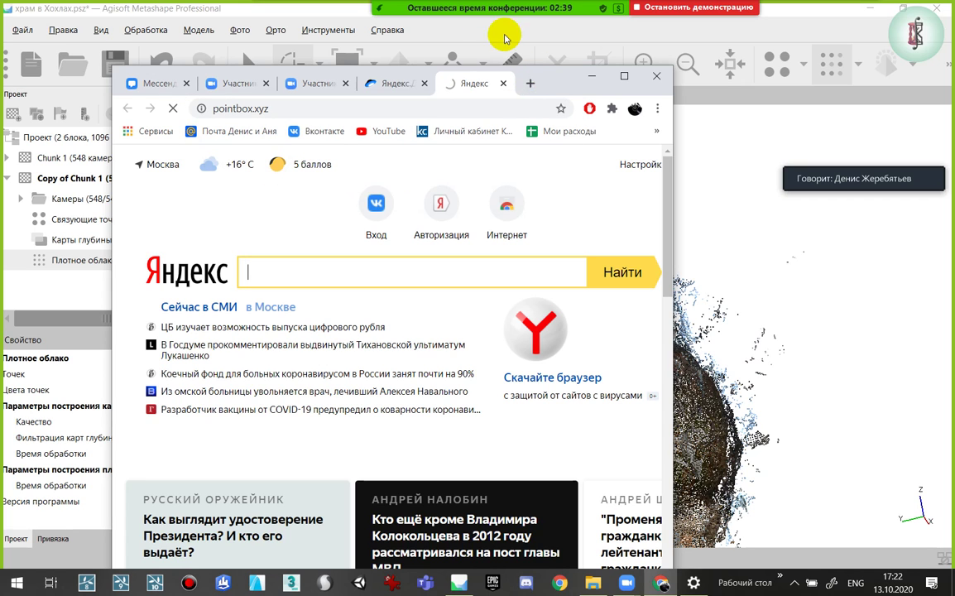
pyautogui.click(624, 76)
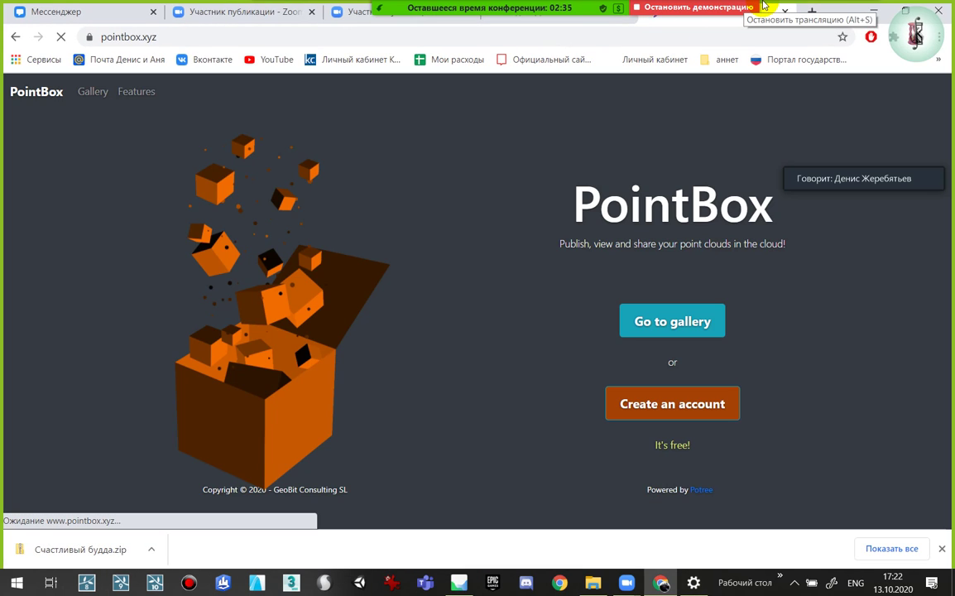
# Sign in to PointBox, dismiss the password warning and accept the cookie policy
pyautogui.click(943, 548)
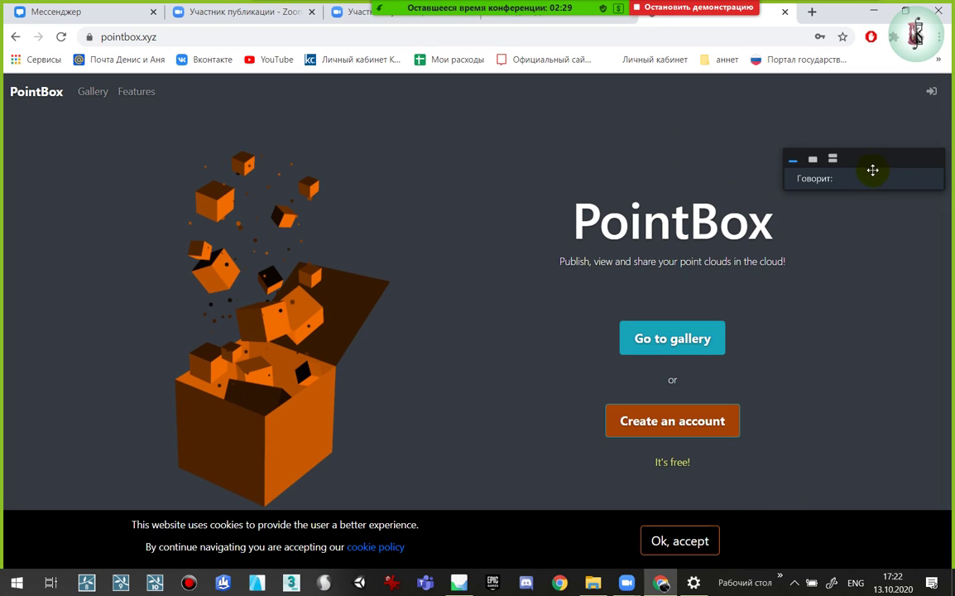
pyautogui.click(932, 91)
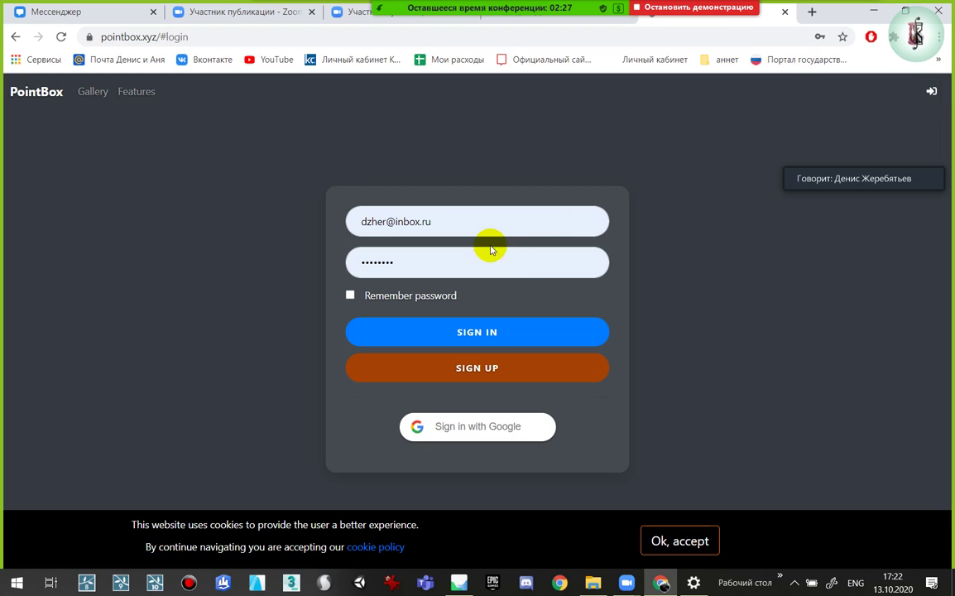
pyautogui.click(485, 334)
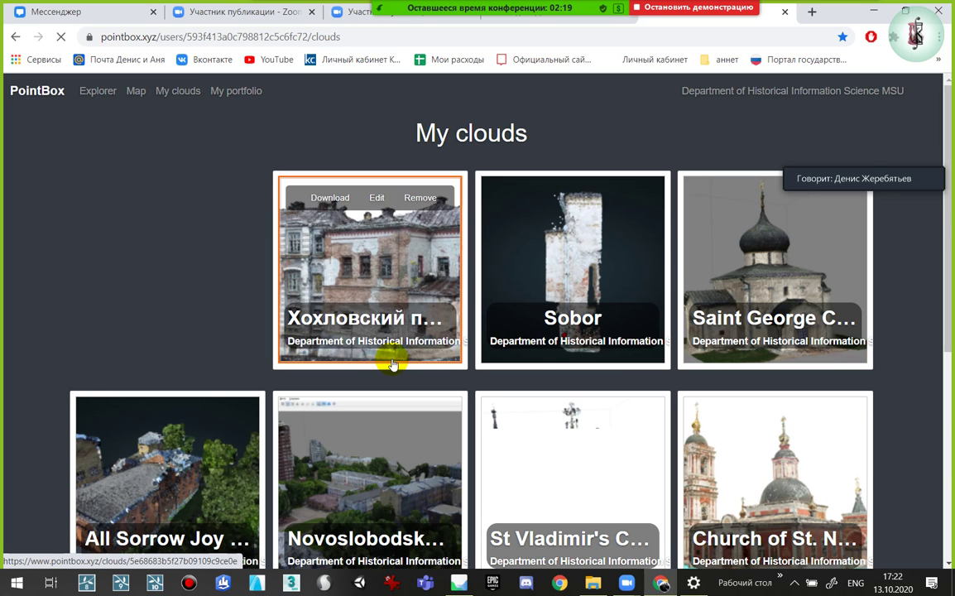
pyautogui.scroll(-3, 394, 367)
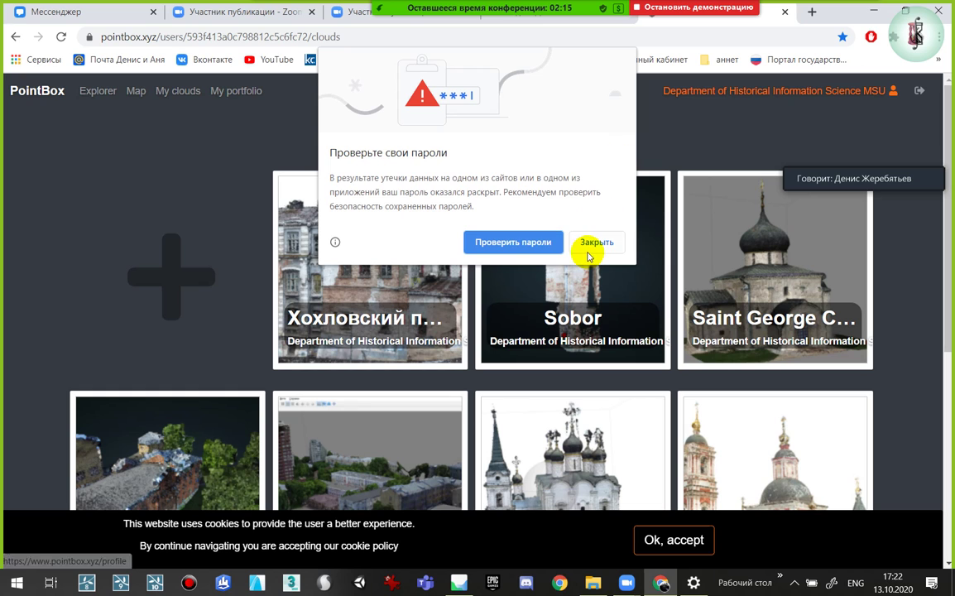
pyautogui.click(597, 242)
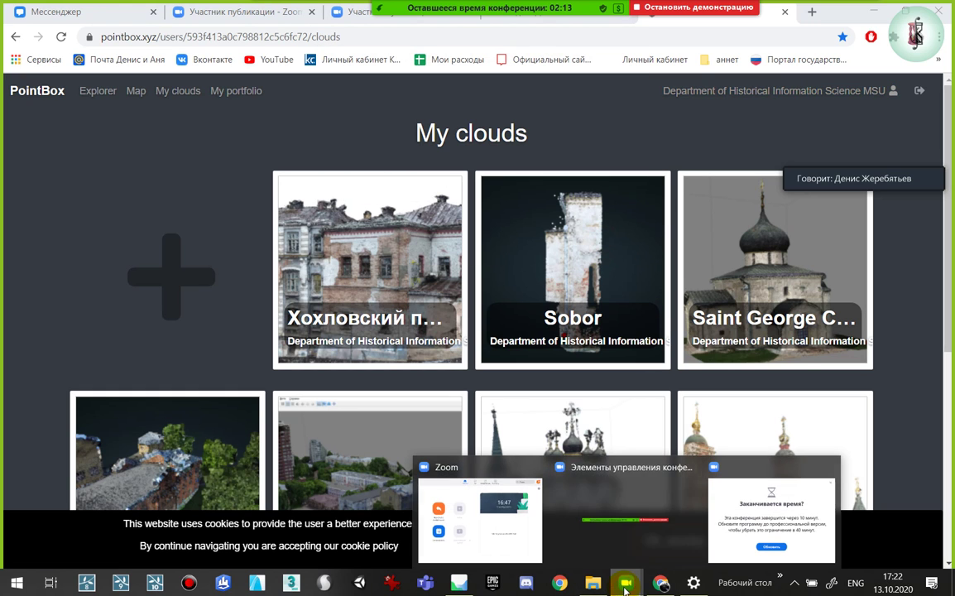
pyautogui.moveTo(627, 582)
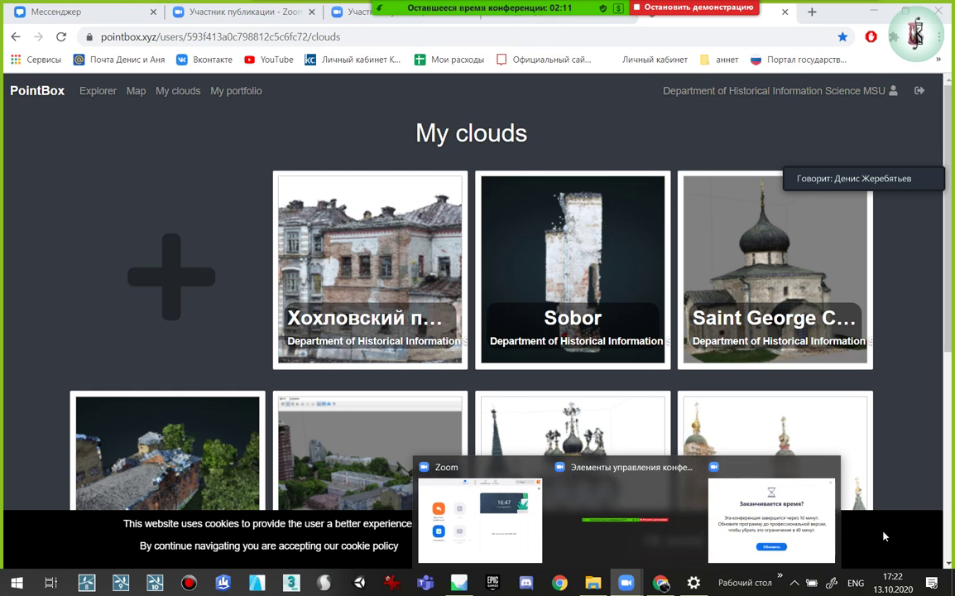
pyautogui.scroll(-5, 755, 448)
pyautogui.click(640, 541)
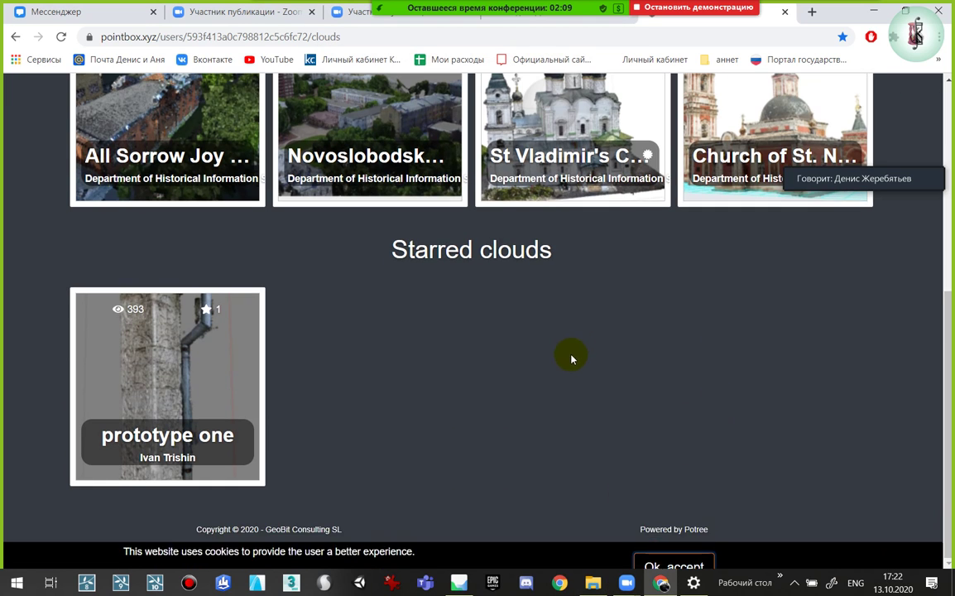
# Open the Saint George Cathedral, Yuryev-Polsky cloud page
pyautogui.scroll(5, 571, 358)
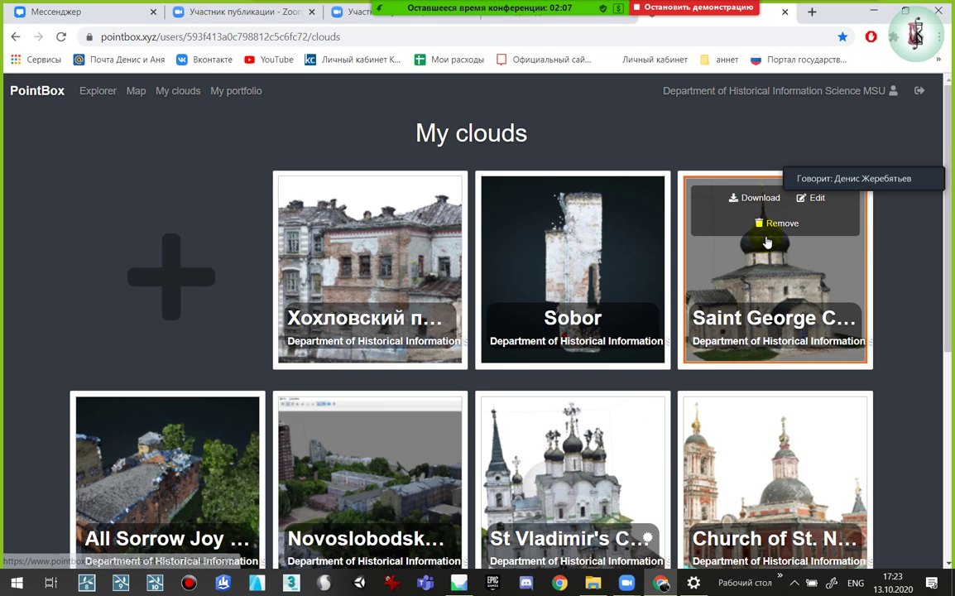
pyautogui.scroll(-2, 441, 287)
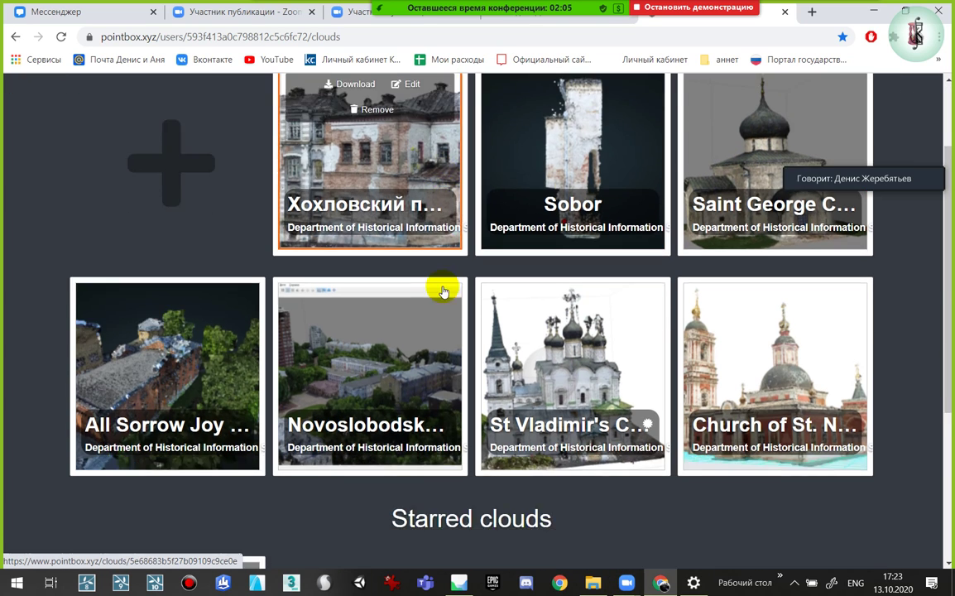
pyautogui.scroll(-3, 222, 306)
pyautogui.scroll(3, 379, 329)
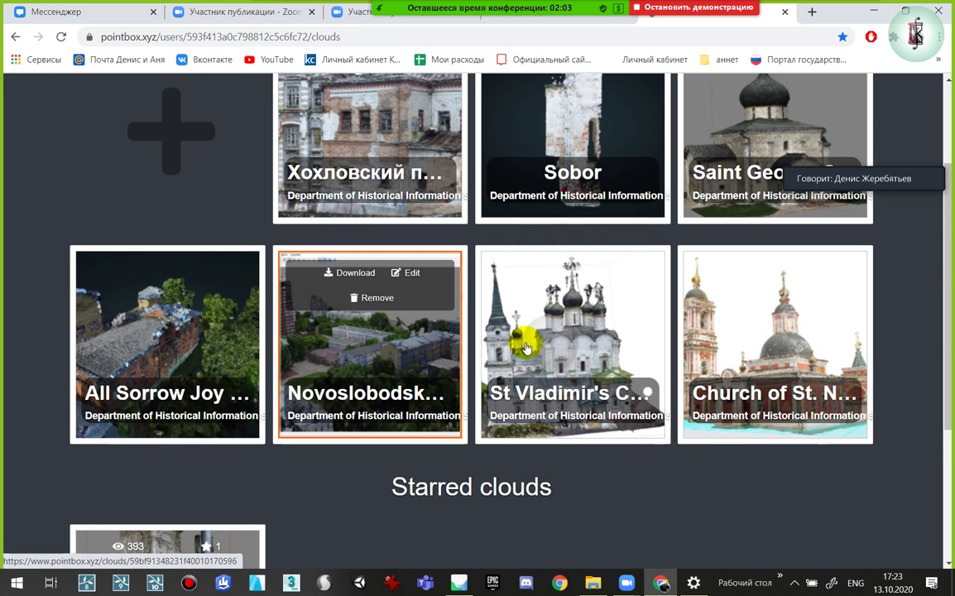
pyautogui.click(802, 132)
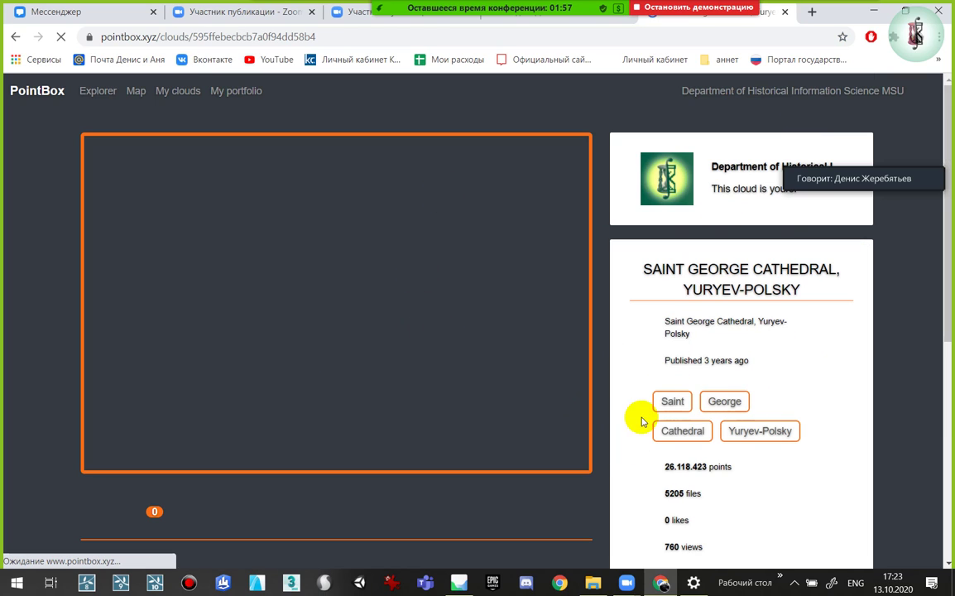
# Orbit the Saint George cloud full screen, open St Vladimir's Church, Moscow, then return to Metashape
pyautogui.scroll(-5, 729, 348)
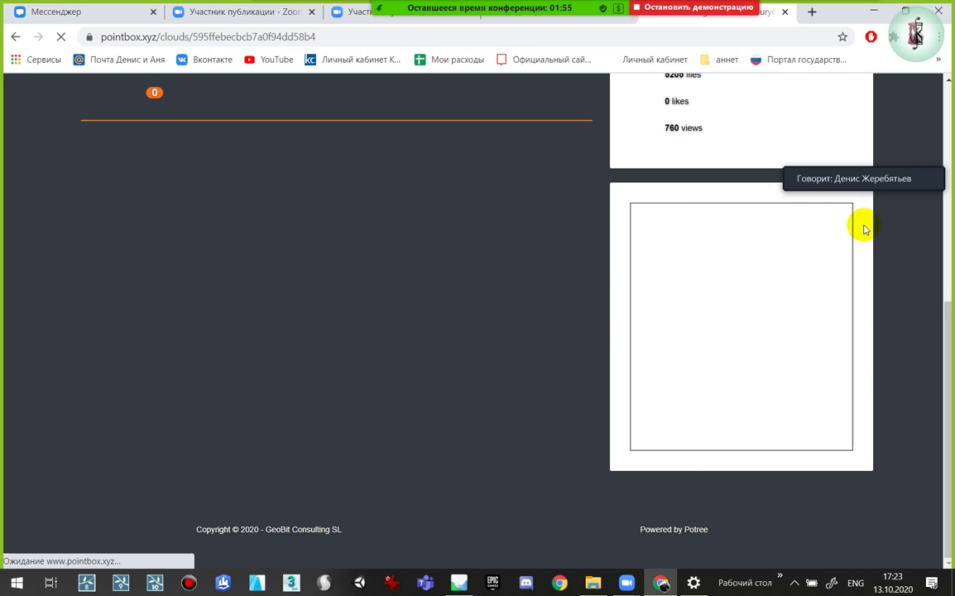
pyautogui.scroll(5, 524, 375)
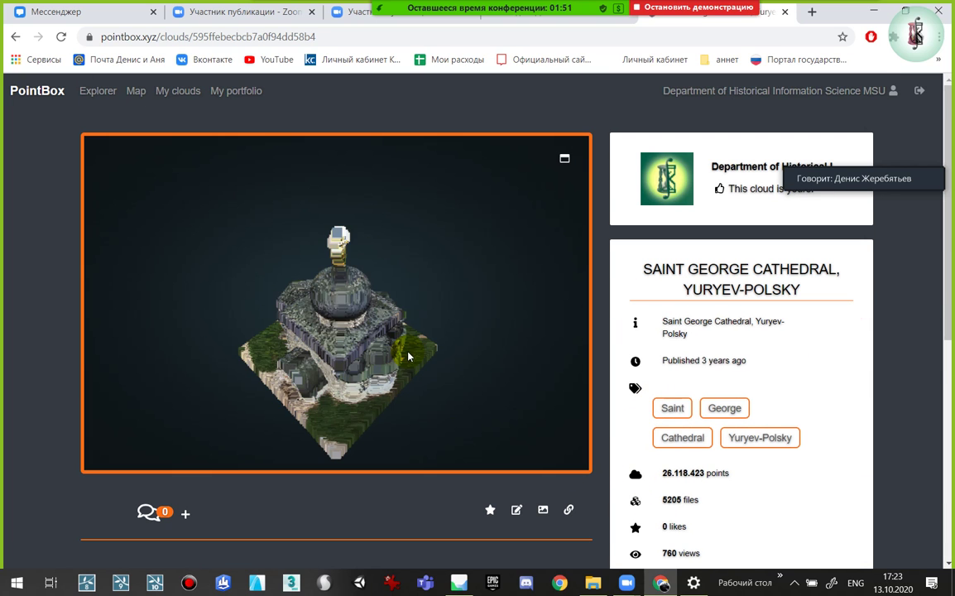
pyautogui.moveTo(406, 356)
pyautogui.mouseDown()
pyautogui.moveTo(401, 279)
pyautogui.moveTo(233, 313)
pyautogui.moveTo(356, 299)
pyautogui.moveTo(329, 245)
pyautogui.moveTo(381, 260)
pyautogui.mouseUp()
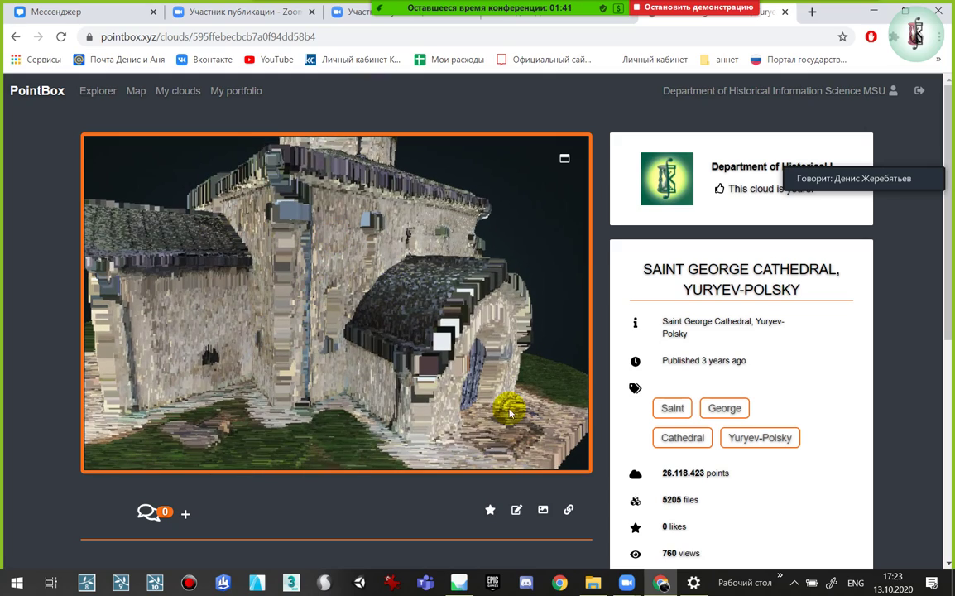
pyautogui.click(565, 163)
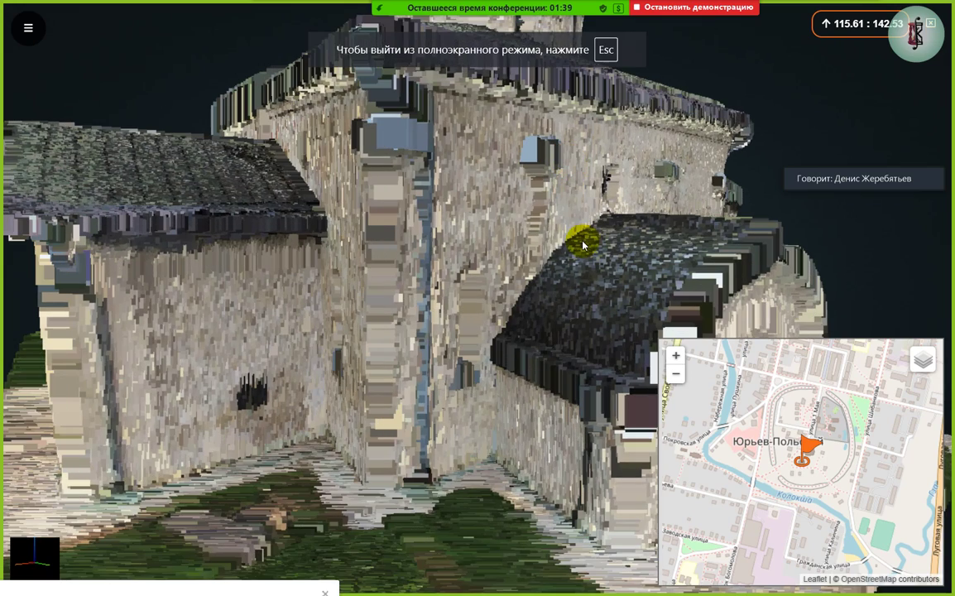
pyautogui.press('Escape')
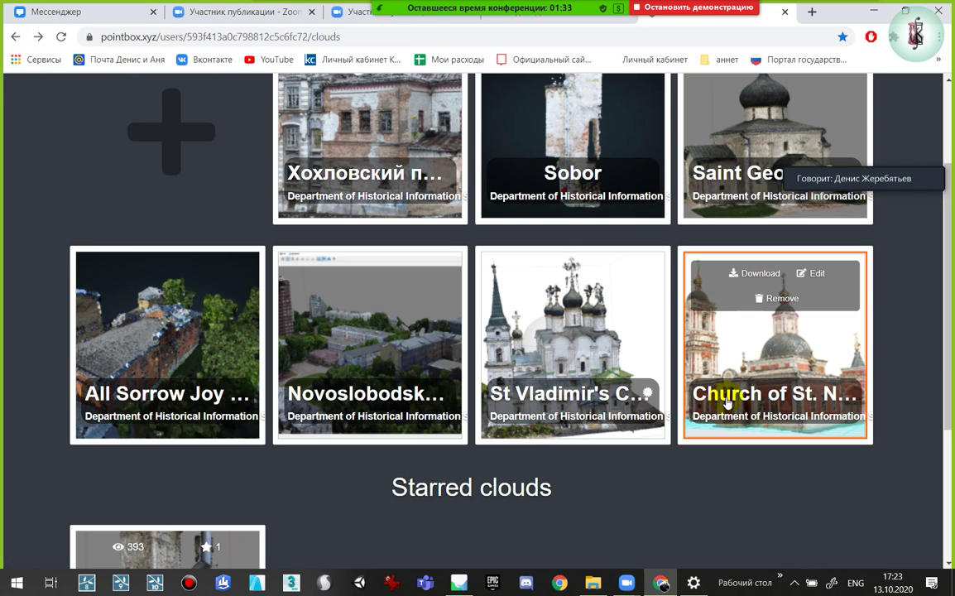
pyautogui.click(572, 349)
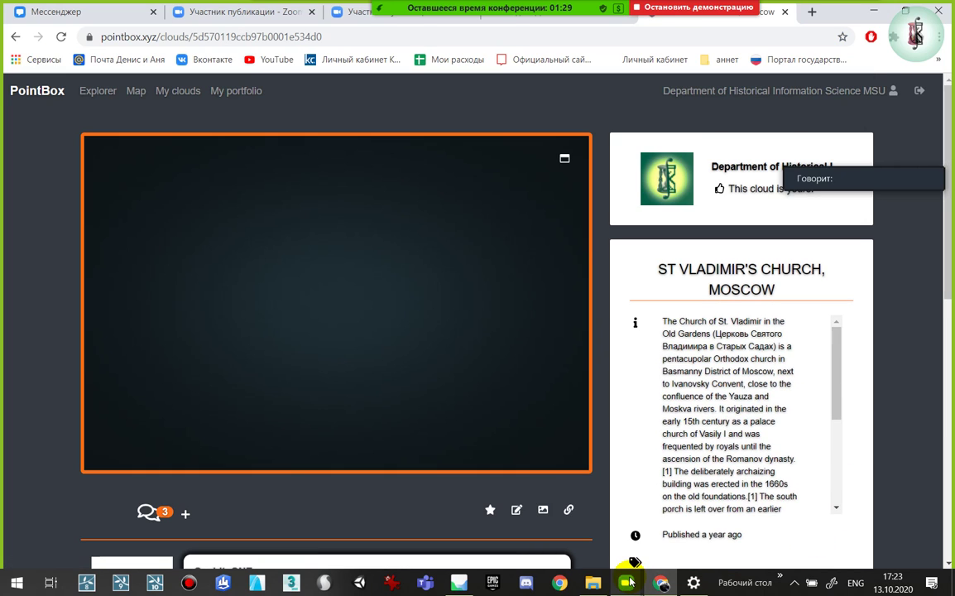
pyautogui.click(472, 586)
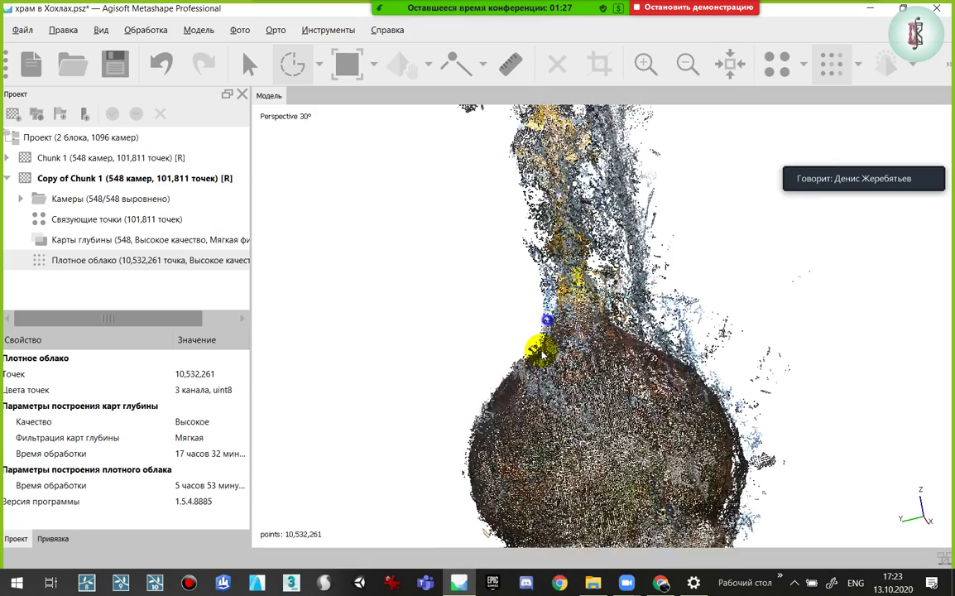
# With freehand lasso selection, delete the stray points beside the spire
pyautogui.moveTo(544, 341); pyautogui.dragTo(405, 313)
pyautogui.click(290, 64)
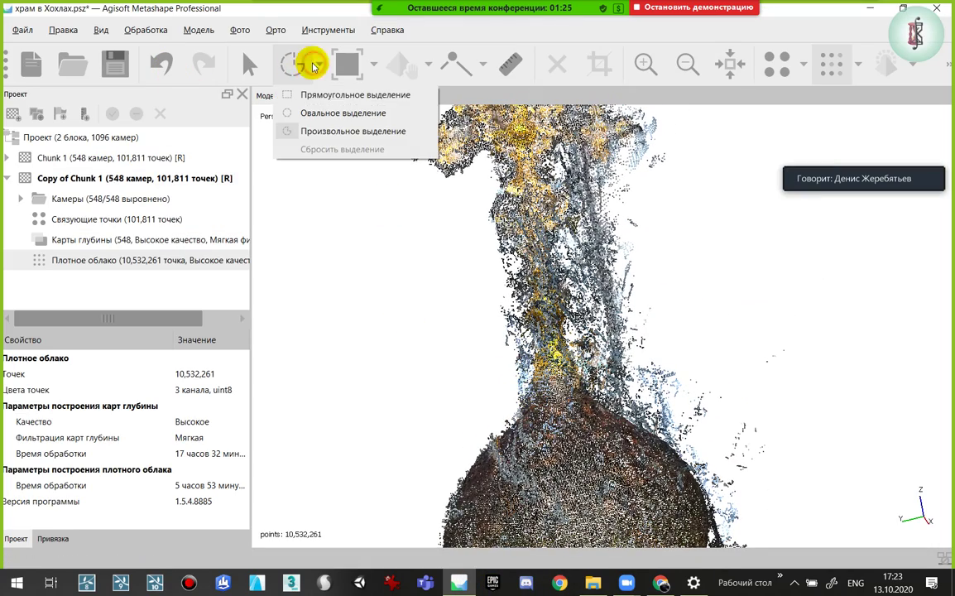
pyautogui.click(346, 132)
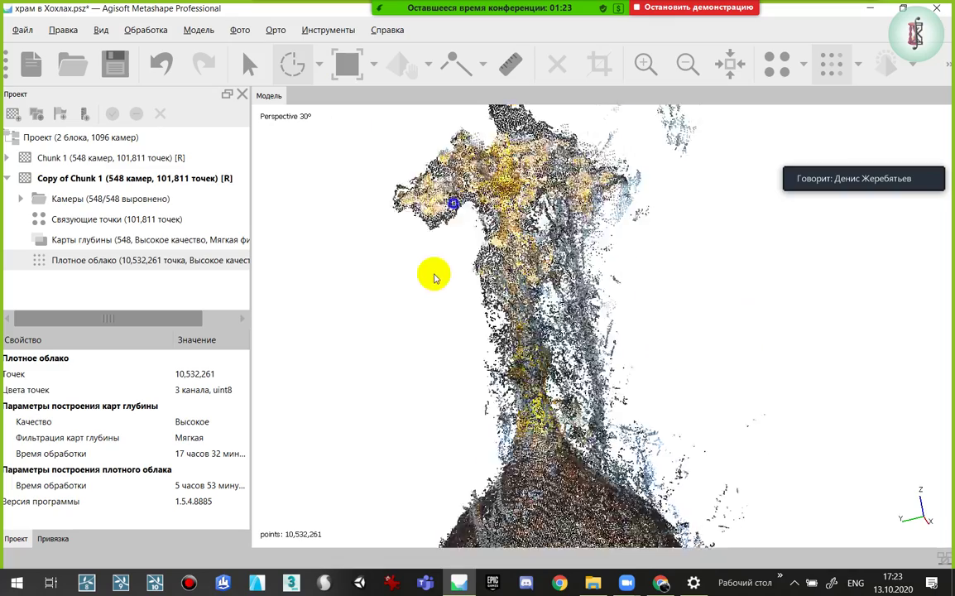
pyautogui.moveTo(433, 274)
pyautogui.mouseDown(button='middle')
pyautogui.moveTo(566, 340)
pyautogui.moveTo(614, 333)
pyautogui.moveTo(603, 425)
pyautogui.mouseUp(button='middle')
pyautogui.moveTo(604, 425); pyautogui.dragTo(665, 277)
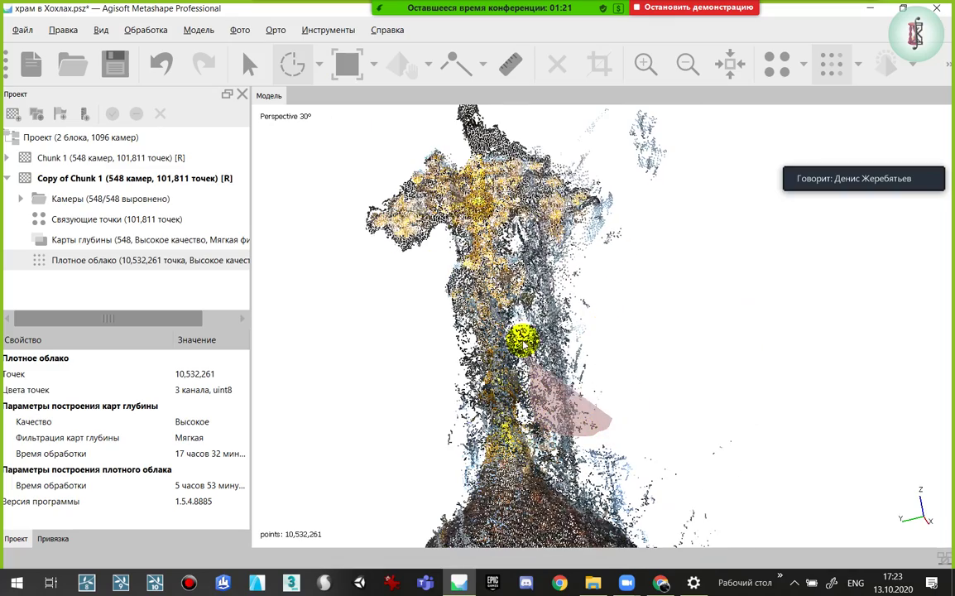
pyautogui.press('Delete')
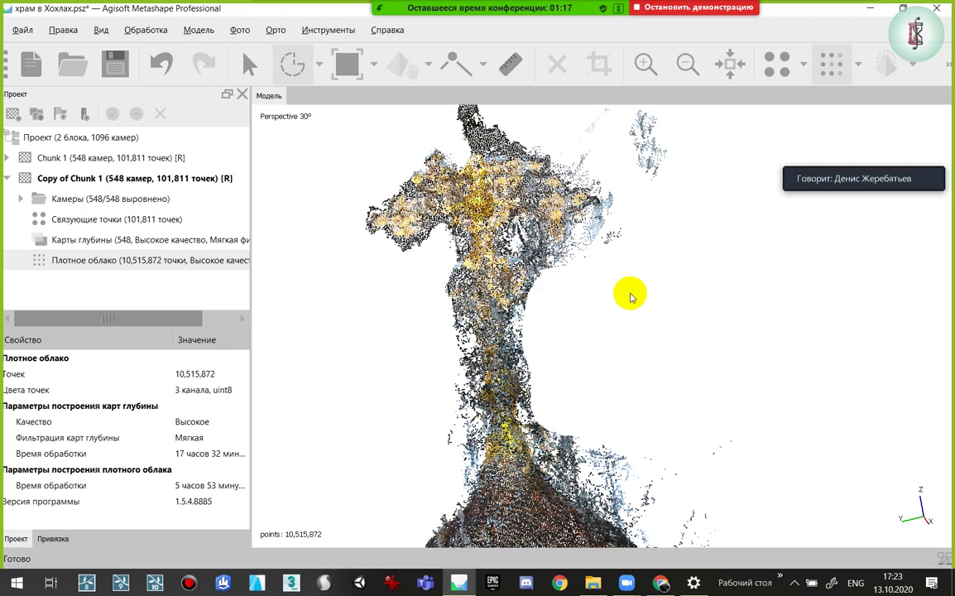
# Delete the stray points beside the dome and along the cloud's right edge
pyautogui.moveTo(630, 295); pyautogui.dragTo(644, 354, button='middle')
pyautogui.press('v')
pyautogui.moveTo(570, 320)
pyautogui.mouseDown()
pyautogui.moveTo(601, 329)
pyautogui.moveTo(614, 354)
pyautogui.mouseUp()
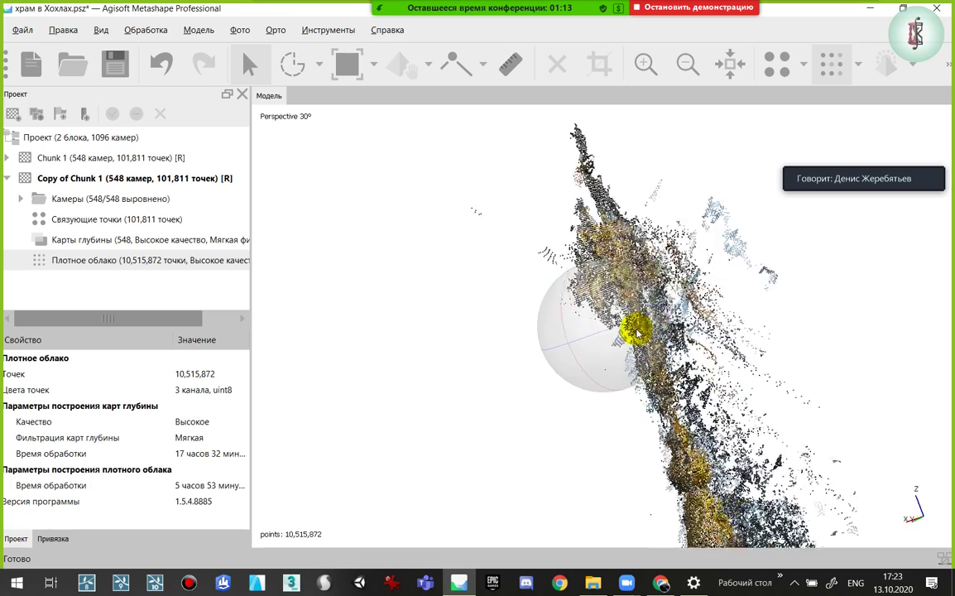
pyautogui.press('f')
pyautogui.moveTo(738, 416)
pyautogui.mouseDown()
pyautogui.moveTo(609, 240)
pyautogui.moveTo(815, 327)
pyautogui.mouseUp()
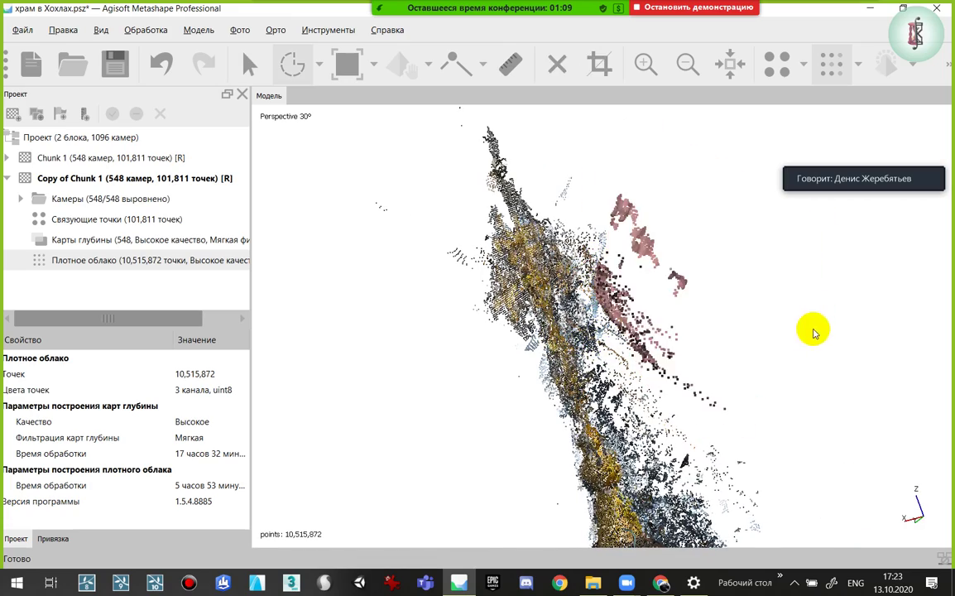
pyautogui.press('Delete')
pyautogui.scroll(3, 678, 258)
pyautogui.scroll(2, 695, 287)
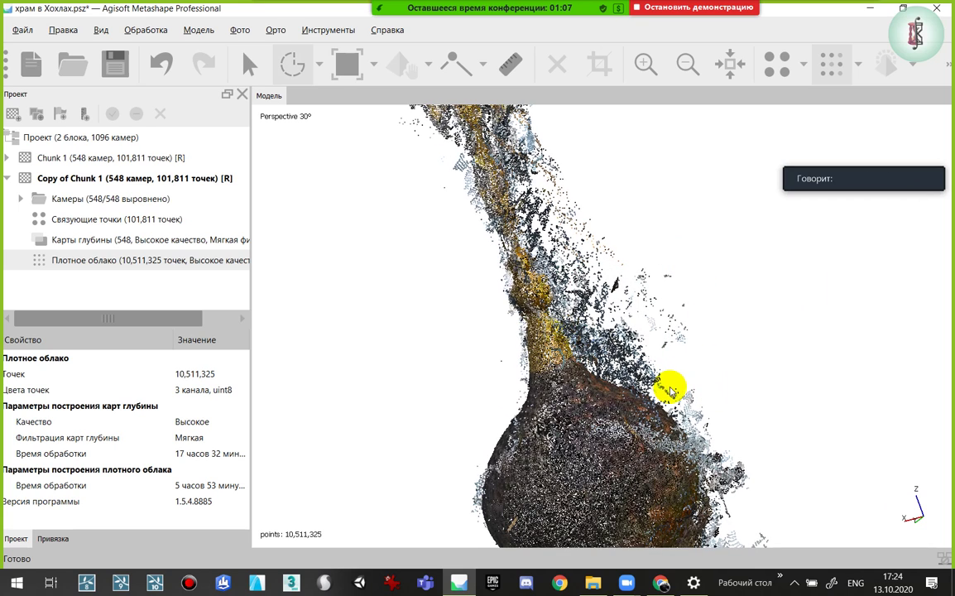
pyautogui.moveTo(570, 313)
pyautogui.mouseDown()
pyautogui.moveTo(807, 295)
pyautogui.moveTo(817, 426)
pyautogui.mouseUp()
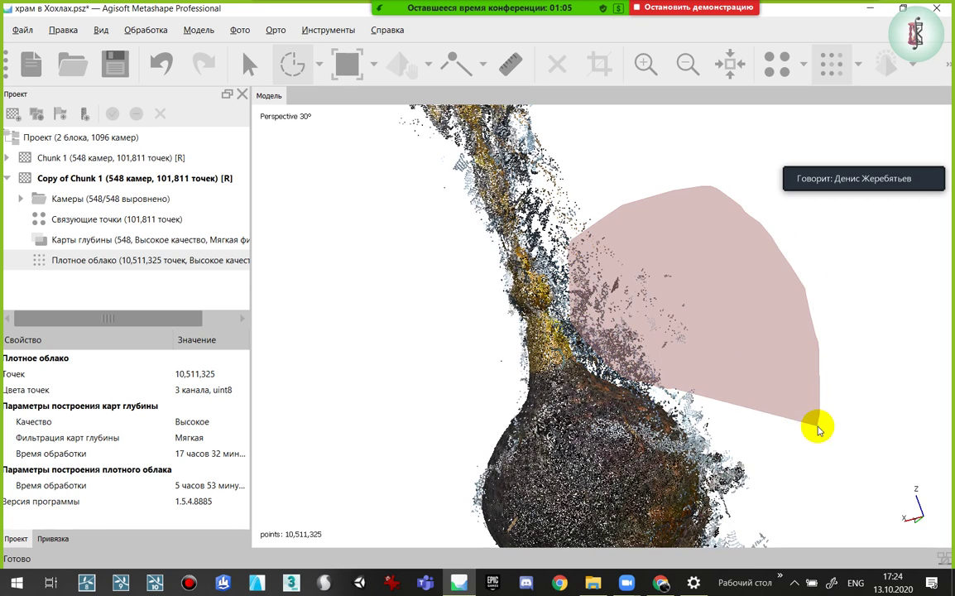
pyautogui.press('Delete')
# Delete more stray points at the right edge, by the dome's neck and near the cross
pyautogui.scroll(2, 711, 390)
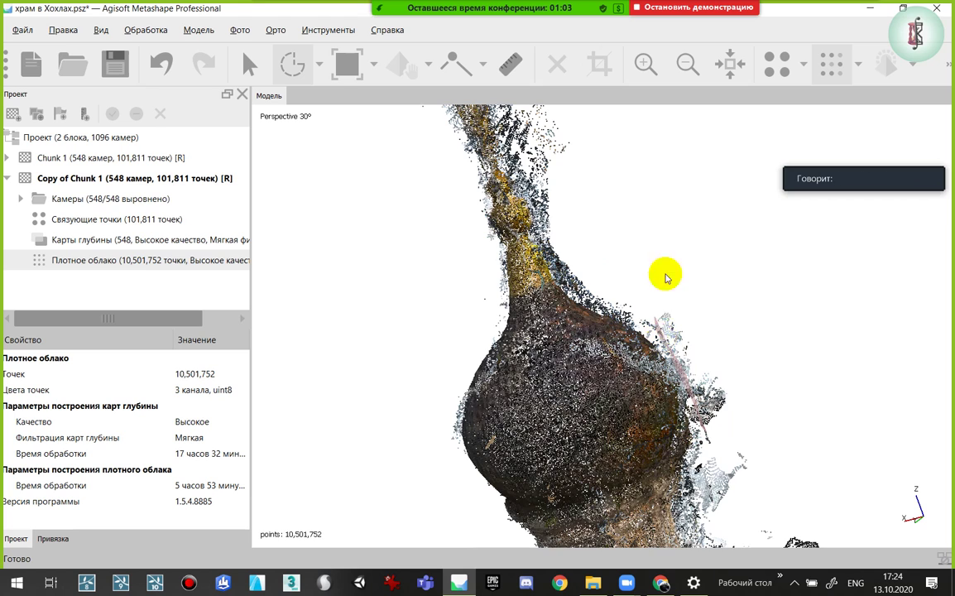
pyautogui.moveTo(666, 277)
pyautogui.mouseDown()
pyautogui.moveTo(817, 419)
pyautogui.moveTo(686, 344)
pyautogui.mouseUp()
pyautogui.press('Delete')
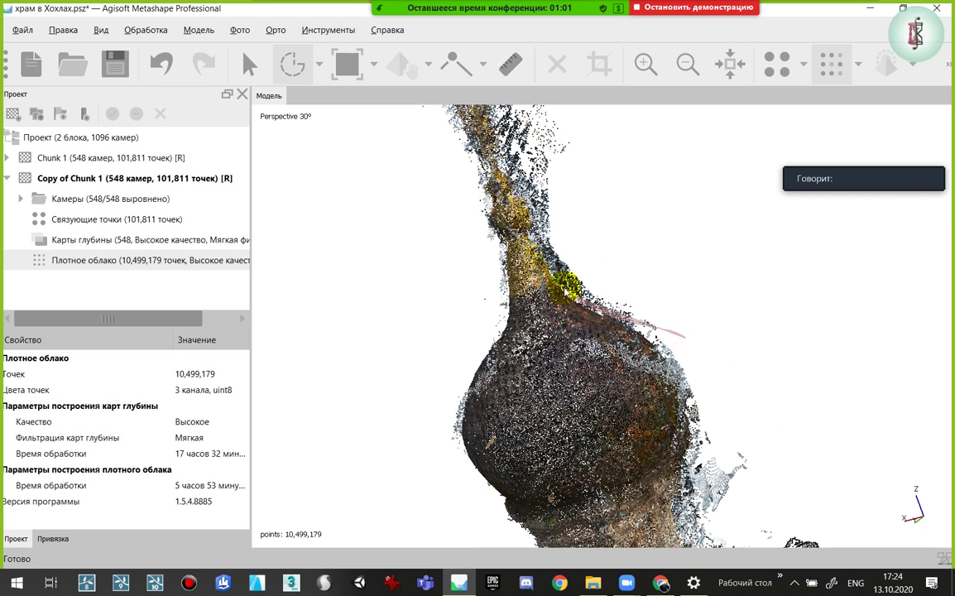
pyautogui.moveTo(566, 219); pyautogui.dragTo(546, 374, button='right')
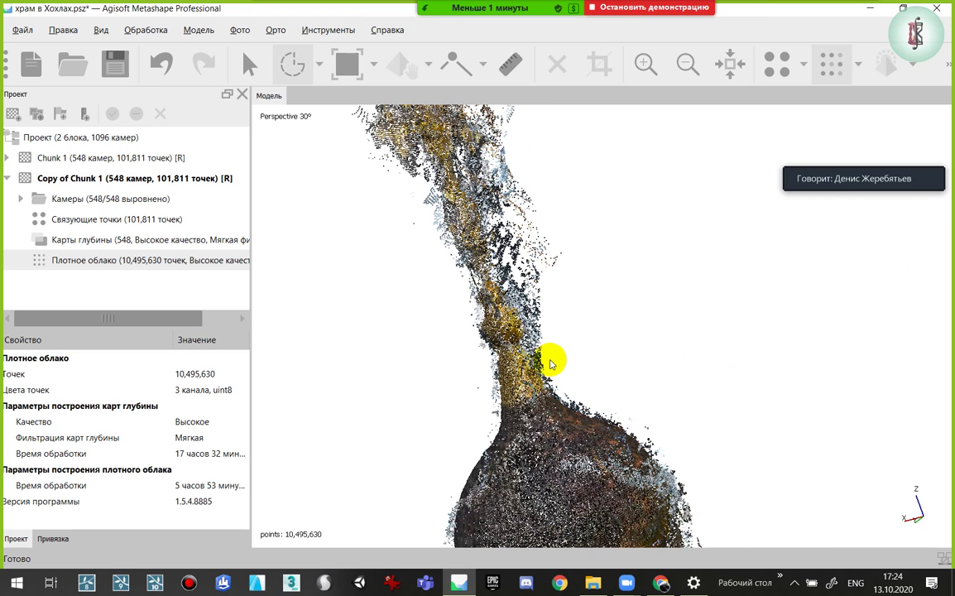
pyautogui.moveTo(511, 273); pyautogui.dragTo(670, 245)
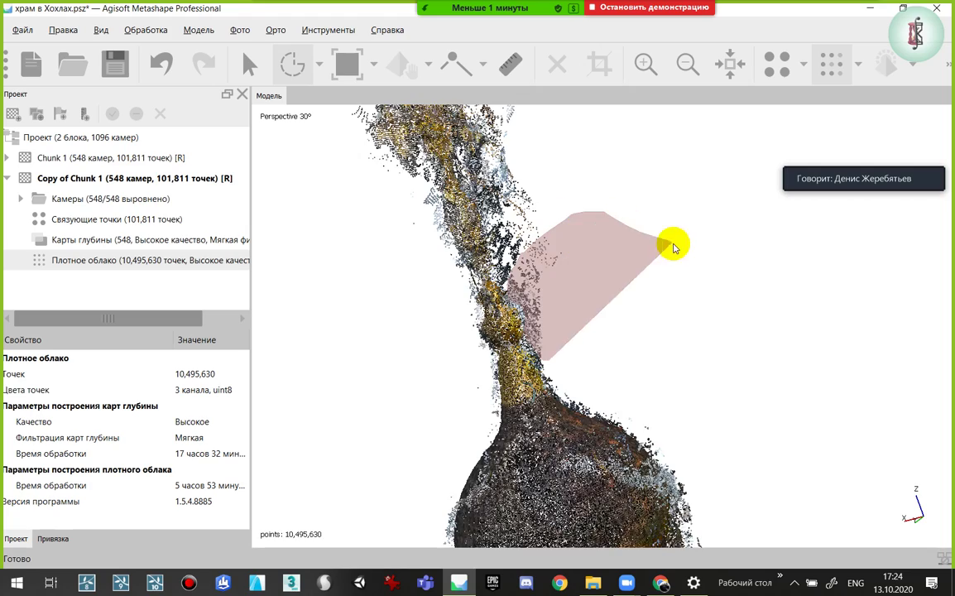
pyautogui.press('Delete')
pyautogui.moveTo(629, 330); pyautogui.dragTo(526, 364, button='right')
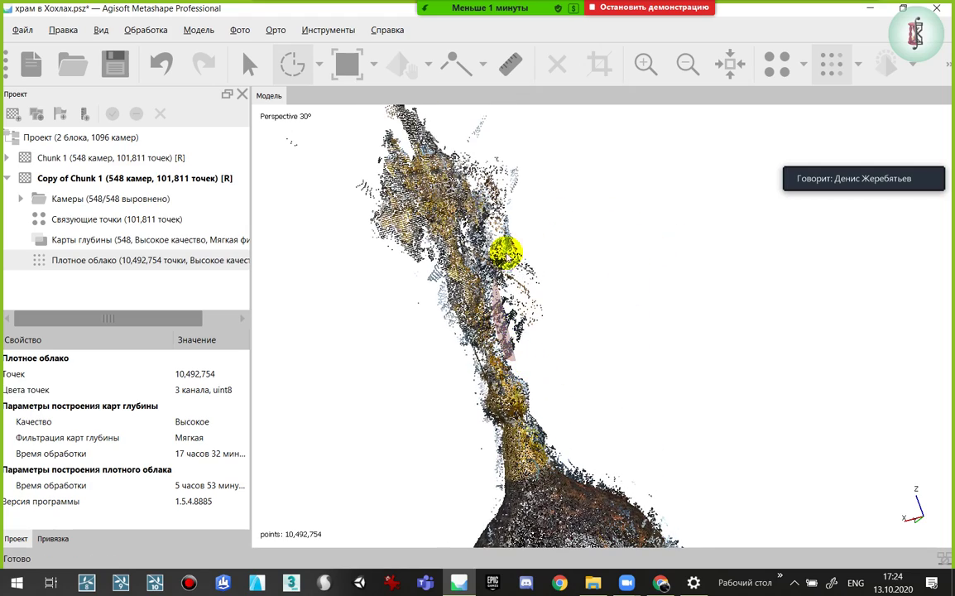
pyautogui.moveTo(506, 255); pyautogui.dragTo(644, 231)
pyautogui.press('Delete')
# Delete the last stray points beside the cross, then bring up the PointBox church page
pyautogui.press('v')
pyautogui.moveTo(575, 304)
pyautogui.mouseDown()
pyautogui.moveTo(383, 313)
pyautogui.moveTo(572, 305)
pyautogui.moveTo(522, 388)
pyautogui.mouseUp()
pyautogui.press('l')
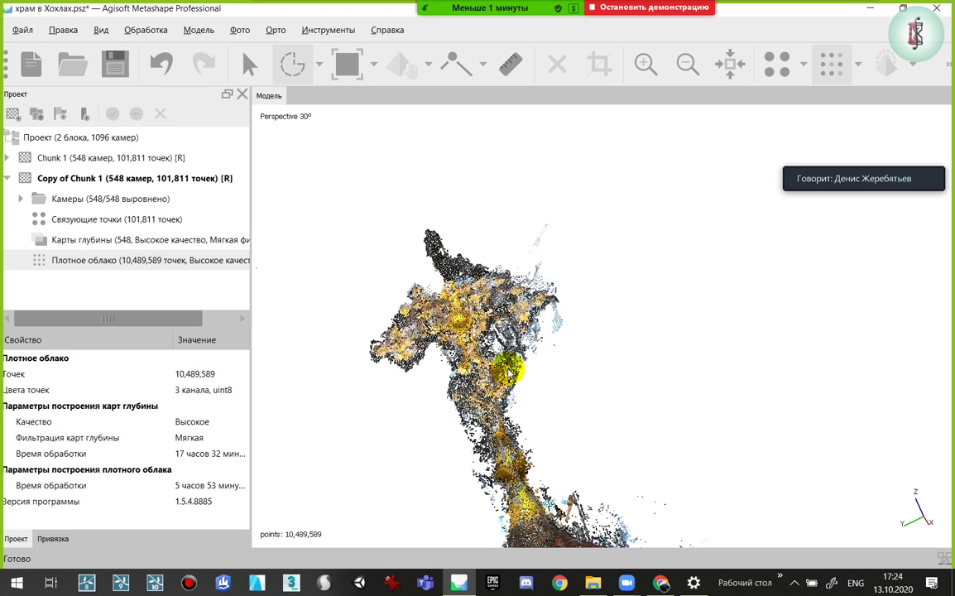
pyautogui.moveTo(507, 370); pyautogui.dragTo(510, 373, button='right')
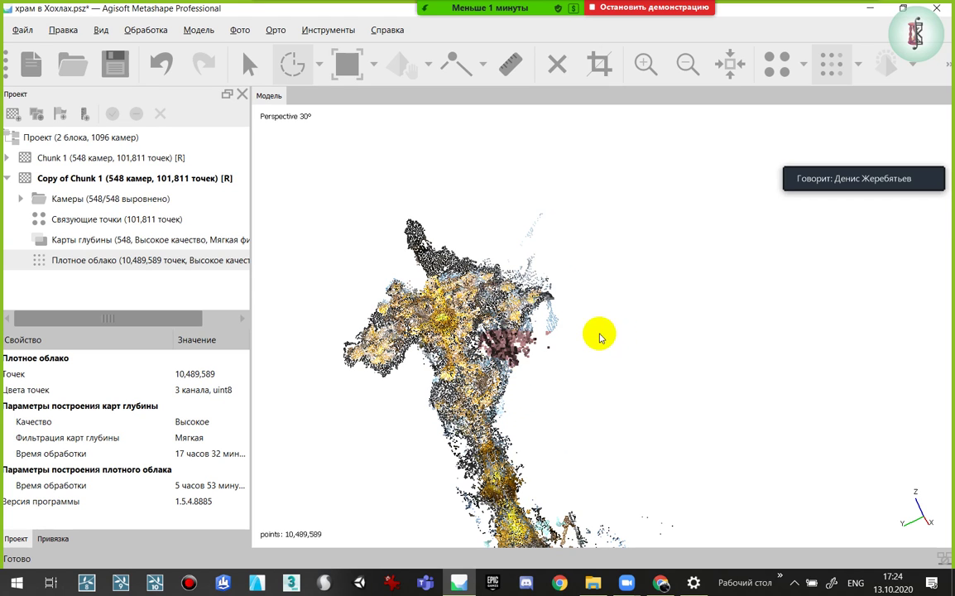
pyautogui.press('Delete')
pyautogui.hotkey('alt', 'Tab')
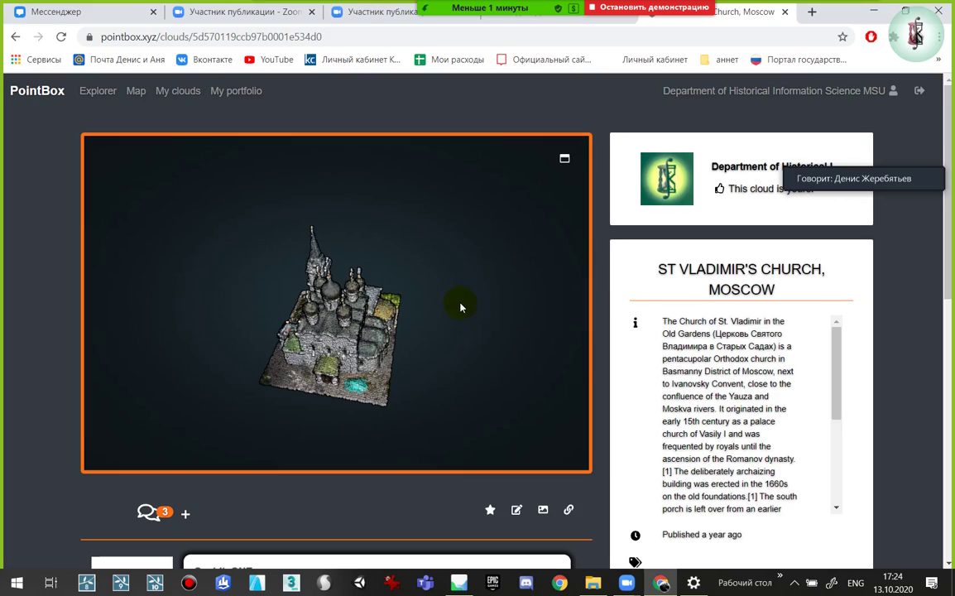
# Orbit the PointBox church cloud to show its domes and compare it with the Metashape cloud
pyautogui.moveTo(331, 349); pyautogui.dragTo(390, 294)
pyautogui.scroll(3, 320, 337)
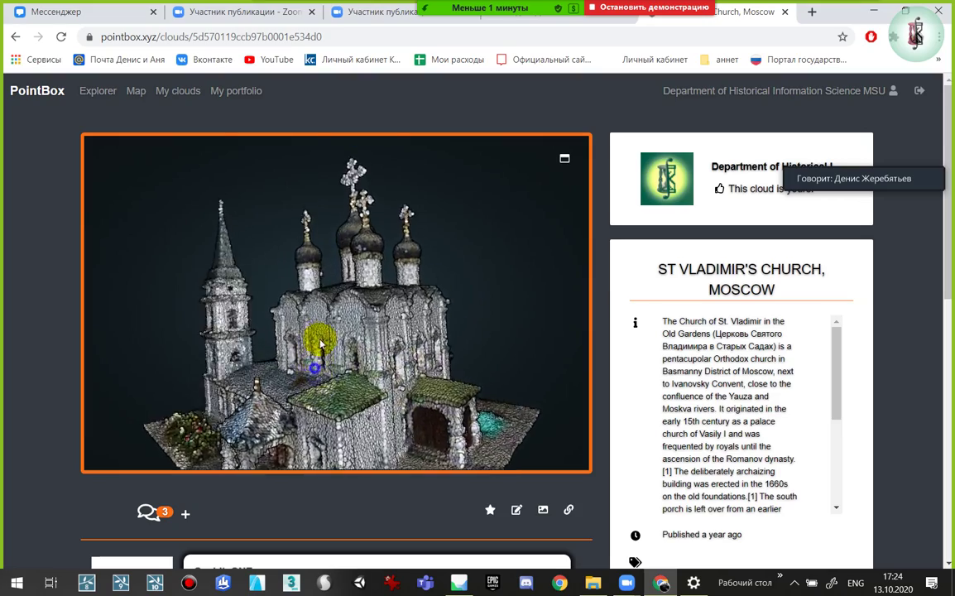
pyautogui.scroll(3, 324, 297)
pyautogui.moveTo(324, 296)
pyautogui.mouseDown()
pyautogui.moveTo(341, 273)
pyautogui.moveTo(380, 335)
pyautogui.moveTo(439, 346)
pyautogui.moveTo(426, 362)
pyautogui.mouseUp()
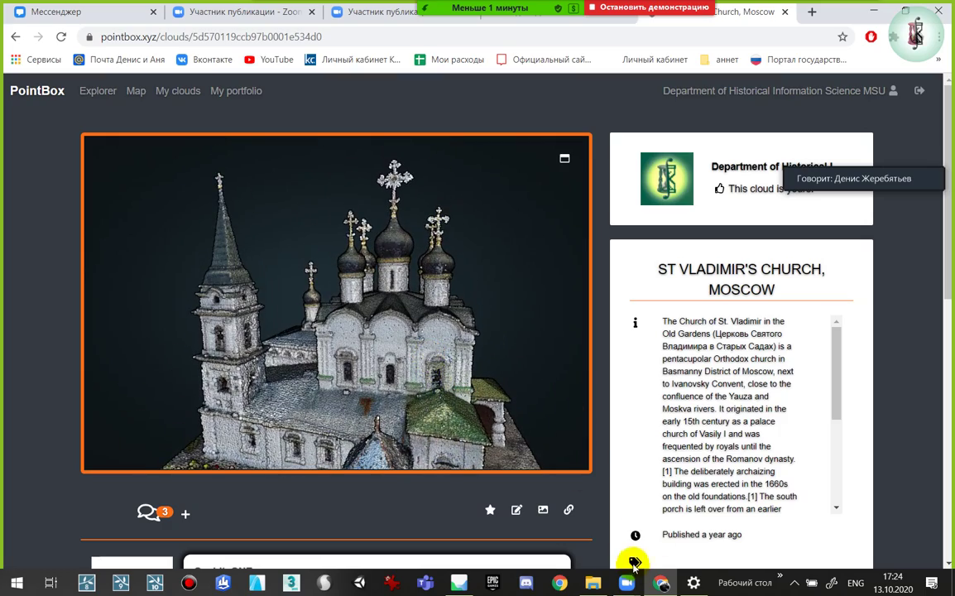
pyautogui.click(460, 583)
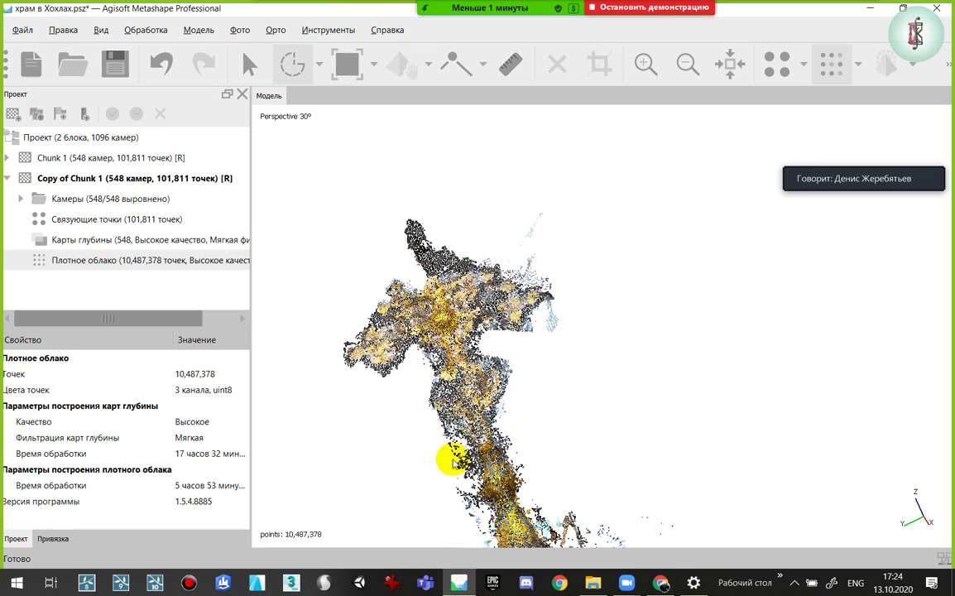
pyautogui.moveTo(454, 459)
pyautogui.mouseDown()
pyautogui.moveTo(478, 390)
pyautogui.moveTo(478, 401)
pyautogui.moveTo(453, 337)
pyautogui.moveTo(892, 105)
pyautogui.mouseUp()
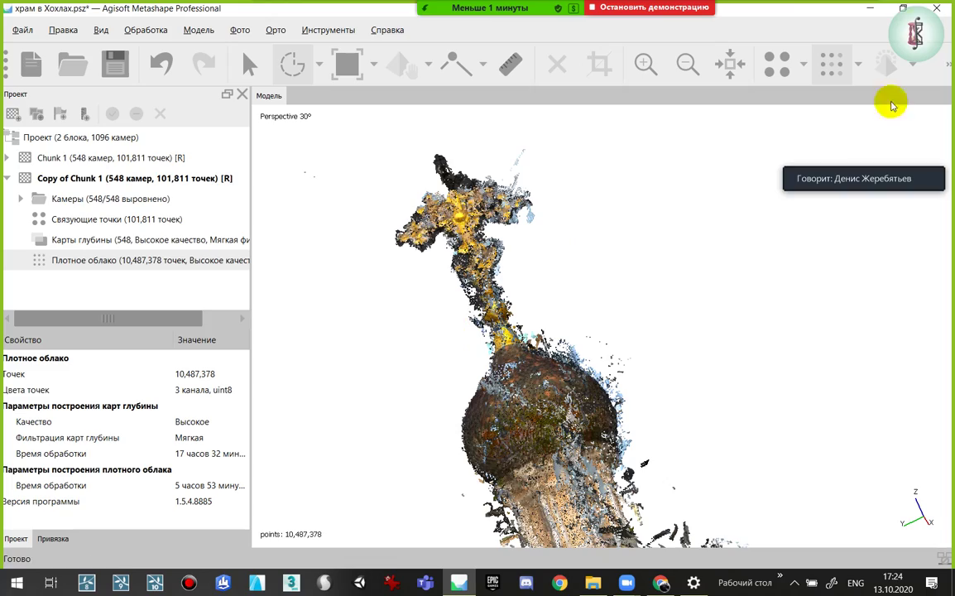
pyautogui.click(870, 9)
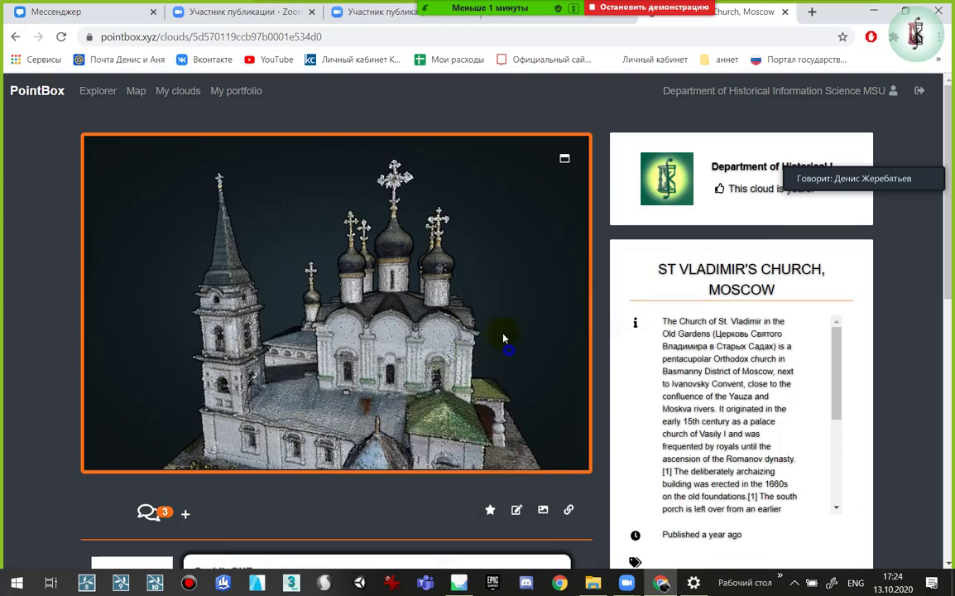
# View the PointBox church fullscreen with its tool list, then exit fullscreen and close the page
pyautogui.moveTo(436, 364)
pyautogui.mouseDown()
pyautogui.moveTo(441, 391)
pyautogui.moveTo(446, 377)
pyautogui.mouseUp()
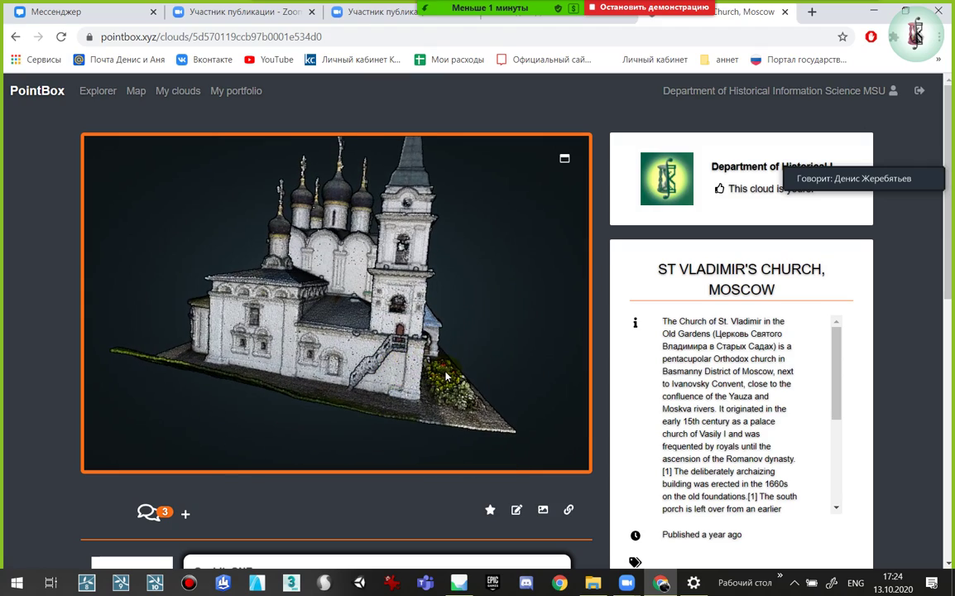
pyautogui.click(570, 168)
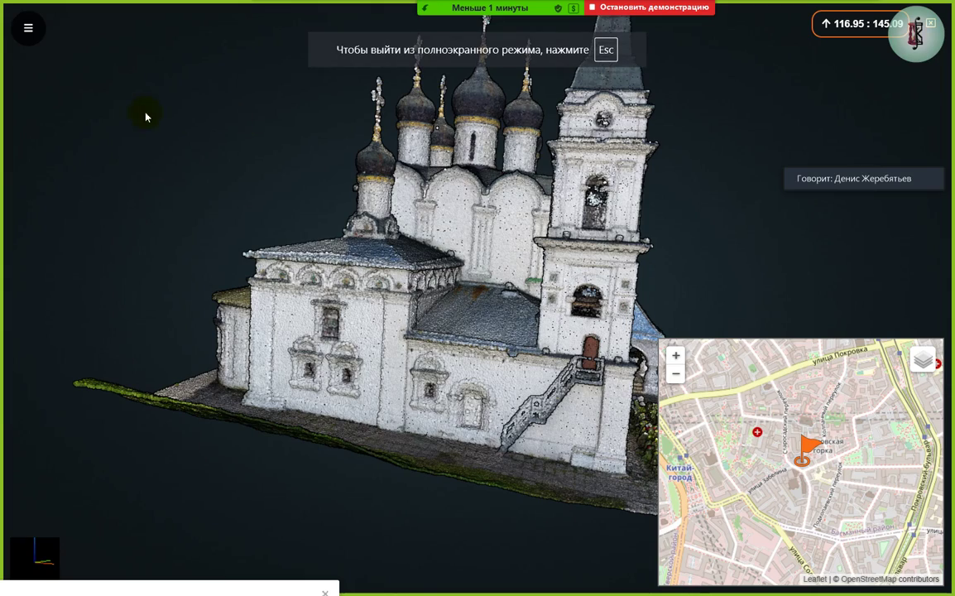
pyautogui.click(33, 33)
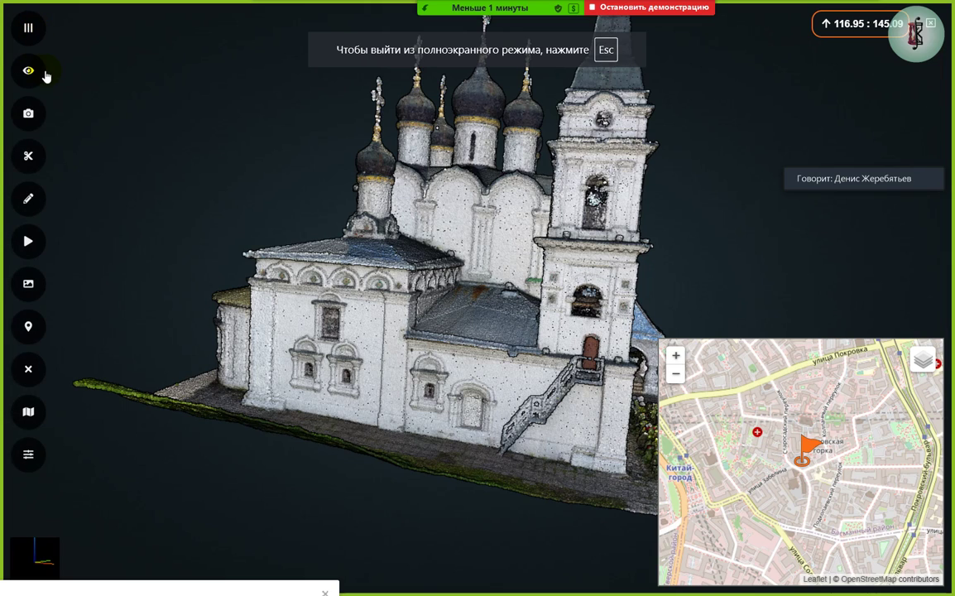
pyautogui.moveTo(184, 202); pyautogui.dragTo(194, 264)
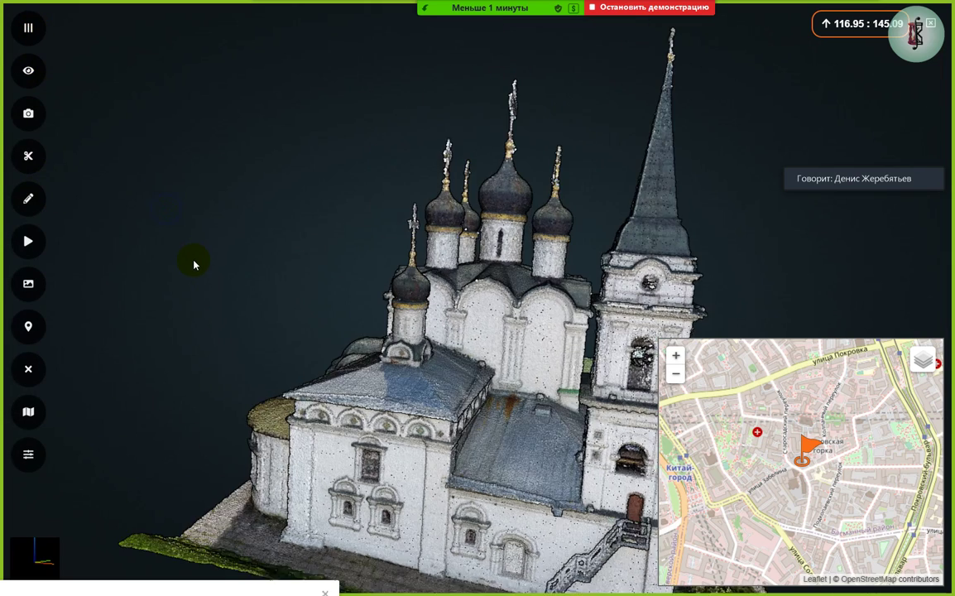
pyautogui.press('Escape')
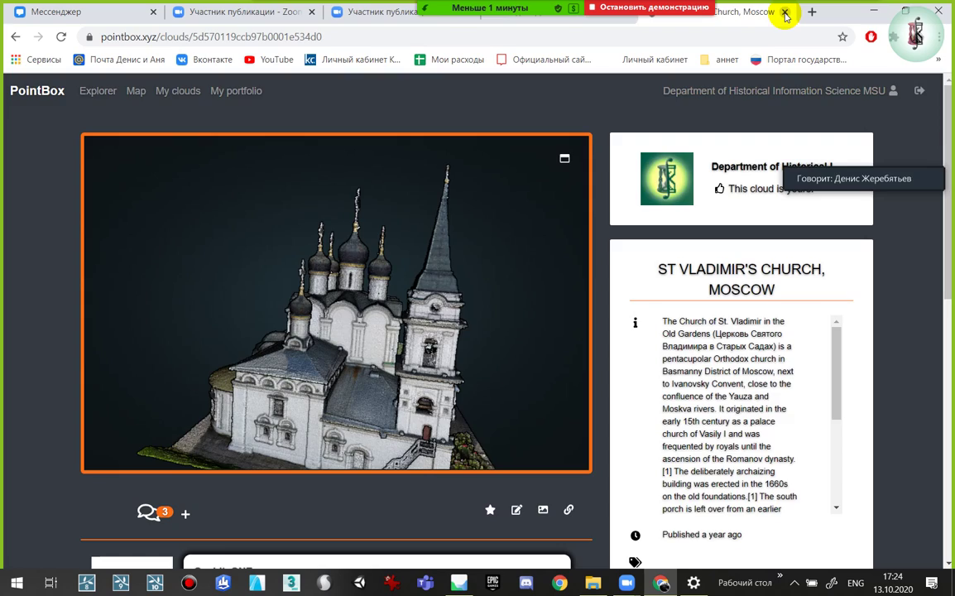
pyautogui.click(785, 13)
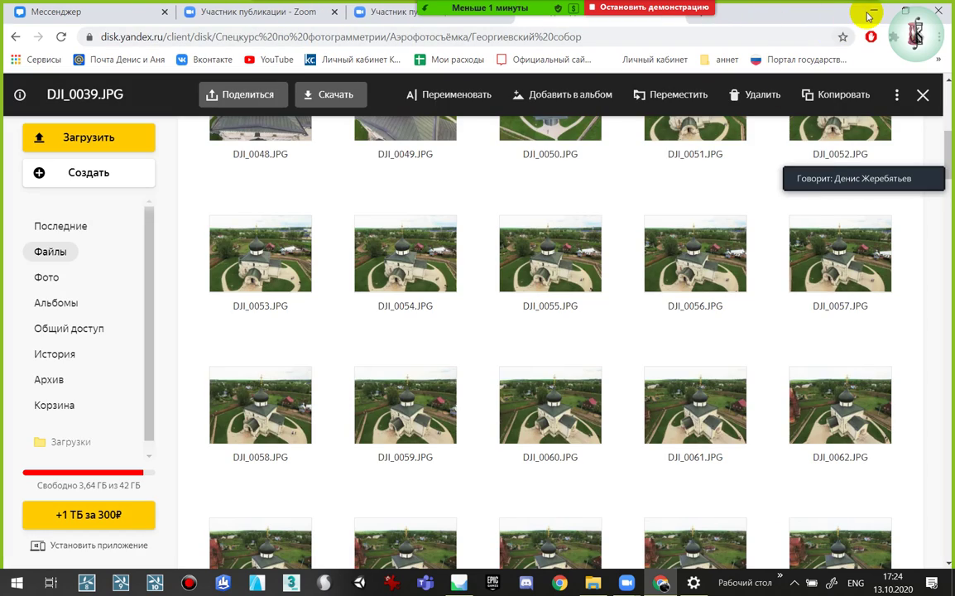
# Hide the browser and the survey-objects folder window so the храм в Хохлах project is in front
pyautogui.press('super+Down')
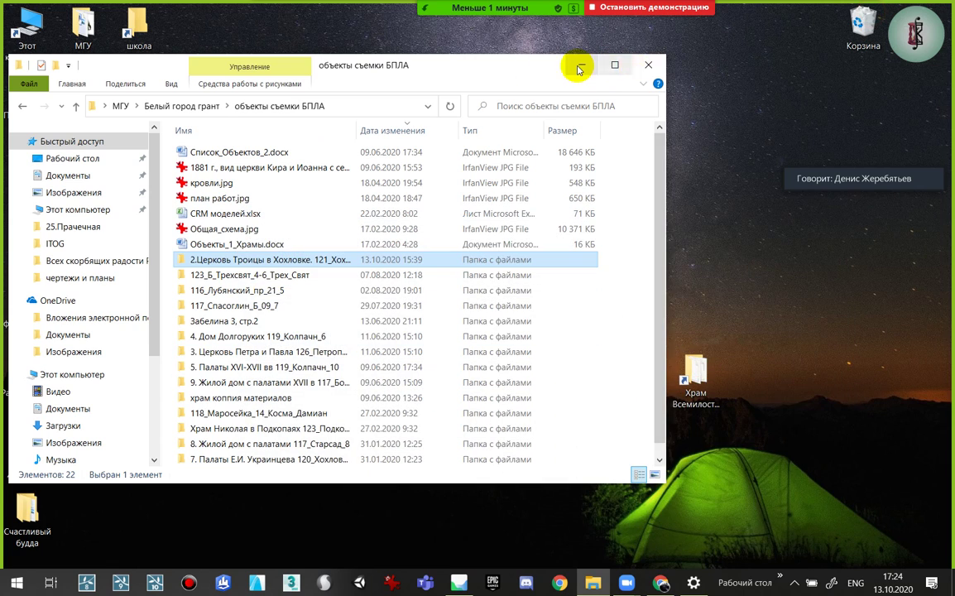
pyautogui.click(579, 69)
pyautogui.click(460, 536)
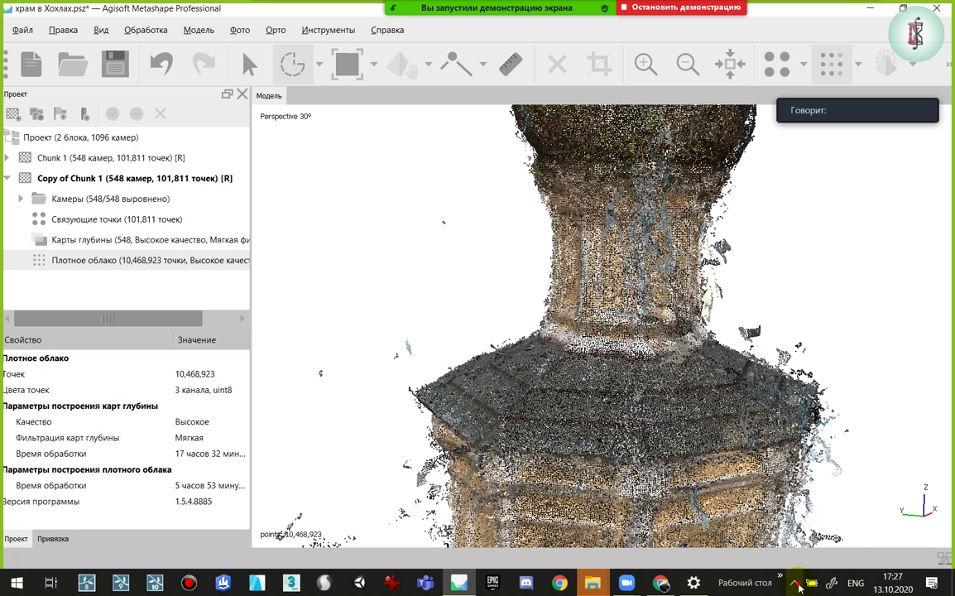
# Check the Bandicam recorder from the tray, then minimize Metashape to reveal the Zoom recording folder
pyautogui.click(794, 583)
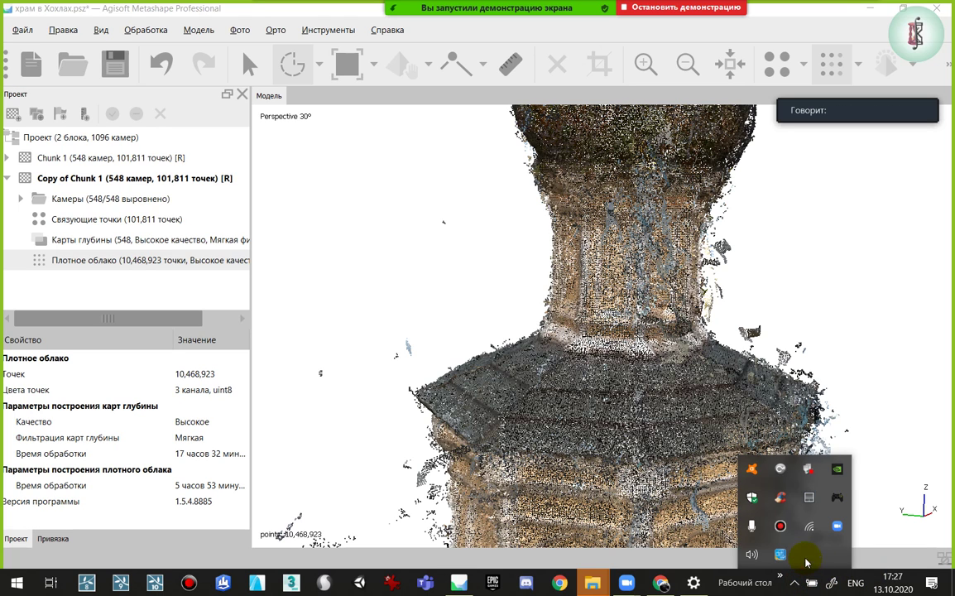
pyautogui.click(781, 525)
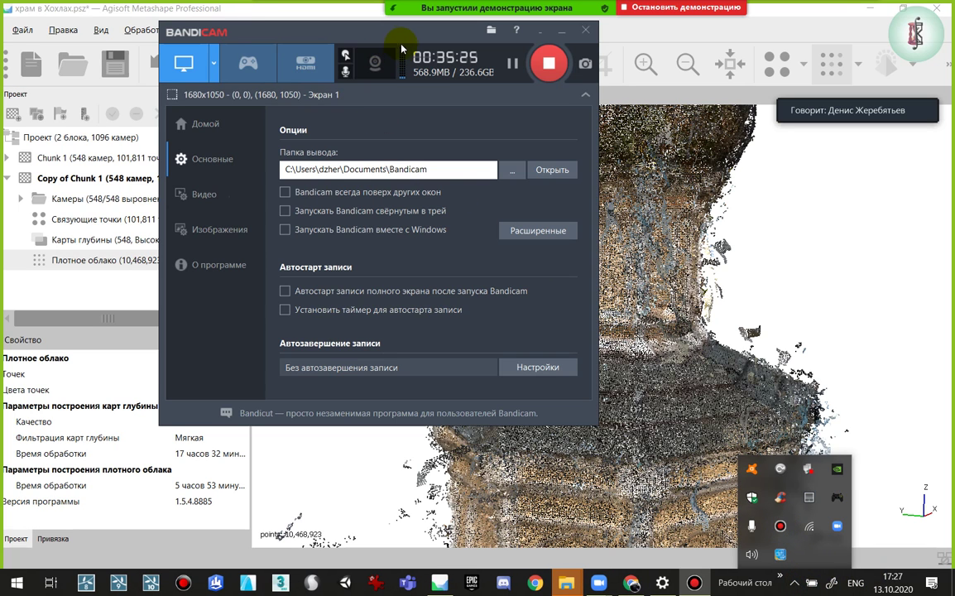
pyautogui.moveTo(406, 36); pyautogui.dragTo(398, 69)
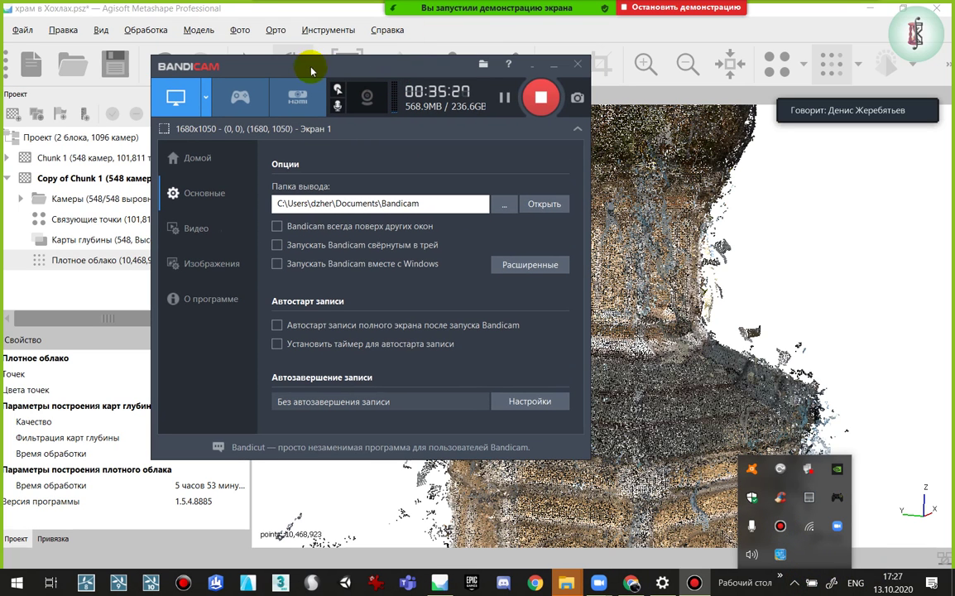
pyautogui.click(534, 67)
pyautogui.moveTo(632, 324); pyautogui.dragTo(586, 390)
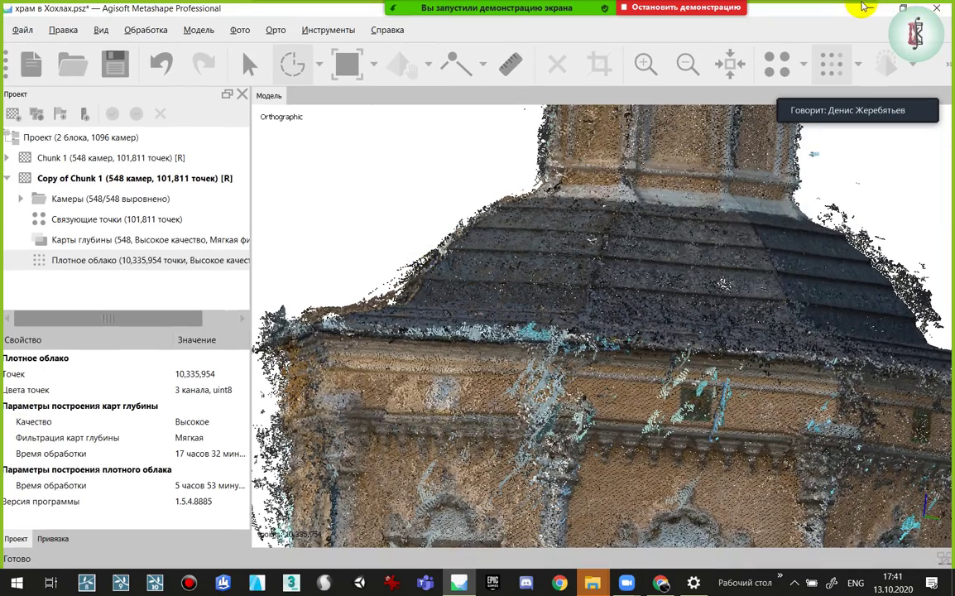
pyautogui.click(865, 7)
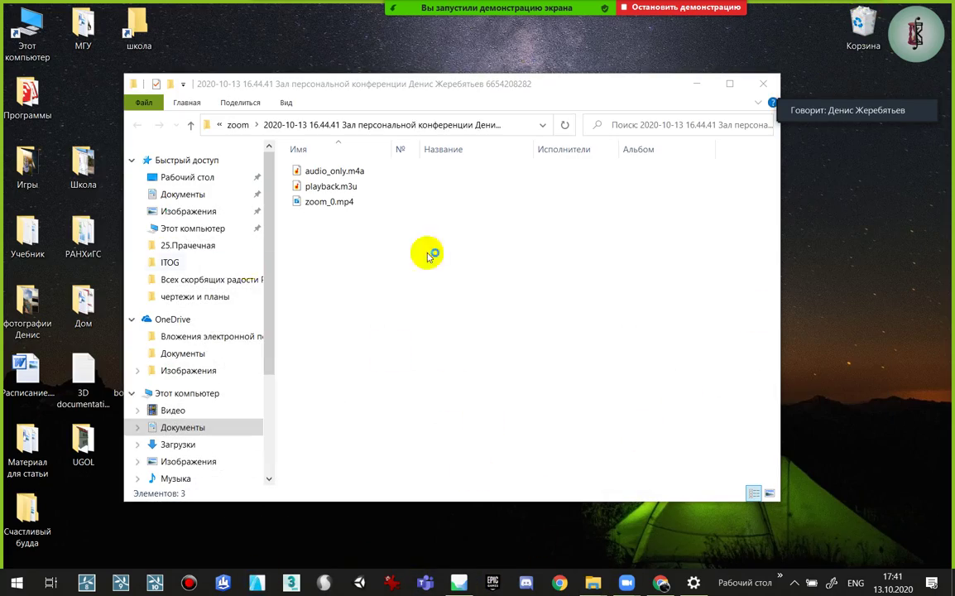
# Delete zoom_0.mp4, audio_only.m4a and playback.m3u from the Zoom recording folder
pyautogui.moveTo(389, 271); pyautogui.dragTo(335, 172)
pyautogui.press('Delete')
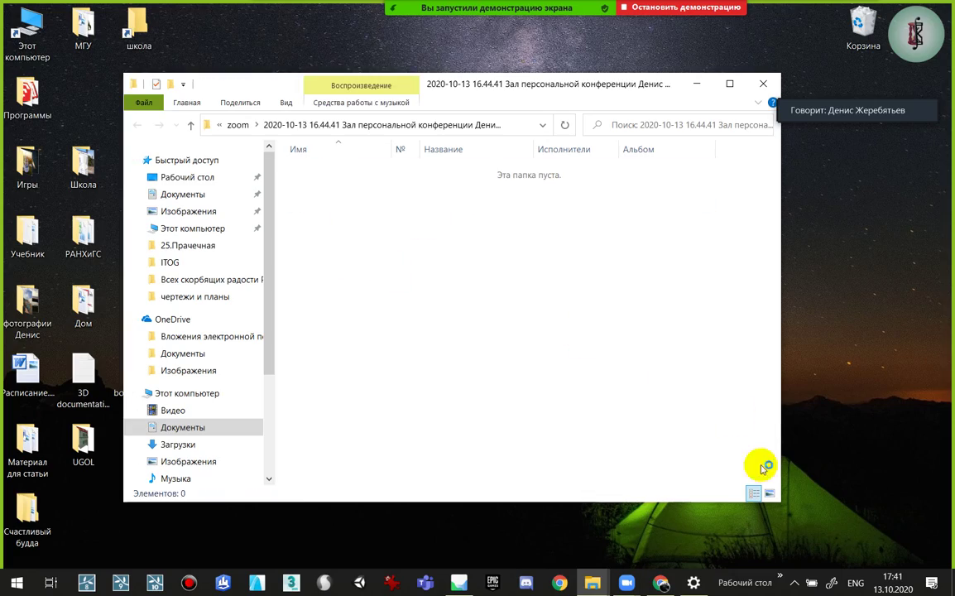
pyautogui.hotkey('alt', 'Tab')
pyautogui.moveTo(433, 312)
pyautogui.mouseDown()
pyautogui.moveTo(480, 334)
pyautogui.moveTo(603, 249)
pyautogui.moveTo(587, 266)
pyautogui.mouseUp()
pyautogui.click(874, 9)
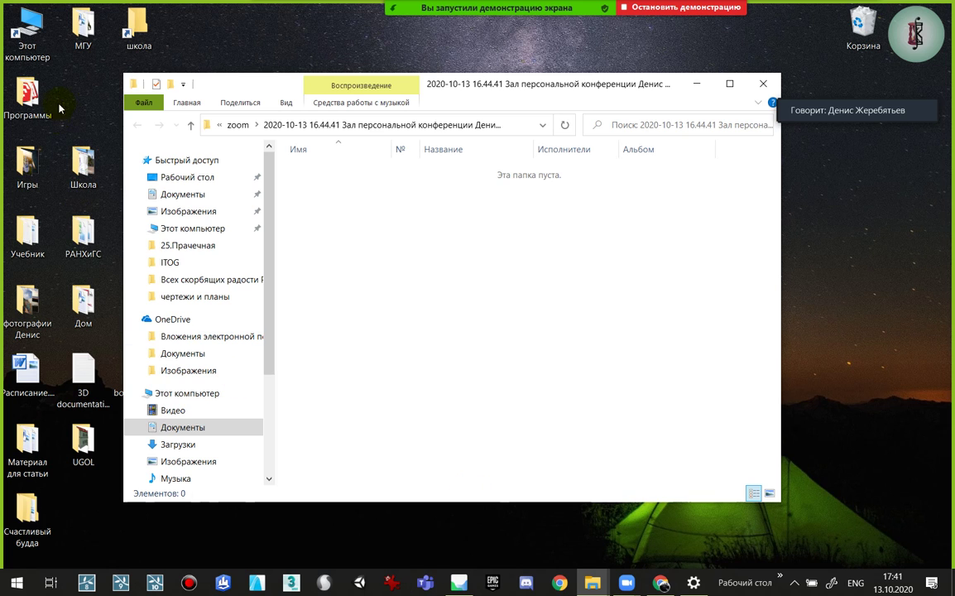
# Launch SketchUp Pro 2020 from the Программы desktop shortcuts folder
pyautogui.click(35, 119)
pyautogui.doubleClick(35, 119)
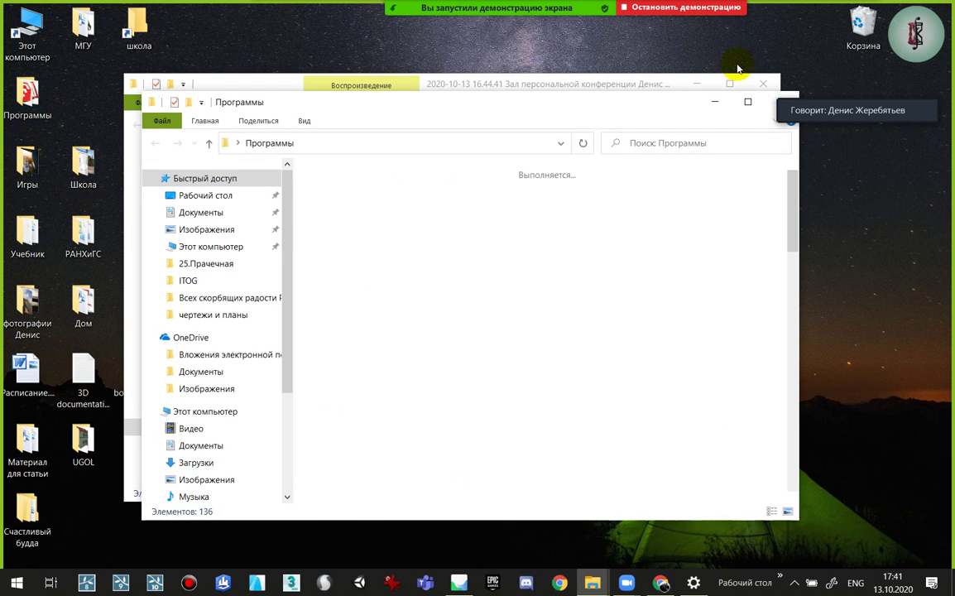
pyautogui.scroll(-3, 789, 252)
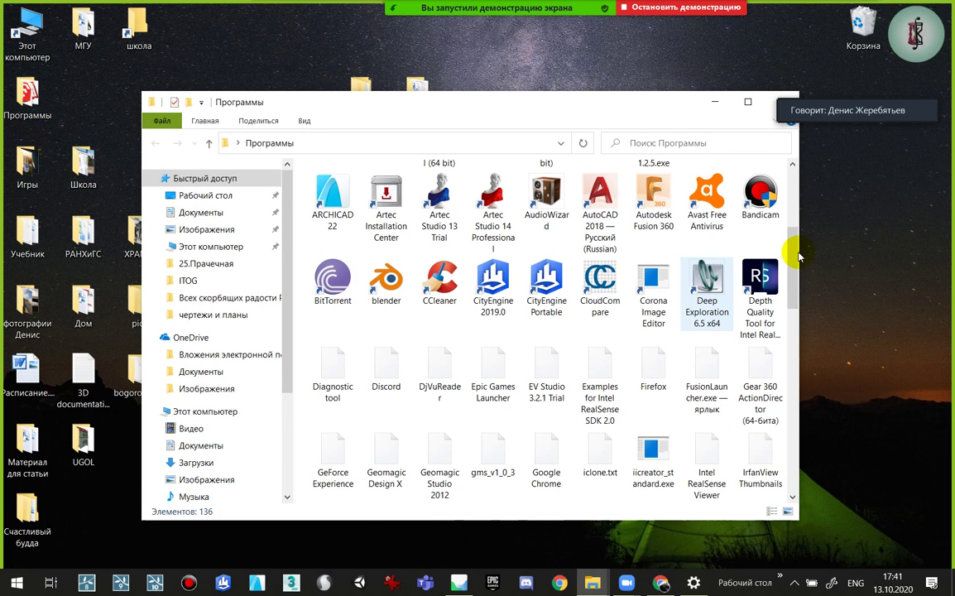
pyautogui.scroll(-3, 789, 294)
pyautogui.scroll(4, 791, 325)
pyautogui.moveTo(795, 285)
pyautogui.mouseDown()
pyautogui.moveTo(783, 422)
pyautogui.moveTo(789, 394)
pyautogui.moveTo(778, 358)
pyautogui.mouseUp()
pyautogui.doubleClick(778, 357)
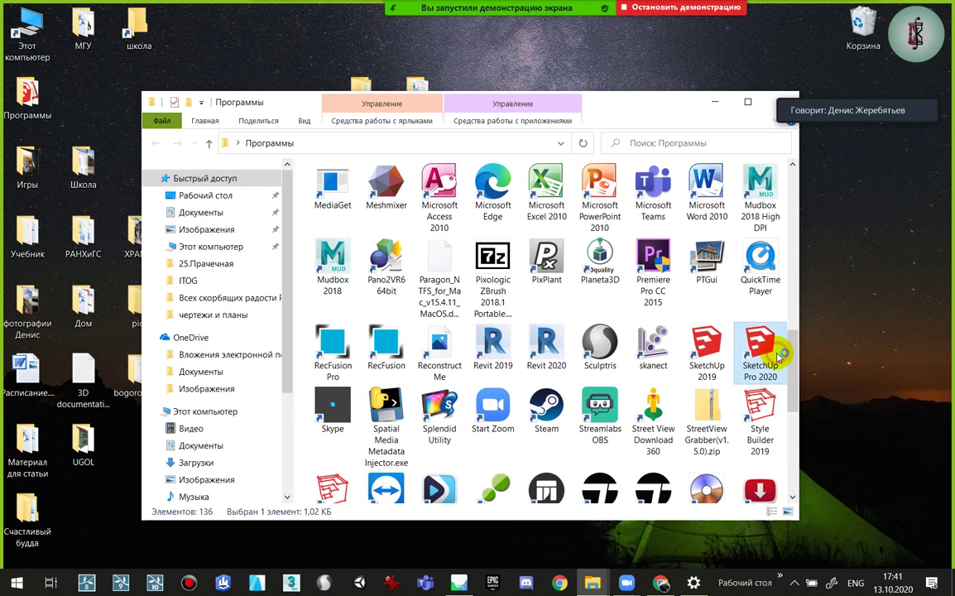
pyautogui.click(711, 106)
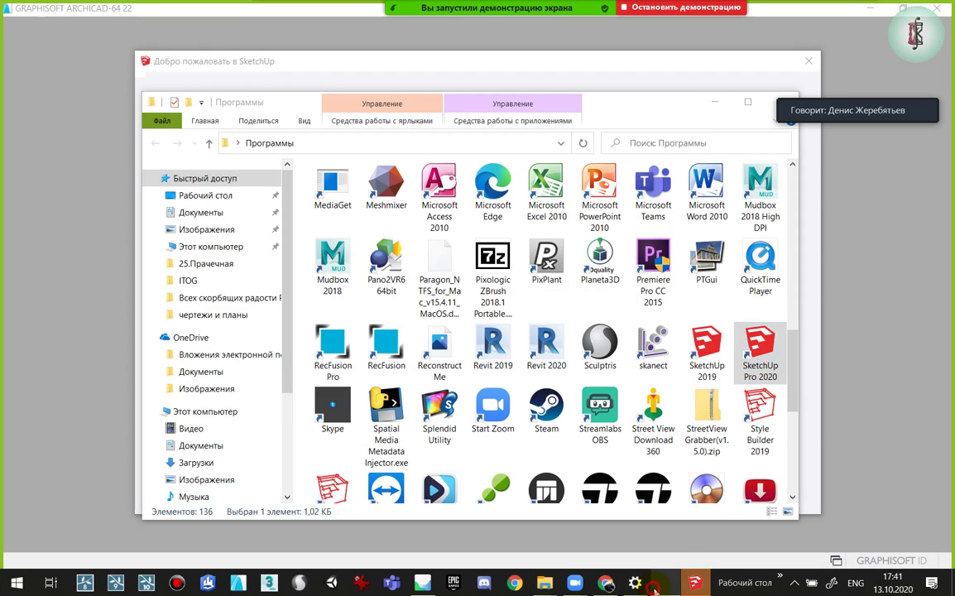
# Dismiss the SketchUp welcome window for an untitled model and return to the Metashape church project
pyautogui.click(714, 102)
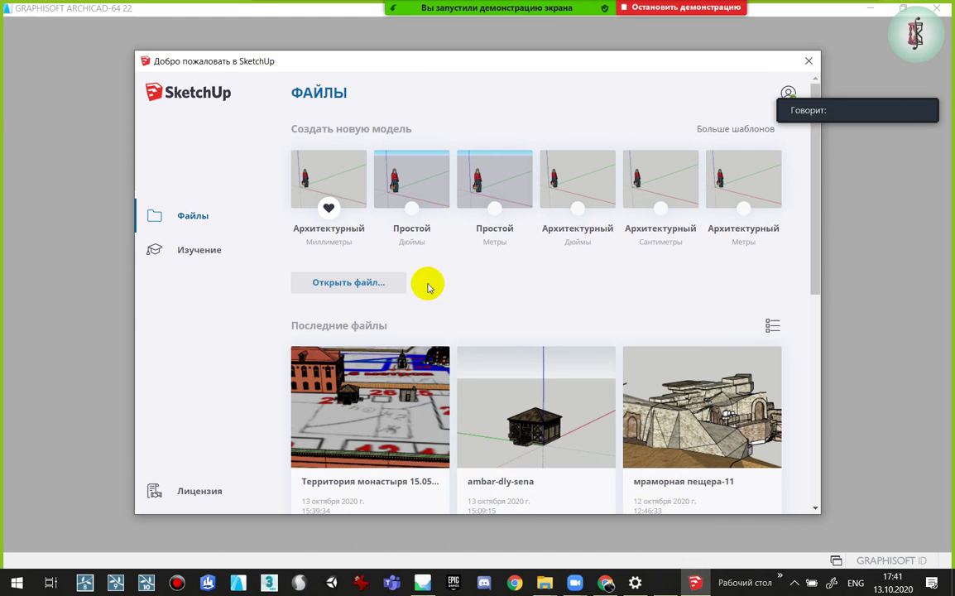
pyautogui.click(348, 175)
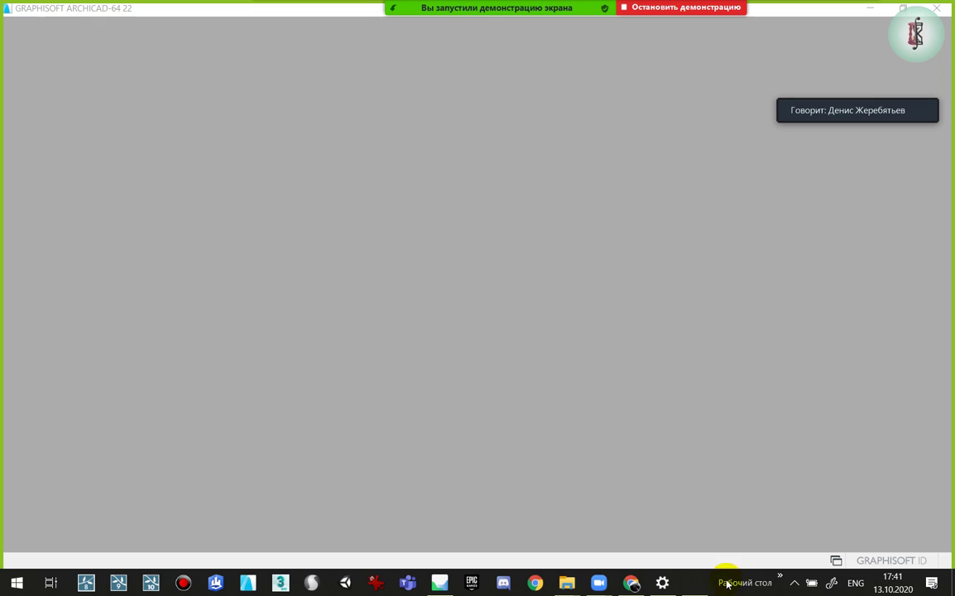
pyautogui.click(663, 582)
pyautogui.hotkey('alt', 'F4')
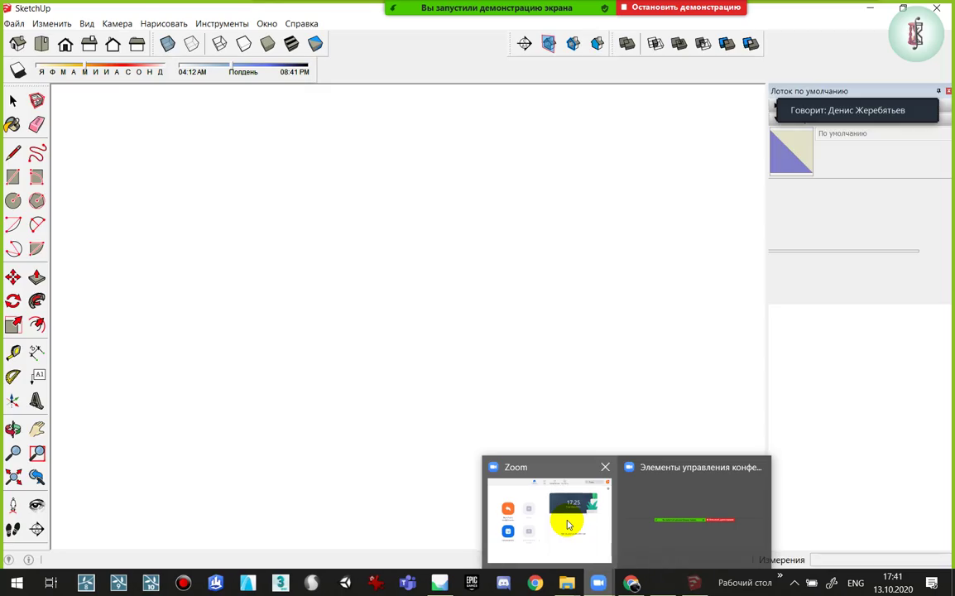
pyautogui.click(439, 583)
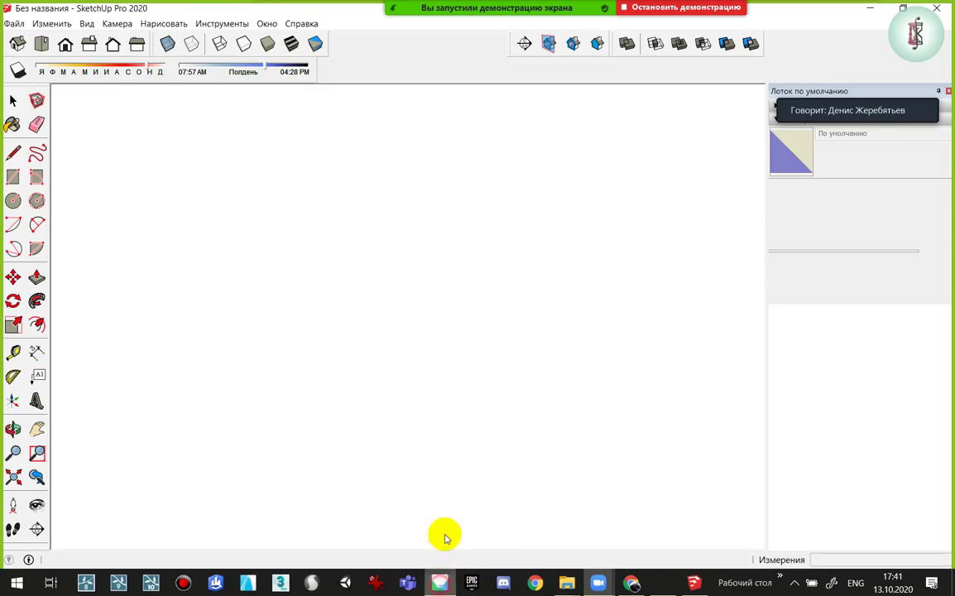
pyautogui.scroll(5, 547, 306)
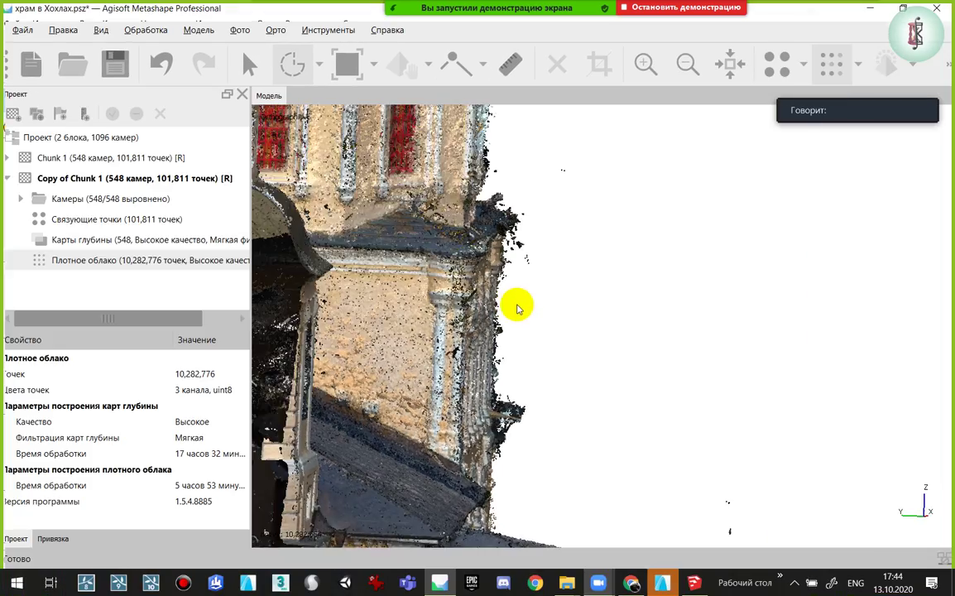
# Delete a free-form selection of stray points under the church
pyautogui.scroll(-5, 516, 309)
pyautogui.moveTo(563, 316)
pyautogui.mouseDown()
pyautogui.moveTo(490, 220)
pyautogui.moveTo(512, 207)
pyautogui.moveTo(417, 137)
pyautogui.mouseUp()
pyautogui.press('m')
pyautogui.press('Delete')
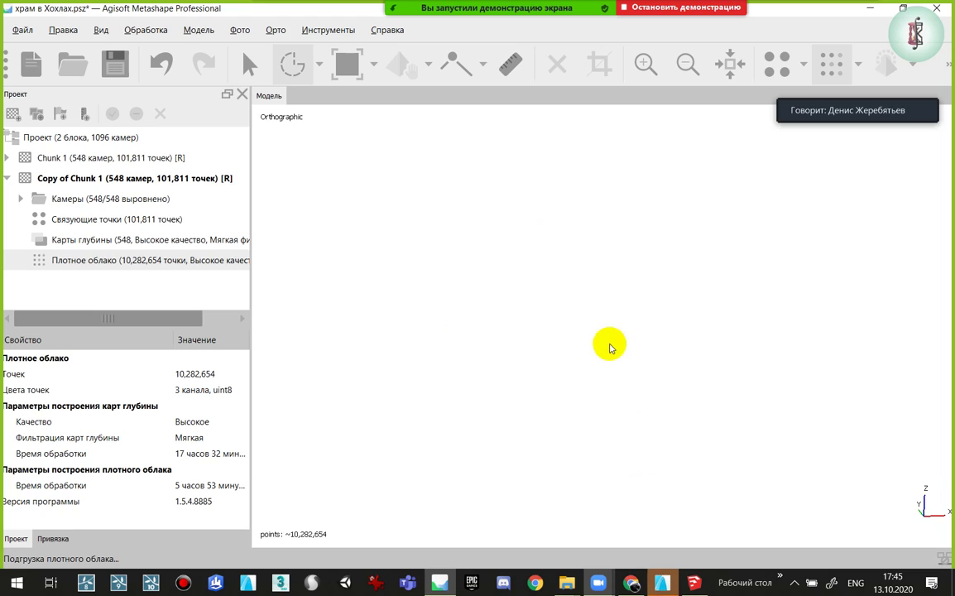
pyautogui.press('v')
# Level the church side-on and delete the points below its ground line with a rectangle selection
pyautogui.moveTo(644, 362)
pyautogui.mouseDown()
pyautogui.moveTo(580, 328)
pyautogui.moveTo(556, 331)
pyautogui.moveTo(561, 324)
pyautogui.mouseUp()
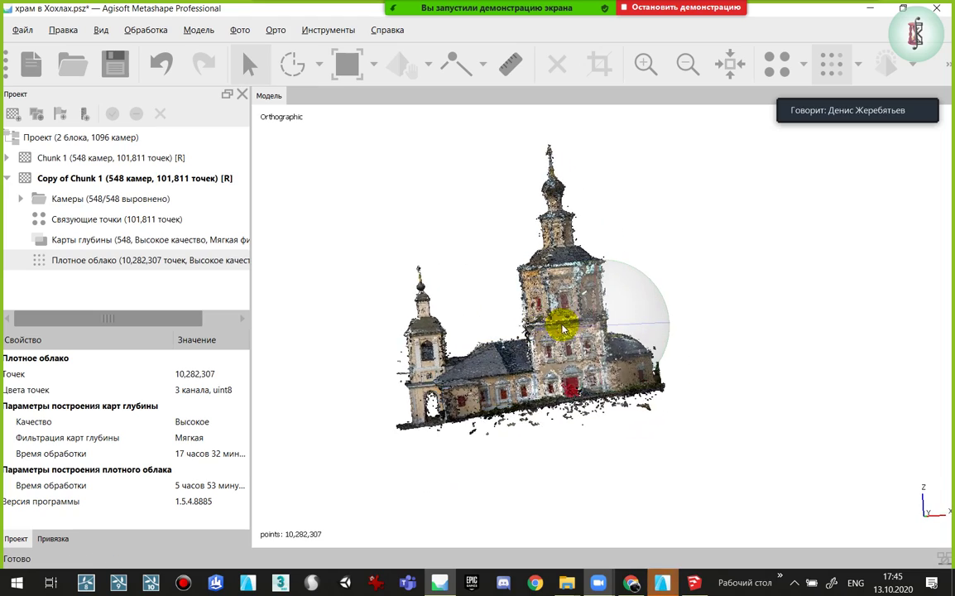
pyautogui.scroll(3, 563, 347)
pyautogui.moveTo(756, 292)
pyautogui.mouseDown()
pyautogui.moveTo(640, 334)
pyautogui.moveTo(634, 319)
pyautogui.moveTo(793, 256)
pyautogui.mouseUp()
pyautogui.press('KP_5')
pyautogui.moveTo(871, 247); pyautogui.dragTo(875, 296)
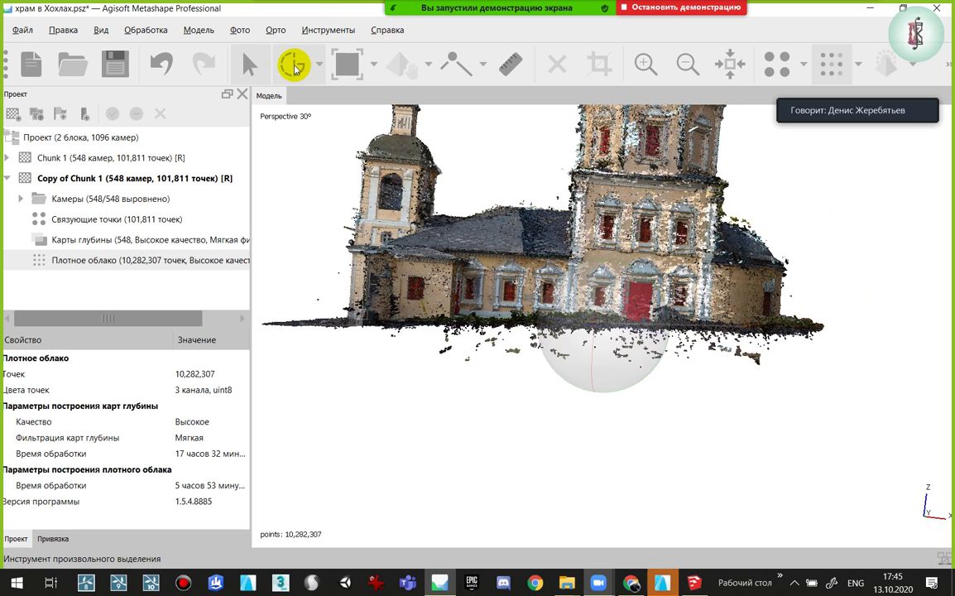
pyautogui.click(318, 64)
pyautogui.click(314, 95)
pyautogui.moveTo(861, 500); pyautogui.dragTo(213, 331)
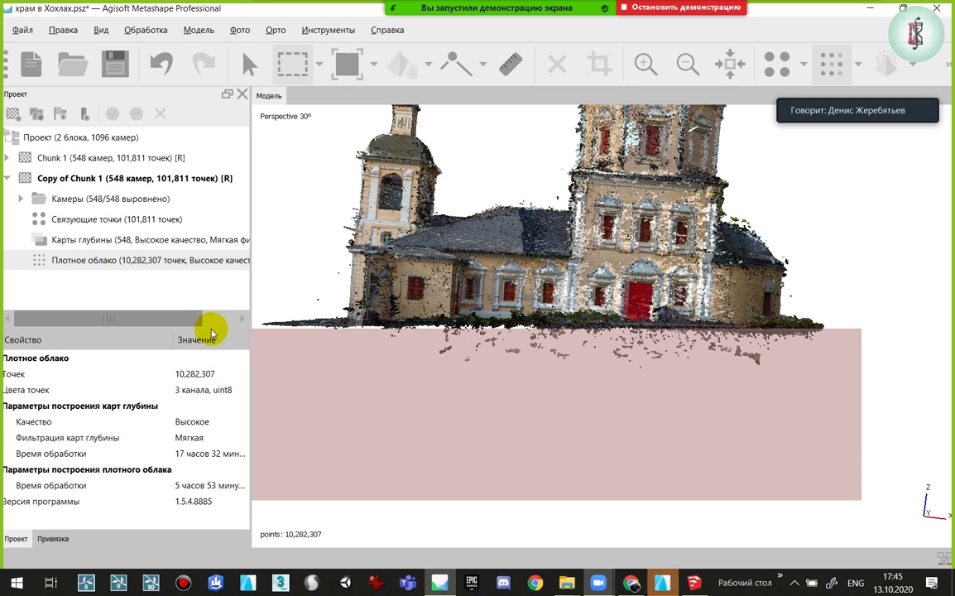
pyautogui.moveTo(872, 453); pyautogui.dragTo(871, 454)
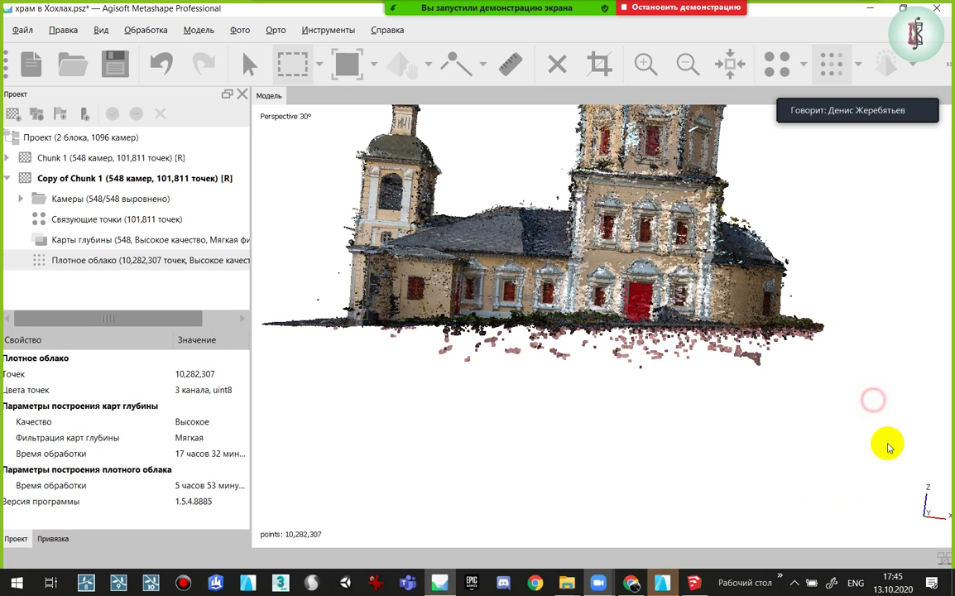
pyautogui.press('Delete')
# Delete the remaining stray points below the building
pyautogui.moveTo(887, 399); pyautogui.dragTo(900, 448)
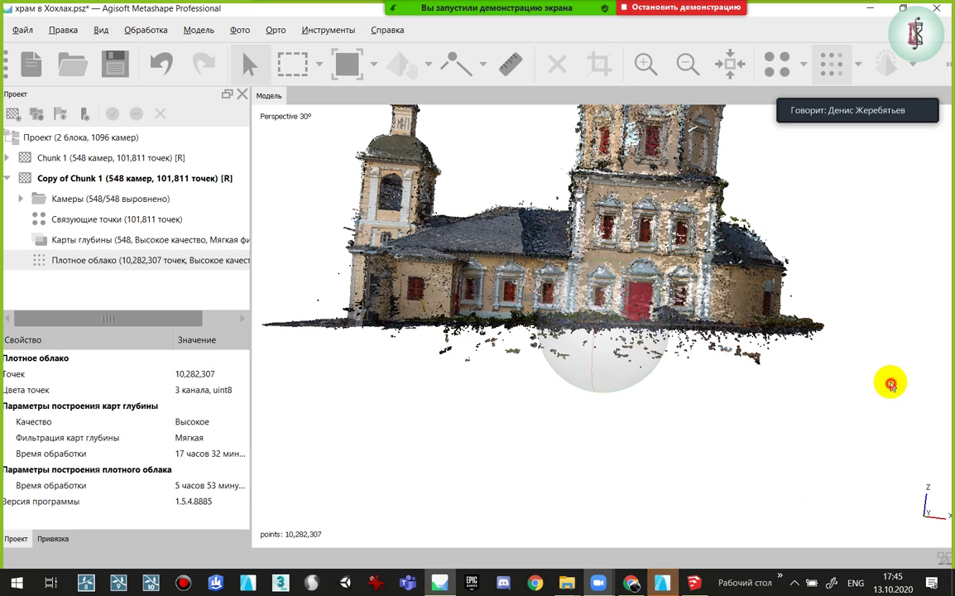
pyautogui.moveTo(302, 379); pyautogui.dragTo(197, 338)
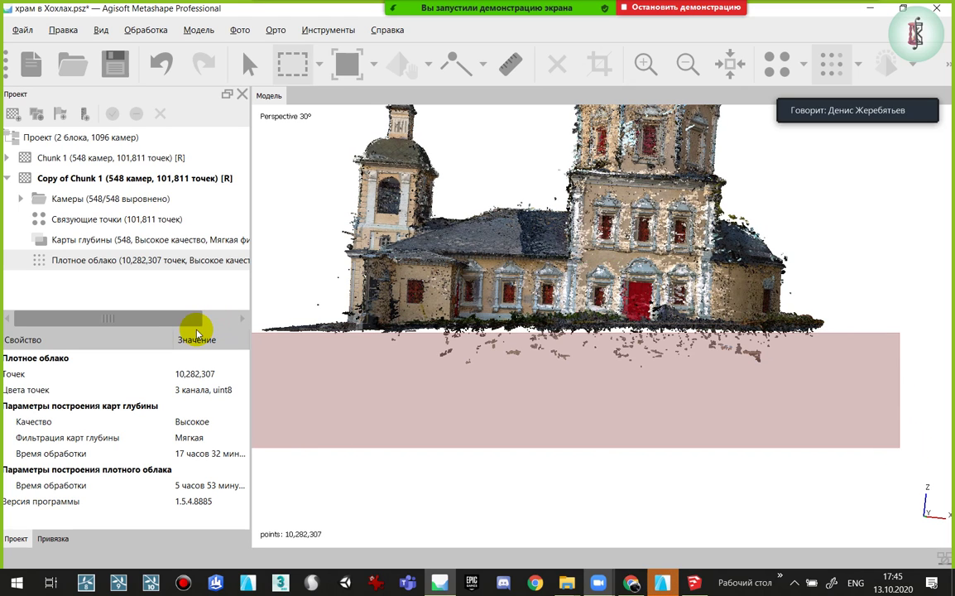
pyautogui.press('Delete')
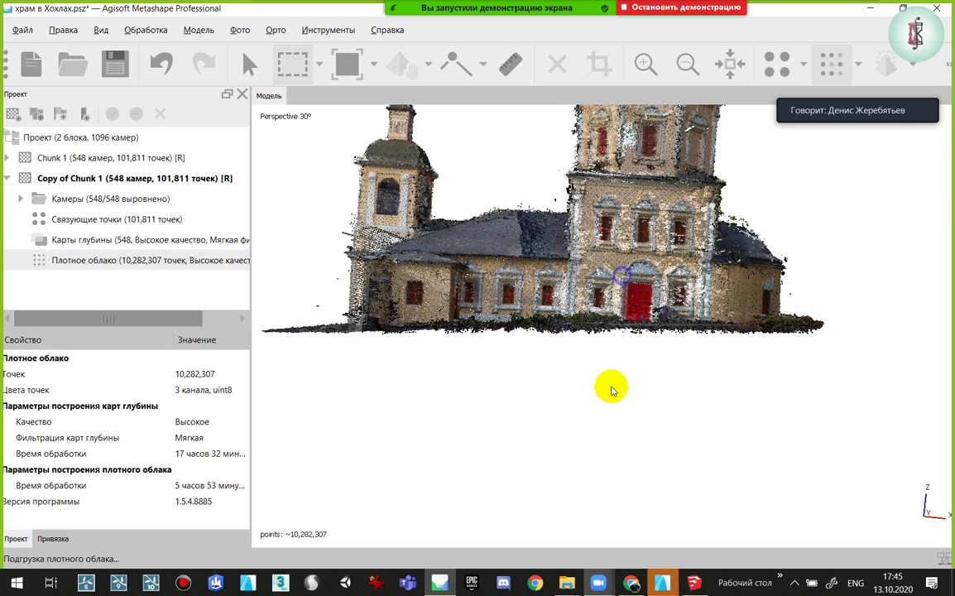
# Orbit the cleaned cloud in orthographic and perspective views to check the result
pyautogui.scroll(3, 607, 476)
pyautogui.press('v')
pyautogui.moveTo(629, 340); pyautogui.dragTo(364, 162)
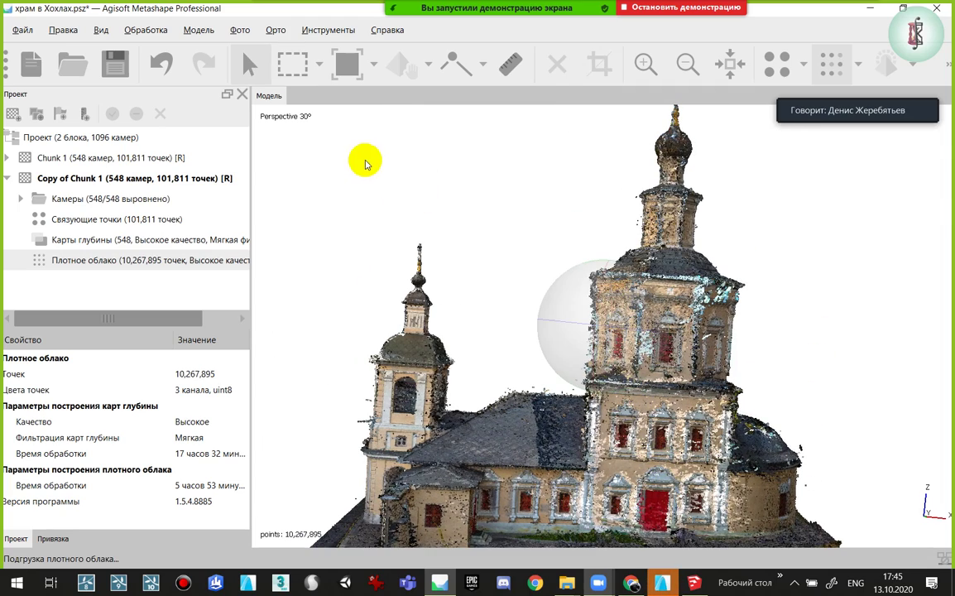
pyautogui.press('KP_5')
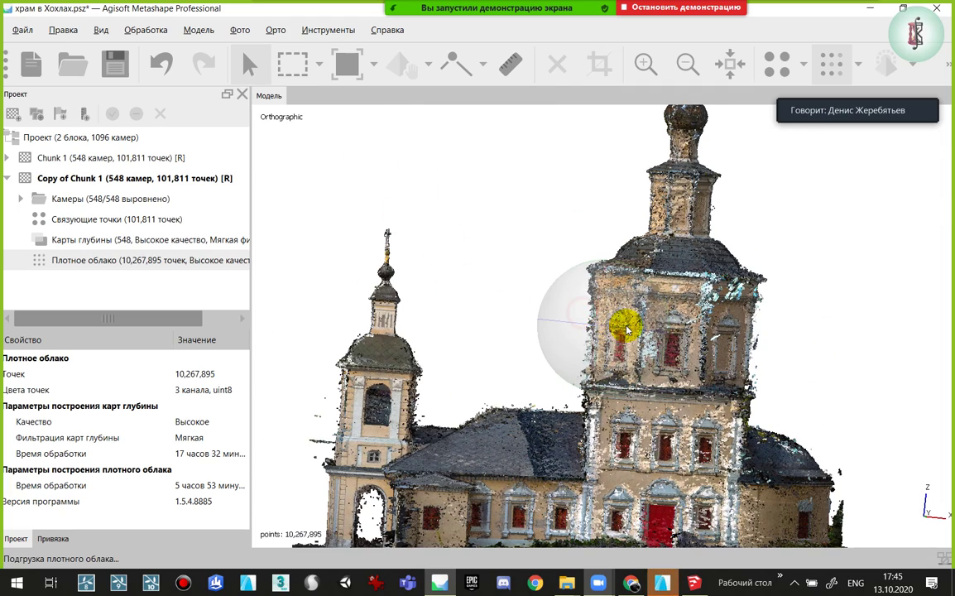
pyautogui.moveTo(626, 329)
pyautogui.mouseDown()
pyautogui.moveTo(559, 374)
pyautogui.moveTo(559, 352)
pyautogui.moveTo(678, 216)
pyautogui.moveTo(606, 305)
pyautogui.moveTo(667, 320)
pyautogui.mouseUp()
pyautogui.press('KP_5')
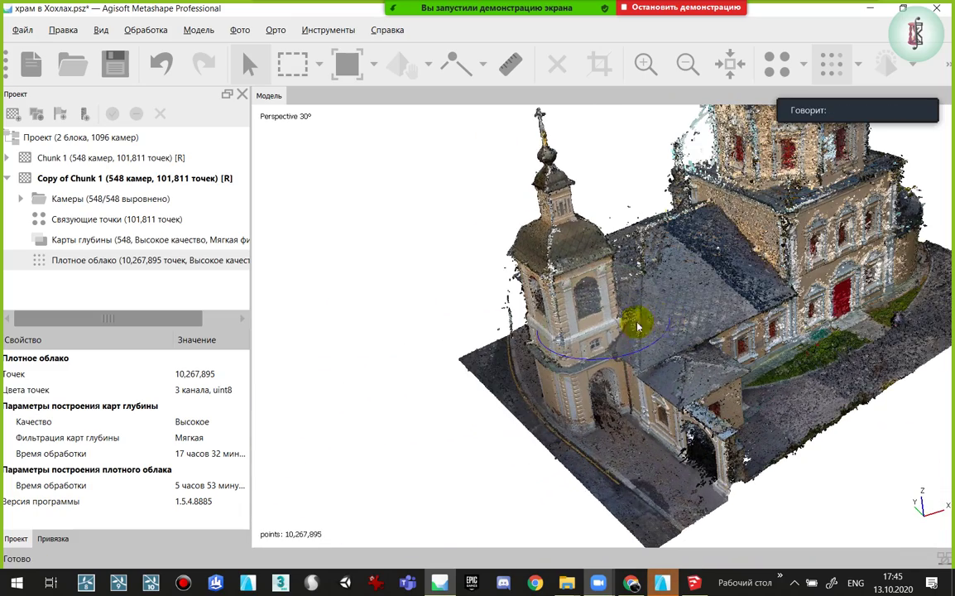
pyautogui.moveTo(579, 342); pyautogui.dragTo(662, 315)
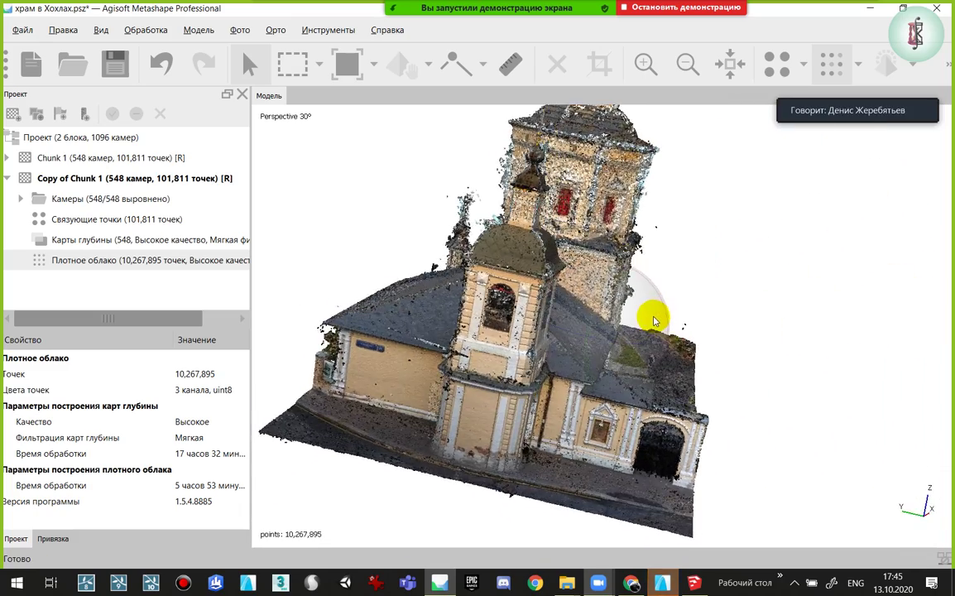
pyautogui.doubleClick(864, 10)
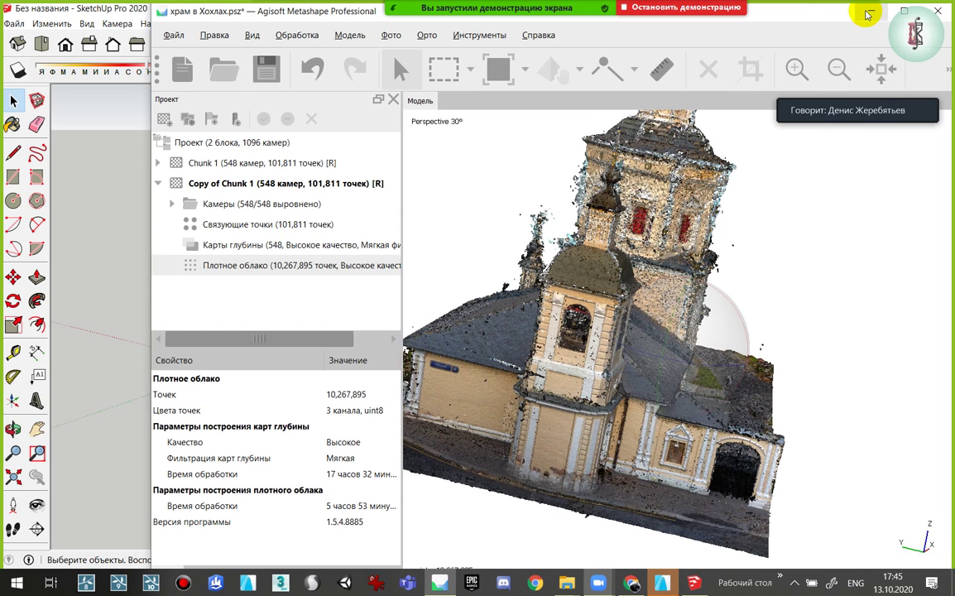
# Start a new ARCHICAD 22 project from the AC22-Шаблон.tpl template
pyautogui.press('super+Down')
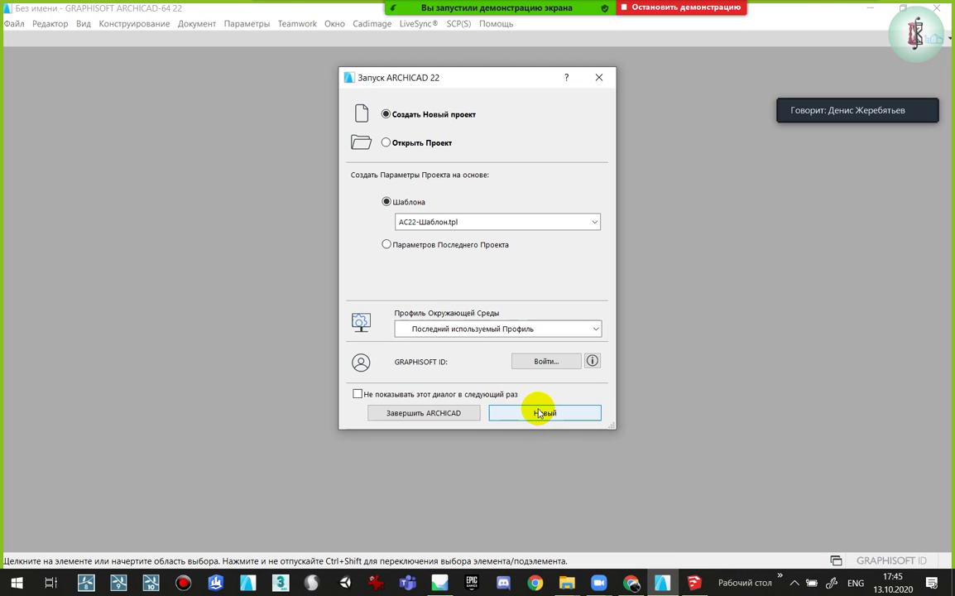
pyautogui.click(542, 411)
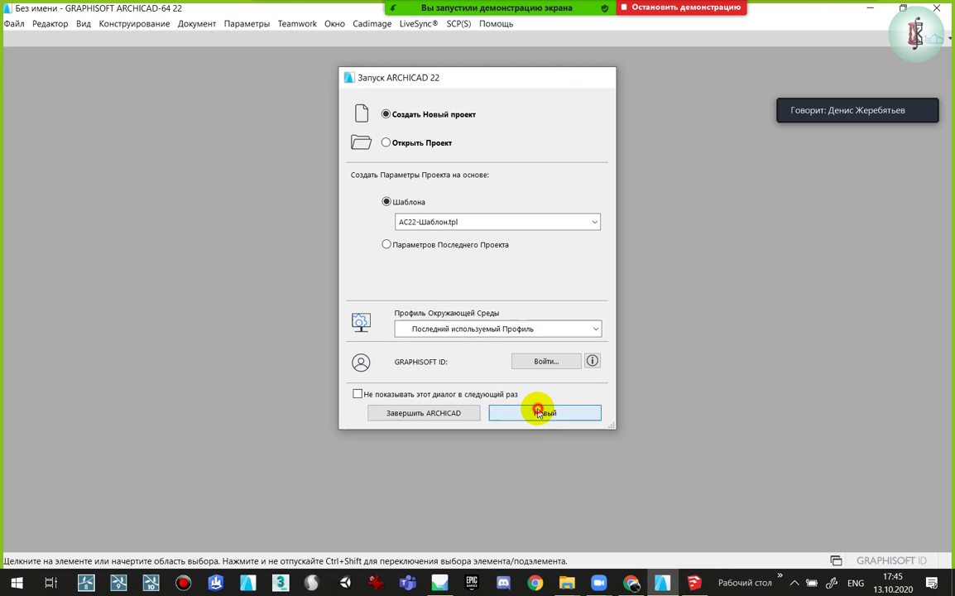
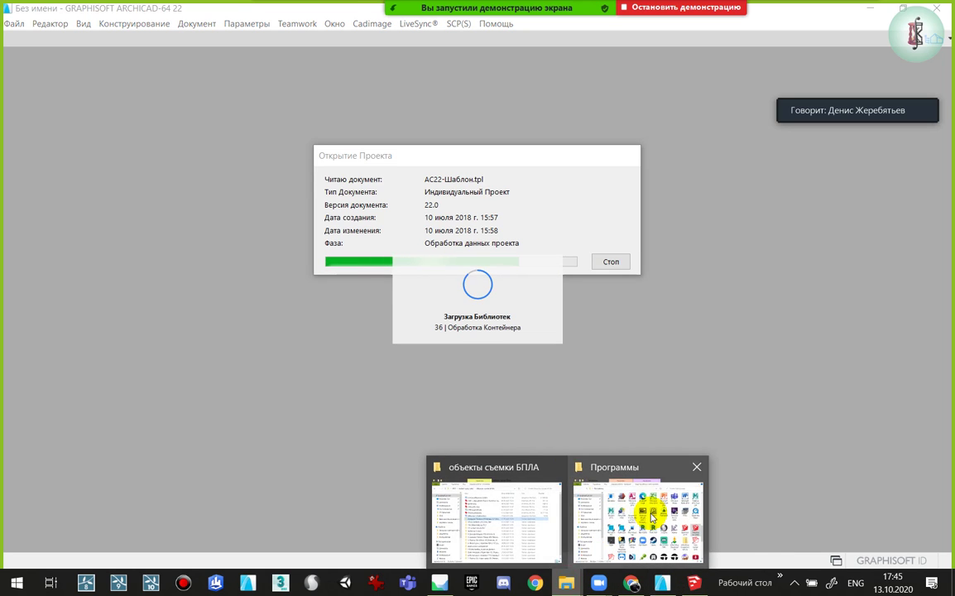
# Open the 2.Церковь Троицы в Хохловке project folder in Explorer and move its window aside
pyautogui.click(697, 467)
pyautogui.click(565, 501)
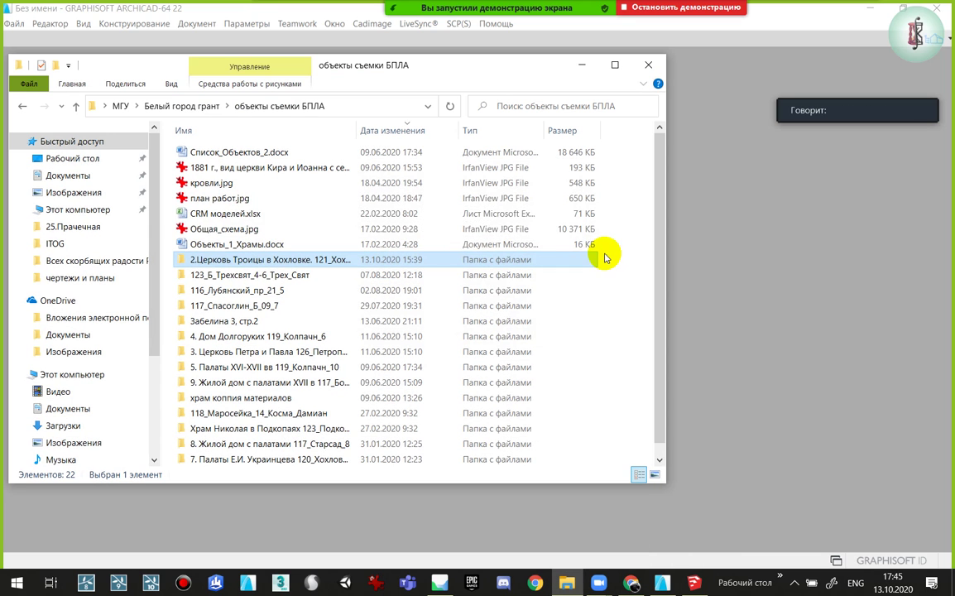
pyautogui.doubleClick(270, 259)
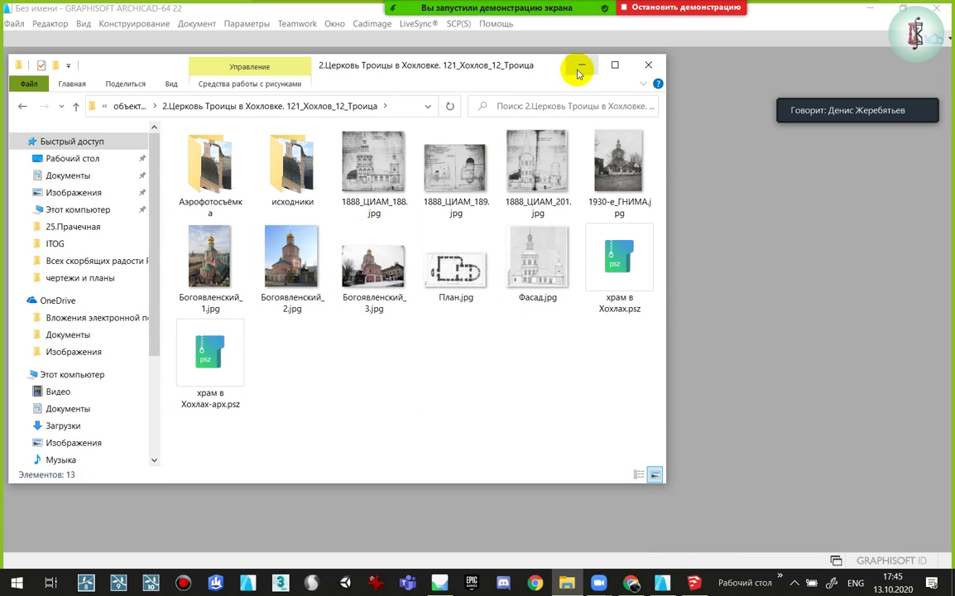
pyautogui.click(390, 106)
pyautogui.click(566, 67)
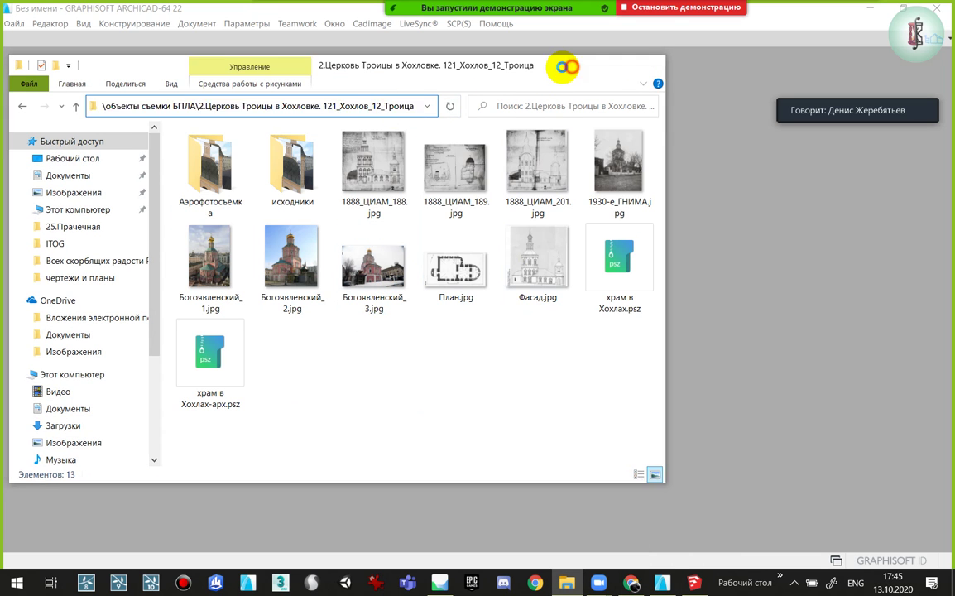
# Alternate between SketchUp and ArchiCAD while the AC22 template finishes loading
pyautogui.click(689, 587)
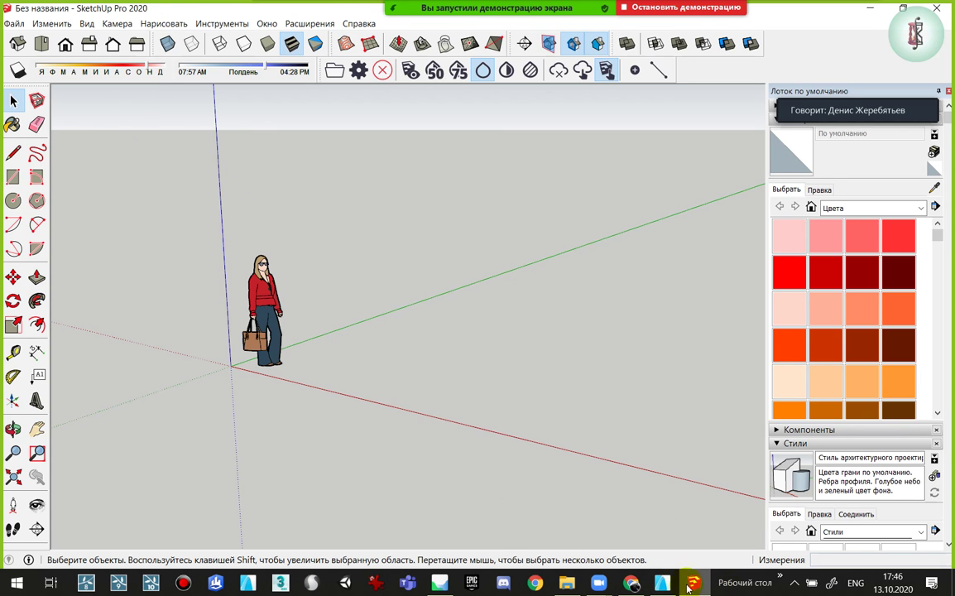
pyautogui.click(665, 584)
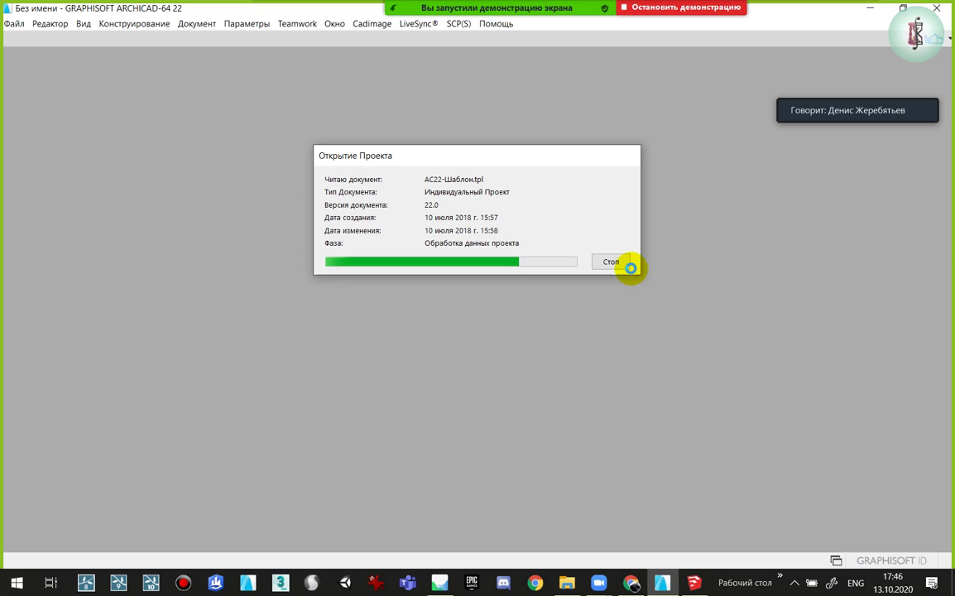
pyautogui.moveTo(631, 583)
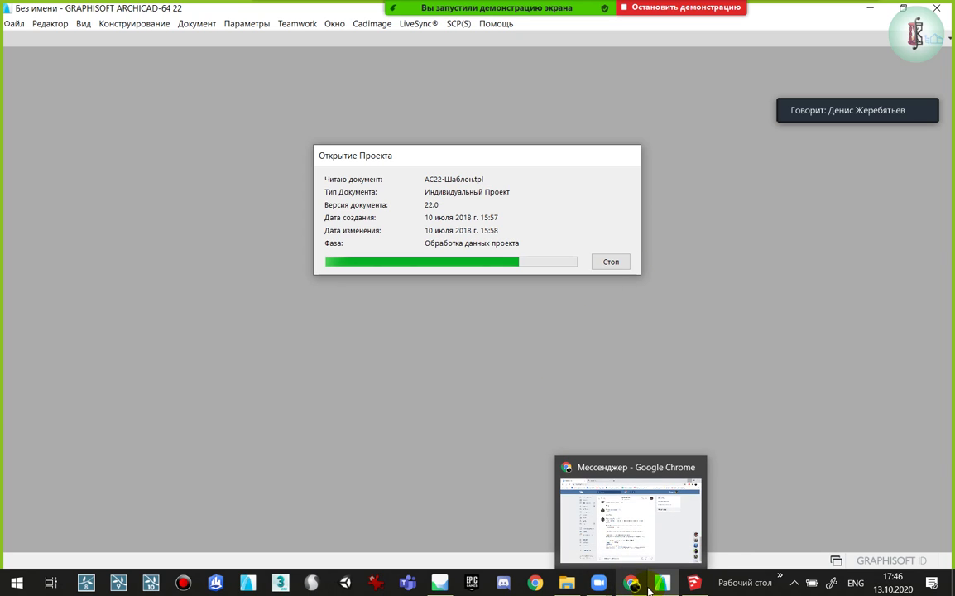
pyautogui.click(694, 583)
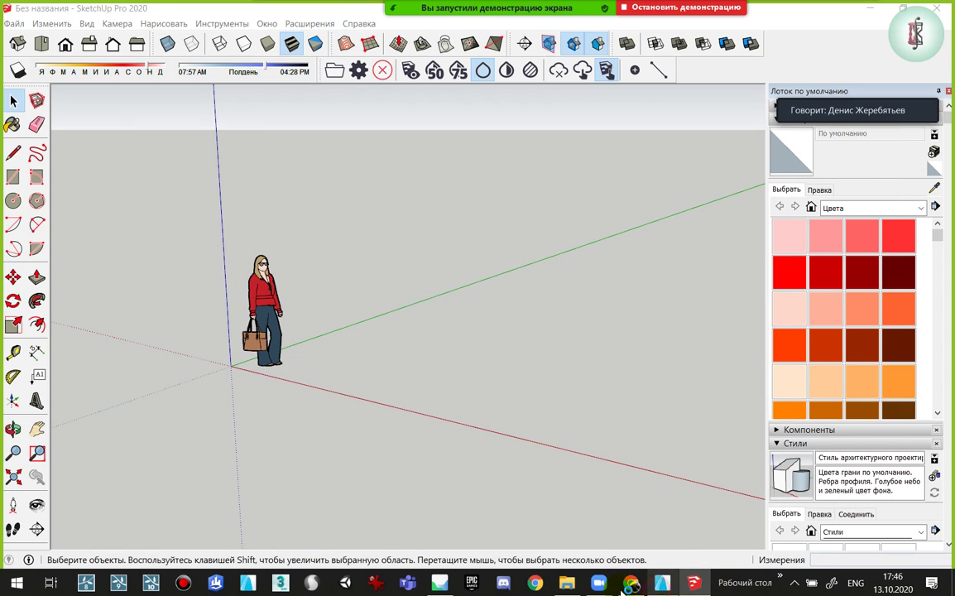
pyautogui.click(662, 585)
pyautogui.moveTo(631, 584)
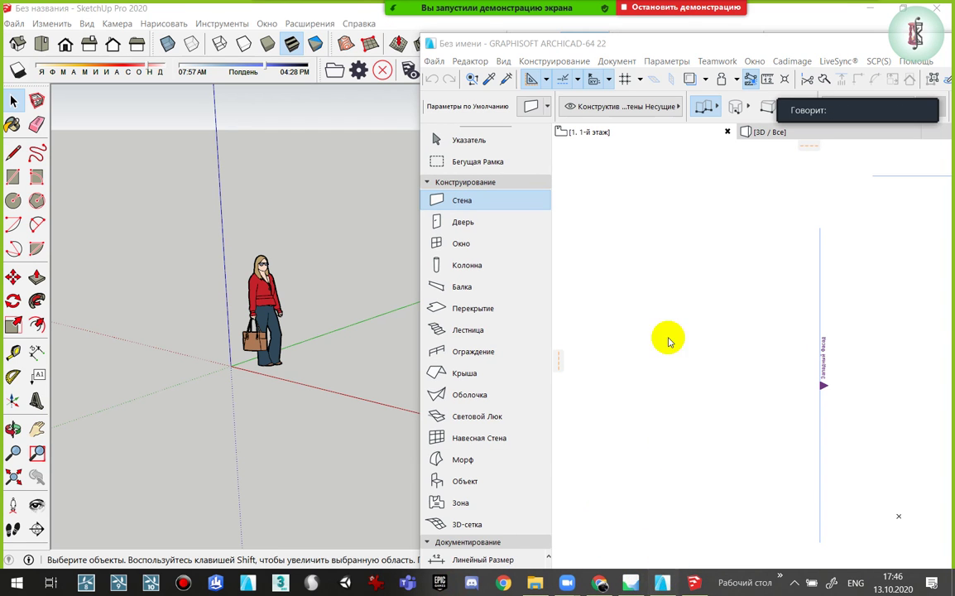
# Maximize ArchiCAD and view the empty grid from above in the 3D window
pyautogui.doubleClick(678, 45)
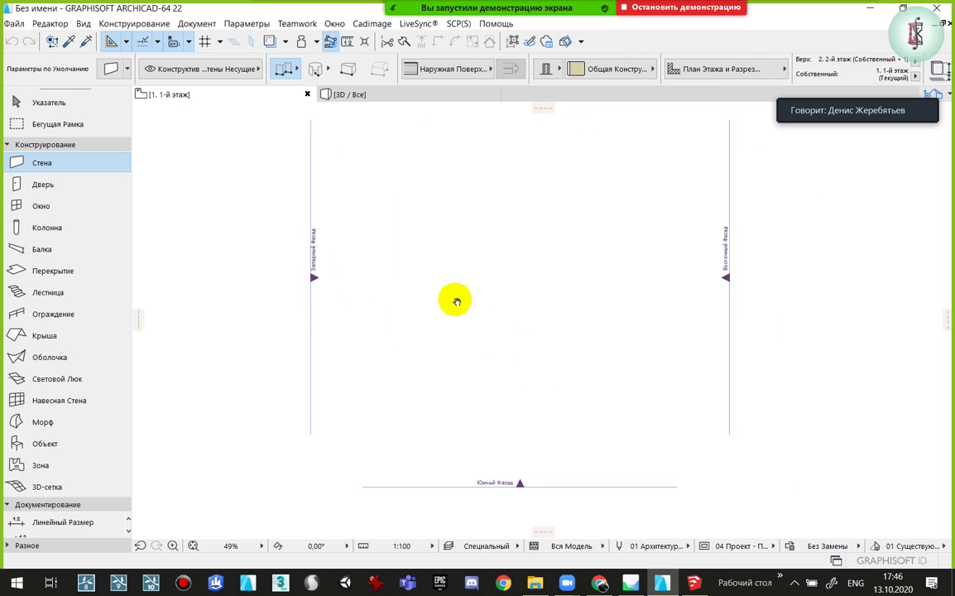
pyautogui.press('F3')
pyautogui.moveTo(415, 354); pyautogui.dragTo(656, 312, button='middle')
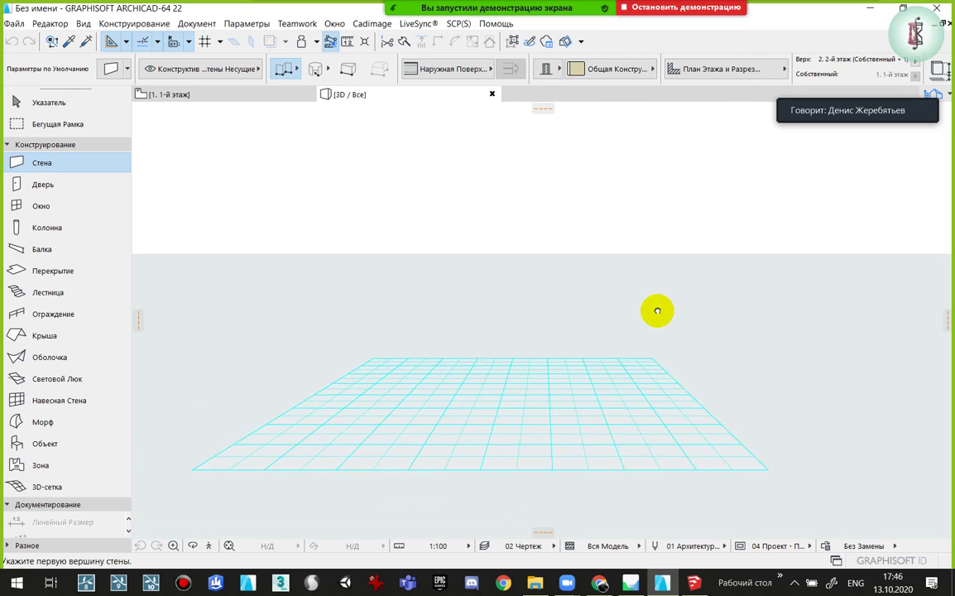
pyautogui.scroll(-3, 533, 379)
pyautogui.moveTo(682, 411)
pyautogui.keyDown('shift'); pyautogui.mouseDown(button='middle')
pyautogui.moveTo(454, 448)
pyautogui.moveTo(466, 367)
pyautogui.mouseUp(button='middle'); pyautogui.keyUp('shift')
# Start a point cloud import browsing the объекты съемки БПЛА folder, then bring Metashape forward
pyautogui.click(12, 24)
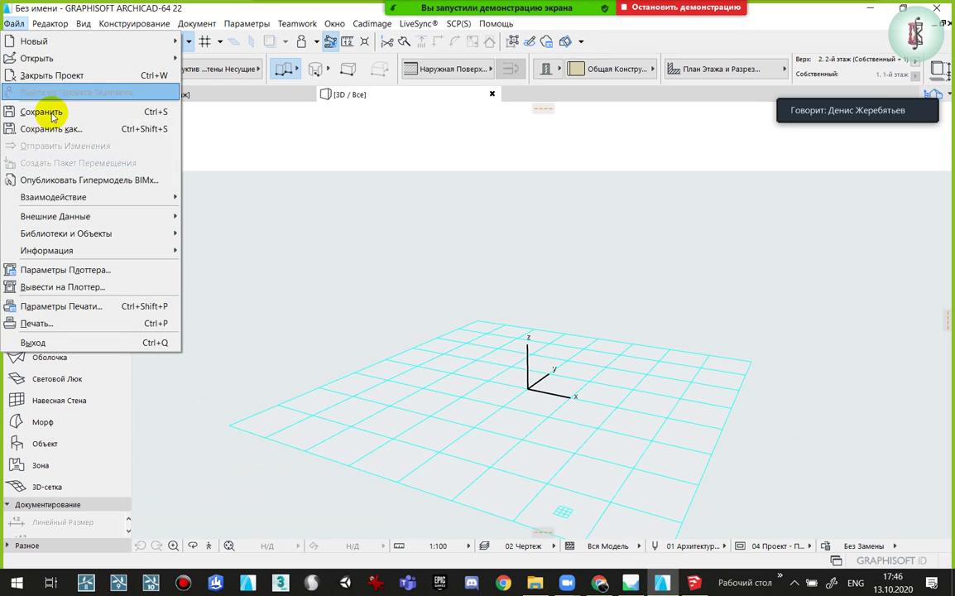
pyautogui.moveTo(53, 197)
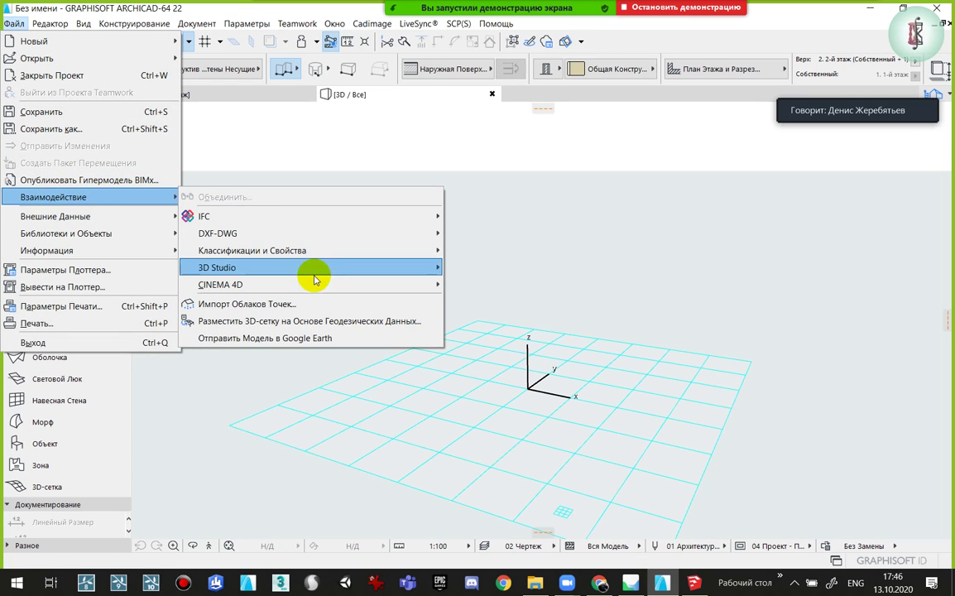
pyautogui.click(305, 303)
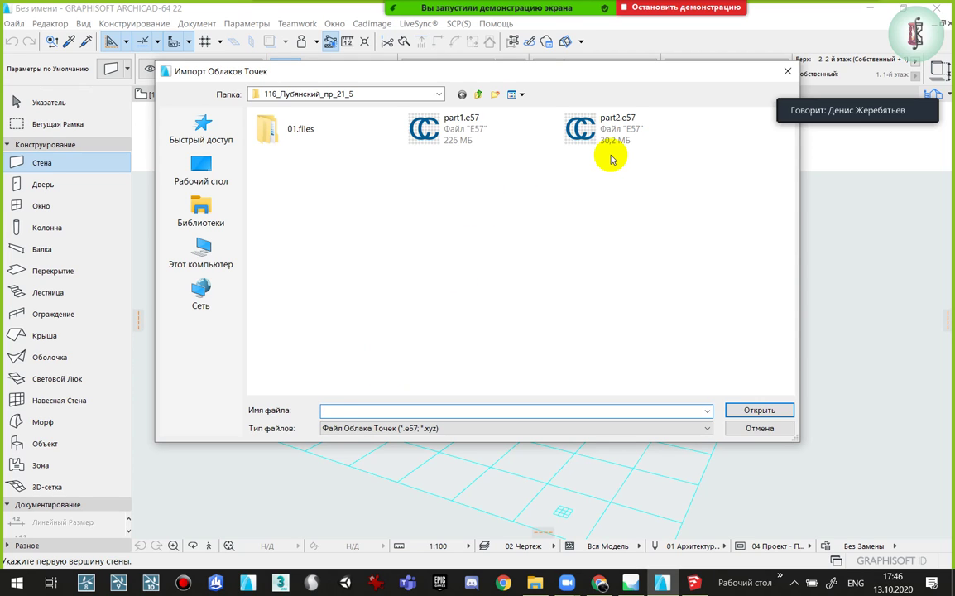
pyautogui.click(479, 94)
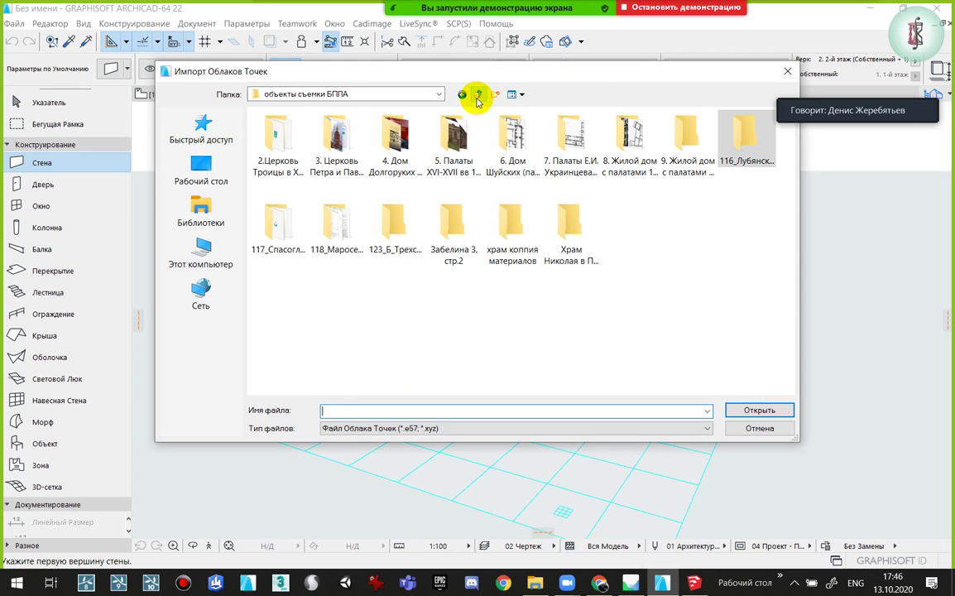
pyautogui.click(633, 584)
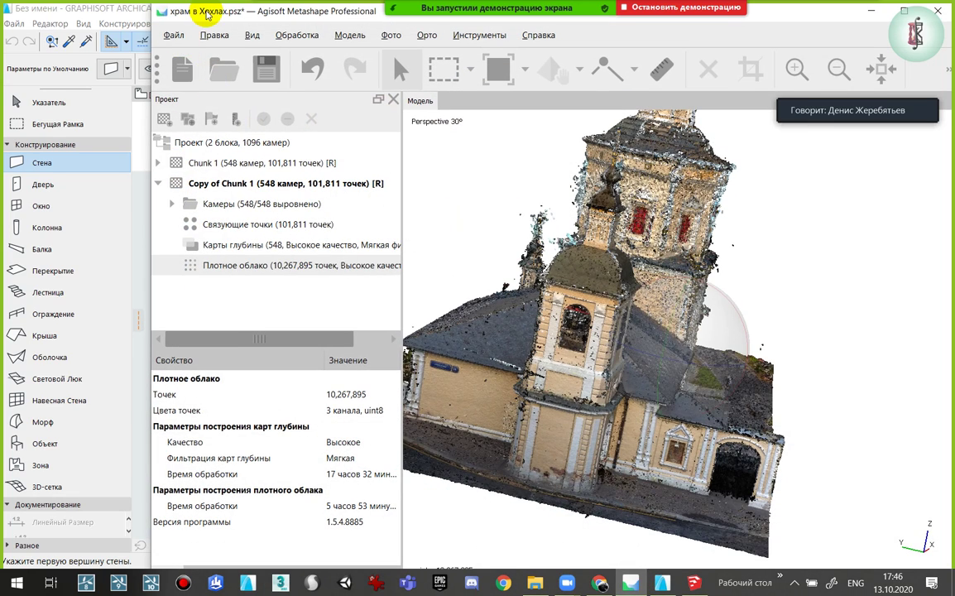
# In maximized Metashape, export the dense point cloud under the name hram-hohli as E57
pyautogui.doubleClick(206, 12)
pyautogui.click(23, 30)
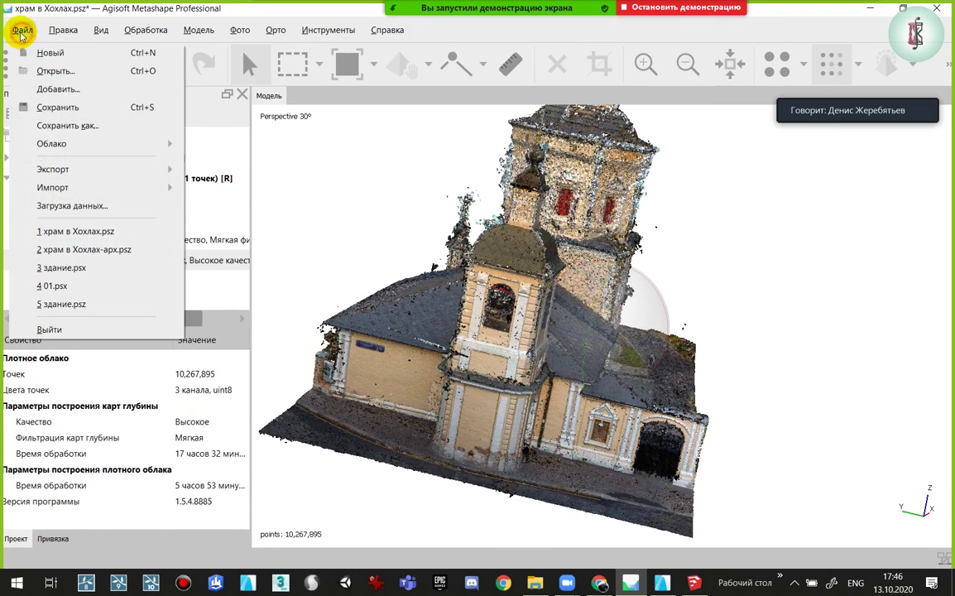
pyautogui.moveTo(53, 168)
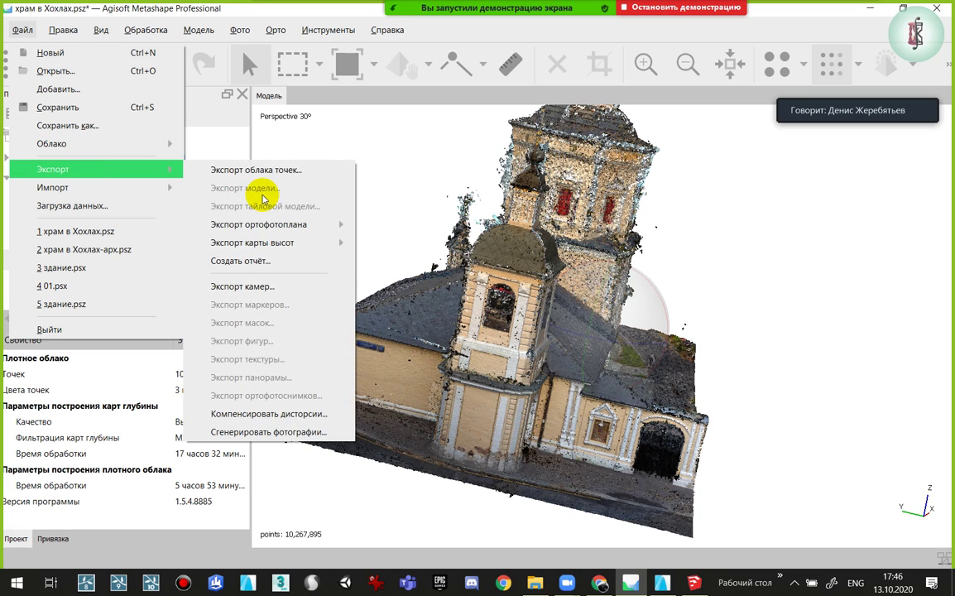
pyautogui.click(278, 171)
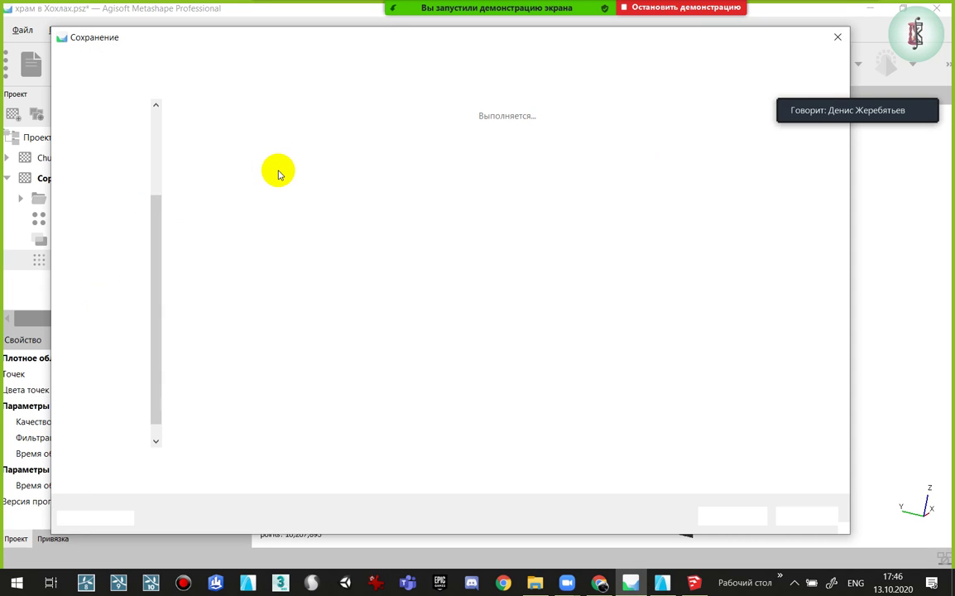
pyautogui.click(358, 469)
pyautogui.write('hram-hohl')
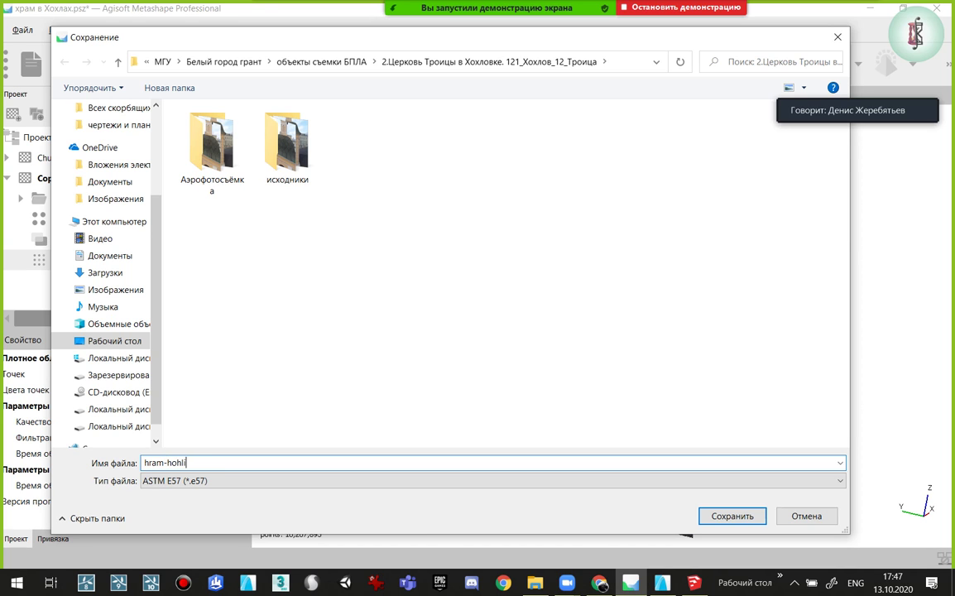
pyautogui.press('Return')
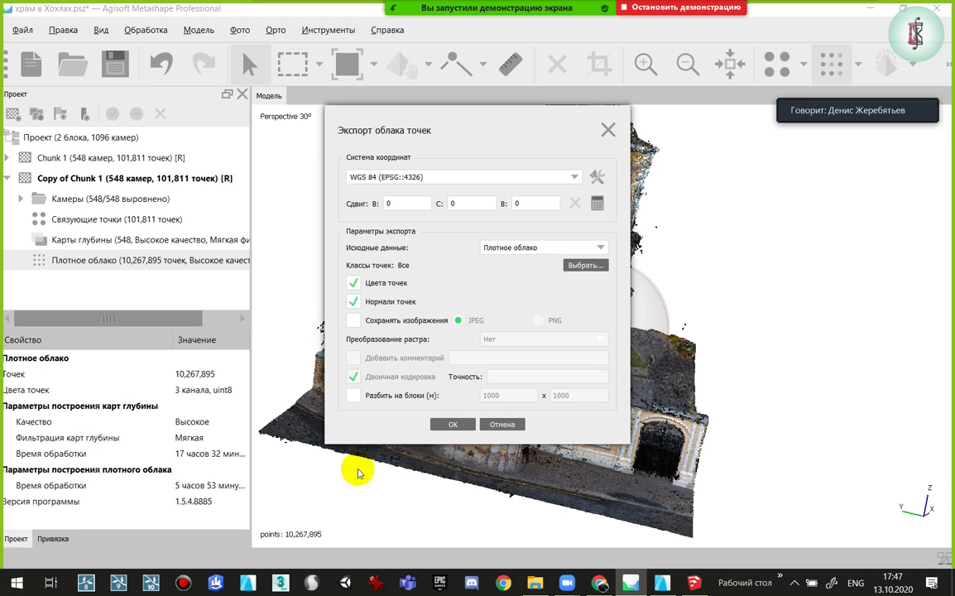
# Export the cloud in Local Coordinates (m) to hram-hohli.e57 and view the church folder
pyautogui.click(546, 177)
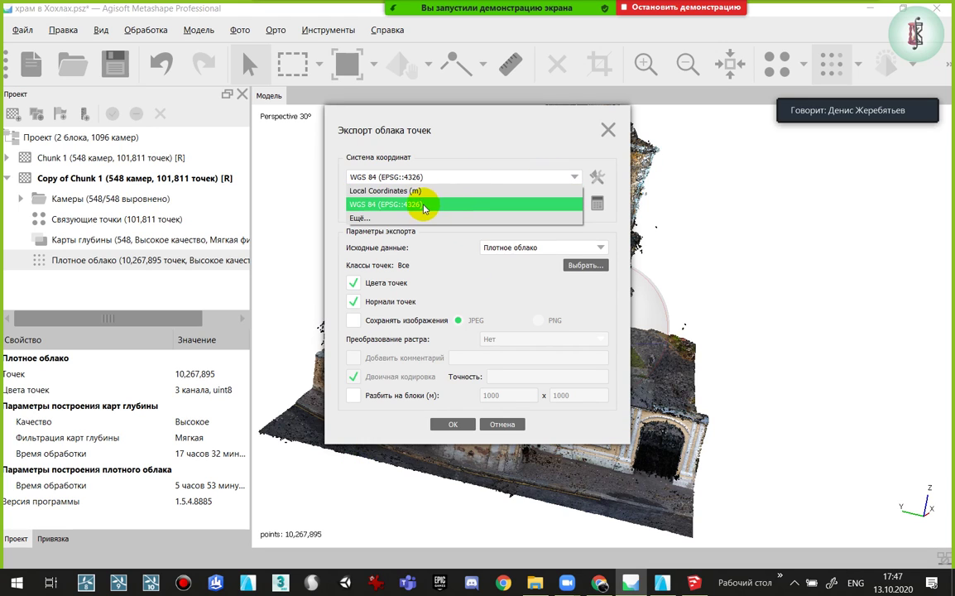
pyautogui.click(361, 191)
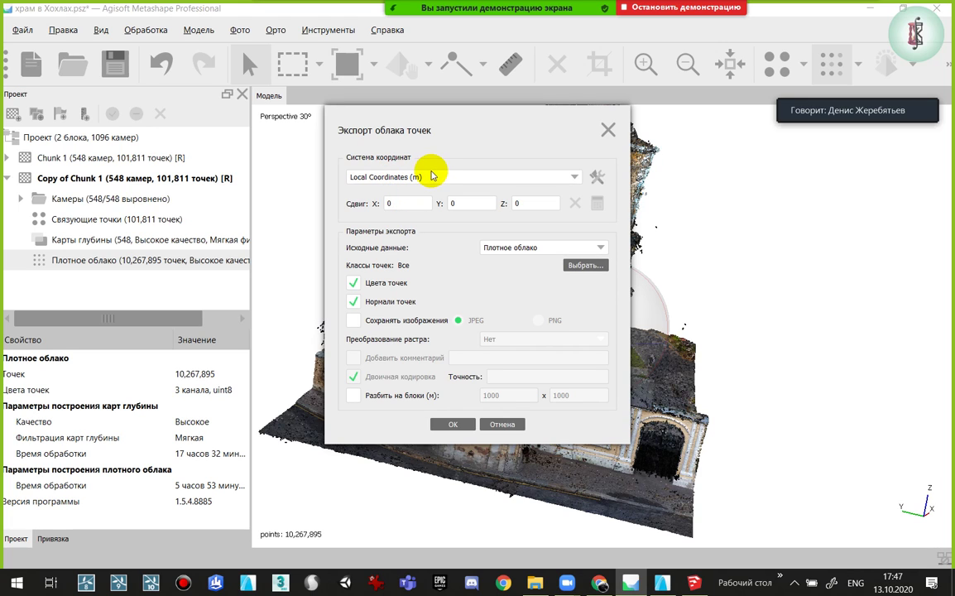
pyautogui.click(414, 177)
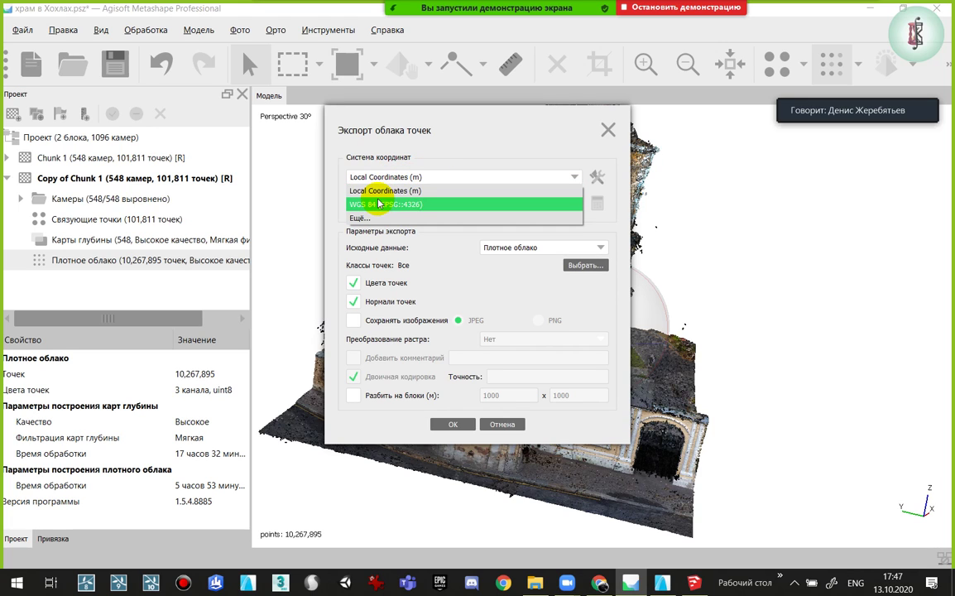
pyautogui.click(358, 398)
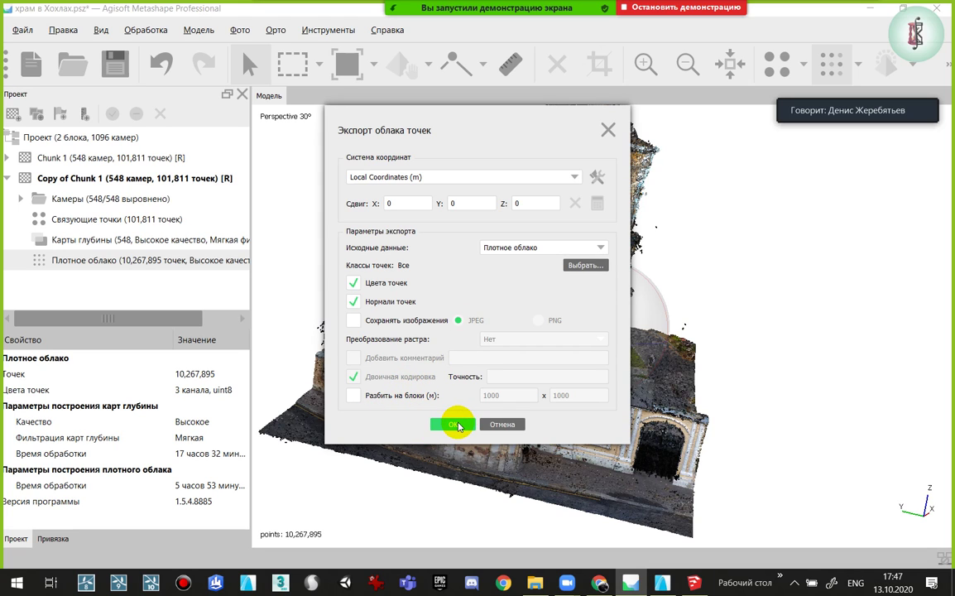
pyautogui.click(454, 425)
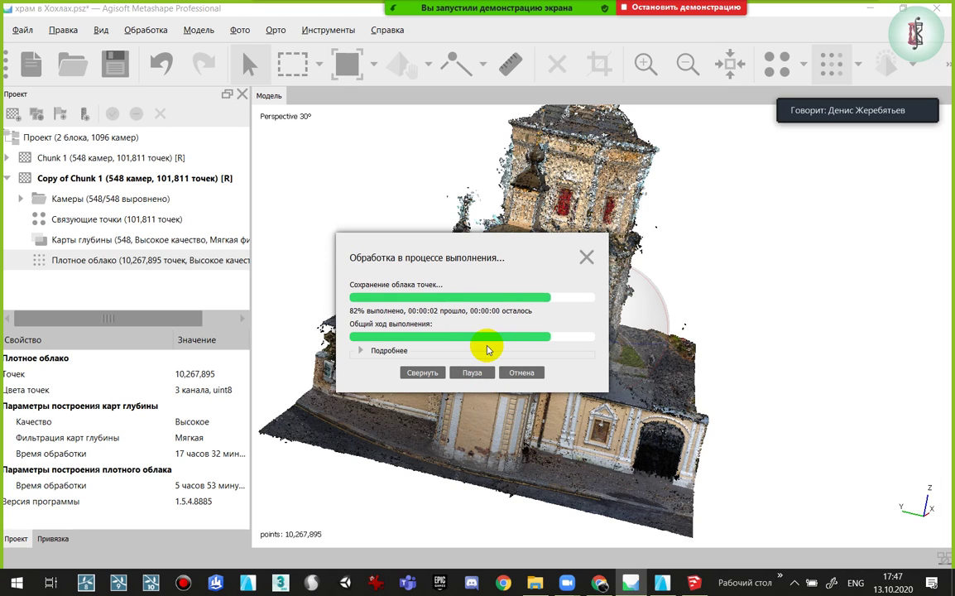
pyautogui.click(535, 583)
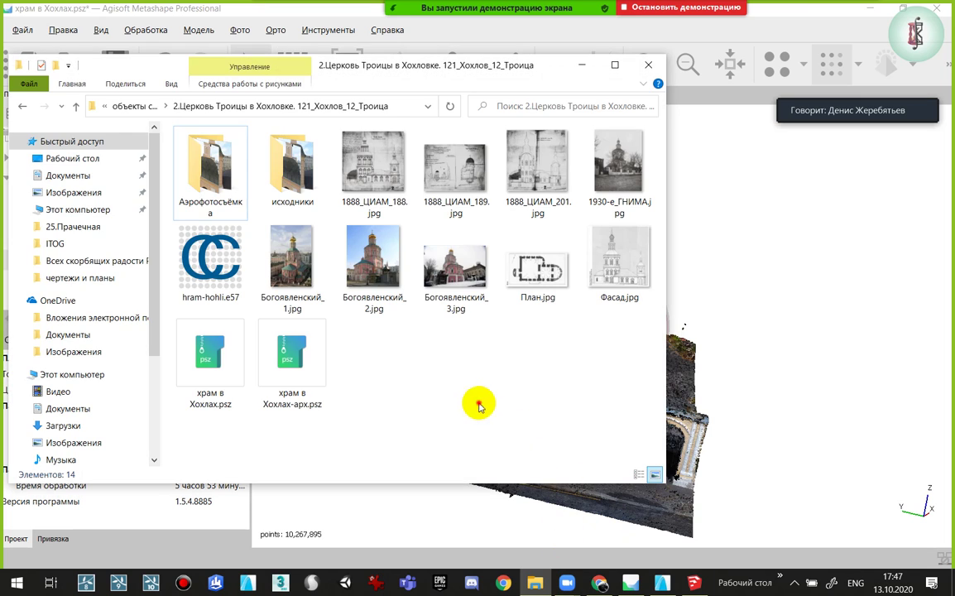
# Confirm hram-hohli.e57 is 215 MB in Explorer, then return to ArchiCAD
pyautogui.click(195, 265)
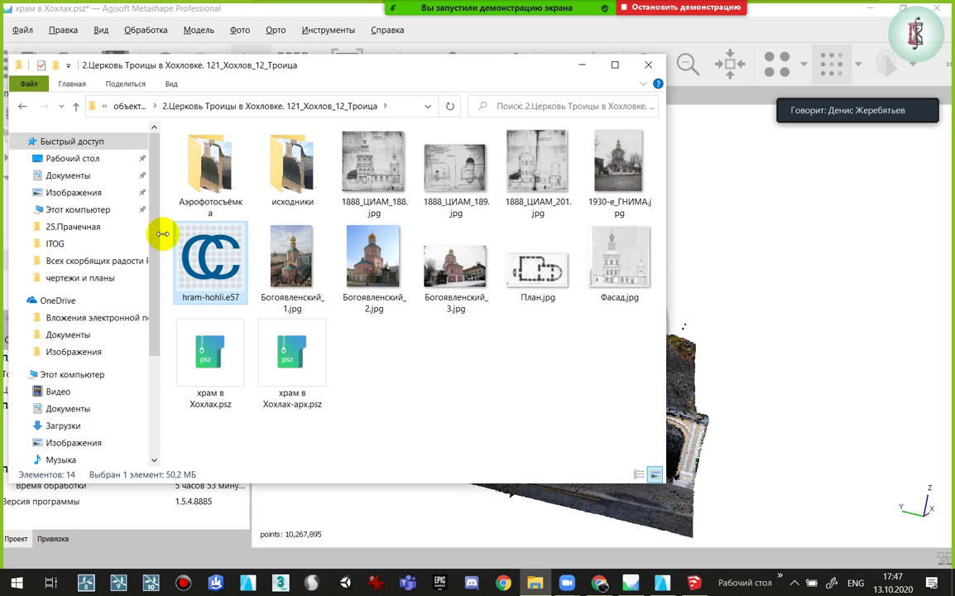
pyautogui.click(366, 423)
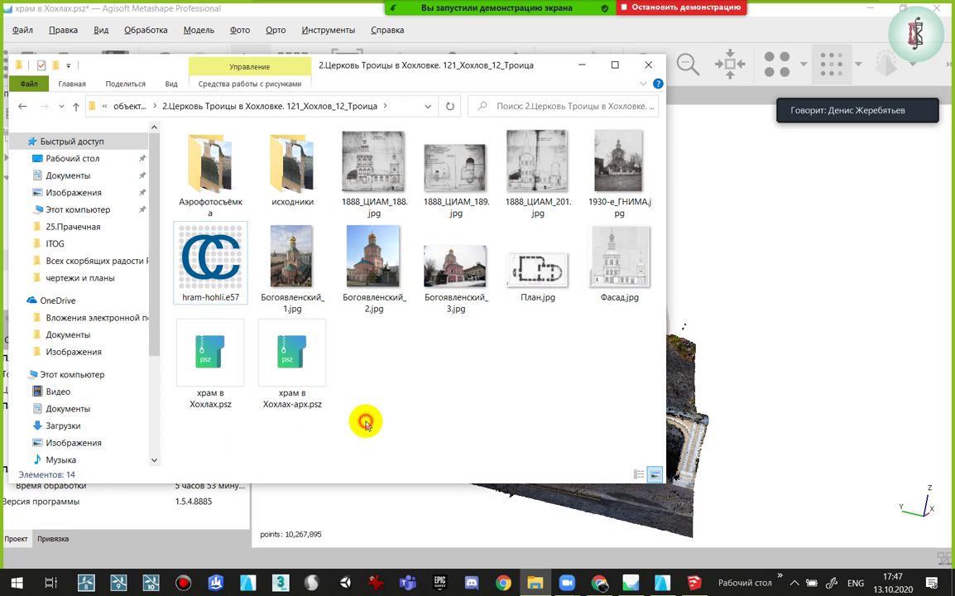
pyautogui.click(194, 249)
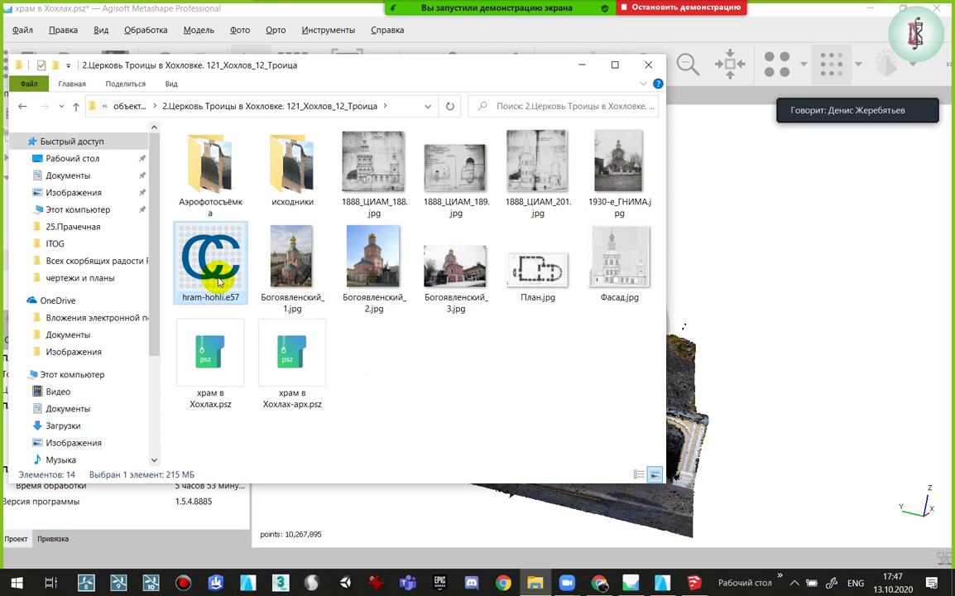
pyautogui.rightClick(537, 378)
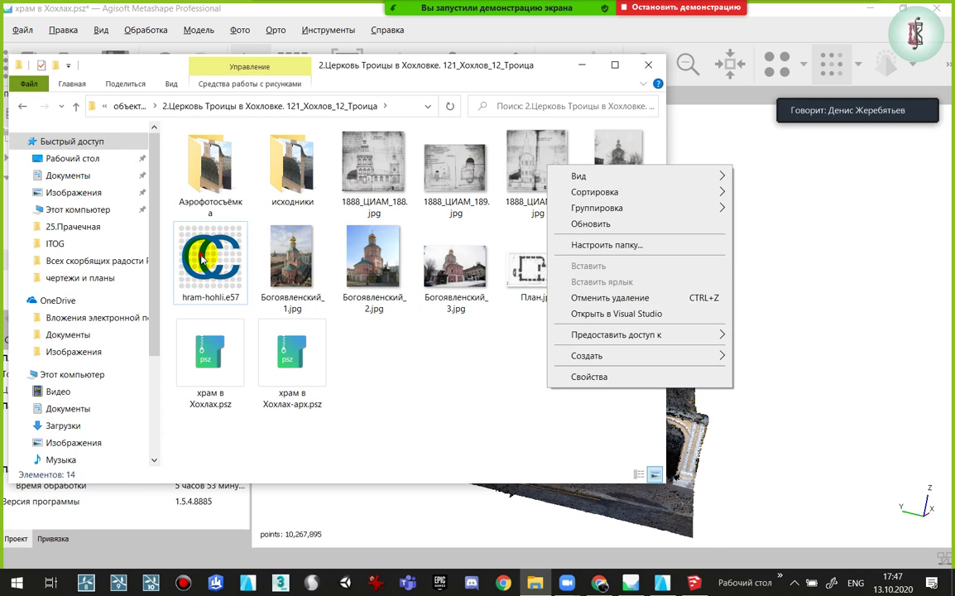
pyautogui.click(182, 230)
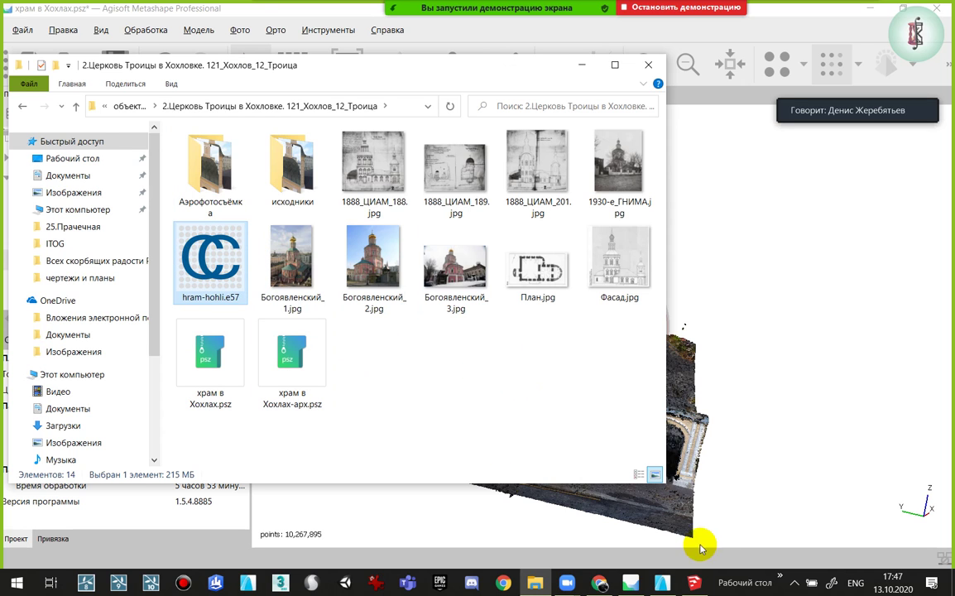
pyautogui.click(667, 586)
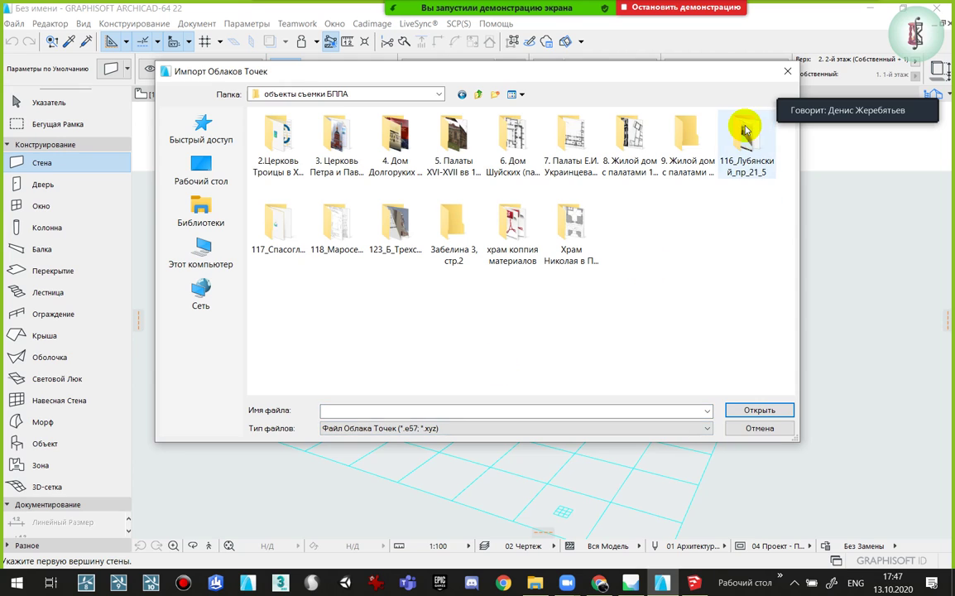
# Open hram-hohli.e57 from the church folder and create the point cloud object for placement
pyautogui.doubleClick(278, 143)
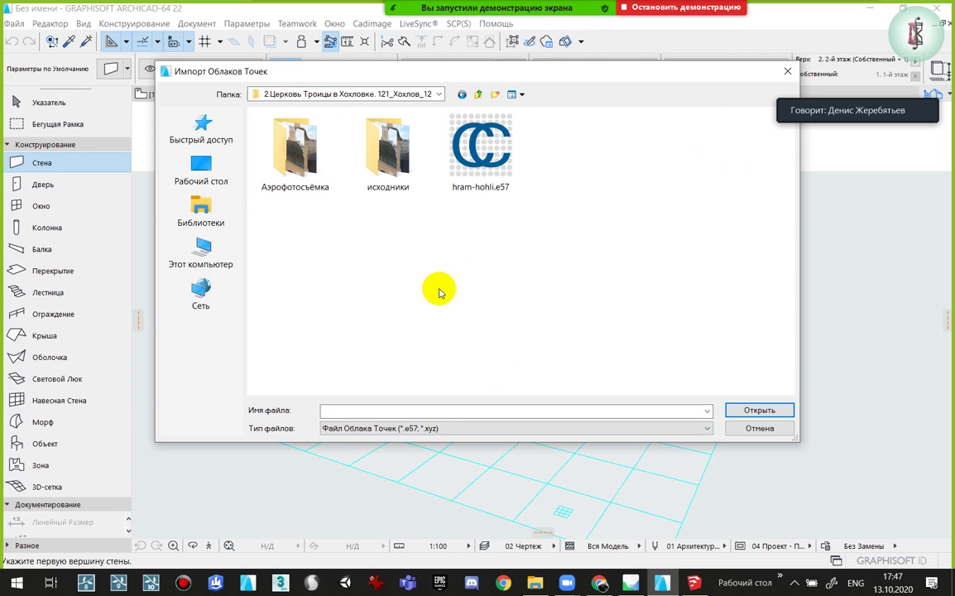
pyautogui.click(438, 288)
pyautogui.click(490, 157)
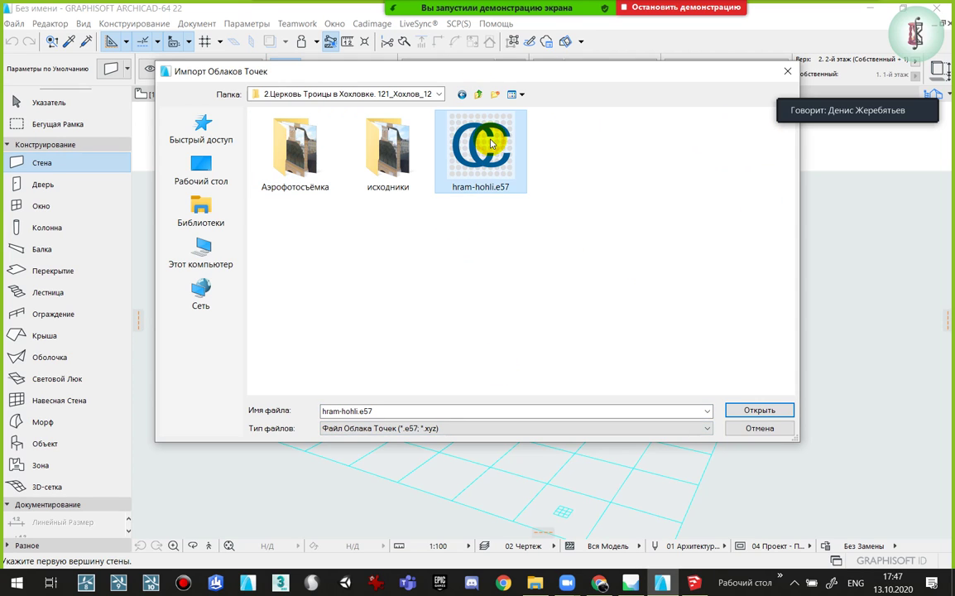
pyautogui.click(769, 411)
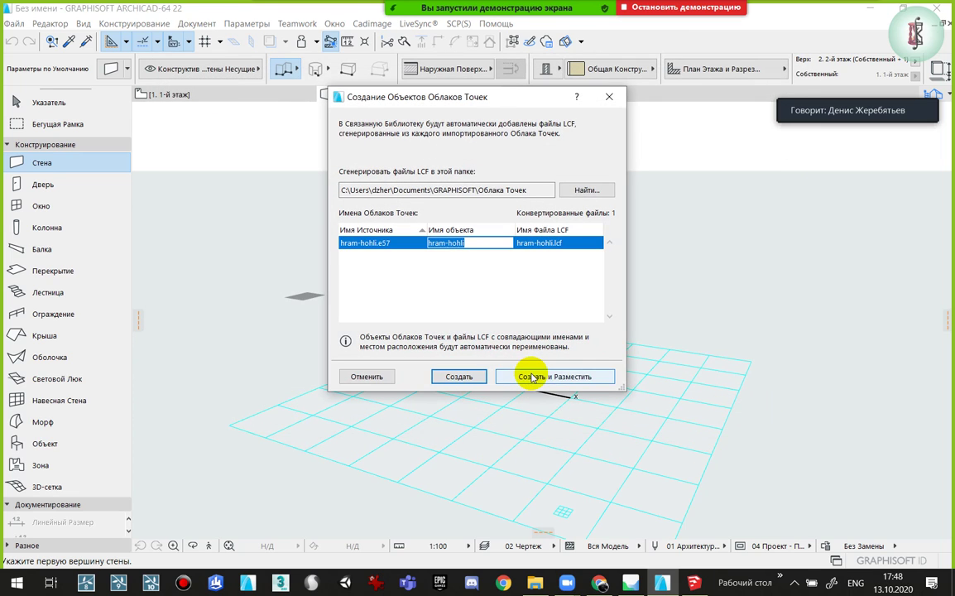
pyautogui.click(550, 376)
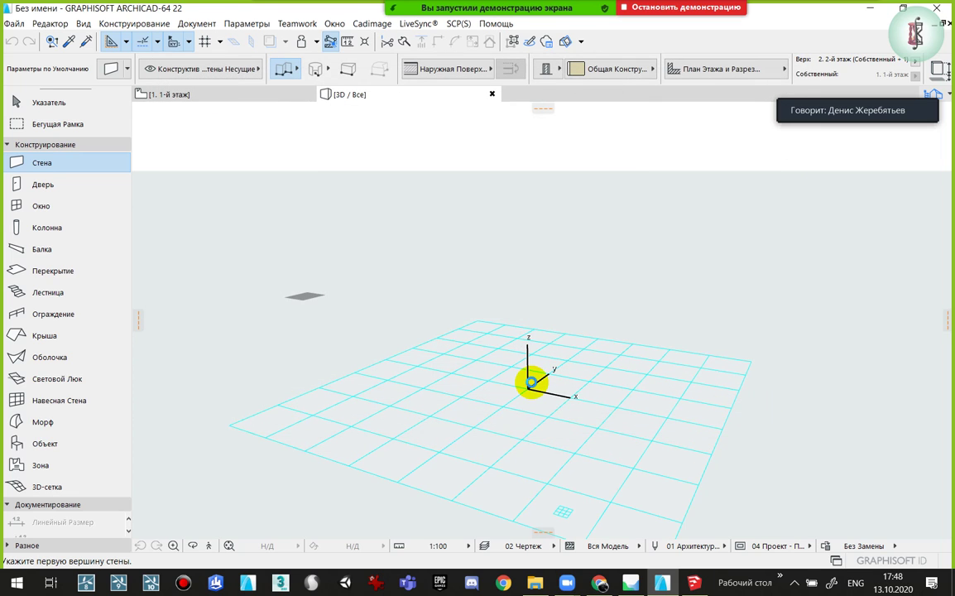
pyautogui.click(531, 381)
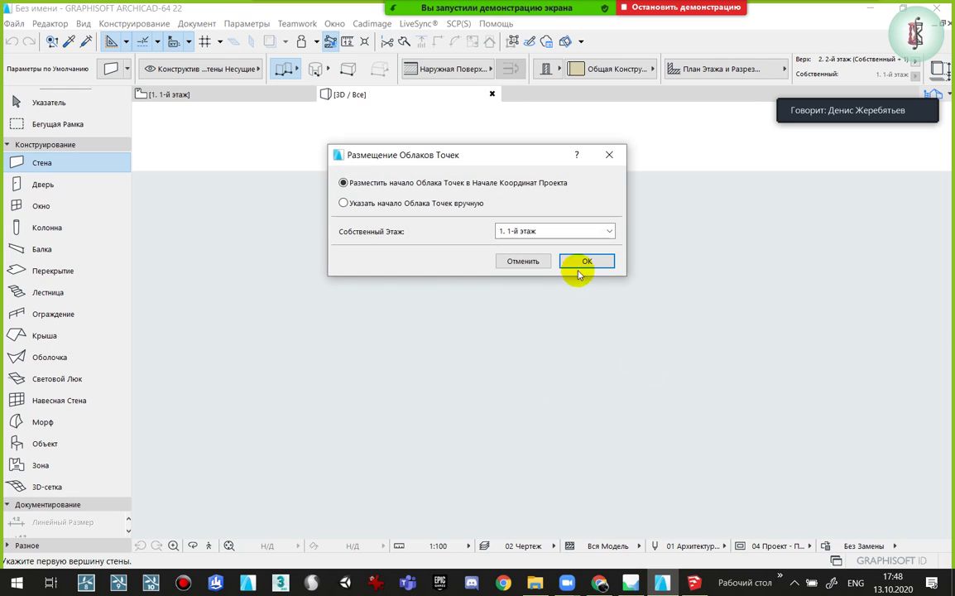
# Place the church point cloud at the project origin, cancel the stray wall, and orbit to it
pyautogui.click(578, 261)
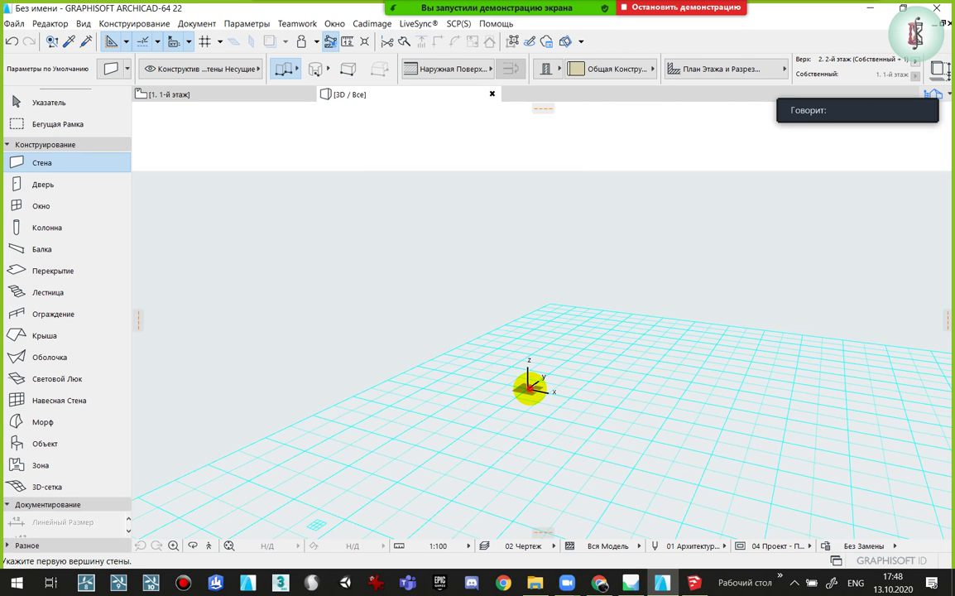
pyautogui.click(530, 385)
pyautogui.scroll(2, 512, 411)
pyautogui.scroll(2, 528, 396)
pyautogui.scroll(2, 542, 478)
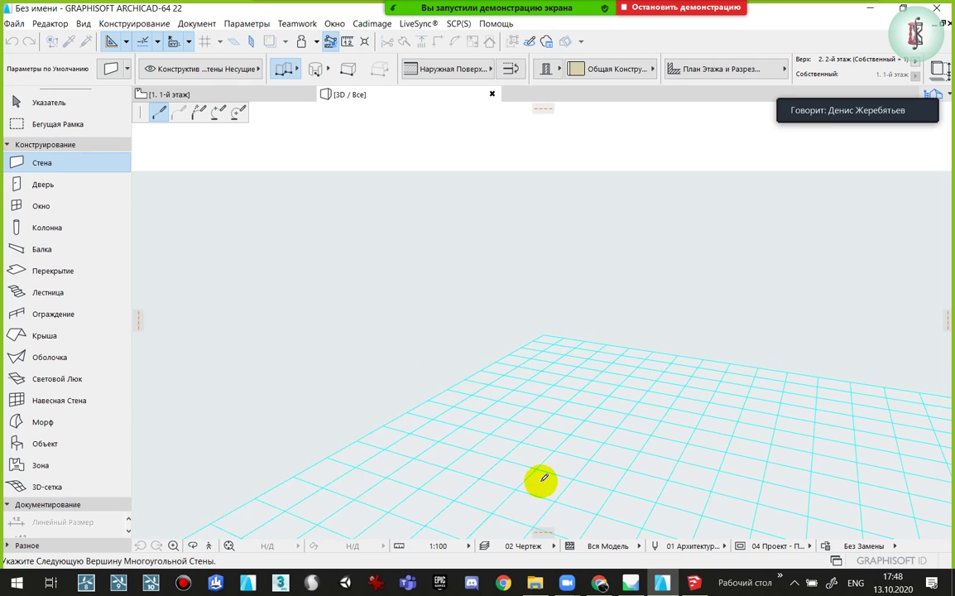
pyautogui.scroll(-2, 542, 479)
pyautogui.scroll(-2, 551, 455)
pyautogui.scroll(-2, 578, 452)
pyautogui.scroll(-2, 582, 458)
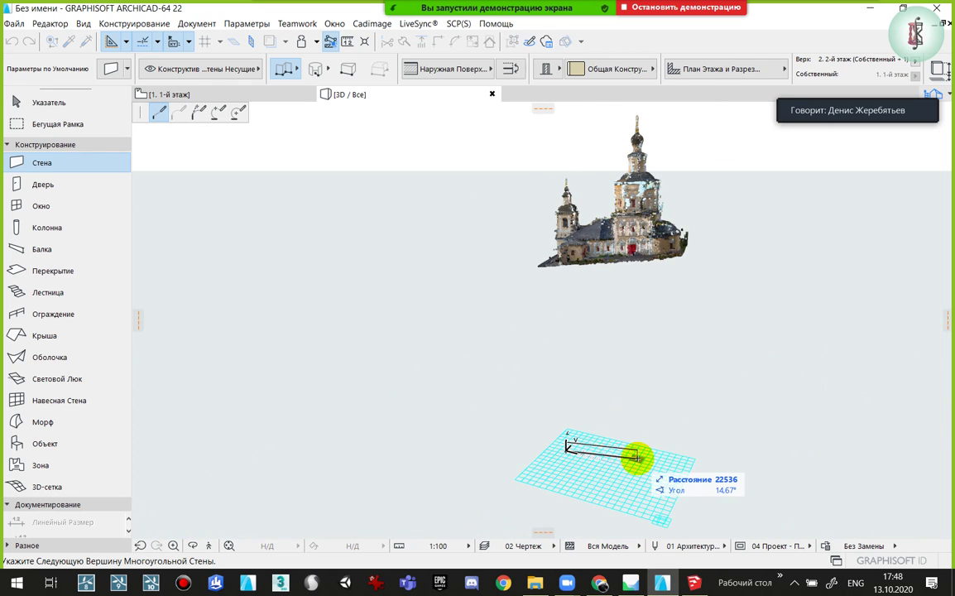
pyautogui.press('Escape')
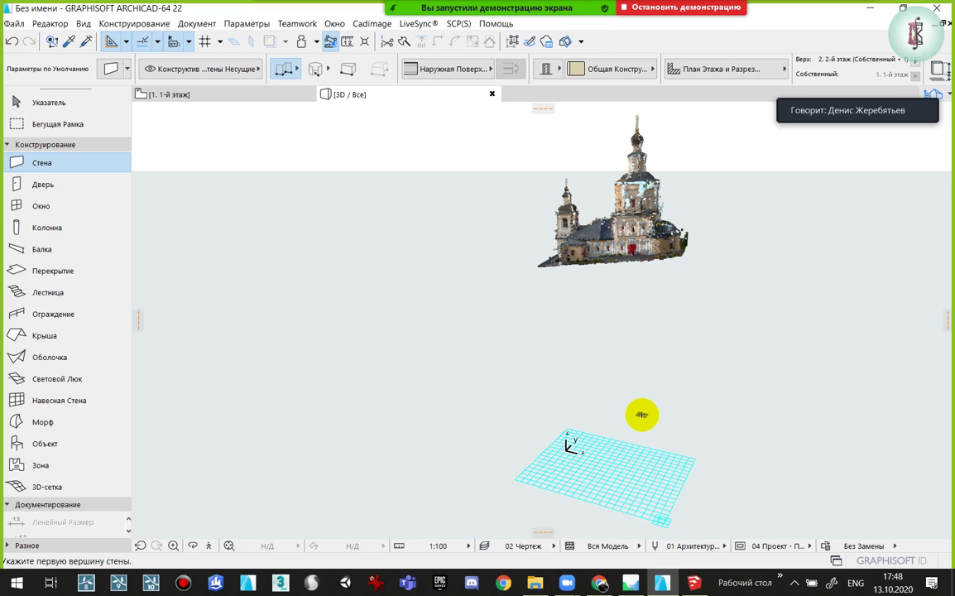
pyautogui.moveTo(704, 241)
pyautogui.keyDown('shift'); pyautogui.mouseDown(button='middle')
pyautogui.moveTo(729, 203)
pyautogui.moveTo(626, 266)
pyautogui.mouseUp(button='middle'); pyautogui.keyUp('shift')
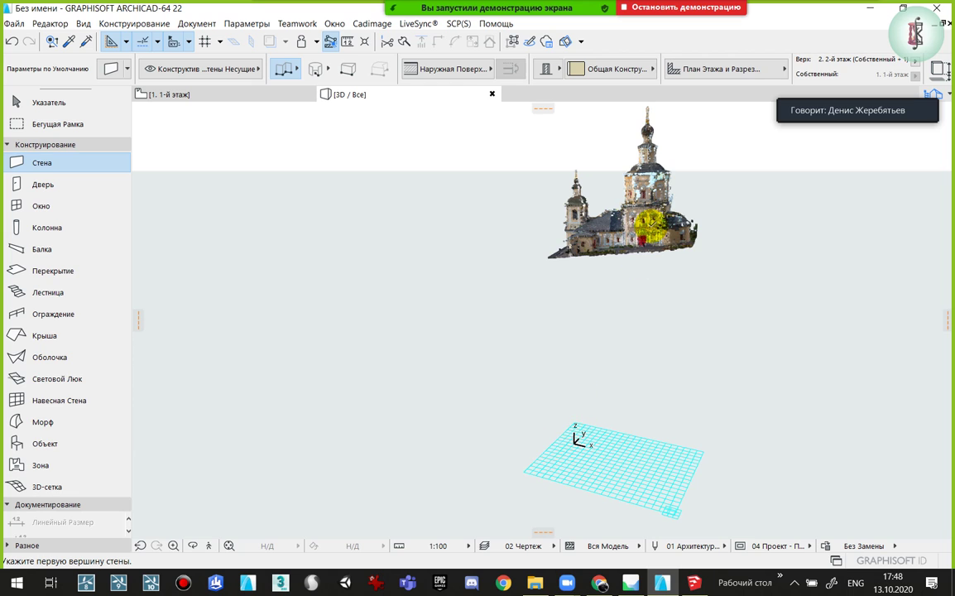
# Select the church point cloud and drag it down near the ground grid
pyautogui.click(17, 101)
pyautogui.click(592, 235)
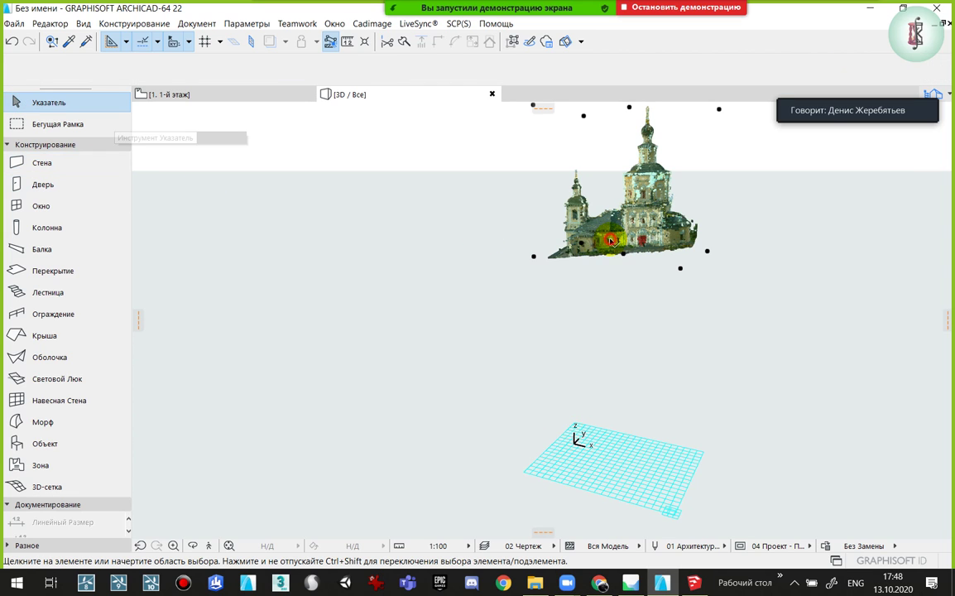
pyautogui.click(625, 258)
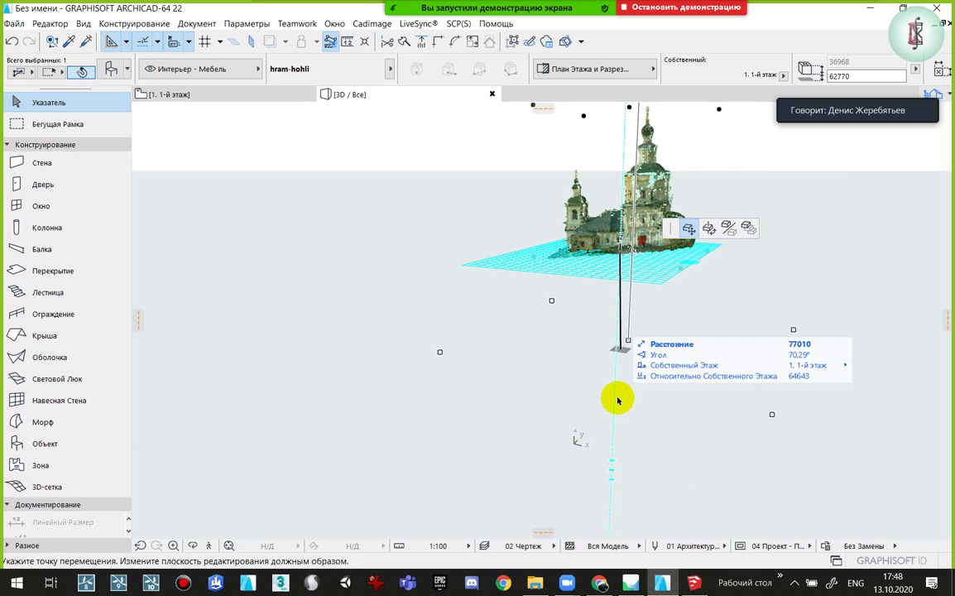
pyautogui.scroll(-3, 589, 447)
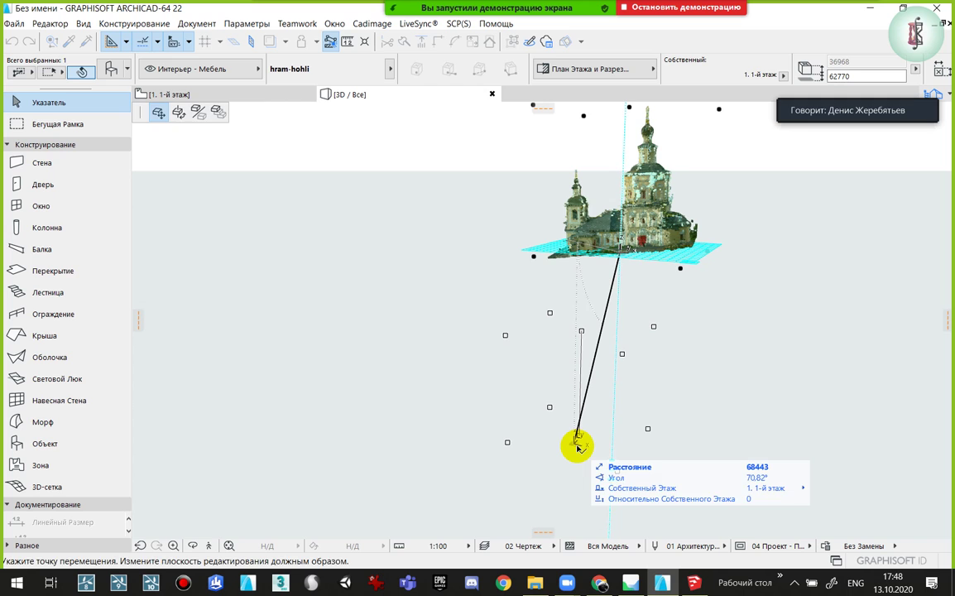
pyautogui.click(575, 444)
# From an edge-on view, drop the church's base onto the ground plane at elevation -289
pyautogui.scroll(1, 576, 444)
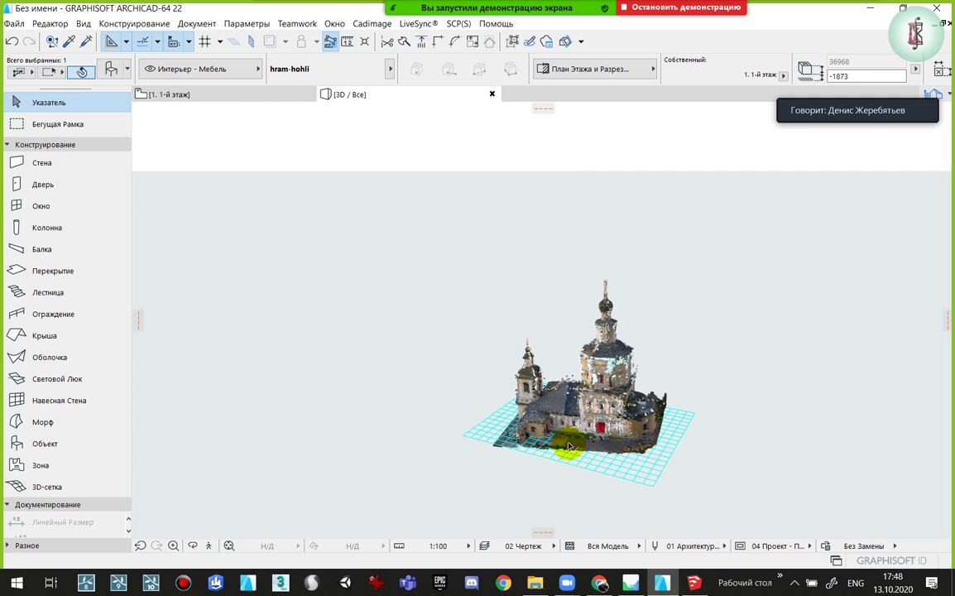
pyautogui.scroll(2, 571, 447)
pyautogui.scroll(2, 667, 325)
pyautogui.scroll(1, 748, 300)
pyautogui.moveTo(747, 300)
pyautogui.keyDown('shift'); pyautogui.mouseDown(button='middle')
pyautogui.moveTo(734, 331)
pyautogui.moveTo(592, 340)
pyautogui.mouseUp(button='middle'); pyautogui.keyUp('shift')
pyautogui.click(592, 340)
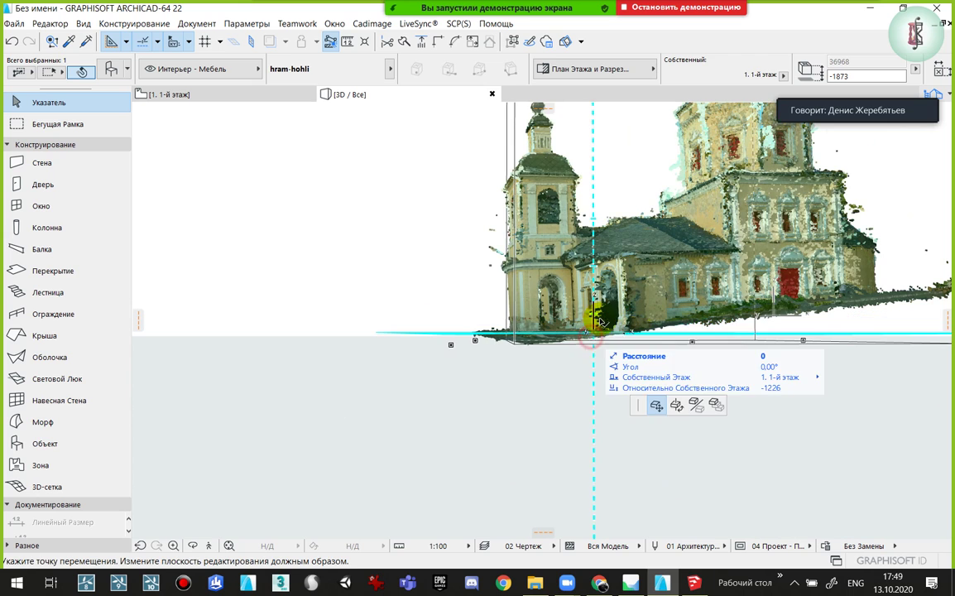
pyautogui.click(596, 323)
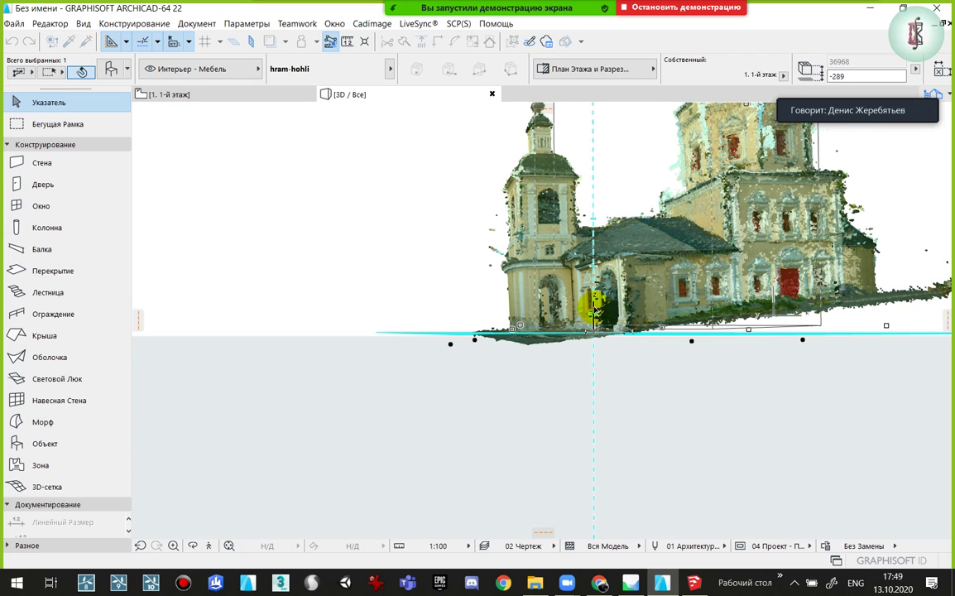
pyautogui.moveTo(594, 308)
pyautogui.keyDown('shift'); pyautogui.mouseDown(button='middle')
pyautogui.moveTo(686, 379)
pyautogui.moveTo(834, 410)
pyautogui.moveTo(896, 474)
pyautogui.mouseUp(button='middle'); pyautogui.keyUp('shift')
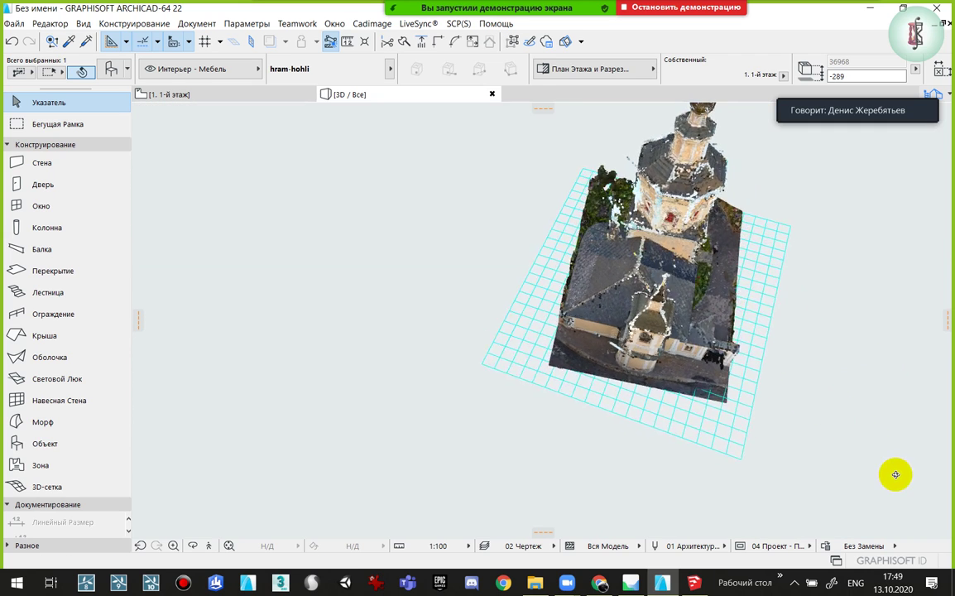
# Rotate the point cloud about -11.34° around its grid corner so the walls align
pyautogui.click(564, 354)
pyautogui.click(513, 356)
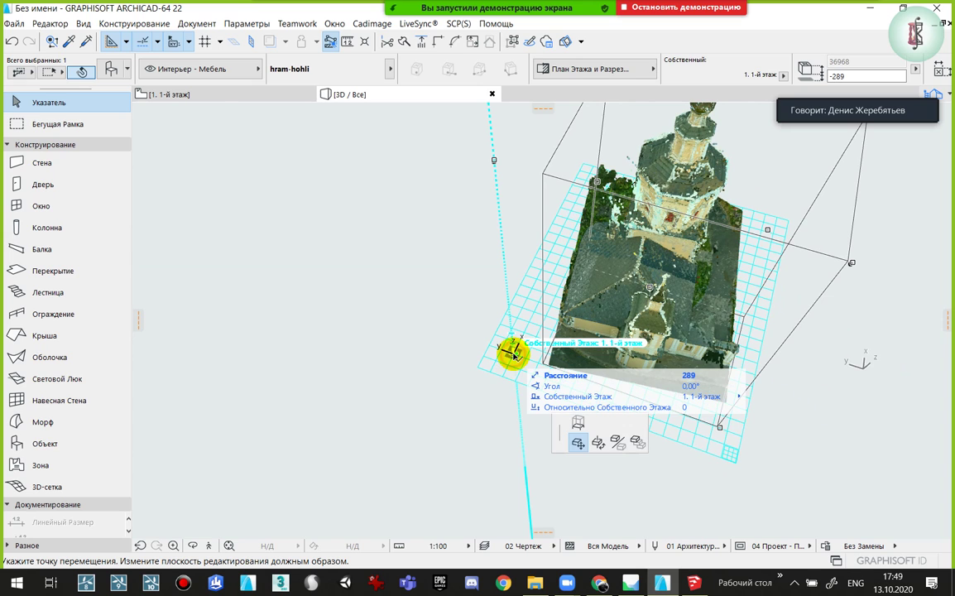
pyautogui.click(178, 131)
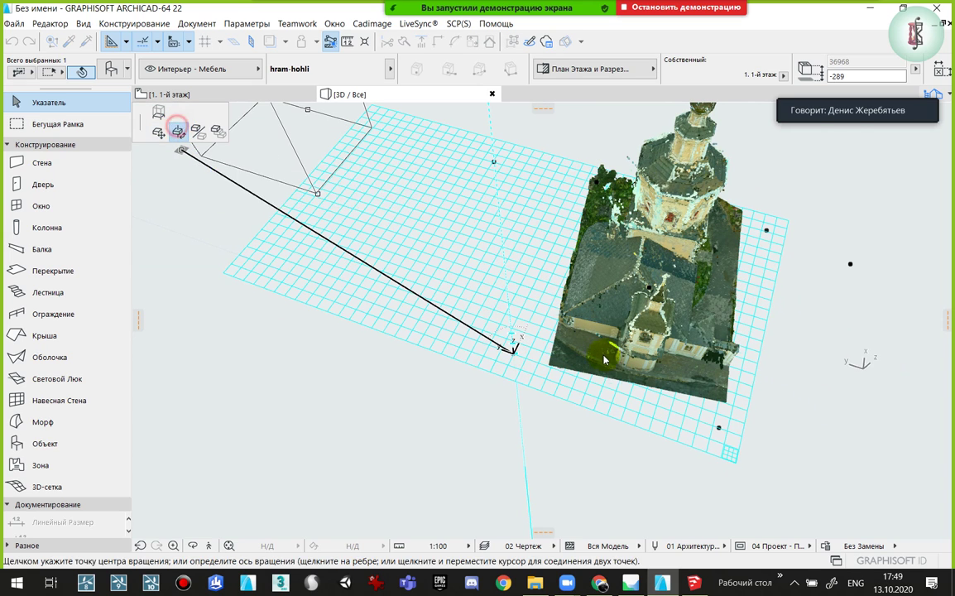
pyautogui.click(515, 355)
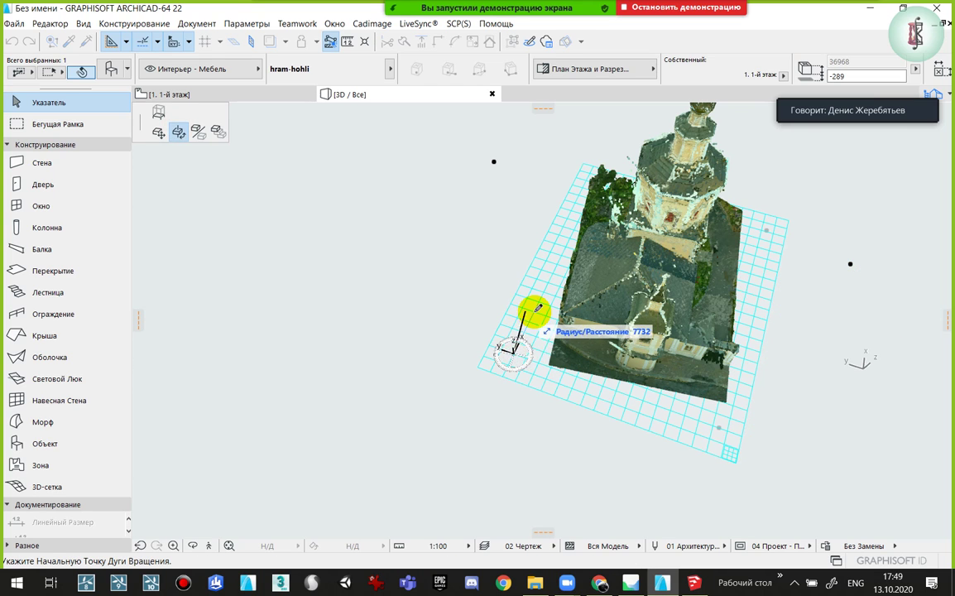
pyautogui.click(539, 308)
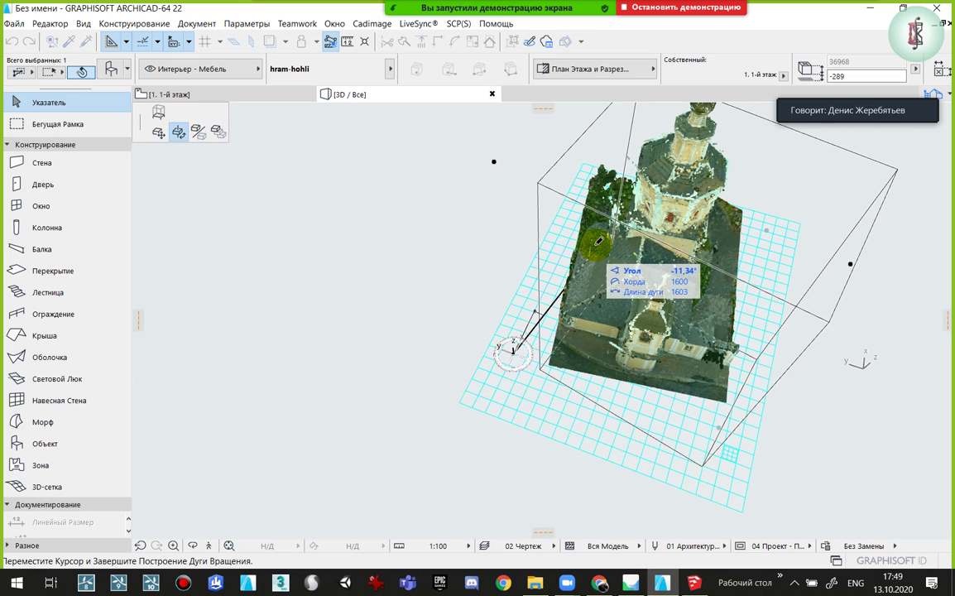
pyautogui.click(596, 246)
pyautogui.moveTo(596, 246)
pyautogui.keyDown('shift'); pyautogui.mouseDown(button='middle')
pyautogui.moveTo(603, 288)
pyautogui.moveTo(802, 264)
pyautogui.moveTo(827, 415)
pyautogui.moveTo(814, 436)
pyautogui.moveTo(806, 299)
pyautogui.moveTo(910, 315)
pyautogui.moveTo(781, 319)
pyautogui.moveTo(836, 305)
pyautogui.moveTo(862, 312)
pyautogui.moveTo(837, 325)
pyautogui.moveTo(689, 341)
pyautogui.moveTo(456, 354)
pyautogui.moveTo(217, 294)
pyautogui.moveTo(697, 326)
pyautogui.moveTo(631, 345)
pyautogui.moveTo(571, 331)
pyautogui.moveTo(666, 261)
pyautogui.moveTo(612, 300)
pyautogui.moveTo(633, 291)
pyautogui.moveTo(618, 293)
pyautogui.moveTo(576, 346)
pyautogui.mouseUp(button='middle'); pyautogui.keyUp('shift')
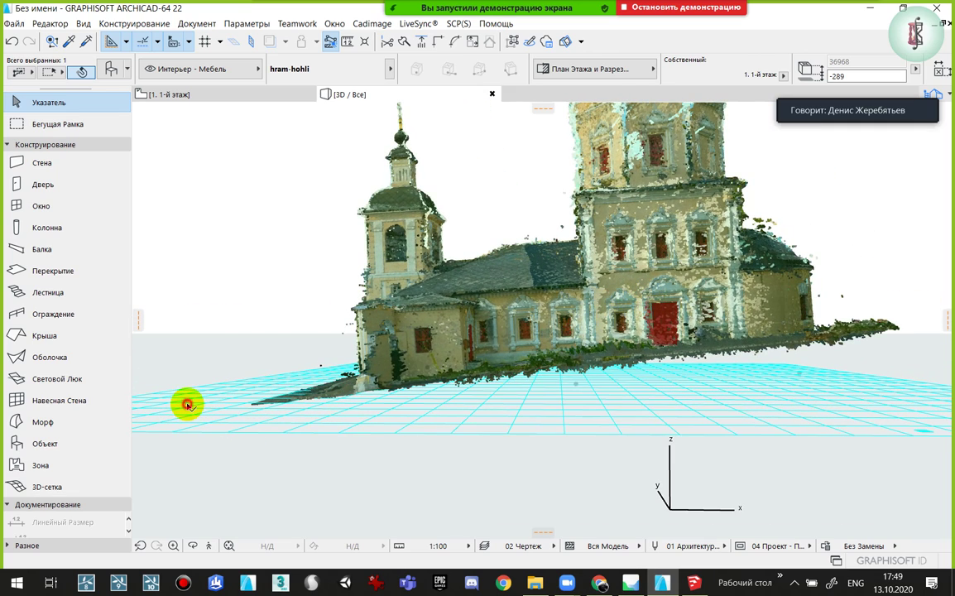
pyautogui.press('o')
pyautogui.click(181, 129)
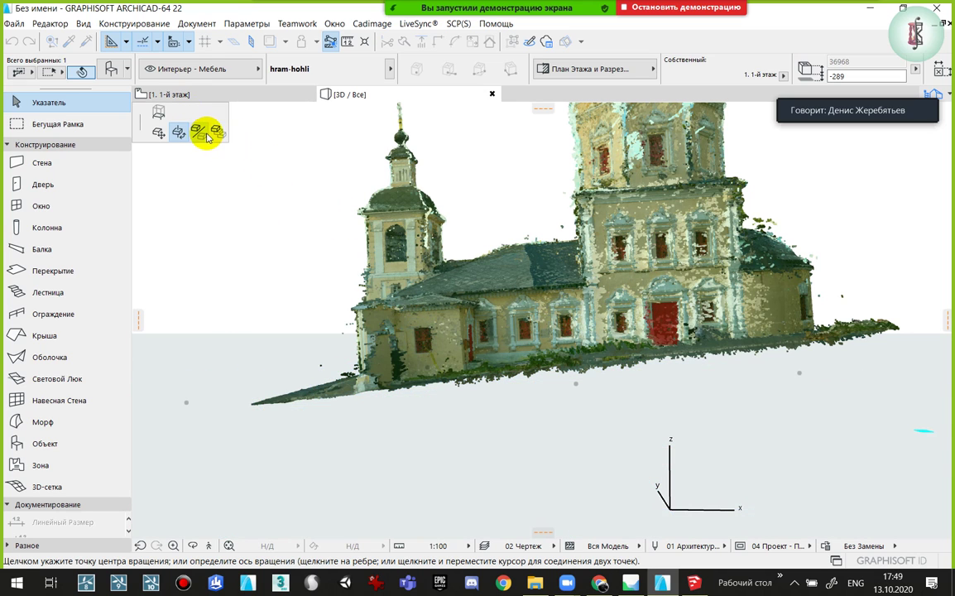
pyautogui.moveTo(209, 137); pyautogui.dragTo(800, 430)
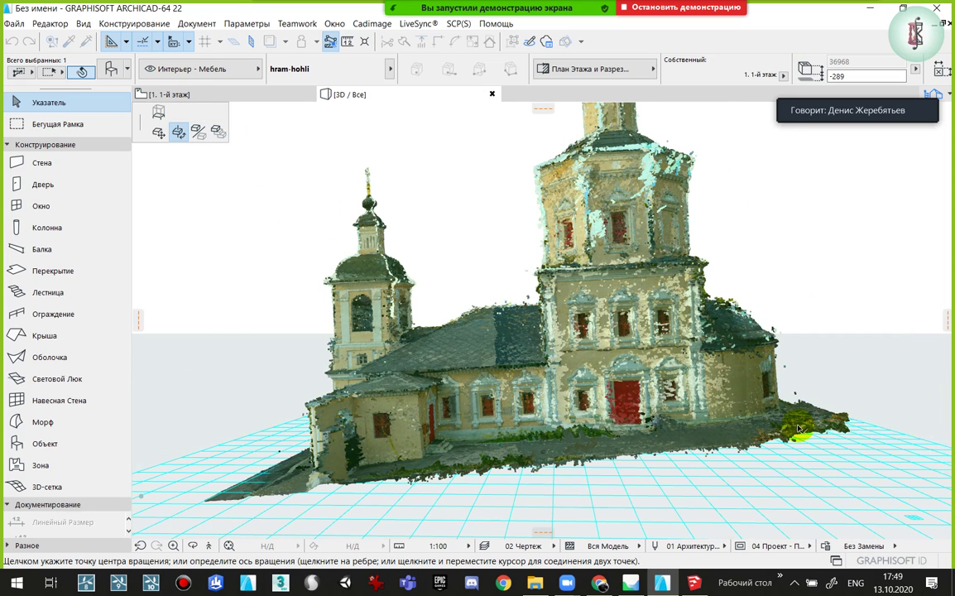
pyautogui.moveTo(569, 377)
pyautogui.mouseDown()
pyautogui.moveTo(709, 414)
pyautogui.moveTo(532, 403)
pyautogui.mouseUp()
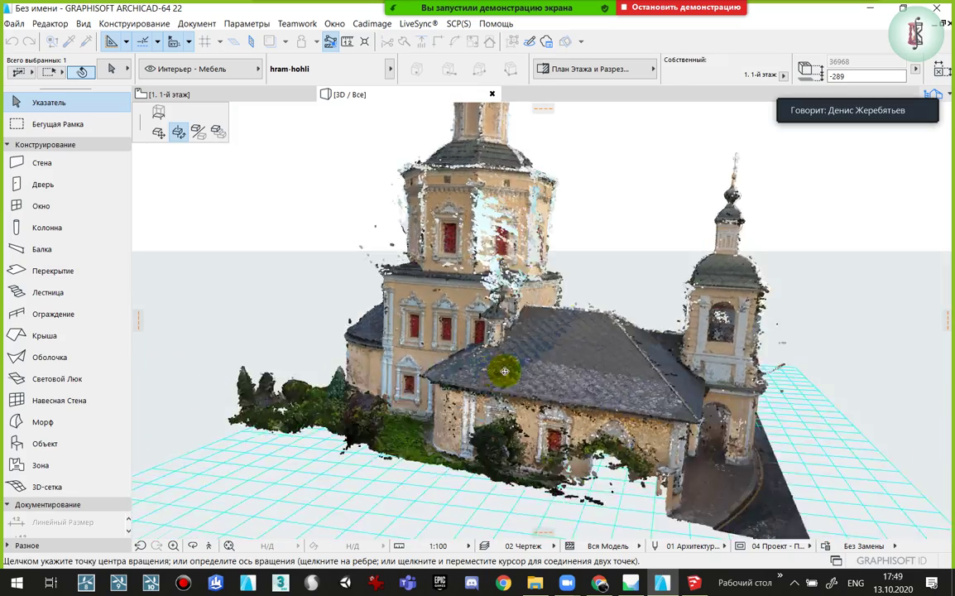
pyautogui.scroll(2, 532, 403)
pyautogui.scroll(3, 512, 326)
pyautogui.scroll(3, 518, 334)
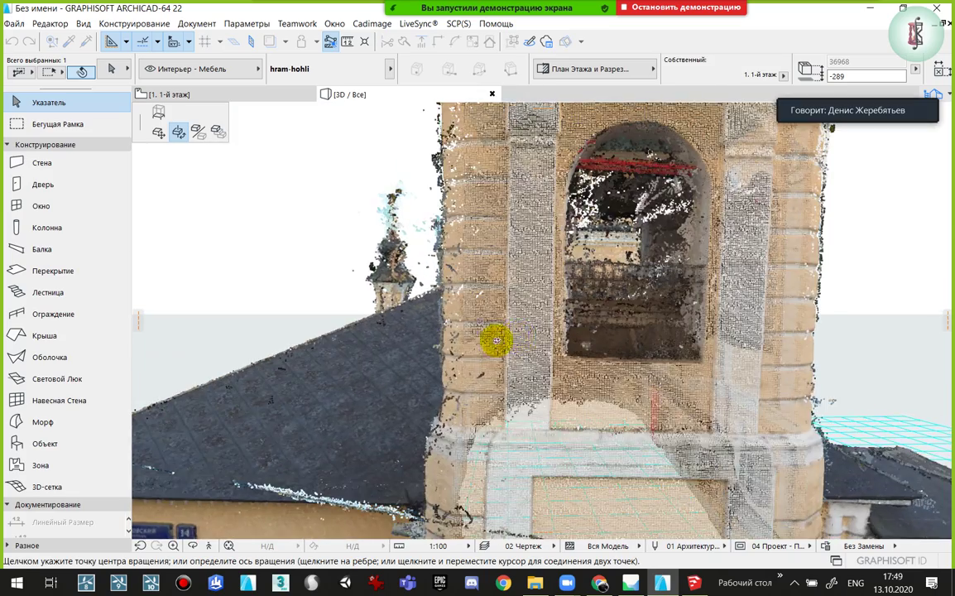
pyautogui.scroll(2, 495, 339)
pyautogui.moveTo(454, 339)
pyautogui.mouseDown()
pyautogui.moveTo(486, 418)
pyautogui.moveTo(496, 405)
pyautogui.moveTo(460, 399)
pyautogui.moveTo(546, 394)
pyautogui.moveTo(397, 384)
pyautogui.moveTo(482, 324)
pyautogui.moveTo(482, 336)
pyautogui.mouseUp()
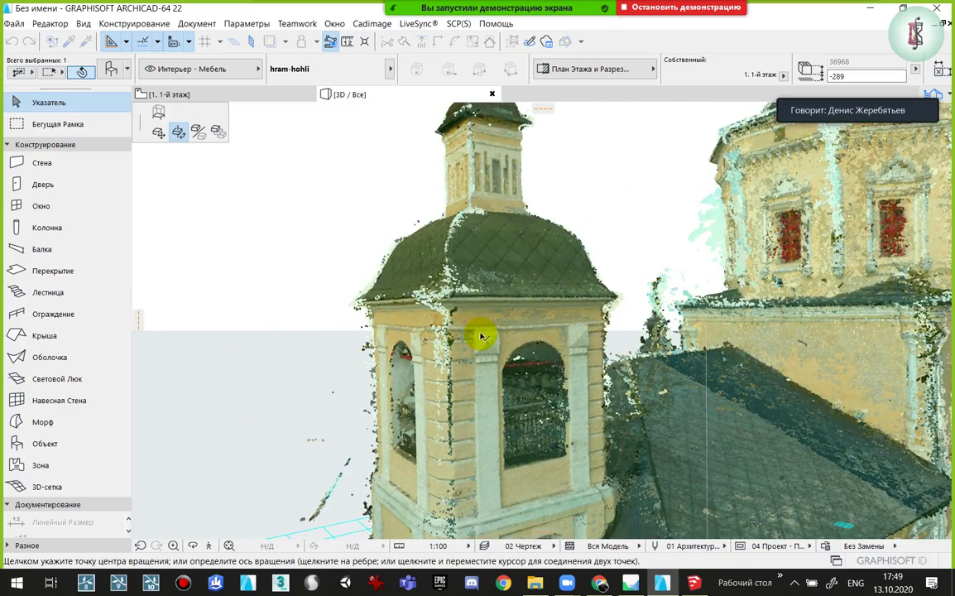
pyautogui.scroll(1, 290, 266)
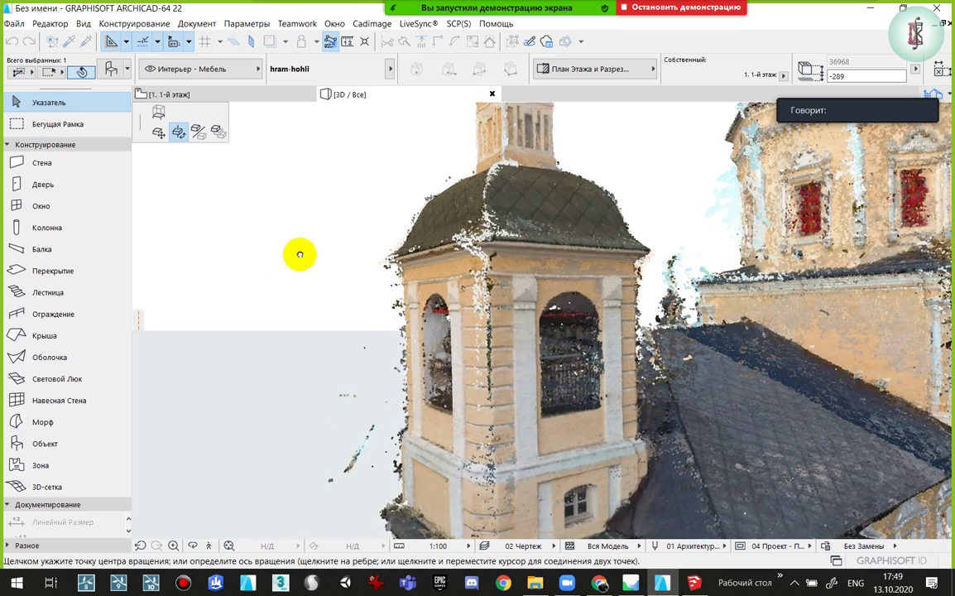
pyautogui.scroll(1, 515, 314)
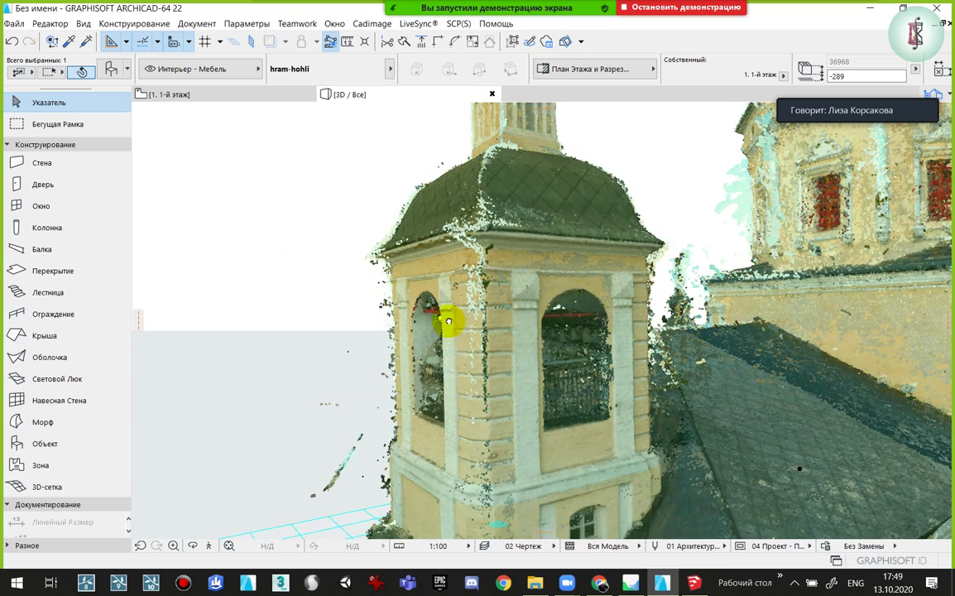
pyautogui.moveTo(448, 321); pyautogui.dragTo(373, 228, button='middle')
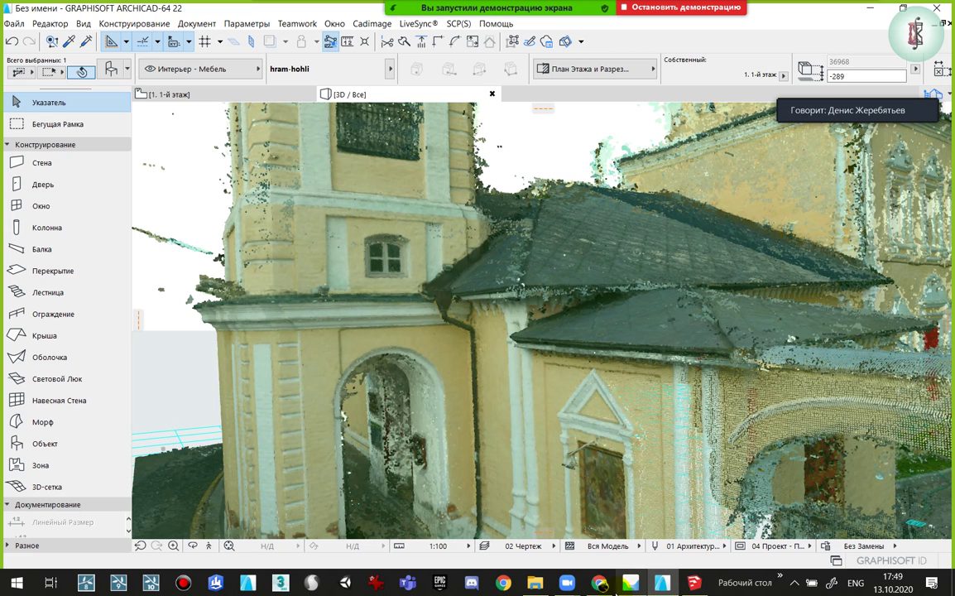
# Dock the floating Trimble Scan Essentials toolbar in SketchUp's top toolbar area
pyautogui.click(692, 584)
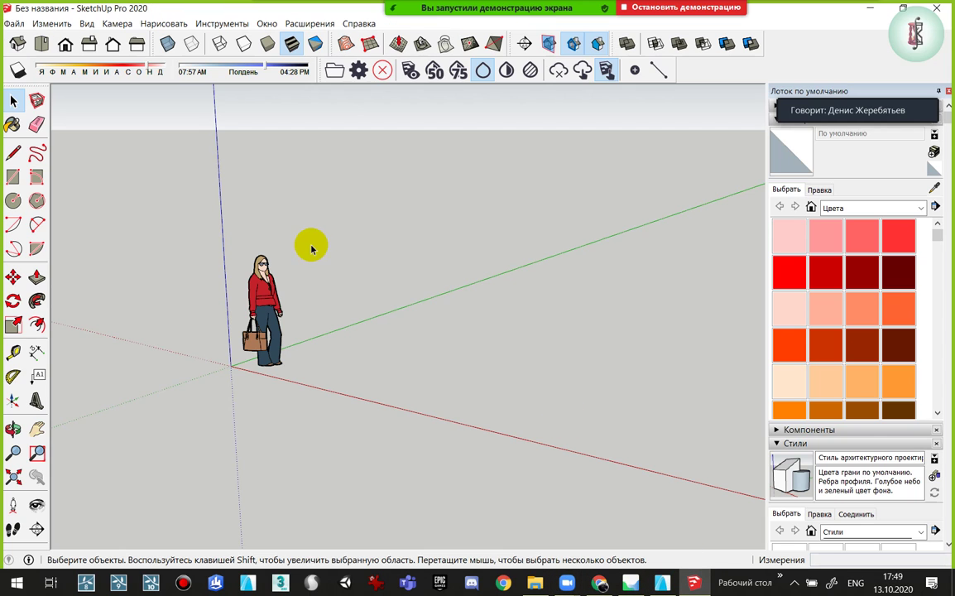
pyautogui.moveTo(312, 249)
pyautogui.mouseDown(button='middle')
pyautogui.moveTo(354, 240)
pyautogui.moveTo(344, 234)
pyautogui.mouseUp(button='middle')
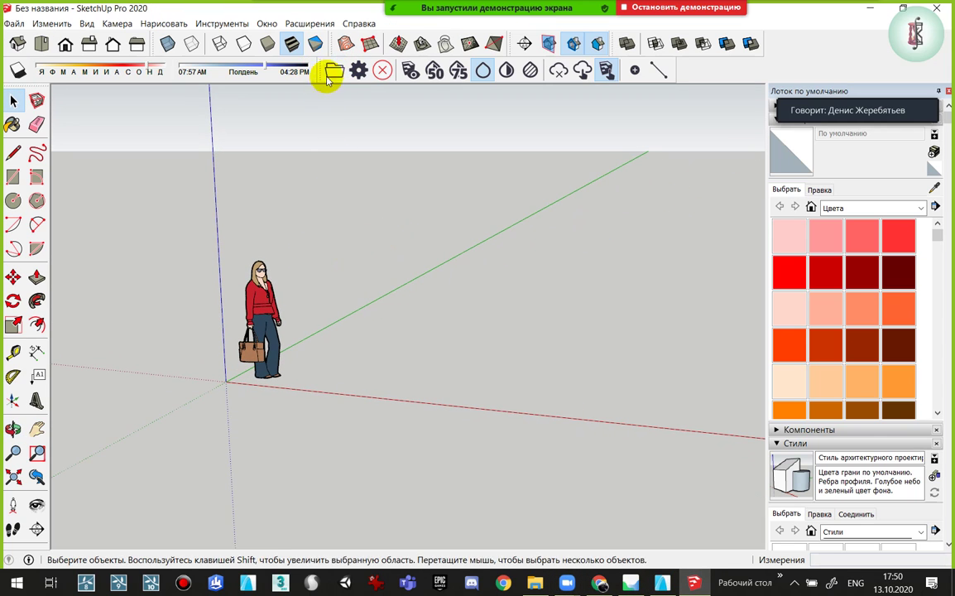
pyautogui.moveTo(319, 73); pyautogui.dragTo(153, 170)
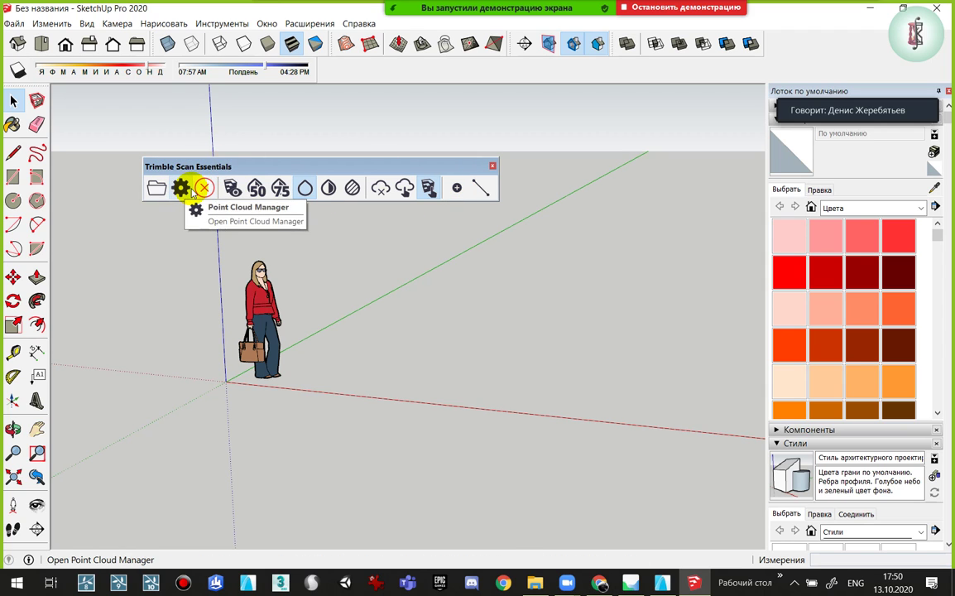
pyautogui.moveTo(182, 168)
pyautogui.mouseDown()
pyautogui.moveTo(351, 151)
pyautogui.moveTo(330, 70)
pyautogui.mouseUp()
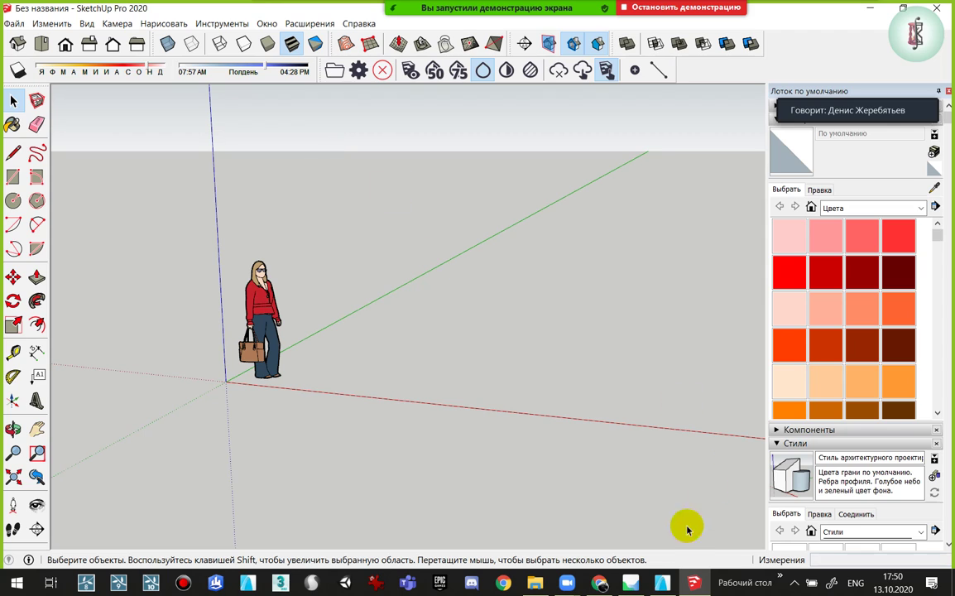
# Glance at the church cloud in Metashape, then return to the SketchUp model
pyautogui.click(632, 582)
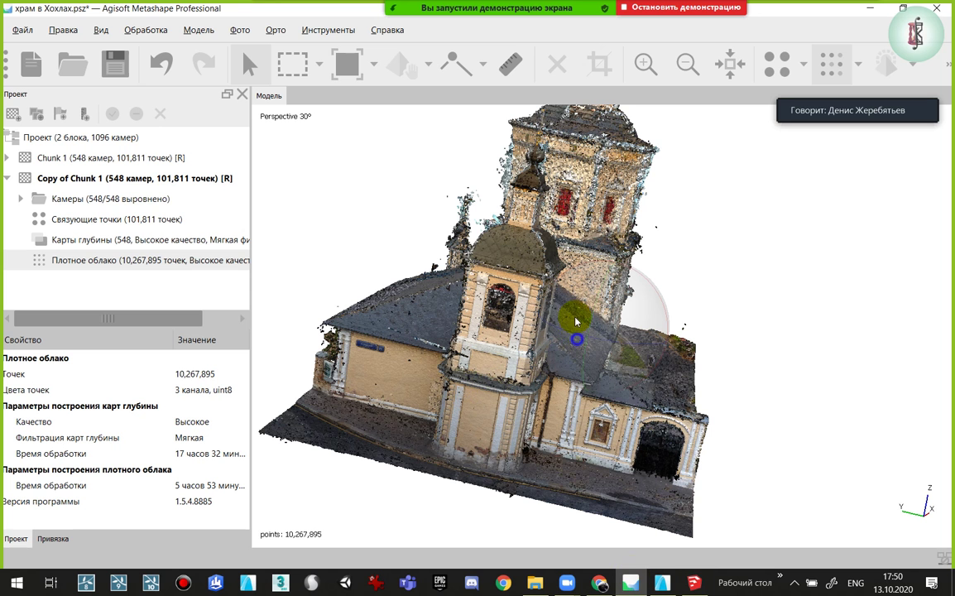
pyautogui.moveTo(526, 335); pyautogui.dragTo(526, 312, button='right')
pyautogui.click(687, 585)
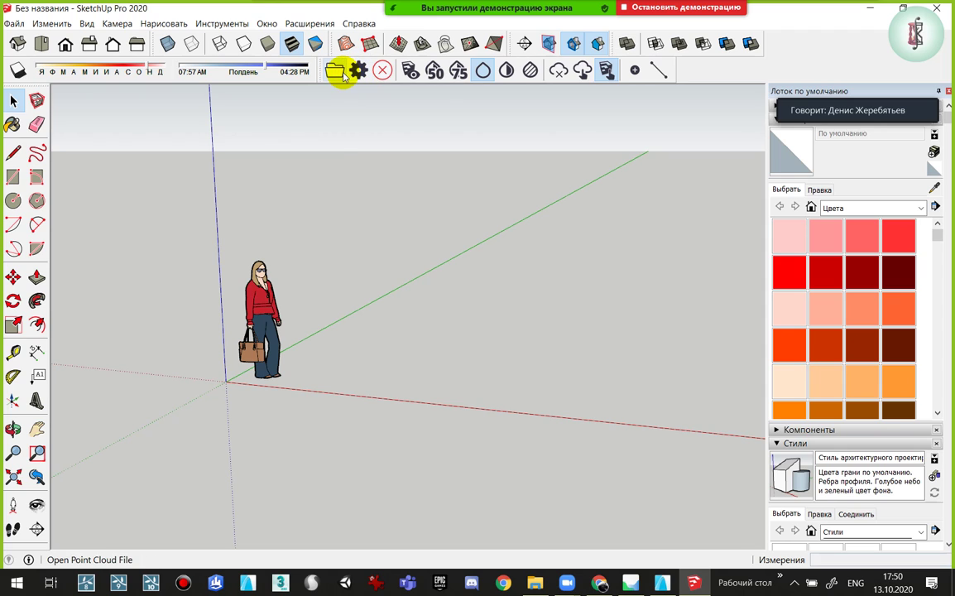
# Open a point cloud file, decline the licence offer, and go to the church folder by pasting its path from Explorer
pyautogui.click(338, 73)
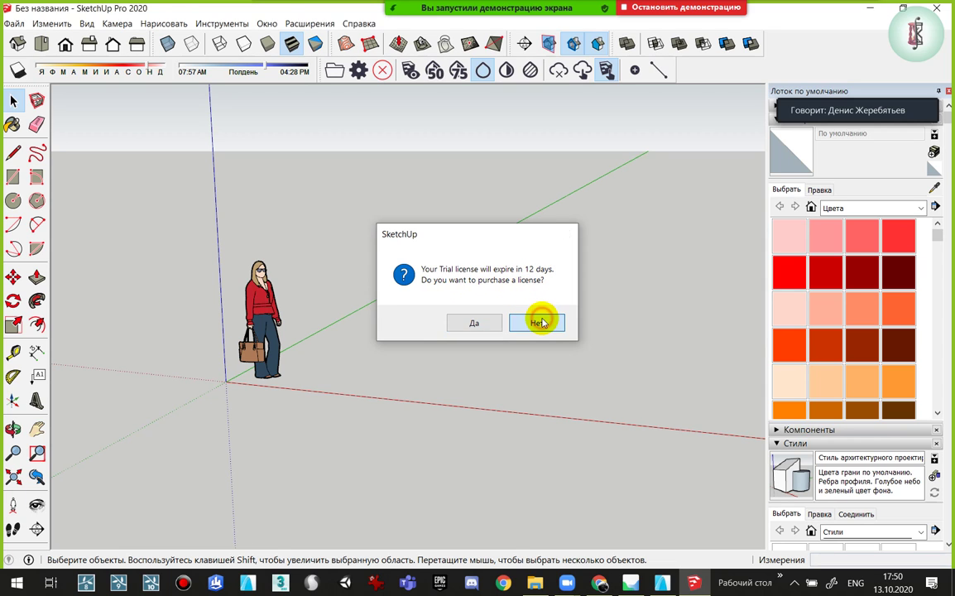
pyautogui.click(540, 323)
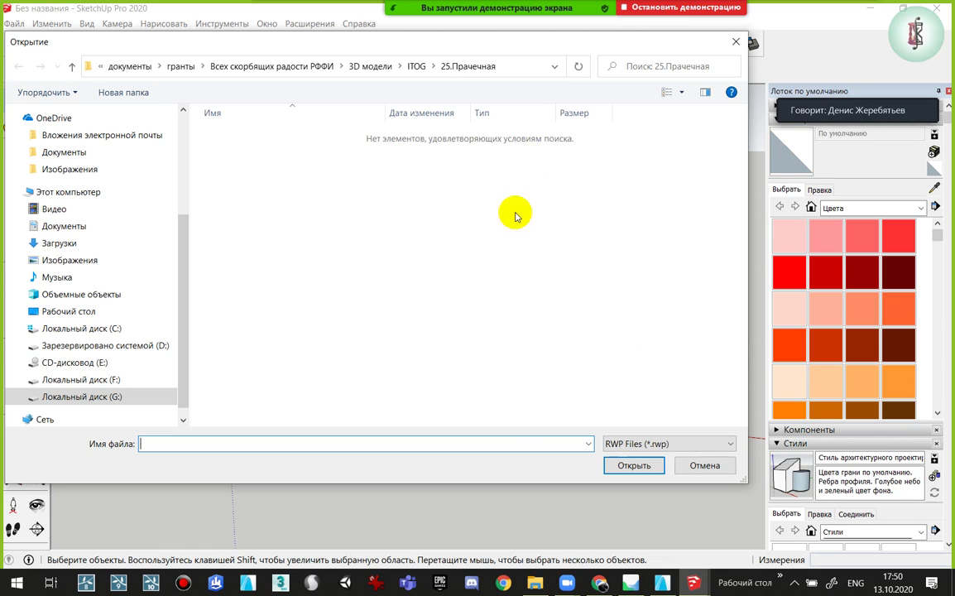
pyautogui.click(535, 583)
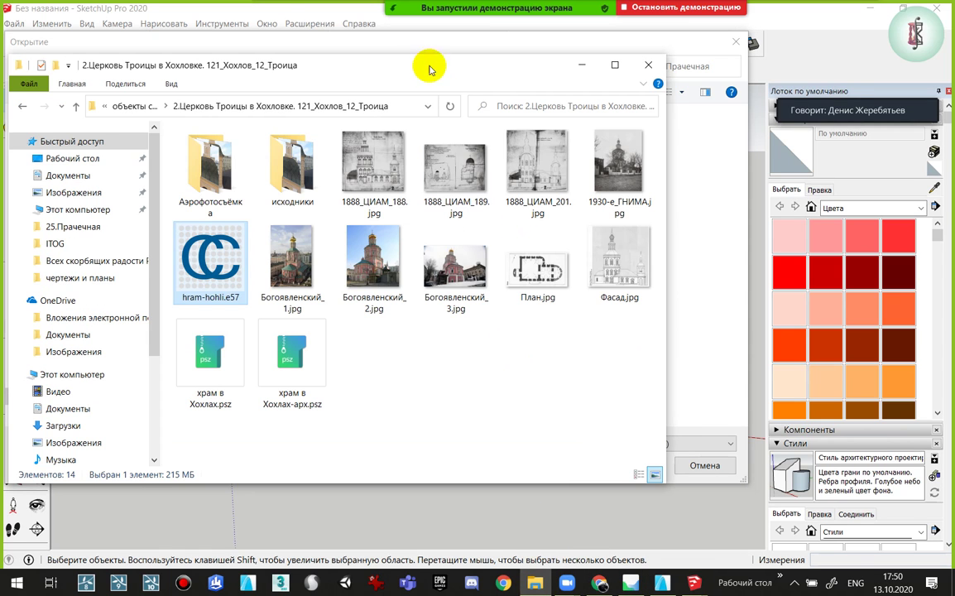
pyautogui.click(425, 110)
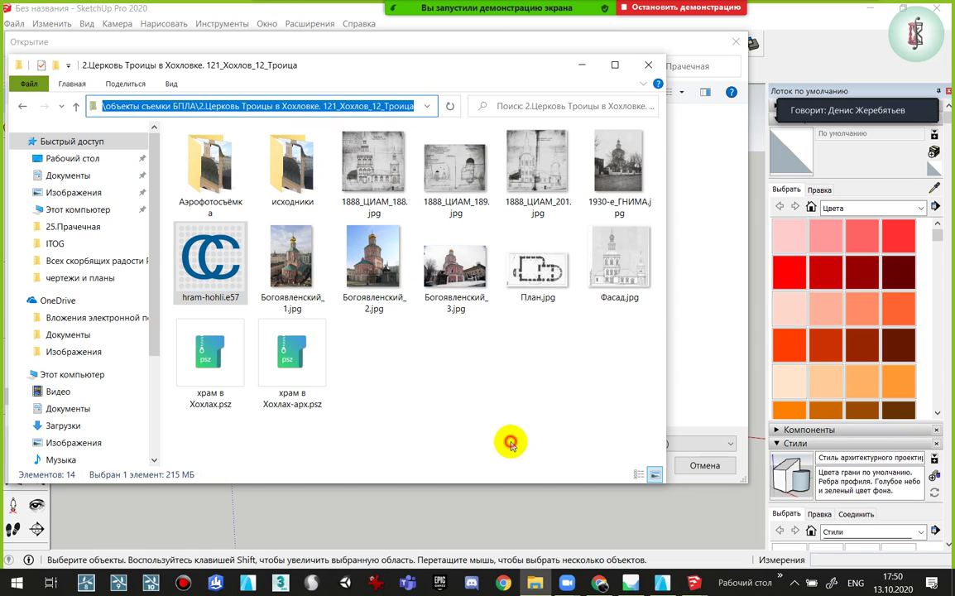
pyautogui.click(383, 394)
pyautogui.click(416, 102)
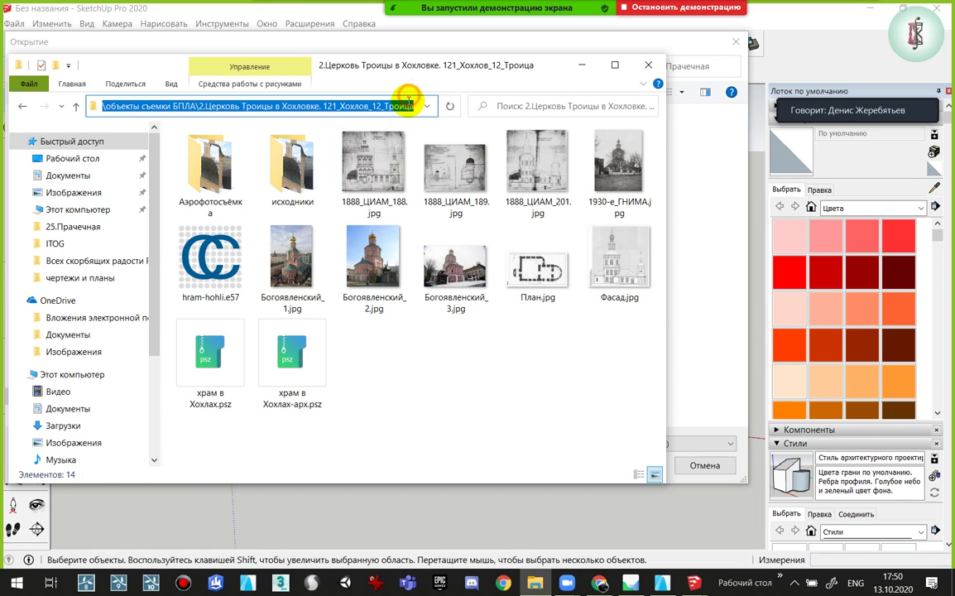
pyautogui.click(575, 65)
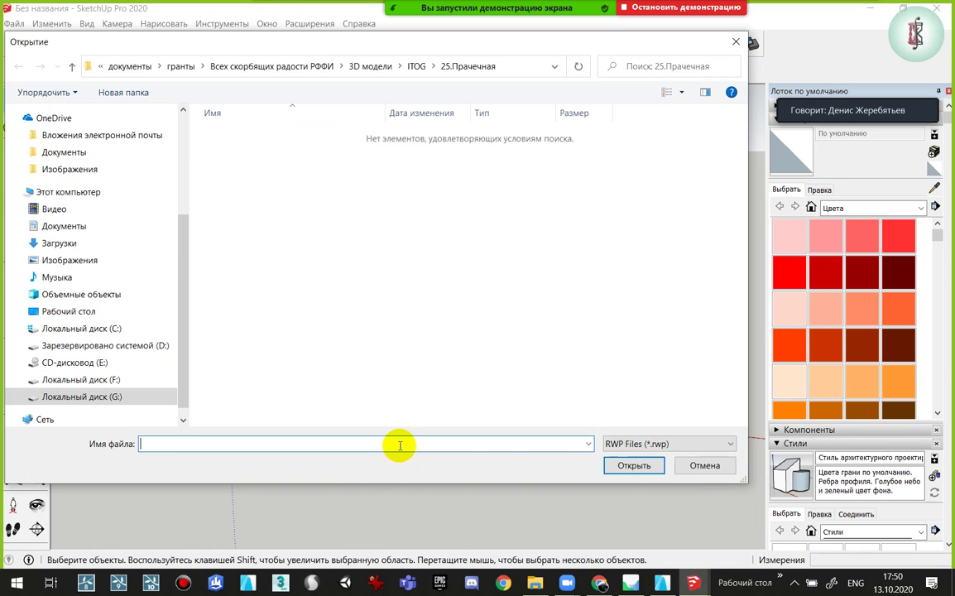
pyautogui.hotkey('ctrl', 'v')
pyautogui.press('Return')
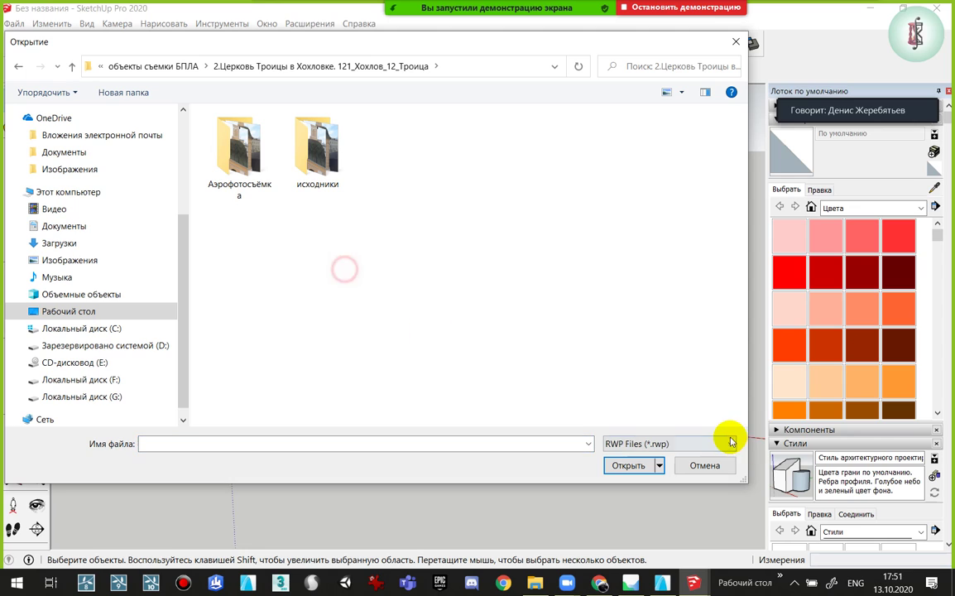
pyautogui.click(711, 444)
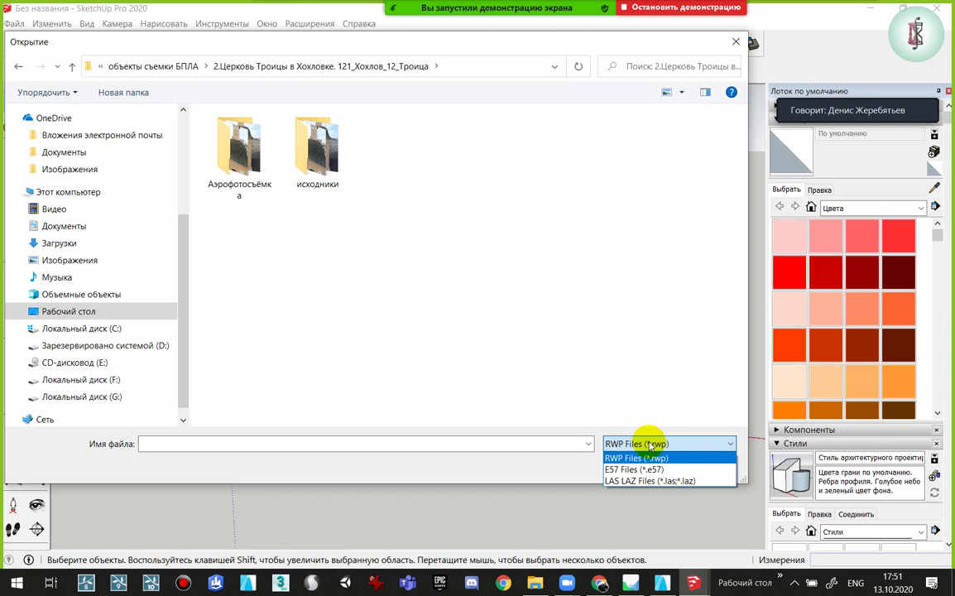
# Filter to E57 files and open hram-hohli.e57 as a point cloud
pyautogui.click(635, 469)
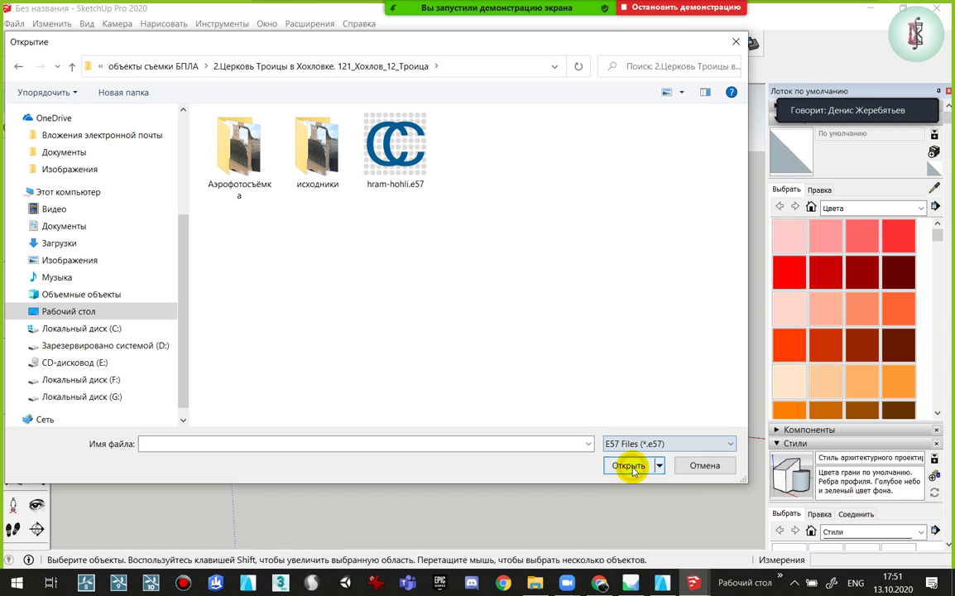
pyautogui.click(381, 166)
pyautogui.doubleClick(381, 165)
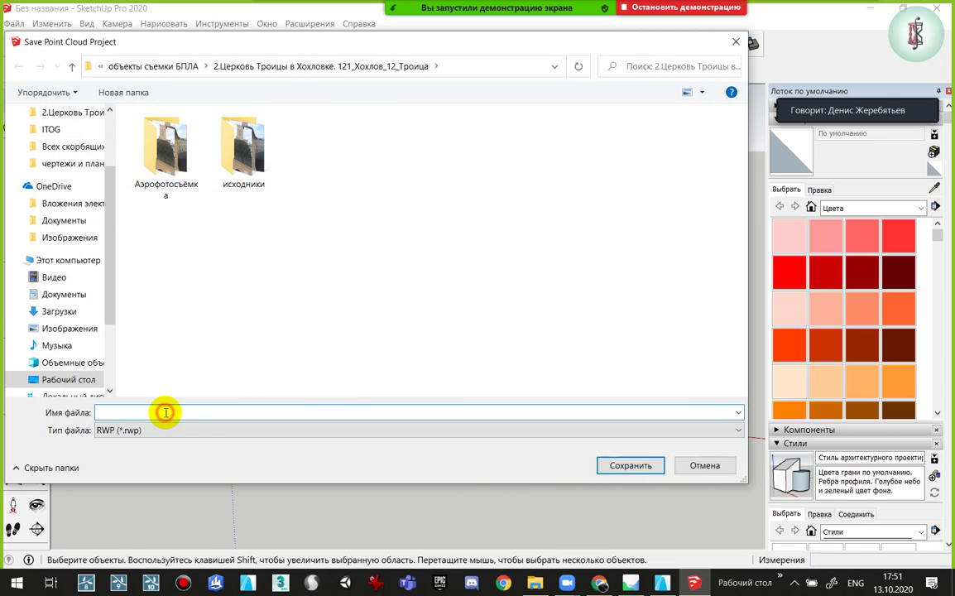
# Save the point cloud project as hram-hohli in RWP format
pyautogui.write('hra')
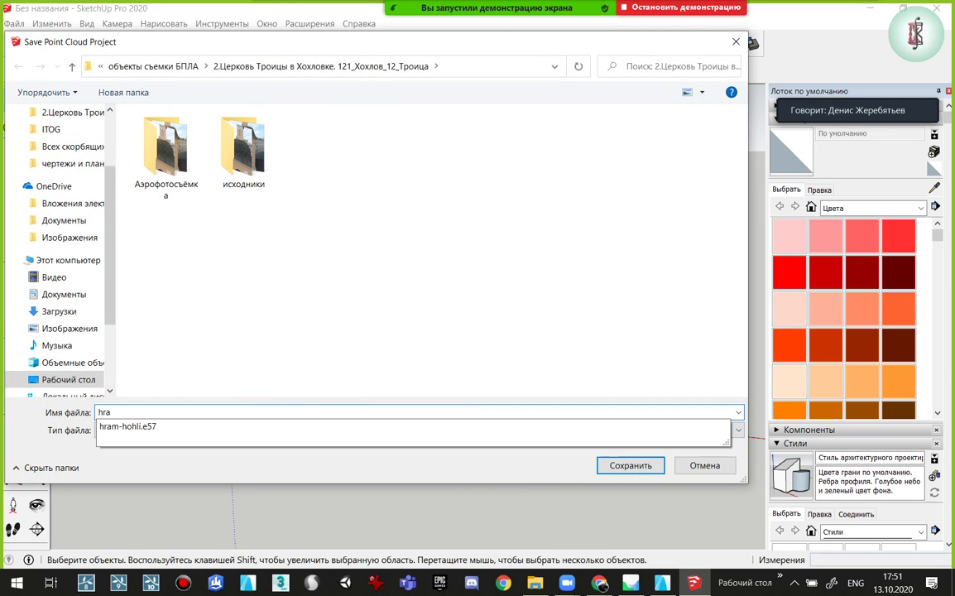
pyautogui.press('Down')
pyautogui.click(213, 346)
pyautogui.click(197, 416)
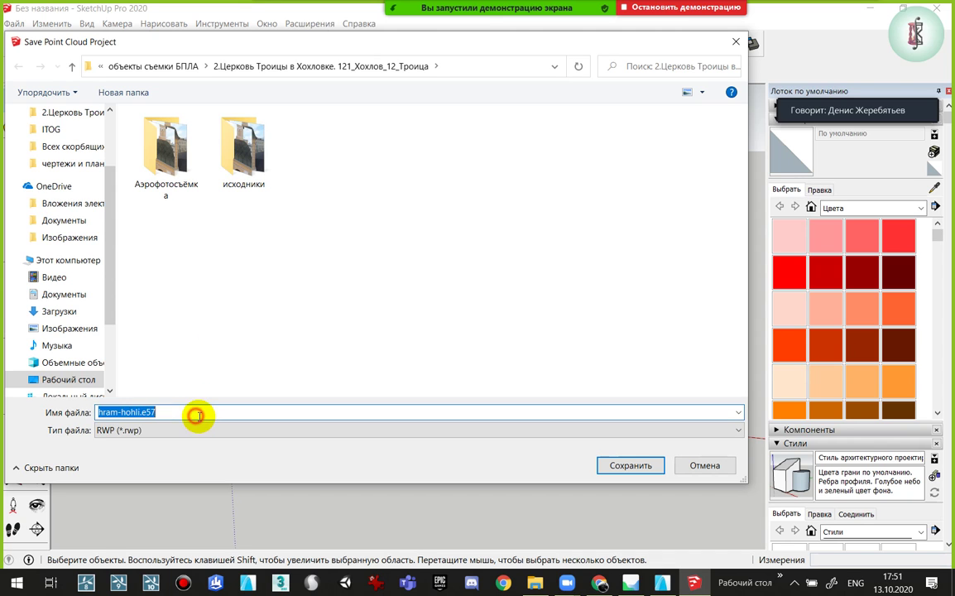
pyautogui.press('BackSpace')
pyautogui.press('BackSpace')
pyautogui.press('BackSpace')
pyautogui.click(241, 352)
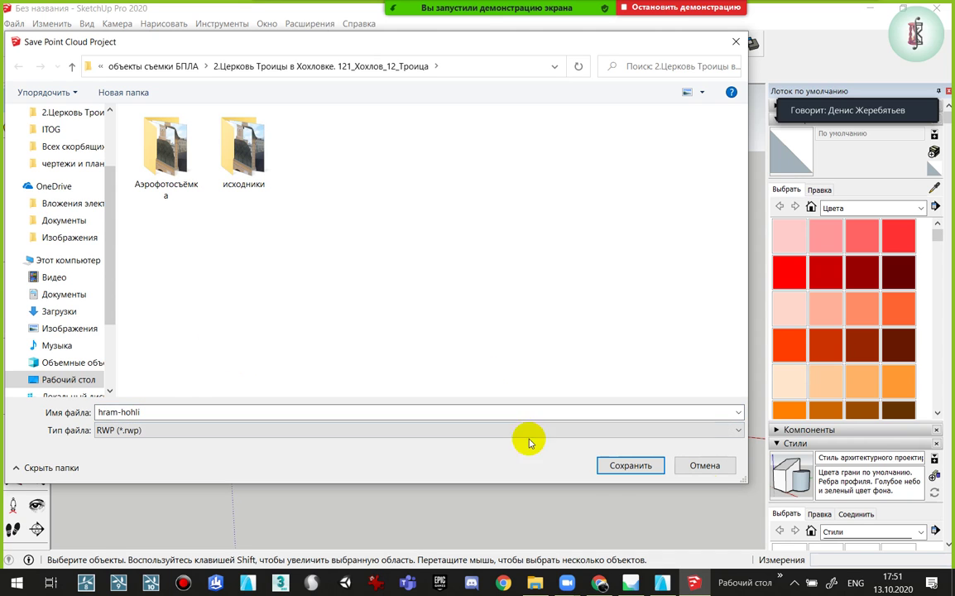
pyautogui.click(623, 464)
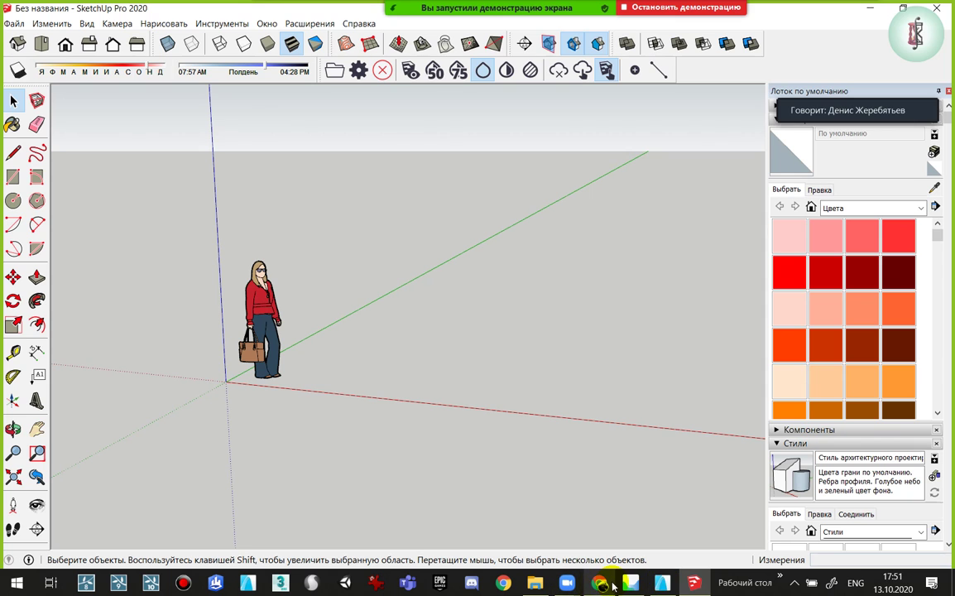
# In Metashape, start exporting the dense point cloud, check the formats, then cancel and minimise
pyautogui.click(659, 586)
pyautogui.click(22, 31)
pyautogui.moveTo(53, 168)
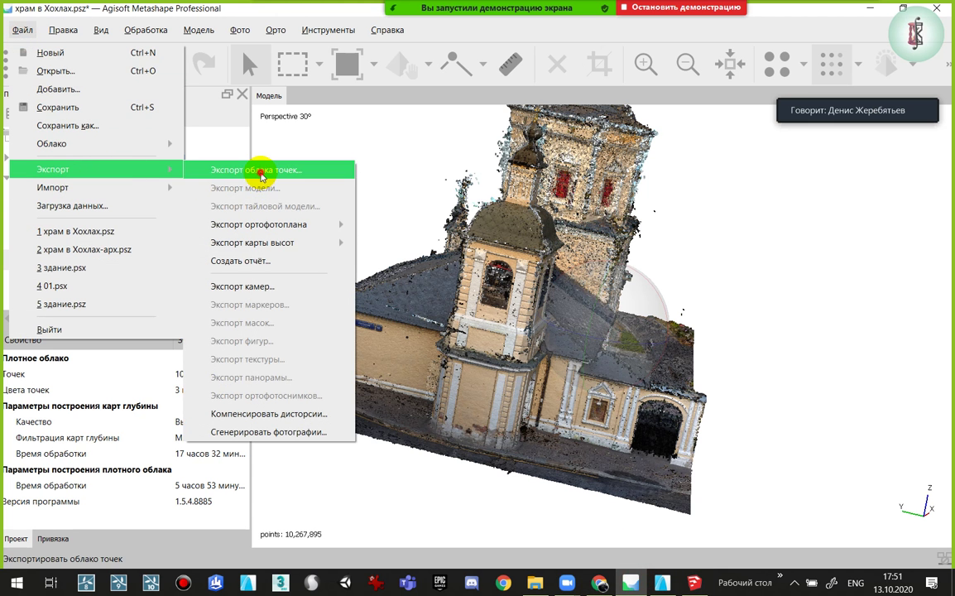
pyautogui.click(359, 196)
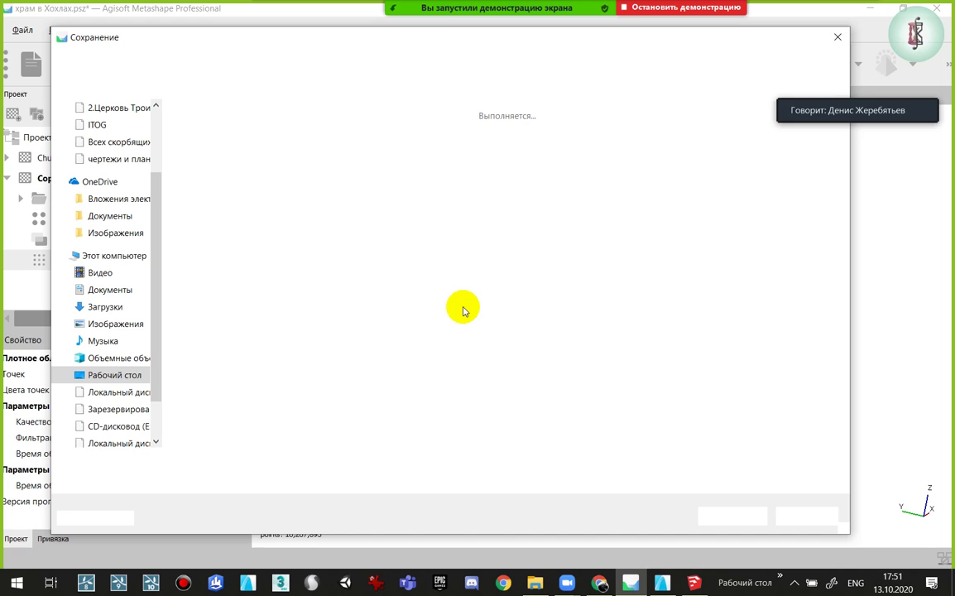
pyautogui.click(209, 484)
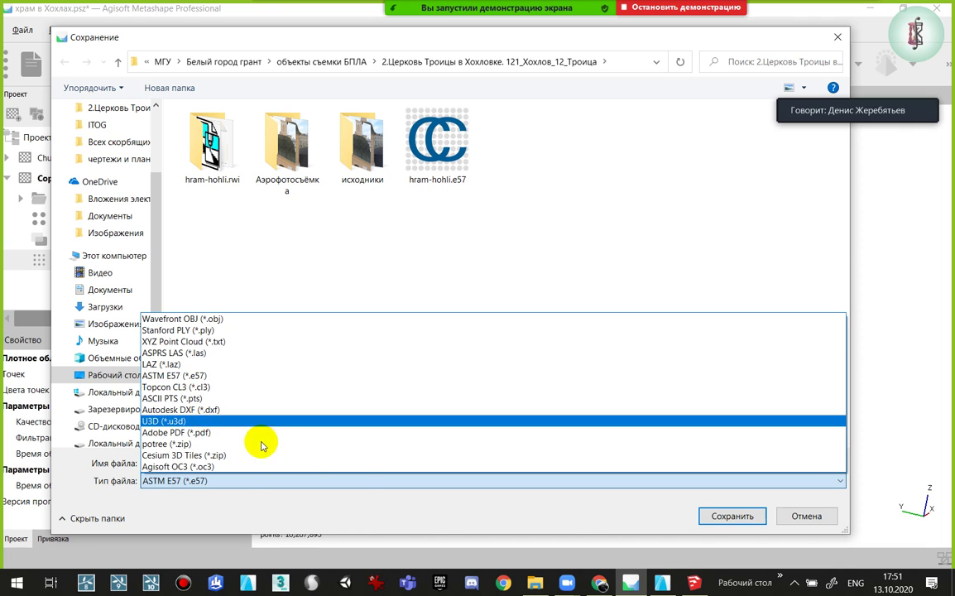
pyautogui.click(430, 516)
pyautogui.click(795, 515)
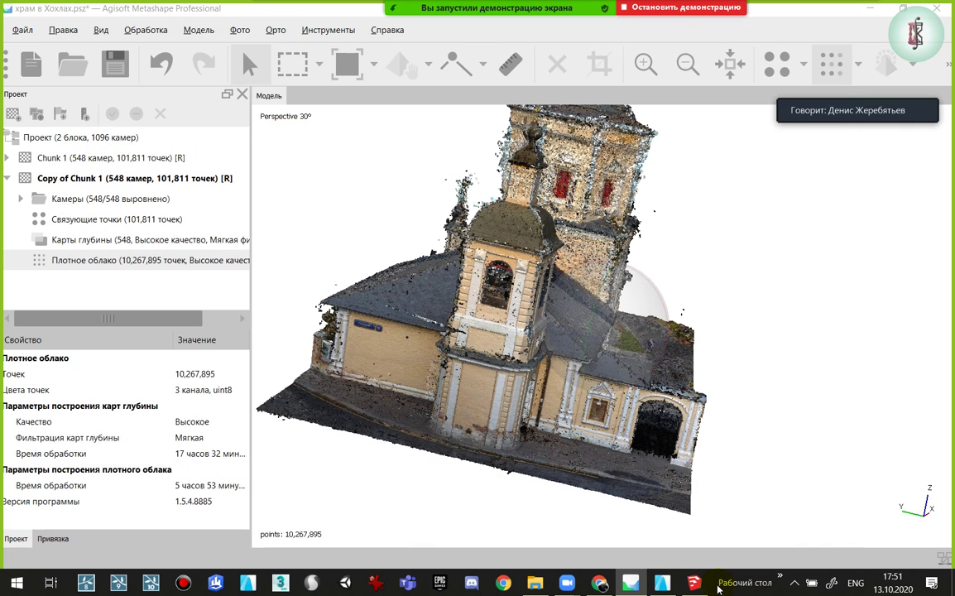
pyautogui.click(870, 8)
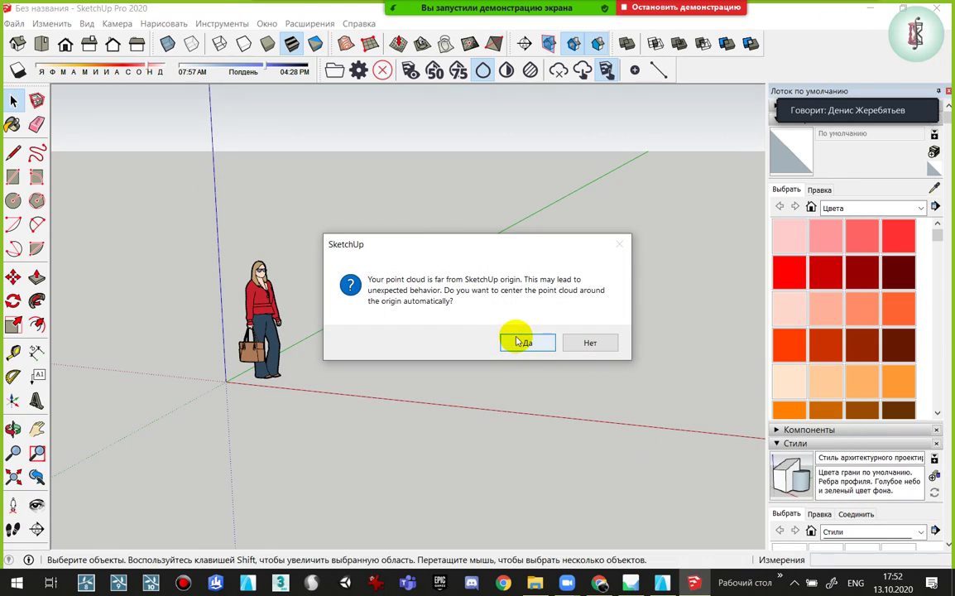
# Centre the point cloud at the origin and glance at the church project folder
pyautogui.click(521, 344)
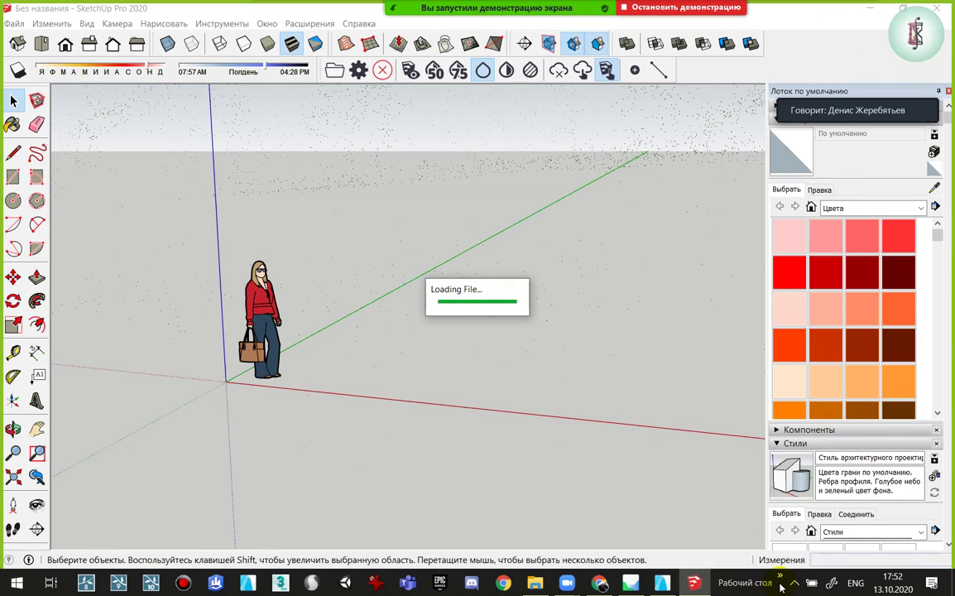
pyautogui.hotkey('alt', 'Tab')
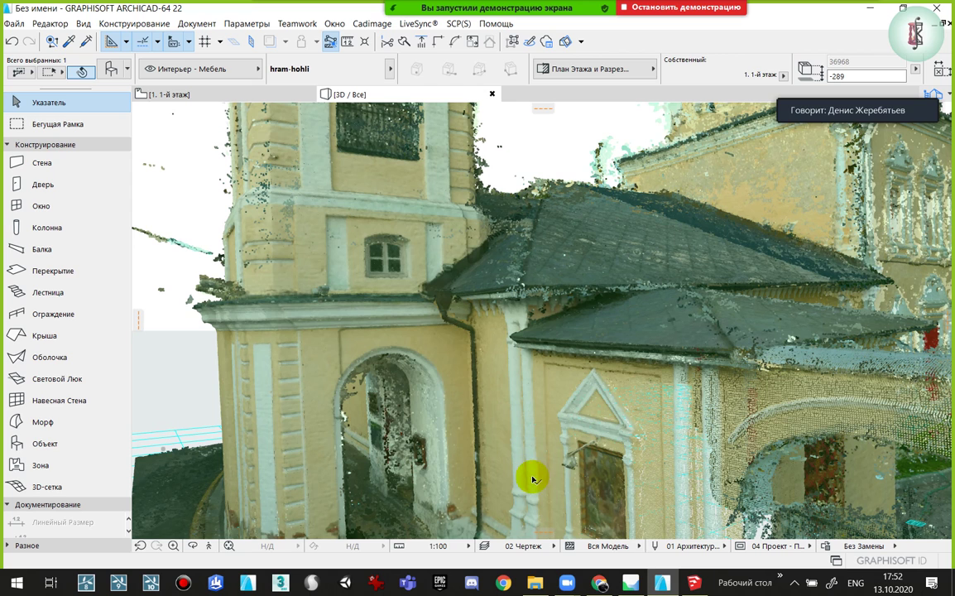
pyautogui.click(536, 584)
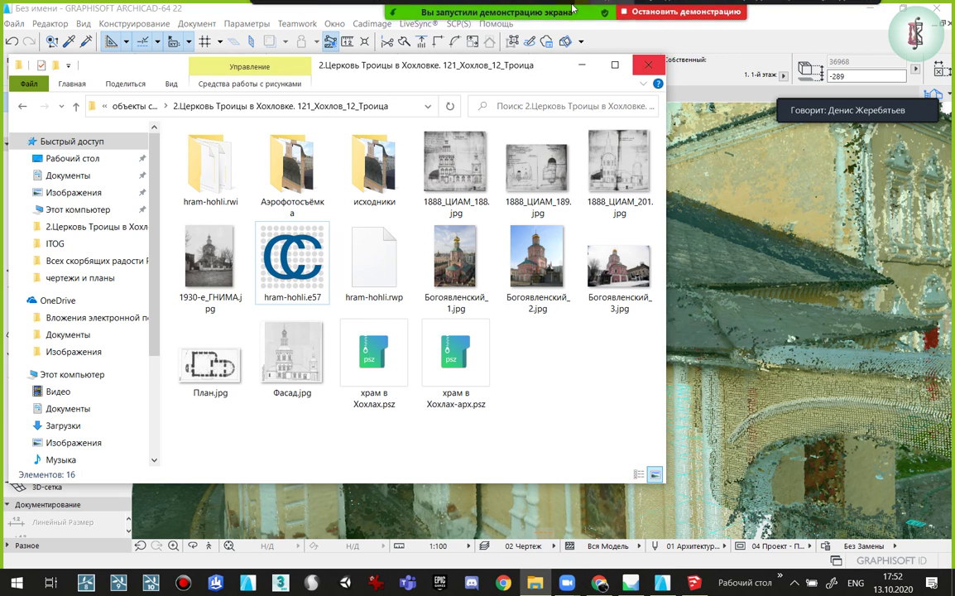
pyautogui.click(590, 73)
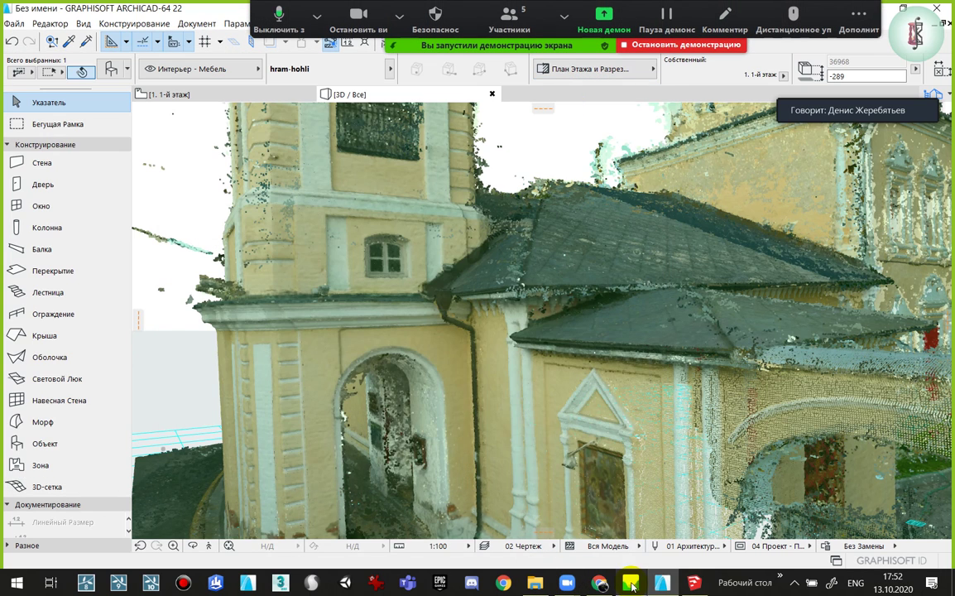
pyautogui.click(693, 584)
# Orbit around the church point cloud, then choose File > Save As
pyautogui.moveTo(390, 364)
pyautogui.mouseDown(button='middle')
pyautogui.moveTo(374, 399)
pyautogui.moveTo(346, 332)
pyautogui.mouseUp(button='middle')
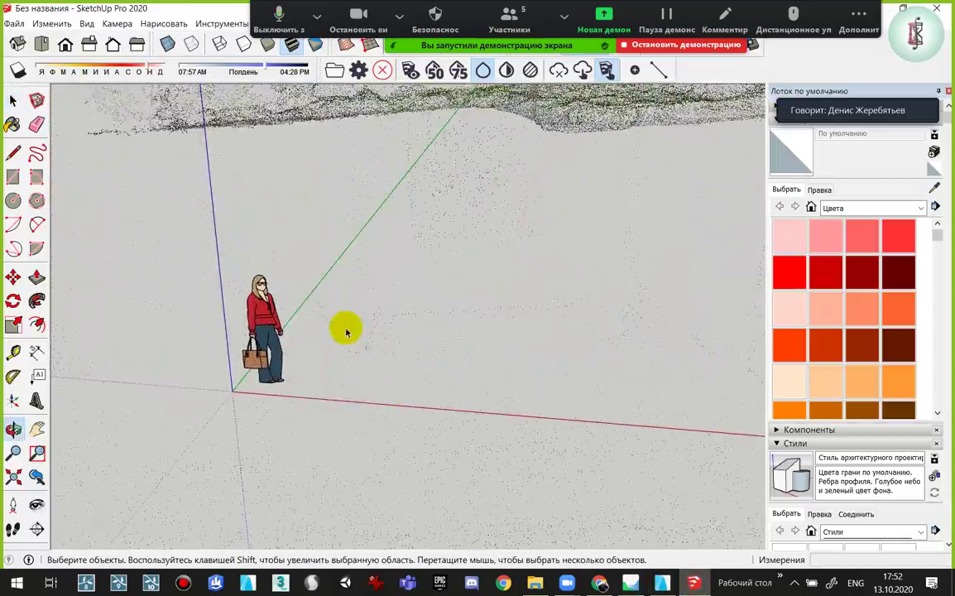
pyautogui.scroll(-3, 346, 332)
pyautogui.scroll(-1, 324, 316)
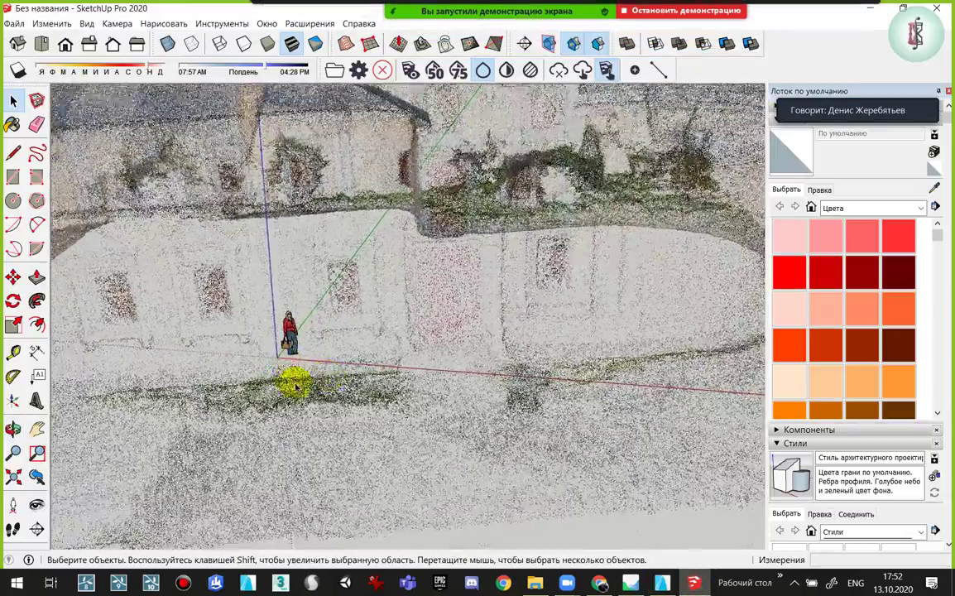
pyautogui.moveTo(295, 382)
pyautogui.mouseDown(button='middle')
pyautogui.moveTo(441, 335)
pyautogui.moveTo(596, 352)
pyautogui.moveTo(570, 370)
pyautogui.mouseUp(button='middle')
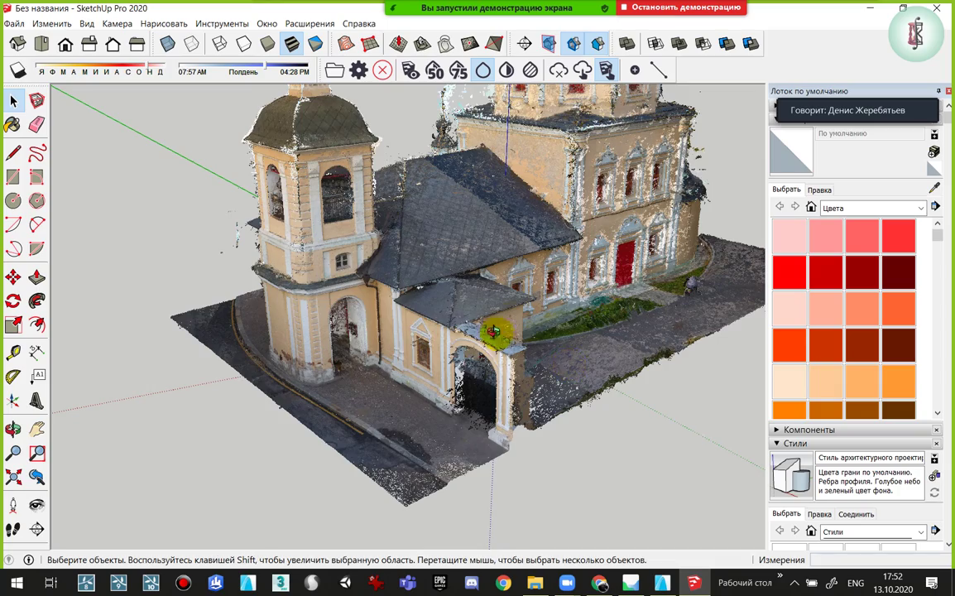
pyautogui.moveTo(493, 331); pyautogui.dragTo(614, 267, button='middle')
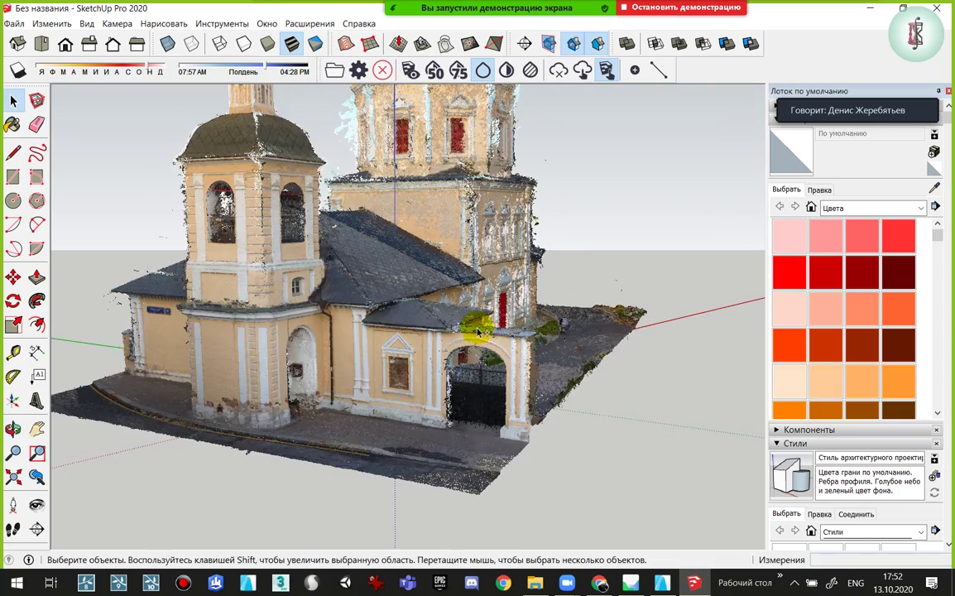
pyautogui.moveTo(478, 332)
pyautogui.mouseDown(button='middle')
pyautogui.moveTo(590, 335)
pyautogui.moveTo(582, 338)
pyautogui.mouseUp(button='middle')
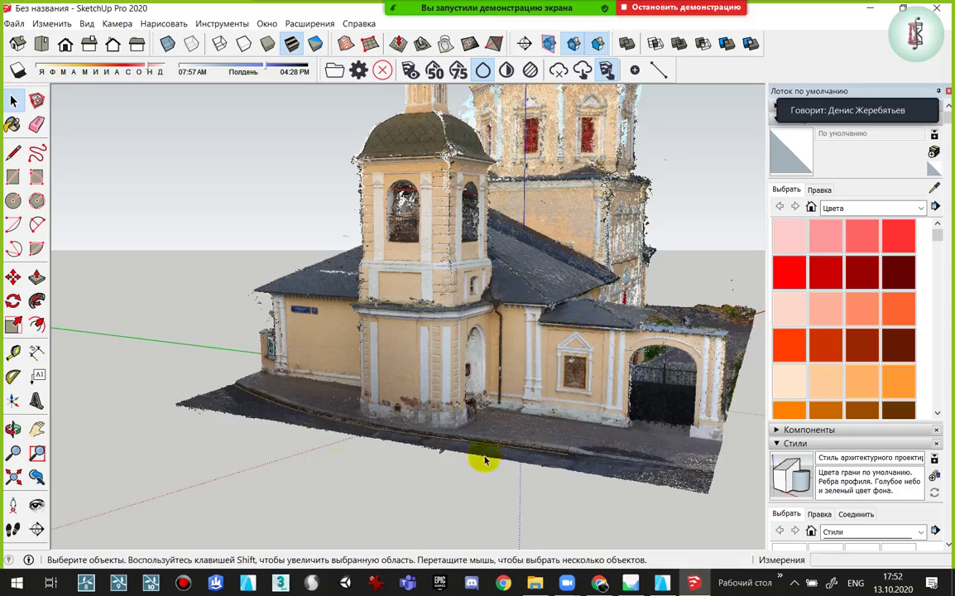
pyautogui.moveTo(485, 460)
pyautogui.mouseDown(button='middle')
pyautogui.moveTo(128, 379)
pyautogui.moveTo(474, 445)
pyautogui.moveTo(226, 454)
pyautogui.moveTo(312, 478)
pyautogui.moveTo(395, 419)
pyautogui.moveTo(334, 474)
pyautogui.moveTo(352, 448)
pyautogui.mouseUp(button='middle')
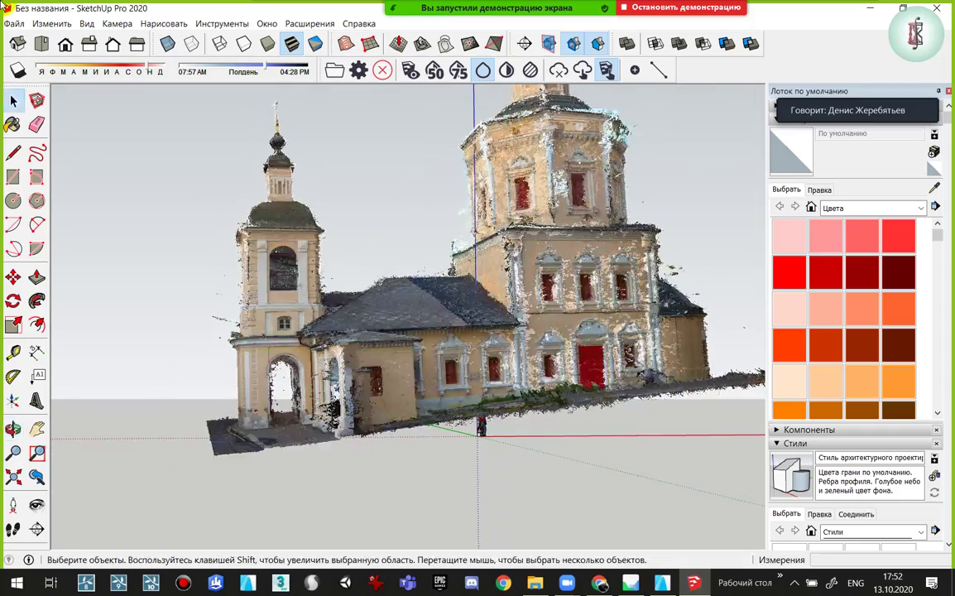
pyautogui.click(23, 24)
pyautogui.click(61, 96)
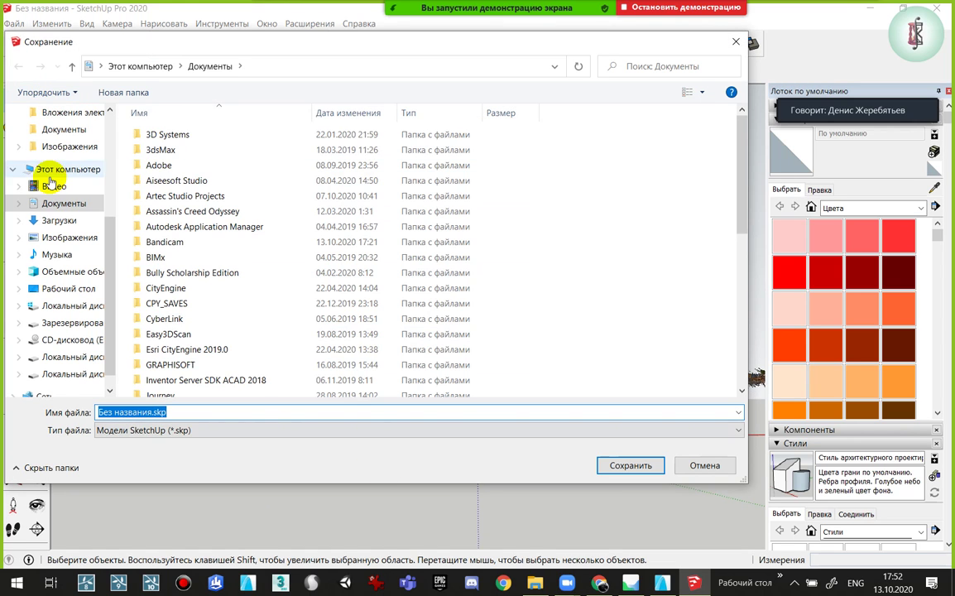
# Point the save location to the church project folder using its path copied from Explorer
pyautogui.click(58, 139)
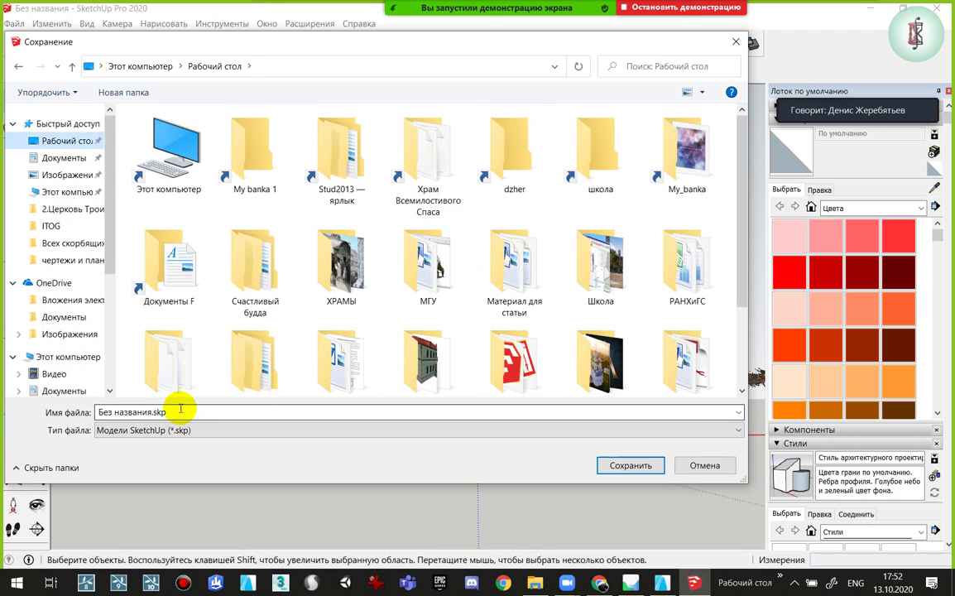
pyautogui.click(176, 413)
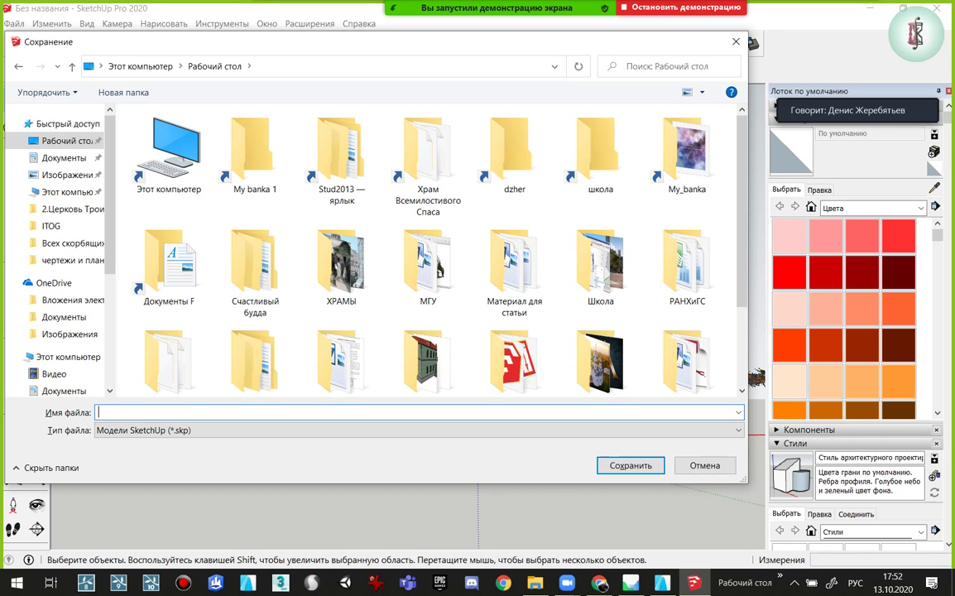
pyautogui.click(535, 583)
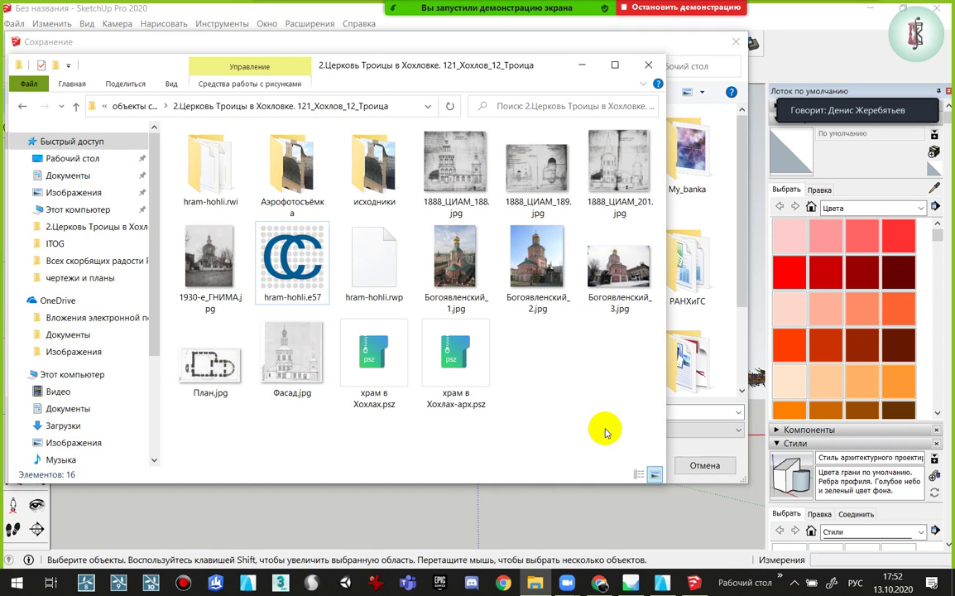
pyautogui.click(409, 106)
pyautogui.click(582, 64)
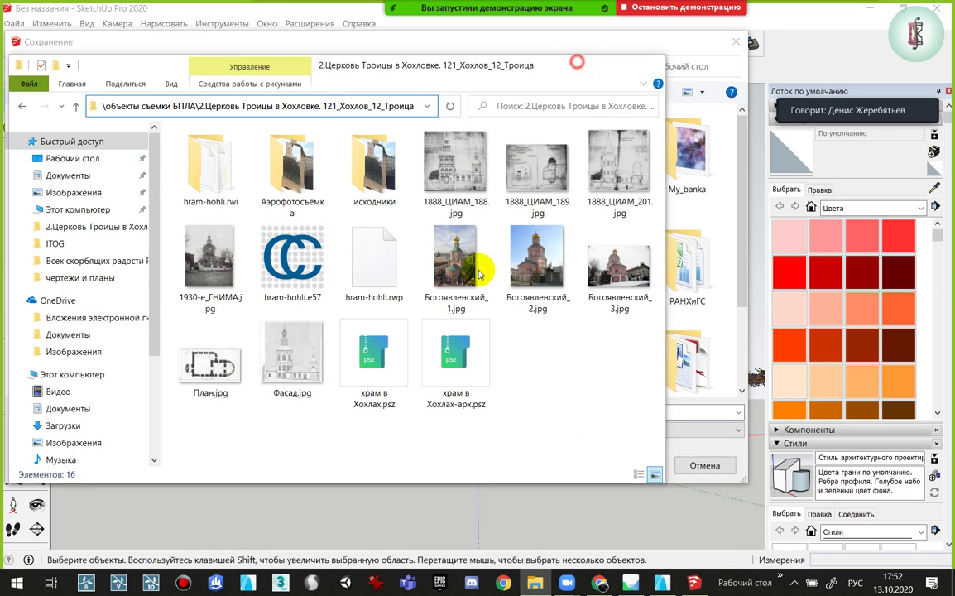
pyautogui.write('C:\\Users\\dzher\\Desktop\\МГУ\\Белый город грант\\объекты съемки БПЛА\\2.Церковь Троицы в Хохловке. 121_Хохлов_12_Троица')
pyautogui.press('Return')
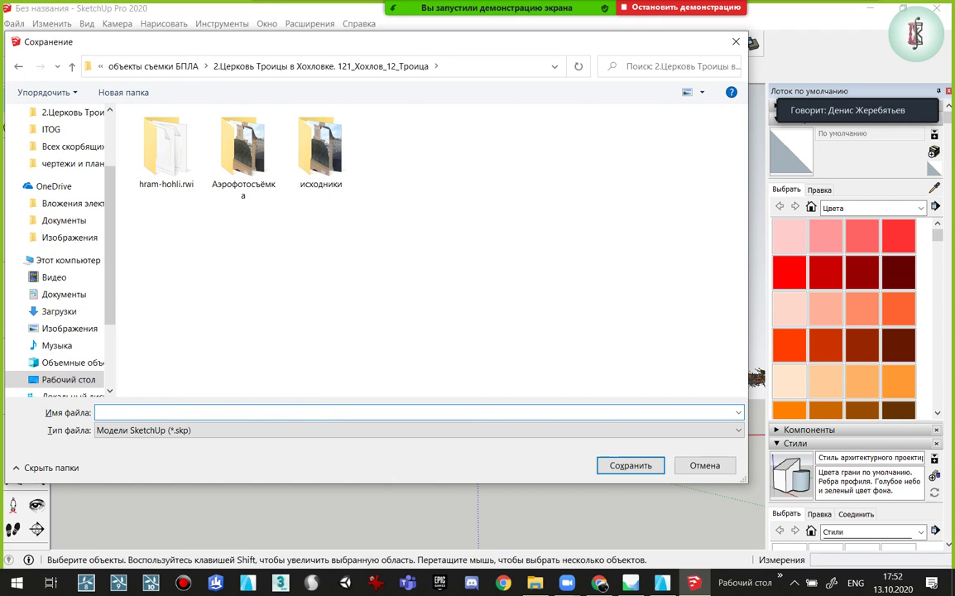
# Save the model there as hram-hohli.skp
pyautogui.write('hra')
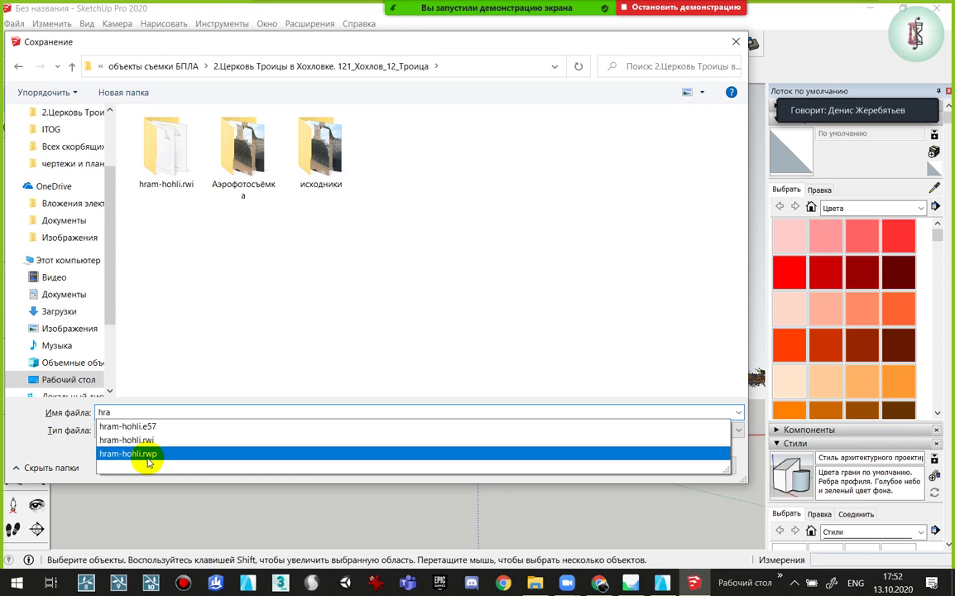
pyautogui.click(157, 453)
pyautogui.press('BackSpace')
pyautogui.press('BackSpace')
pyautogui.press('BackSpace')
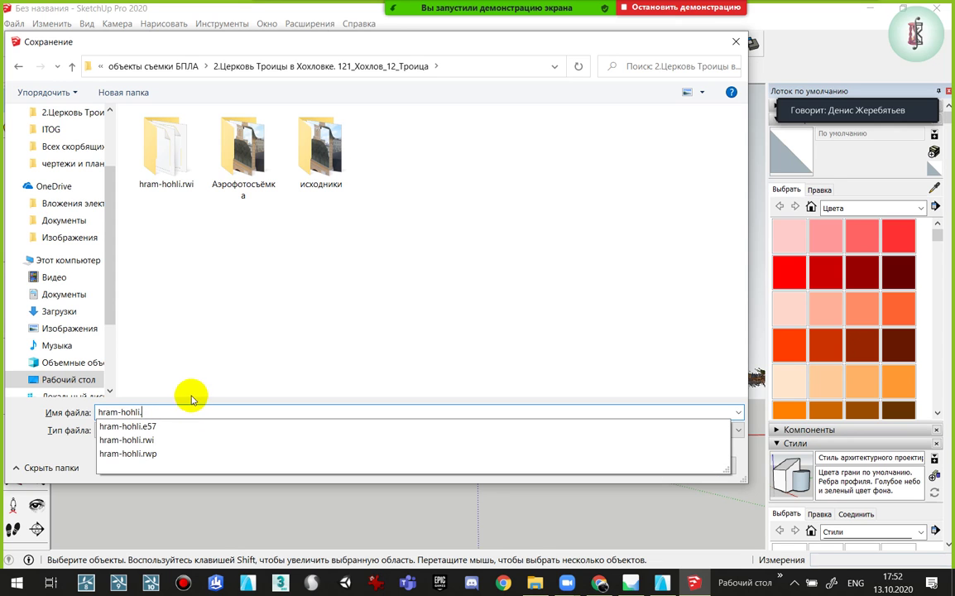
pyautogui.click(222, 356)
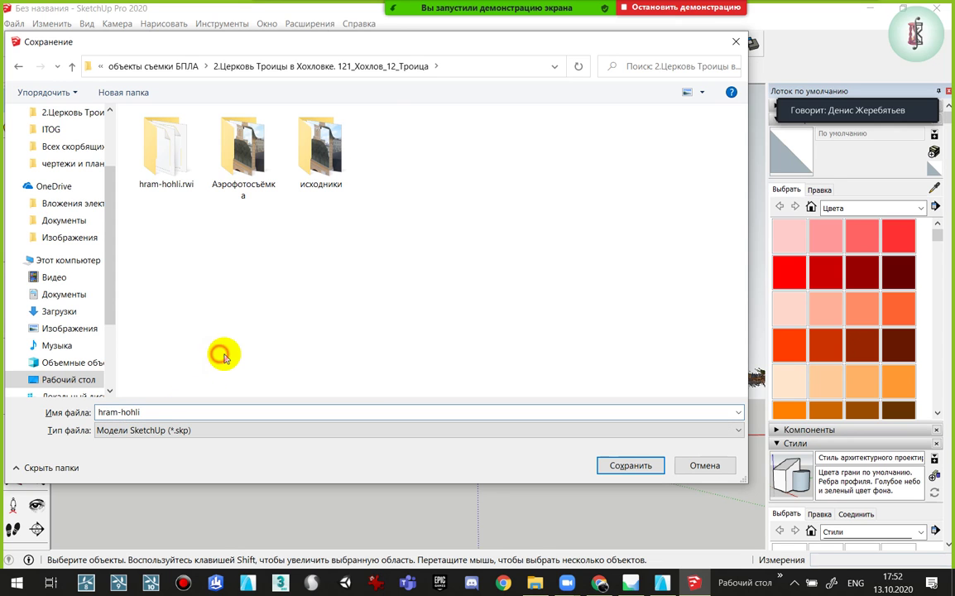
pyautogui.click(638, 467)
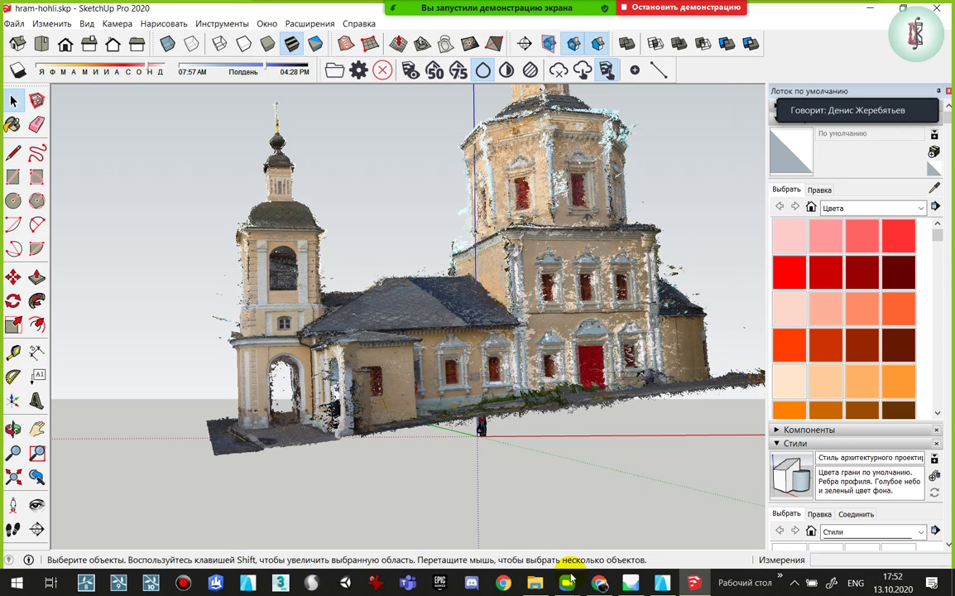
pyautogui.click(535, 583)
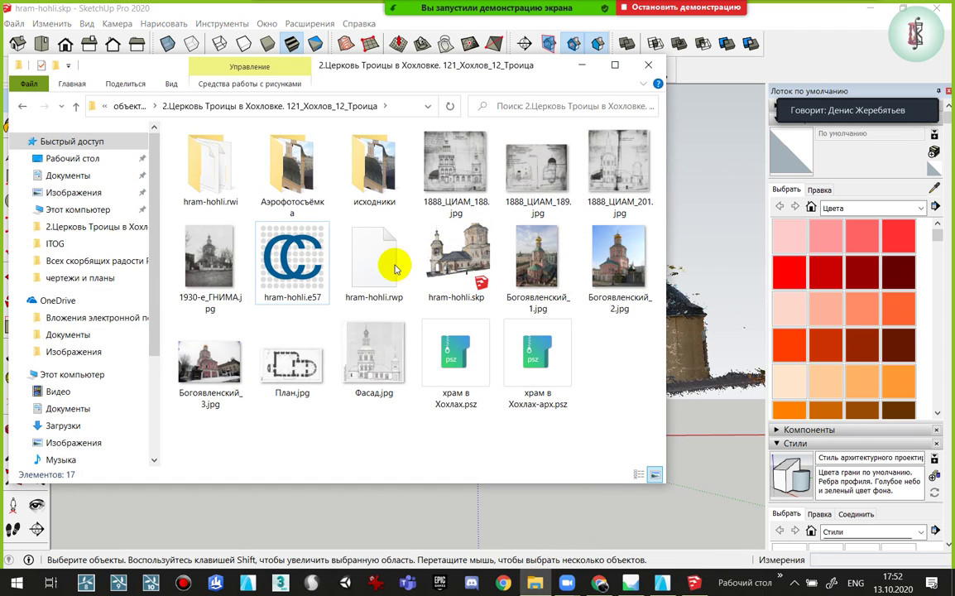
# Select the saved hram-hohli.skp, then look down on the point cloud in SketchUp
pyautogui.click(457, 263)
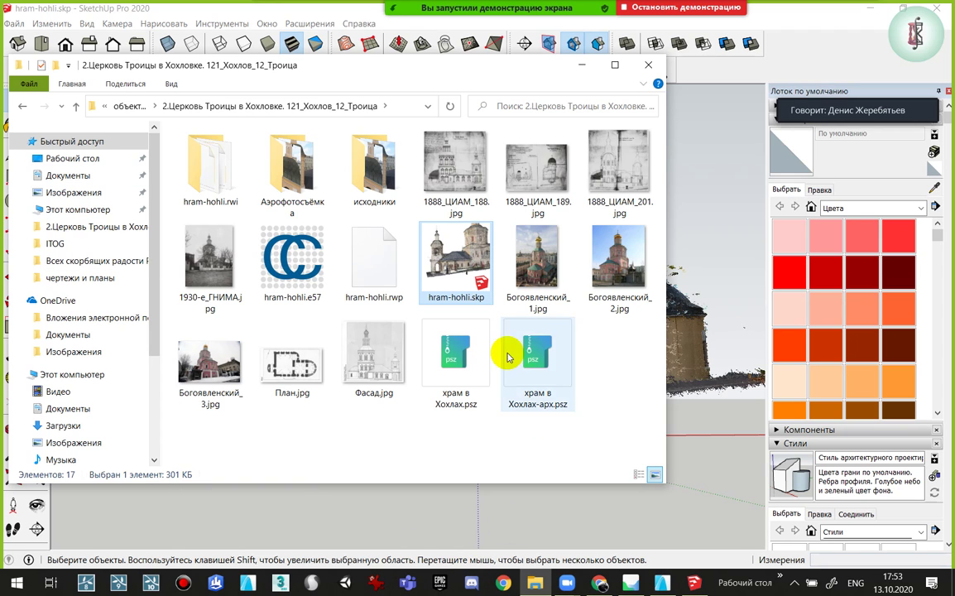
pyautogui.click(733, 418)
pyautogui.scroll(5, 496, 439)
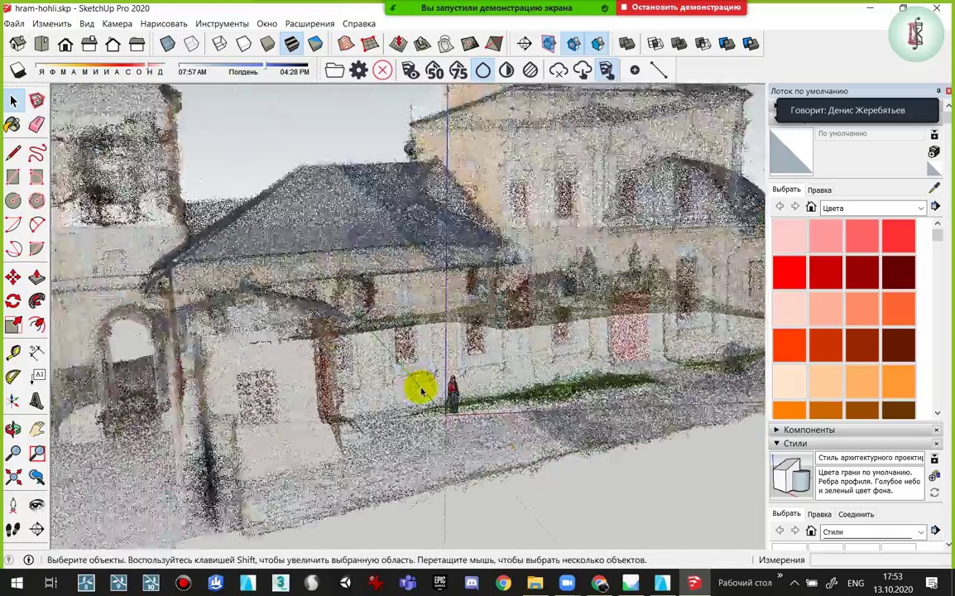
pyautogui.scroll(2, 422, 347)
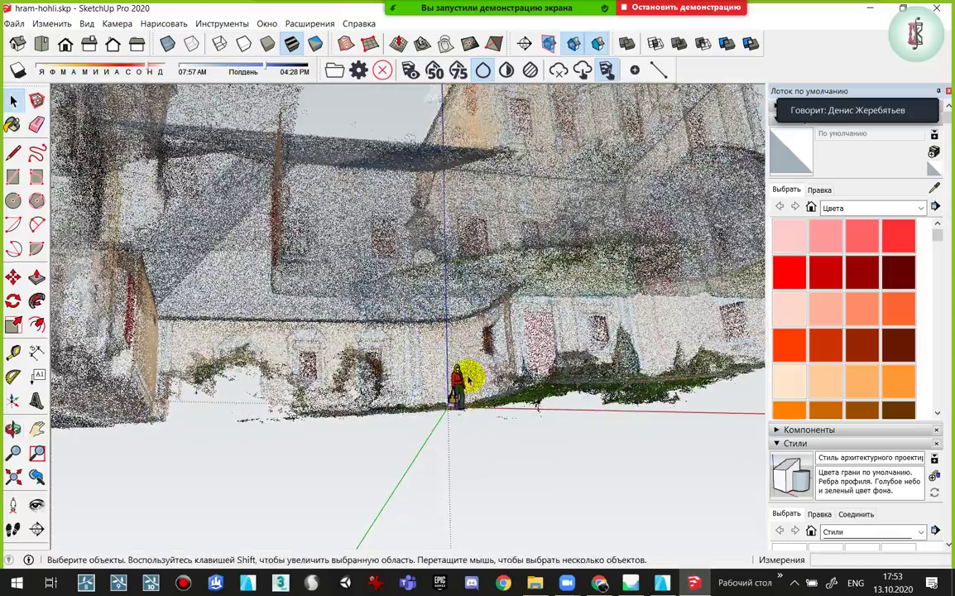
pyautogui.moveTo(468, 378)
pyautogui.mouseDown(button='middle')
pyautogui.moveTo(446, 397)
pyautogui.moveTo(461, 439)
pyautogui.moveTo(448, 444)
pyautogui.mouseUp(button='middle')
# Check the sizes of hram-hohli.rwp, hram-hohli.e57 and the Station1 scan in hram-hohli.rwi
pyautogui.hotkey('alt', 'Tab')
pyautogui.click(358, 275)
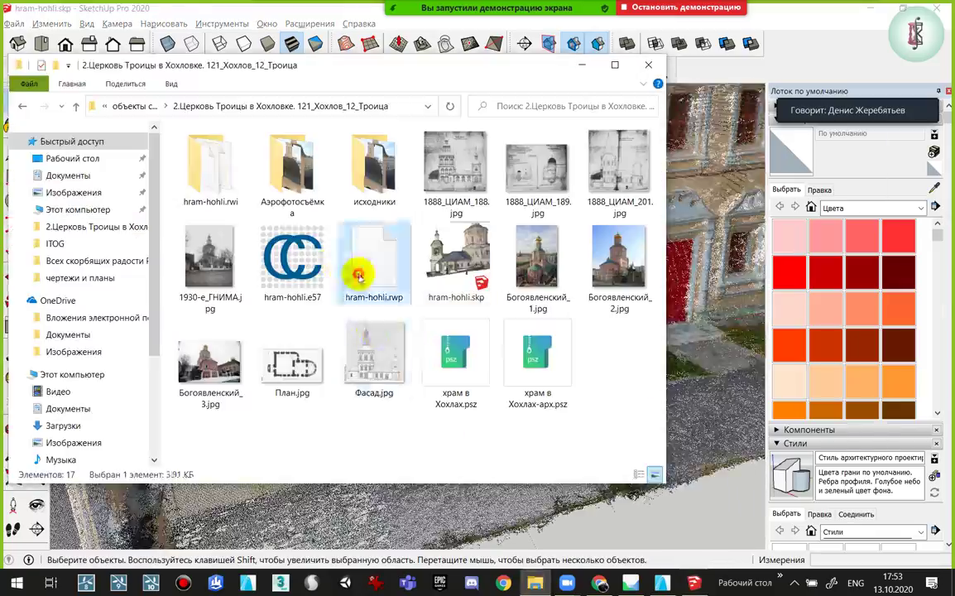
pyautogui.moveTo(374, 265)
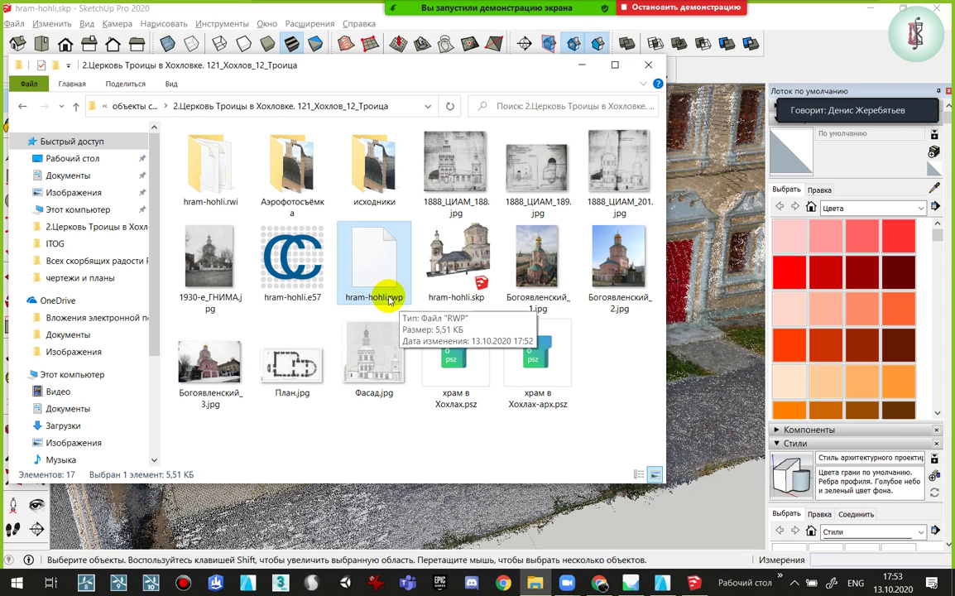
pyautogui.click(309, 265)
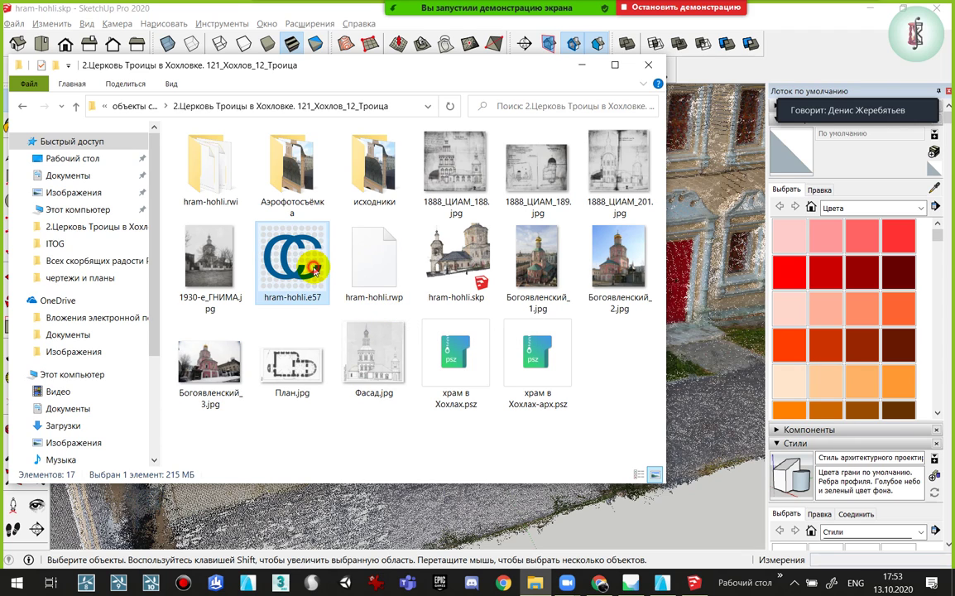
pyautogui.click(386, 265)
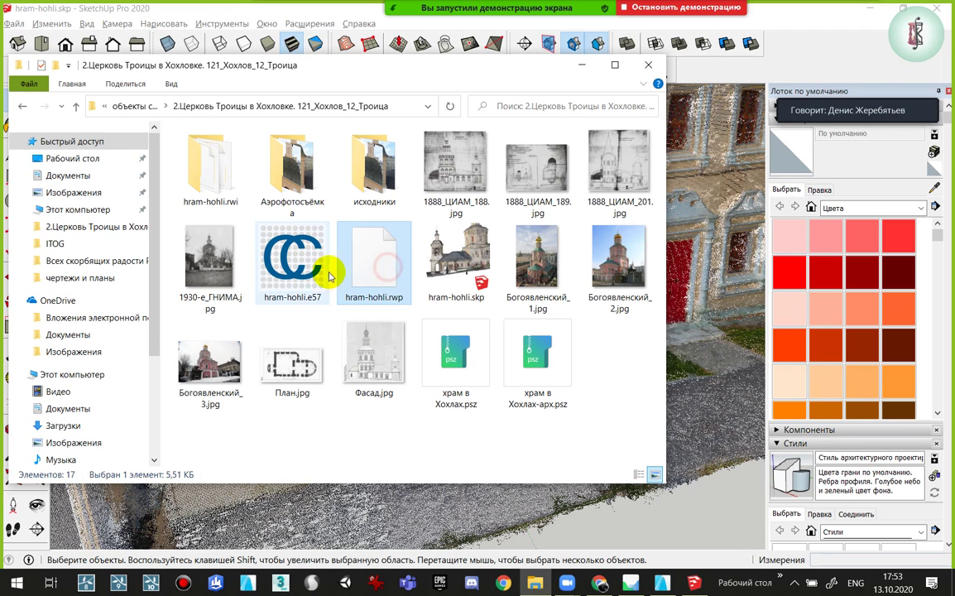
pyautogui.doubleClick(217, 174)
pyautogui.moveTo(211, 199)
pyautogui.mouseDown()
pyautogui.moveTo(228, 231)
pyautogui.moveTo(240, 165)
pyautogui.mouseUp()
pyautogui.click(240, 166)
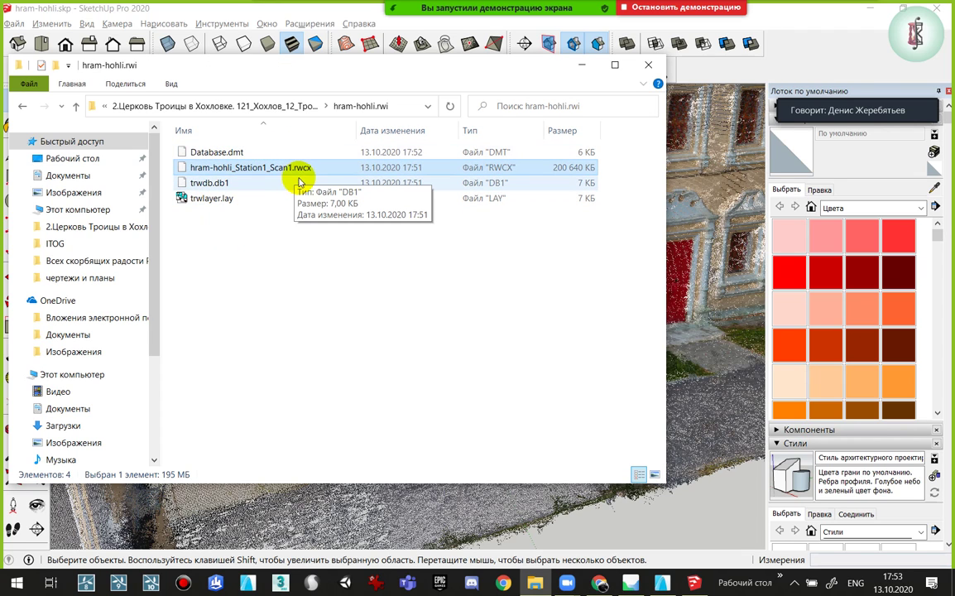
pyautogui.click(284, 239)
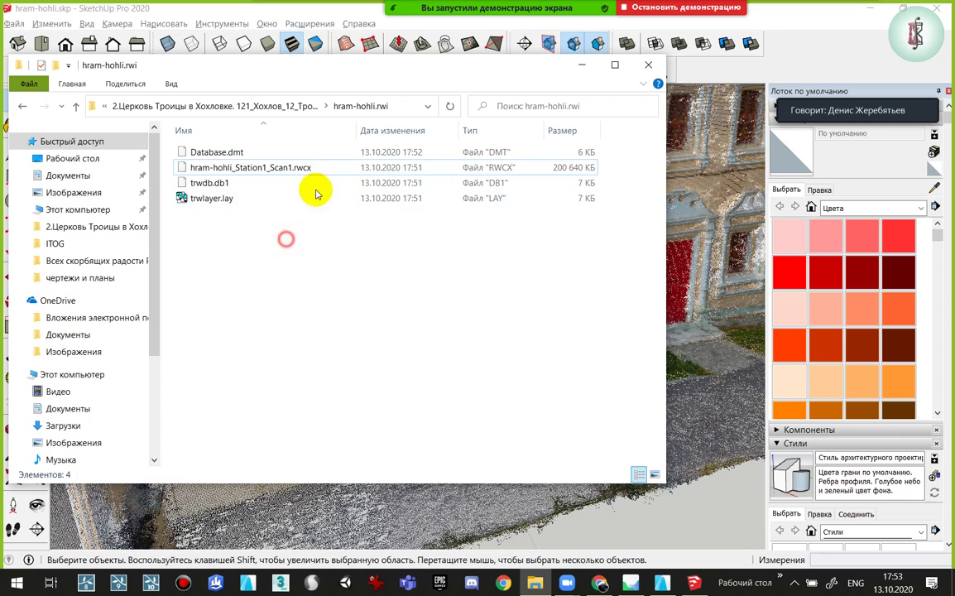
pyautogui.click(282, 108)
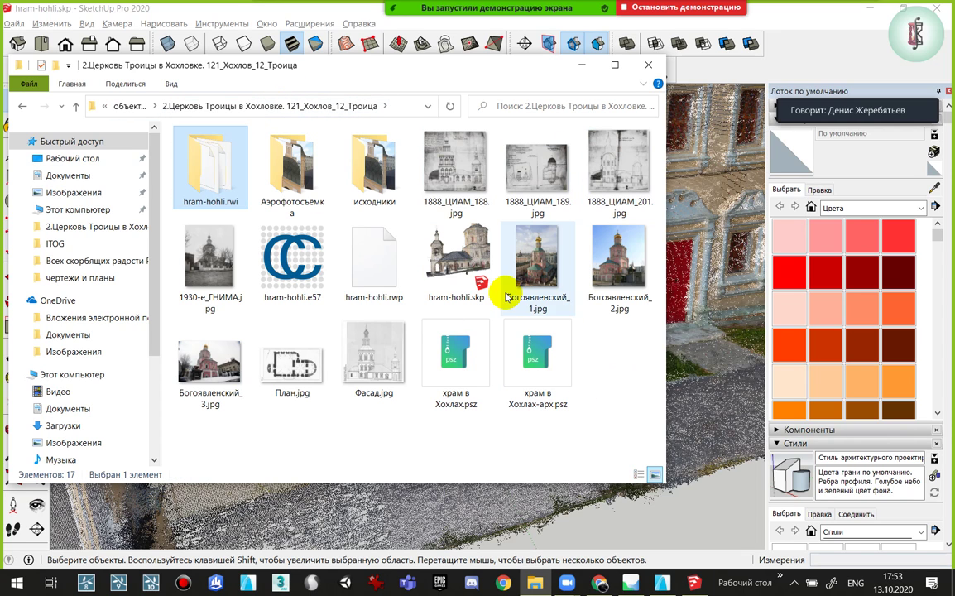
# Reopen hram-hohli.skp in SketchUp from the project folder
pyautogui.click(456, 279)
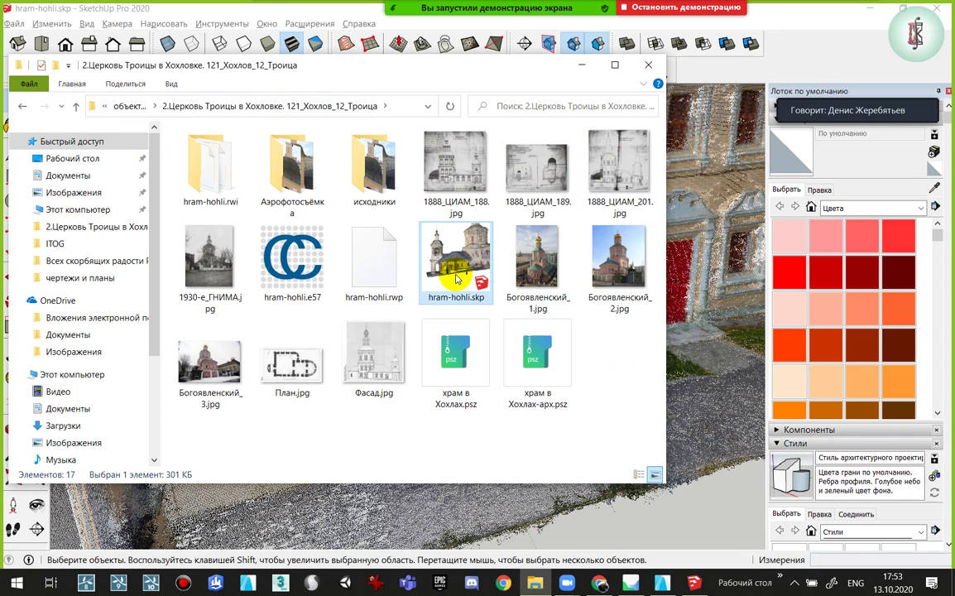
pyautogui.doubleClick(456, 279)
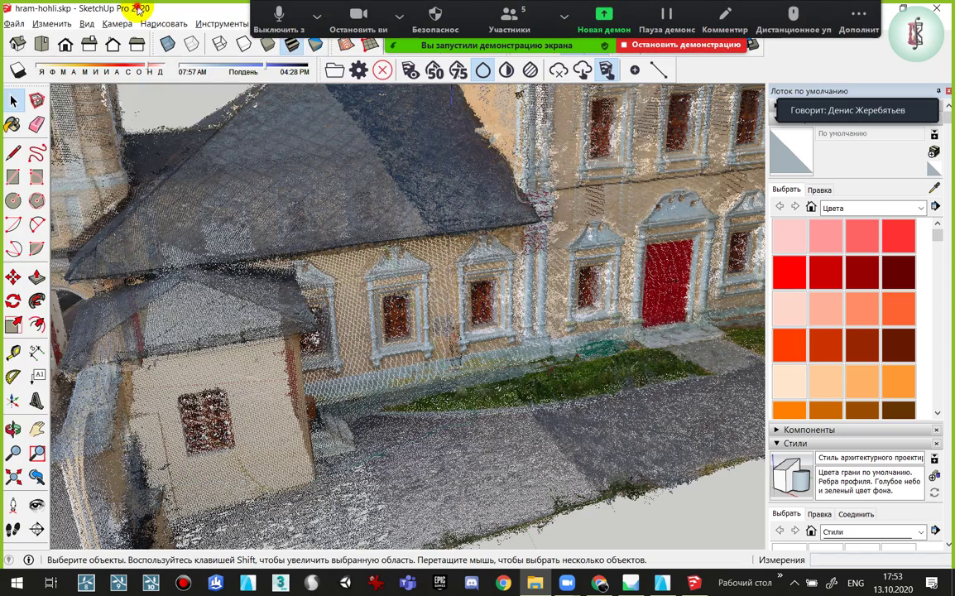
pyautogui.click(16, 24)
# Re-save hram-hohli.skp in SketchUp version 8 format, overwriting the existing file
pyautogui.click(29, 83)
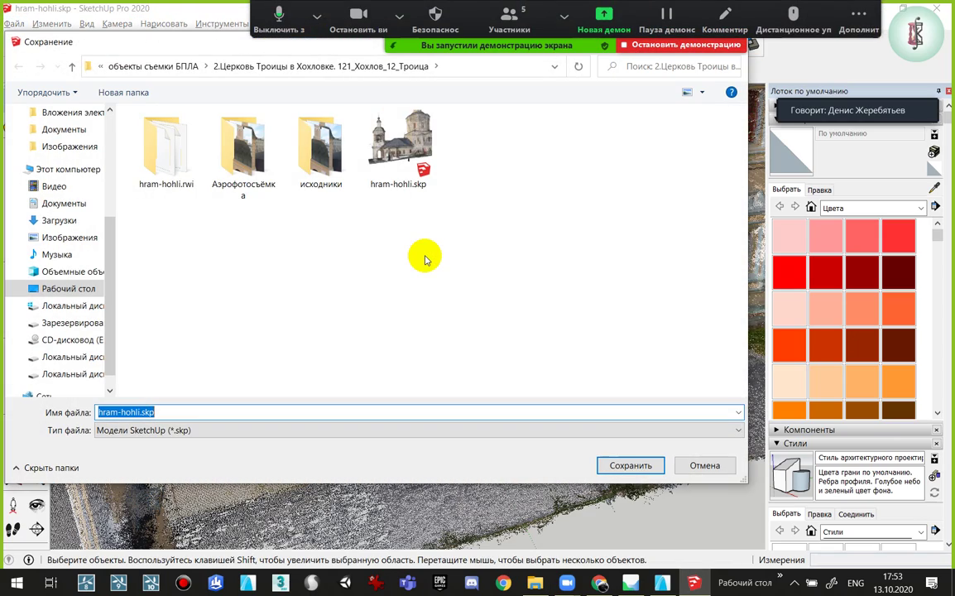
pyautogui.click(211, 432)
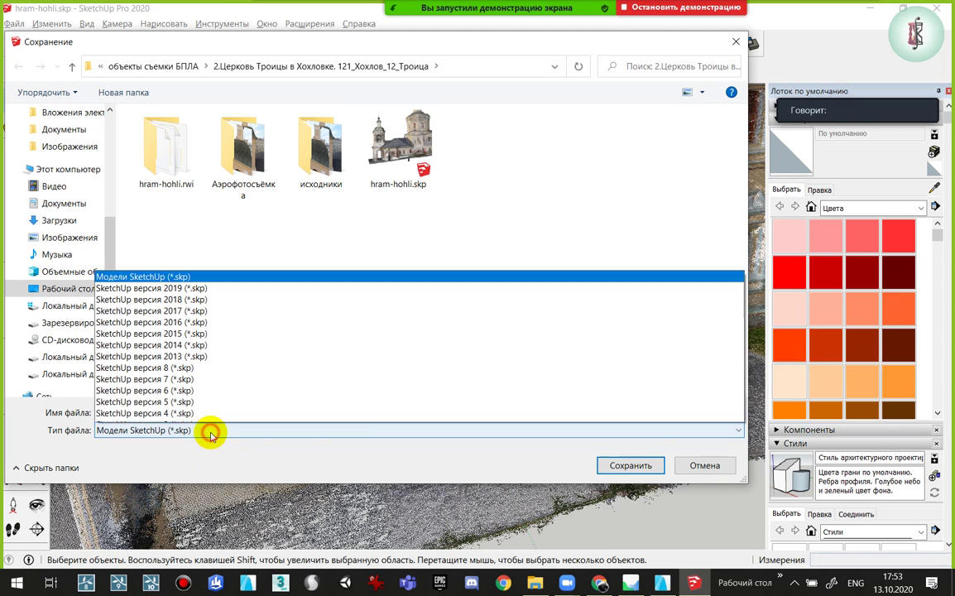
pyautogui.click(166, 364)
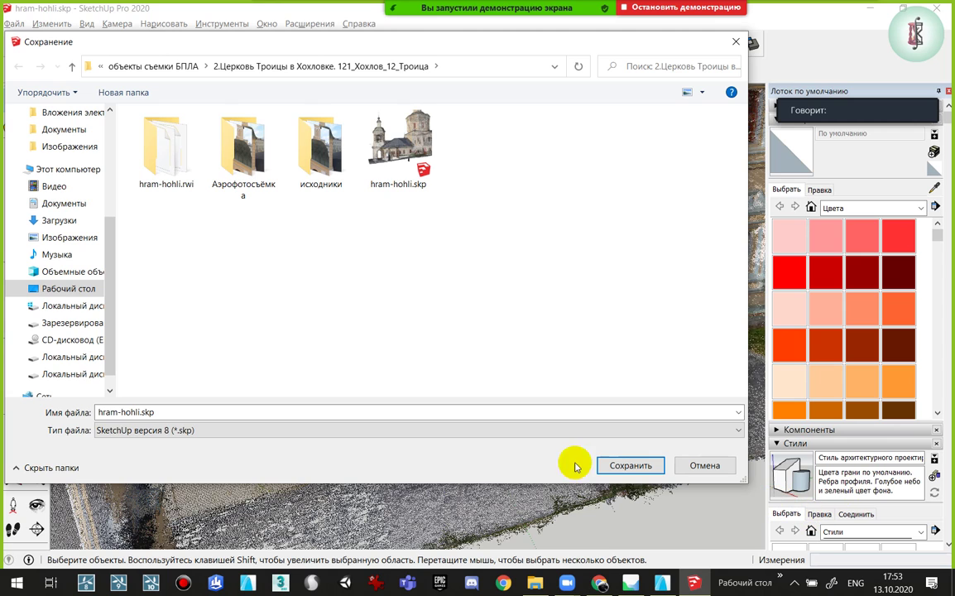
pyautogui.click(632, 467)
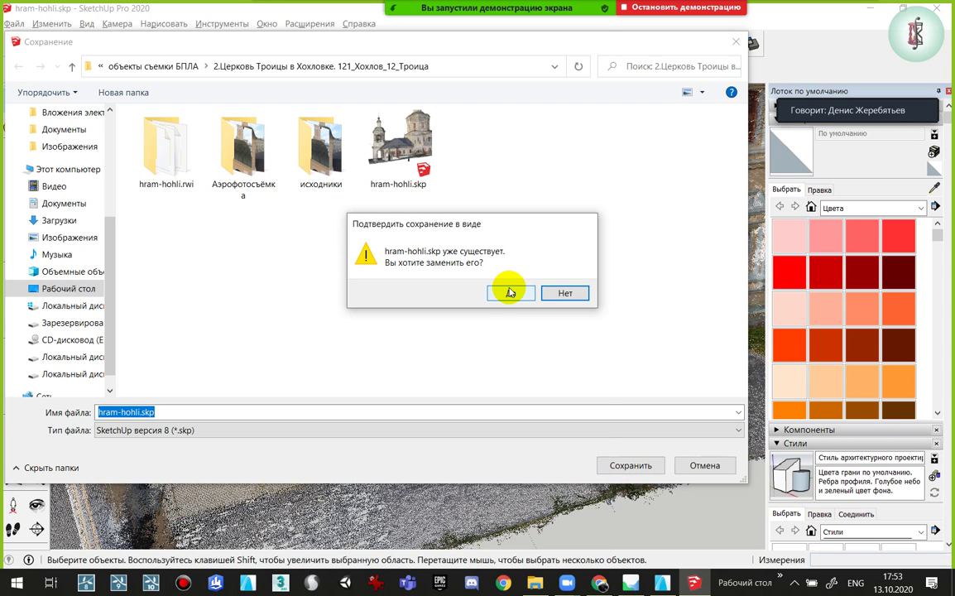
pyautogui.click(507, 290)
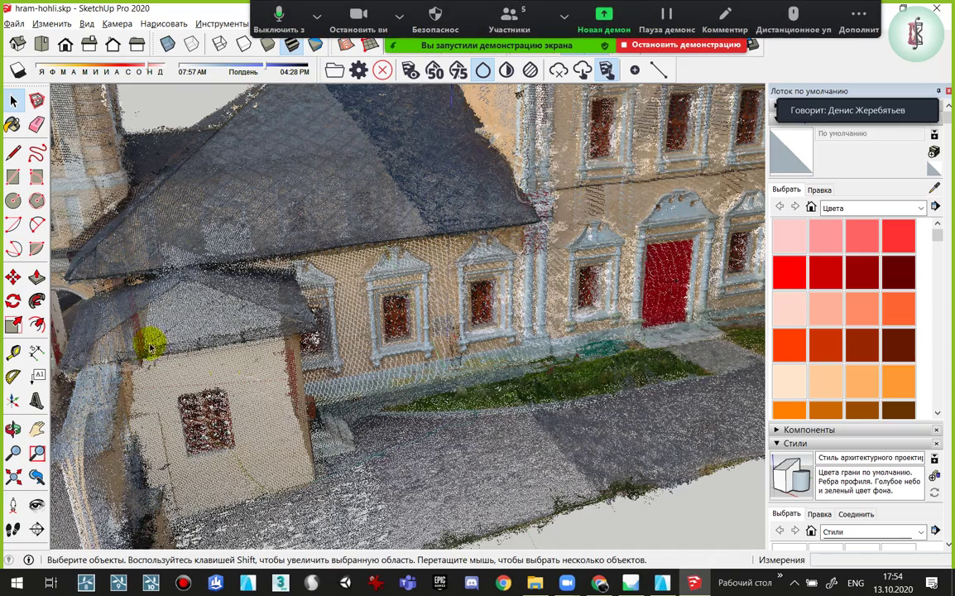
pyautogui.moveTo(568, 396); pyautogui.dragTo(554, 357, button='middle')
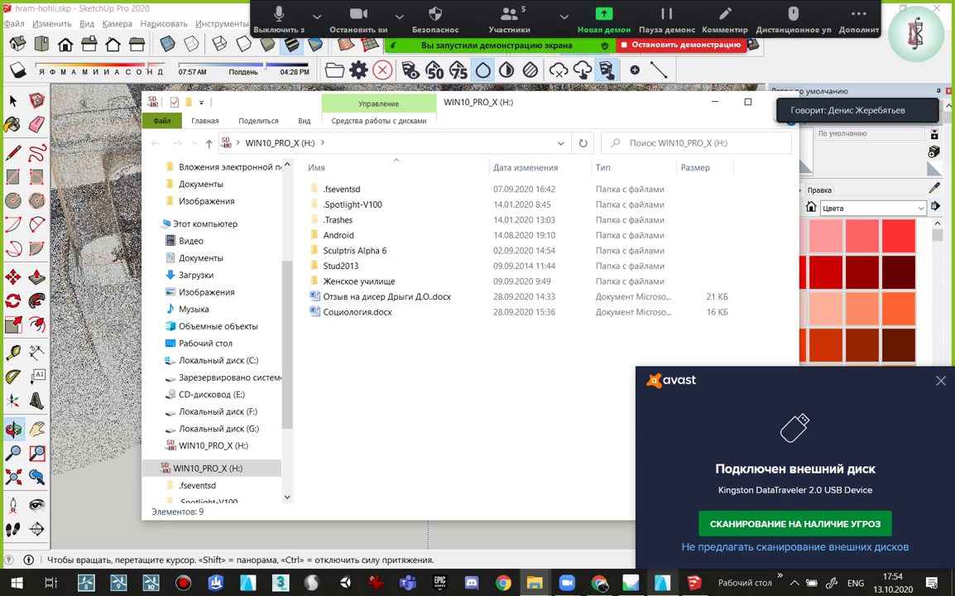
# Select the hram-hohli .rwi, .rwp and .skp items in the church project folder
pyautogui.moveTo(534, 583)
pyautogui.click(507, 527)
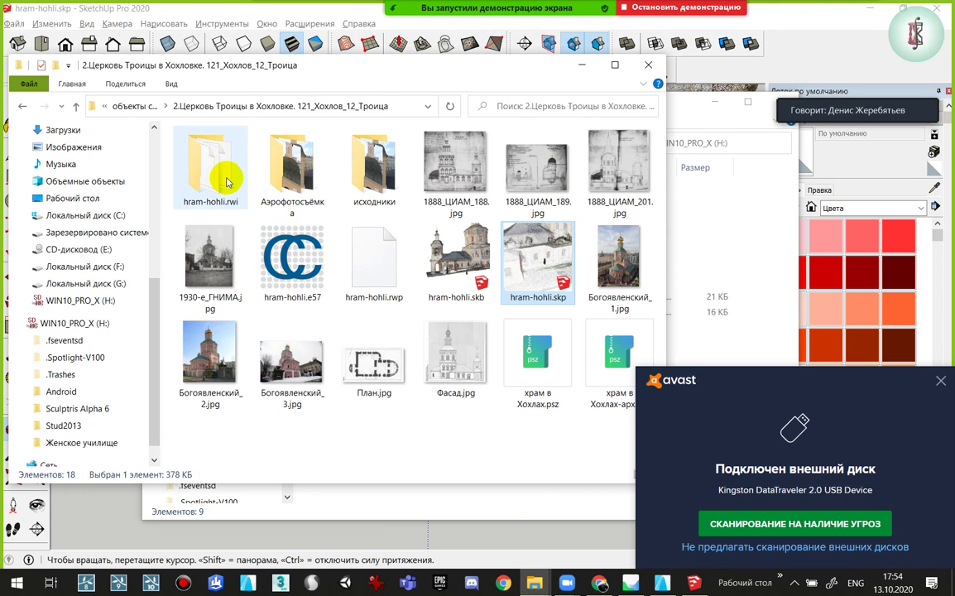
pyautogui.click(227, 182)
pyautogui.keyDown('ctrl'); pyautogui.click(344, 256); pyautogui.keyUp('ctrl')
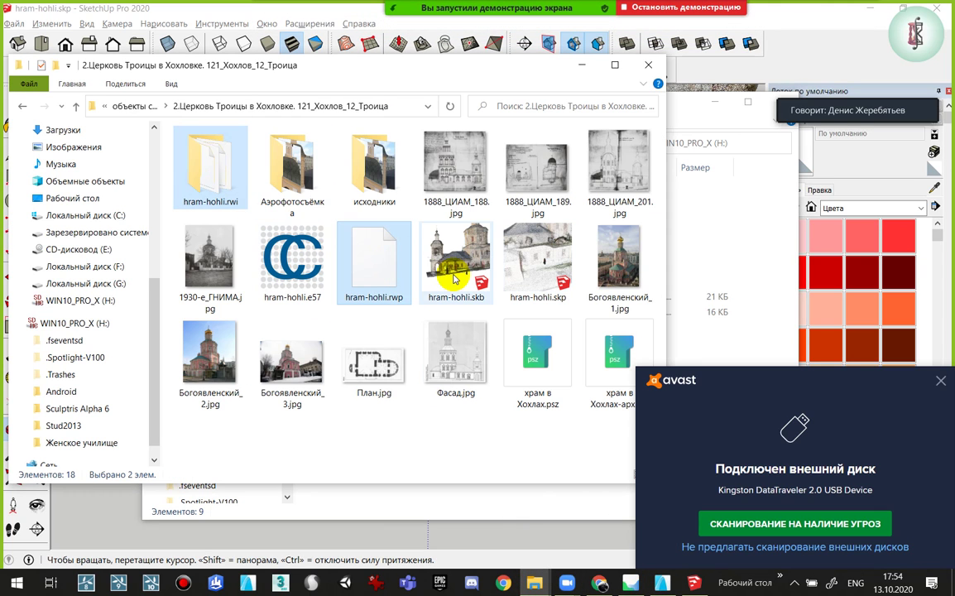
pyautogui.keyDown('ctrl'); pyautogui.click(542, 274); pyautogui.keyUp('ctrl')
pyautogui.click(941, 381)
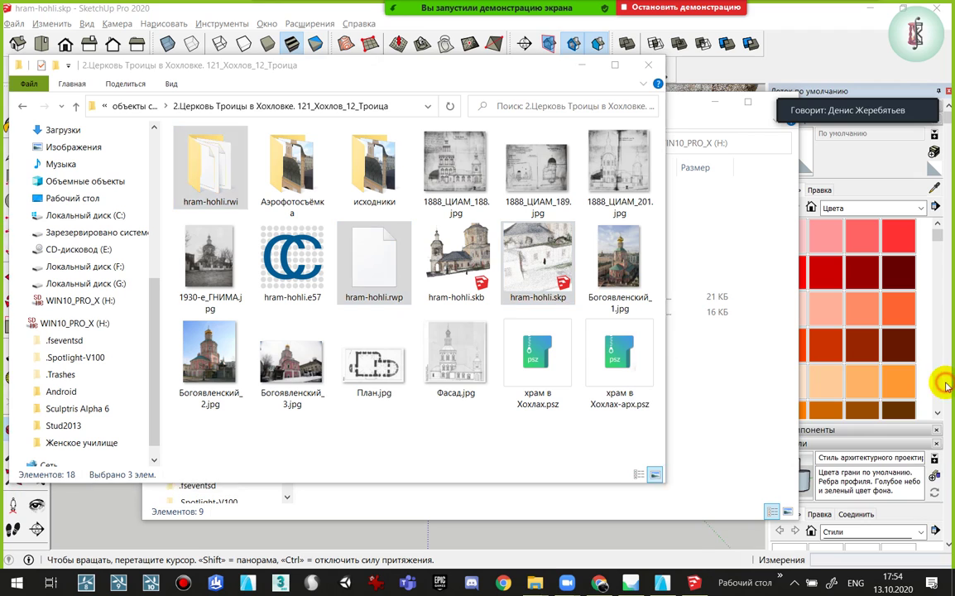
pyautogui.keyDown('ctrl'); pyautogui.click(534, 276); pyautogui.keyUp('ctrl')
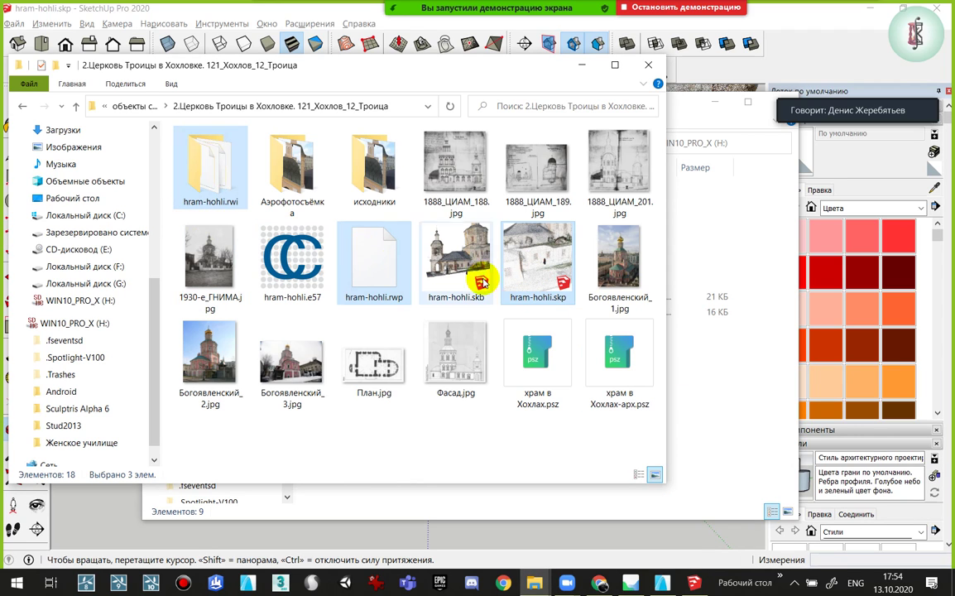
# Create a folder named храм Троицы on drive H: and paste the three files into it
pyautogui.click(729, 396)
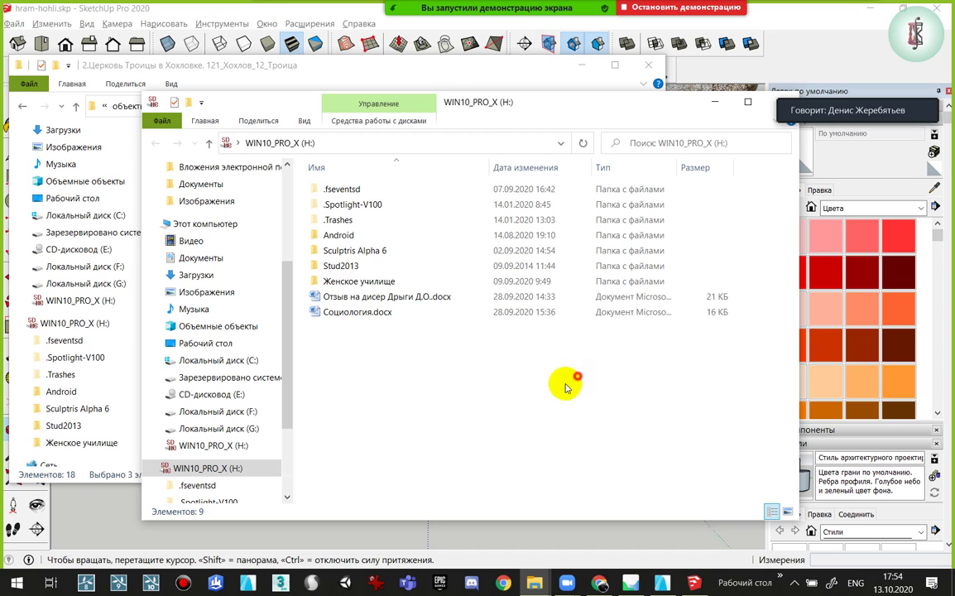
pyautogui.rightClick(507, 401)
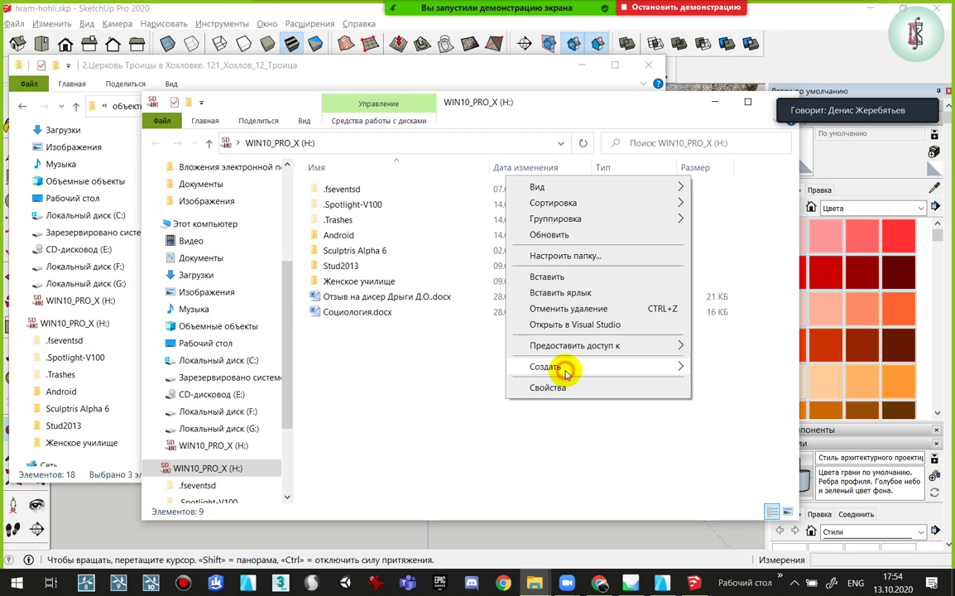
pyautogui.moveTo(579, 366)
pyautogui.click(717, 371)
pyautogui.write('храм Троицы')
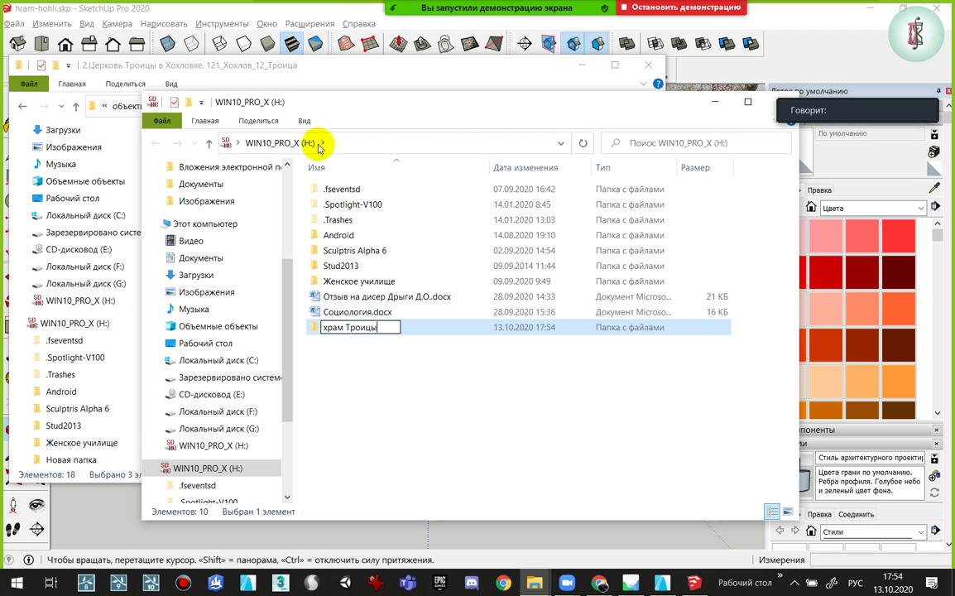
pyautogui.press('Return')
pyautogui.doubleClick(551, 329)
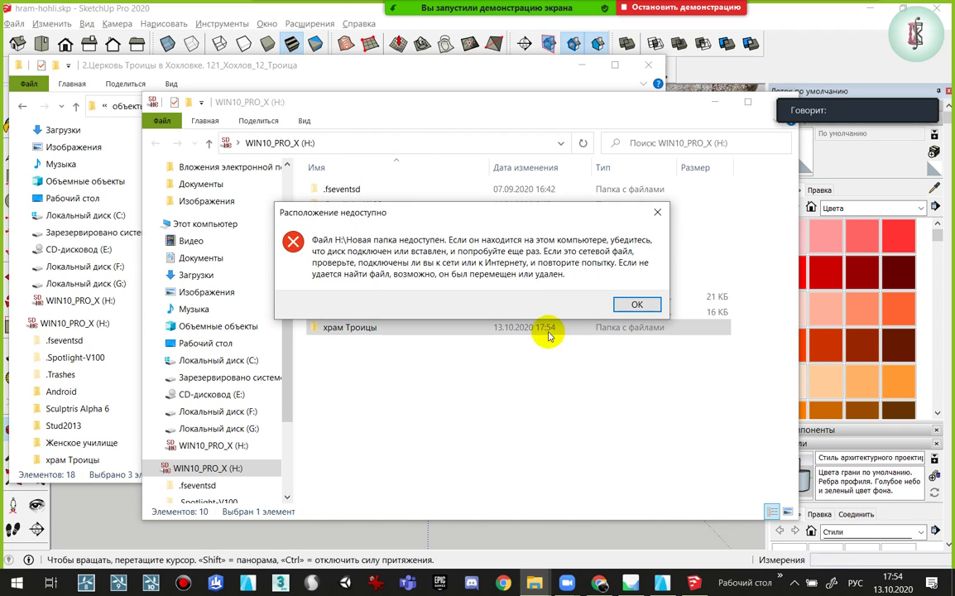
pyautogui.click(625, 304)
pyautogui.doubleClick(396, 328)
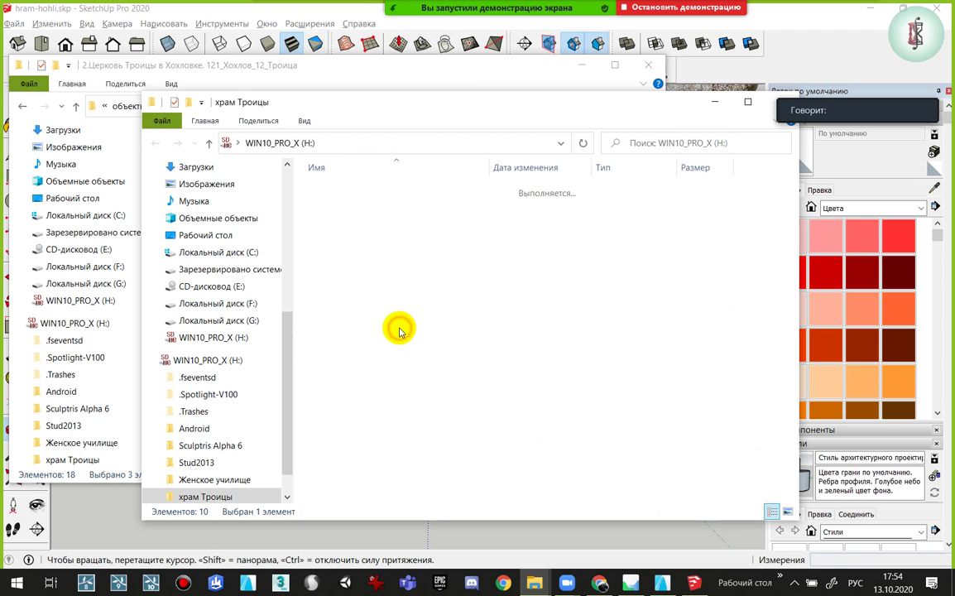
pyautogui.moveTo(453, 266); pyautogui.dragTo(428, 335)
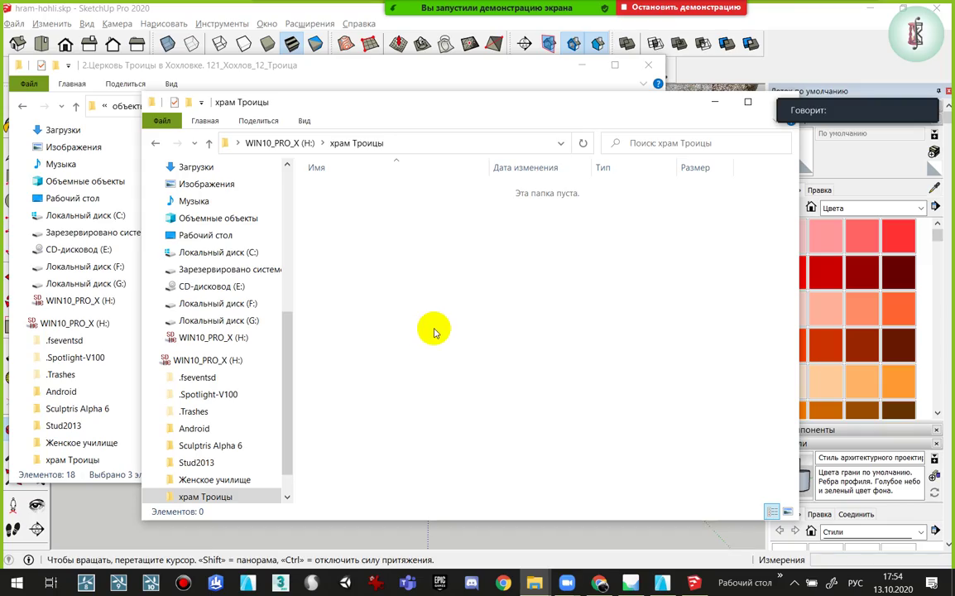
pyautogui.hotkey('ctrl', 'v')
# Turn on 75% point cloud blending and toggle the point cloud off and back on
pyautogui.click(708, 25)
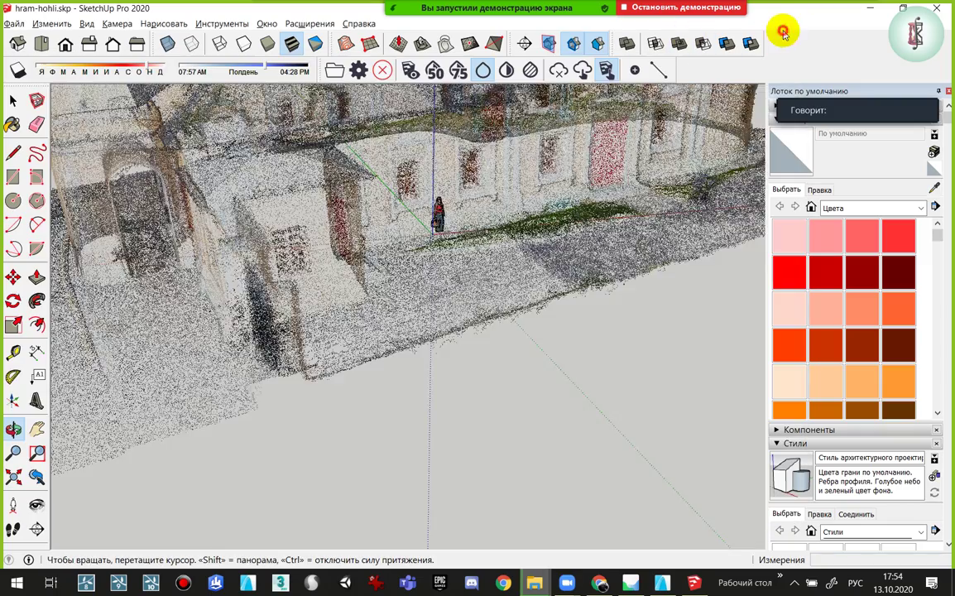
pyautogui.moveTo(478, 295)
pyautogui.mouseDown(button='middle')
pyautogui.moveTo(392, 241)
pyautogui.moveTo(405, 313)
pyautogui.moveTo(470, 333)
pyautogui.moveTo(429, 84)
pyautogui.mouseUp(button='middle')
pyautogui.click(433, 73)
pyautogui.click(433, 72)
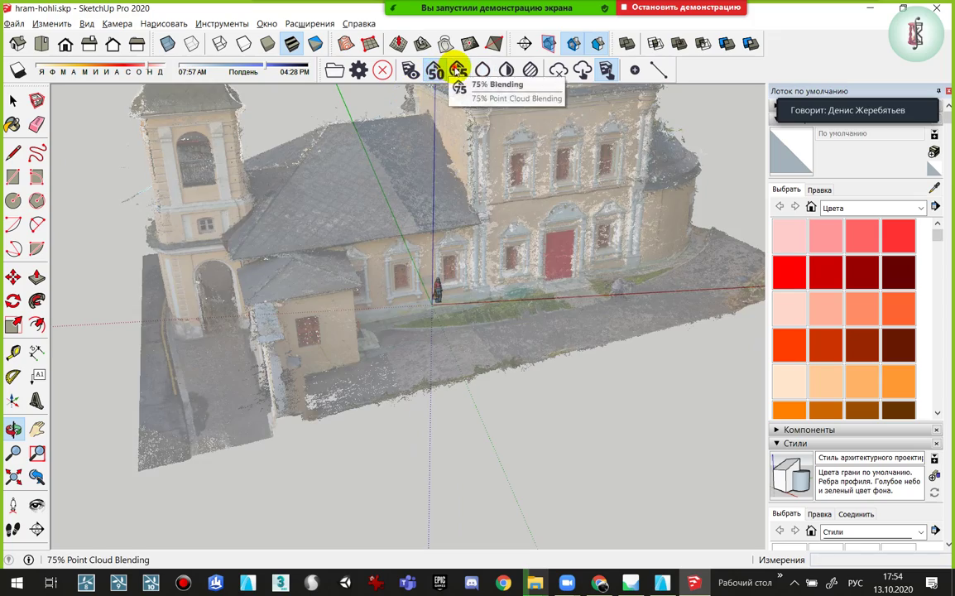
pyautogui.click(455, 72)
pyautogui.click(412, 72)
pyautogui.click(413, 72)
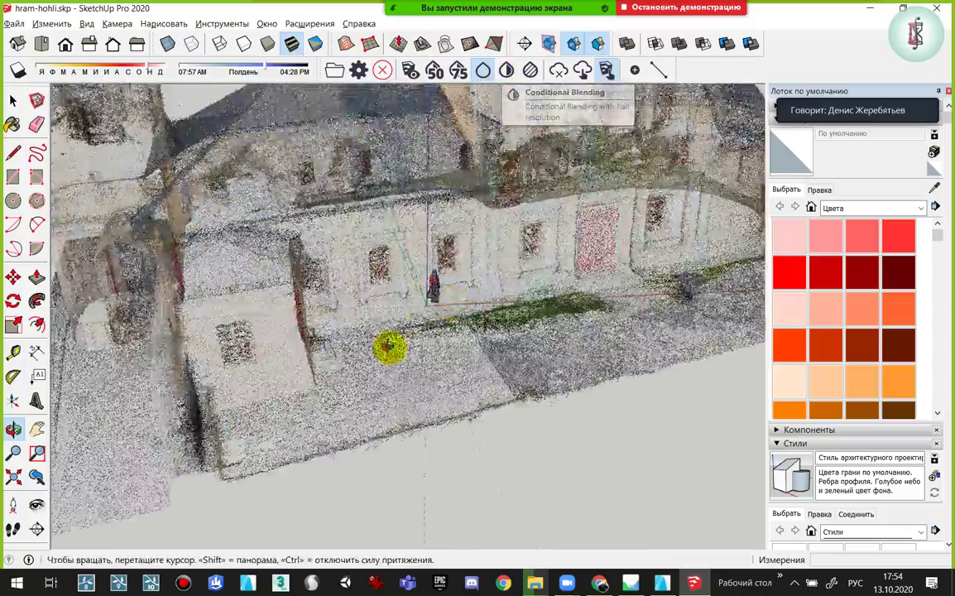
# Orbit around the blended church to a low frontal view
pyautogui.moveTo(428, 203); pyautogui.dragTo(296, 352)
pyautogui.moveTo(296, 352)
pyautogui.mouseDown(button='middle')
pyautogui.moveTo(315, 375)
pyautogui.moveTo(697, 303)
pyautogui.moveTo(457, 336)
pyautogui.moveTo(744, 262)
pyautogui.moveTo(682, 277)
pyautogui.moveTo(603, 273)
pyautogui.moveTo(597, 384)
pyautogui.moveTo(297, 391)
pyautogui.moveTo(611, 390)
pyautogui.moveTo(452, 345)
pyautogui.moveTo(756, 437)
pyautogui.moveTo(580, 439)
pyautogui.moveTo(603, 505)
pyautogui.moveTo(454, 425)
pyautogui.mouseUp(button='middle')
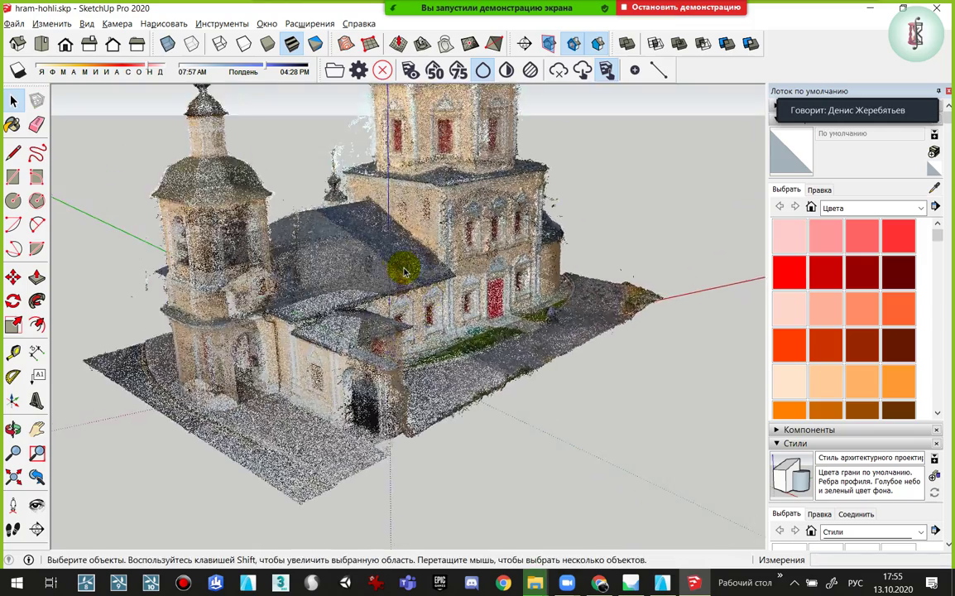
pyautogui.moveTo(400, 332); pyautogui.dragTo(470, 207, button='middle')
pyautogui.moveTo(495, 200)
pyautogui.mouseDown()
pyautogui.moveTo(328, 310)
pyautogui.moveTo(406, 288)
pyautogui.mouseUp()
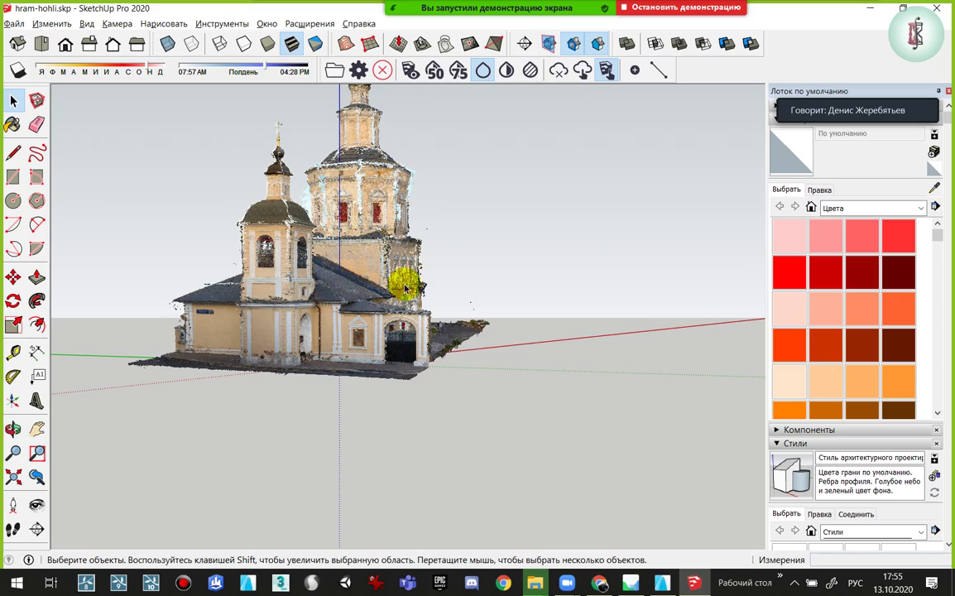
pyautogui.moveTo(373, 315)
pyautogui.mouseDown(button='middle')
pyautogui.moveTo(384, 337)
pyautogui.moveTo(309, 420)
pyautogui.moveTo(448, 369)
pyautogui.mouseUp(button='middle')
# Draw a rectangle beside the church and push/pull it up into a box
pyautogui.press('r')
pyautogui.click(448, 369)
pyautogui.click(622, 395)
pyautogui.press('space')
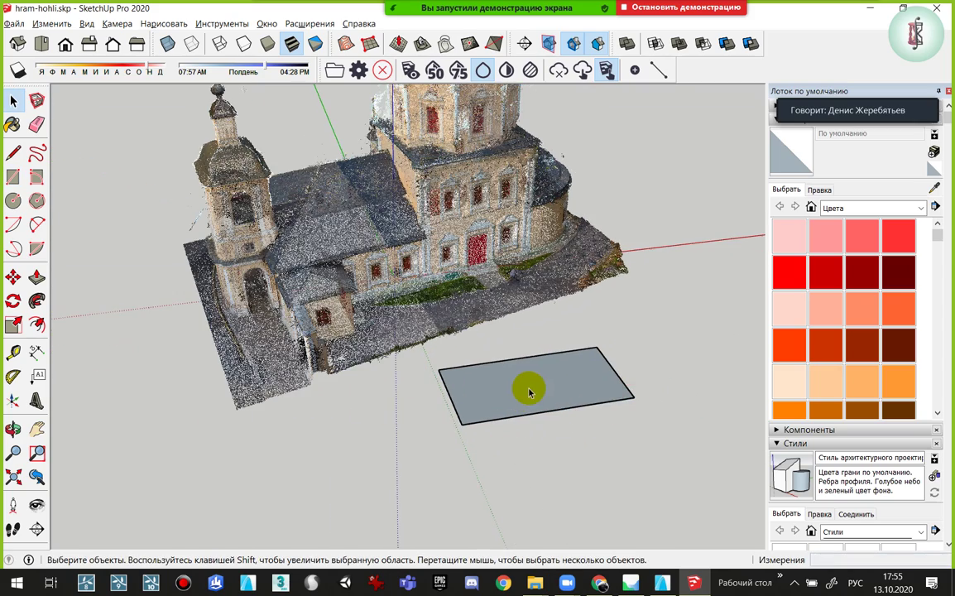
pyautogui.scroll(2, 525, 394)
pyautogui.press('p')
pyautogui.moveTo(523, 398)
pyautogui.mouseDown()
pyautogui.moveTo(529, 346)
pyautogui.moveTo(463, 331)
pyautogui.mouseUp()
pyautogui.press('space')
pyautogui.moveTo(463, 331); pyautogui.dragTo(551, 352, button='middle')
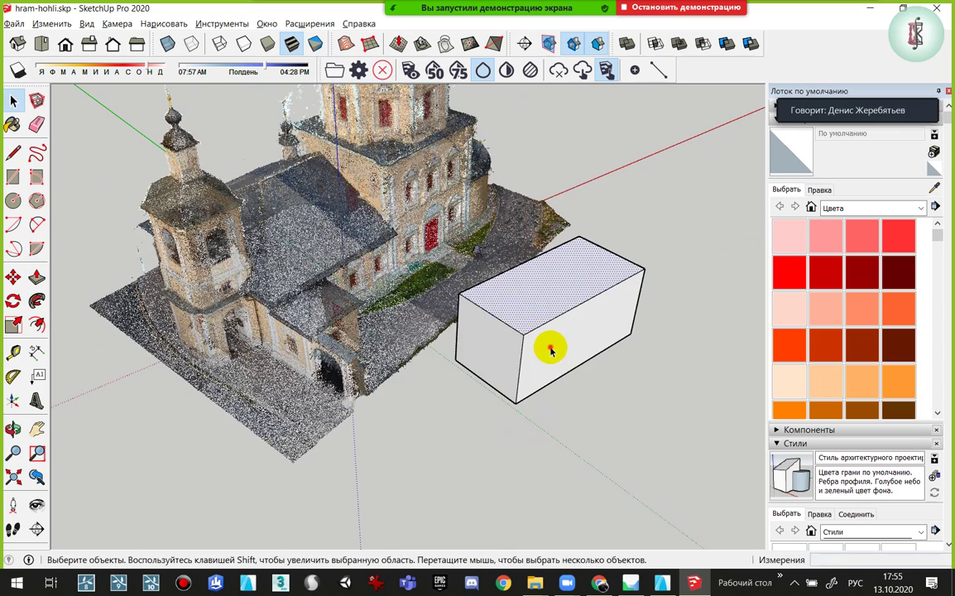
# Make the box a group and move it onto the church's front entrance
pyautogui.rightClick(550, 350)
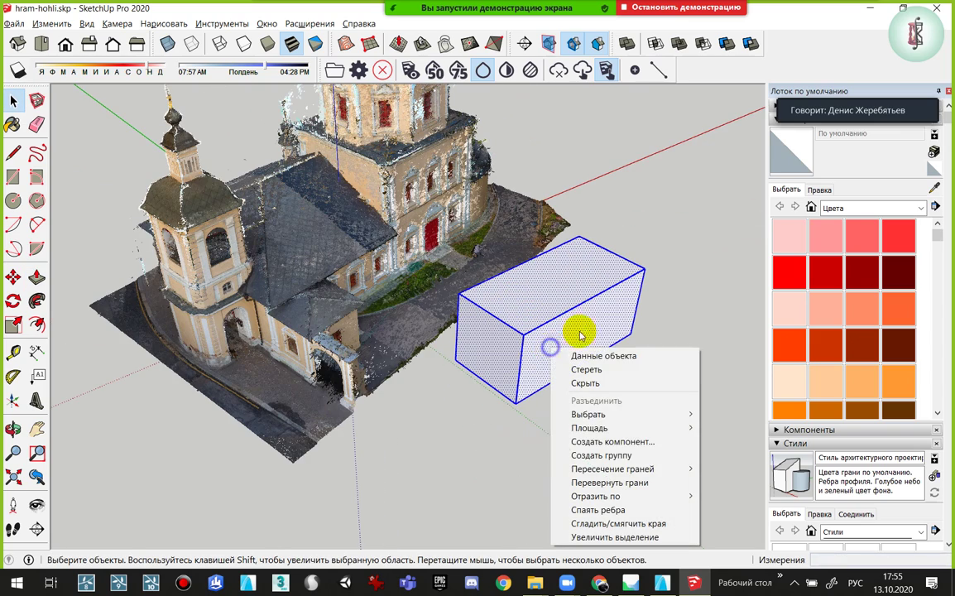
pyautogui.click(619, 460)
pyautogui.press('m')
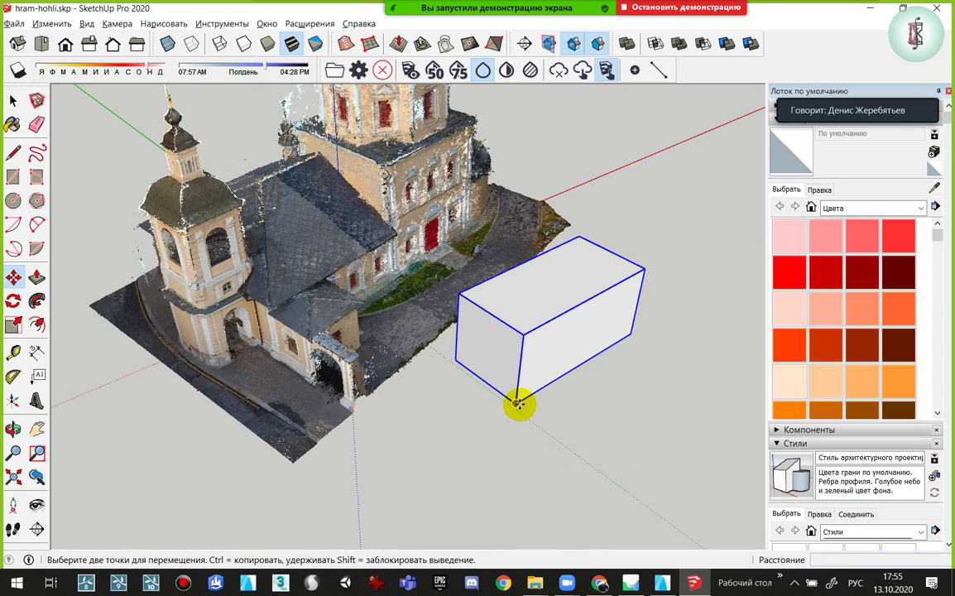
pyautogui.moveTo(517, 404); pyautogui.dragTo(363, 414, button='middle')
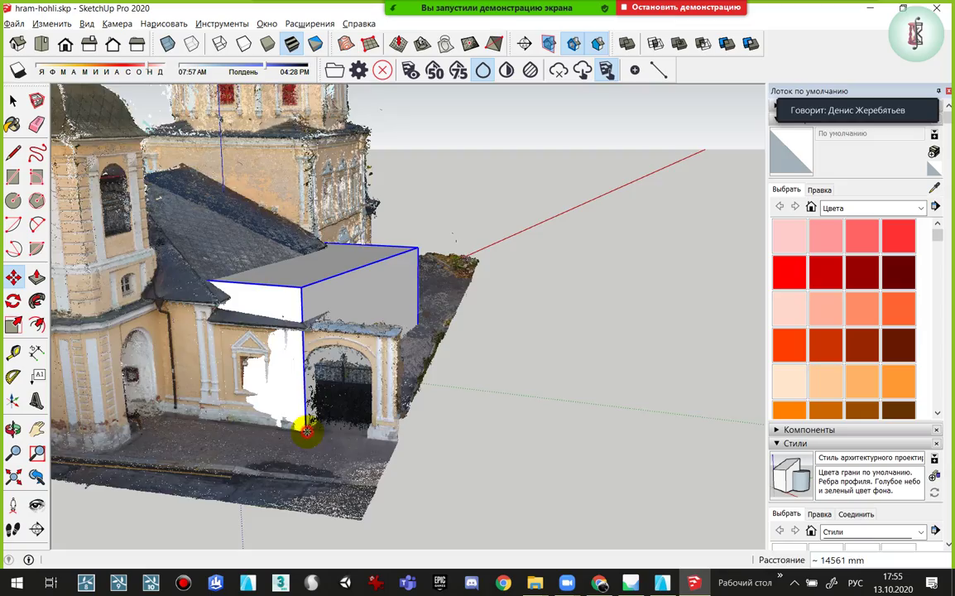
pyautogui.moveTo(306, 422)
pyautogui.mouseDown(button='middle')
pyautogui.moveTo(305, 474)
pyautogui.moveTo(390, 485)
pyautogui.moveTo(308, 259)
pyautogui.moveTo(11, 246)
pyautogui.moveTo(534, 290)
pyautogui.mouseUp(button='middle')
# Scale the box narrower along the red axis and shorter to fit the porch
pyautogui.press('s')
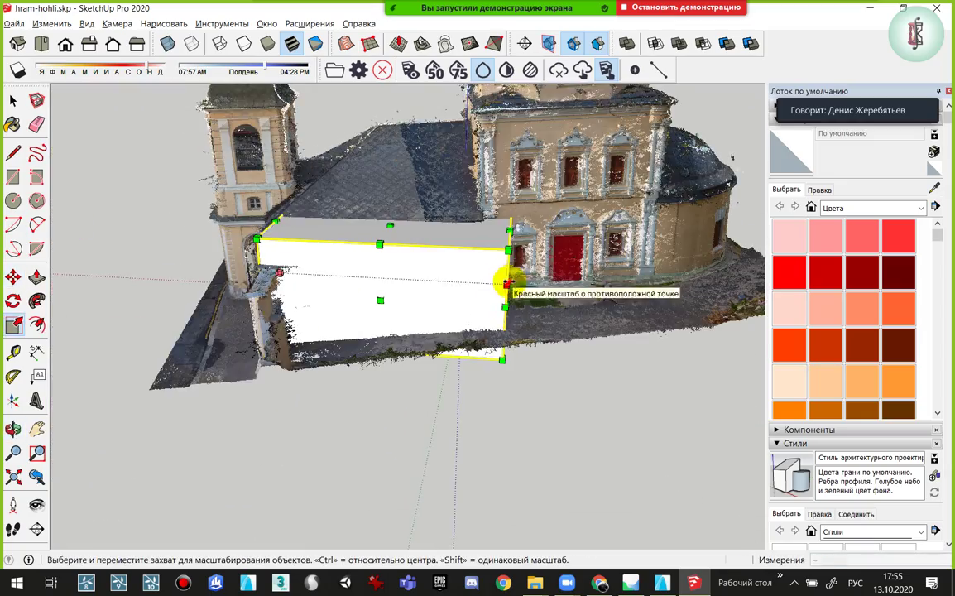
pyautogui.moveTo(507, 280); pyautogui.dragTo(377, 284)
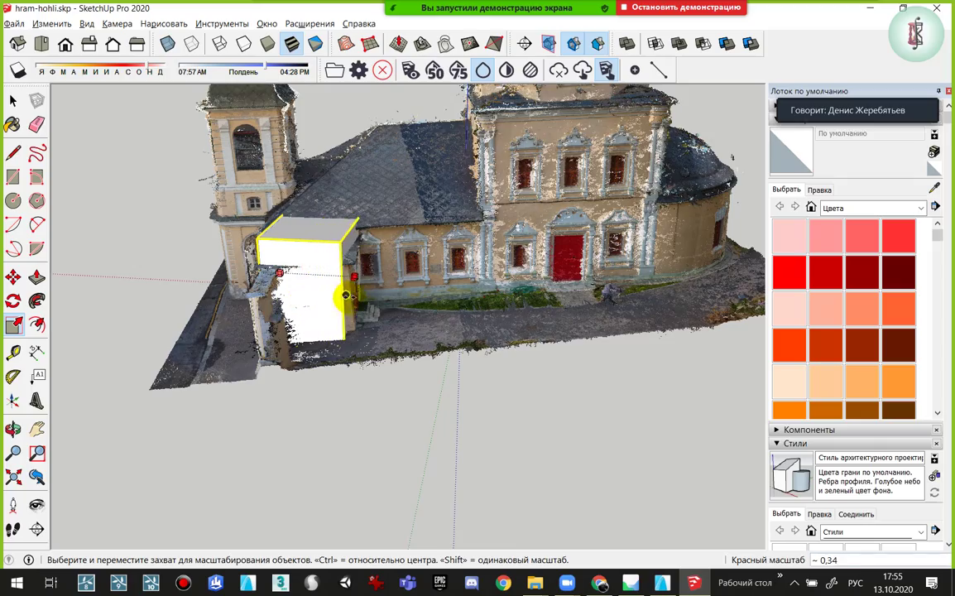
pyautogui.moveTo(328, 279); pyautogui.dragTo(420, 289, button='middle')
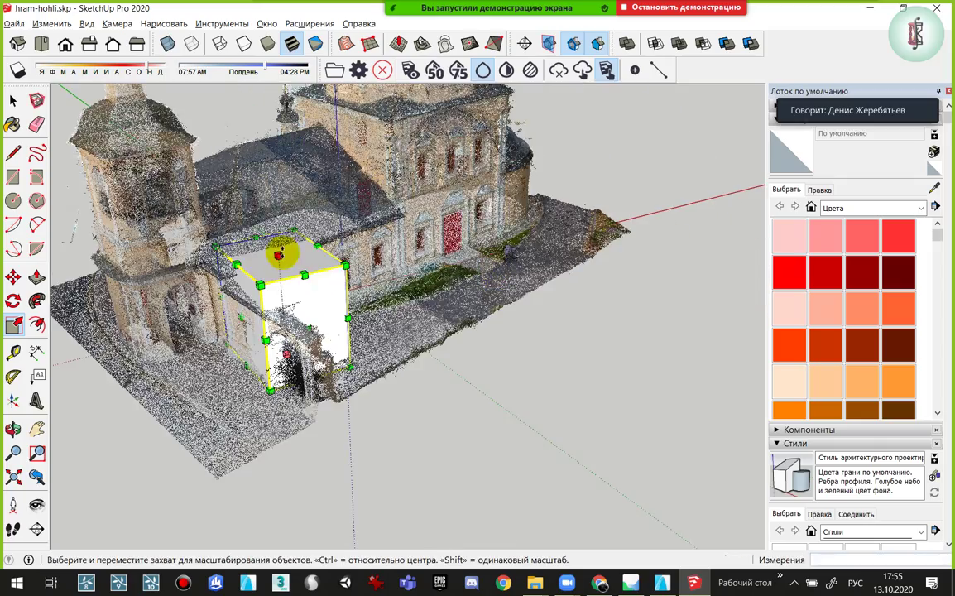
pyautogui.moveTo(280, 255); pyautogui.dragTo(288, 277, button='middle')
pyautogui.scroll(3, 289, 276)
pyautogui.scroll(3, 289, 312)
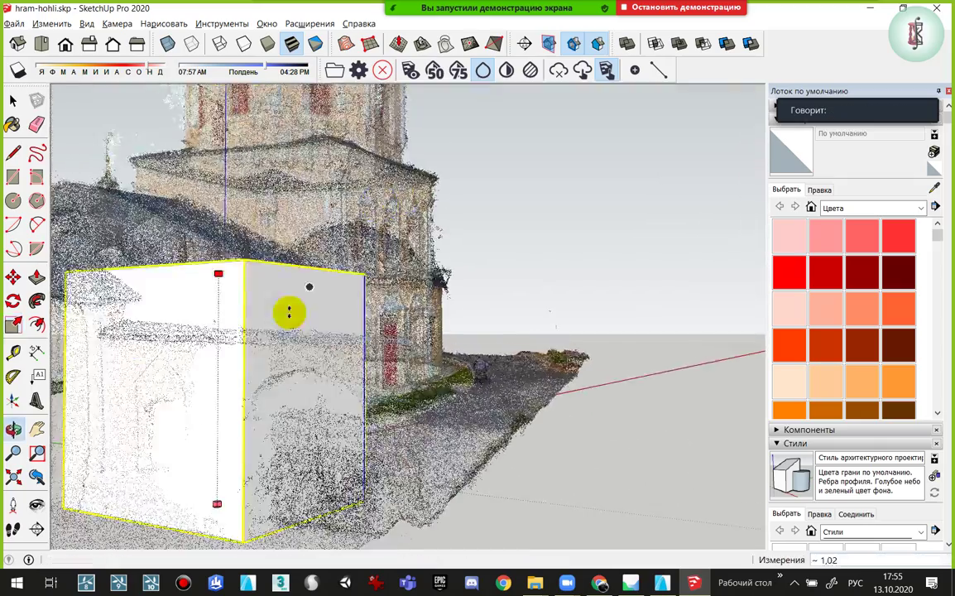
pyautogui.moveTo(289, 312); pyautogui.dragTo(249, 335)
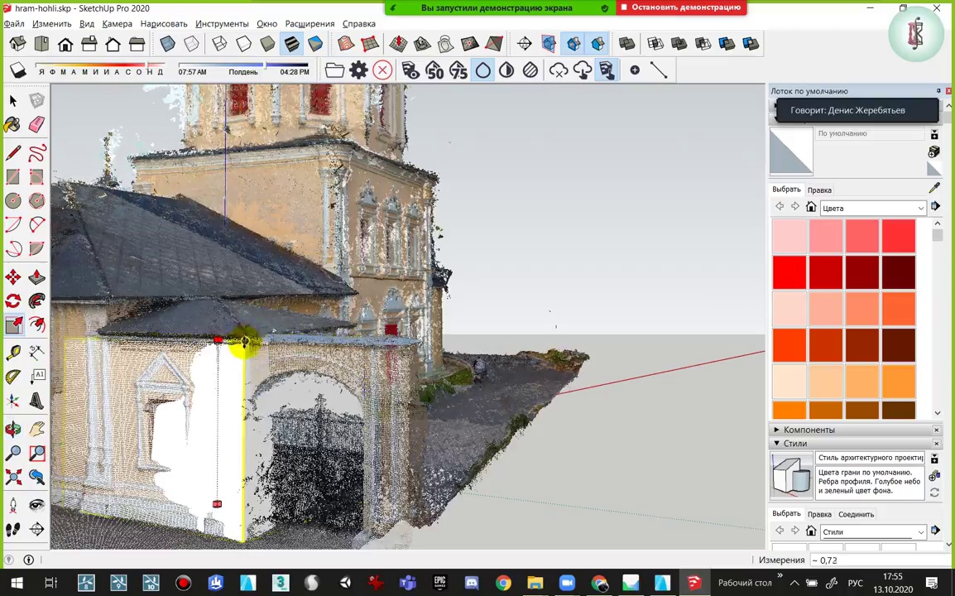
pyautogui.moveTo(337, 347)
pyautogui.mouseDown(button='middle')
pyautogui.moveTo(313, 517)
pyautogui.moveTo(319, 390)
pyautogui.mouseUp(button='middle')
# Rotate the box about its corner to align it with the porch wall
pyautogui.press('q')
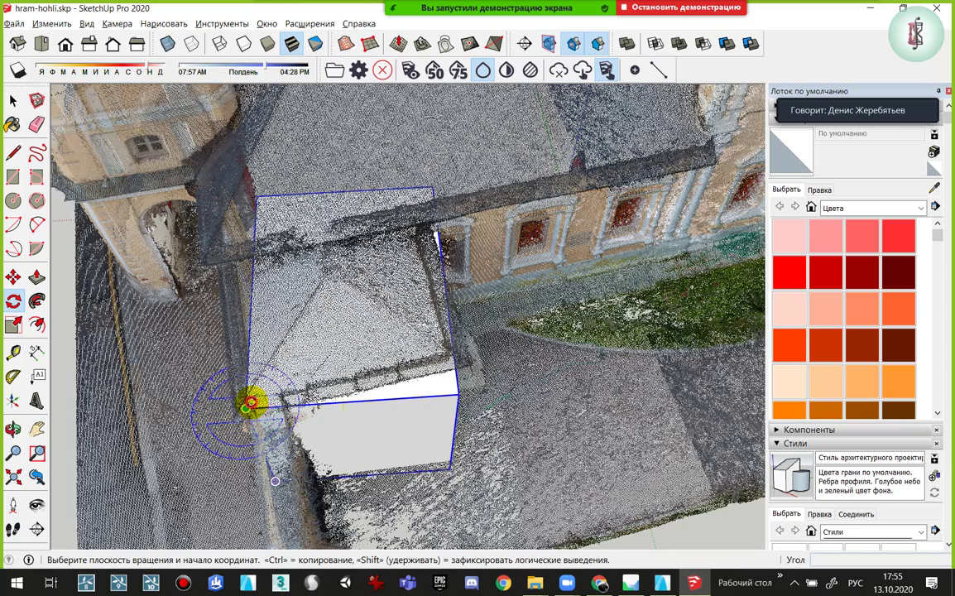
pyautogui.click(246, 408)
pyautogui.click(458, 394)
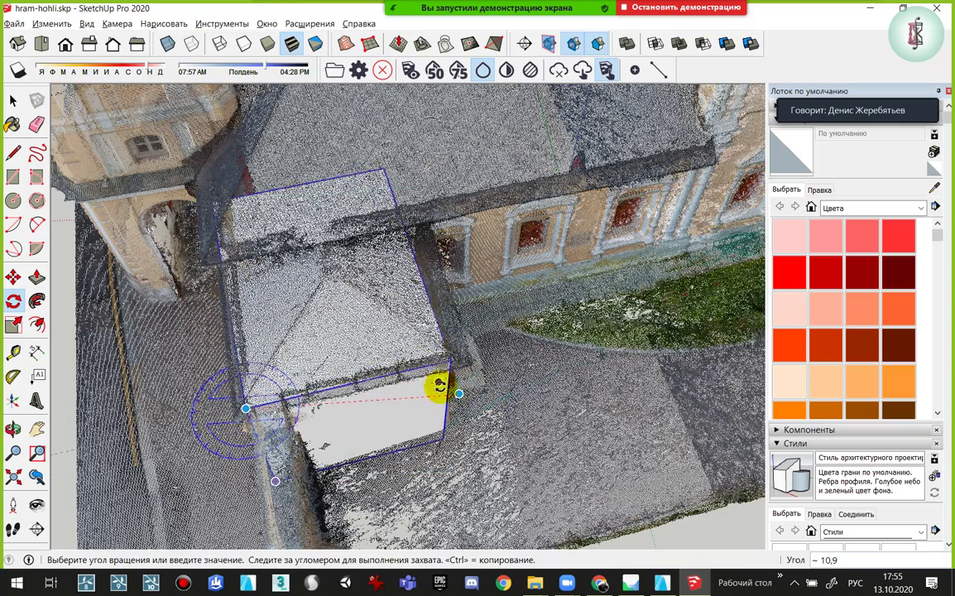
pyautogui.moveTo(458, 391)
pyautogui.mouseDown(button='middle')
pyautogui.moveTo(212, 325)
pyautogui.moveTo(363, 405)
pyautogui.moveTo(330, 416)
pyautogui.moveTo(448, 356)
pyautogui.moveTo(299, 416)
pyautogui.moveTo(370, 327)
pyautogui.mouseUp(button='middle')
# Rescale the box along the red and green axes to fit the porch footprint
pyautogui.press('s')
pyautogui.moveTo(309, 375); pyautogui.dragTo(319, 343, button='middle')
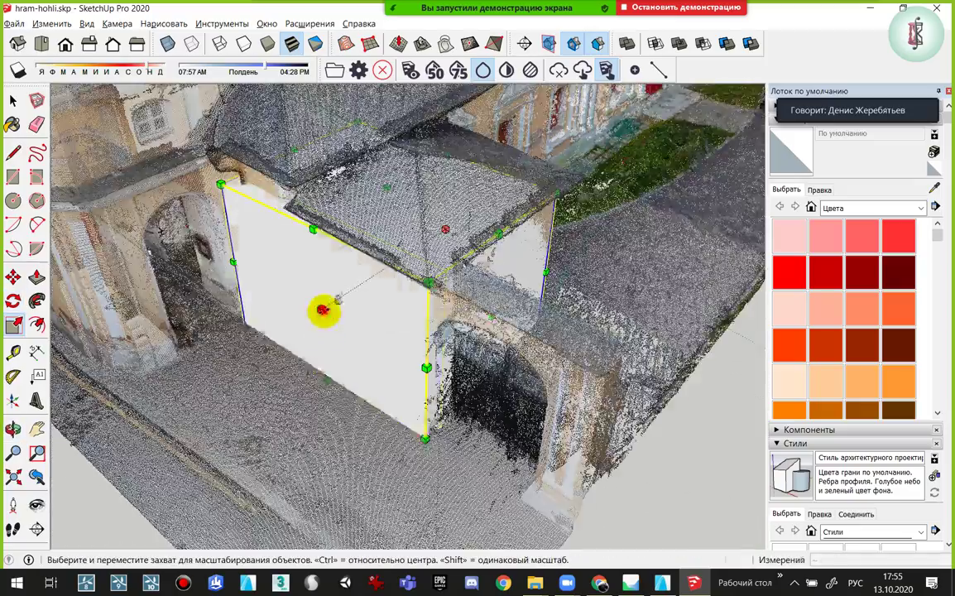
pyautogui.moveTo(321, 313); pyautogui.dragTo(386, 329)
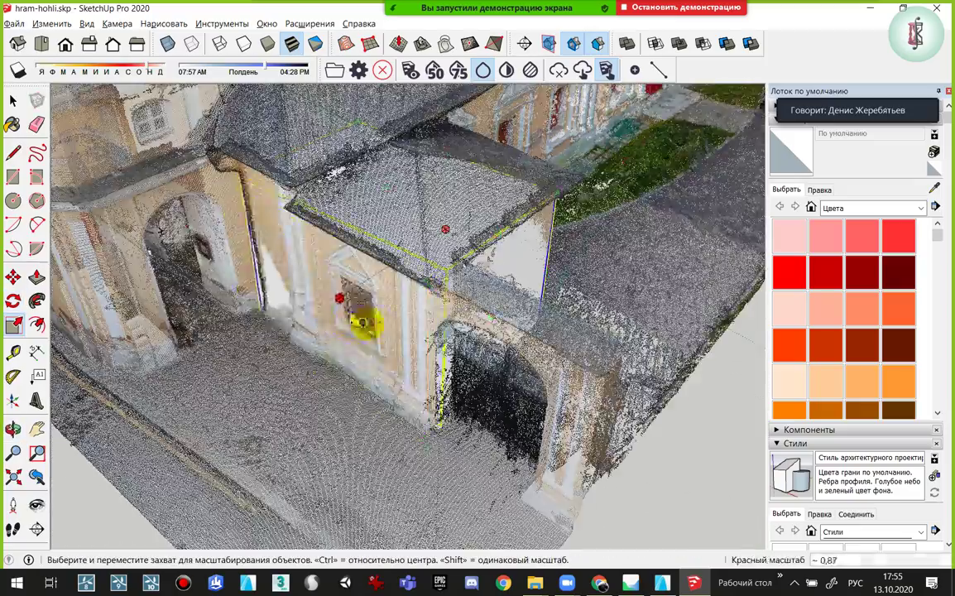
pyautogui.moveTo(386, 330)
pyautogui.mouseDown(button='middle')
pyautogui.moveTo(495, 274)
pyautogui.moveTo(145, 320)
pyautogui.moveTo(414, 344)
pyautogui.moveTo(203, 324)
pyautogui.moveTo(312, 320)
pyautogui.moveTo(213, 356)
pyautogui.moveTo(327, 295)
pyautogui.mouseUp(button='middle')
pyautogui.moveTo(327, 295)
pyautogui.mouseDown()
pyautogui.moveTo(313, 298)
pyautogui.moveTo(332, 292)
pyautogui.moveTo(480, 334)
pyautogui.moveTo(332, 348)
pyautogui.mouseUp()
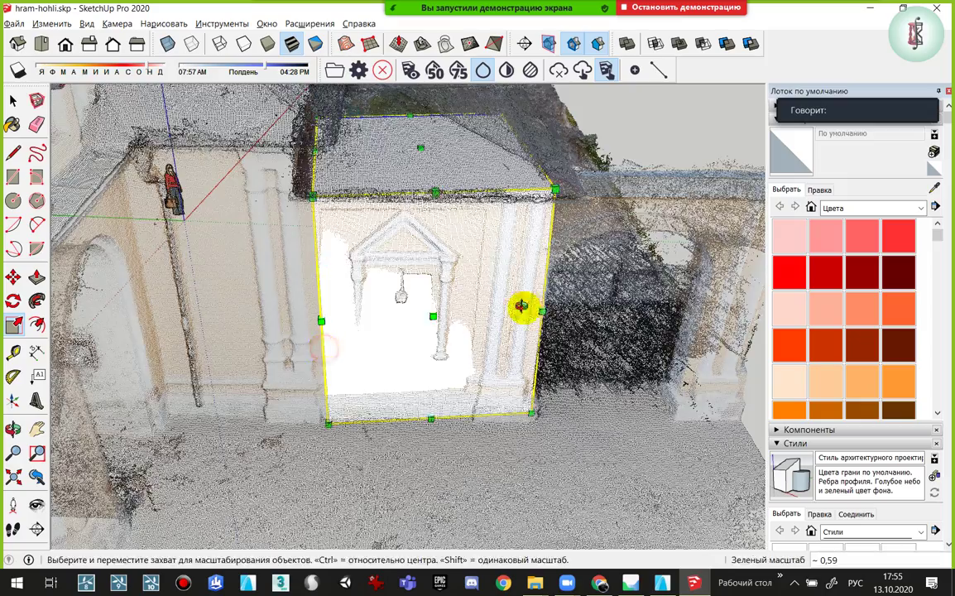
pyautogui.moveTo(518, 305)
pyautogui.mouseDown(button='middle')
pyautogui.moveTo(644, 319)
pyautogui.moveTo(571, 300)
pyautogui.mouseUp(button='middle')
pyautogui.moveTo(572, 301); pyautogui.dragTo(482, 316)
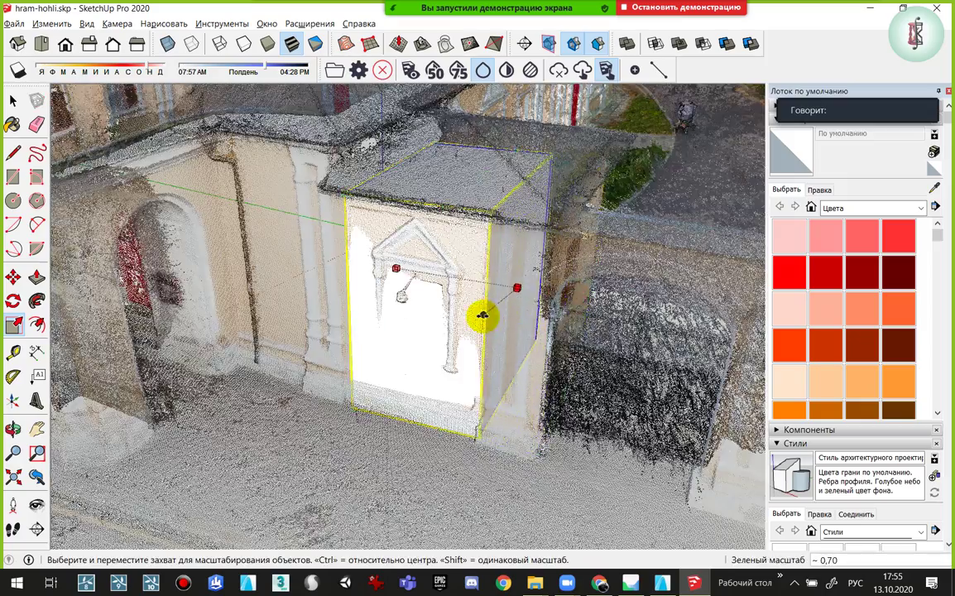
# Shrink the box upward from its bottom grip so its base sits just above the ground
pyautogui.moveTo(480, 316)
pyautogui.mouseDown(button='middle')
pyautogui.moveTo(455, 420)
pyautogui.moveTo(442, 384)
pyautogui.mouseUp(button='middle')
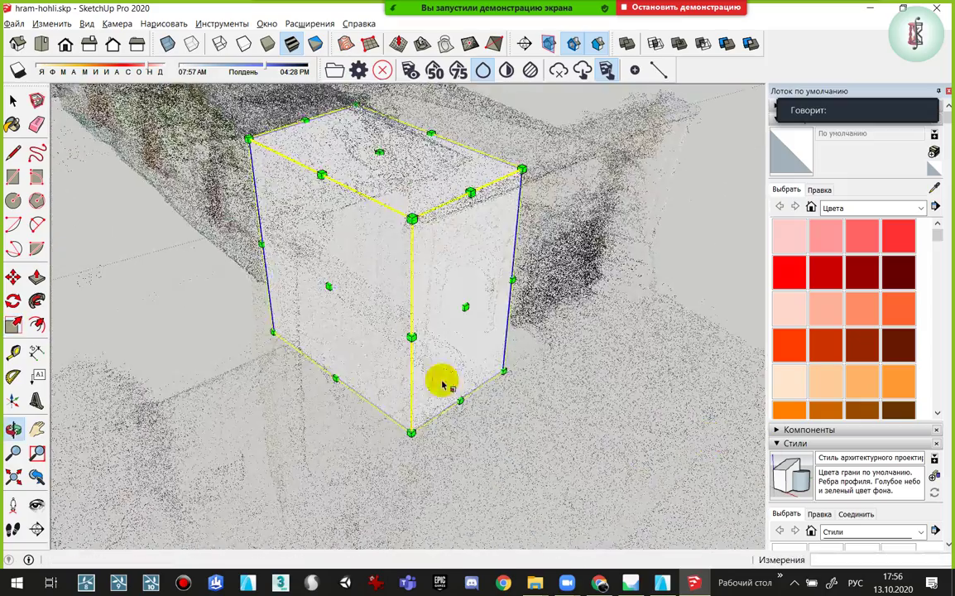
pyautogui.scroll(3, 441, 372)
pyautogui.moveTo(504, 398); pyautogui.dragTo(469, 334, button='middle')
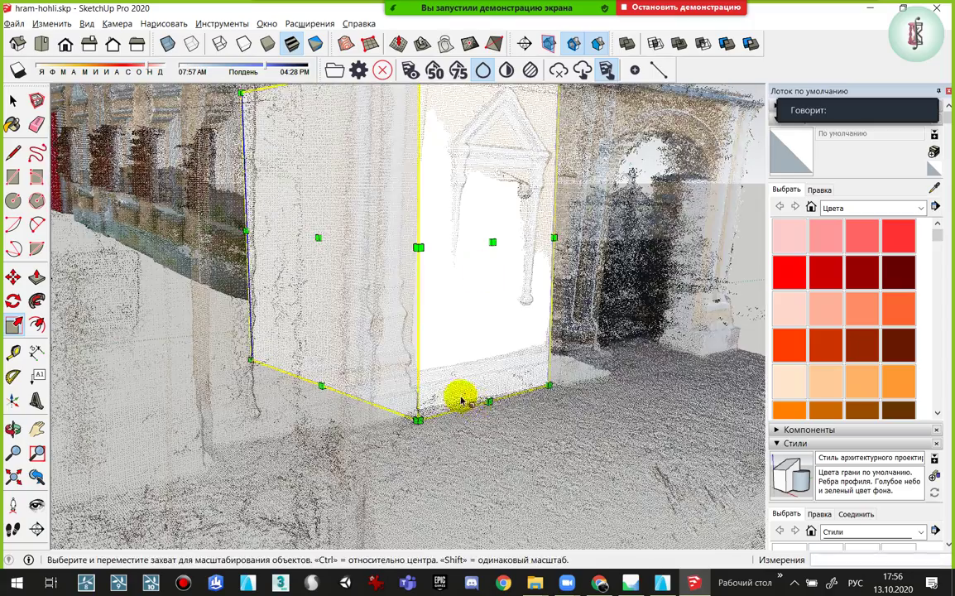
pyautogui.moveTo(462, 400)
pyautogui.mouseDown(button='middle')
pyautogui.moveTo(352, 348)
pyautogui.moveTo(511, 373)
pyautogui.moveTo(420, 388)
pyautogui.moveTo(501, 414)
pyautogui.moveTo(533, 399)
pyautogui.moveTo(537, 416)
pyautogui.moveTo(573, 184)
pyautogui.mouseUp(button='middle')
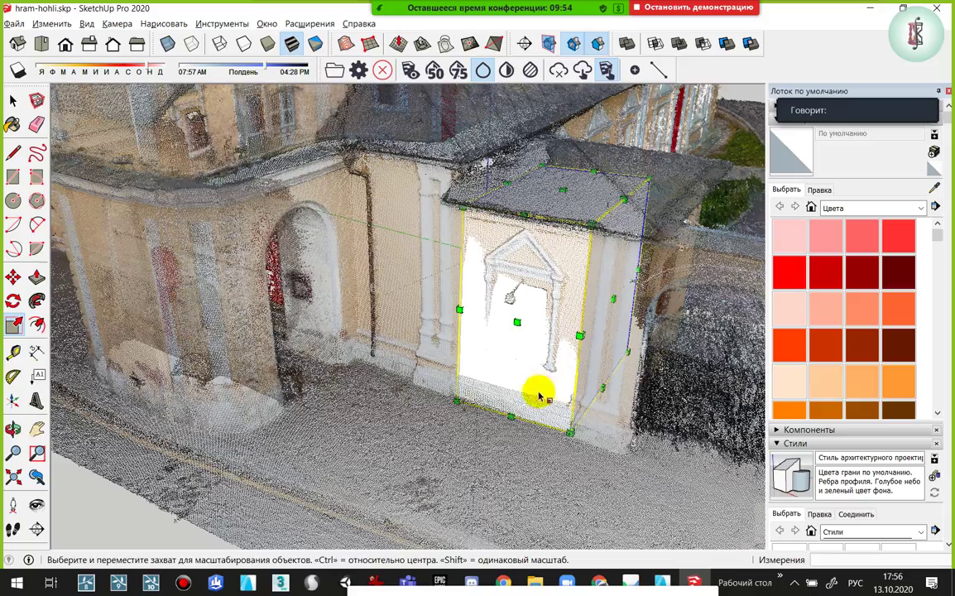
pyautogui.moveTo(538, 396); pyautogui.dragTo(598, 494, button='middle')
pyautogui.moveTo(560, 434); pyautogui.dragTo(544, 395)
pyautogui.scroll(3, 544, 395)
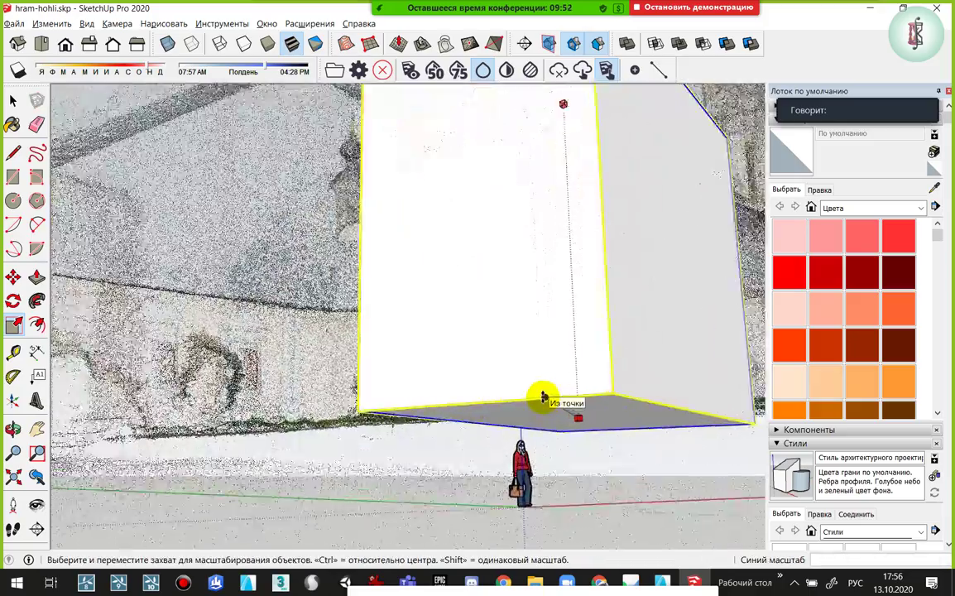
pyautogui.scroll(2, 544, 397)
pyautogui.moveTo(559, 433)
pyautogui.mouseDown(button='middle')
pyautogui.moveTo(497, 319)
pyautogui.moveTo(529, 446)
pyautogui.mouseUp(button='middle')
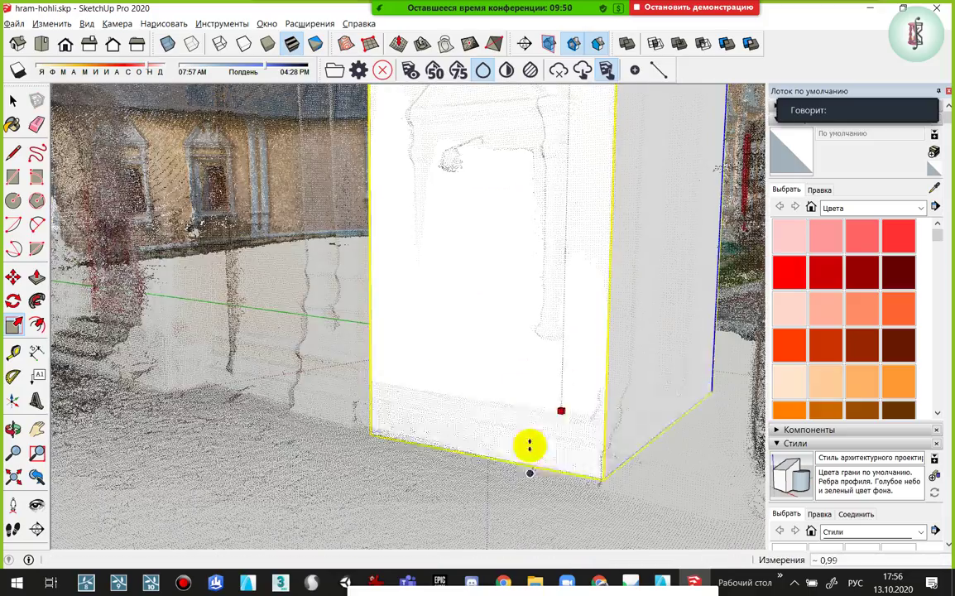
pyautogui.scroll(-3, 547, 353)
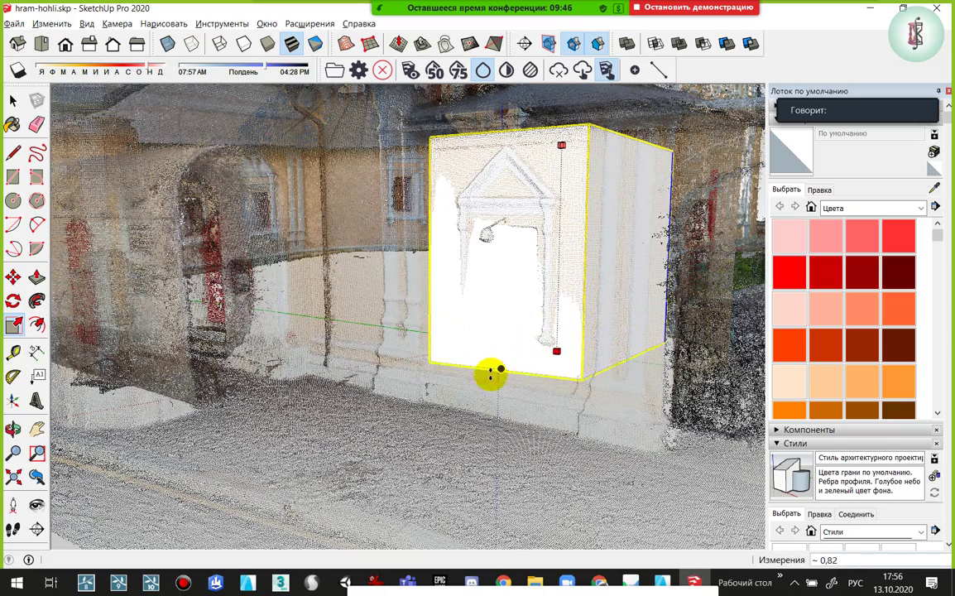
pyautogui.click(423, 374)
pyautogui.moveTo(489, 399); pyautogui.dragTo(495, 241, button='middle')
pyautogui.press('space')
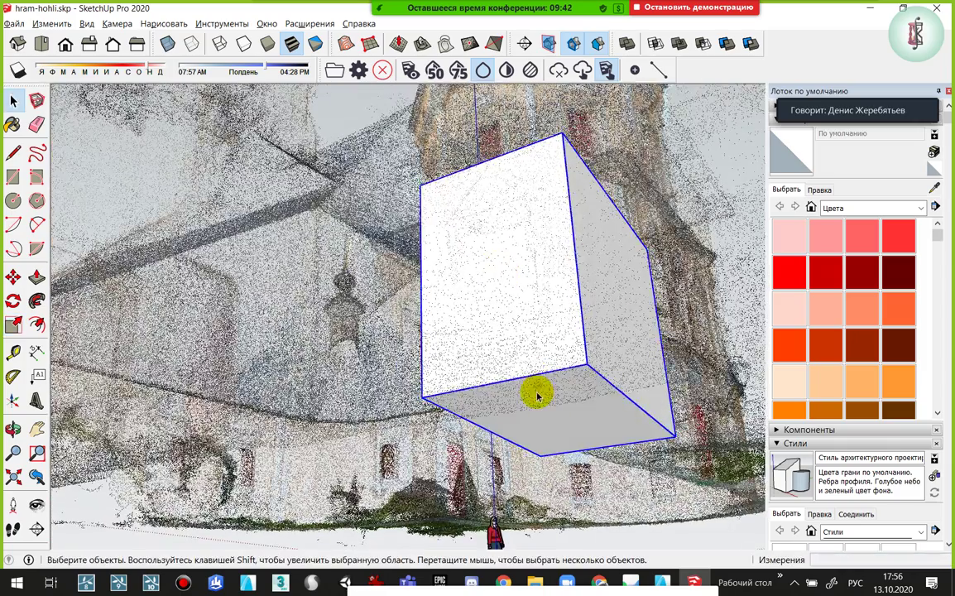
pyautogui.moveTo(537, 389); pyautogui.dragTo(552, 416, button='middle')
pyautogui.scroll(3, 548, 454)
# Push/Pull the box's bottom face down a short first distance
pyautogui.moveTo(548, 453); pyautogui.dragTo(553, 278, button='middle')
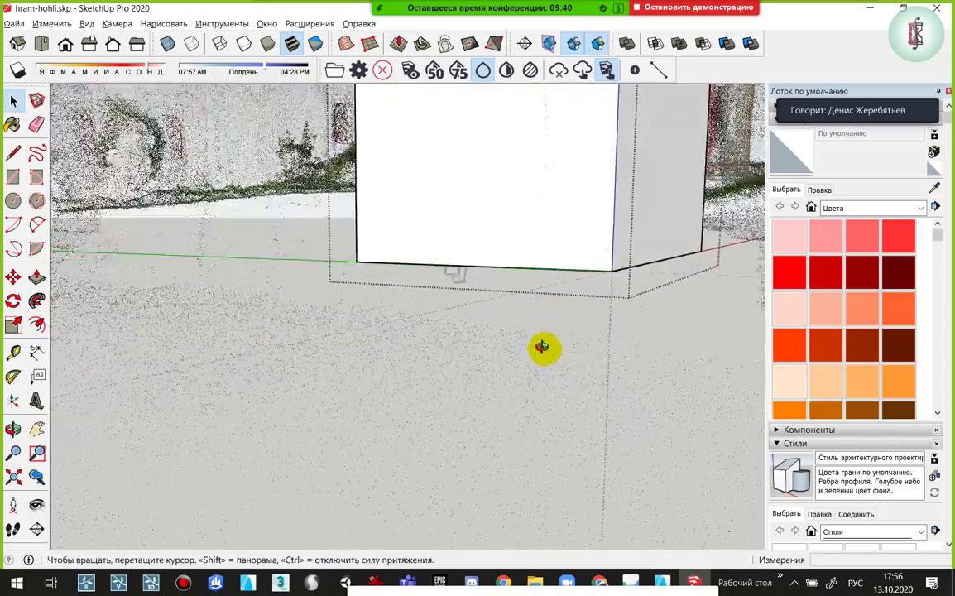
pyautogui.press('p')
pyautogui.click(598, 359)
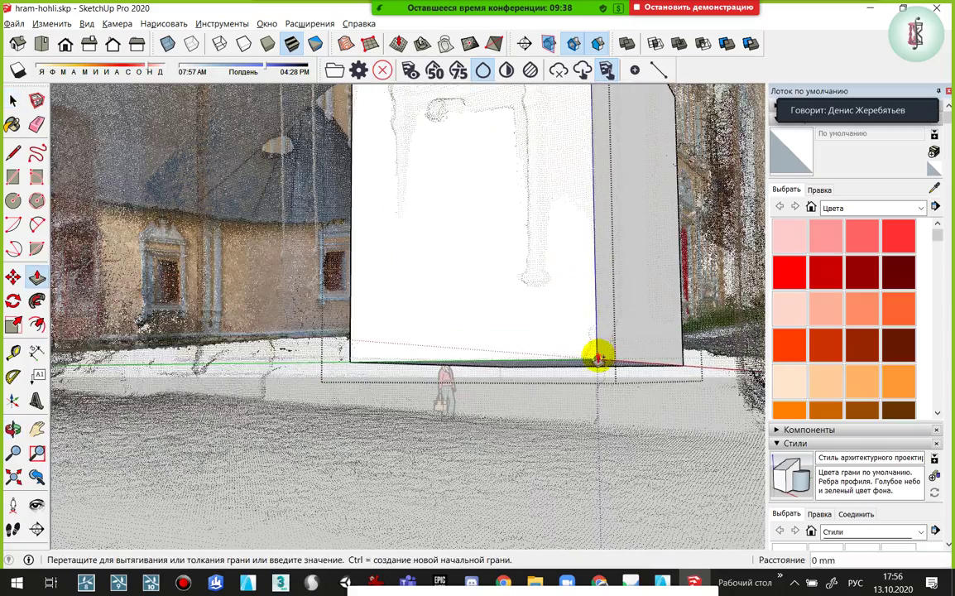
pyautogui.moveTo(575, 412)
pyautogui.mouseDown(button='middle')
pyautogui.moveTo(518, 426)
pyautogui.moveTo(495, 469)
pyautogui.moveTo(396, 399)
pyautogui.mouseUp(button='middle')
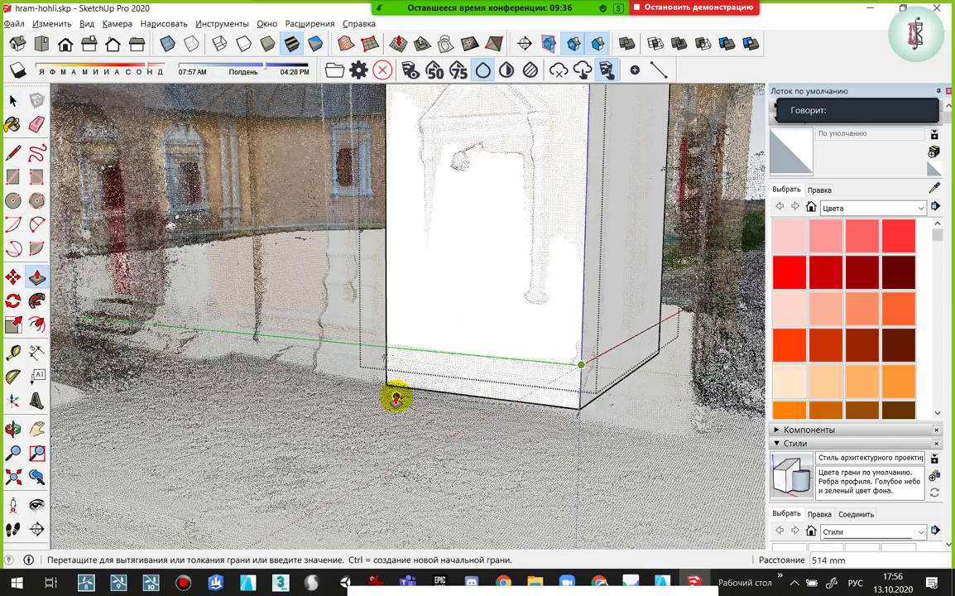
pyautogui.click(388, 397)
# Extrude the bottom face further down to the ground, forming a plinth, and select its top edge
pyautogui.moveTo(438, 433)
pyautogui.mouseDown(button='middle')
pyautogui.moveTo(561, 422)
pyautogui.moveTo(537, 362)
pyautogui.moveTo(545, 426)
pyautogui.moveTo(457, 389)
pyautogui.moveTo(580, 382)
pyautogui.mouseUp(button='middle')
pyautogui.click(545, 402)
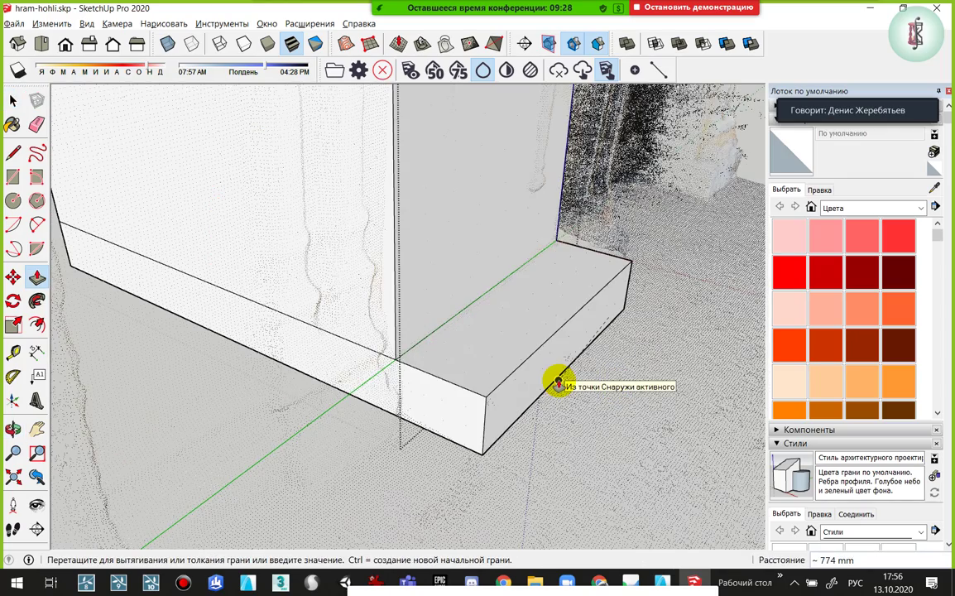
pyautogui.moveTo(490, 352); pyautogui.dragTo(472, 356, button='middle')
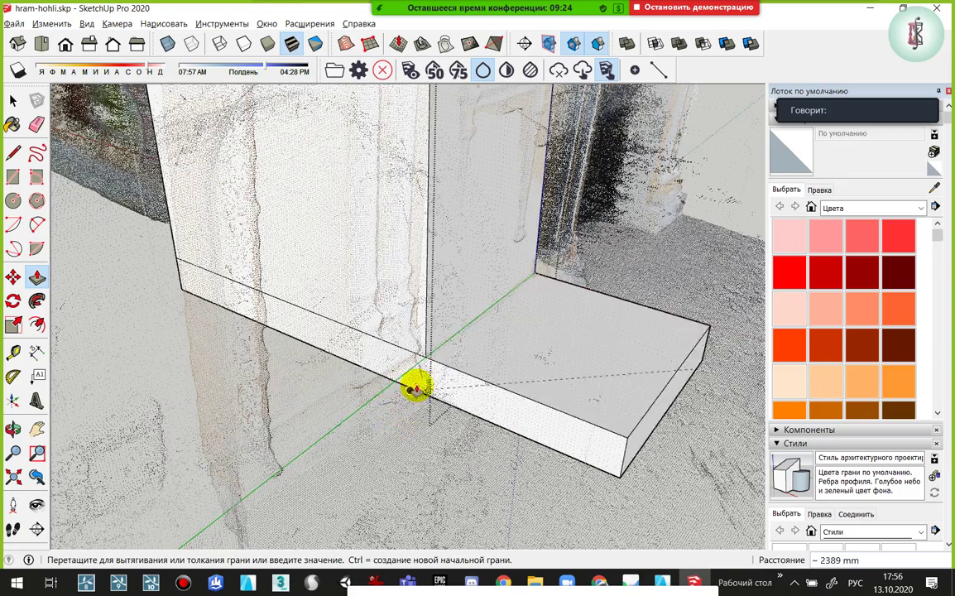
pyautogui.scroll(2, 432, 387)
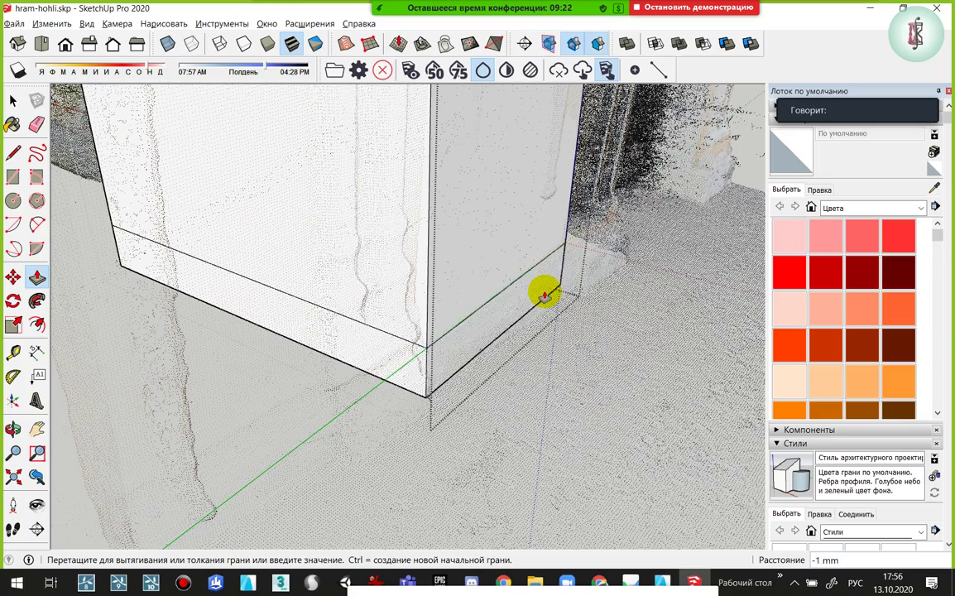
pyautogui.click(523, 317)
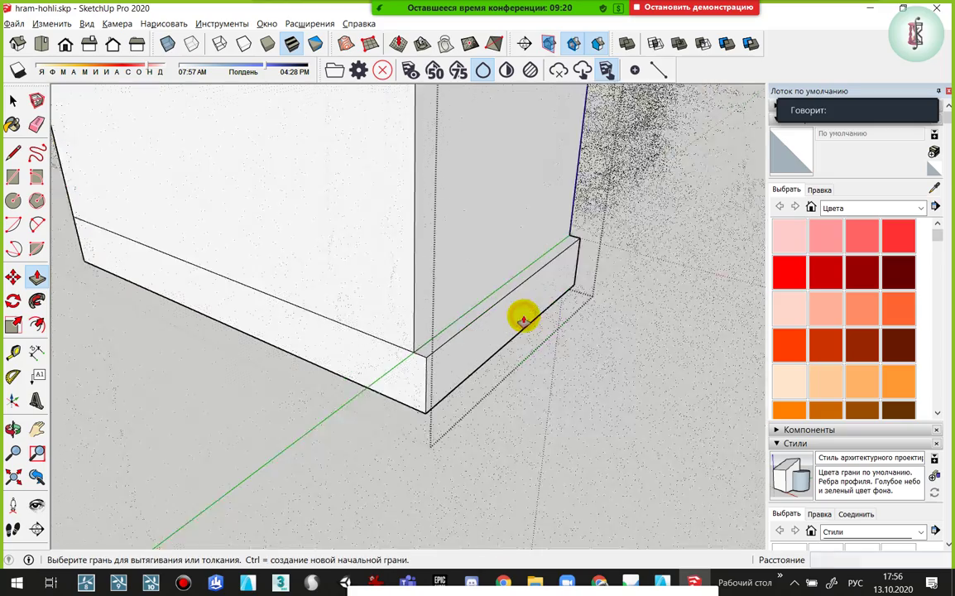
pyautogui.press('space')
pyautogui.click(401, 354)
# Paint the plinth's front face grey
pyautogui.moveTo(503, 357); pyautogui.dragTo(357, 328, button='middle')
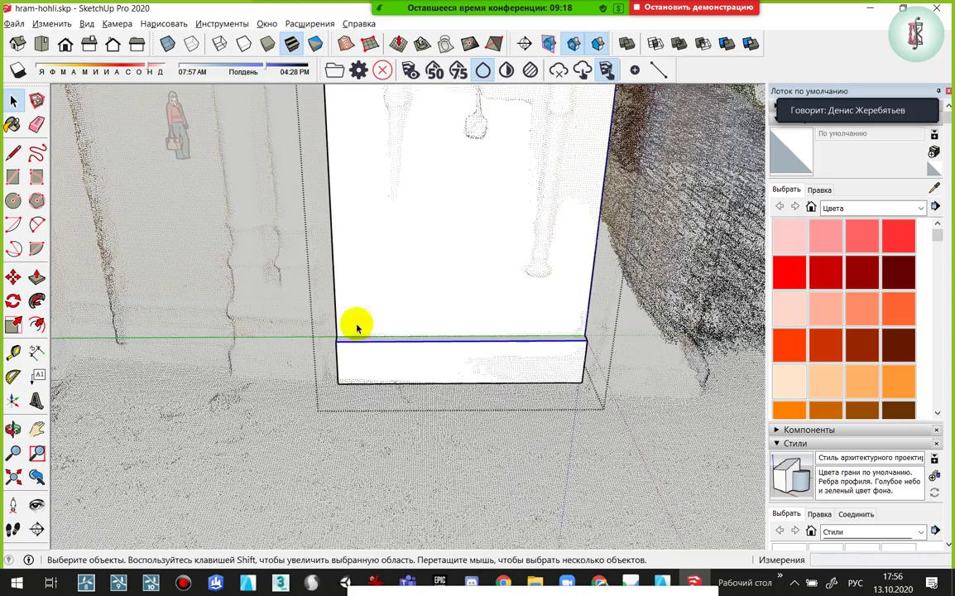
pyautogui.moveTo(941, 241); pyautogui.dragTo(936, 377)
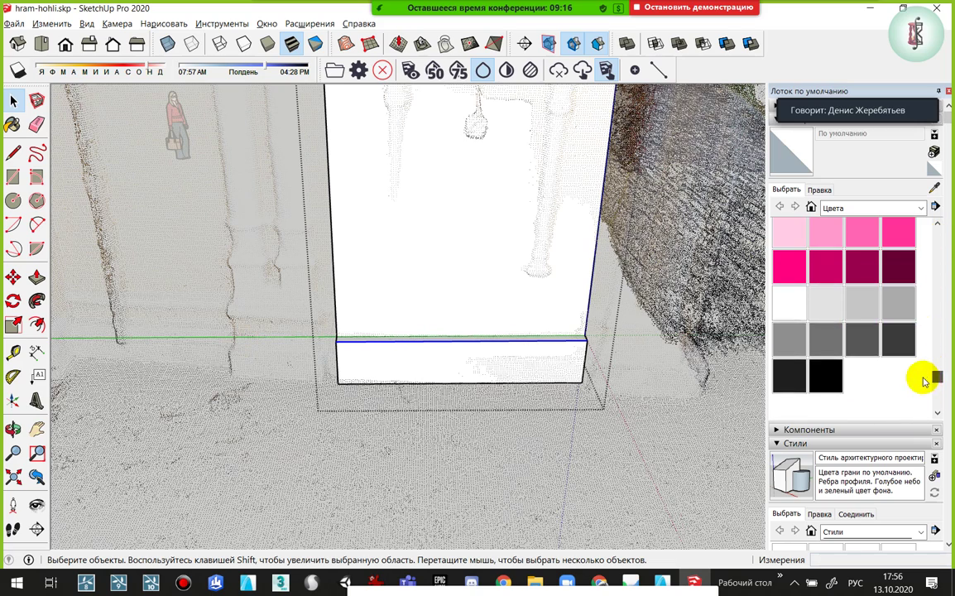
pyautogui.click(860, 317)
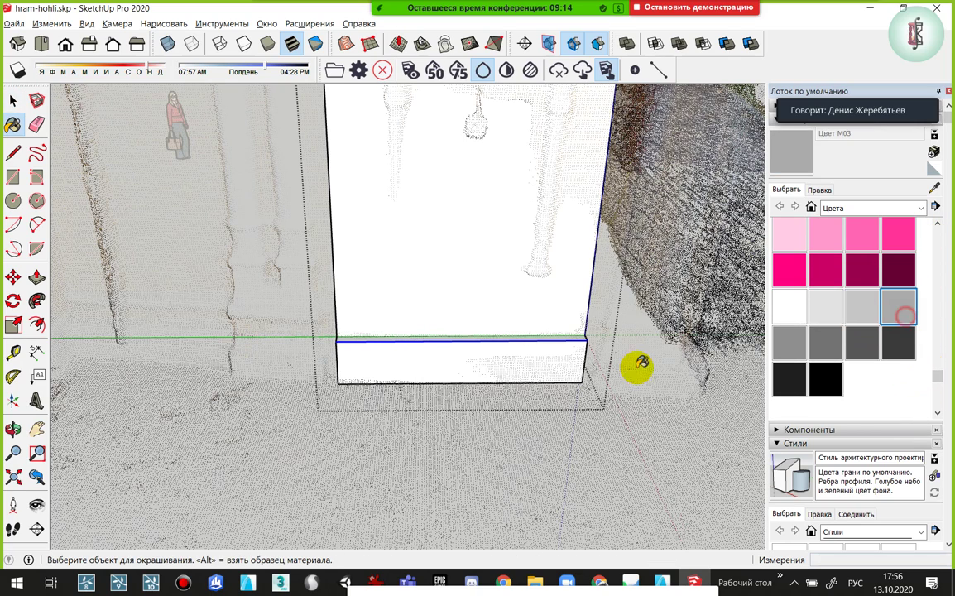
pyautogui.click(526, 363)
# Paint the white wall face with the yellow Цвет E04 colour
pyautogui.scroll(3, 537, 340)
pyautogui.scroll(1, 536, 333)
pyautogui.scroll(5, 806, 326)
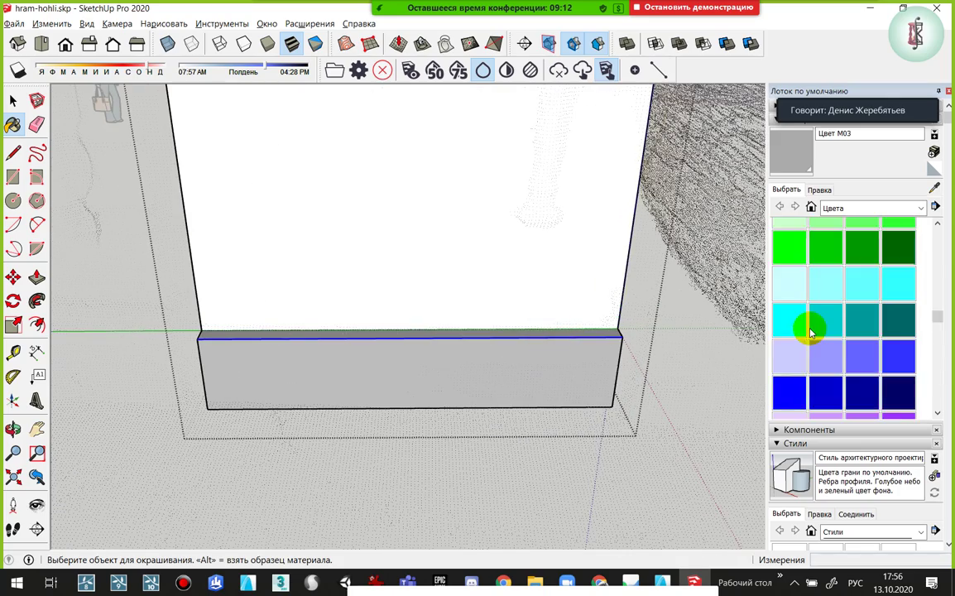
pyautogui.scroll(5, 811, 326)
pyautogui.scroll(-2, 824, 351)
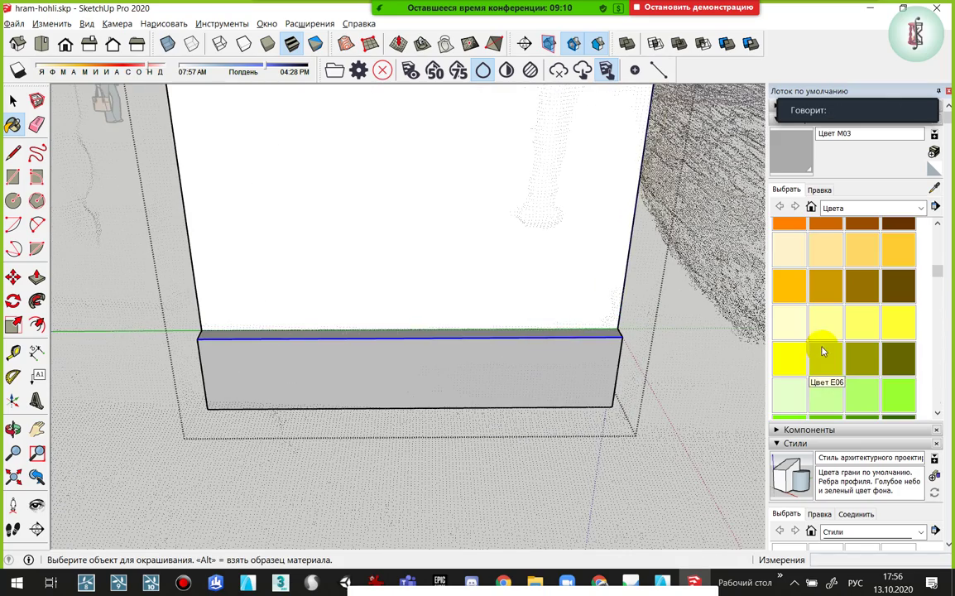
pyautogui.click(911, 327)
pyautogui.click(540, 284)
pyautogui.moveTo(540, 284); pyautogui.dragTo(265, 294, button='middle')
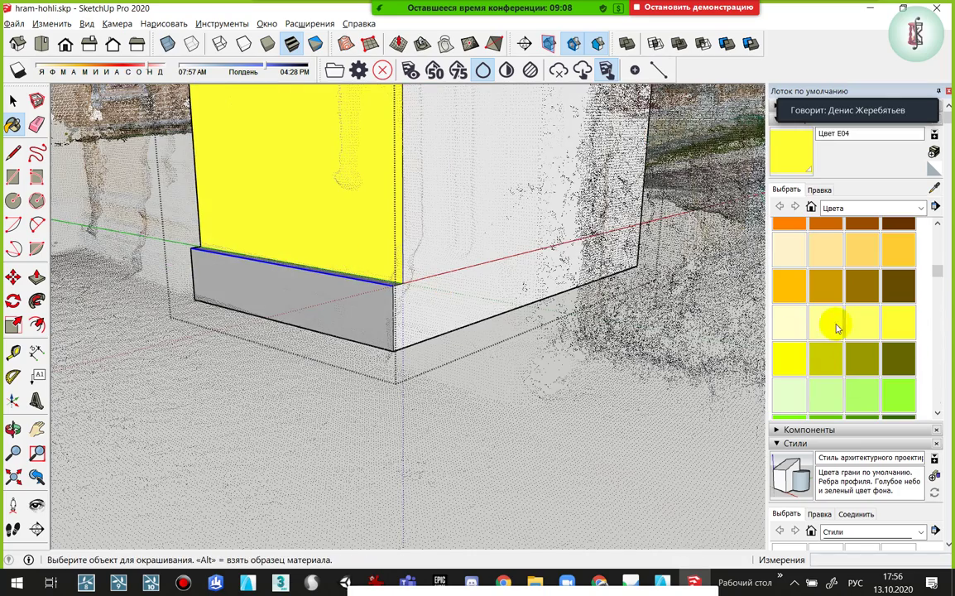
# Replace all matching faces with the paler yellow Цвет E03
pyautogui.click(862, 323)
pyautogui.moveTo(375, 219)
pyautogui.mouseDown(button='middle')
pyautogui.moveTo(424, 316)
pyautogui.moveTo(480, 305)
pyautogui.moveTo(512, 320)
pyautogui.moveTo(526, 258)
pyautogui.moveTo(431, 319)
pyautogui.moveTo(511, 255)
pyautogui.moveTo(505, 310)
pyautogui.moveTo(453, 297)
pyautogui.mouseUp(button='middle')
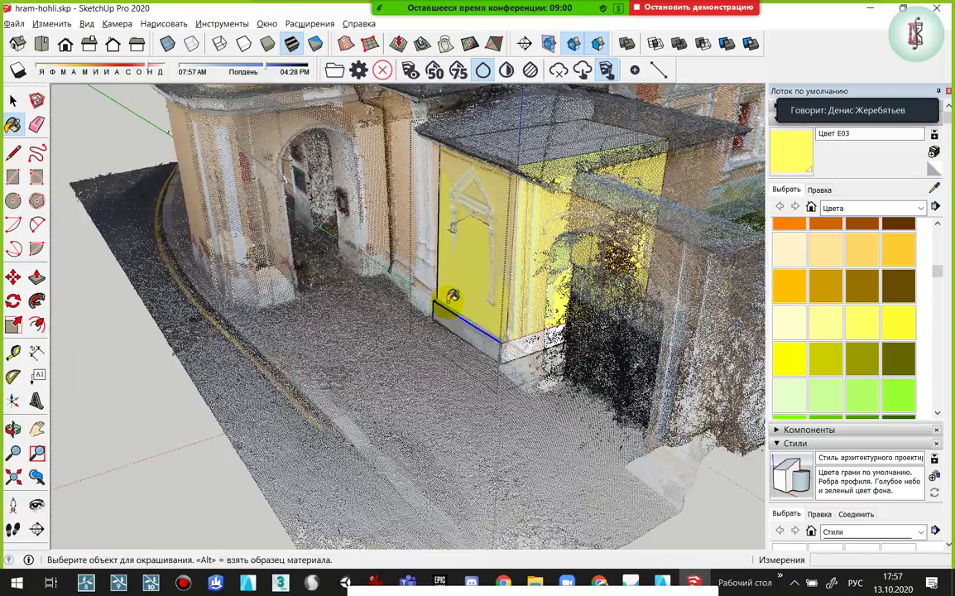
pyautogui.press('shift')
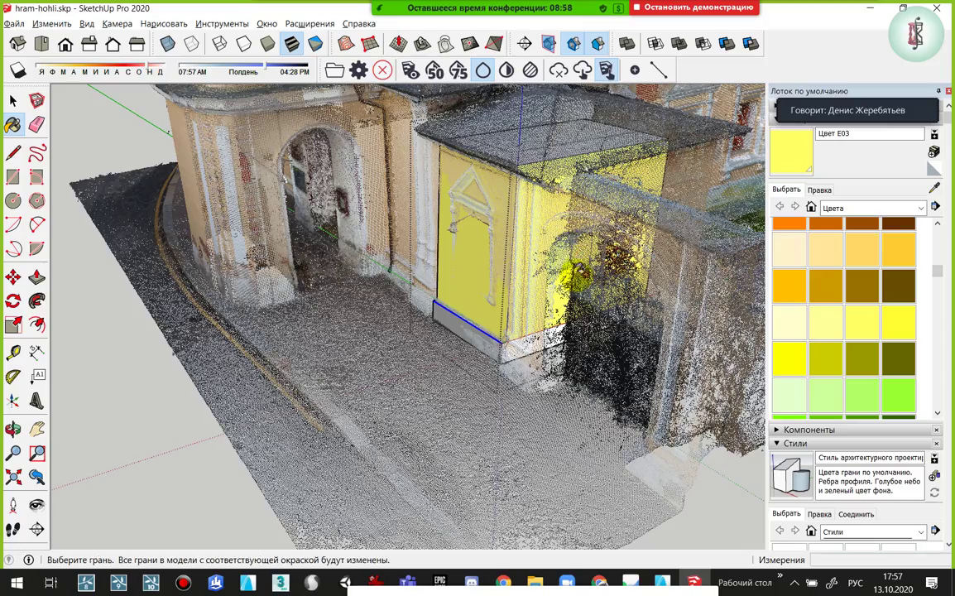
pyautogui.moveTo(534, 240)
pyautogui.mouseDown(button='middle')
pyautogui.moveTo(464, 315)
pyautogui.moveTo(469, 300)
pyautogui.moveTo(708, 336)
pyautogui.moveTo(319, 314)
pyautogui.moveTo(420, 275)
pyautogui.moveTo(251, 356)
pyautogui.mouseUp(button='middle')
pyautogui.press('space')
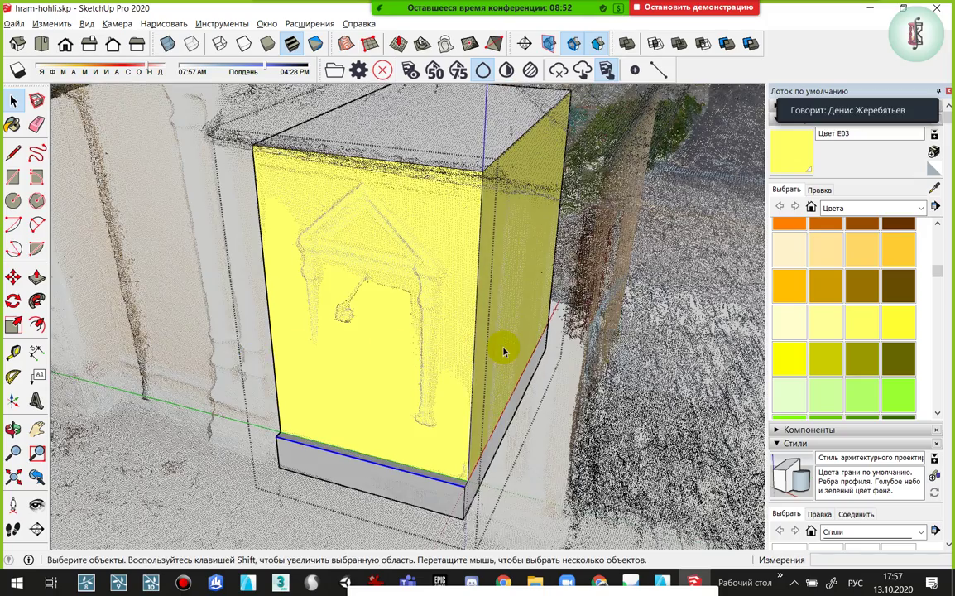
# Draw a door-sized rectangle on the yellow front face of the porch box
pyautogui.moveTo(504, 352)
pyautogui.mouseDown(button='middle')
pyautogui.moveTo(390, 372)
pyautogui.moveTo(489, 319)
pyautogui.mouseUp(button='middle')
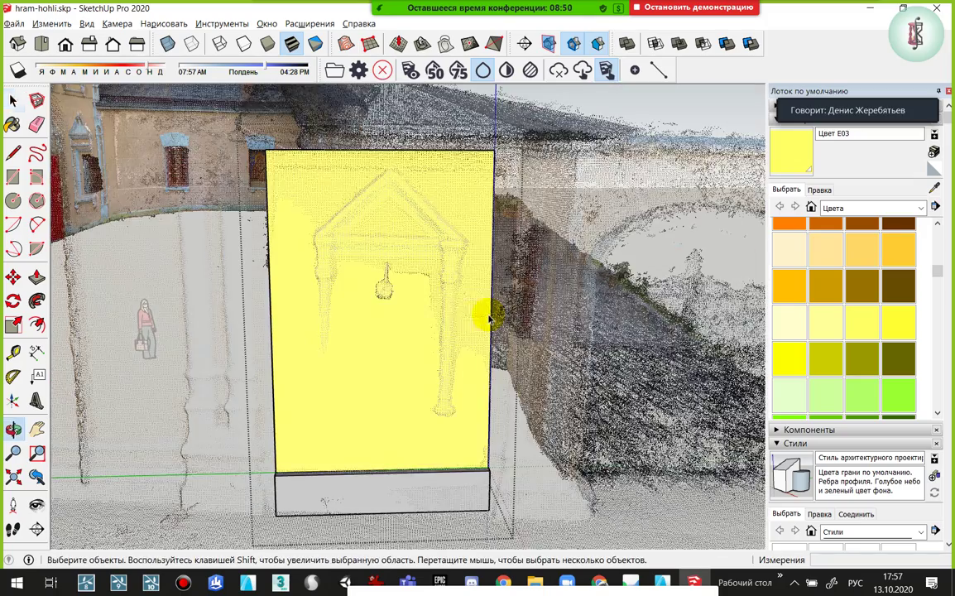
pyautogui.scroll(2, 345, 210)
pyautogui.scroll(-3, 341, 203)
pyautogui.moveTo(330, 215)
pyautogui.mouseDown(button='middle')
pyautogui.moveTo(341, 277)
pyautogui.moveTo(352, 255)
pyautogui.mouseUp(button='middle')
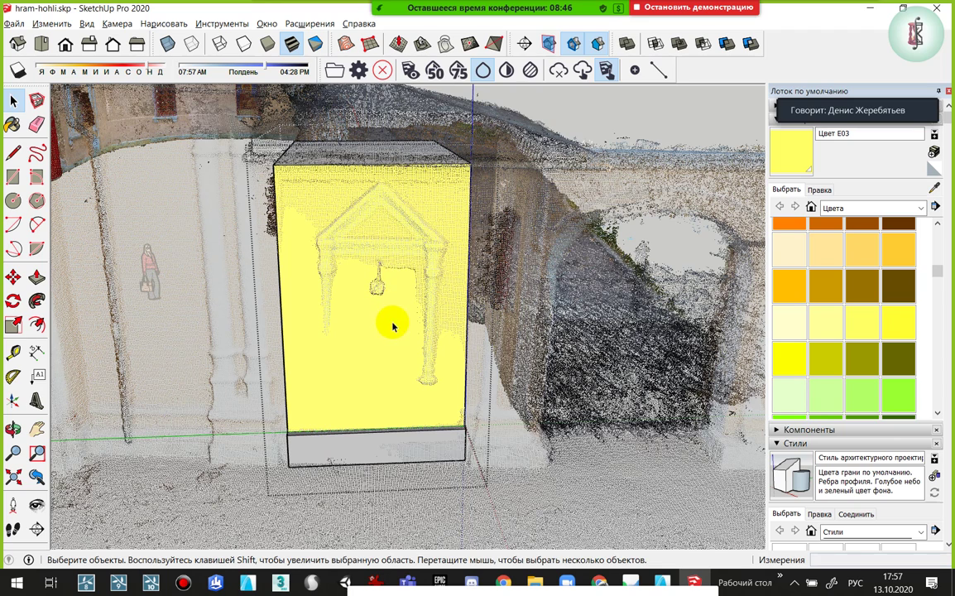
pyautogui.press('r')
pyautogui.press('space')
pyautogui.click(412, 291)
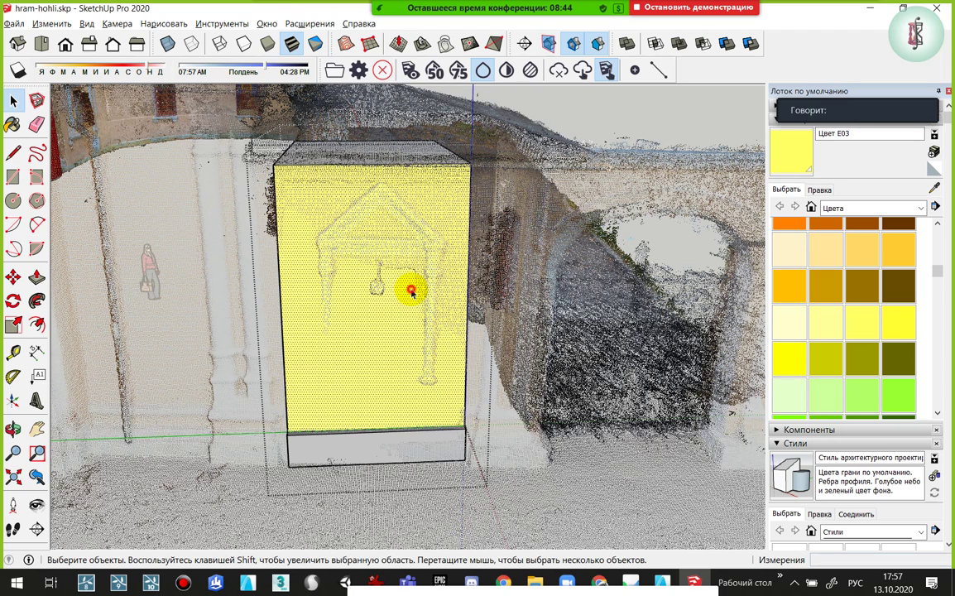
pyautogui.press('r')
pyautogui.click(414, 269)
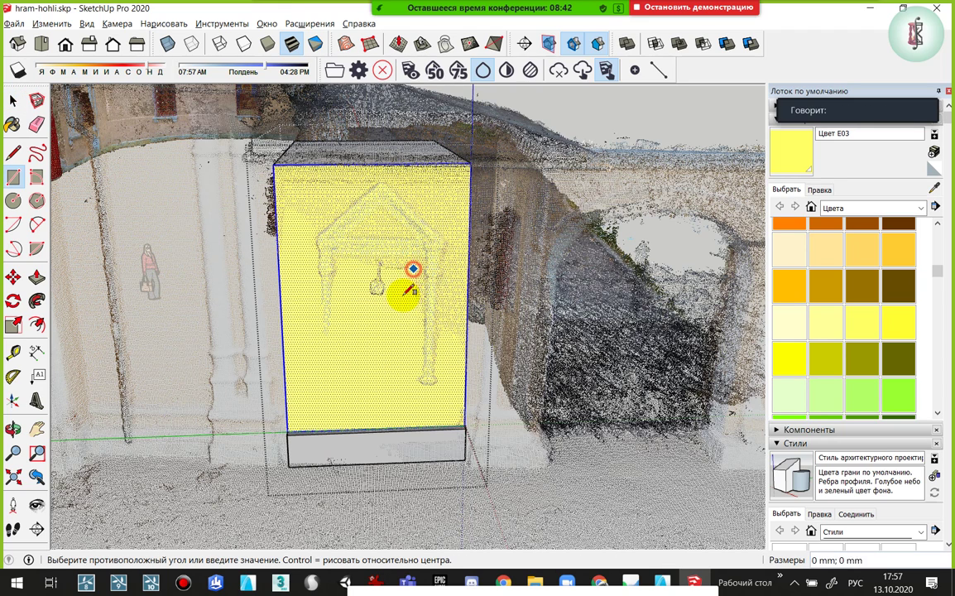
pyautogui.click(340, 384)
pyautogui.press('space')
pyautogui.scroll(3, 380, 331)
# Nudge the door rectangle slightly right to fit the entrance, viewing the facade straight-on
pyautogui.press('m')
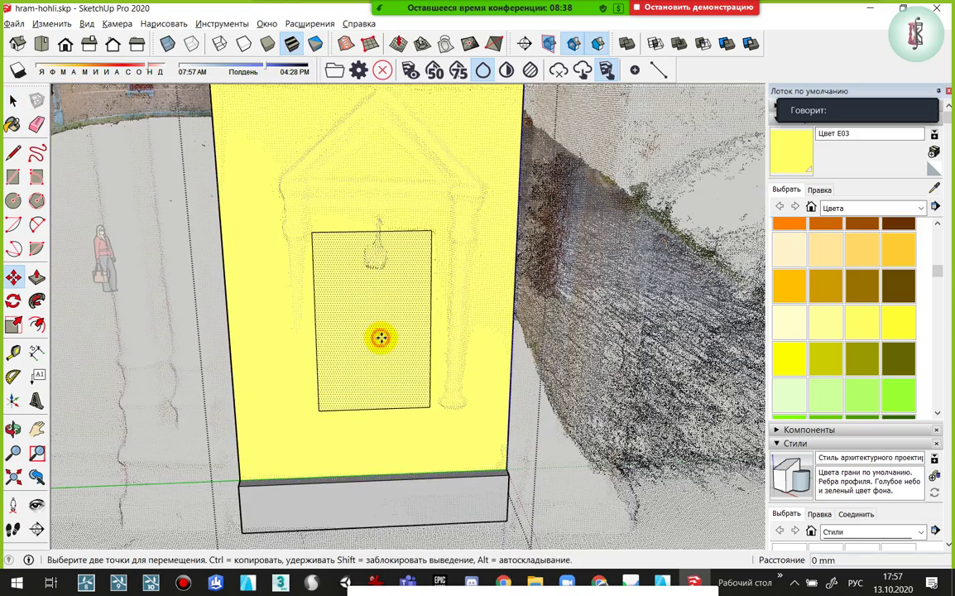
pyautogui.click(380, 337)
pyautogui.click(390, 337)
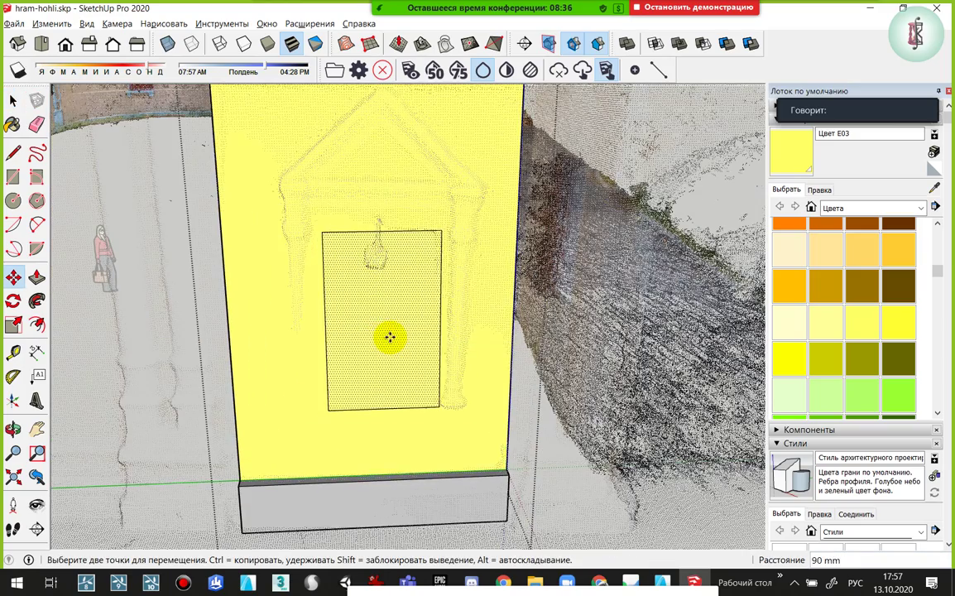
pyautogui.click(390, 337)
pyautogui.scroll(2, 414, 240)
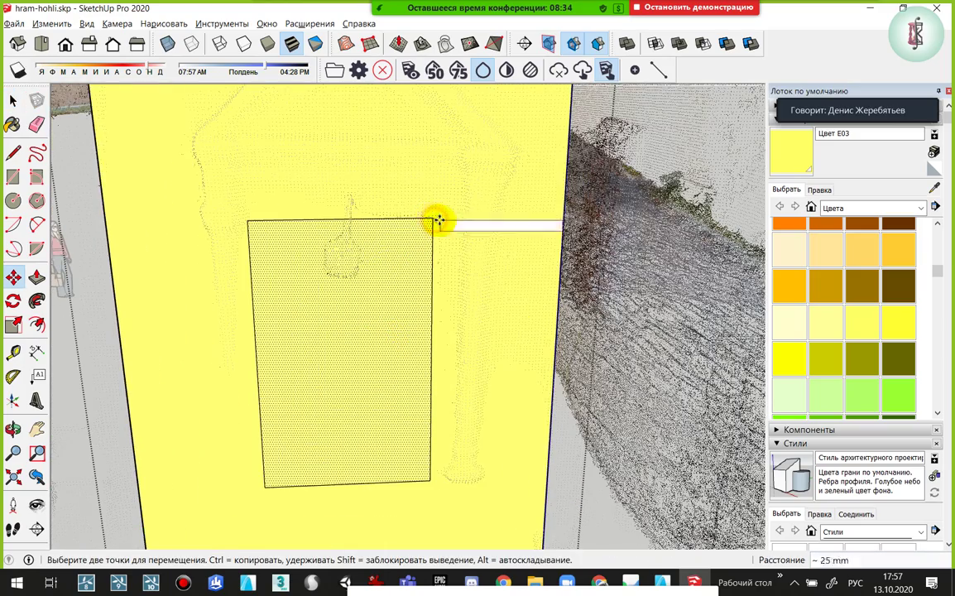
pyautogui.press('Escape')
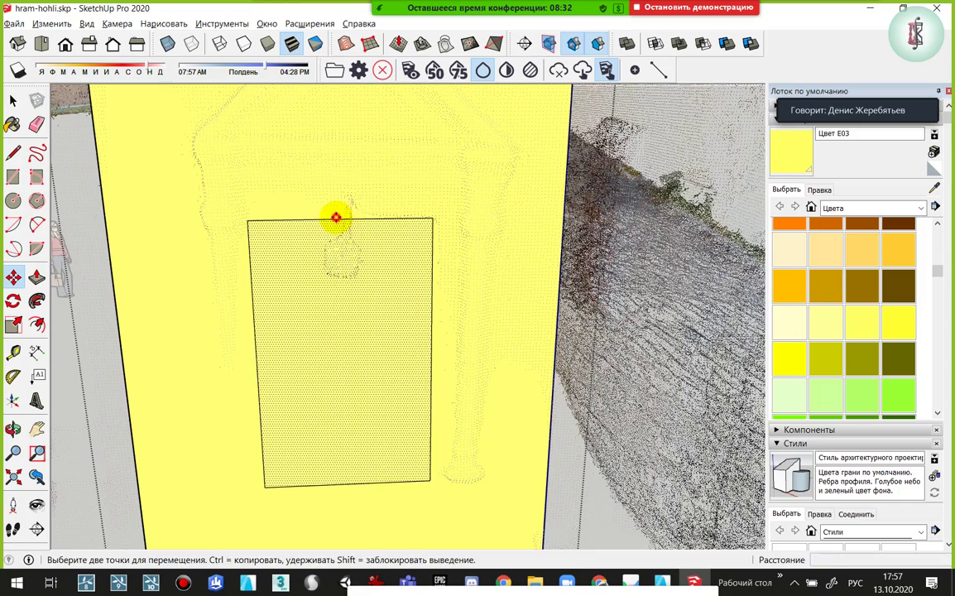
pyautogui.scroll(-1, 356, 219)
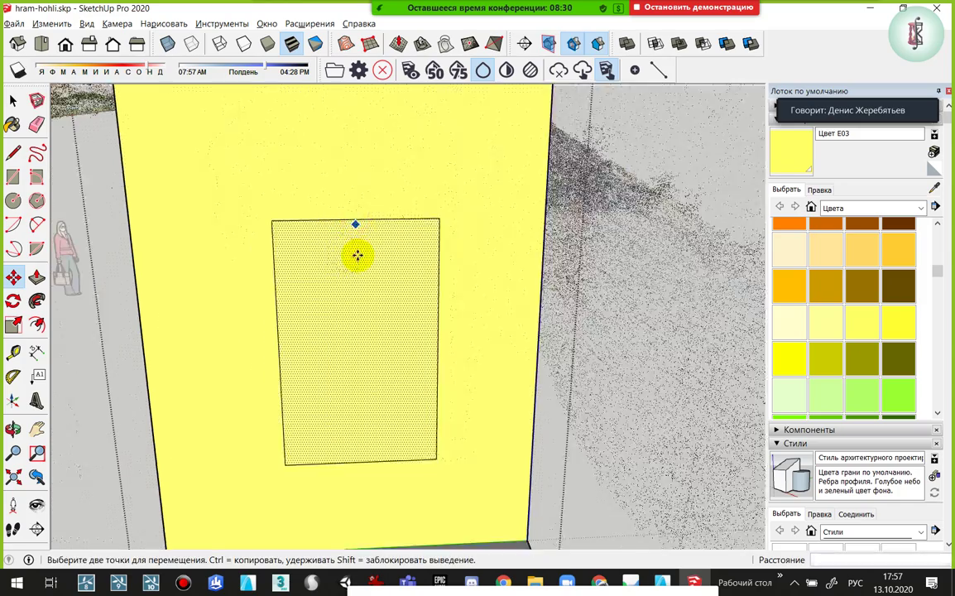
pyautogui.scroll(-2, 357, 255)
pyautogui.moveTo(348, 252); pyautogui.dragTo(342, 235, button='middle')
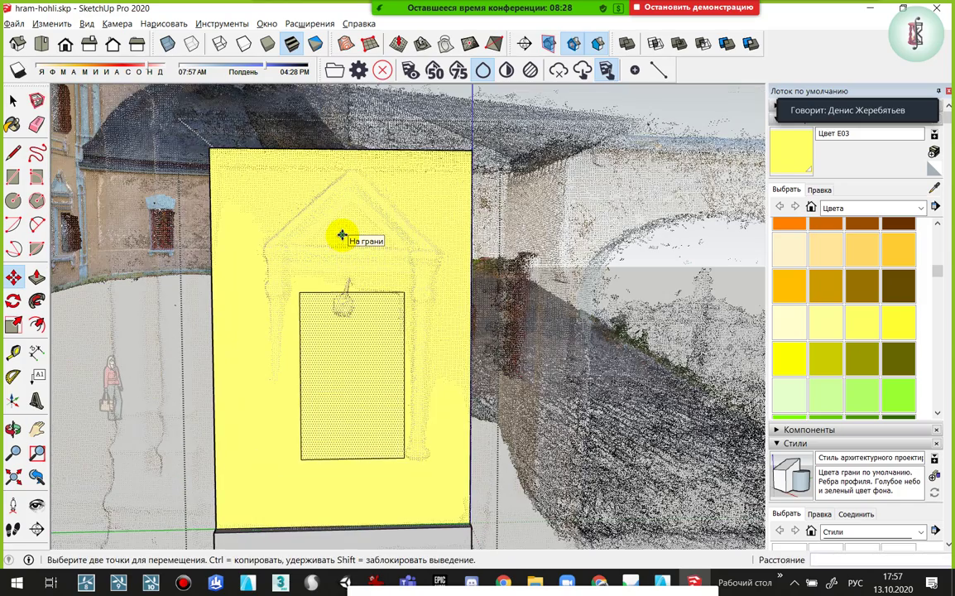
# Draw a half-gable triangle above the door on the yellow face
pyautogui.press('r')
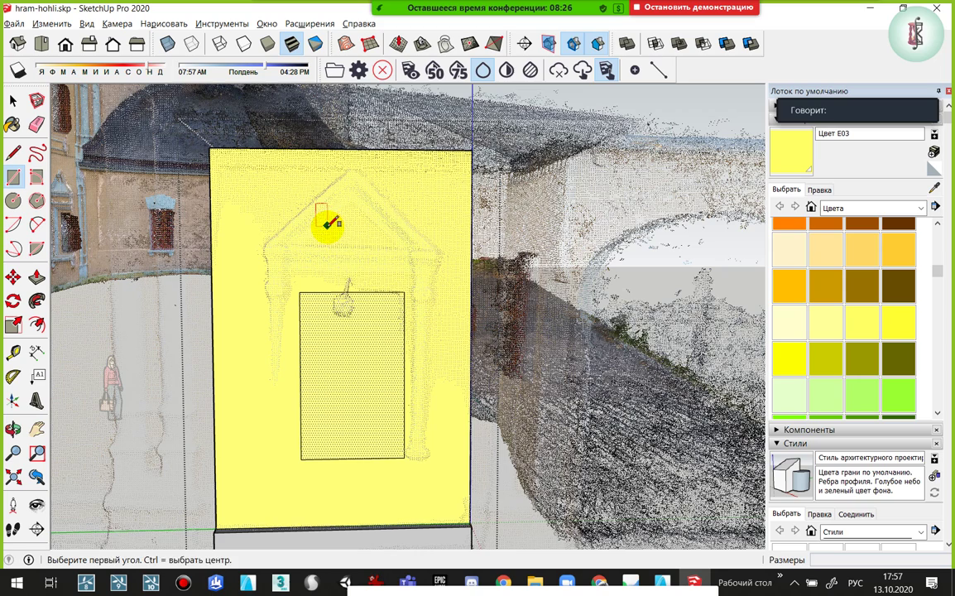
pyautogui.press('l')
pyautogui.click(352, 292)
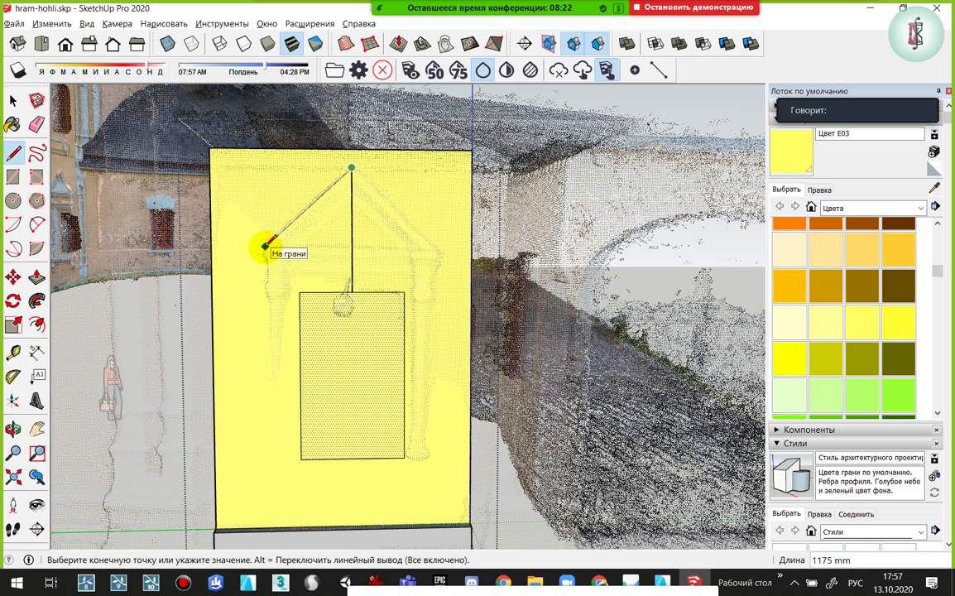
pyautogui.scroll(3, 266, 251)
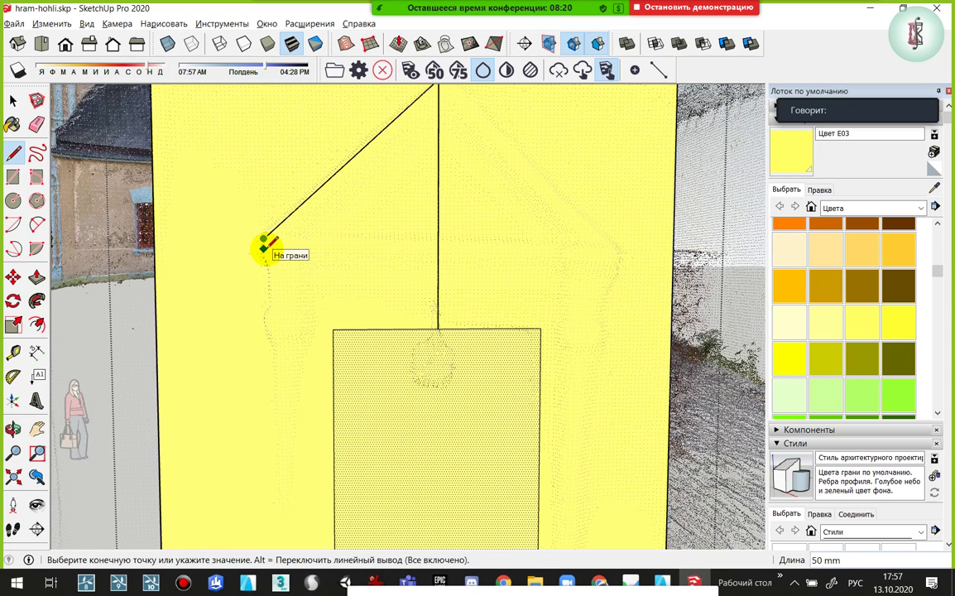
pyautogui.click(439, 248)
pyautogui.press('space')
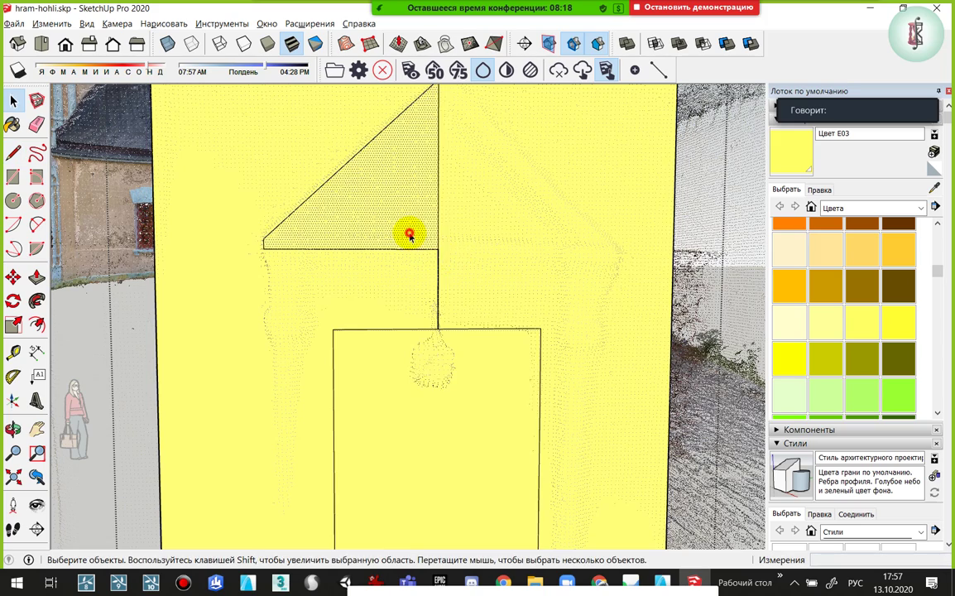
pyautogui.scroll(-3, 414, 232)
# Copy the half-gable triangle to the right and mirror it with a scale of -1
pyautogui.press('m')
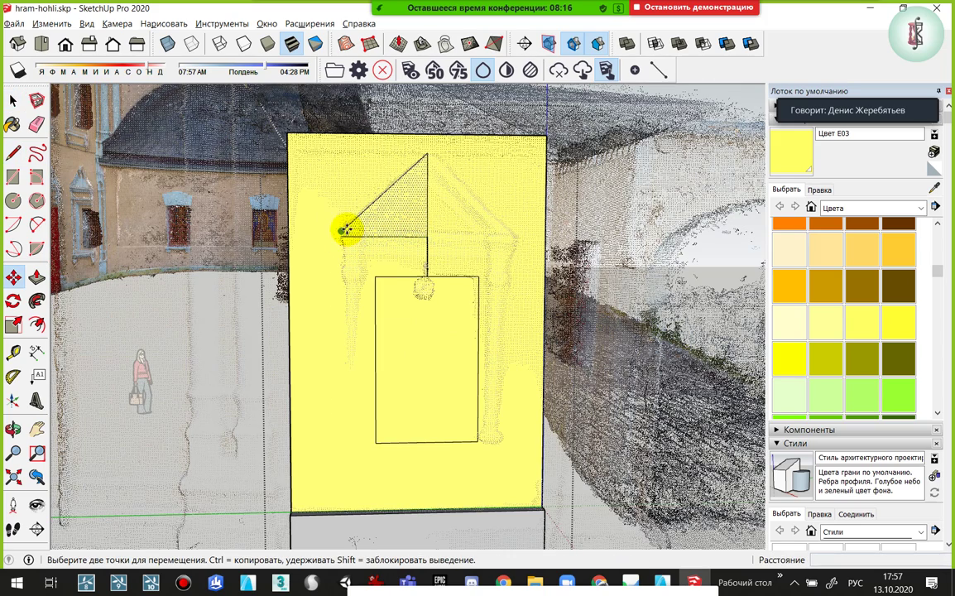
pyautogui.click(344, 235)
pyautogui.press('ctrl')
pyautogui.click(569, 238)
pyautogui.press('s')
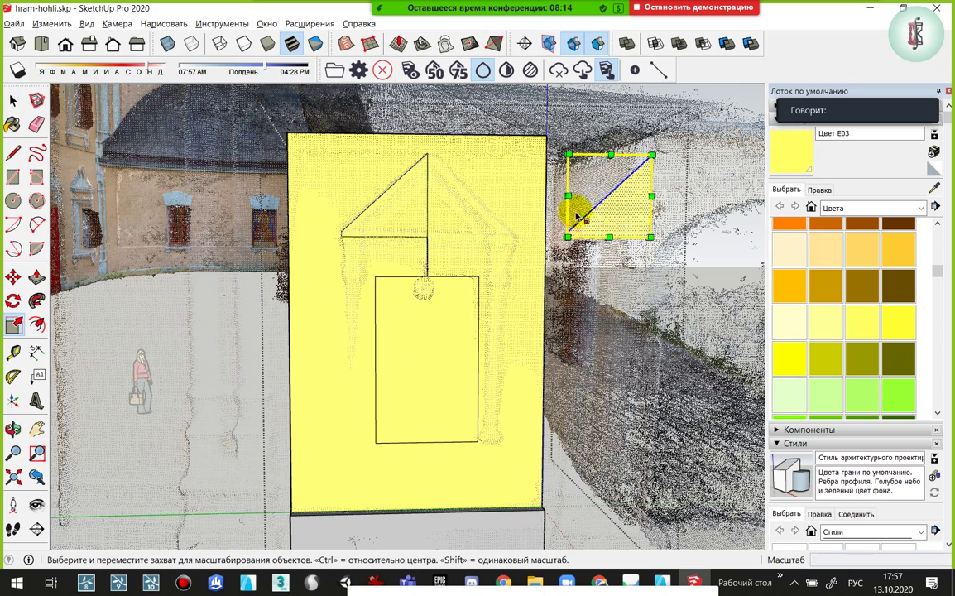
pyautogui.moveTo(568, 197); pyautogui.dragTo(745, 213)
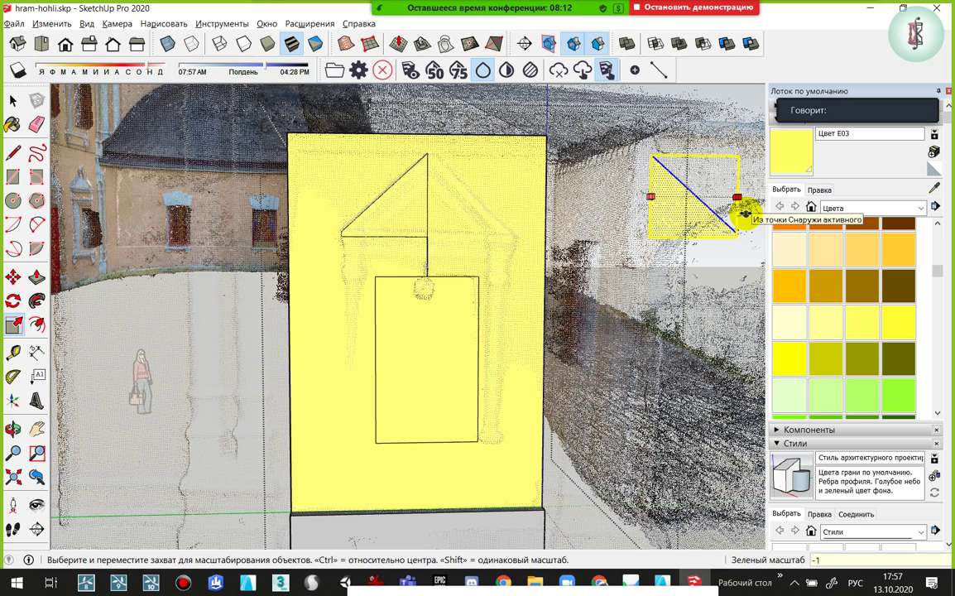
pyautogui.press('Return')
pyautogui.press('h')
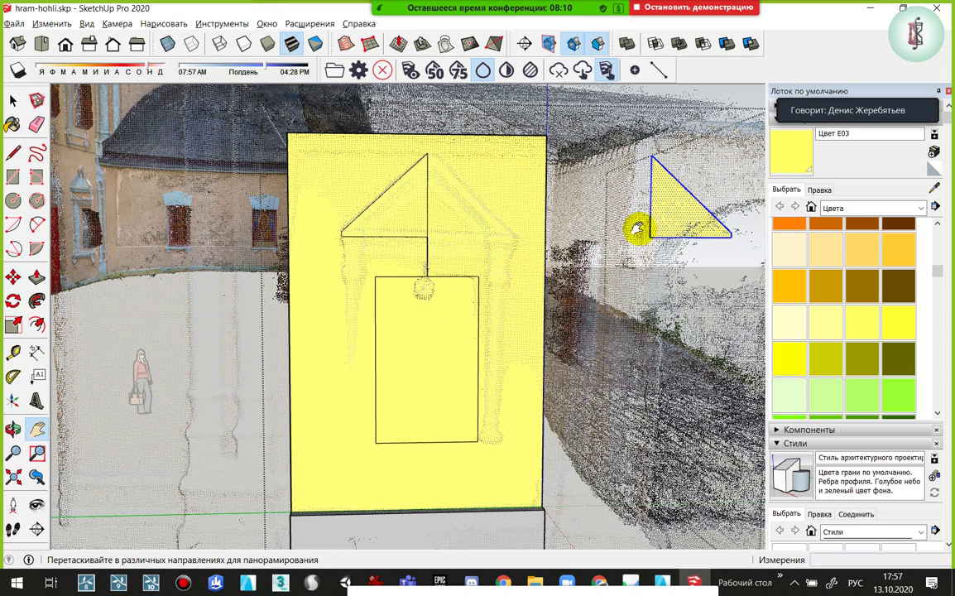
pyautogui.press('m')
pyautogui.click(647, 238)
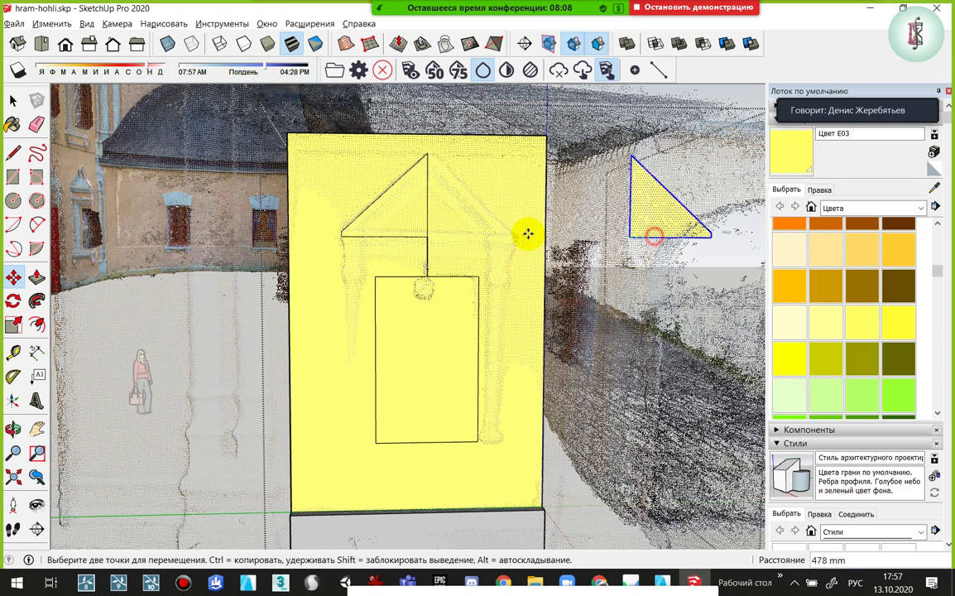
# Join the mirrored half to the first half and erase the dividing line
pyautogui.click(428, 234)
pyautogui.press('e')
pyautogui.click(428, 207)
pyautogui.scroll(2, 433, 199)
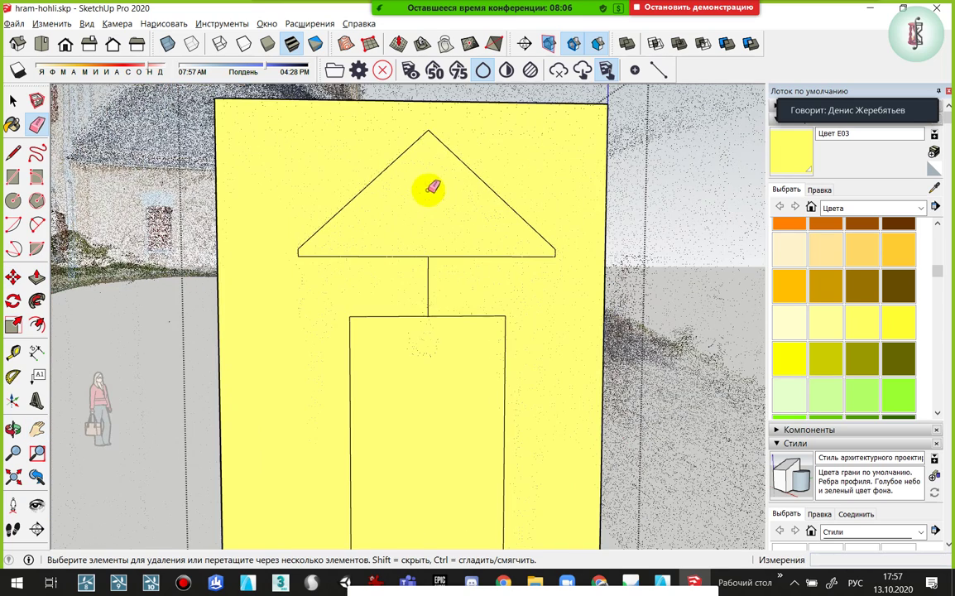
# Select the joined triangle face and cancel the component creation
pyautogui.press('space')
pyautogui.click(431, 190)
pyautogui.scroll(-1, 431, 189)
pyautogui.scroll(1, 431, 190)
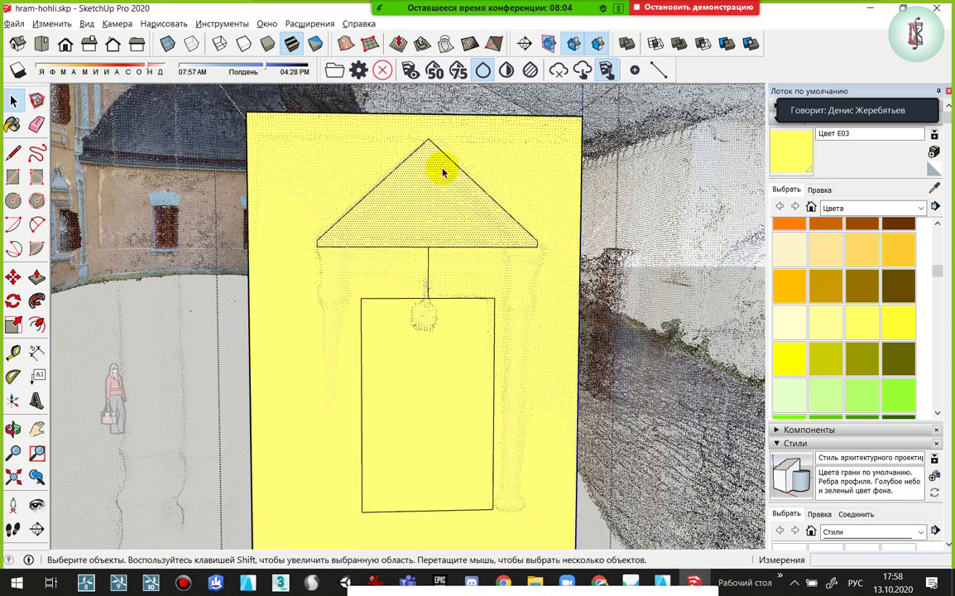
pyautogui.write('gа')
pyautogui.click(637, 133)
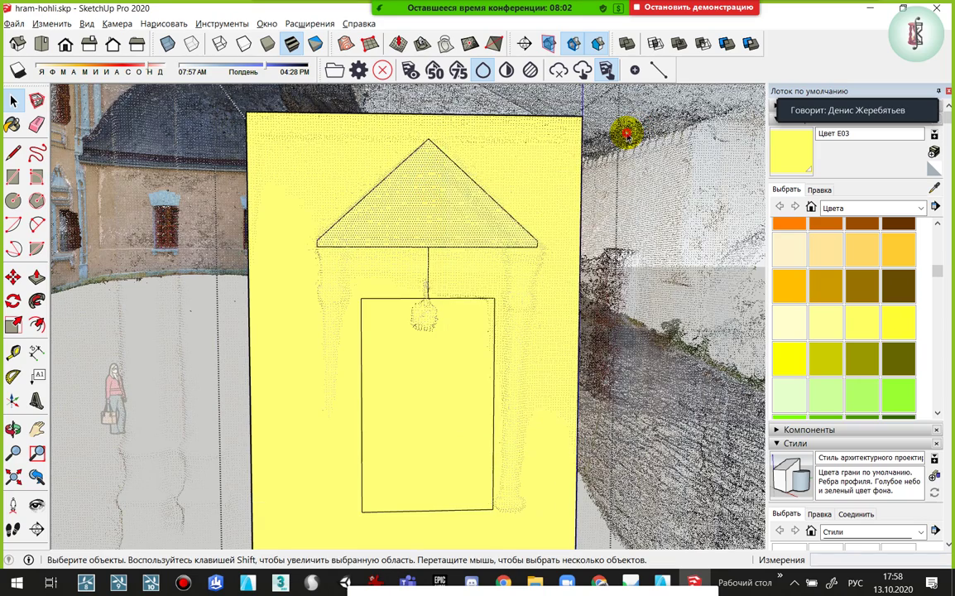
# Inside the wall group, offset the triangle's outline inward
pyautogui.click(416, 198)
pyautogui.doubleClick(416, 197)
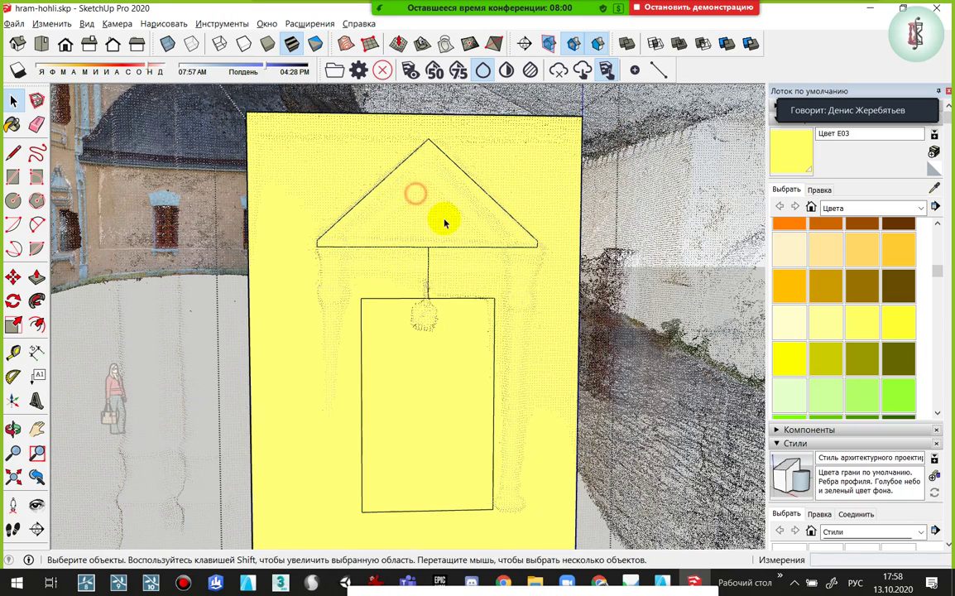
pyautogui.click(445, 217)
pyautogui.press('f')
pyautogui.click(441, 154)
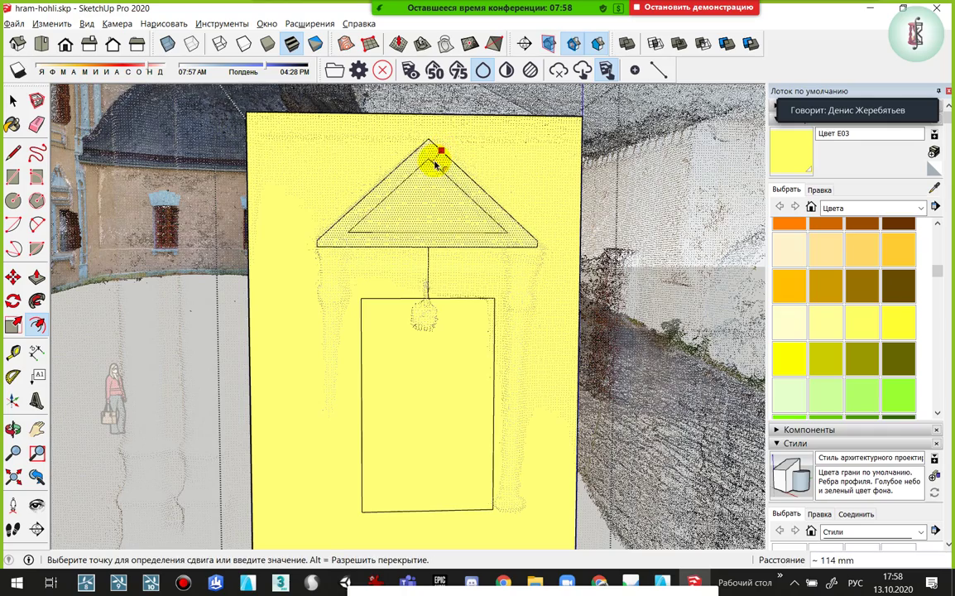
pyautogui.moveTo(435, 164); pyautogui.dragTo(461, 192, button='middle')
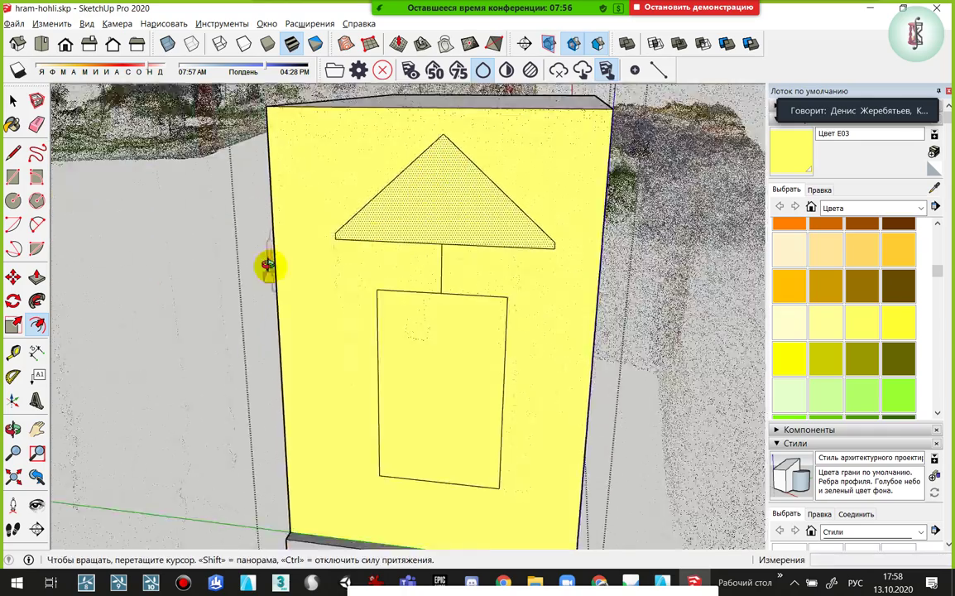
pyautogui.click(471, 181)
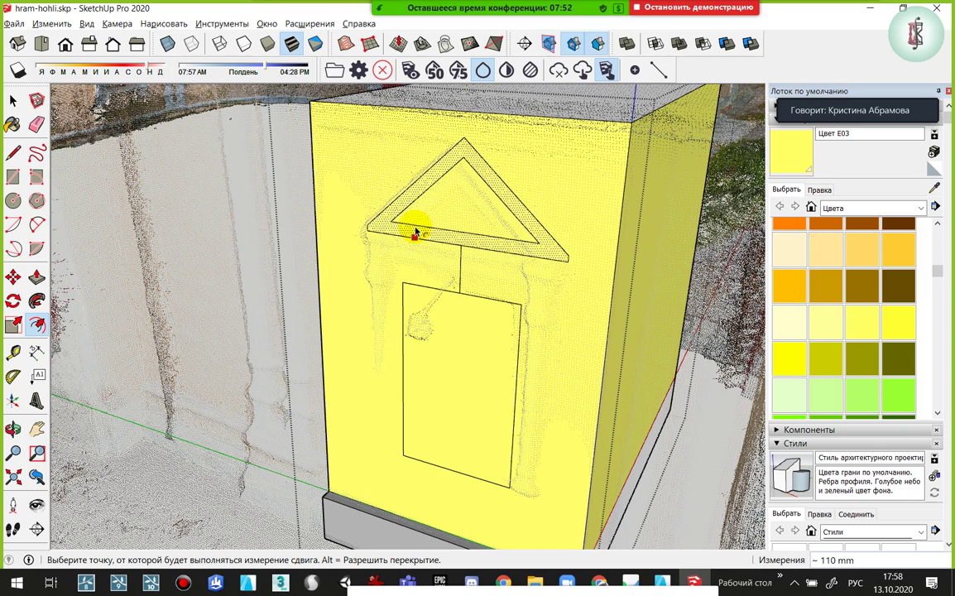
# Draw a base line across the triangle and erase the inner triangle's bottom edge
pyautogui.press('l')
pyautogui.click(391, 220)
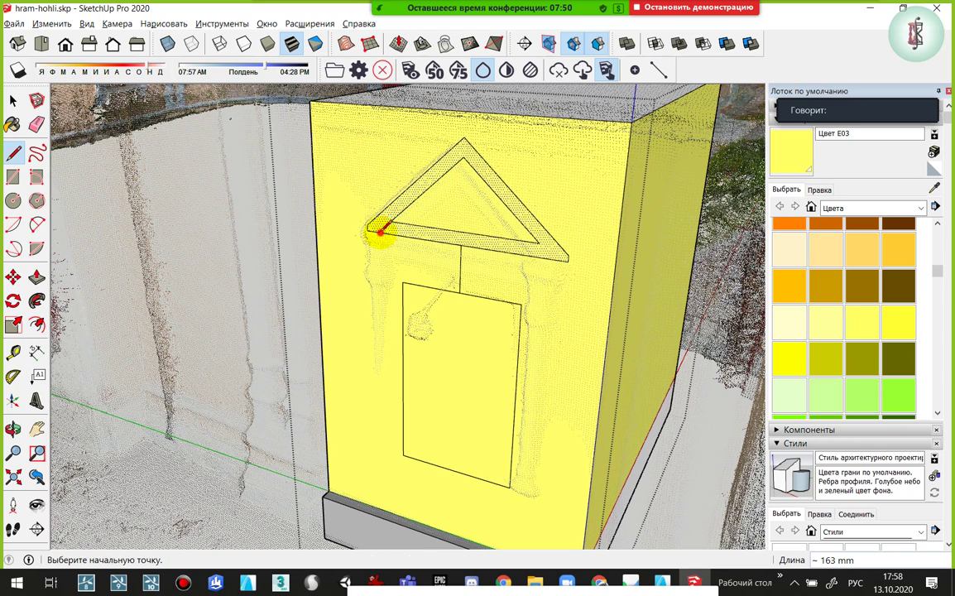
pyautogui.click(540, 242)
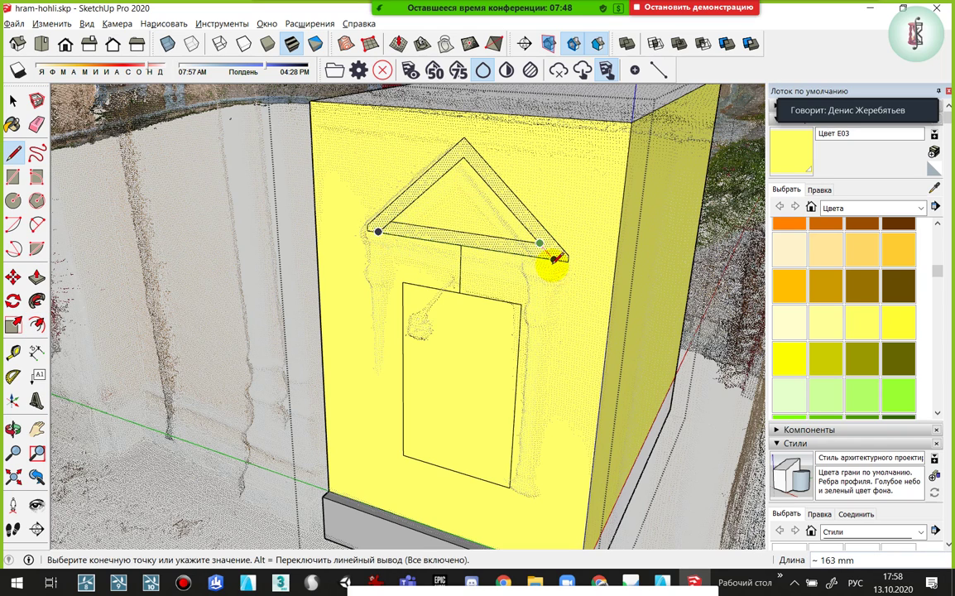
pyautogui.press('e')
pyautogui.click(519, 237)
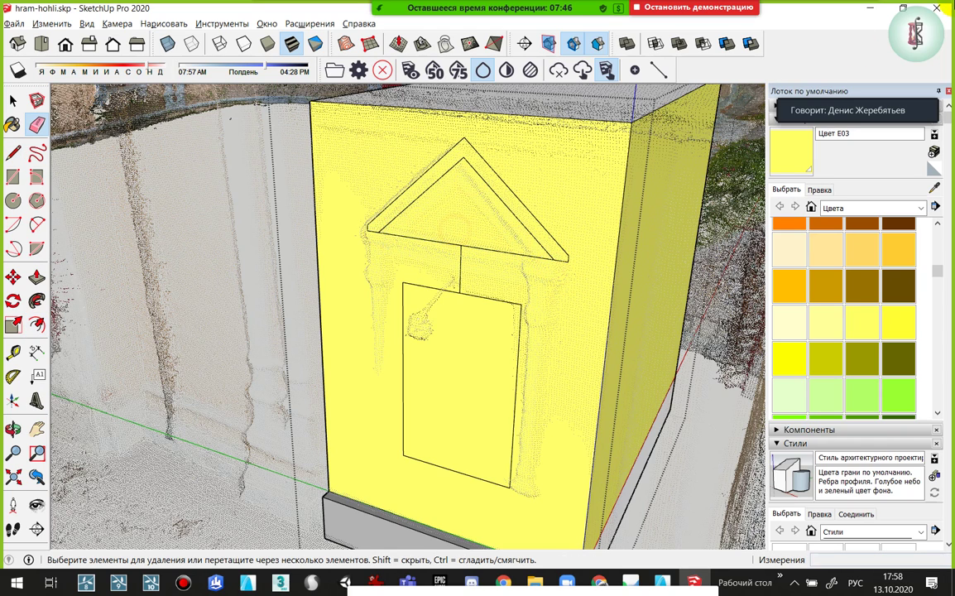
pyautogui.click(869, 9)
# Close the extra храм Троицы folder window and open 1888_ЦИАМ_188.jpg
pyautogui.click(480, 264)
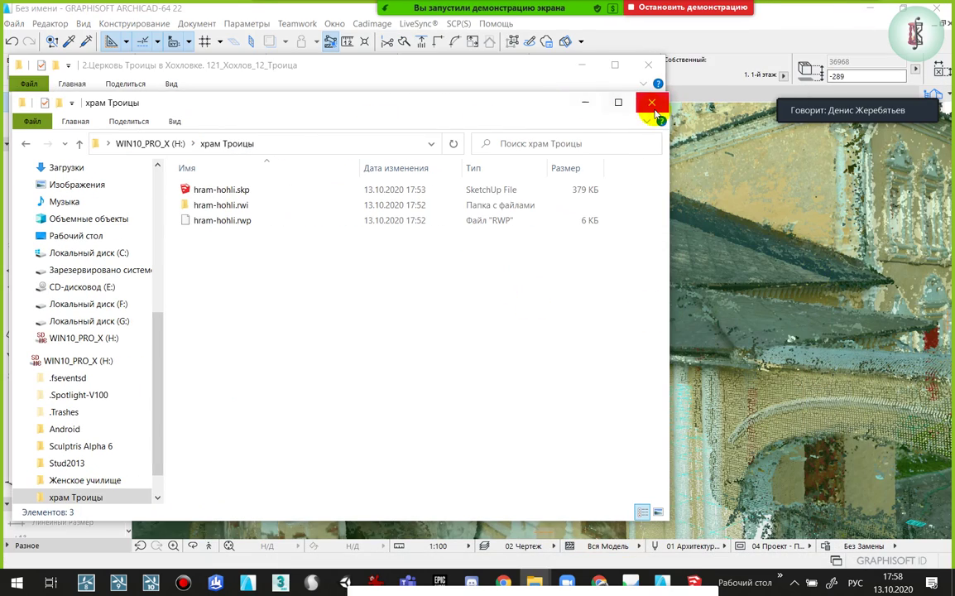
pyautogui.click(640, 101)
pyautogui.click(453, 166)
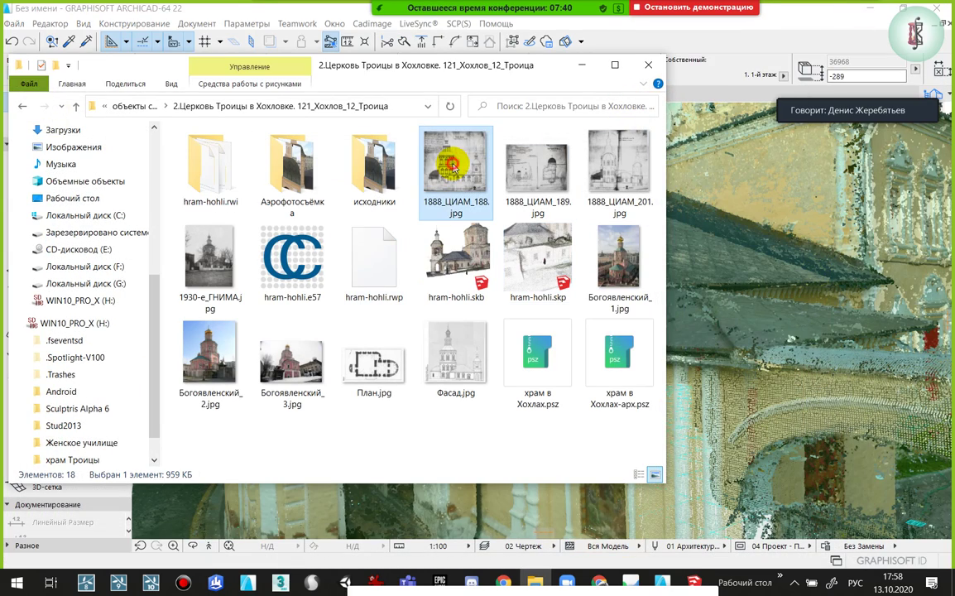
pyautogui.doubleClick(453, 167)
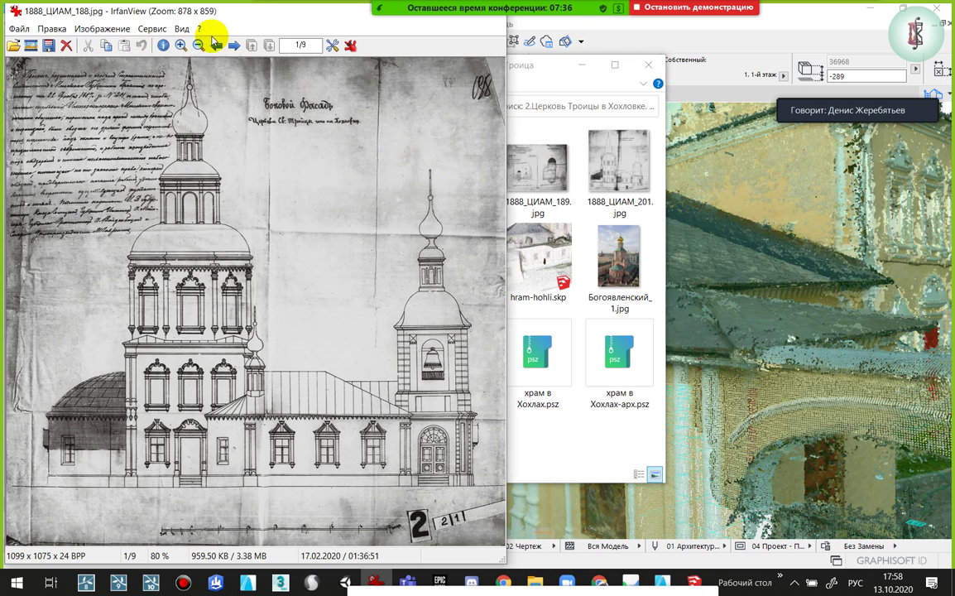
# Zoom into the drawing's handwritten notes, toggle full screen, then close IrfanView
pyautogui.moveTo(92, 120); pyautogui.dragTo(19, 203)
pyautogui.click(50, 157)
pyautogui.scroll(1, 97, 265)
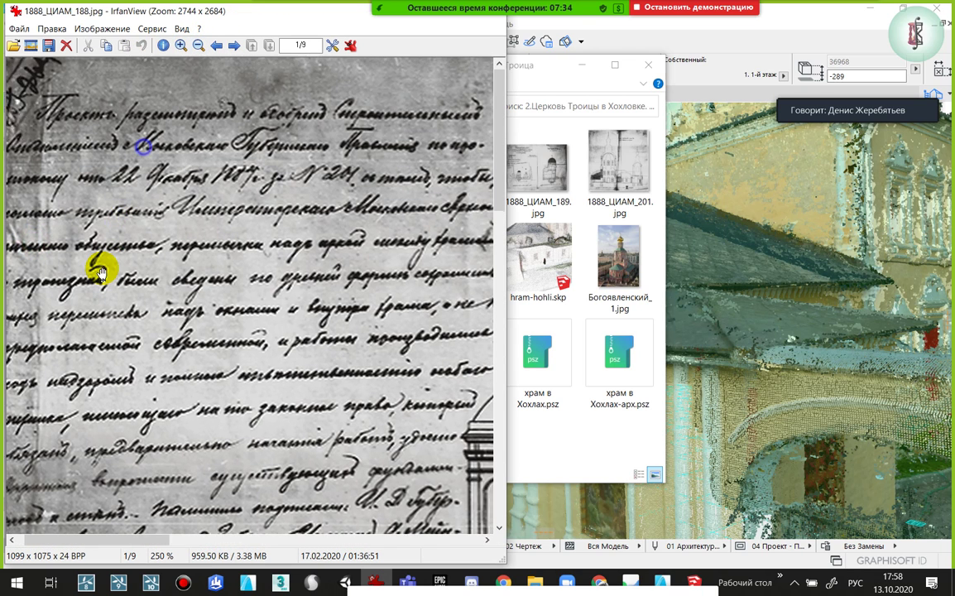
pyautogui.doubleClick(181, 240)
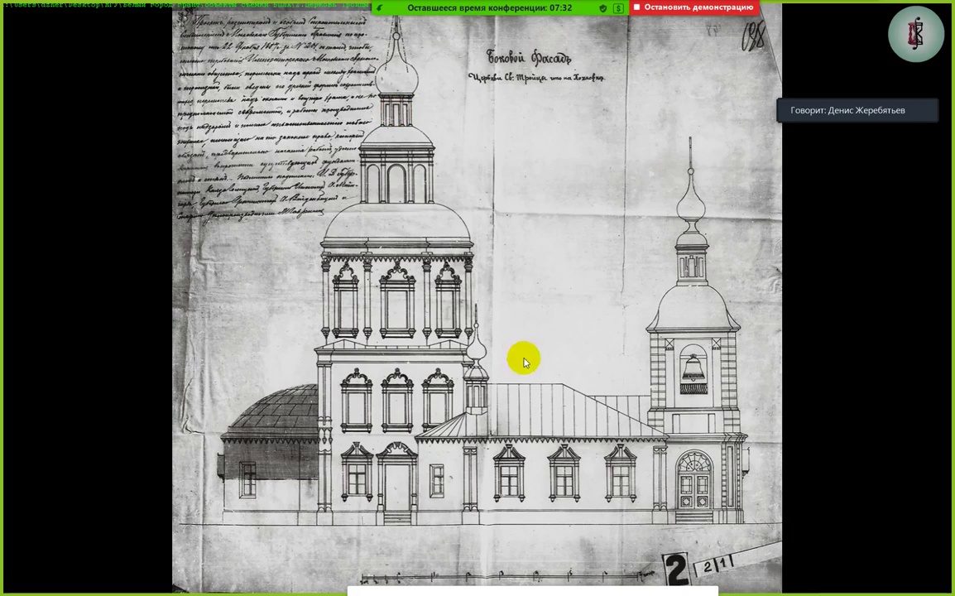
pyautogui.doubleClick(511, 289)
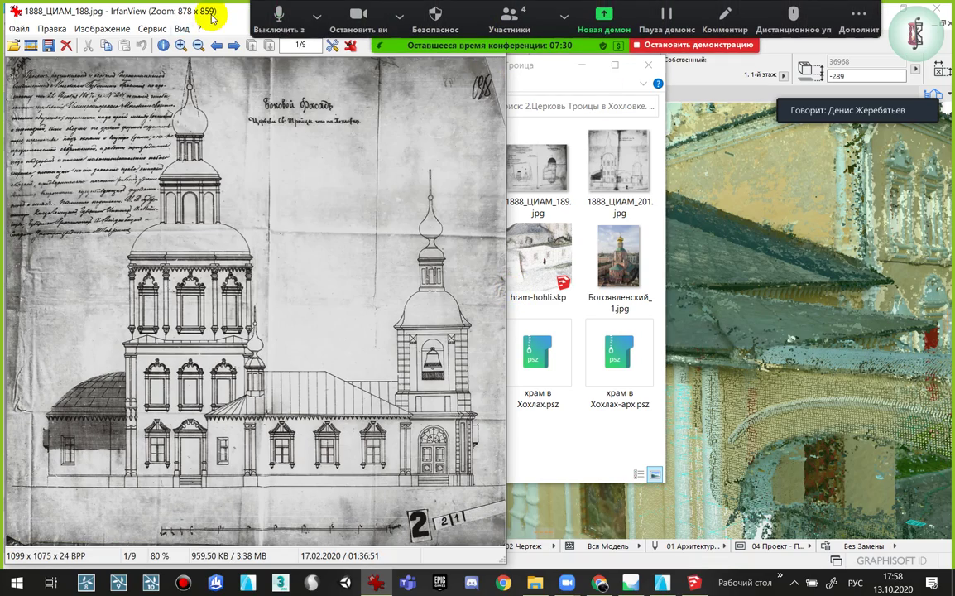
pyautogui.moveTo(212, 19); pyautogui.dragTo(149, 117)
pyautogui.click(424, 110)
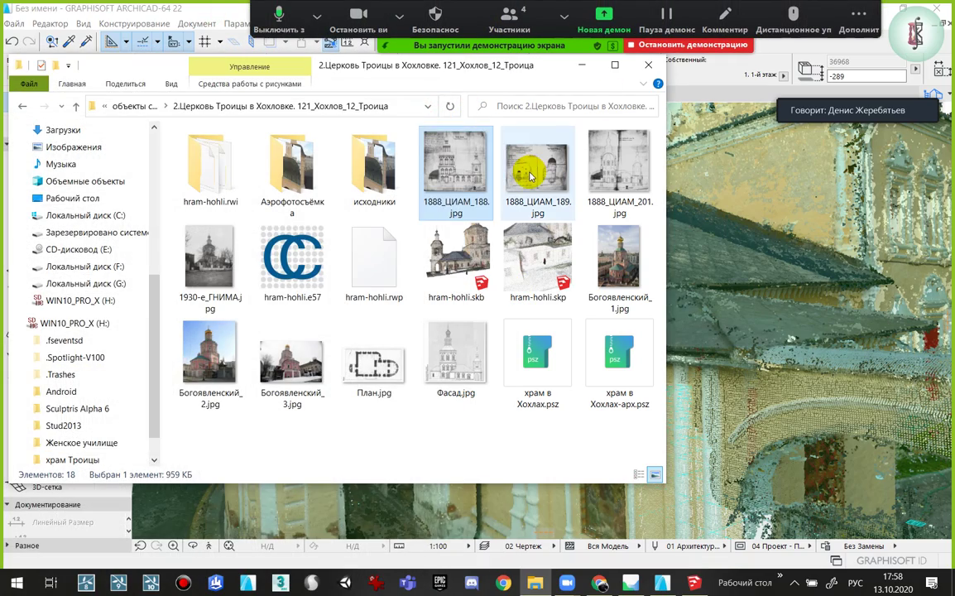
# Open the site plan 1888_ЦИАМ_189.jpg and zoom into its scale bar
pyautogui.doubleClick(531, 174)
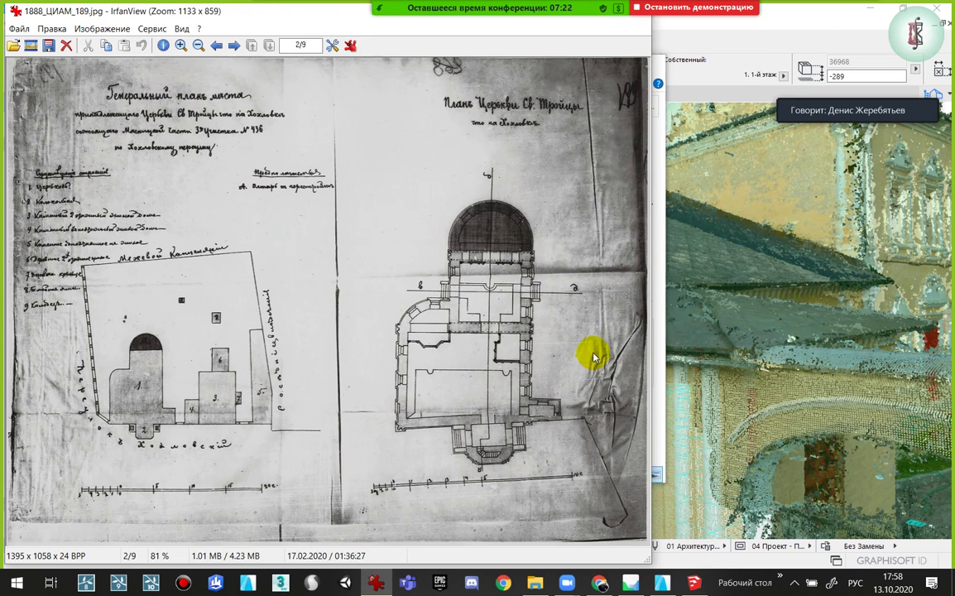
pyautogui.moveTo(477, 17)
pyautogui.click(317, 15)
pyautogui.click(224, 68)
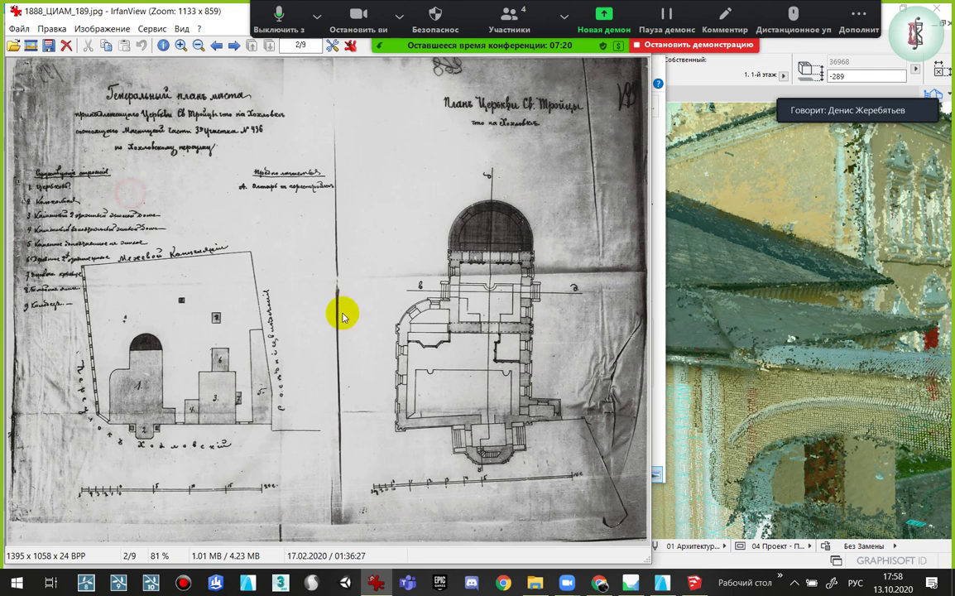
pyautogui.moveTo(592, 181); pyautogui.dragTo(340, 523)
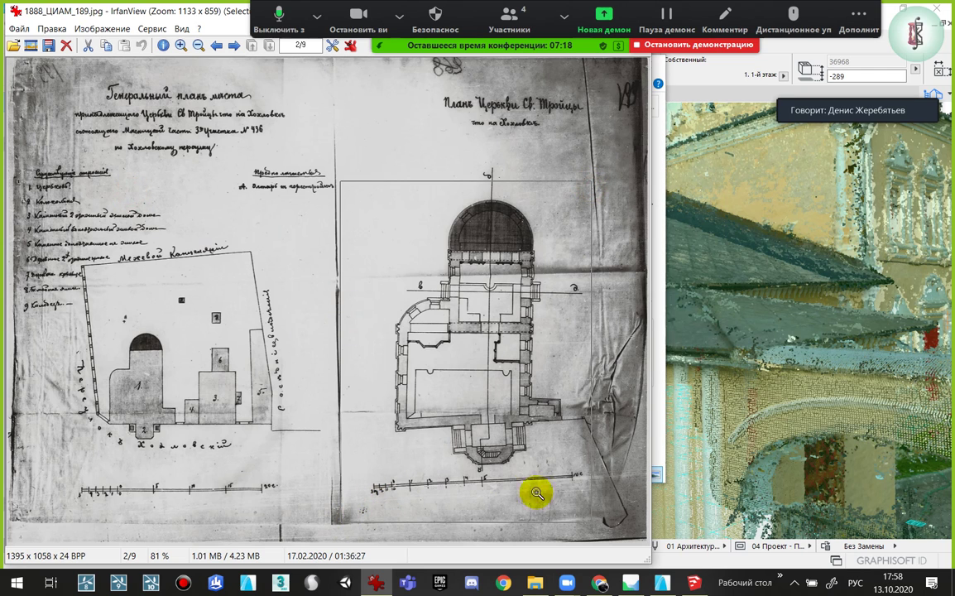
pyautogui.moveTo(277, 472); pyautogui.dragTo(222, 505)
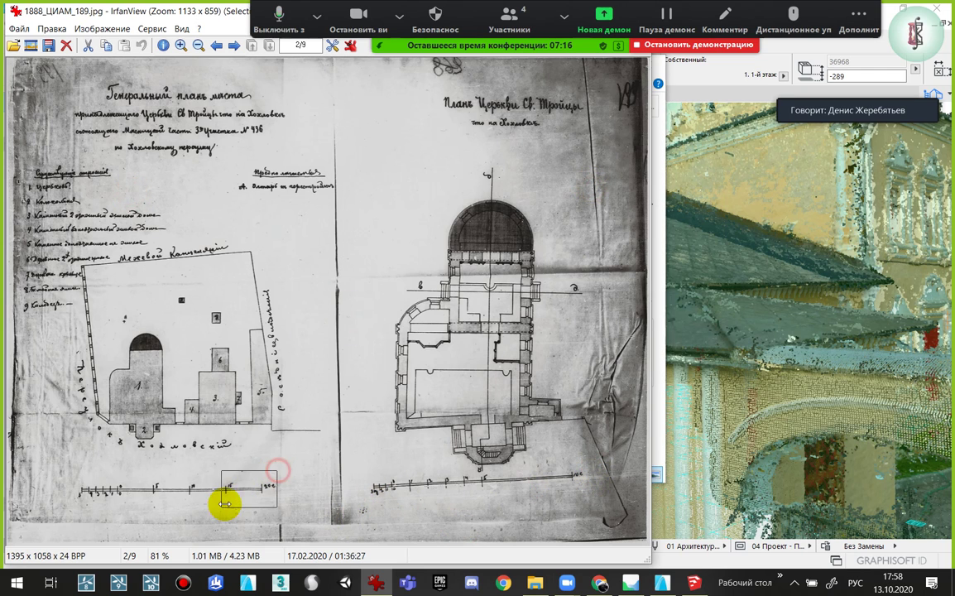
pyautogui.click(224, 504)
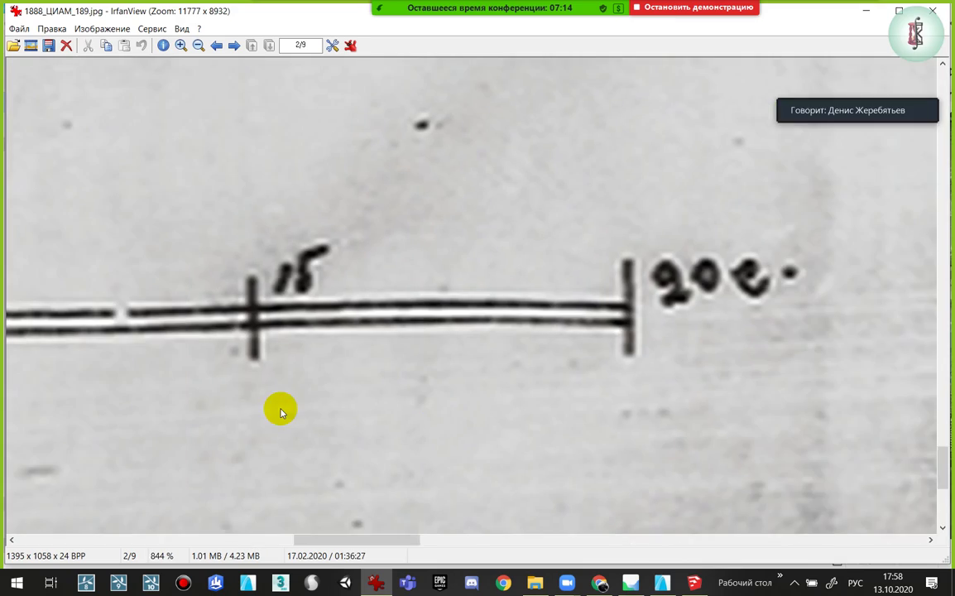
# Zoom out and pan to the buildings above the scale, then close the plan
pyautogui.press('-')
pyautogui.press('-')
pyautogui.press('-')
pyautogui.press('-')
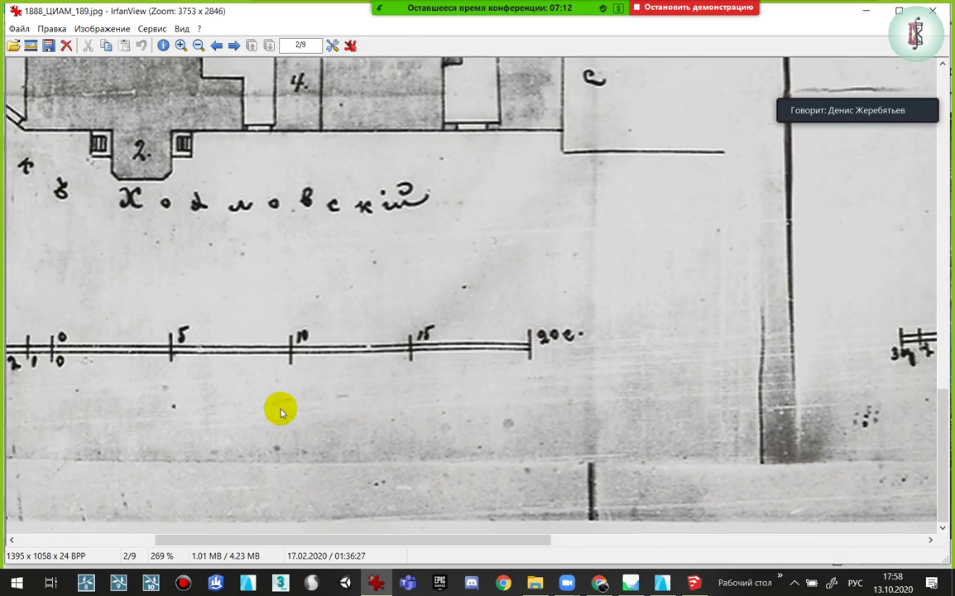
pyautogui.press('-')
pyautogui.press('-')
pyautogui.moveTo(299, 226); pyautogui.dragTo(290, 297)
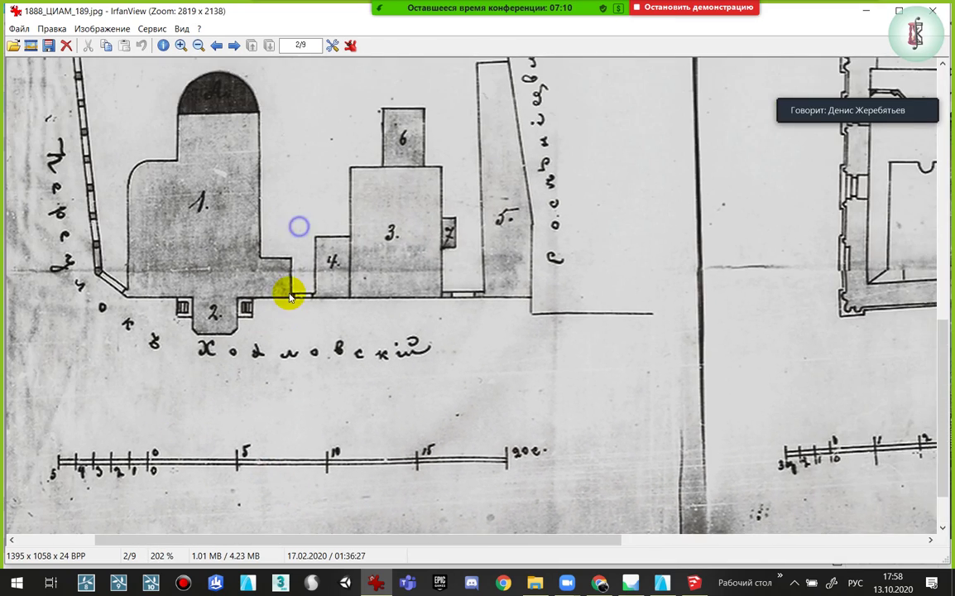
pyautogui.press('Escape')
pyautogui.click(693, 451)
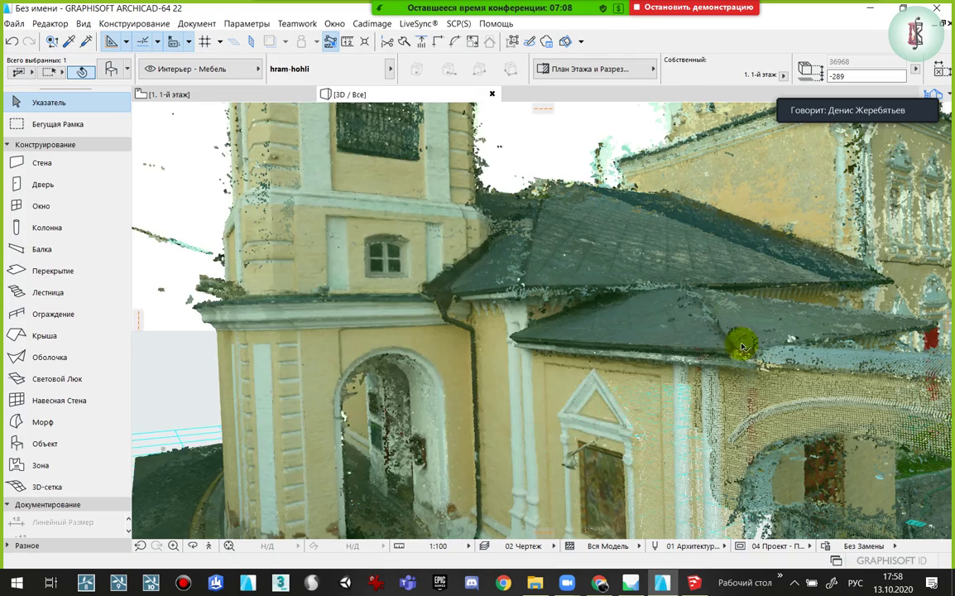
pyautogui.scroll(2, 722, 362)
pyautogui.scroll(-3, 722, 361)
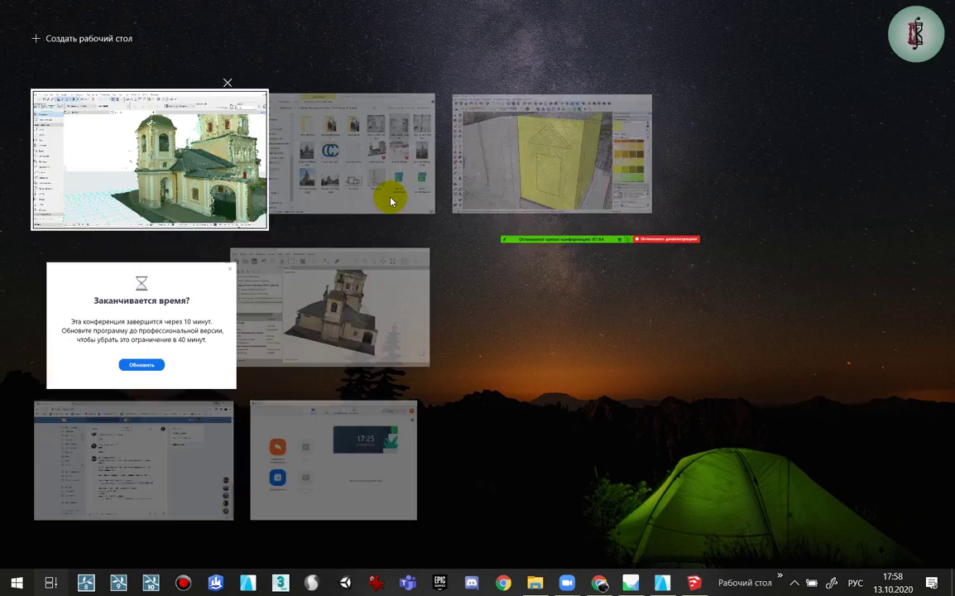
pyautogui.press('super+Tab')
pyautogui.press('Escape')
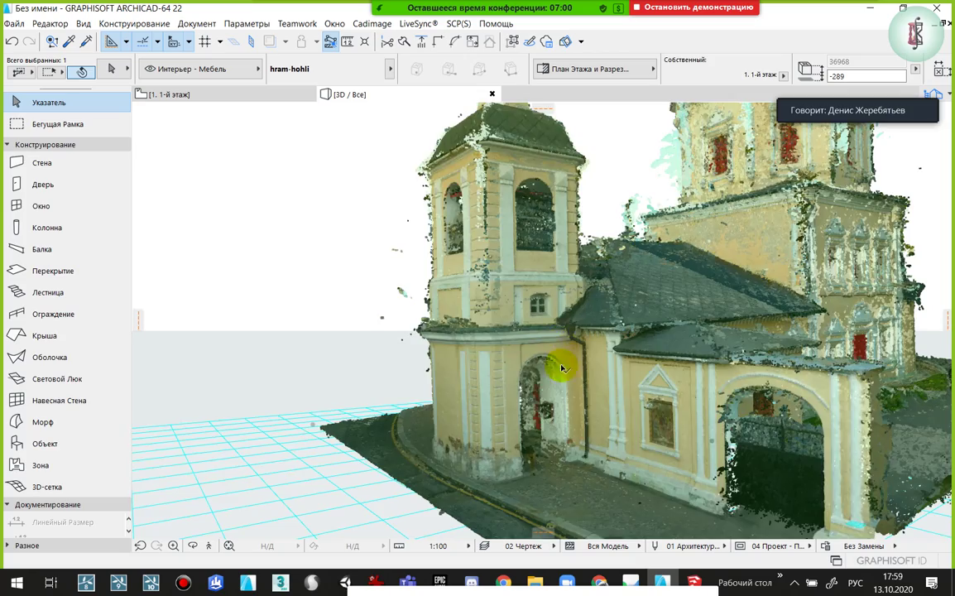
pyautogui.moveTo(561, 367)
pyautogui.keyDown('shift'); pyautogui.mouseDown(button='middle')
pyautogui.moveTo(384, 239)
pyautogui.moveTo(388, 296)
pyautogui.moveTo(375, 236)
pyautogui.moveTo(488, 308)
pyautogui.moveTo(344, 288)
pyautogui.moveTo(380, 324)
pyautogui.moveTo(585, 262)
pyautogui.moveTo(470, 420)
pyautogui.moveTo(455, 395)
pyautogui.moveTo(599, 324)
pyautogui.moveTo(569, 335)
pyautogui.moveTo(600, 431)
pyautogui.mouseUp(button='middle'); pyautogui.keyUp('shift')
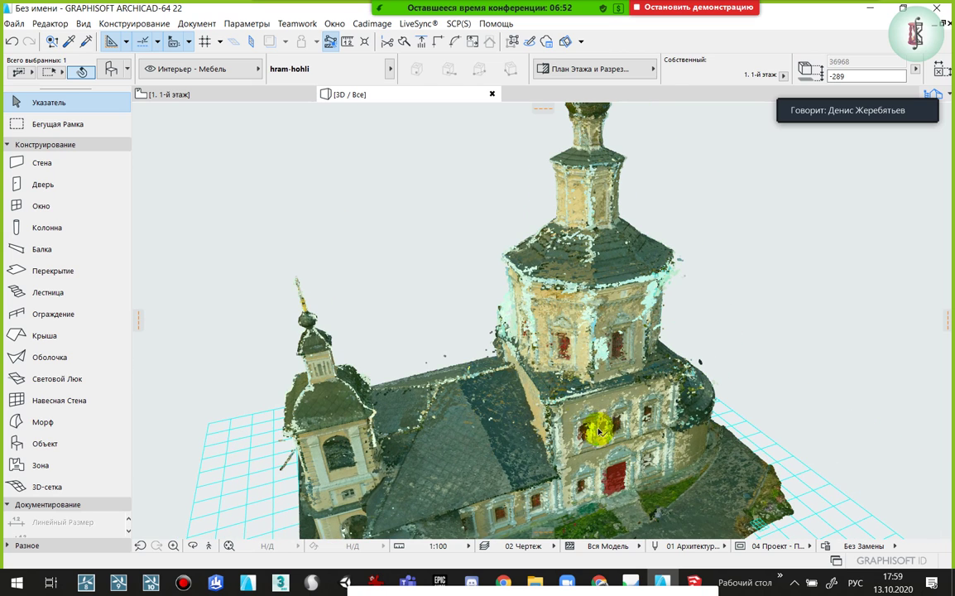
# View the facade drawing Фасад.jpg and the plan drawing План.jpg, closing each afterwards
pyautogui.hotkey('alt', 'Tab')
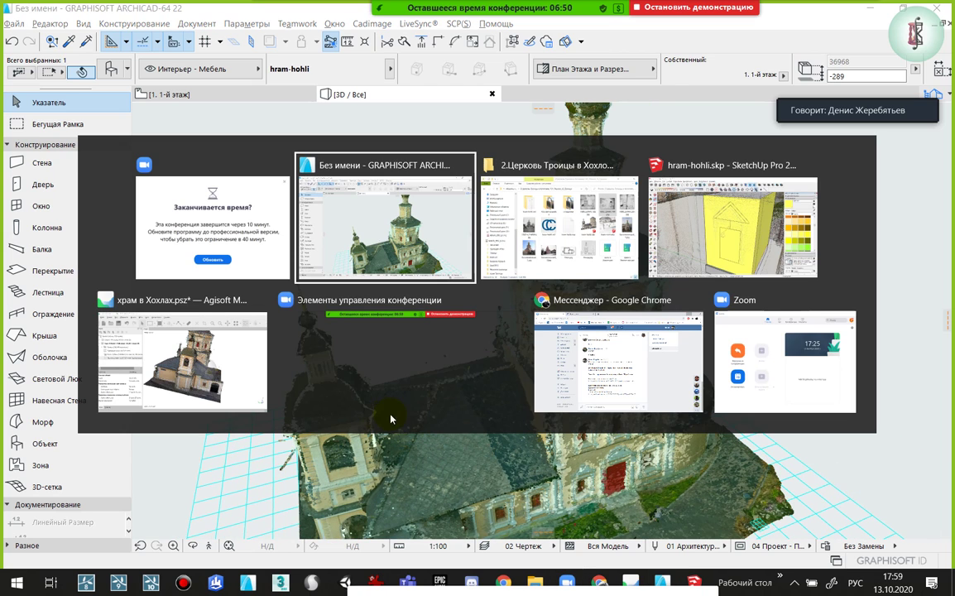
pyautogui.click(509, 250)
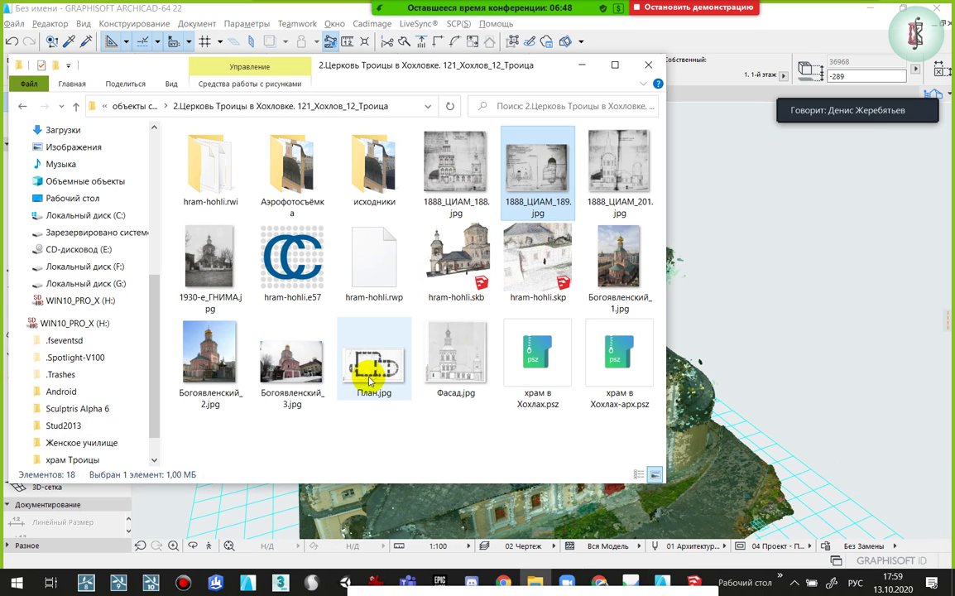
pyautogui.click(441, 362)
pyautogui.doubleClick(441, 358)
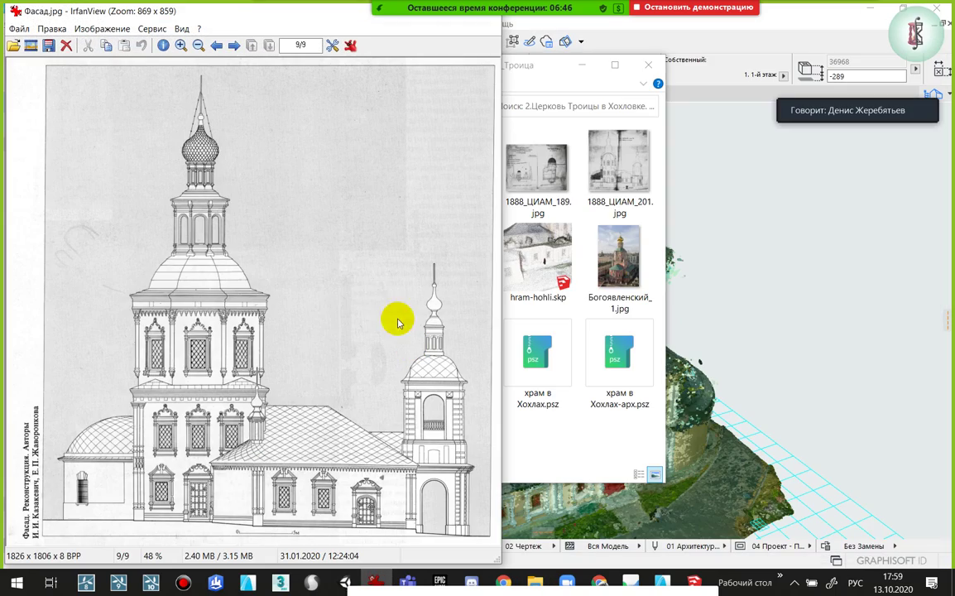
pyautogui.press('Escape')
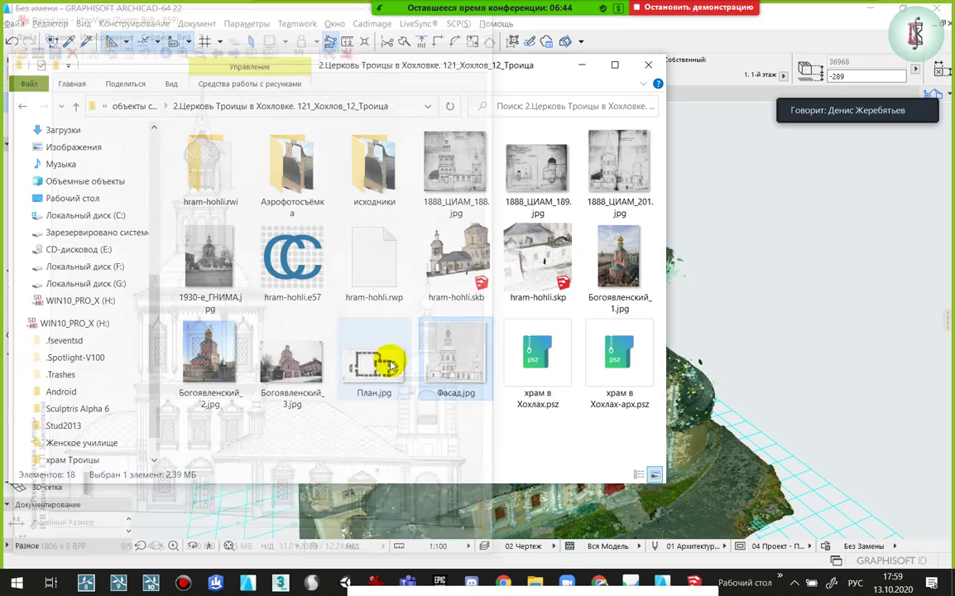
pyautogui.click(377, 364)
pyautogui.doubleClick(377, 365)
pyautogui.press('Escape')
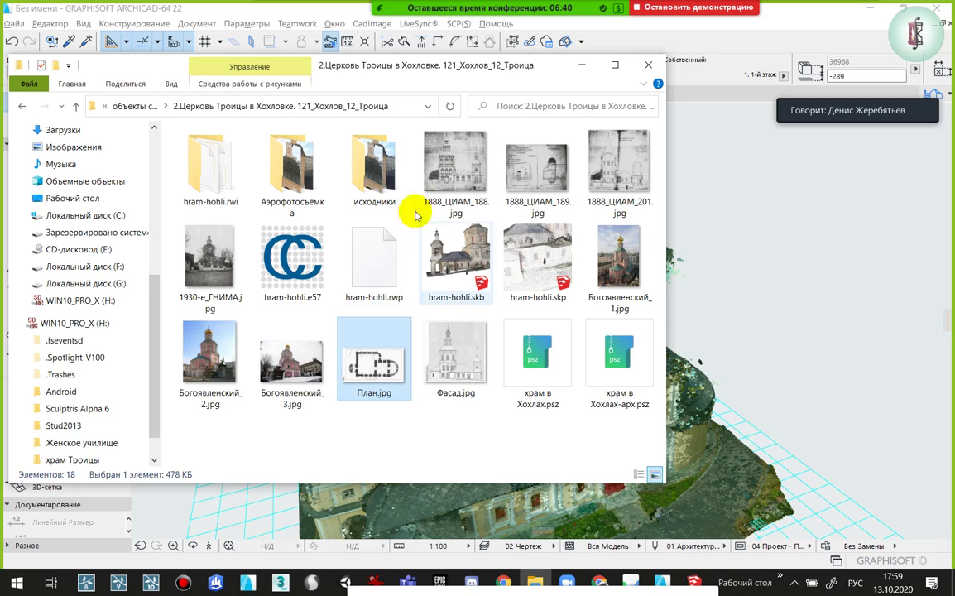
# Return to the SketchUp church model and orbit around the yellow porch box
pyautogui.click(582, 72)
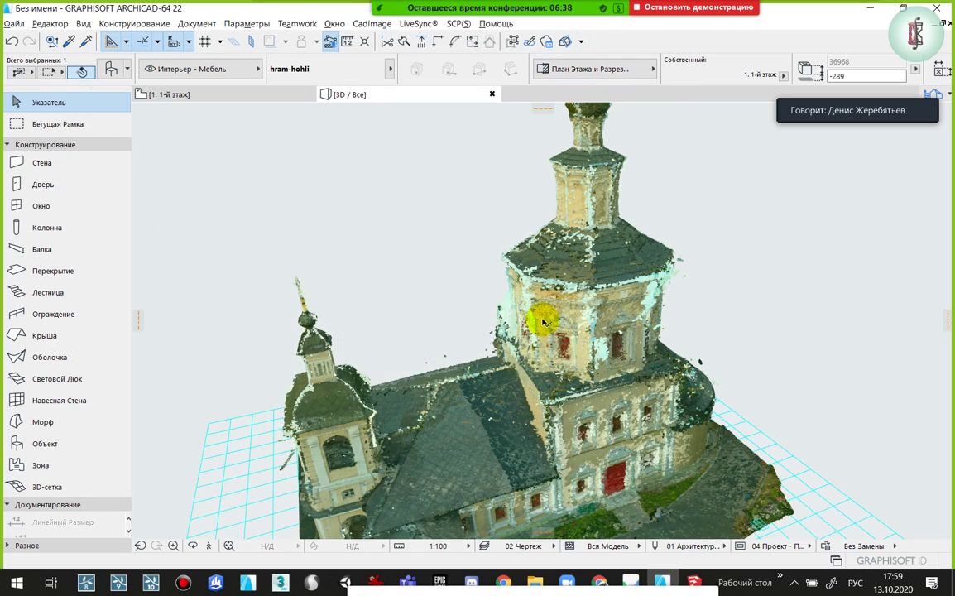
pyautogui.hotkey('alt', 'Tab')
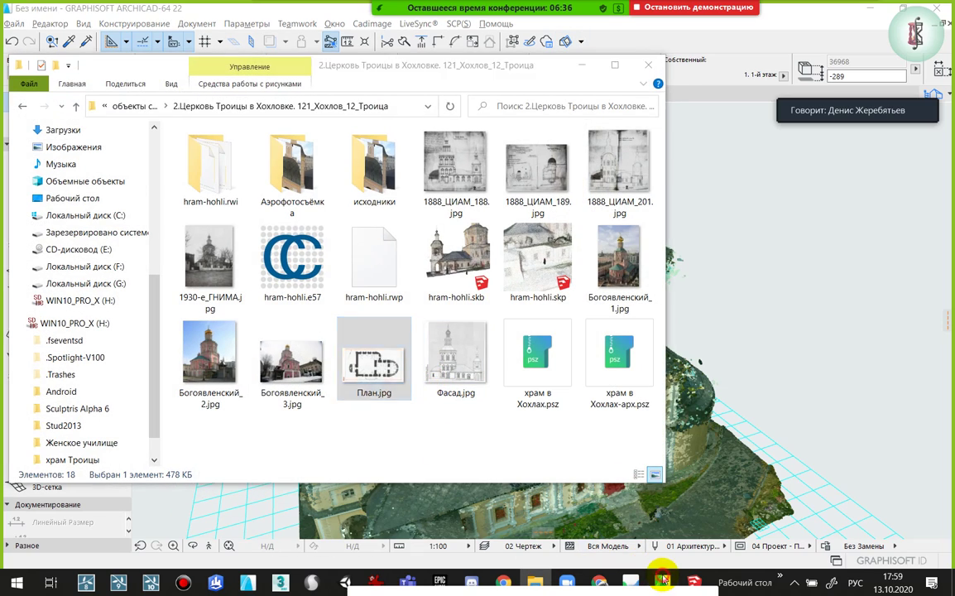
pyautogui.click(584, 506)
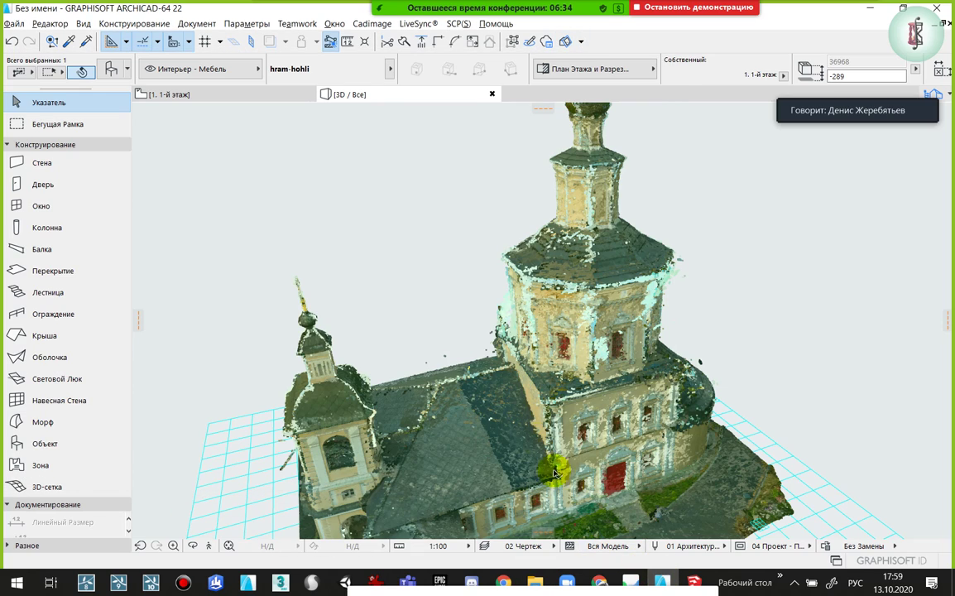
pyautogui.click(694, 579)
pyautogui.moveTo(405, 367)
pyautogui.mouseDown(button='middle')
pyautogui.moveTo(456, 341)
pyautogui.moveTo(314, 396)
pyautogui.moveTo(418, 354)
pyautogui.moveTo(530, 364)
pyautogui.mouseUp(button='middle')
pyautogui.scroll(-3, 539, 381)
pyautogui.scroll(-3, 482, 319)
pyautogui.scroll(2, 530, 365)
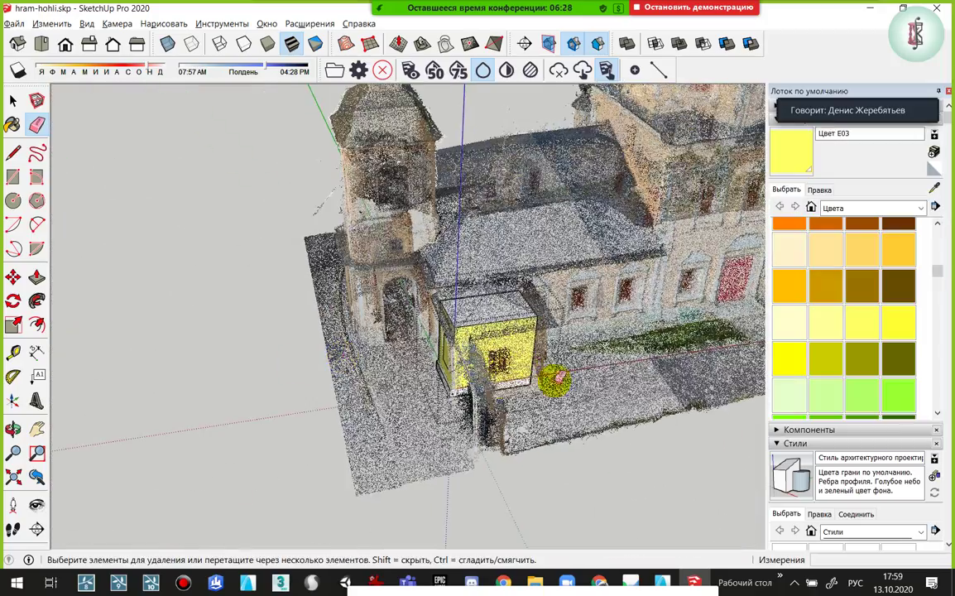
# Orbit the SketchUp church to a lower angle, then view the porch side in ArchiCAD's point cloud
pyautogui.moveTo(458, 353); pyautogui.dragTo(495, 297, button='middle')
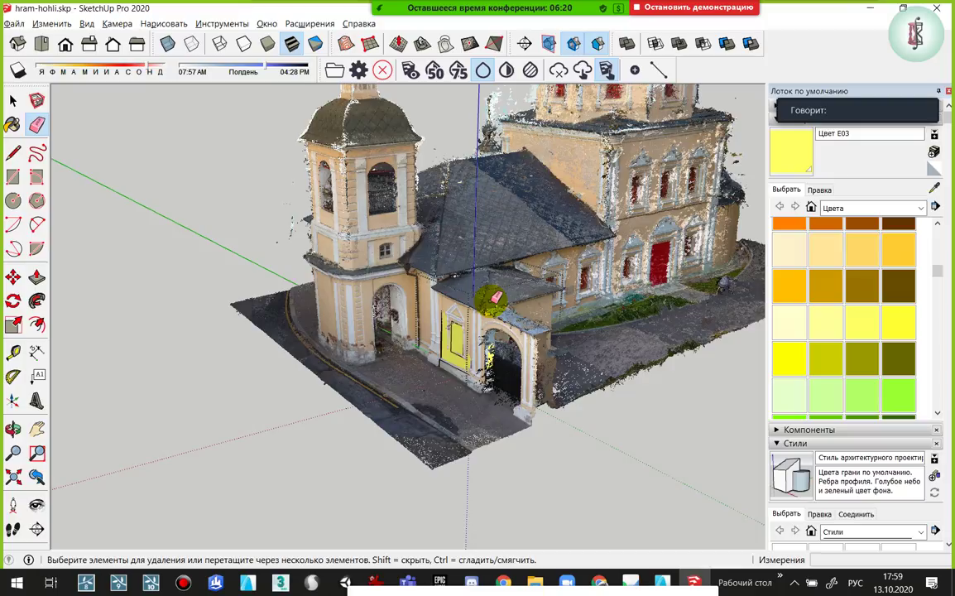
pyautogui.hotkey('alt', 'Tab')
pyautogui.moveTo(483, 435)
pyautogui.keyDown('shift'); pyautogui.mouseDown(button='middle')
pyautogui.moveTo(334, 401)
pyautogui.moveTo(603, 251)
pyautogui.moveTo(483, 274)
pyautogui.mouseUp(button='middle'); pyautogui.keyUp('shift')
# Zoom into ArchiCAD's arched doorway passage and orbit toward the red door
pyautogui.scroll(3, 483, 274)
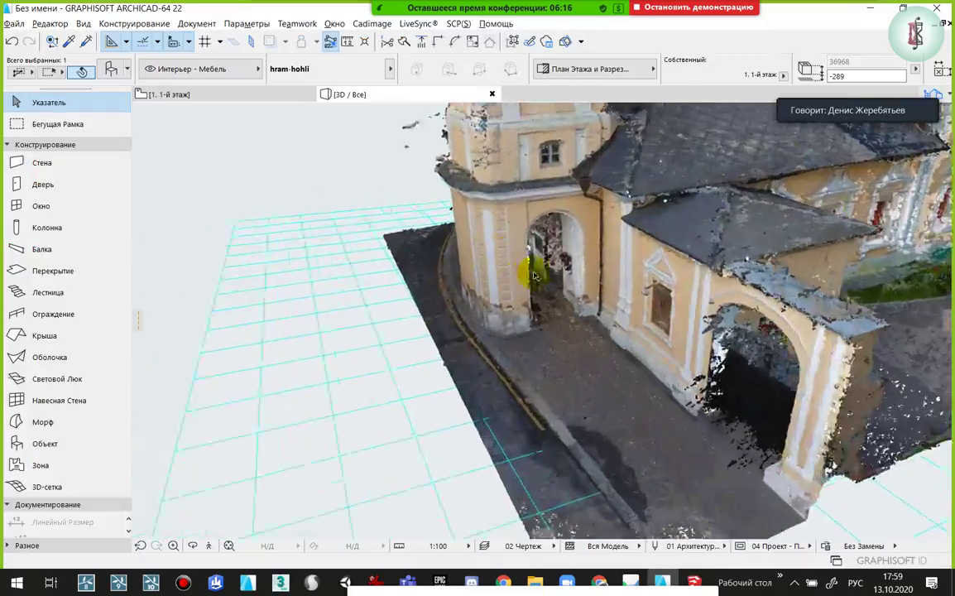
pyautogui.scroll(3, 533, 267)
pyautogui.scroll(3, 560, 262)
pyautogui.scroll(3, 495, 267)
pyautogui.moveTo(424, 262)
pyautogui.keyDown('shift'); pyautogui.mouseDown(button='middle')
pyautogui.moveTo(533, 502)
pyautogui.moveTo(424, 323)
pyautogui.moveTo(400, 315)
pyautogui.moveTo(604, 443)
pyautogui.moveTo(497, 267)
pyautogui.moveTo(435, 294)
pyautogui.moveTo(450, 272)
pyautogui.moveTo(426, 399)
pyautogui.moveTo(440, 306)
pyautogui.mouseUp(button='middle'); pyautogui.keyUp('shift')
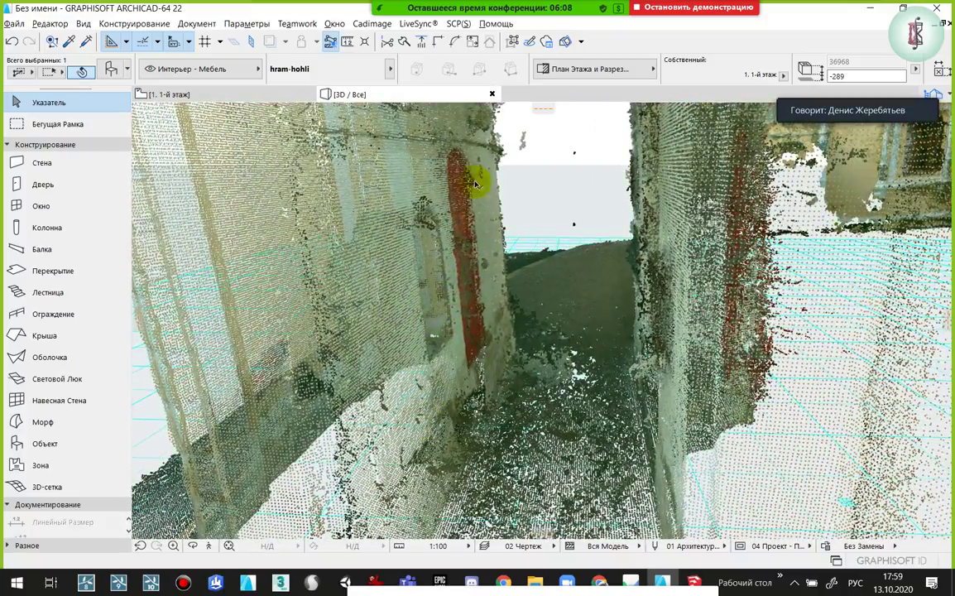
pyautogui.hotkey('alt', 'Tab')
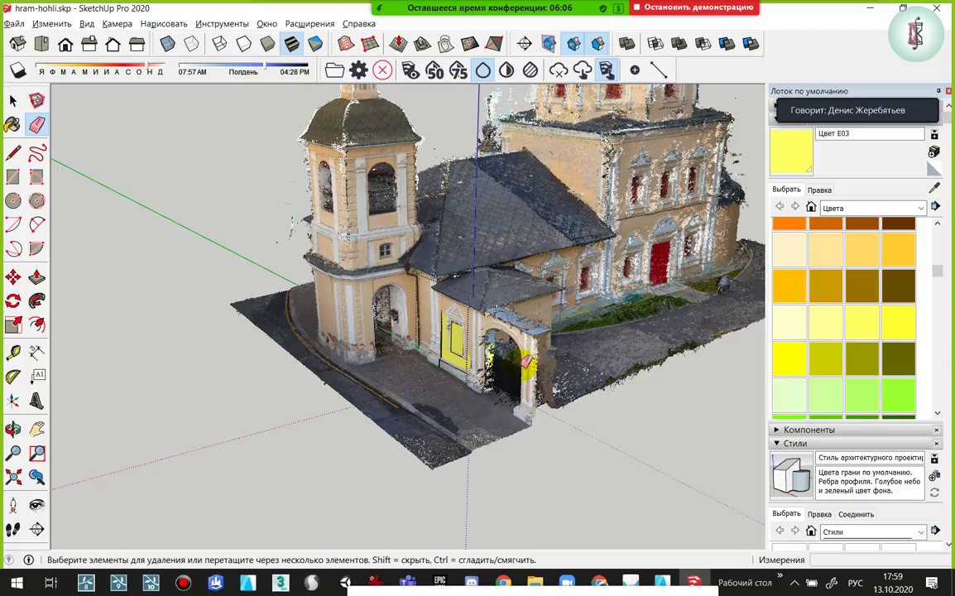
# Orbit and zoom in SketchUp to inspect the wall and doorway passage beside the yellow porch
pyautogui.moveTo(478, 354); pyautogui.dragTo(148, 294, button='middle')
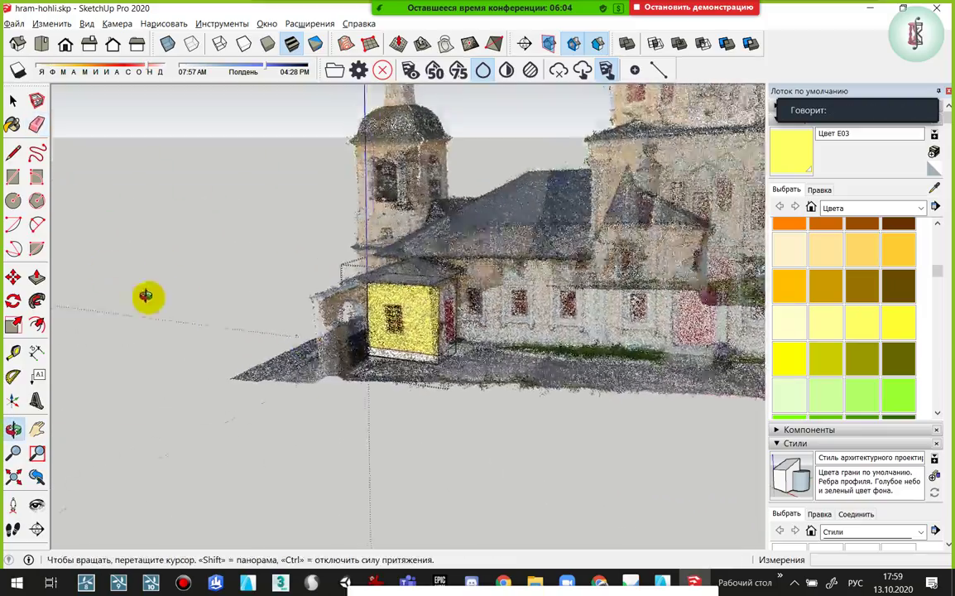
pyautogui.scroll(3, 295, 361)
pyautogui.scroll(5, 295, 362)
pyautogui.scroll(3, 486, 410)
pyautogui.scroll(3, 452, 452)
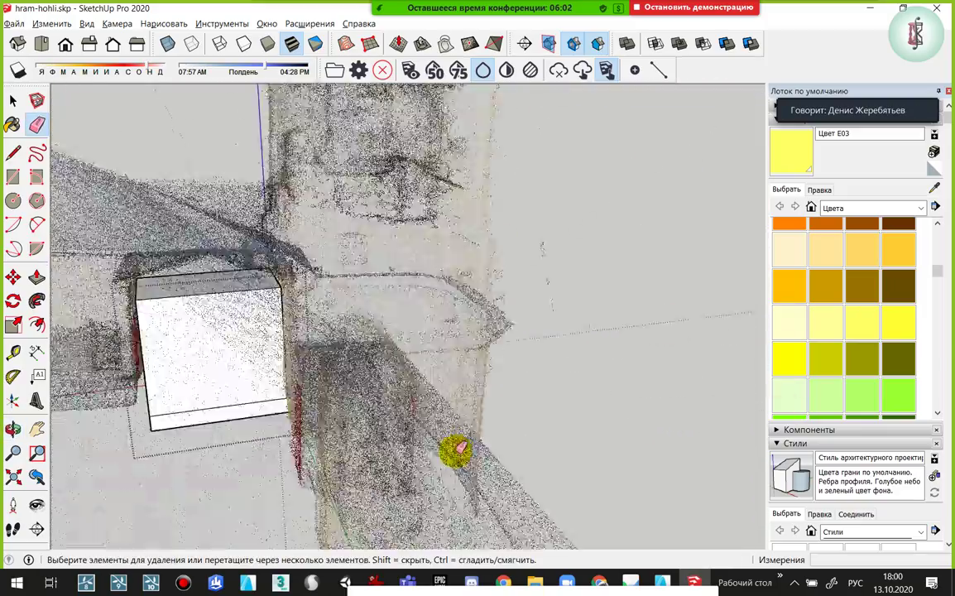
pyautogui.scroll(3, 389, 426)
pyautogui.scroll(-3, 299, 461)
pyautogui.scroll(-2, 370, 411)
pyautogui.scroll(-2, 386, 401)
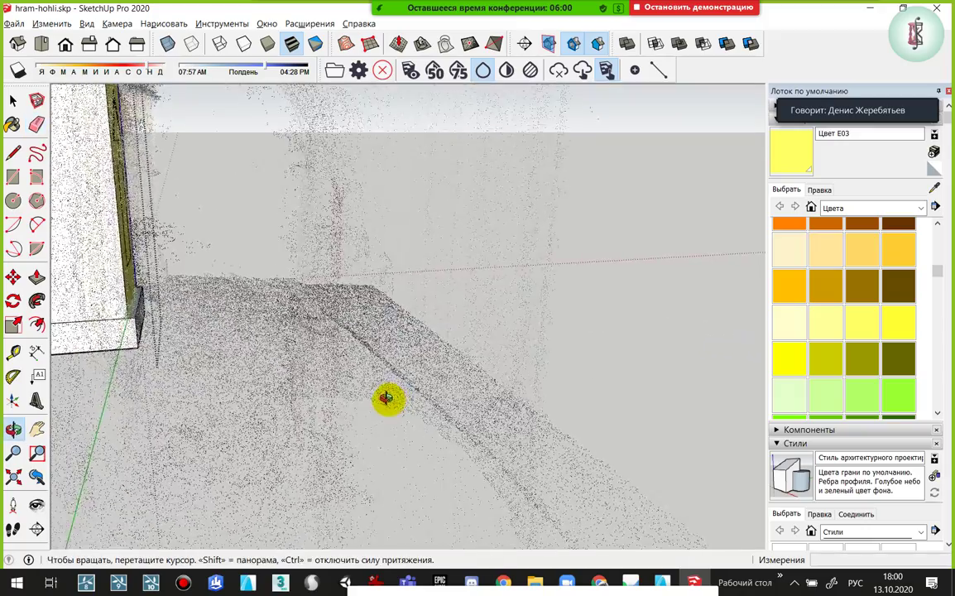
pyautogui.scroll(-2, 365, 387)
pyautogui.moveTo(365, 388); pyautogui.dragTo(396, 392, button='middle')
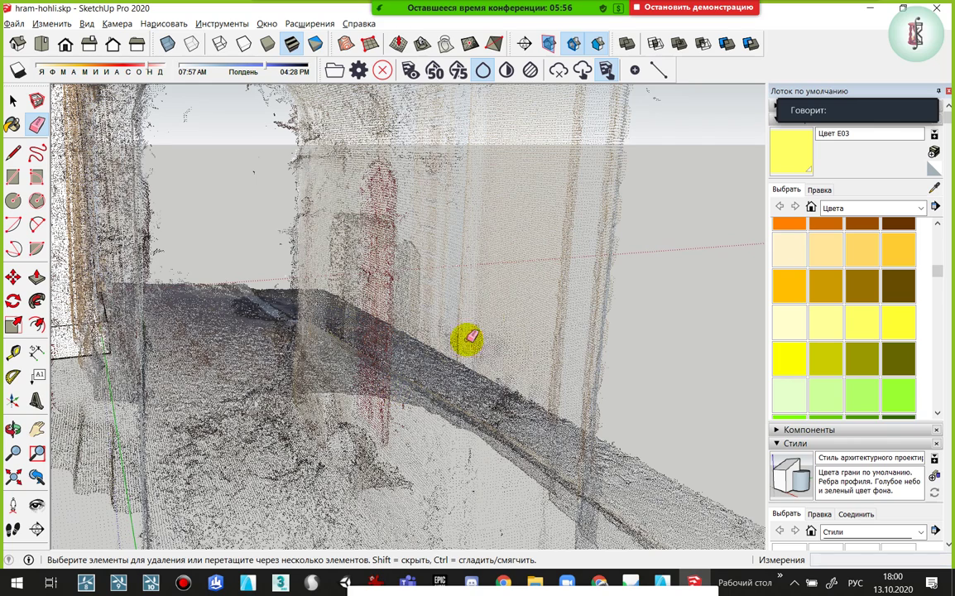
pyautogui.click(538, 579)
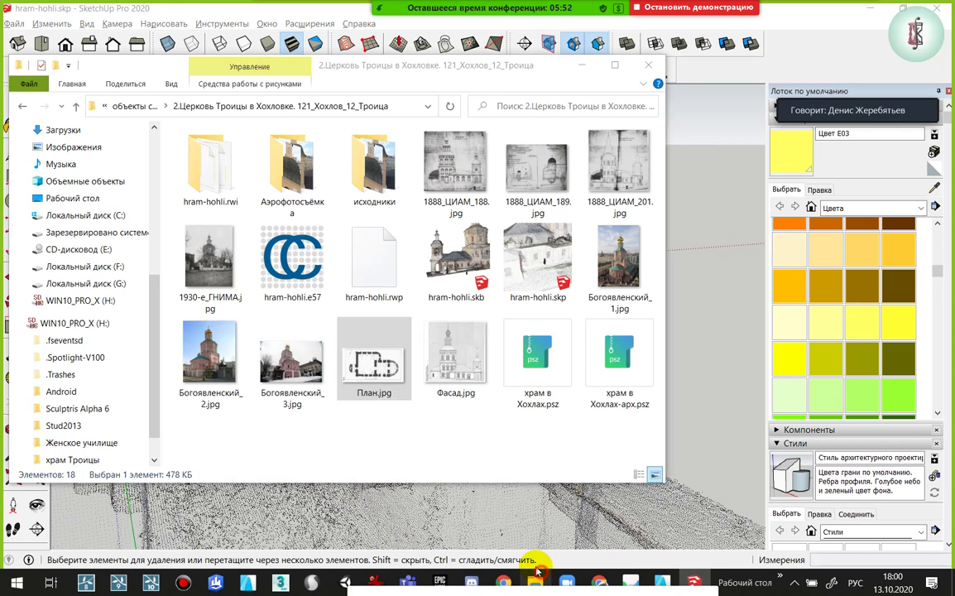
# Open 1888_ЦИАМ_188.jpg, move on to 1888_ЦИАМ_201.jpg, and enlarge the bell tower's lower part
pyautogui.doubleClick(455, 159)
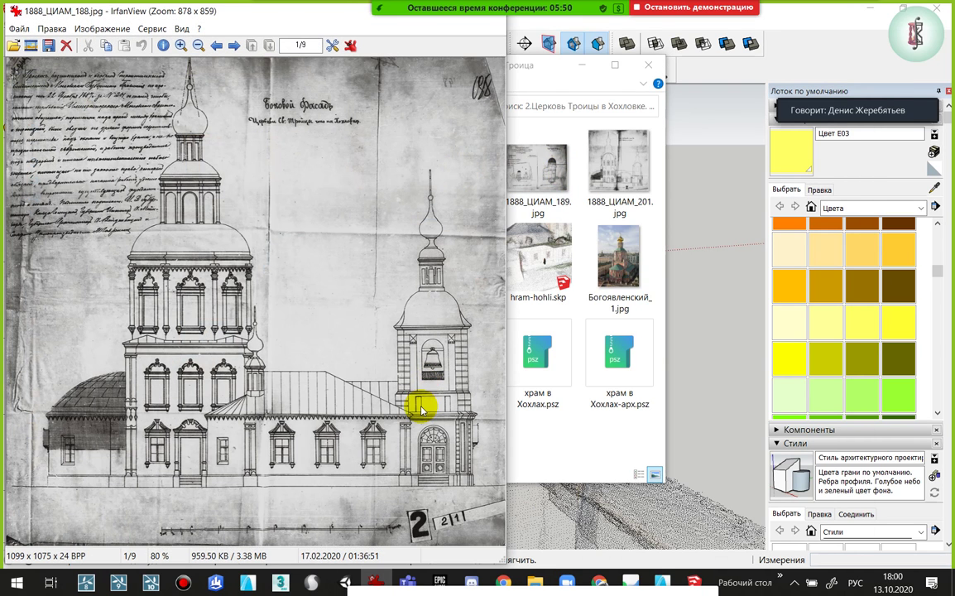
pyautogui.scroll(-2, 421, 409)
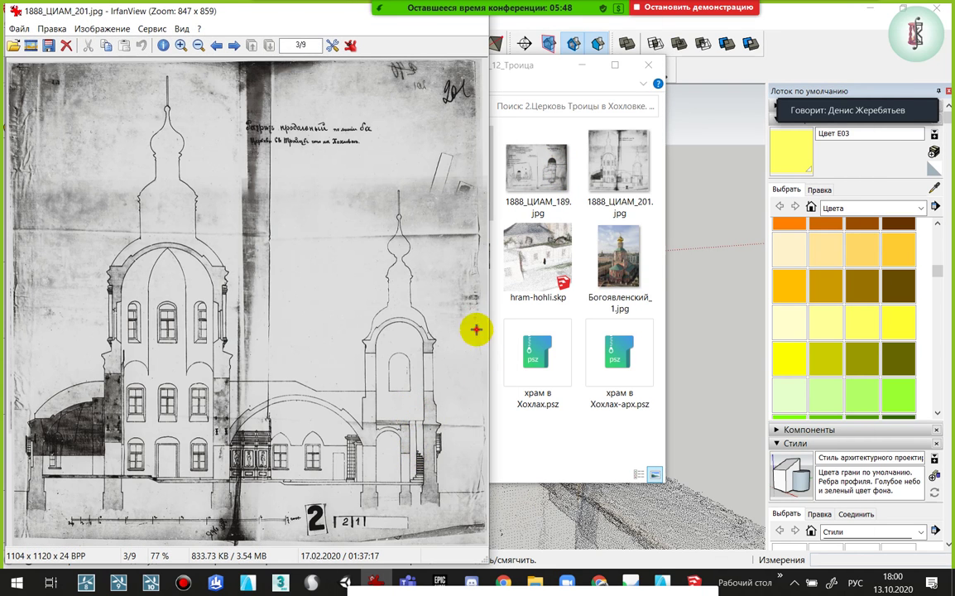
pyautogui.moveTo(474, 330); pyautogui.dragTo(363, 495)
pyautogui.click(381, 427)
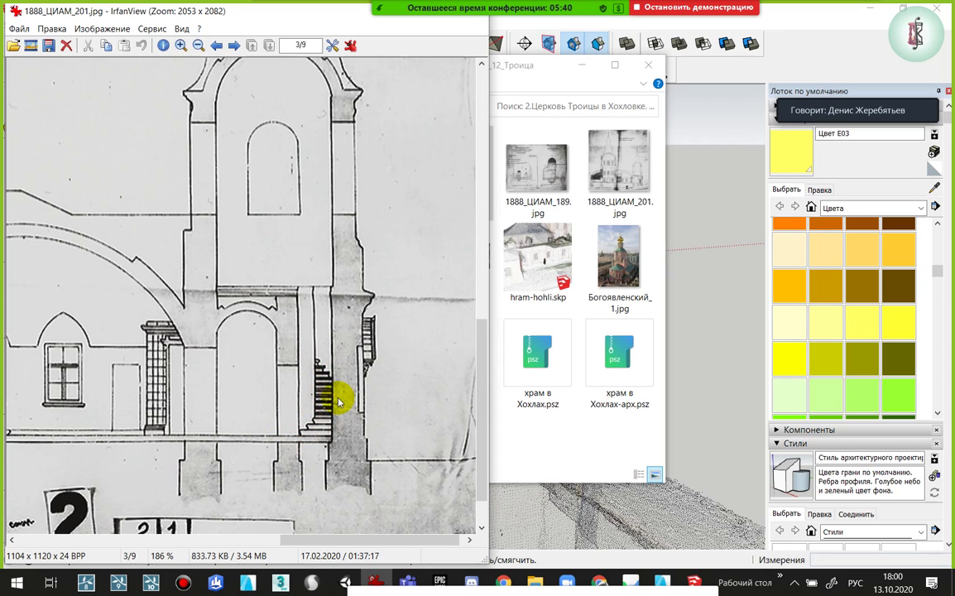
# Orbit and zoom around the yellow porch box and the whole church, then minimize SketchUp
pyautogui.click(712, 249)
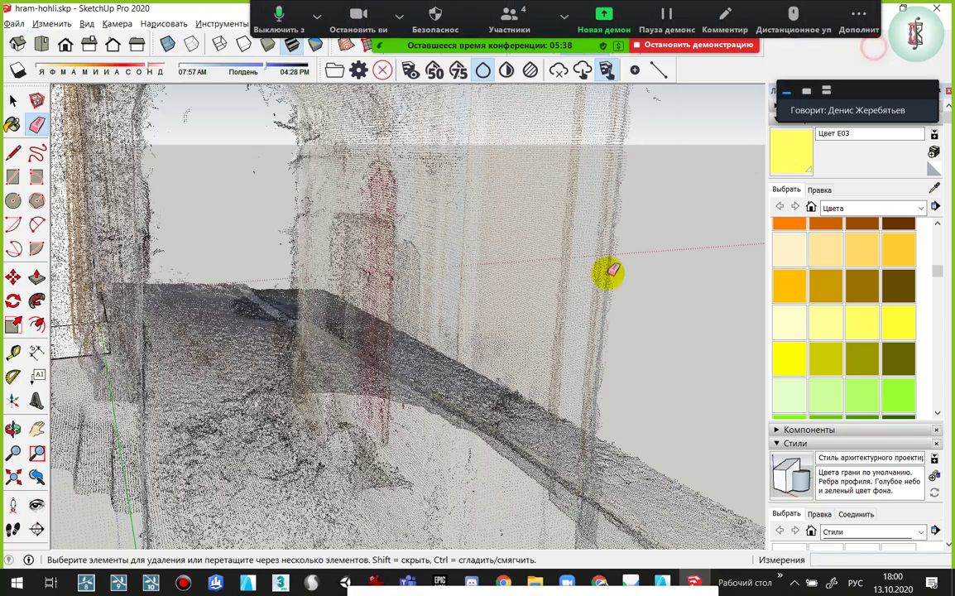
pyautogui.moveTo(608, 273)
pyautogui.mouseDown(button='middle')
pyautogui.moveTo(503, 315)
pyautogui.moveTo(430, 317)
pyautogui.mouseUp(button='middle')
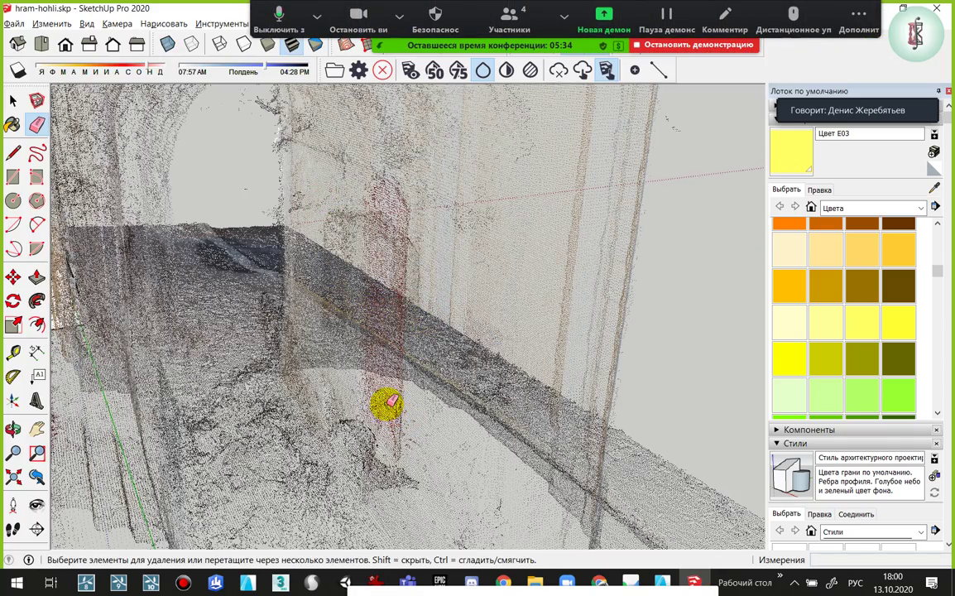
pyautogui.scroll(-3, 388, 404)
pyautogui.scroll(3, 392, 355)
pyautogui.moveTo(384, 348)
pyautogui.mouseDown(button='middle')
pyautogui.moveTo(96, 316)
pyautogui.moveTo(281, 207)
pyautogui.mouseUp(button='middle')
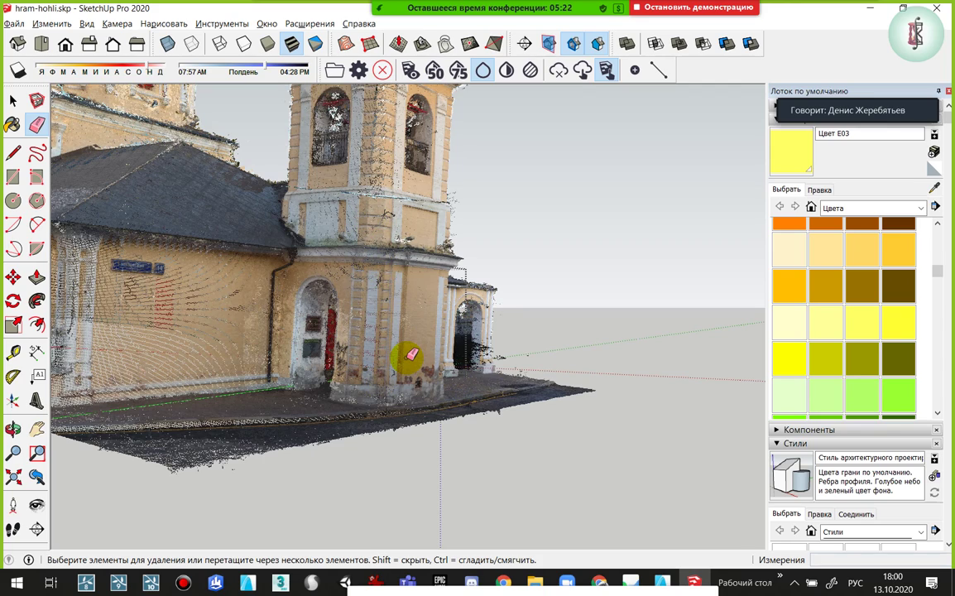
pyautogui.moveTo(403, 310); pyautogui.dragTo(427, 341, button='middle')
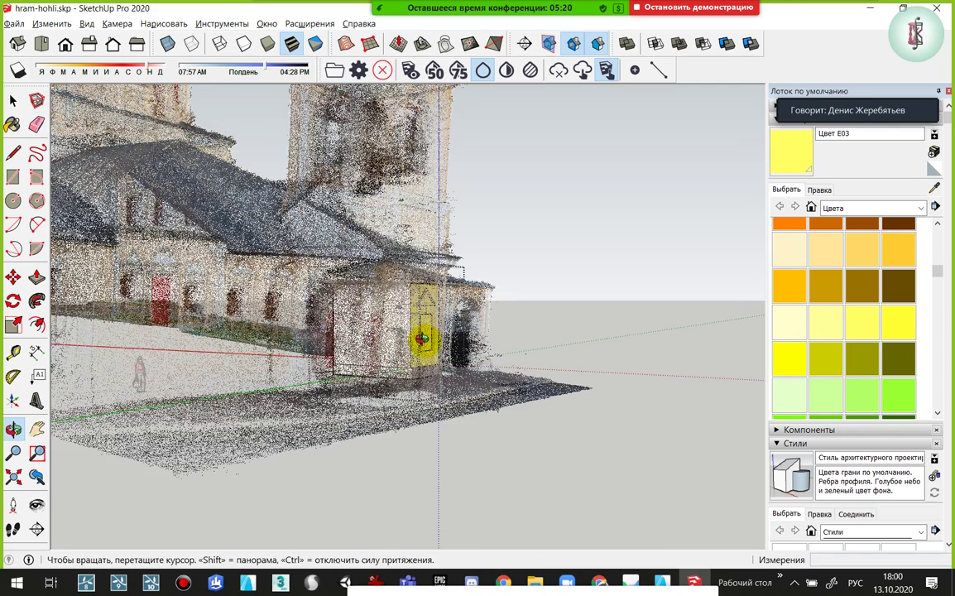
pyautogui.scroll(2, 437, 331)
pyautogui.scroll(2, 447, 420)
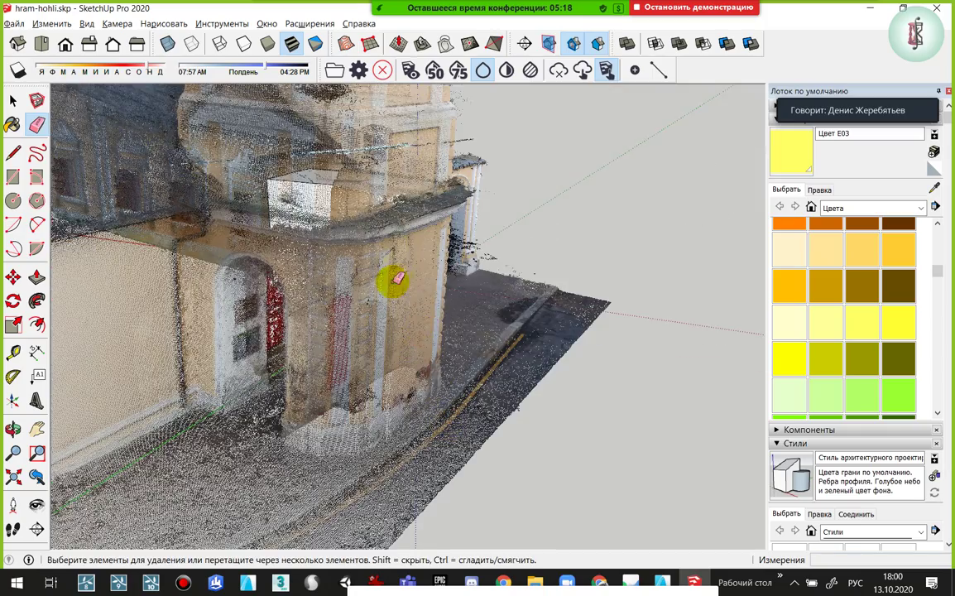
pyautogui.scroll(-3, 434, 190)
pyautogui.moveTo(416, 223)
pyautogui.mouseDown(button='middle')
pyautogui.moveTo(123, 347)
pyautogui.moveTo(277, 437)
pyautogui.moveTo(405, 433)
pyautogui.mouseUp(button='middle')
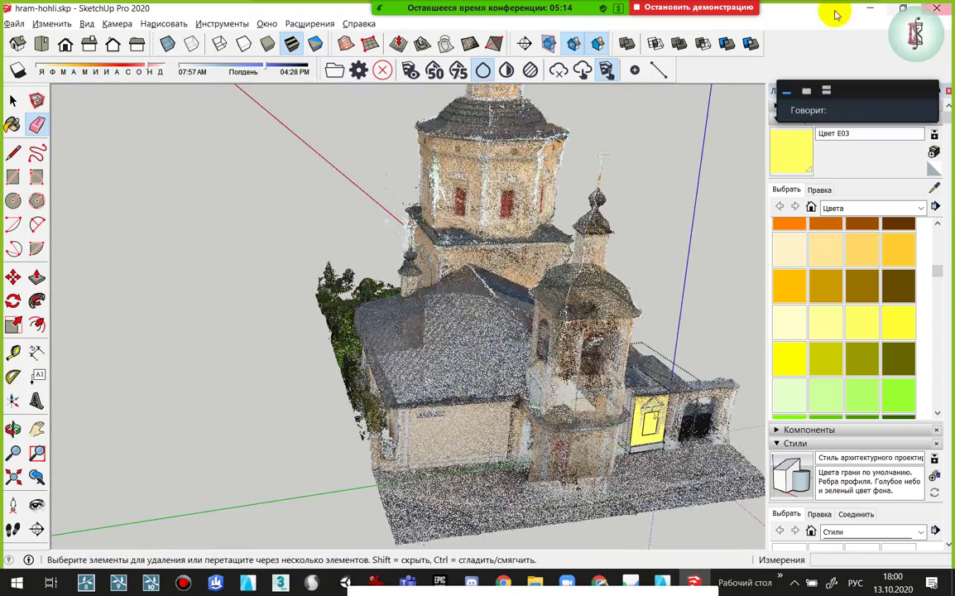
pyautogui.click(870, 10)
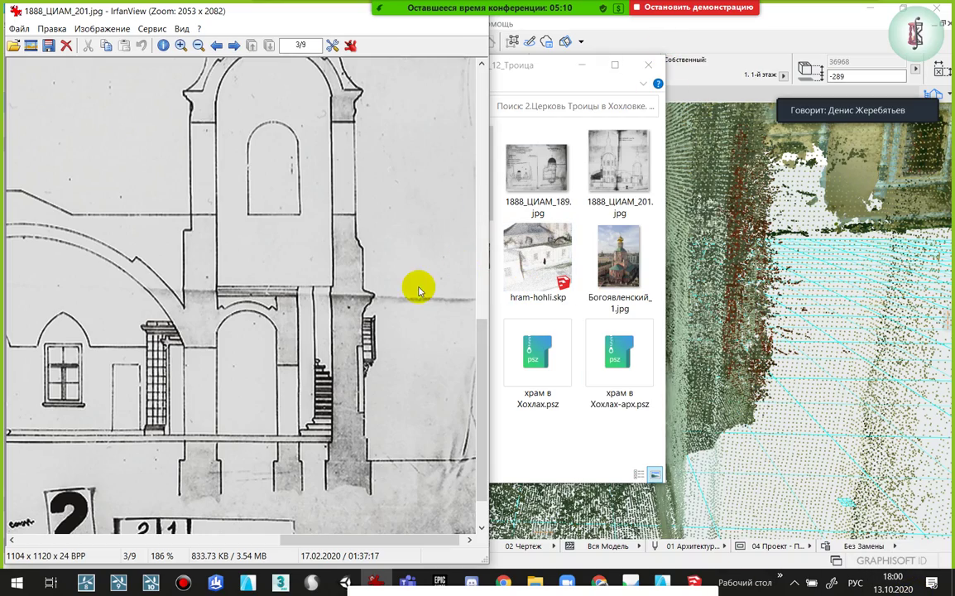
# Orbit to the arched tower's outside, then close the ArchiCAD project choosing Не сохранять
pyautogui.click(494, 241)
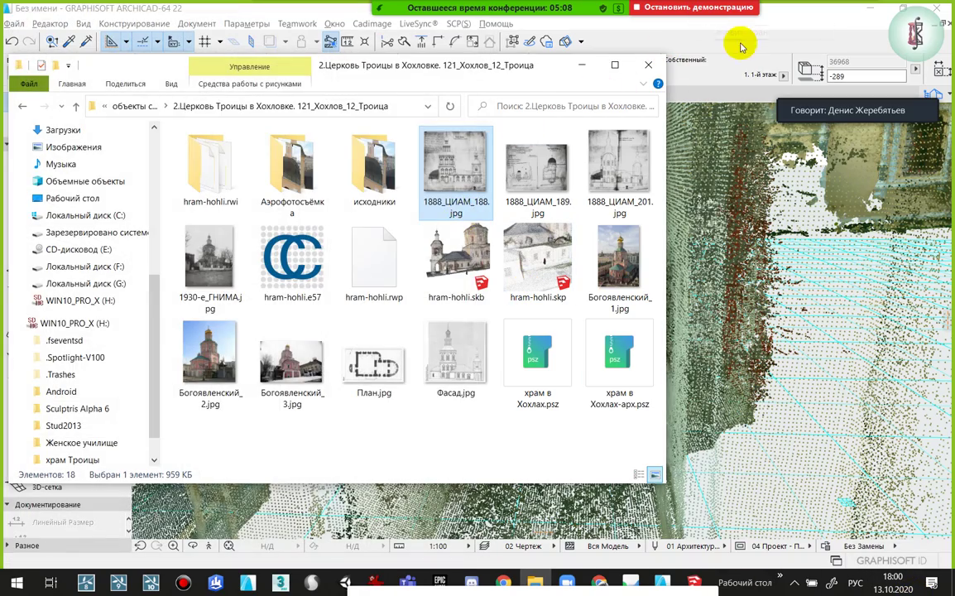
pyautogui.click(739, 41)
pyautogui.scroll(-5, 479, 467)
pyautogui.moveTo(478, 459)
pyautogui.keyDown('shift'); pyautogui.mouseDown(button='middle')
pyautogui.moveTo(441, 405)
pyautogui.moveTo(585, 385)
pyautogui.moveTo(506, 371)
pyautogui.moveTo(682, 366)
pyautogui.moveTo(555, 324)
pyautogui.moveTo(952, 29)
pyautogui.mouseUp(button='middle'); pyautogui.keyUp('shift')
pyautogui.click(936, 7)
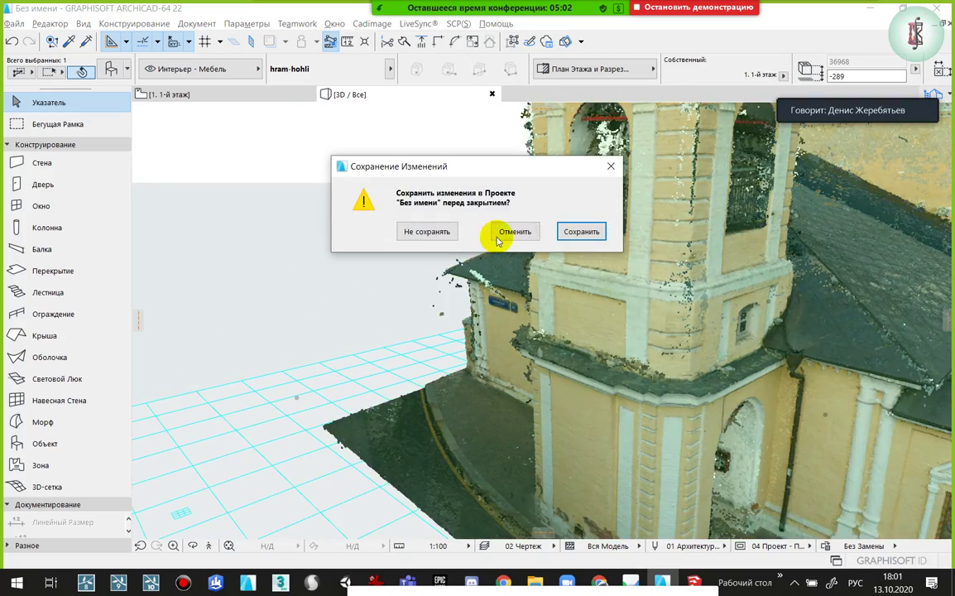
pyautogui.click(447, 233)
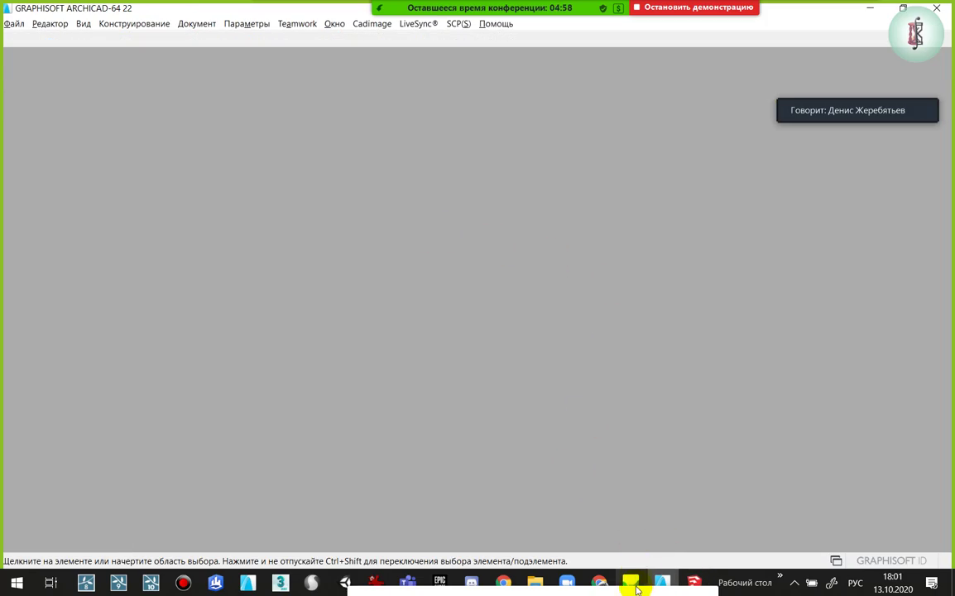
# Show the church in isometric view and save over hram-hohli.skp as SketchUp версия 8
pyautogui.click(693, 577)
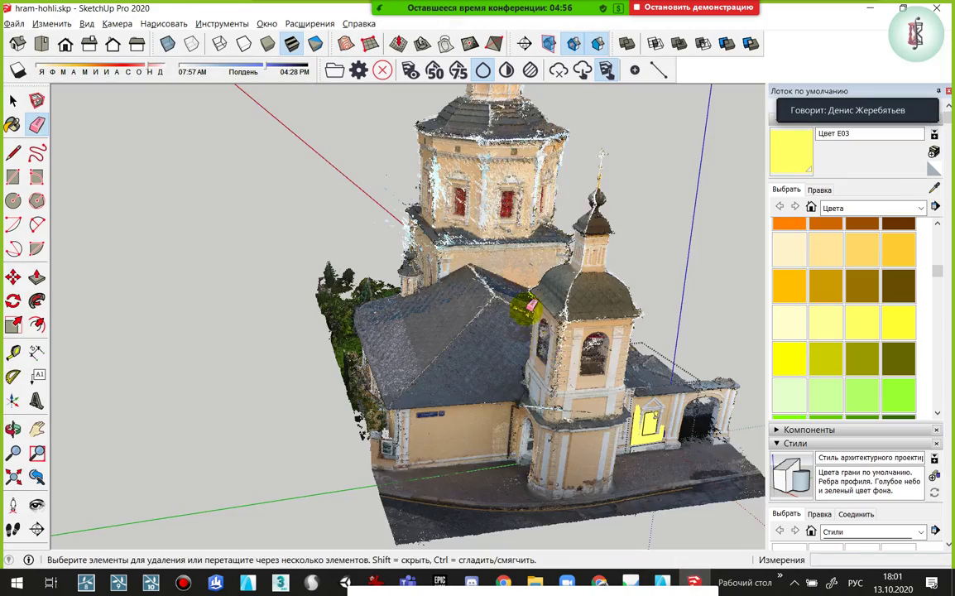
pyautogui.moveTo(525, 314)
pyautogui.mouseDown(button='middle')
pyautogui.moveTo(348, 290)
pyautogui.moveTo(461, 331)
pyautogui.mouseUp(button='middle')
pyautogui.click(17, 43)
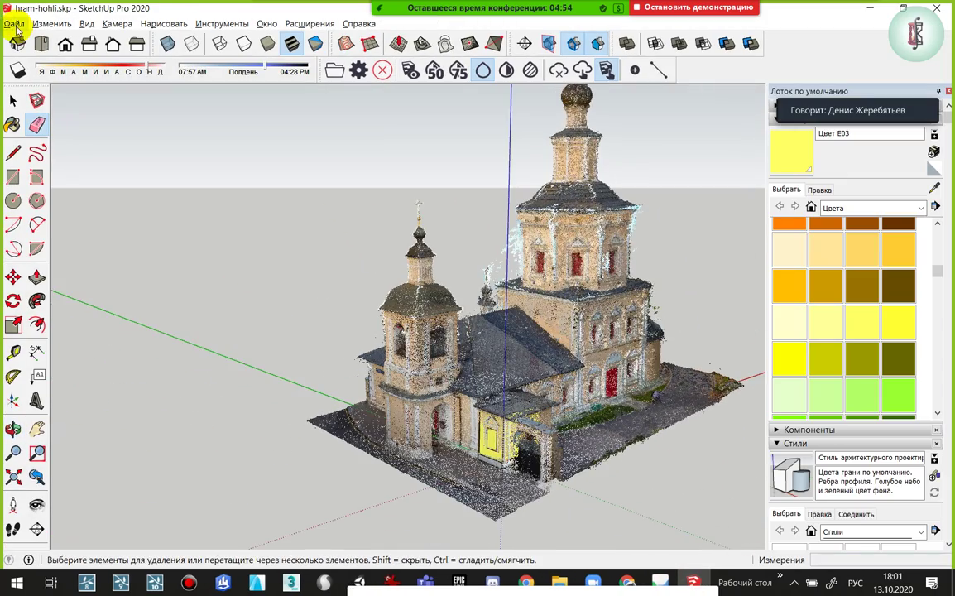
pyautogui.click(14, 24)
pyautogui.click(53, 96)
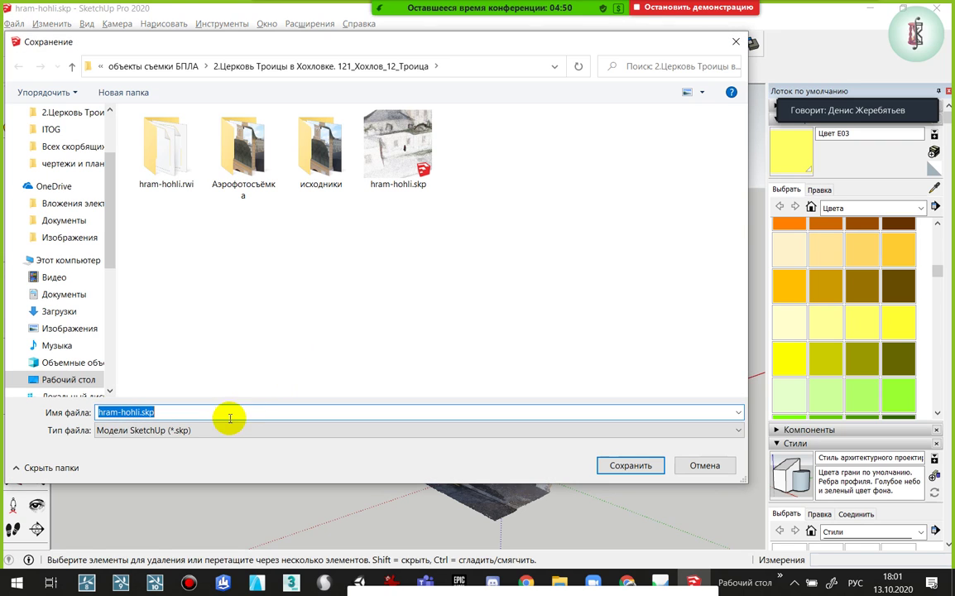
pyautogui.click(217, 431)
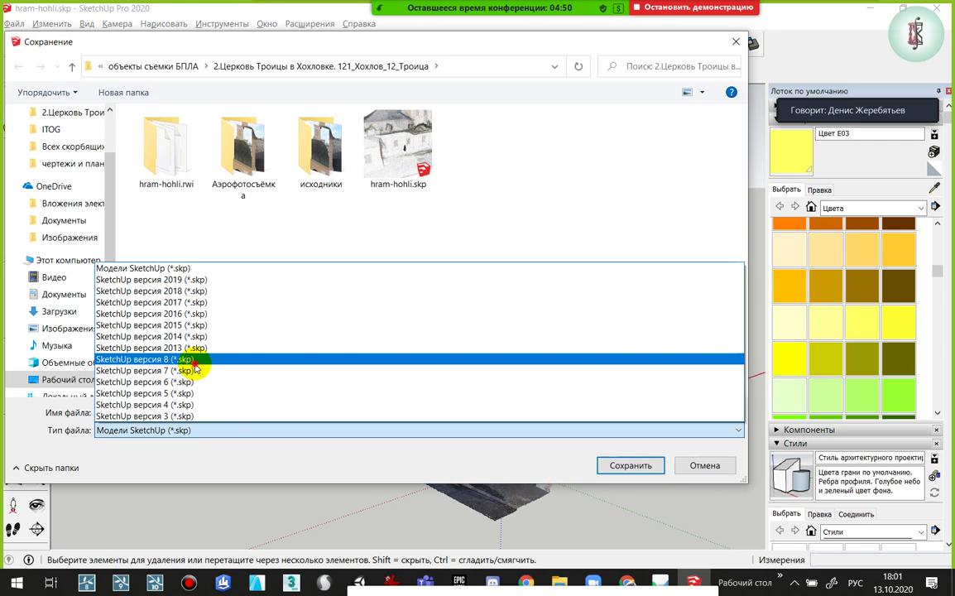
pyautogui.click(194, 361)
pyautogui.click(631, 466)
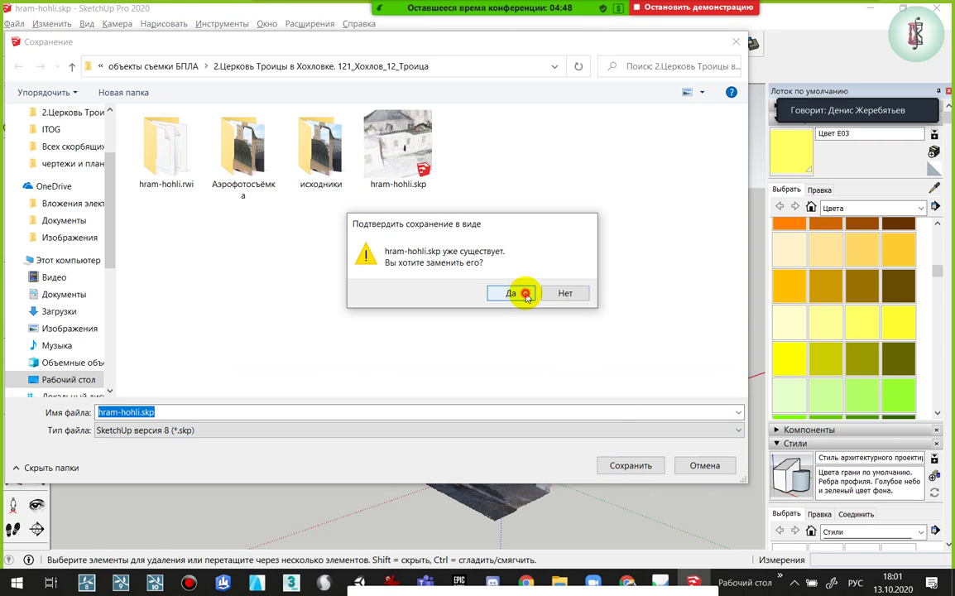
pyautogui.click(519, 295)
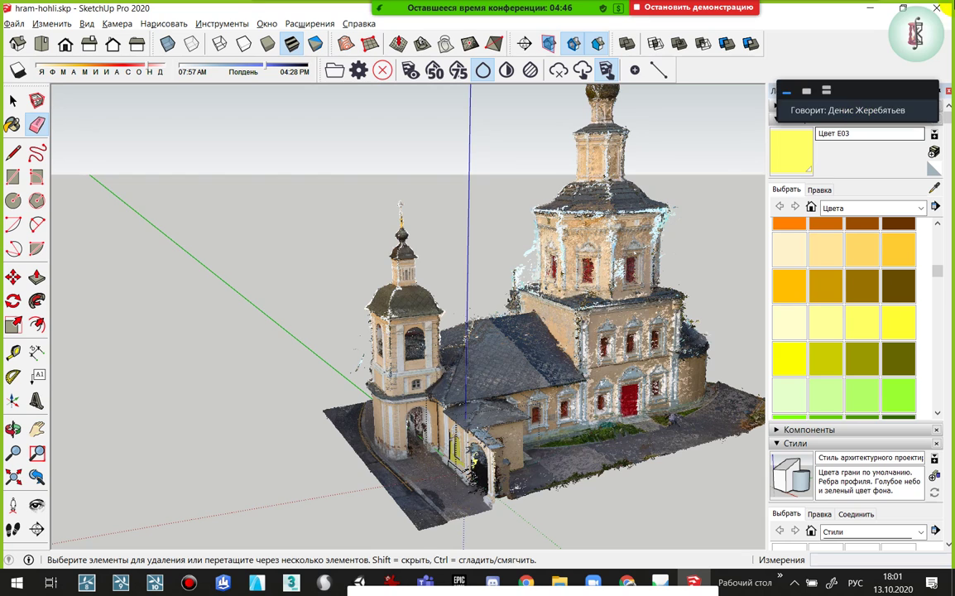
pyautogui.hotkey('alt', 'Tab')
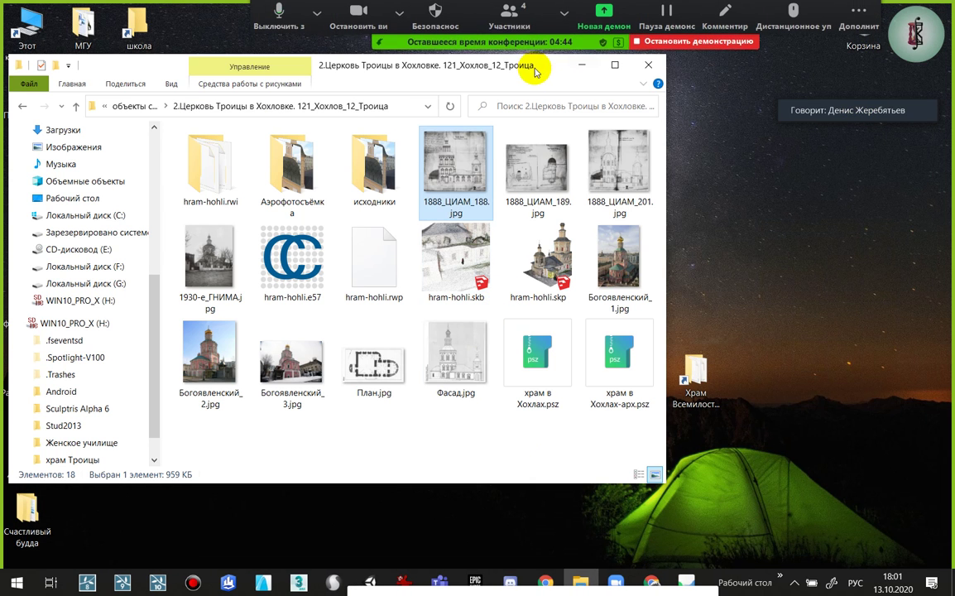
# Check the files inside hram-hohli.rwi, return to the church project folder, and stop screen sharing
pyautogui.moveTo(535, 72); pyautogui.dragTo(640, 90)
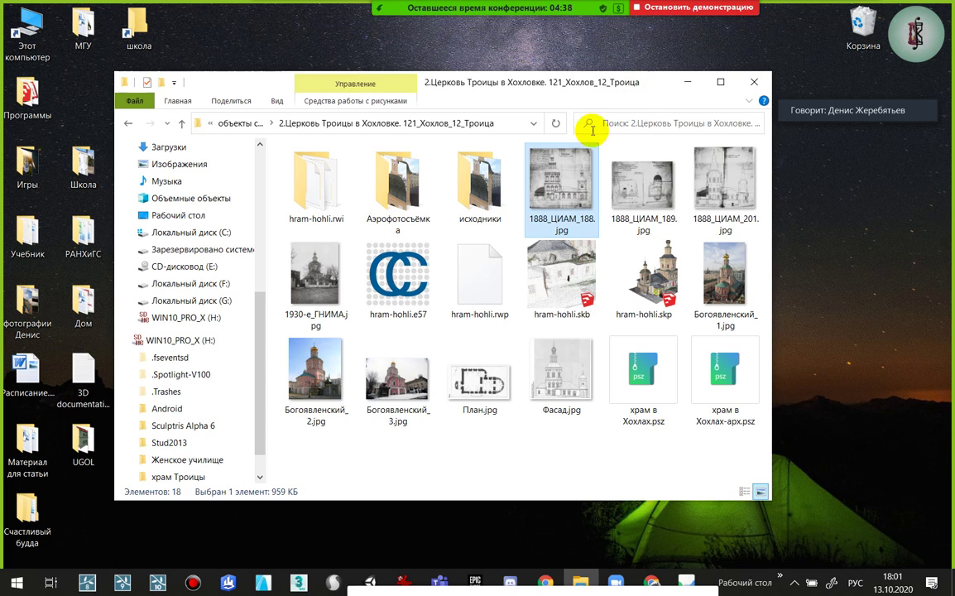
pyautogui.doubleClick(329, 181)
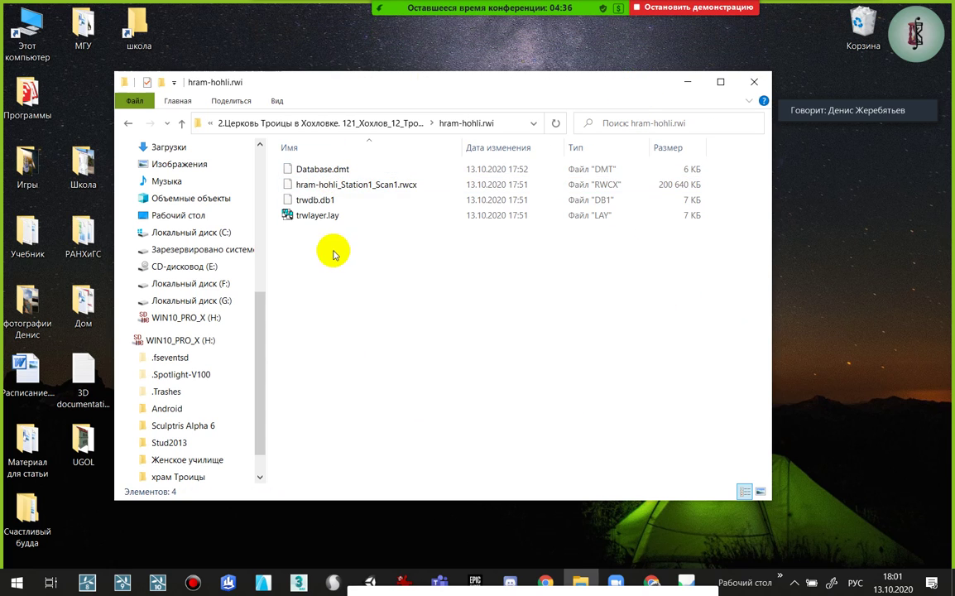
pyautogui.moveTo(331, 267)
pyautogui.mouseDown()
pyautogui.moveTo(331, 216)
pyautogui.moveTo(412, 278)
pyautogui.mouseUp()
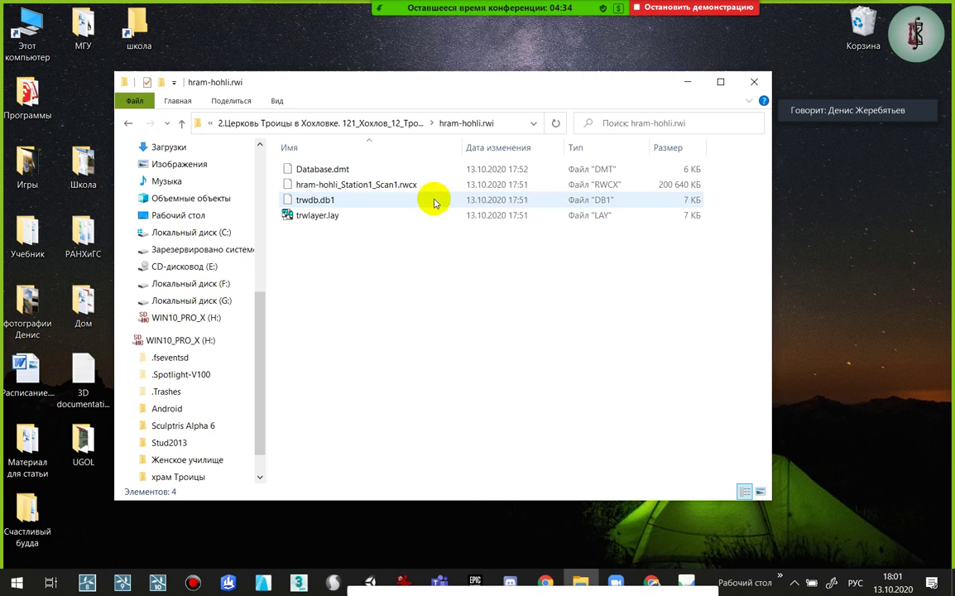
pyautogui.click(127, 124)
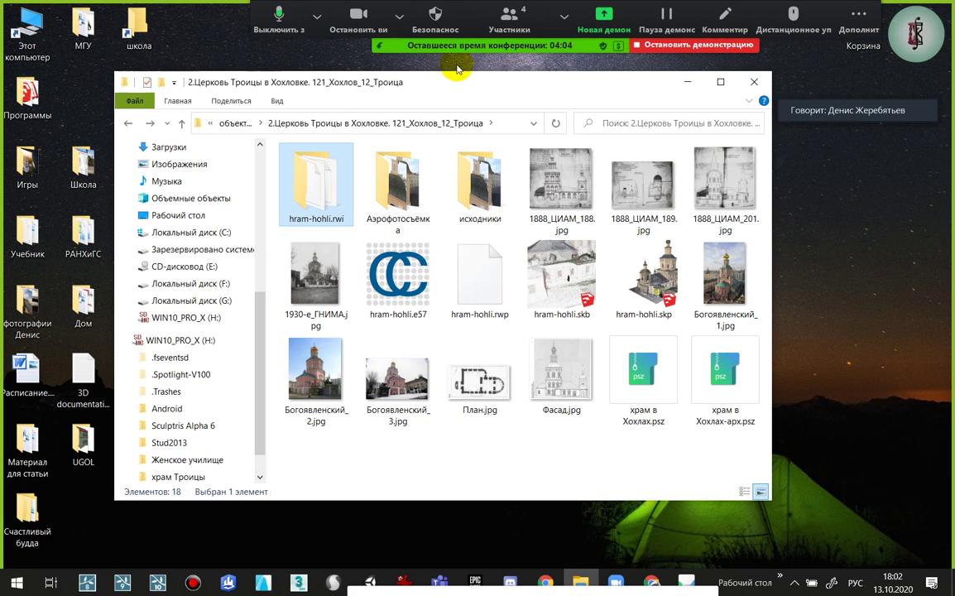
pyautogui.click(679, 39)
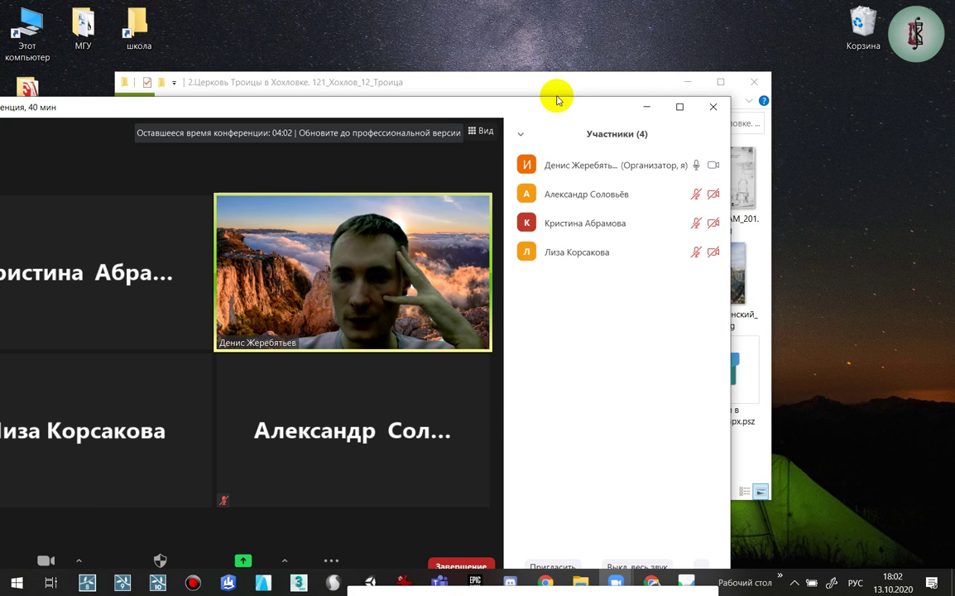
# End the Zoom meeting and open the Bandicam recorder window from the system tray
pyautogui.moveTo(495, 107); pyautogui.dragTo(649, 20)
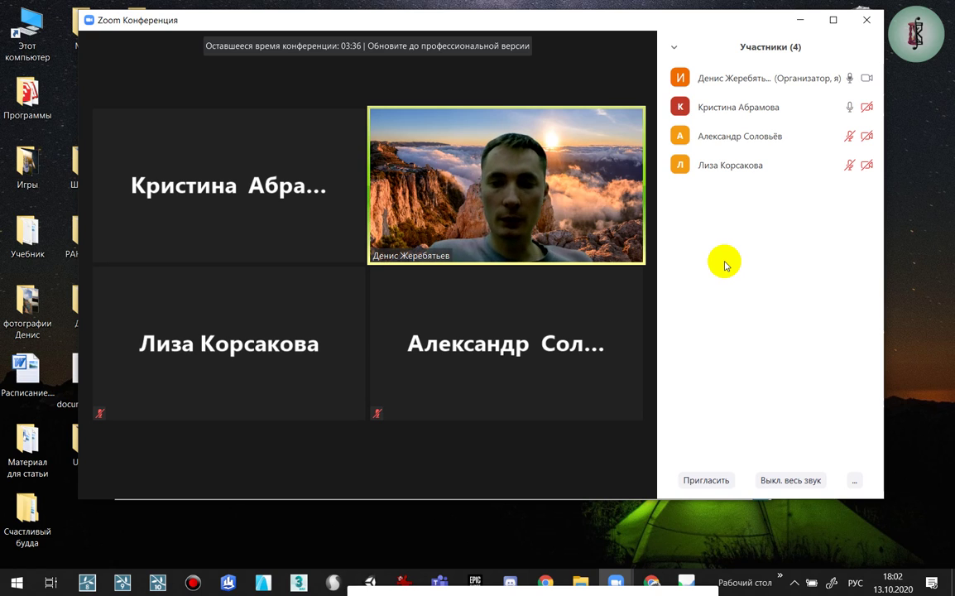
pyautogui.moveTo(506, 350)
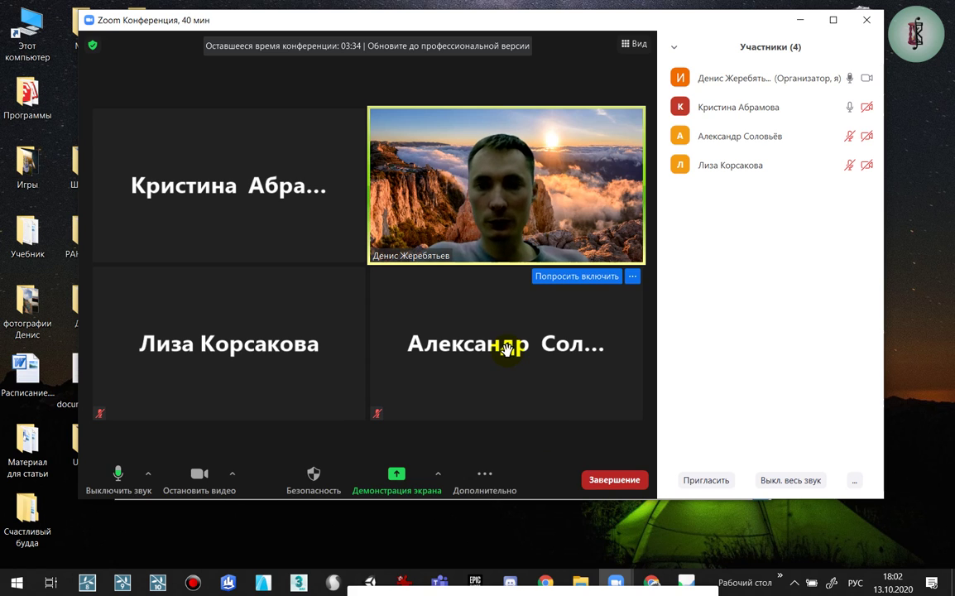
pyautogui.moveTo(549, 27); pyautogui.dragTo(569, 35)
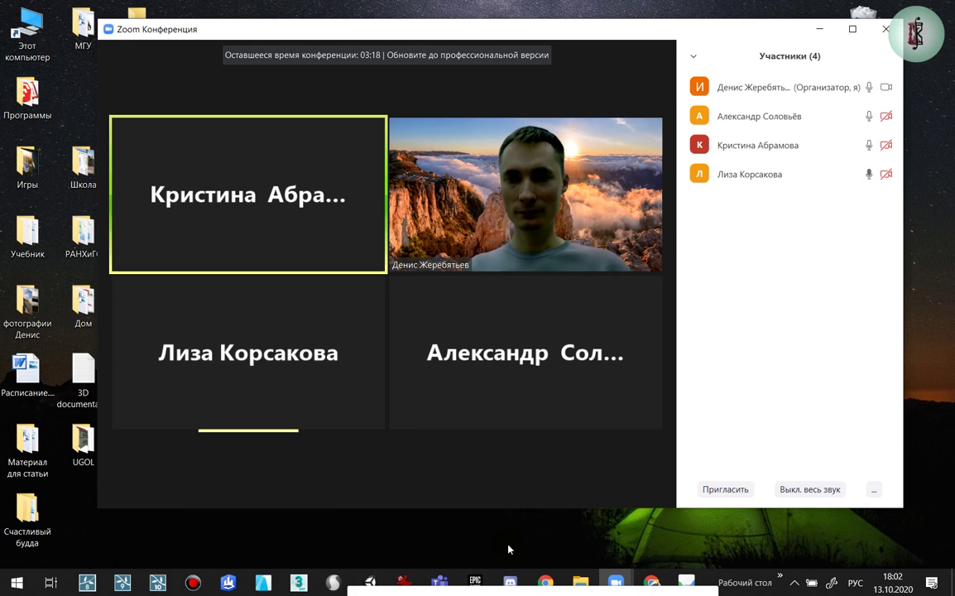
pyautogui.click(646, 489)
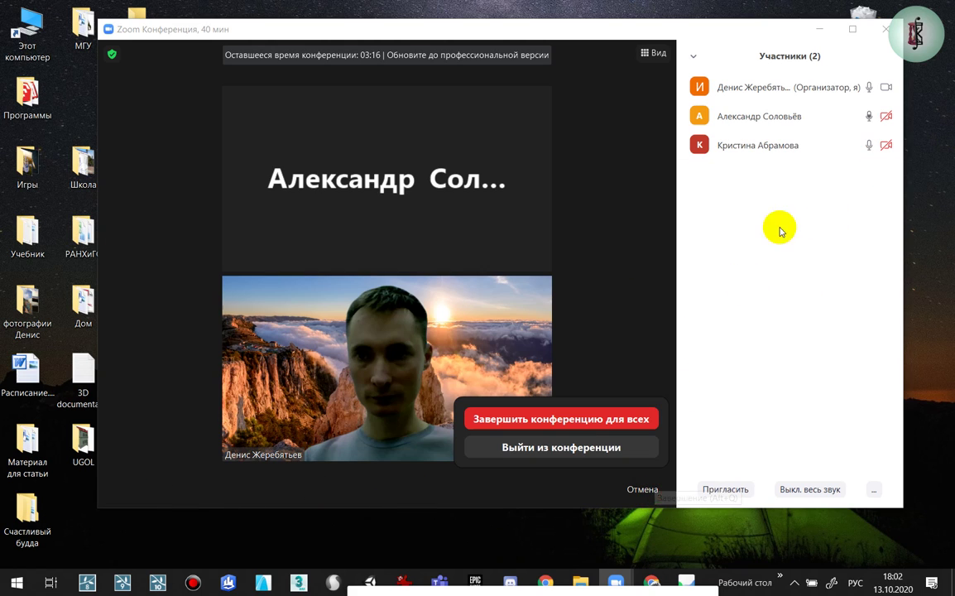
pyautogui.click(603, 424)
pyautogui.click(794, 583)
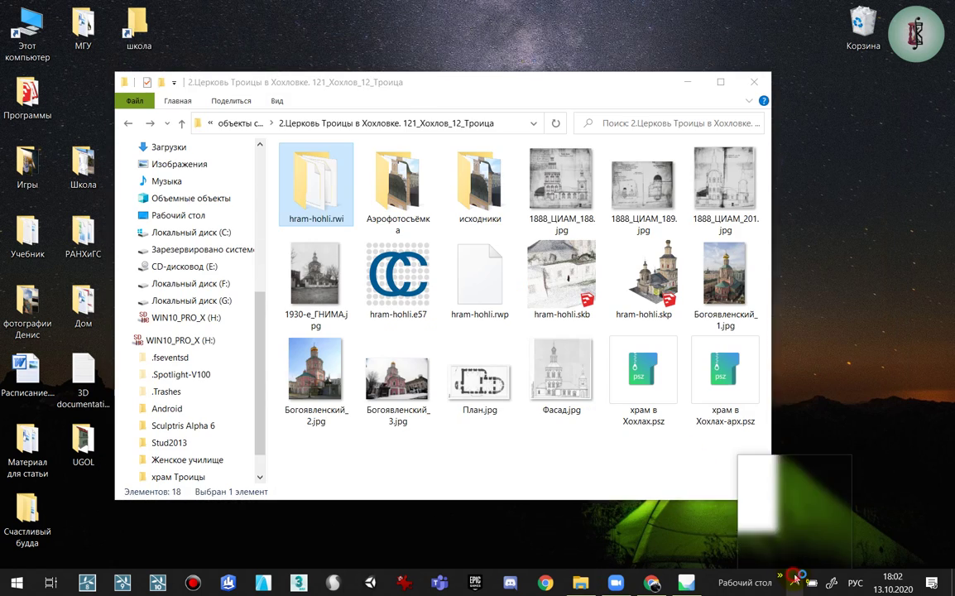
pyautogui.click(808, 527)
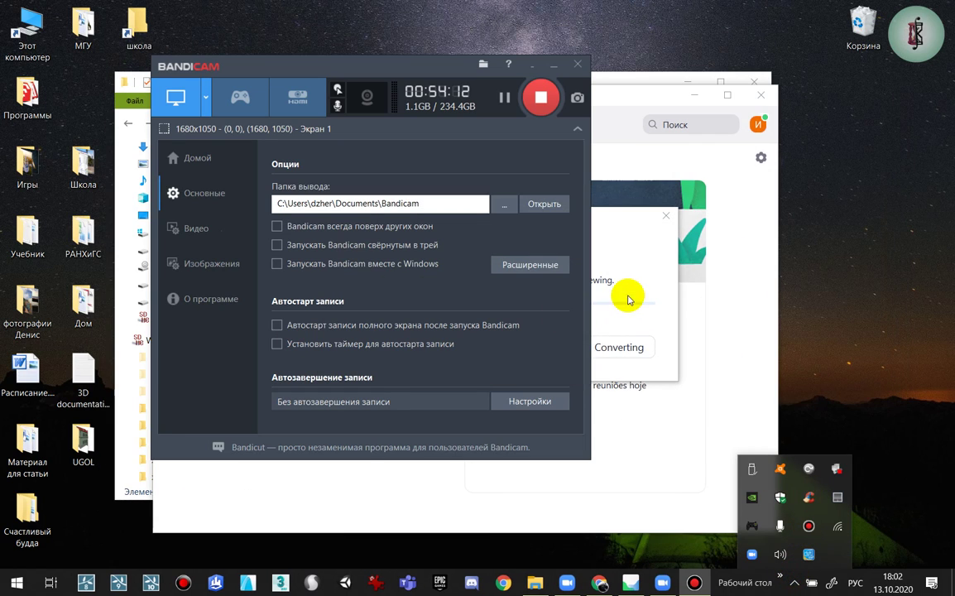